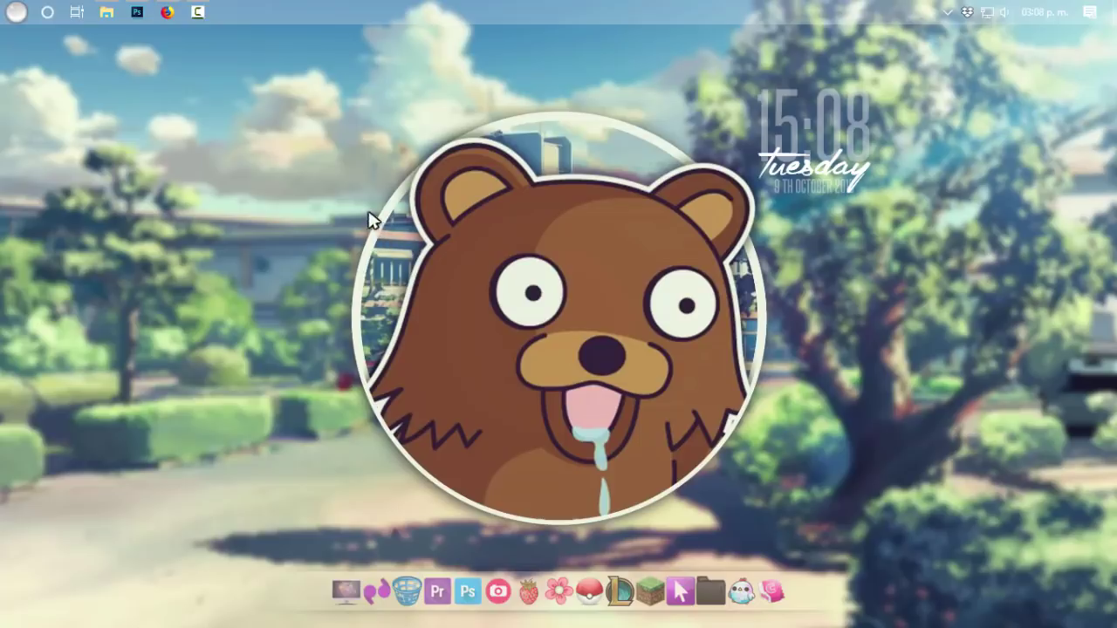
Step: Bring the empty Photoshop workspace forward, then minimize it to reveal the desktop
{"action": "left_click", "coordinate": [137, 11]}
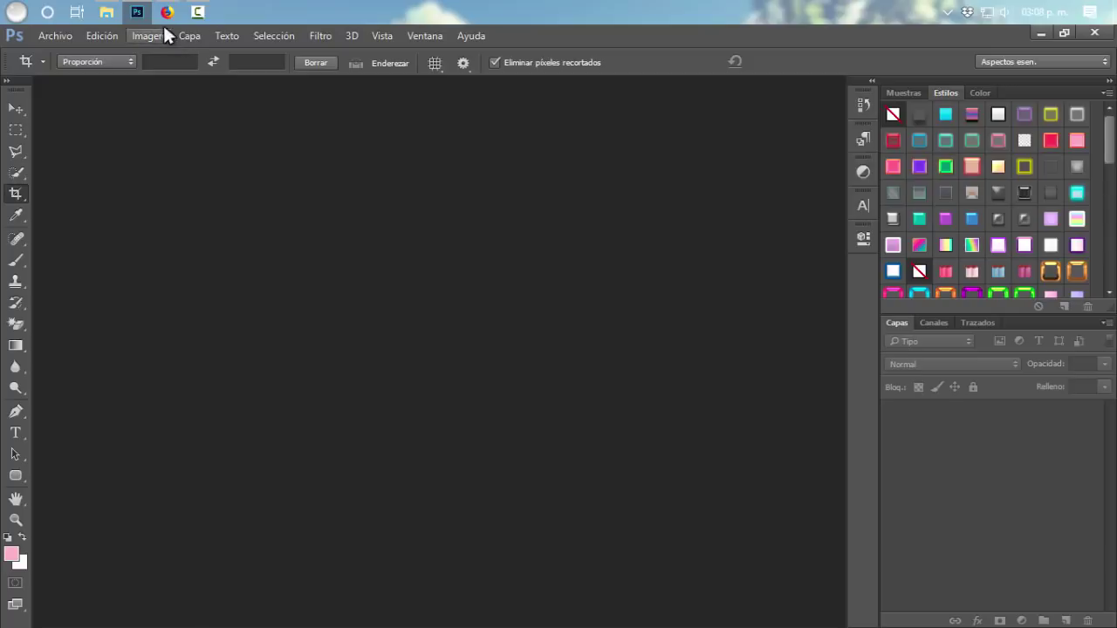
{"action": "left_click", "coordinate": [140, 15]}
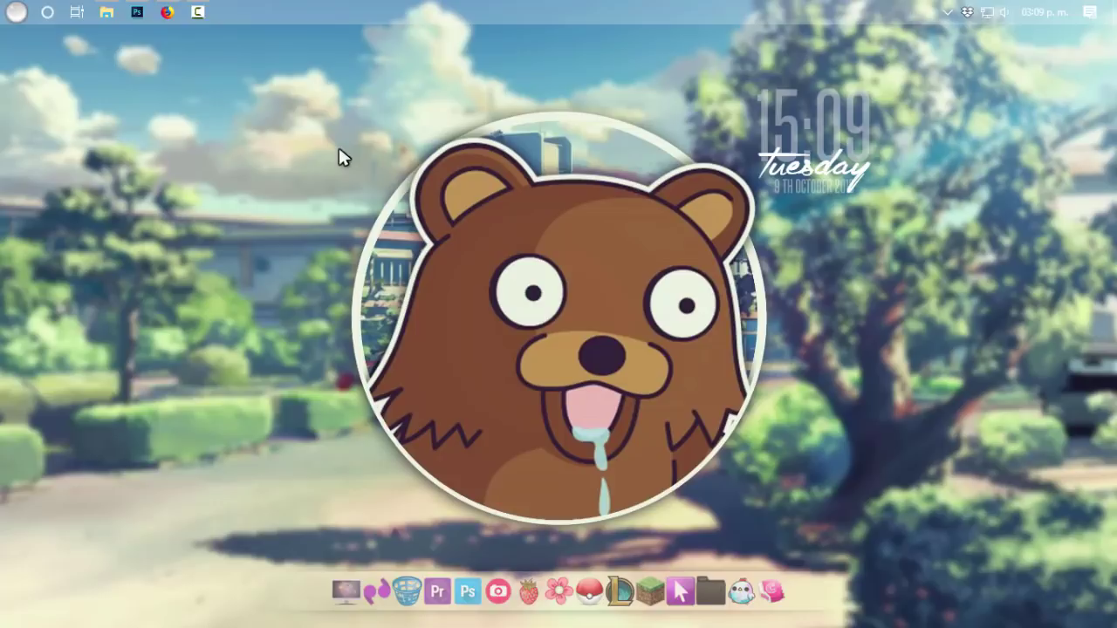
Step: Open the COMO CREAR RECURSOS PARA PS folder and scroll through its 29 resource thumbnails
{"action": "left_click", "coordinate": [109, 13]}
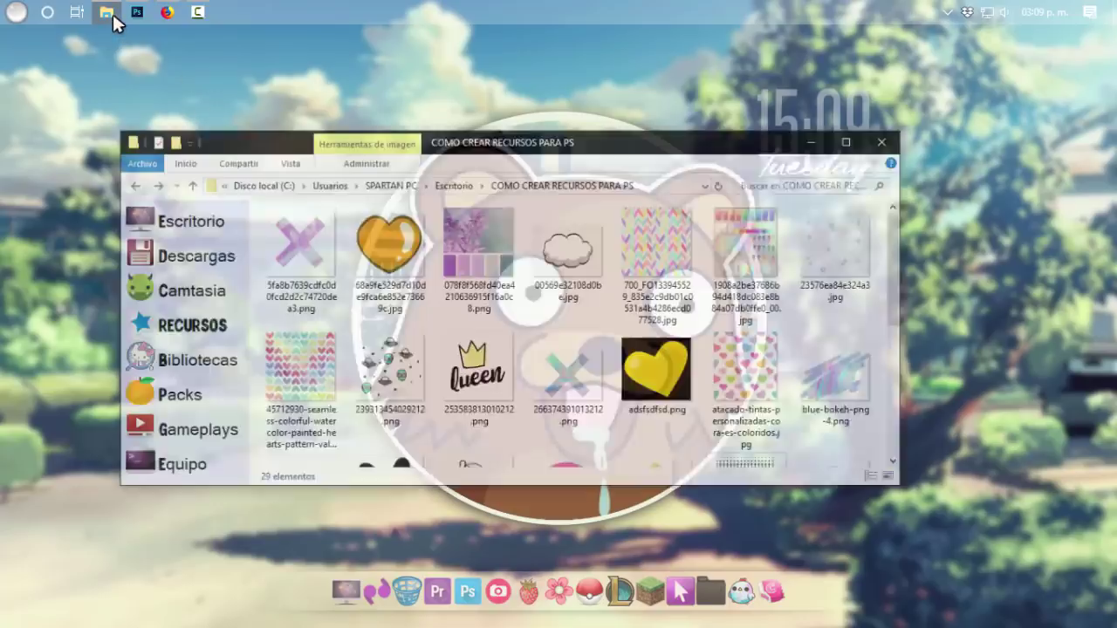
{"action": "left_click_drag", "start_coordinate": [942, 238], "coordinate": [939, 358]}
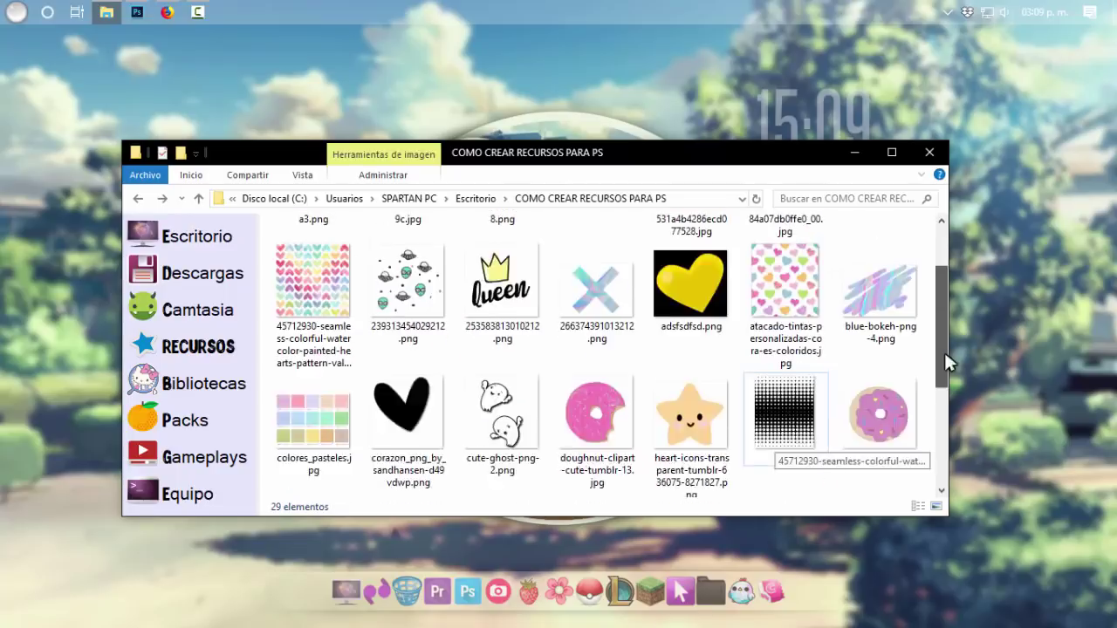
{"action": "left_click_drag", "start_coordinate": [945, 449], "coordinate": [945, 288]}
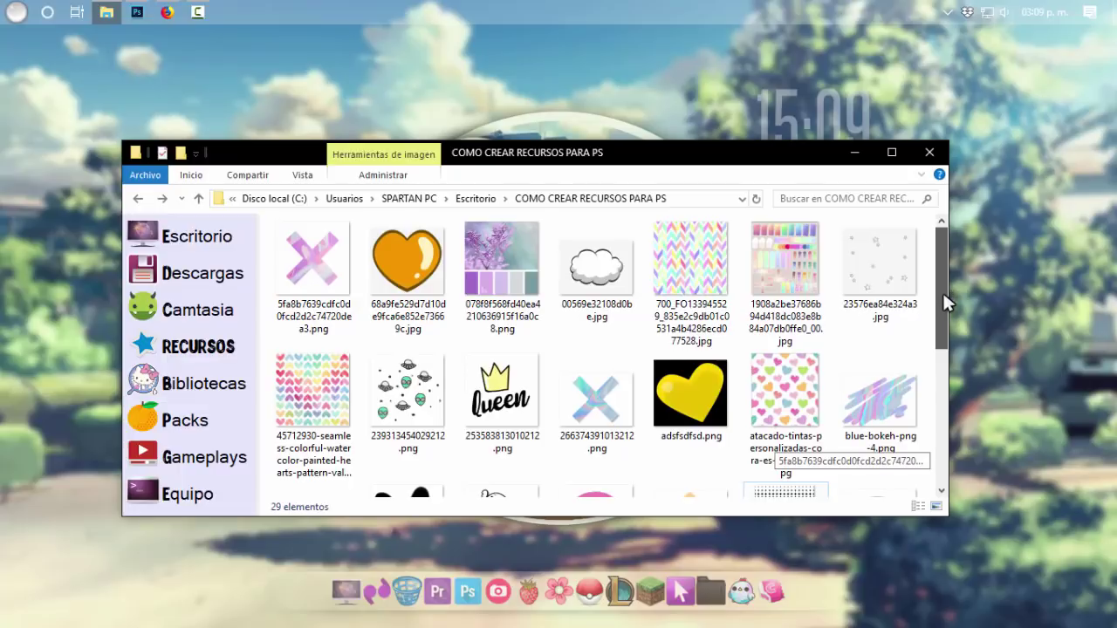
{"action": "scroll", "coordinate": [942, 290], "scroll_direction": "down", "scroll_amount": 1}
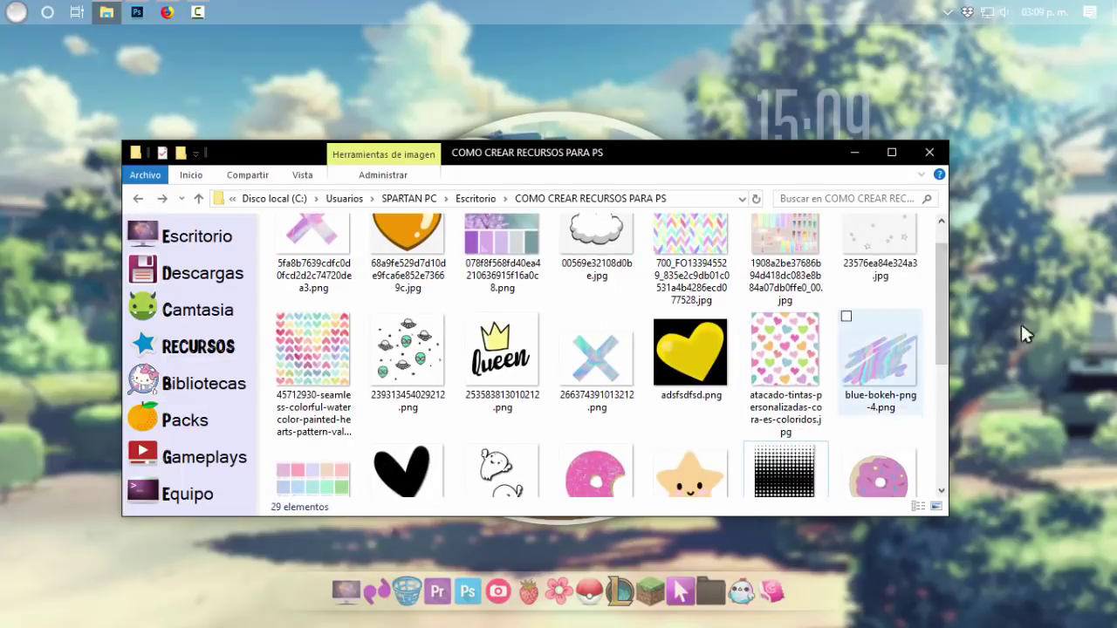
{"action": "left_click_drag", "start_coordinate": [942, 294], "coordinate": [942, 382]}
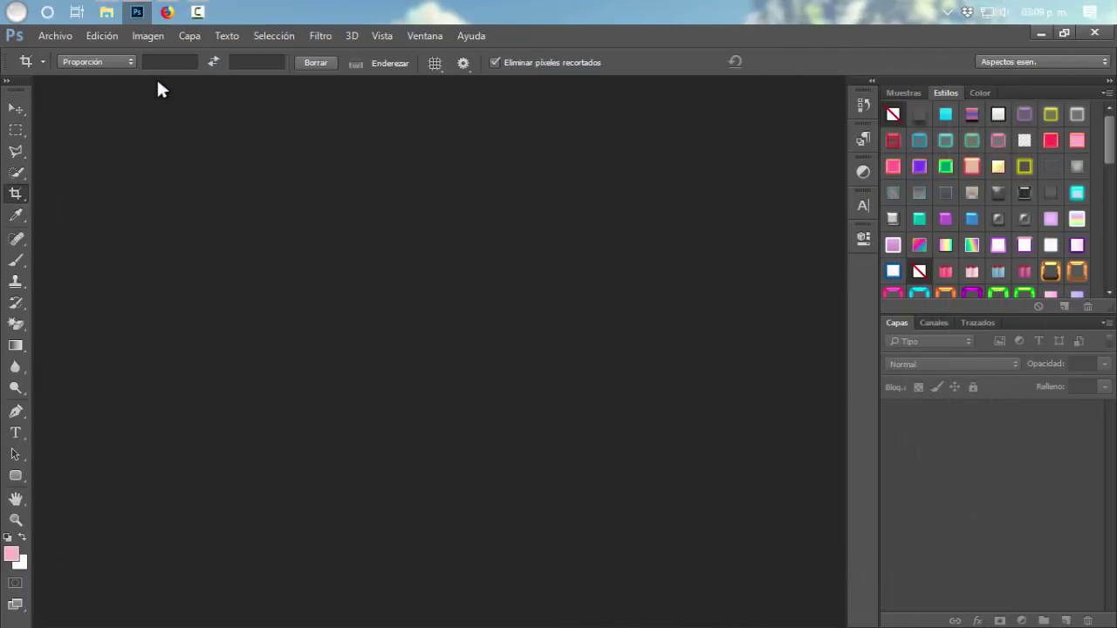
{"action": "left_click", "coordinate": [108, 14]}
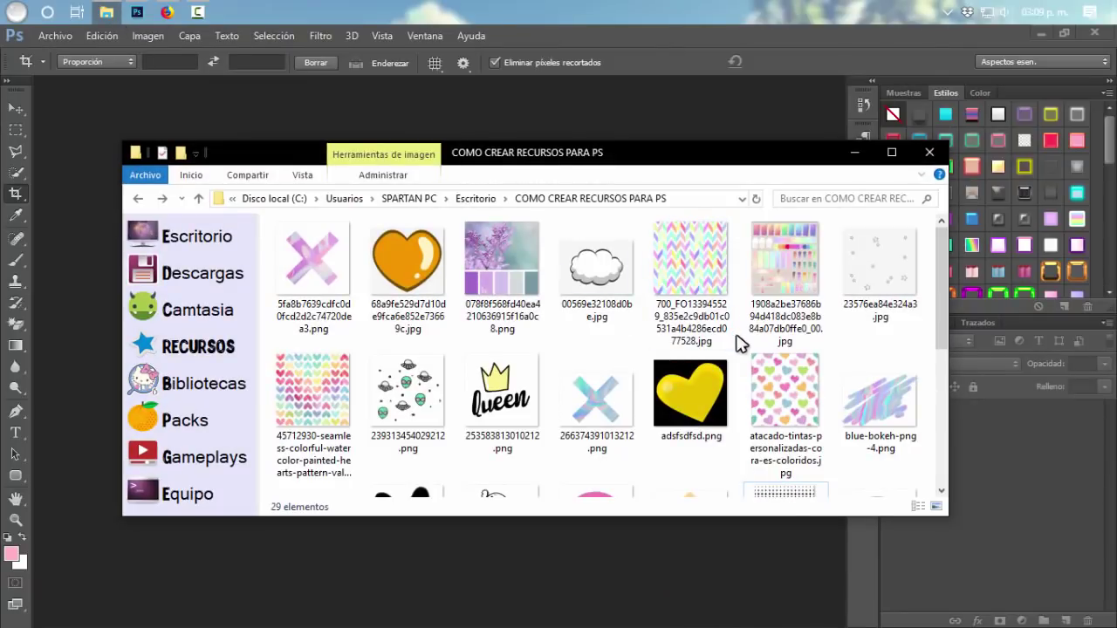
Step: Preview the pastel palette, heart pattern and colores_pasteles.jpg images, closing each preview afterwards
{"action": "double_click", "coordinate": [803, 287]}
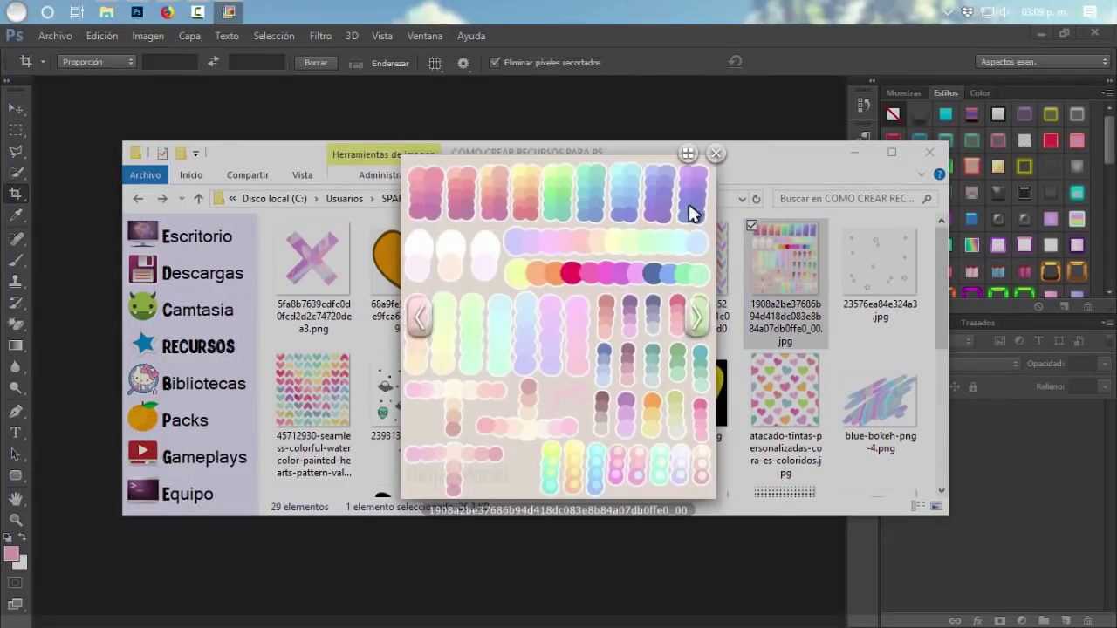
{"action": "left_click", "coordinate": [713, 155]}
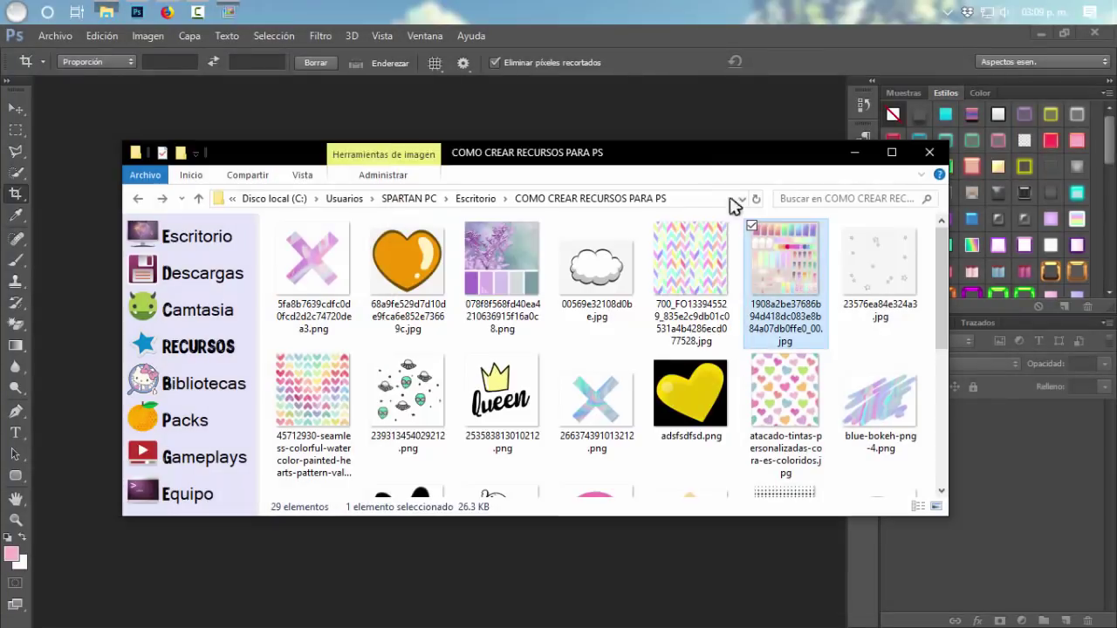
{"action": "scroll", "coordinate": [768, 288], "scroll_direction": "down", "scroll_amount": 3}
{"action": "left_click", "coordinate": [788, 275]}
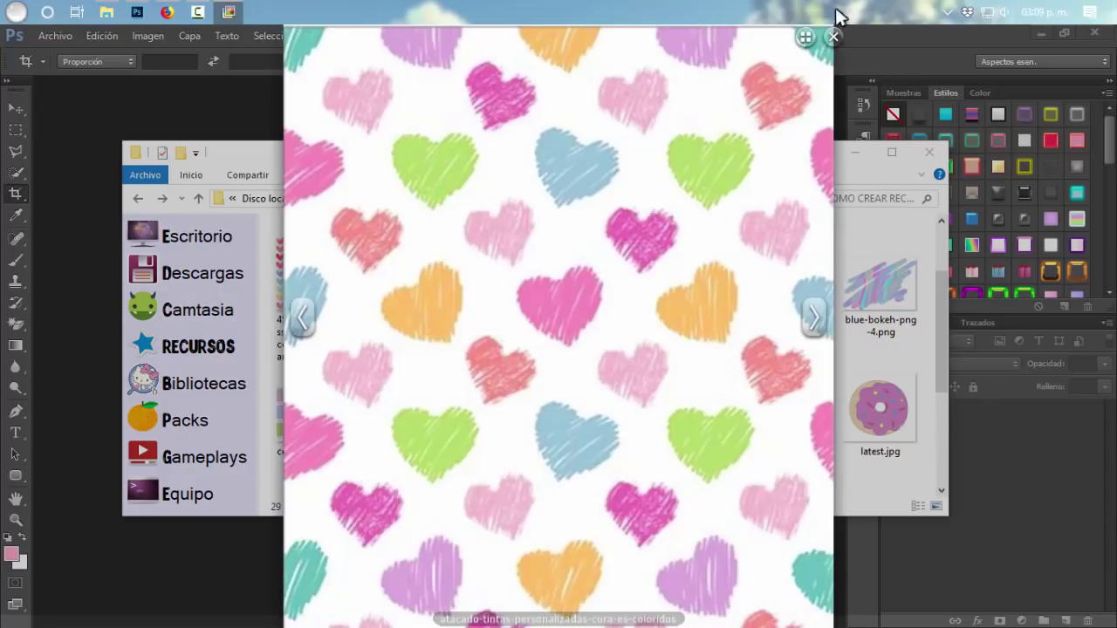
{"action": "left_click", "coordinate": [833, 38]}
{"action": "double_click", "coordinate": [354, 384]}
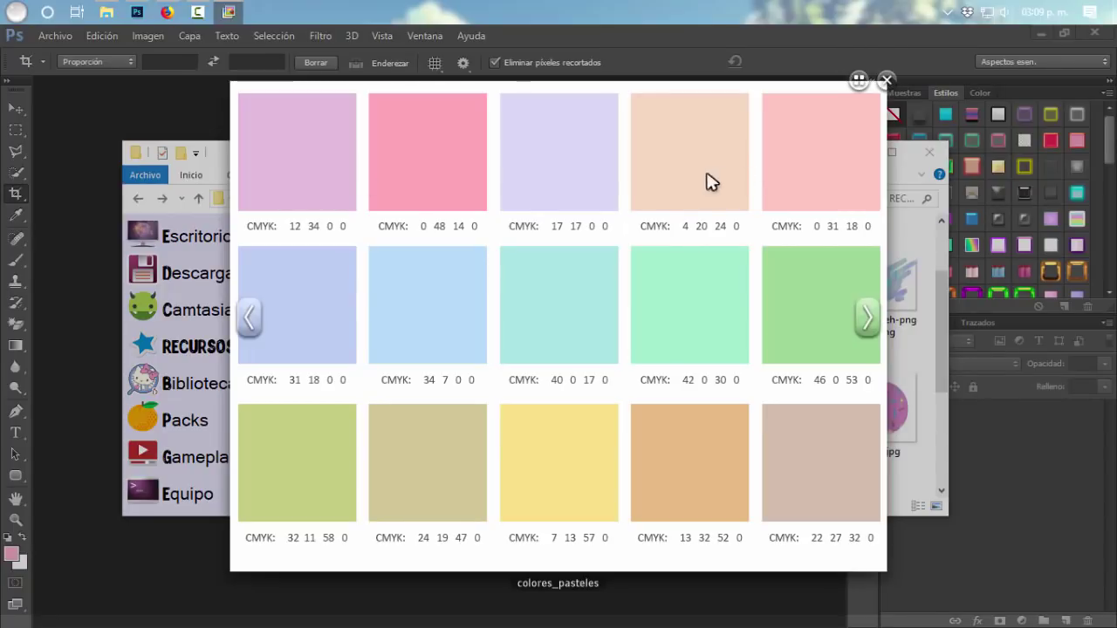
{"action": "left_click", "coordinate": [885, 81]}
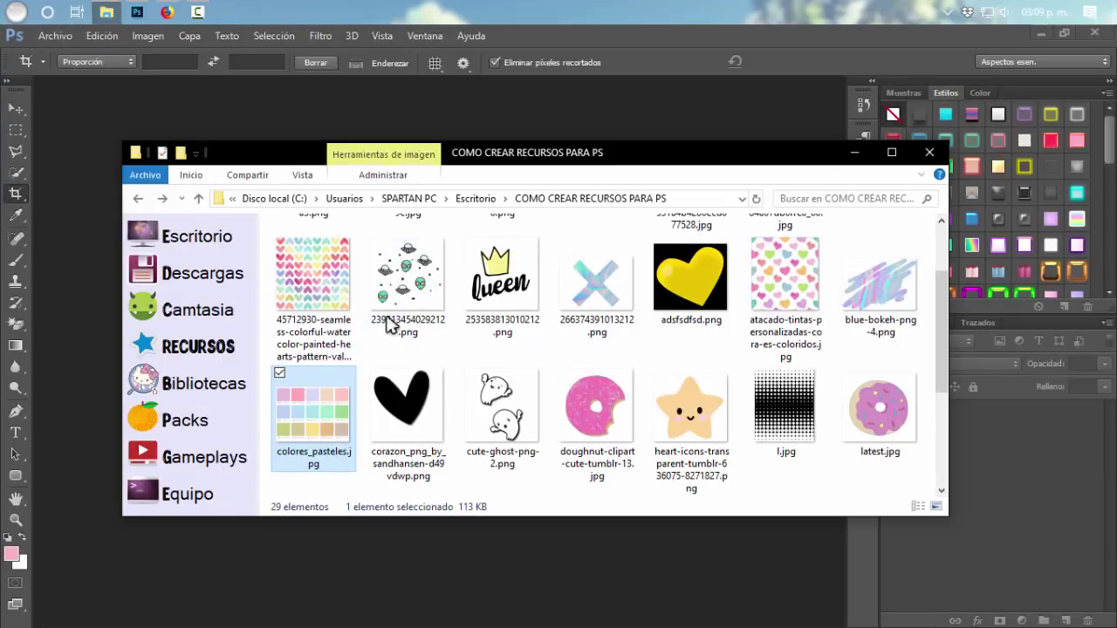
{"action": "mouse_move", "coordinate": [309, 430]}
{"action": "left_mouse_down"}
{"action": "mouse_move", "coordinate": [347, 428]}
{"action": "mouse_move", "coordinate": [319, 431]}
{"action": "left_mouse_up"}
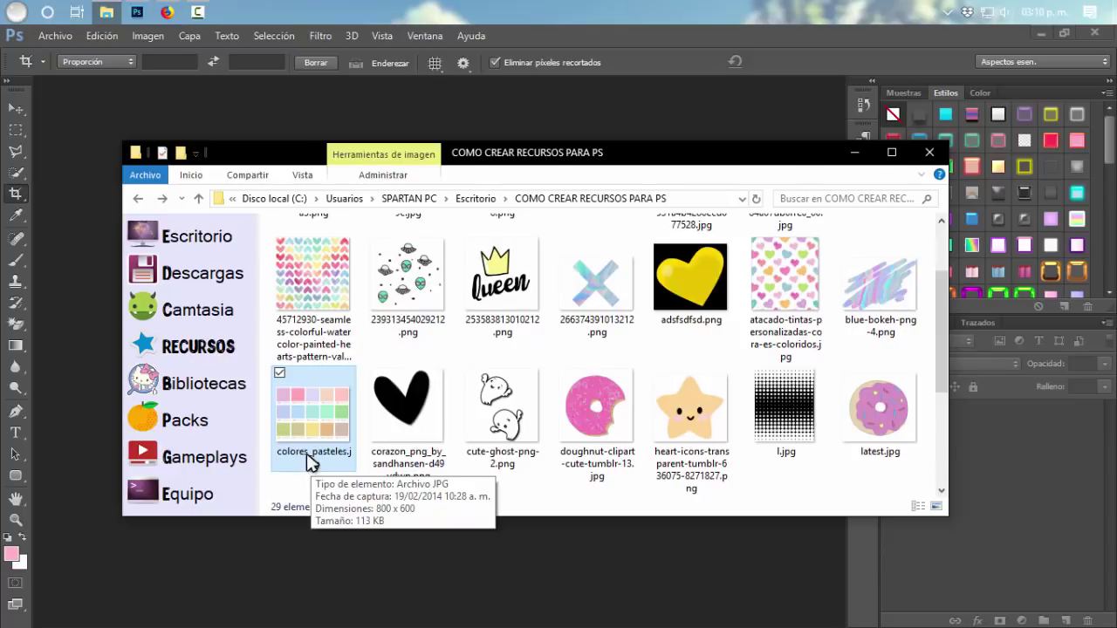
Step: Open colores_pasteles.jpg in Photoshop keeping its embedded profile, and select the Paint Bucket tool
{"action": "left_click_drag", "start_coordinate": [310, 458], "coordinate": [538, 124]}
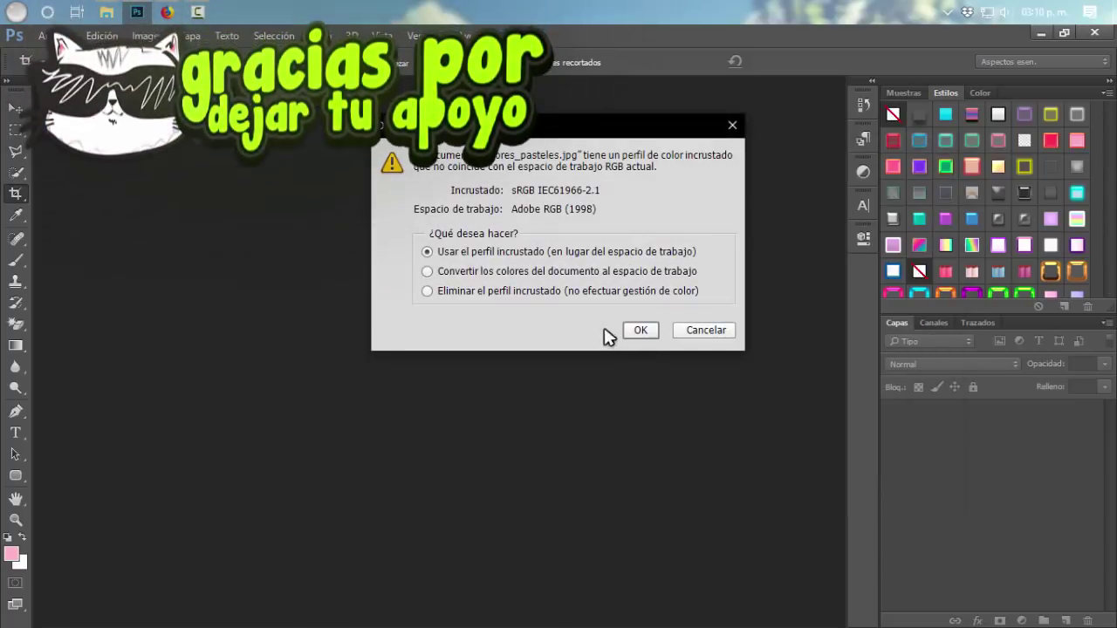
{"action": "left_click", "coordinate": [641, 330]}
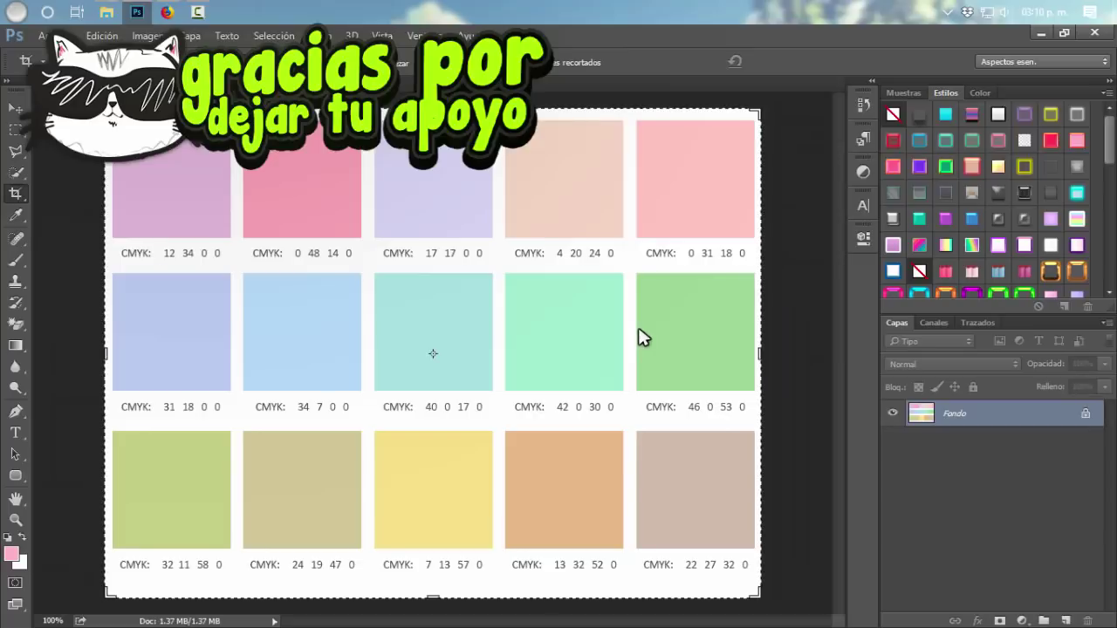
{"action": "left_click", "coordinate": [19, 112]}
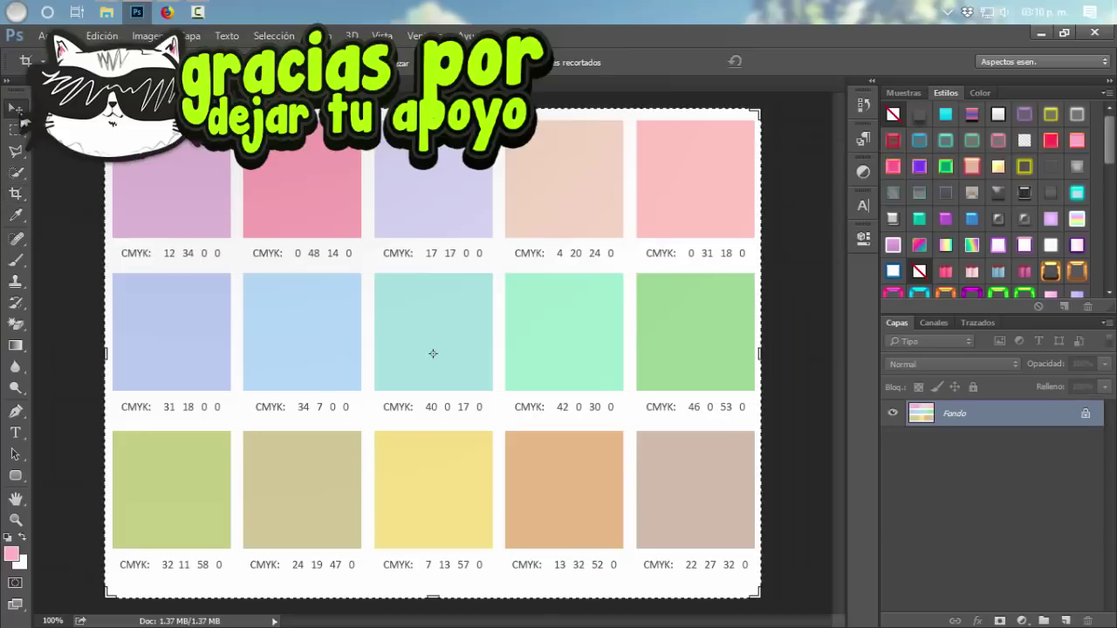
{"action": "right_click", "coordinate": [19, 344]}
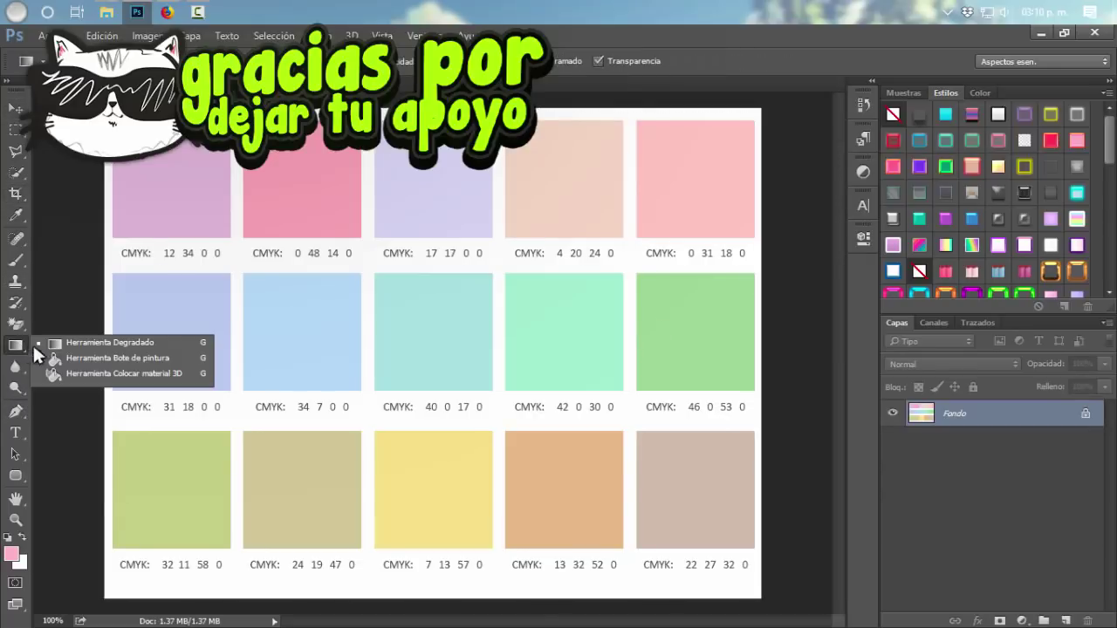
{"action": "left_click", "coordinate": [78, 354]}
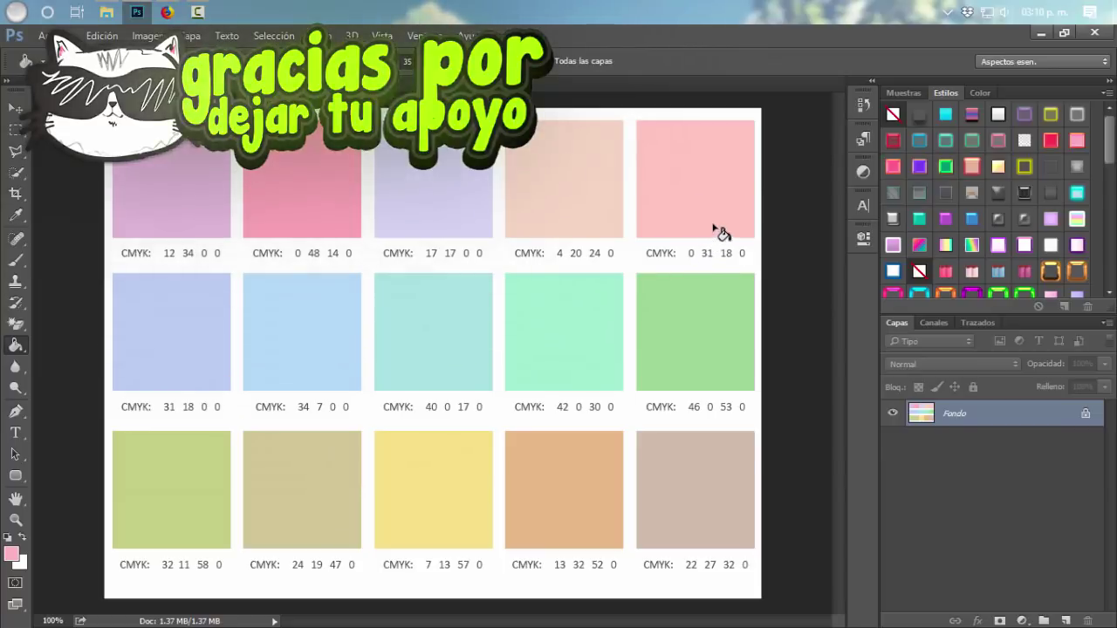
Step: Sample chart swatches until the foreground is lilac e5bedd, and show the foreground Color Picker
{"action": "left_click", "coordinate": [712, 218], "text": "alt"}
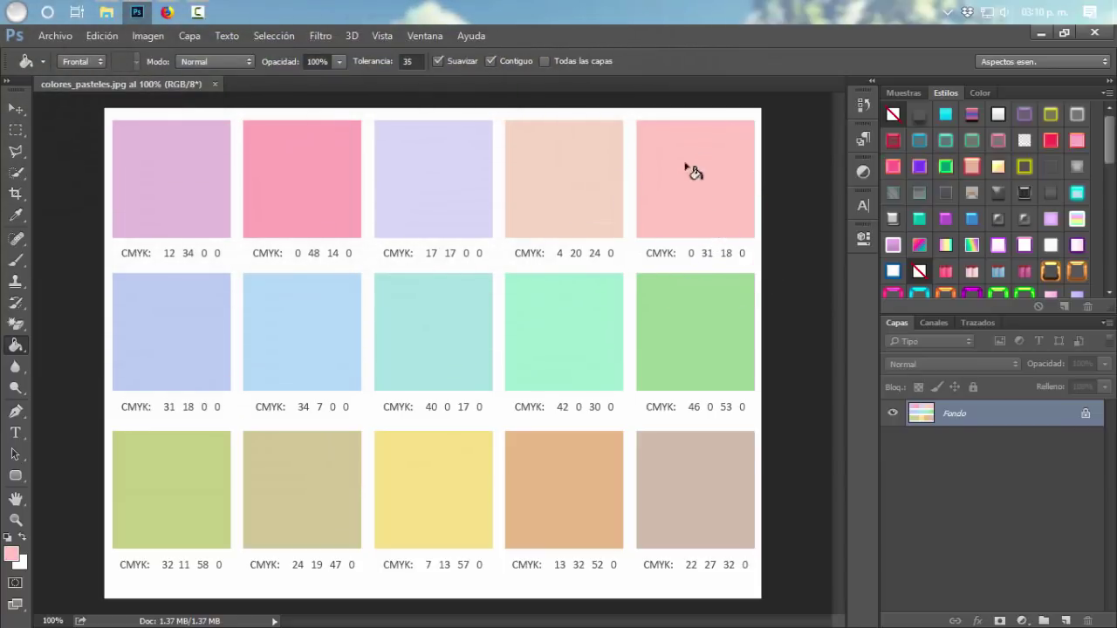
{"action": "left_click", "coordinate": [592, 198], "text": "alt"}
{"action": "left_click", "coordinate": [324, 171], "text": "alt"}
{"action": "left_click", "coordinate": [193, 337], "text": "alt"}
{"action": "left_click", "coordinate": [705, 319], "text": "alt"}
{"action": "left_click", "coordinate": [172, 155], "text": "alt"}
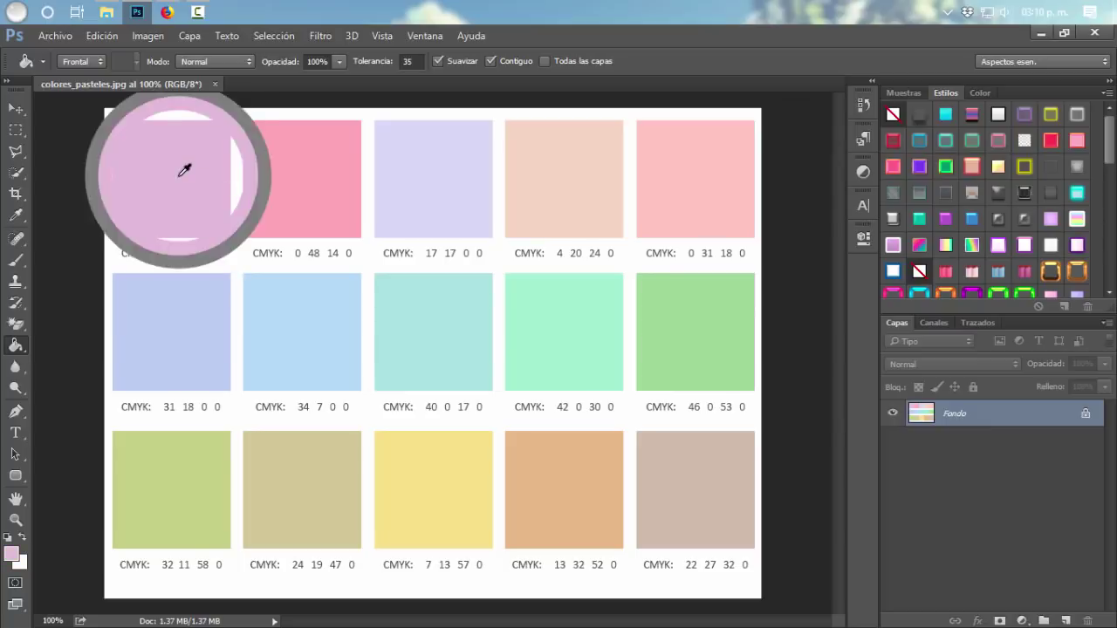
{"action": "left_click", "coordinate": [14, 554]}
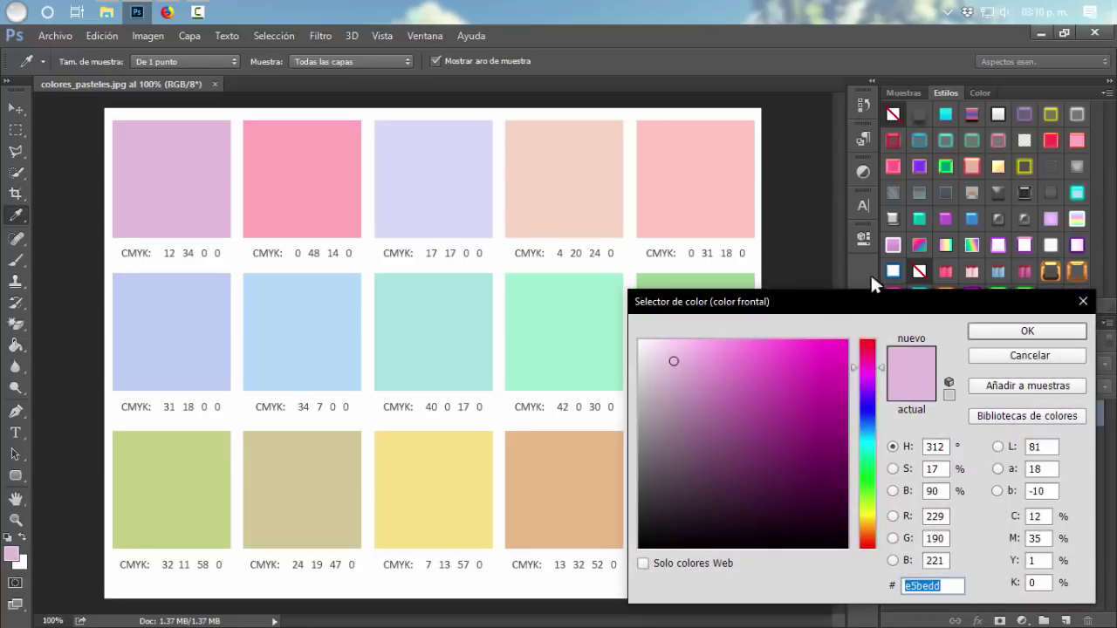
Step: Move the Color Picker aside and sample chart swatches, settling on the lilac colour
{"action": "mouse_move", "coordinate": [868, 307]}
{"action": "left_mouse_down"}
{"action": "mouse_move", "coordinate": [700, 129]}
{"action": "mouse_move", "coordinate": [653, 252]}
{"action": "mouse_move", "coordinate": [594, 259]}
{"action": "left_mouse_up"}
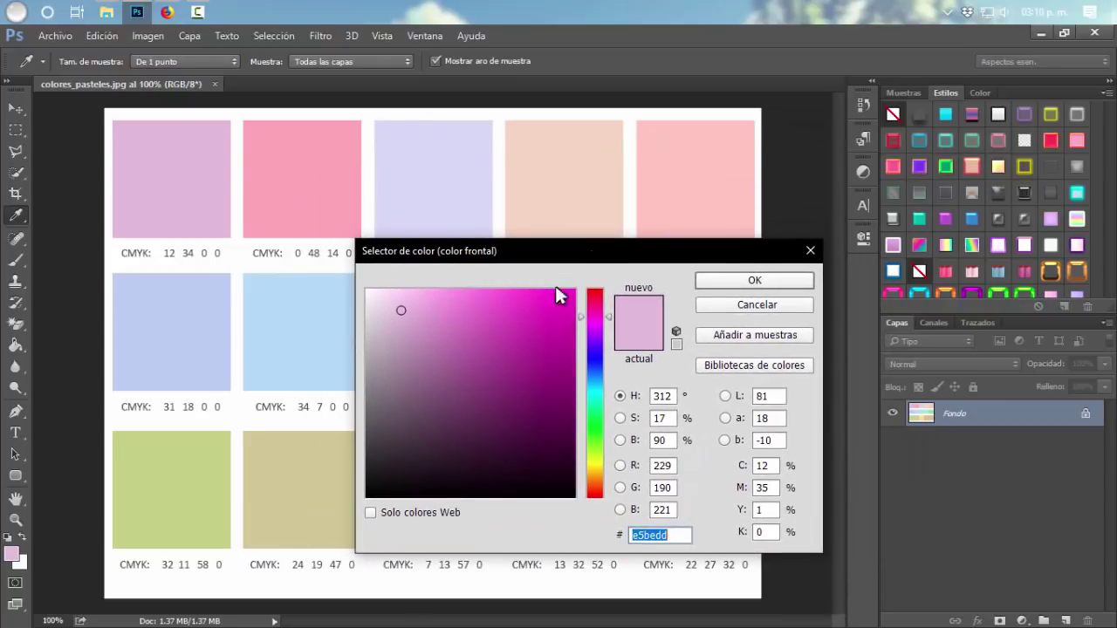
{"action": "left_click", "coordinate": [282, 166]}
{"action": "left_click", "coordinate": [446, 180]}
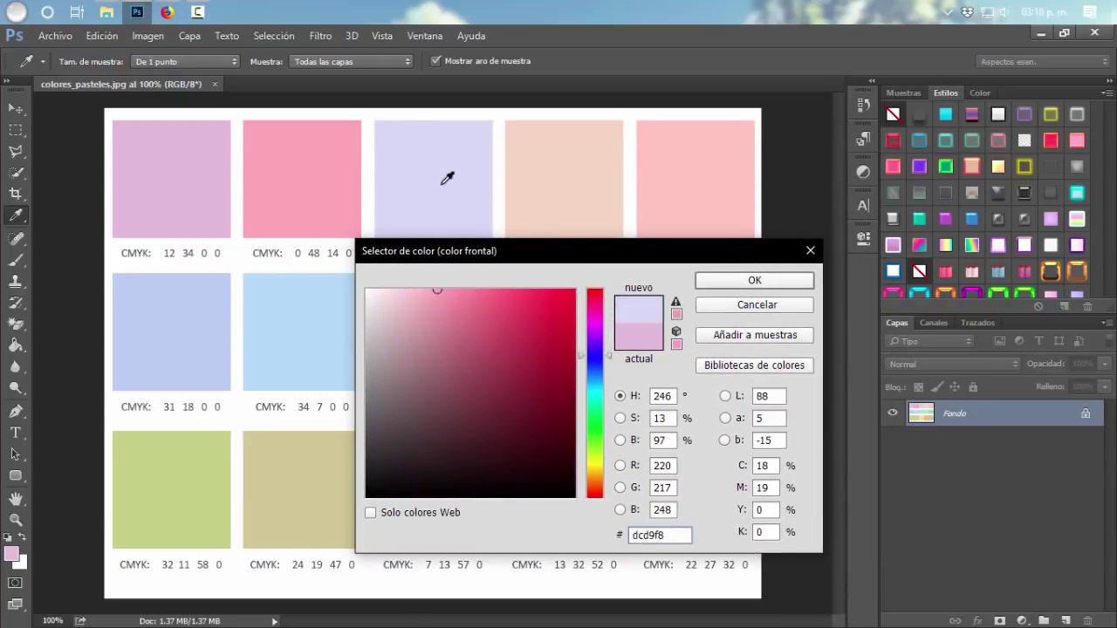
{"action": "left_click", "coordinate": [568, 155]}
{"action": "left_click", "coordinate": [702, 164]}
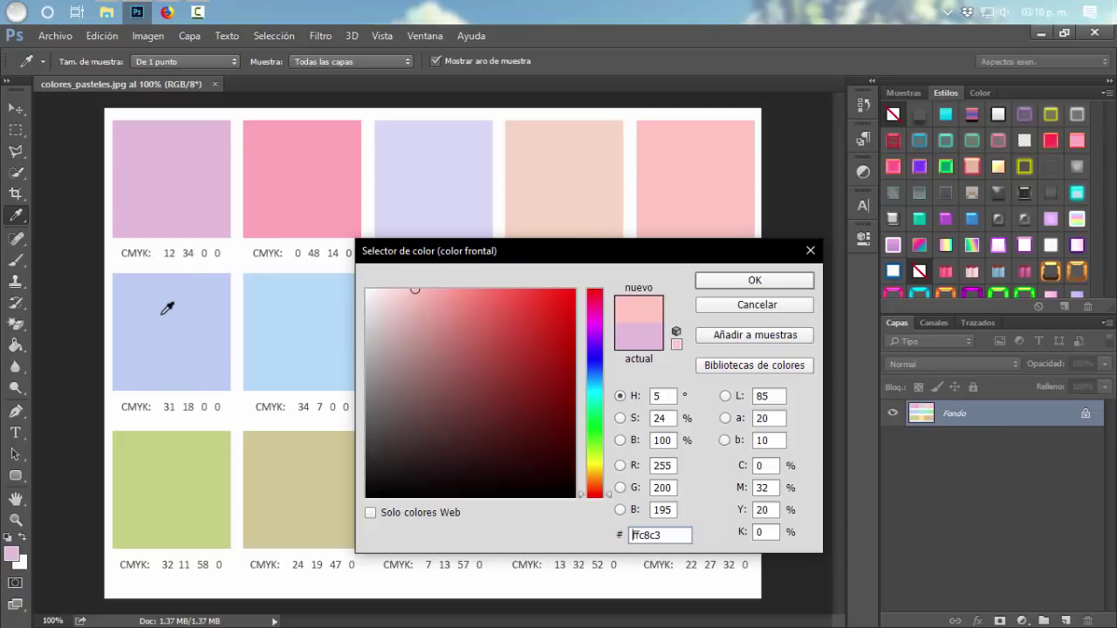
{"action": "left_click", "coordinate": [167, 308]}
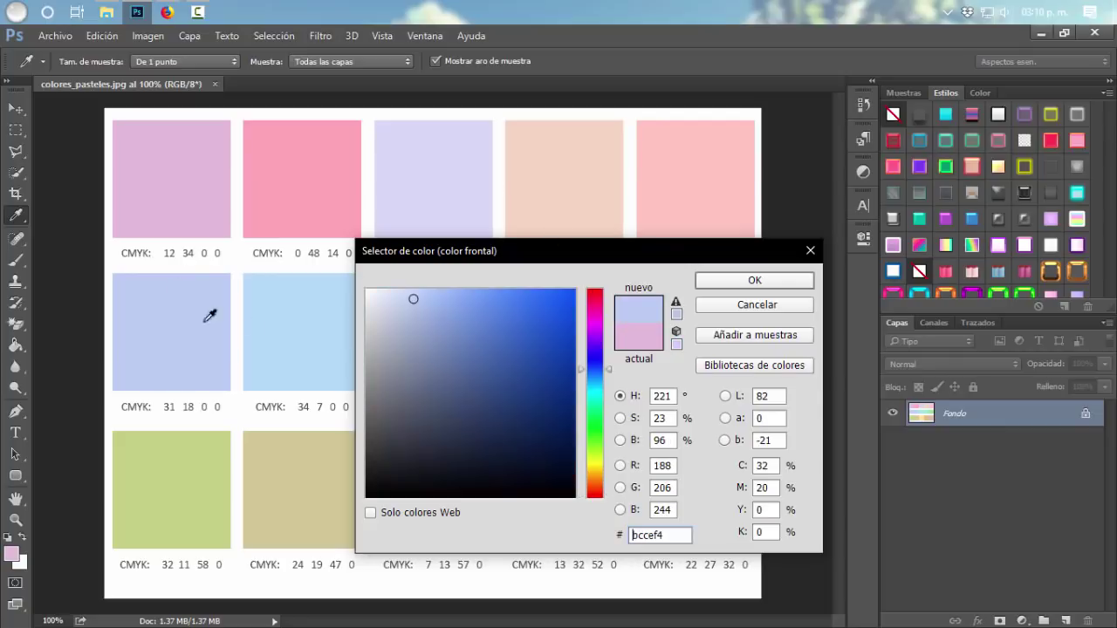
{"action": "left_click", "coordinate": [204, 194]}
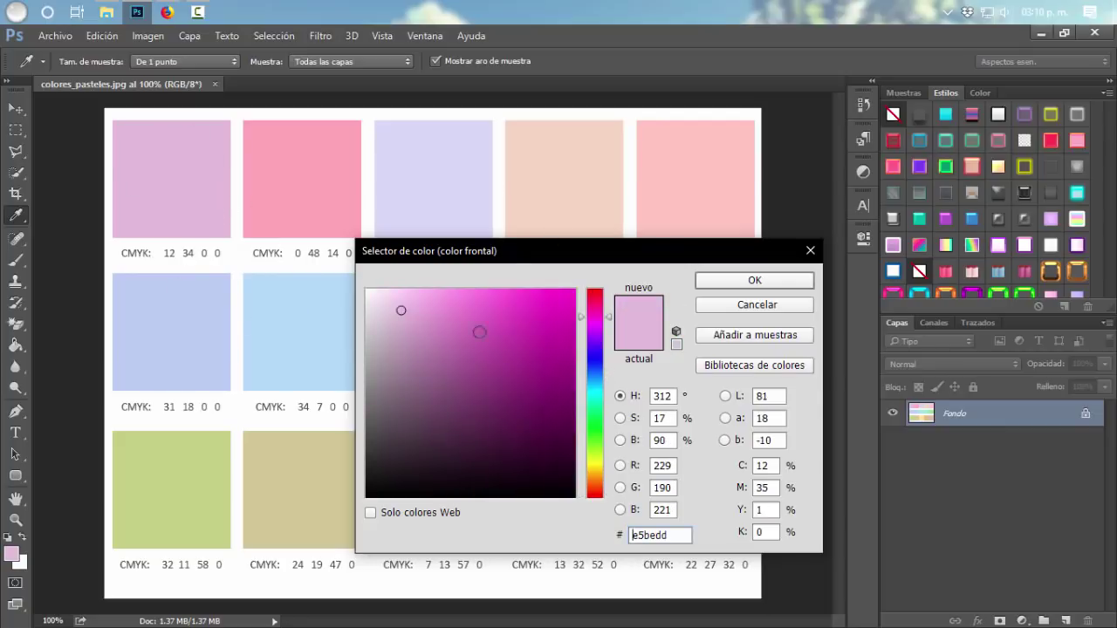
Step: Add the lilac as a swatch named 'Pastel', with Add to my current library unchecked
{"action": "left_click", "coordinate": [722, 335]}
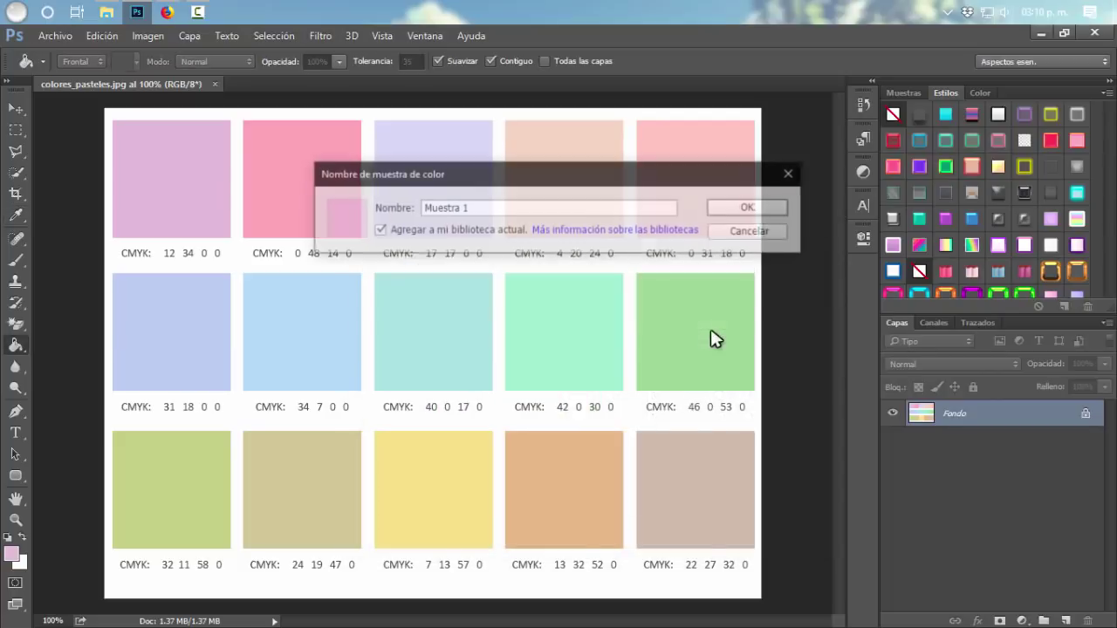
{"action": "left_click_drag", "start_coordinate": [476, 209], "coordinate": [417, 209]}
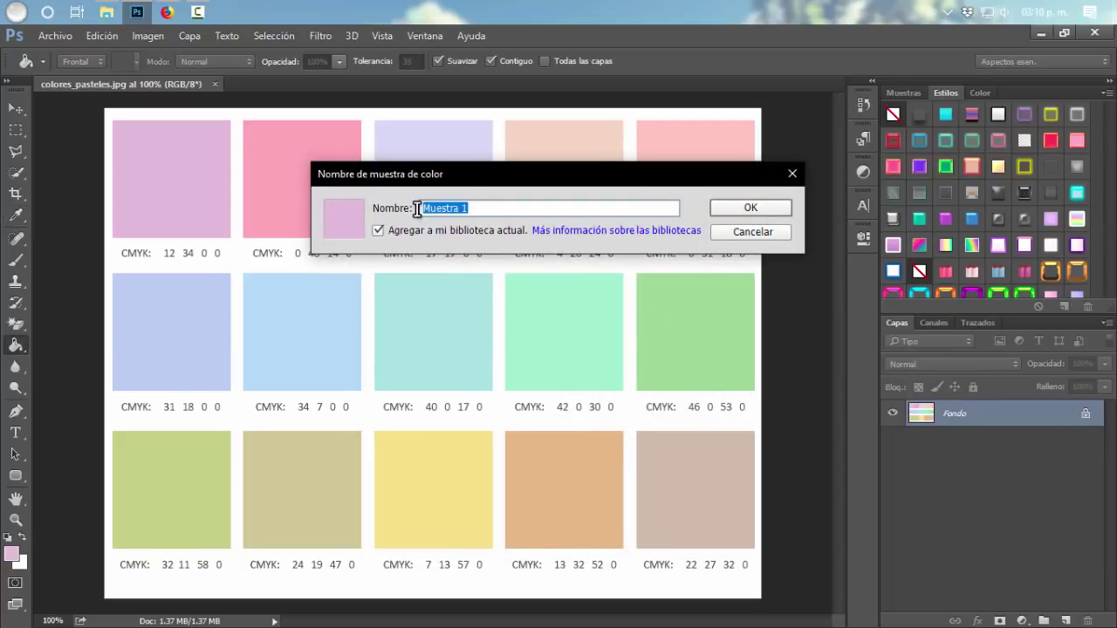
{"action": "type", "text": "pa"}
{"action": "key", "text": "ctrl+a"}
{"action": "type", "text": "Pastel"}
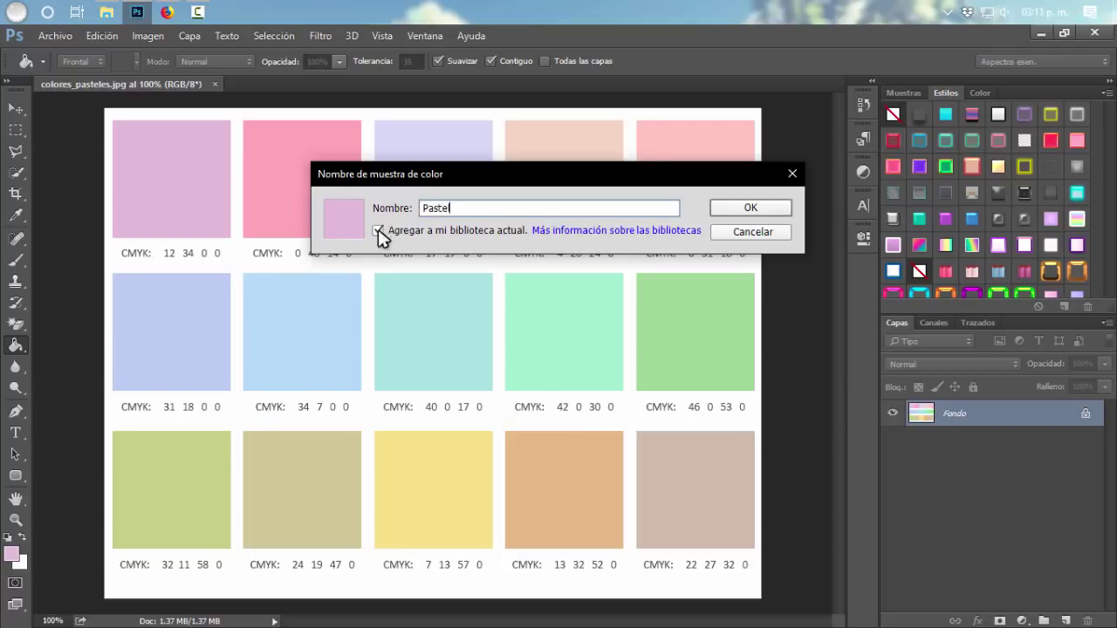
{"action": "left_click", "coordinate": [378, 230]}
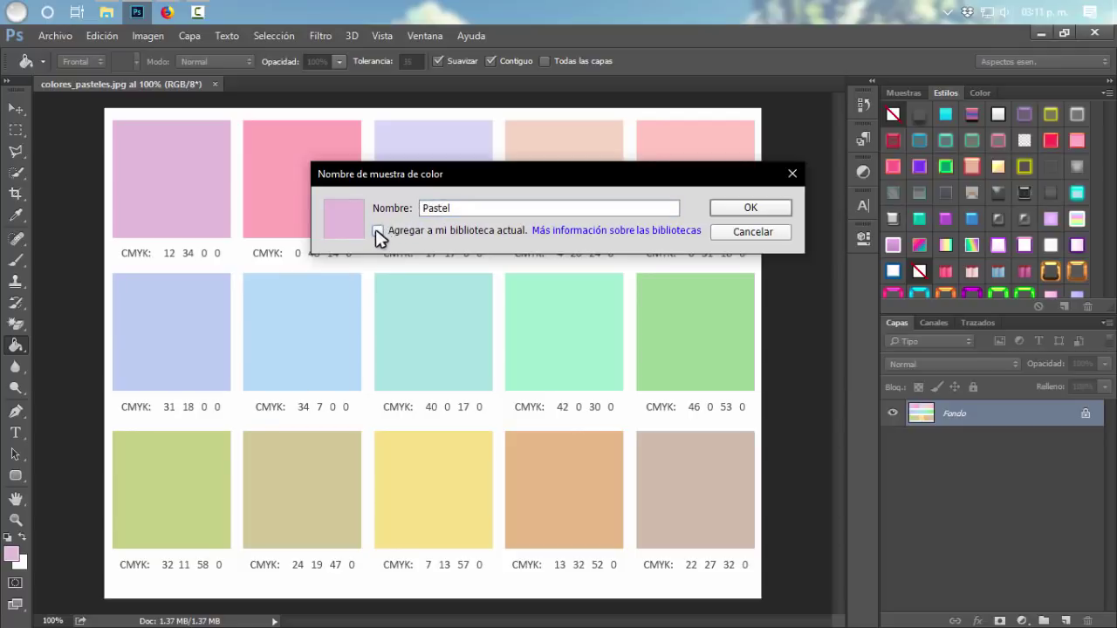
Step: Confirm the Pastel swatch, then save the pink (named 'p') and lavender squares as swatches
{"action": "left_click", "coordinate": [743, 210]}
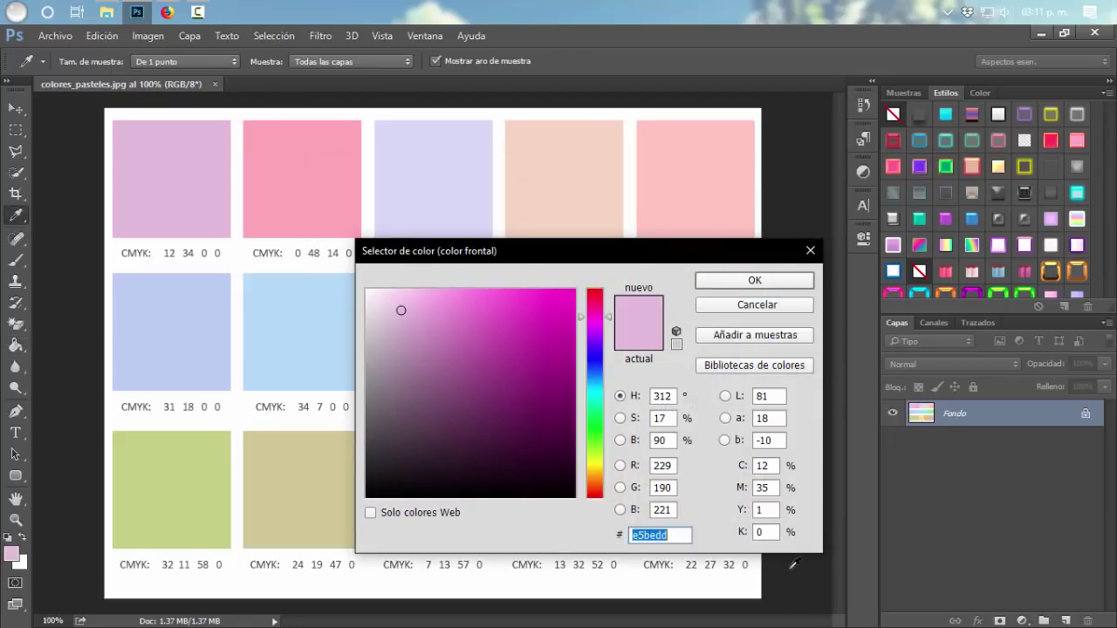
{"action": "left_click", "coordinate": [303, 177]}
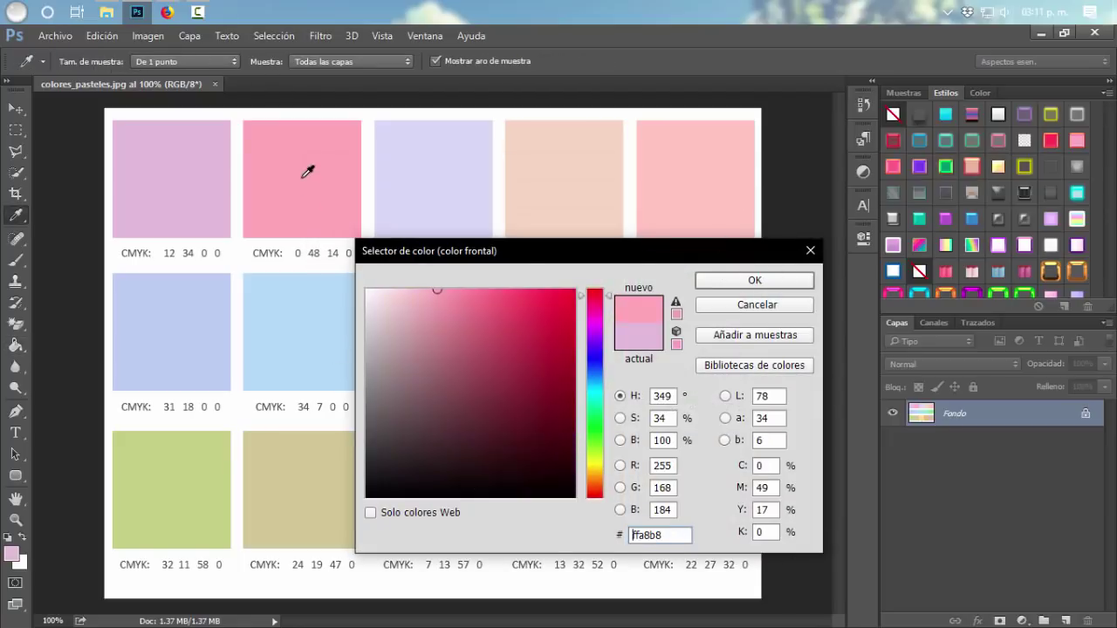
{"action": "left_click", "coordinate": [741, 335]}
{"action": "left_click_drag", "start_coordinate": [505, 207], "coordinate": [373, 195]}
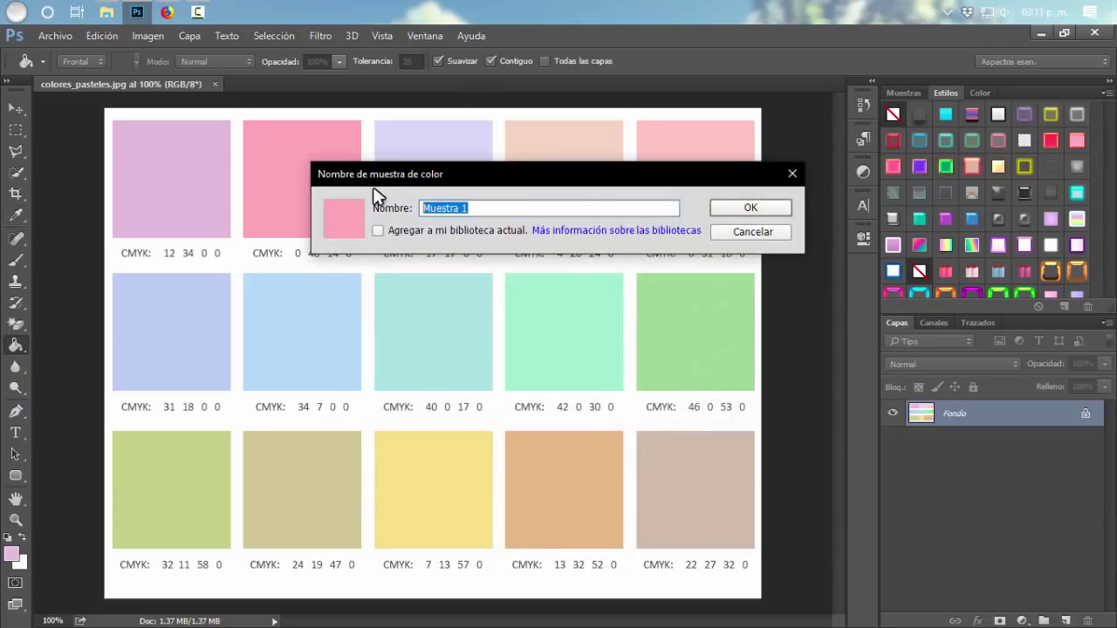
{"action": "type", "text": "pastel"}
{"action": "key", "text": "Return"}
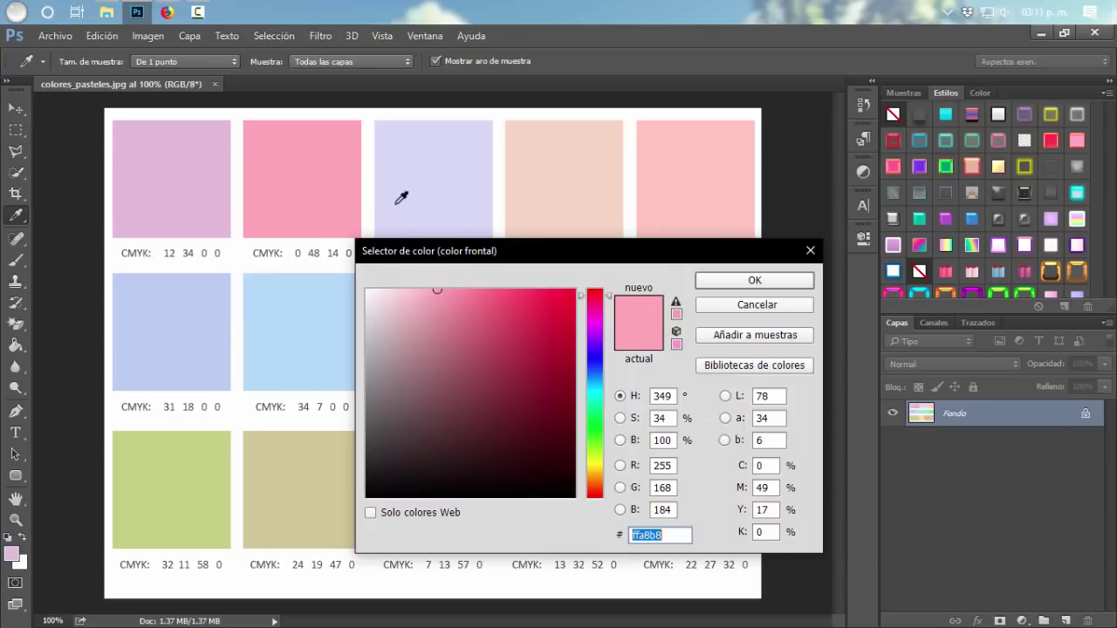
{"action": "left_click", "coordinate": [395, 201]}
{"action": "left_click", "coordinate": [740, 334]}
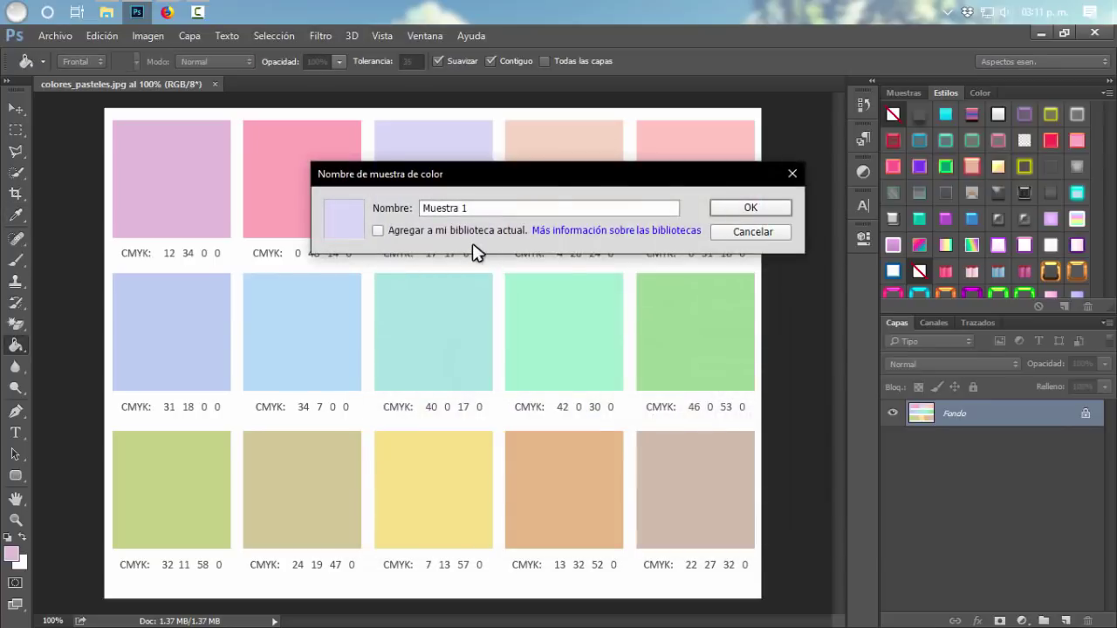
{"action": "key", "text": "Return"}
Step: Save the peach, light pink and blue (named 'azul') chart squares as new swatches
{"action": "left_click", "coordinate": [546, 194]}
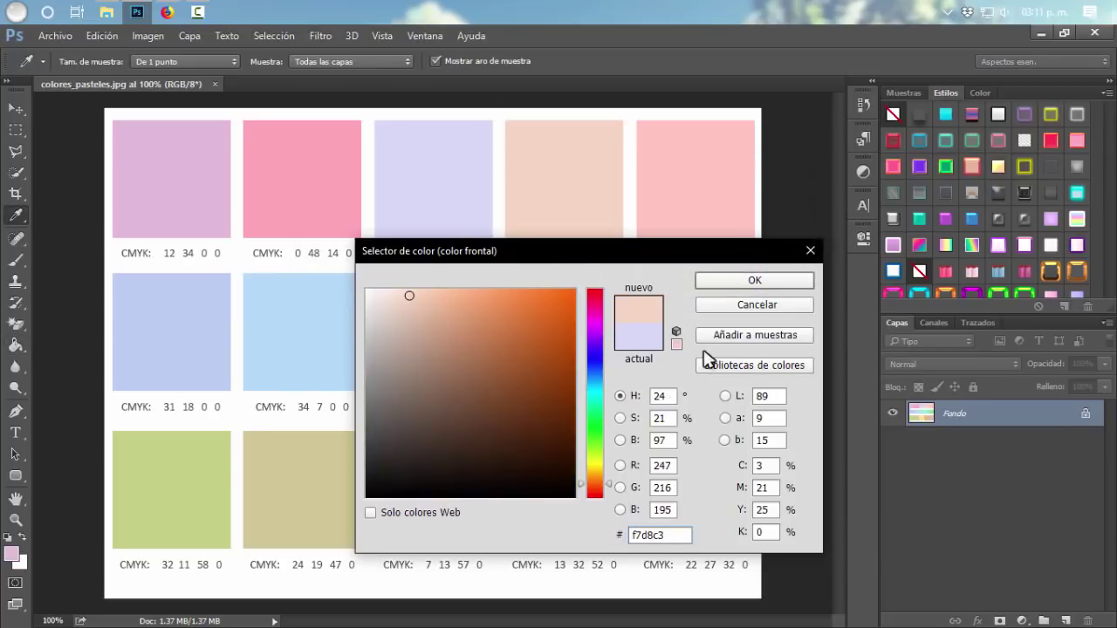
{"action": "left_click", "coordinate": [733, 333]}
{"action": "key", "text": "Return"}
{"action": "left_click", "coordinate": [689, 140]}
{"action": "left_click", "coordinate": [748, 332]}
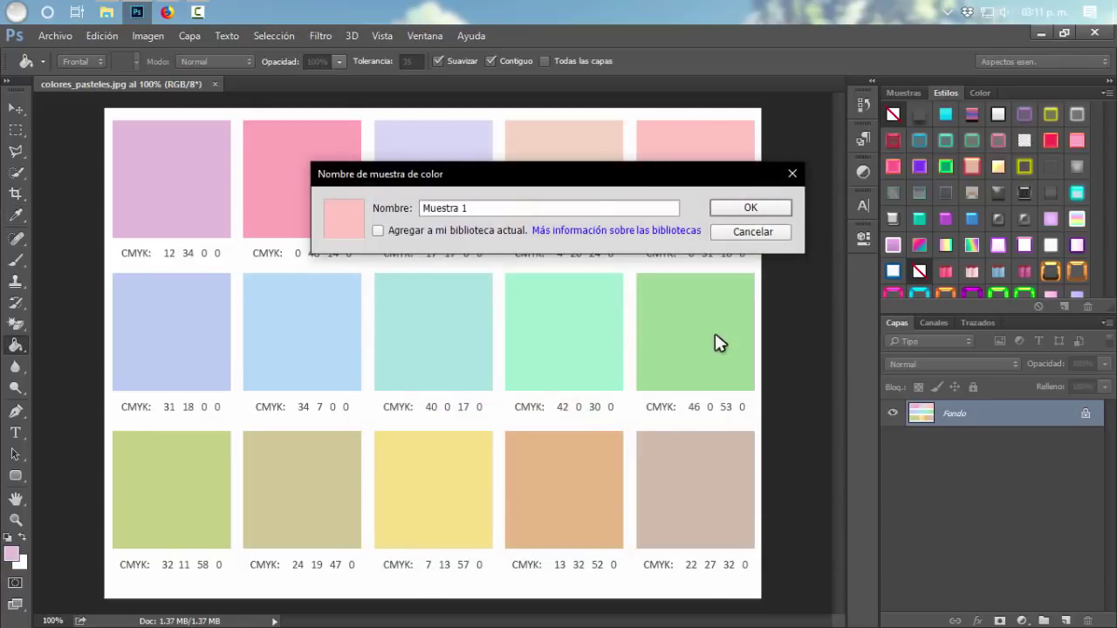
{"action": "key", "text": "Return"}
{"action": "left_click", "coordinate": [144, 335]}
{"action": "left_click", "coordinate": [726, 336]}
{"action": "type", "text": "azul"}
{"action": "key", "text": "Return"}
Step: Save the next chart colour, the aqua and the mint squares as new swatches
{"action": "left_click", "coordinate": [301, 340]}
{"action": "left_click", "coordinate": [733, 335]}
{"action": "key", "text": "Return"}
{"action": "left_click_drag", "start_coordinate": [443, 251], "coordinate": [325, 363]}
{"action": "left_click", "coordinate": [434, 323]}
{"action": "left_click", "coordinate": [637, 447]}
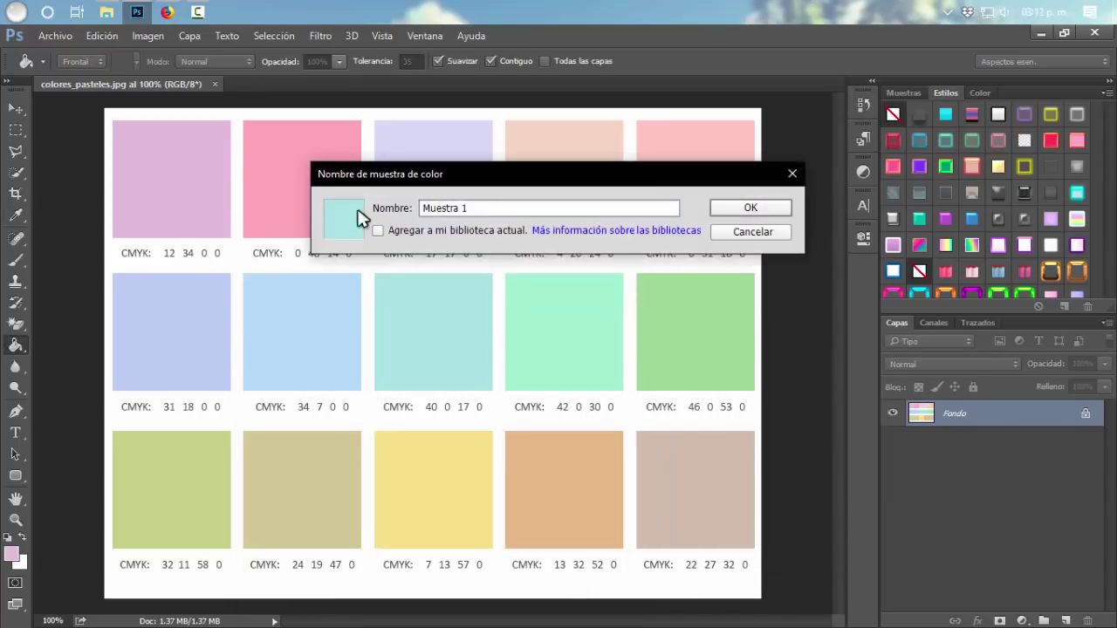
{"action": "key", "text": "Return"}
{"action": "left_click_drag", "start_coordinate": [436, 104], "coordinate": [416, 369]}
{"action": "left_click", "coordinate": [599, 319]}
{"action": "left_click", "coordinate": [711, 453]}
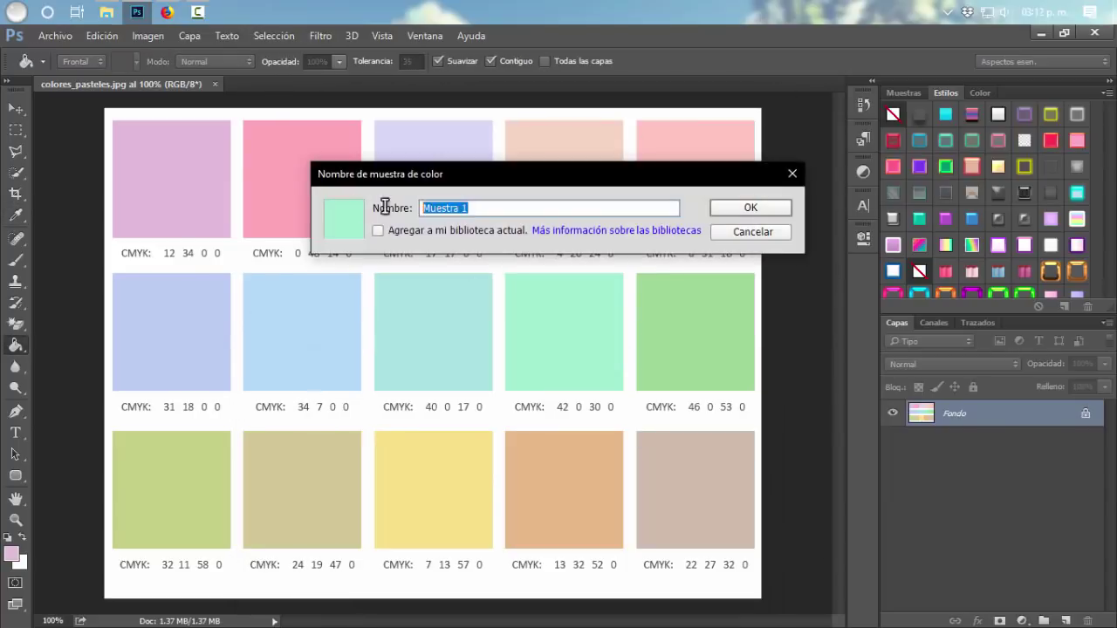
{"action": "type", "text": "past"}
{"action": "key", "text": "Return"}
Step: Save the green, olive green (named 'past') and khaki squares as new swatches
{"action": "left_click_drag", "start_coordinate": [549, 120], "coordinate": [791, 344]}
{"action": "left_click", "coordinate": [695, 292]}
{"action": "left_click", "coordinate": [902, 413]}
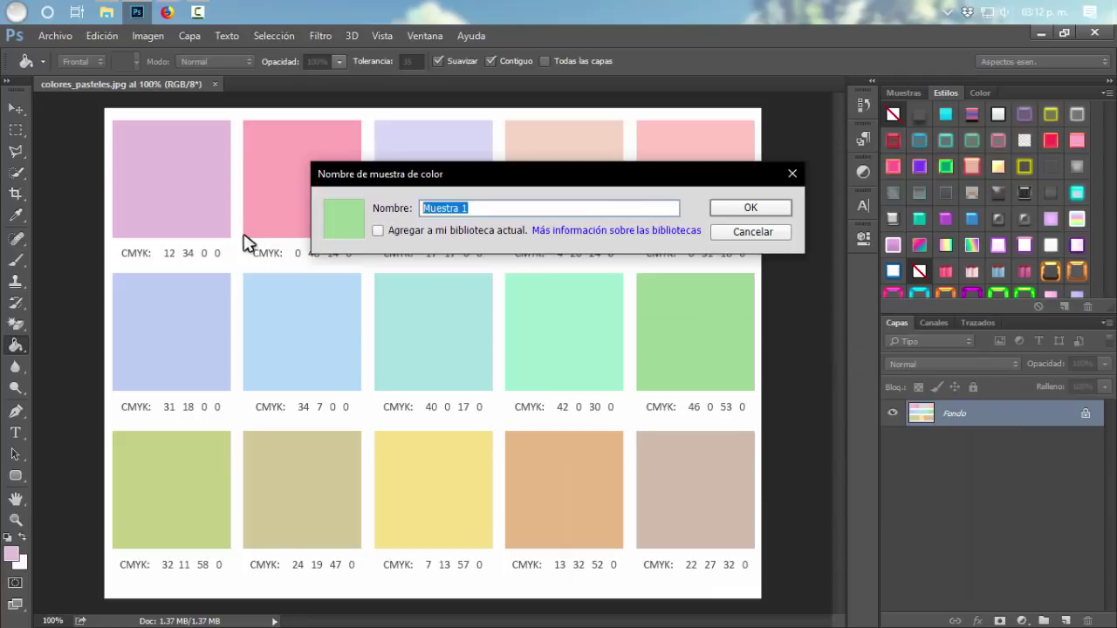
{"action": "key", "text": "Return"}
{"action": "left_click", "coordinate": [723, 215]}
{"action": "left_click", "coordinate": [743, 200]}
{"action": "left_click", "coordinate": [723, 184]}
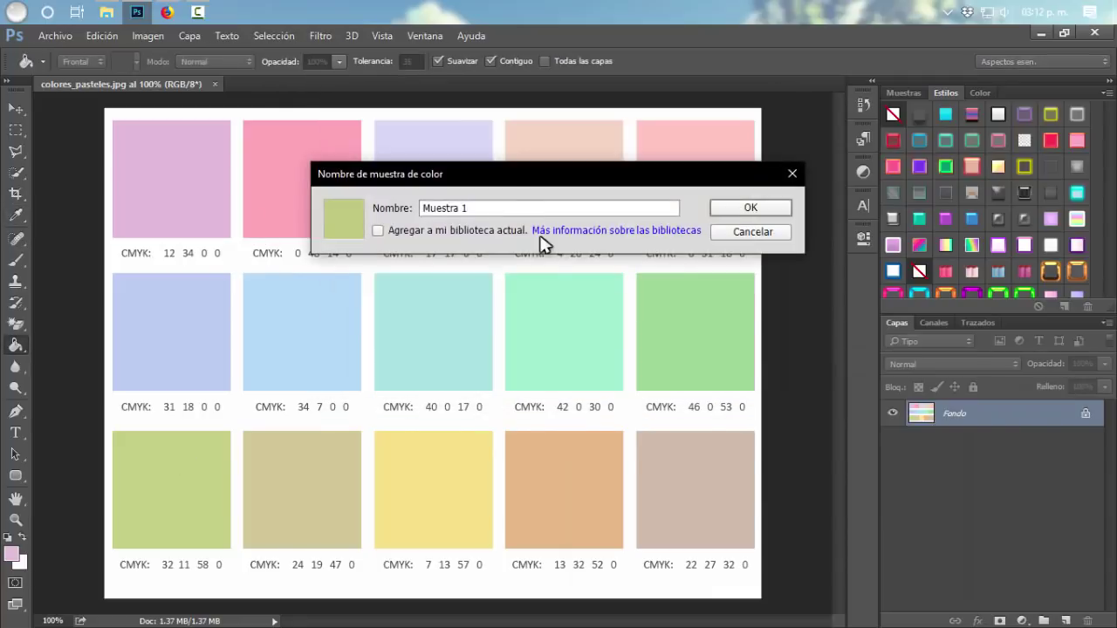
{"action": "type", "text": "past"}
{"action": "key", "text": "Return"}
{"action": "left_click", "coordinate": [337, 468]}
{"action": "left_click", "coordinate": [721, 185]}
{"action": "key", "text": "Return"}
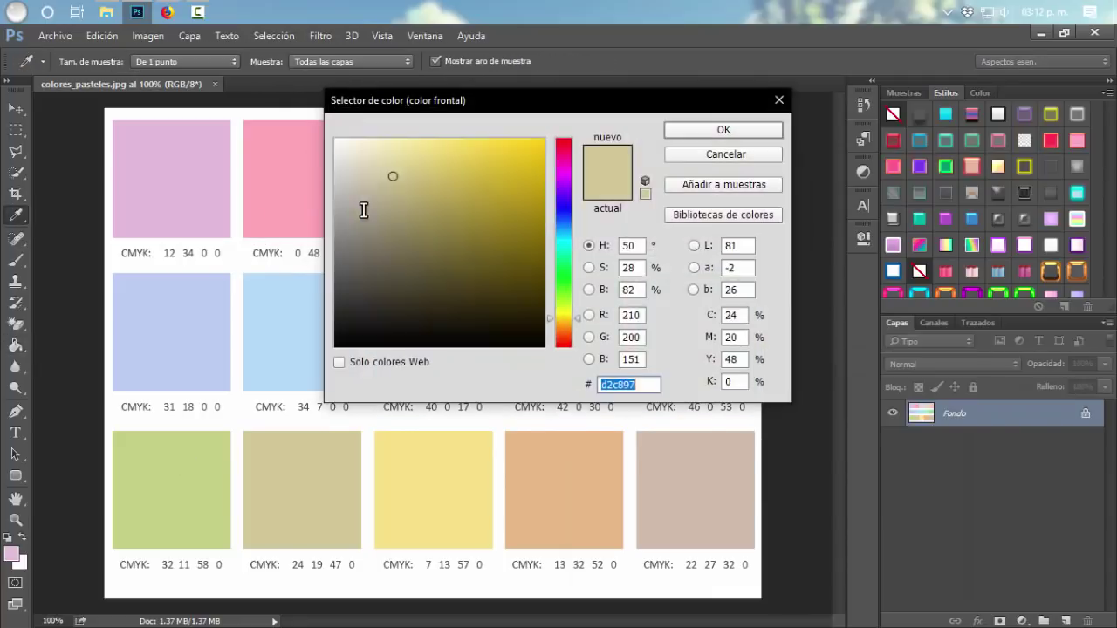
Step: Save the yellow and beige squares as 'pastel' swatches plus the orange, then close the picker
{"action": "left_click", "coordinate": [434, 489]}
{"action": "left_click", "coordinate": [693, 188]}
{"action": "type", "text": "pastel"}
{"action": "key", "text": "Return"}
{"action": "left_click", "coordinate": [563, 488]}
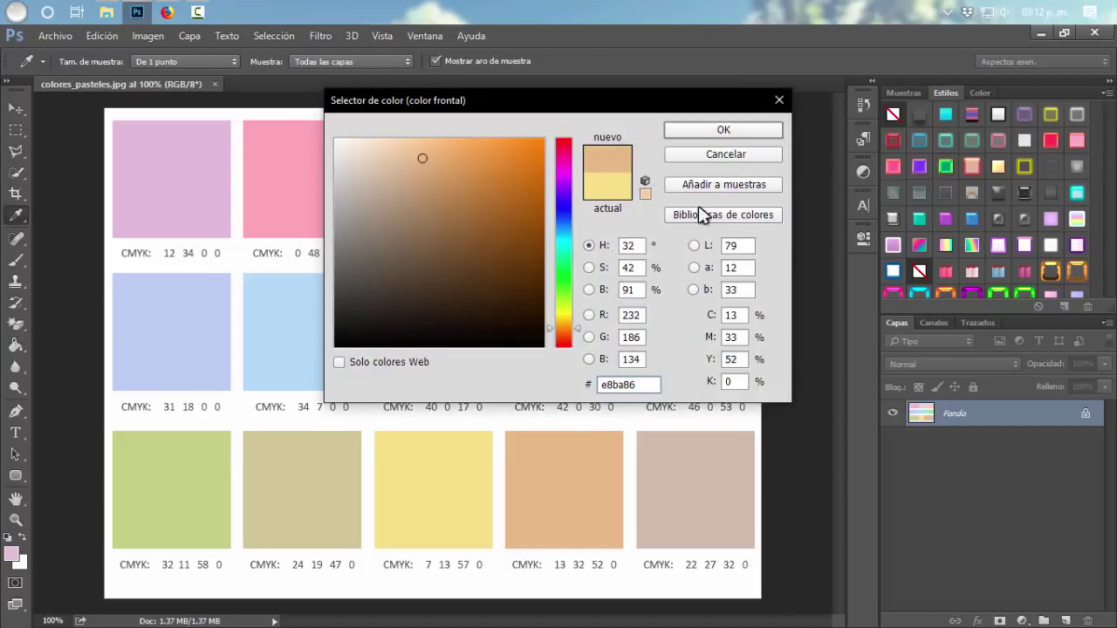
{"action": "left_click", "coordinate": [720, 185]}
{"action": "key", "text": "Return"}
{"action": "left_click", "coordinate": [665, 442]}
{"action": "left_click", "coordinate": [721, 185]}
{"action": "type", "text": "pas"}
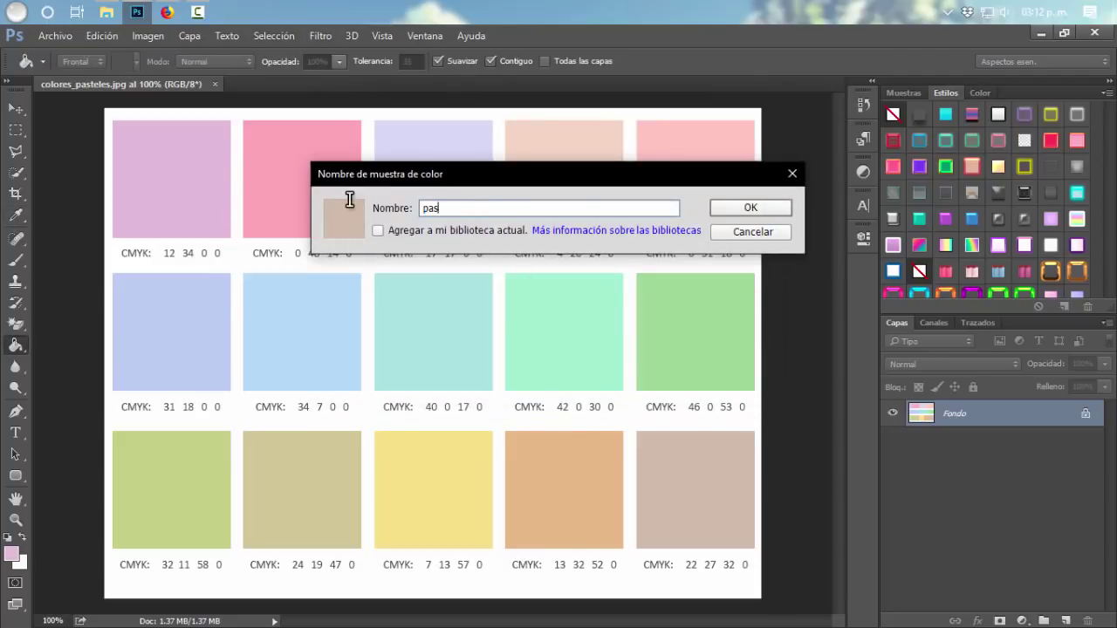
{"action": "type", "text": "tel"}
{"action": "key", "text": "Return"}
{"action": "key", "text": "Escape"}
Step: Unlock the Fondo layer, add a new empty layer, and hide the colour chart layer
{"action": "key", "text": "g"}
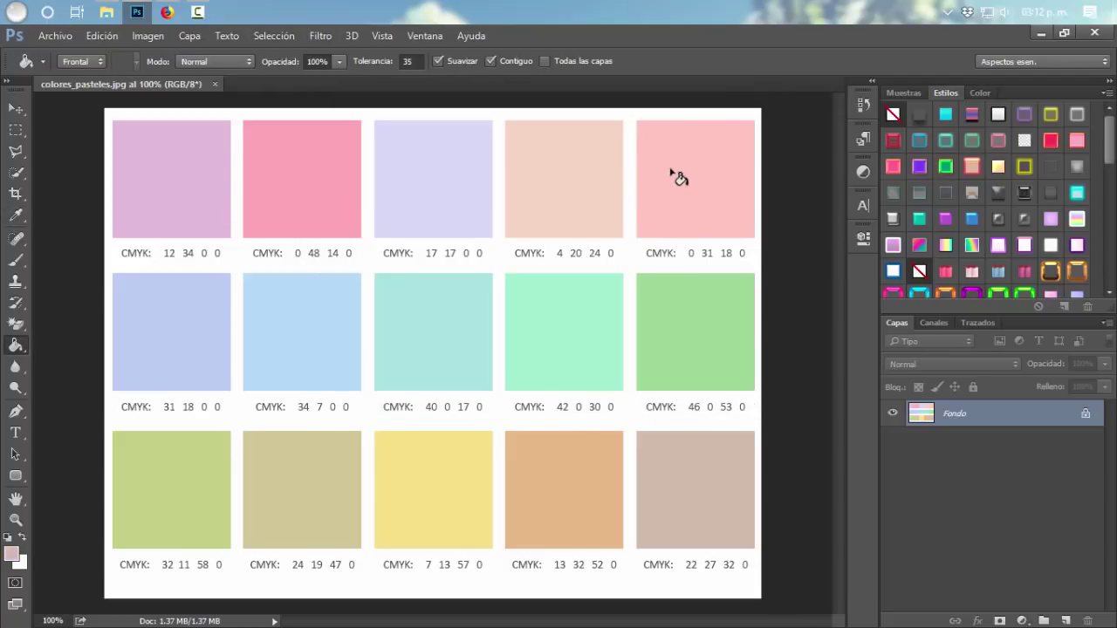
{"action": "key", "text": "v"}
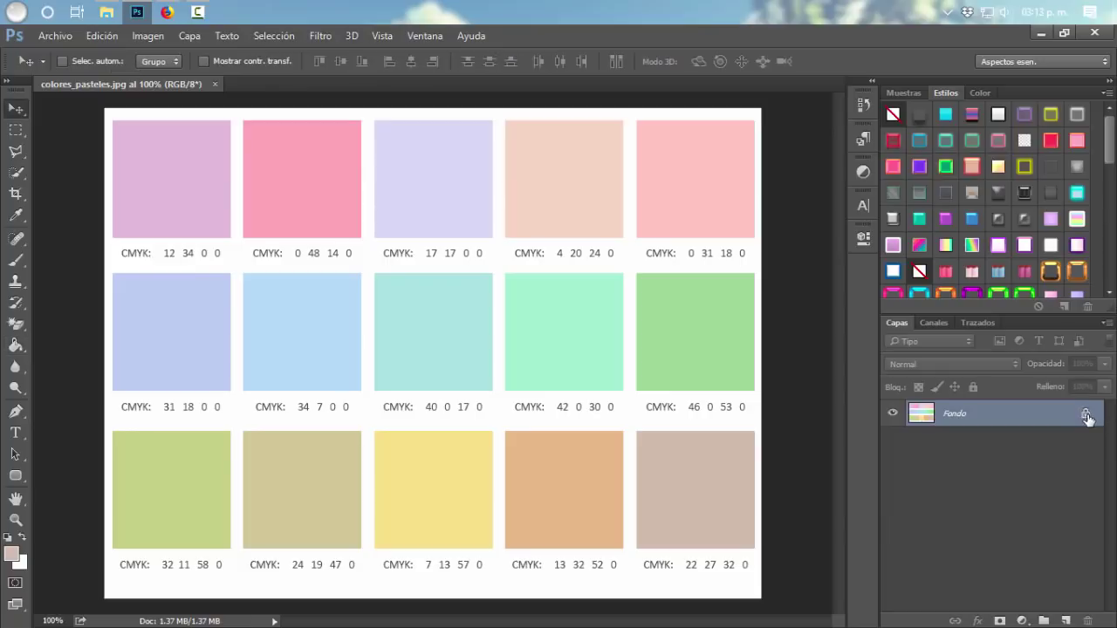
{"action": "left_click", "coordinate": [1086, 417]}
{"action": "left_click", "coordinate": [1065, 620]}
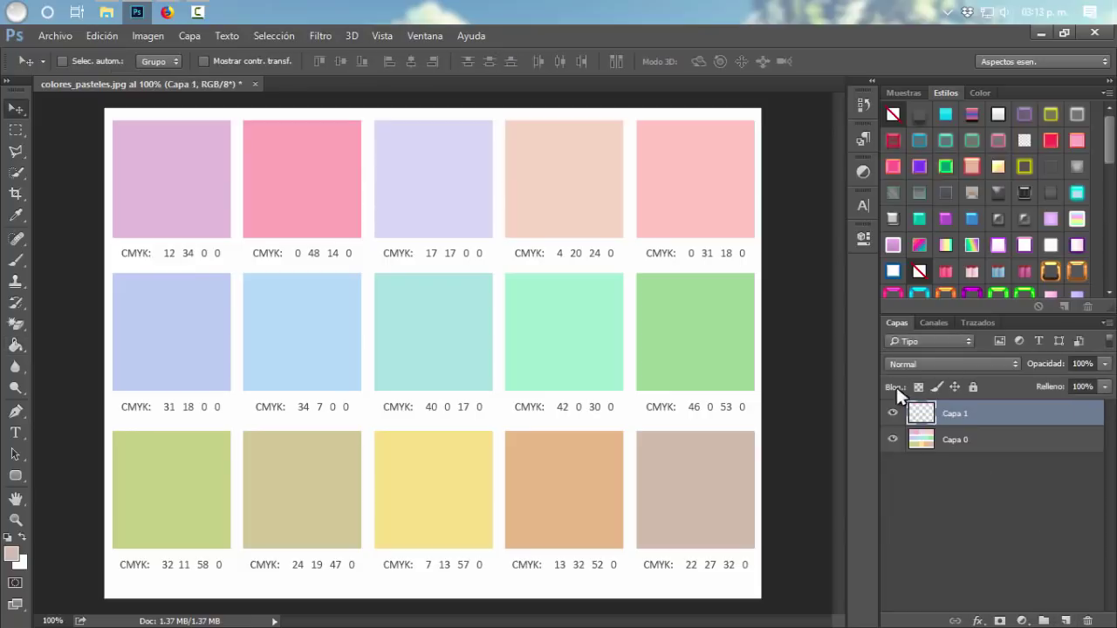
{"action": "left_click", "coordinate": [892, 440]}
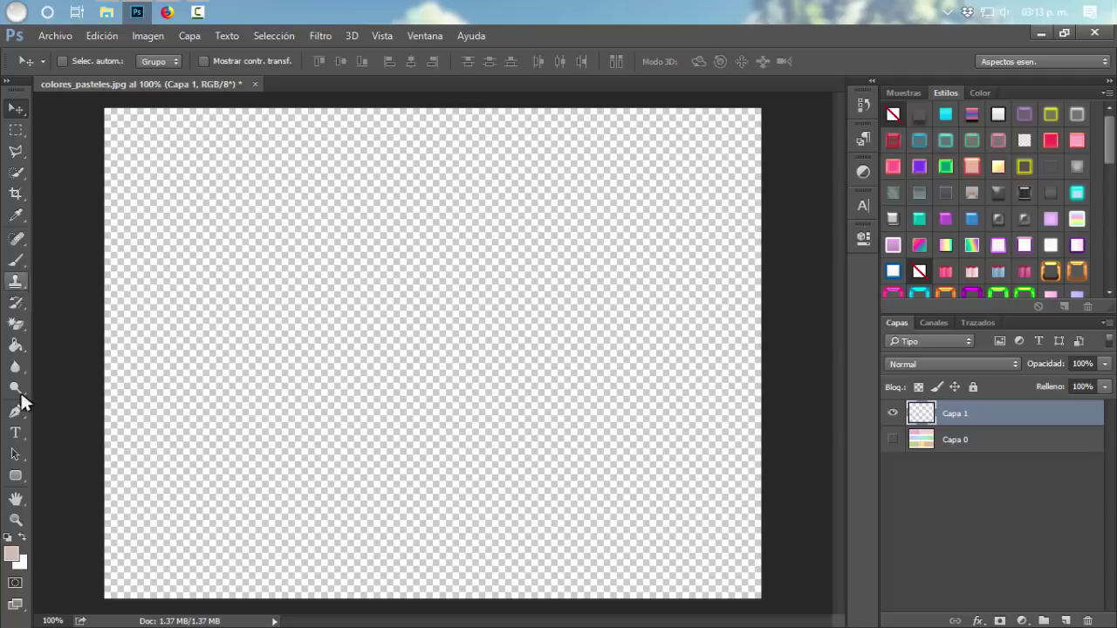
Step: Type 'PATT' in white on the new layer and move it to the canvas centre
{"action": "left_click", "coordinate": [15, 433]}
{"action": "left_click", "coordinate": [296, 330]}
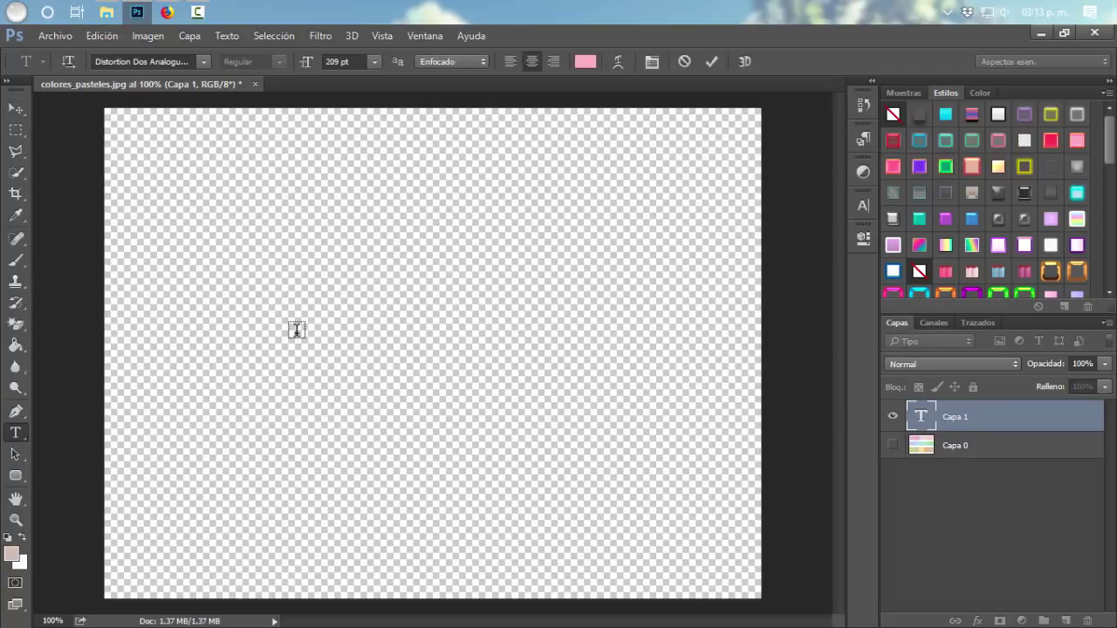
{"action": "type", "text": "PATT"}
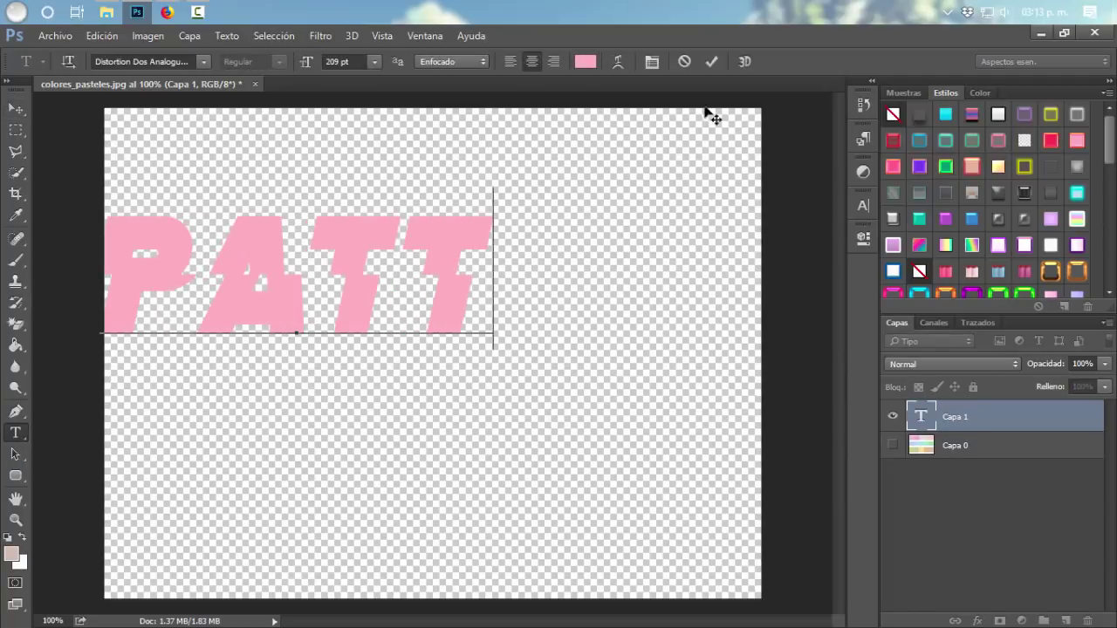
{"action": "left_click", "coordinate": [711, 61]}
{"action": "left_click", "coordinate": [585, 61]}
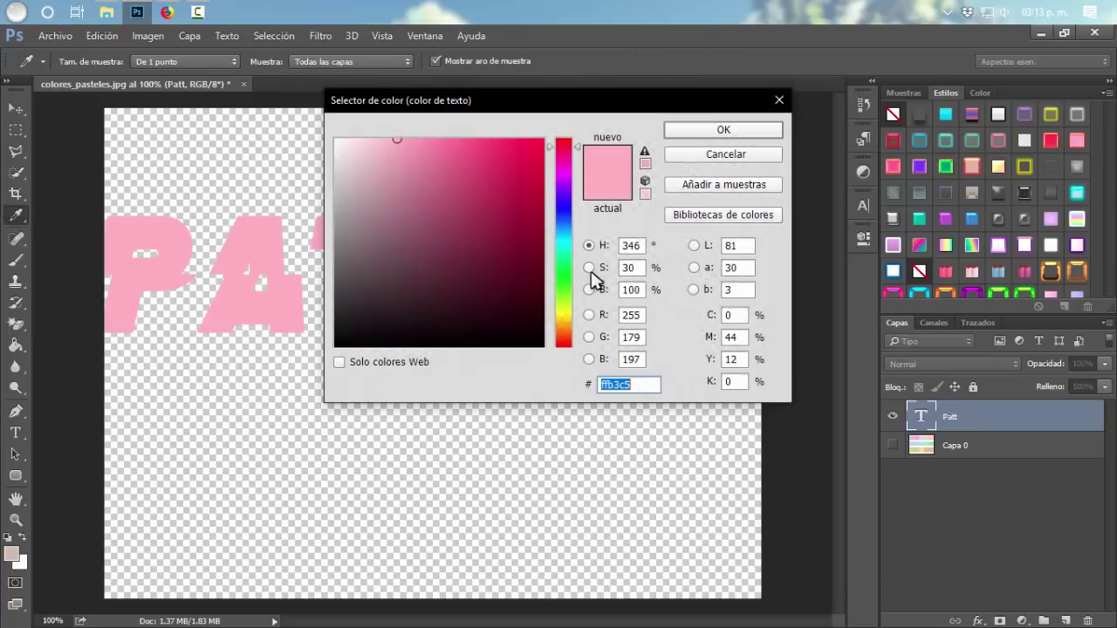
{"action": "left_click_drag", "start_coordinate": [345, 148], "coordinate": [375, 105]}
{"action": "left_click", "coordinate": [763, 131]}
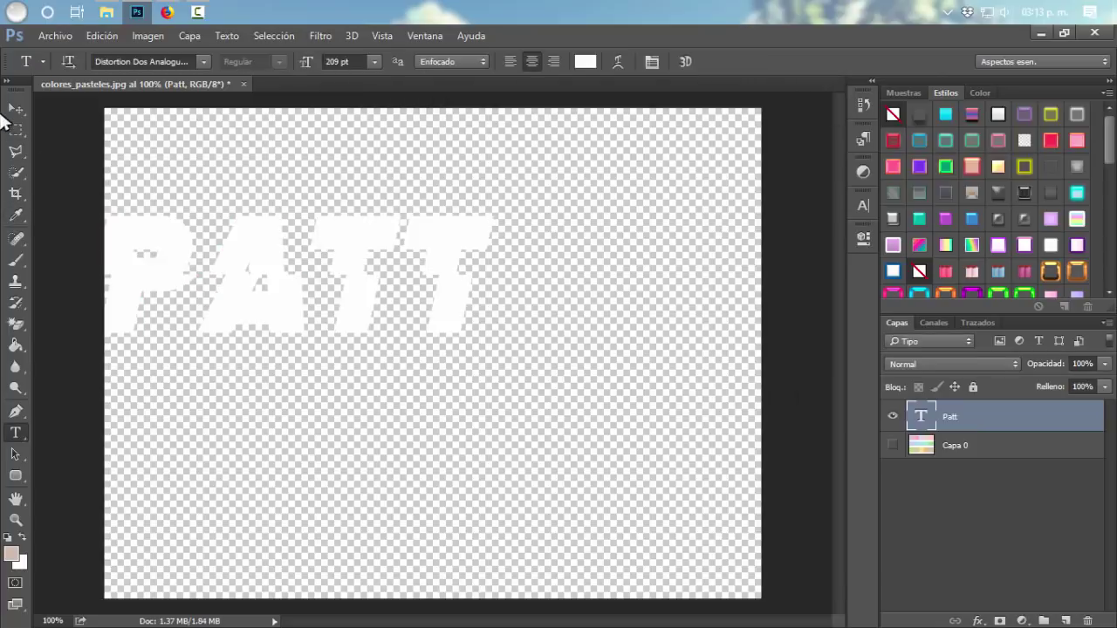
{"action": "left_click", "coordinate": [14, 109]}
{"action": "left_click_drag", "start_coordinate": [407, 269], "coordinate": [427, 282]}
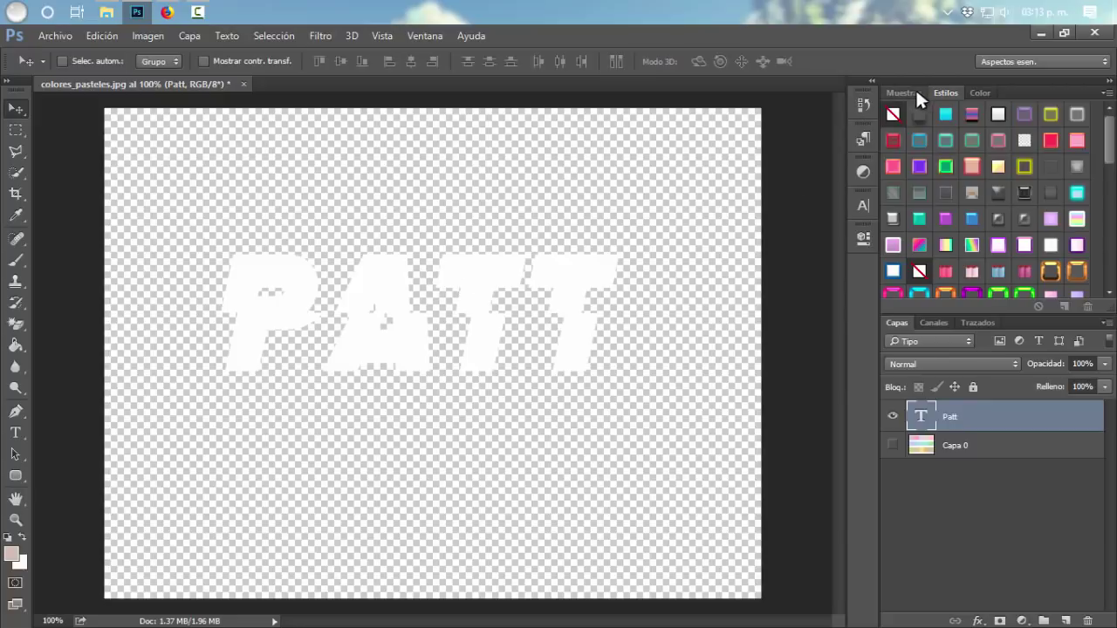
Step: Select the whole PATT text and try pink, light blue and peach swatch colours on it
{"action": "left_click", "coordinate": [902, 92]}
{"action": "key", "text": "t"}
{"action": "left_click", "coordinate": [1035, 172]}
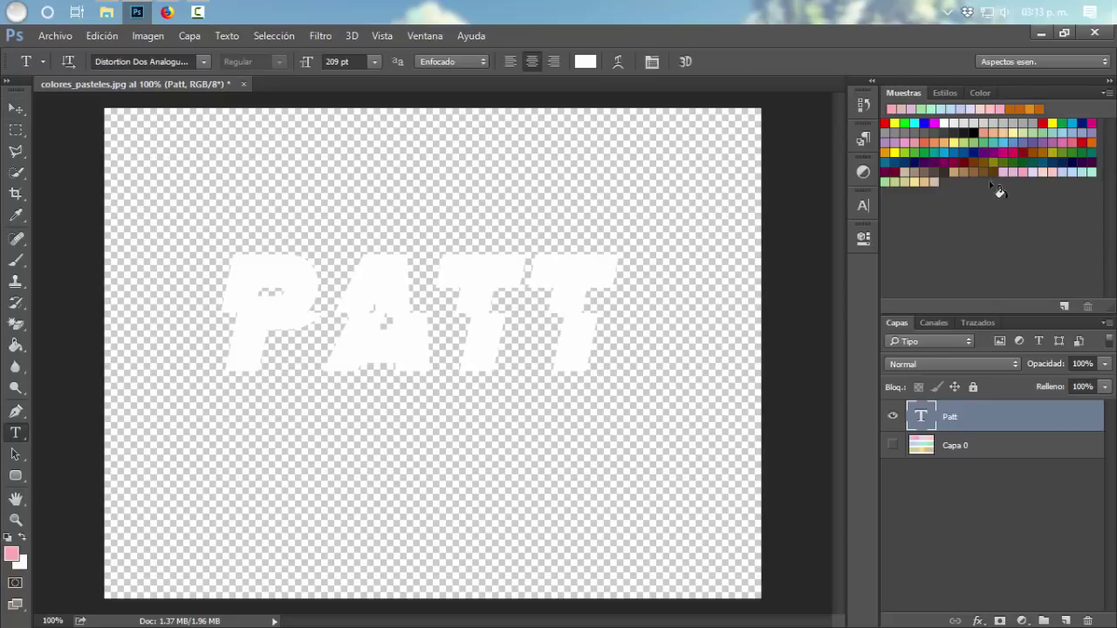
{"action": "double_click", "coordinate": [436, 259]}
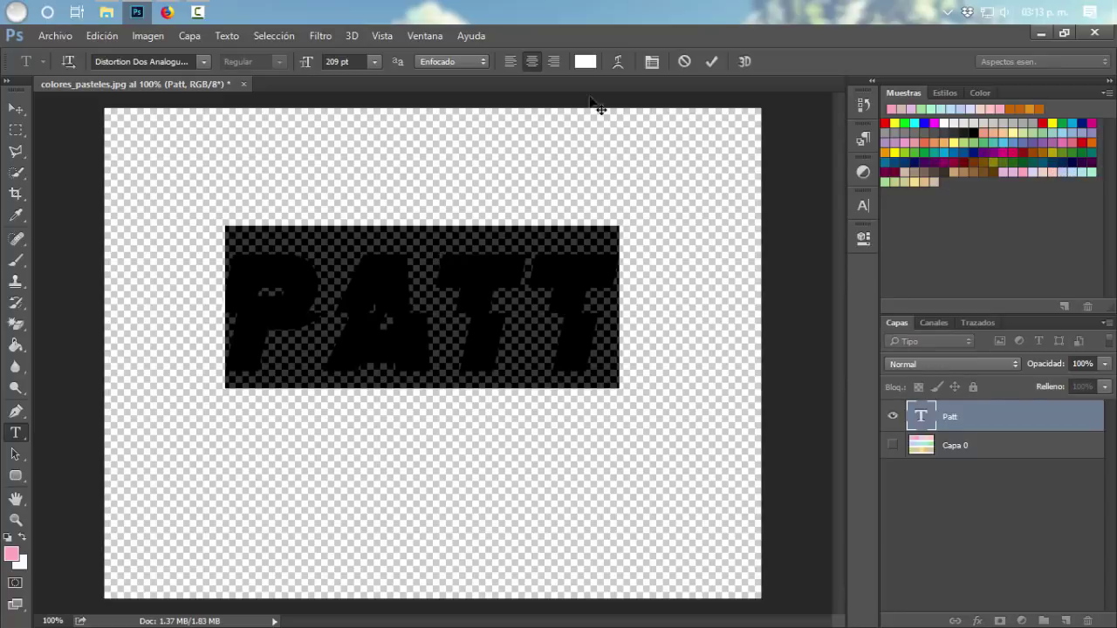
{"action": "key", "text": "alt+BackSpace"}
{"action": "left_click", "coordinate": [1060, 172]}
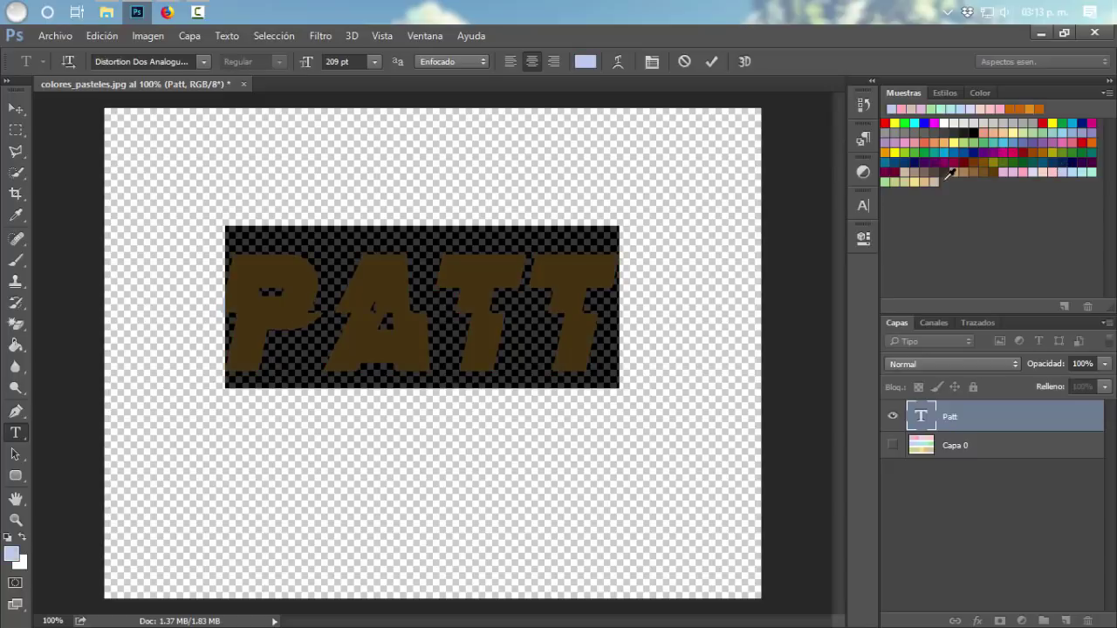
{"action": "left_click", "coordinate": [923, 181]}
{"action": "left_click", "coordinate": [524, 308]}
Step: Recolour single letters, the last T pale pink and the P pink, then commit the lettering
{"action": "left_click", "coordinate": [355, 298]}
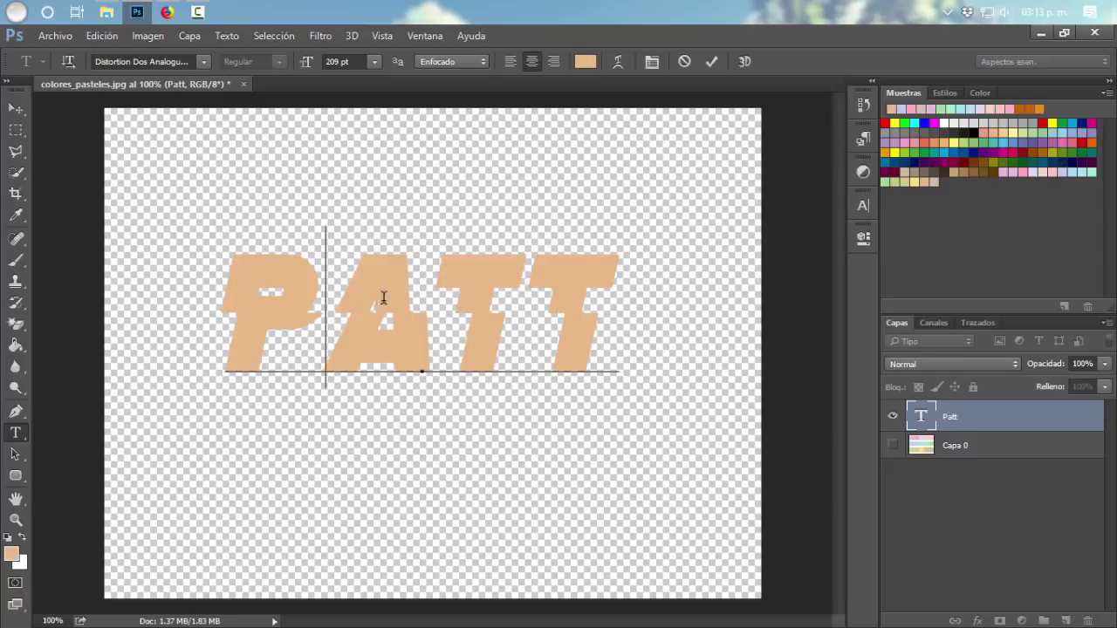
{"action": "left_click", "coordinate": [390, 297], "text": "shift"}
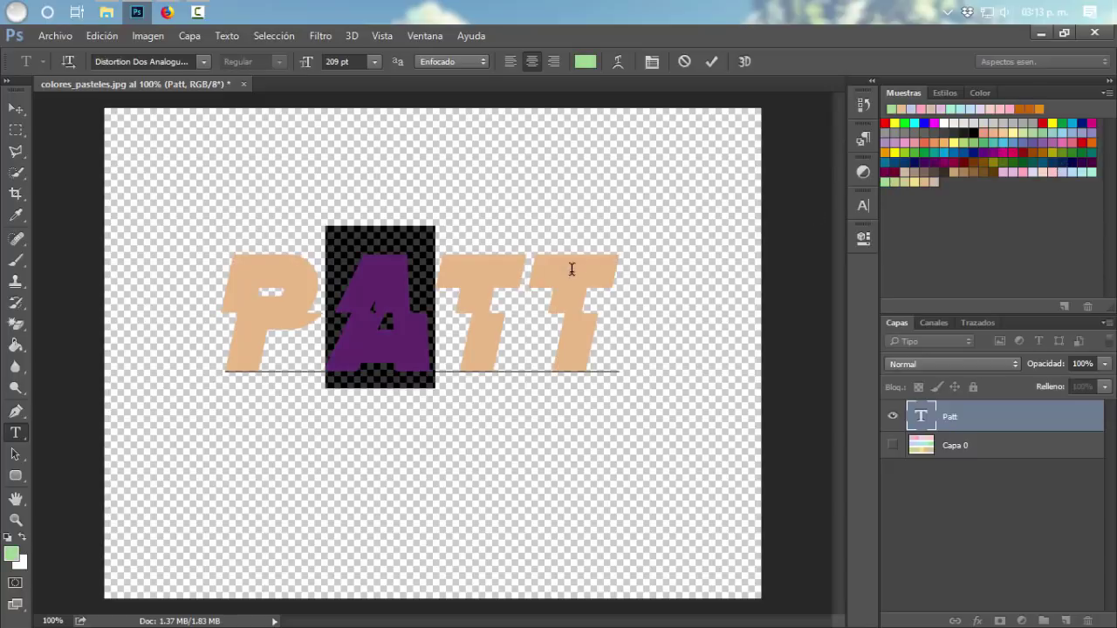
{"action": "left_click_drag", "start_coordinate": [527, 267], "coordinate": [781, 260]}
{"action": "left_click", "coordinate": [1041, 171]}
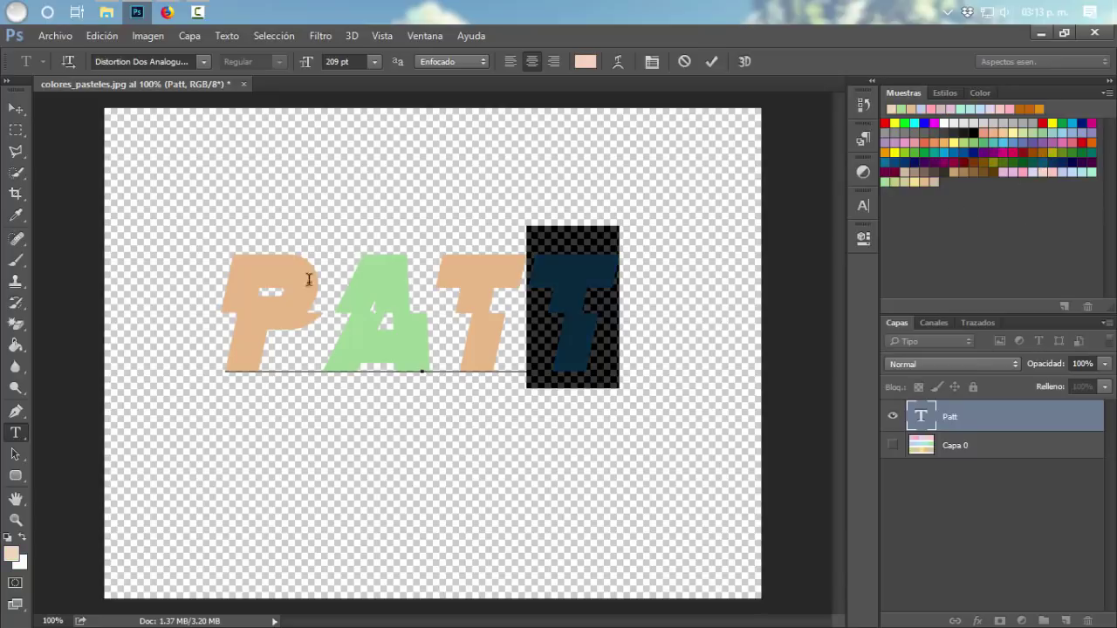
{"action": "left_click", "coordinate": [326, 288]}
{"action": "key", "text": "shift+Left"}
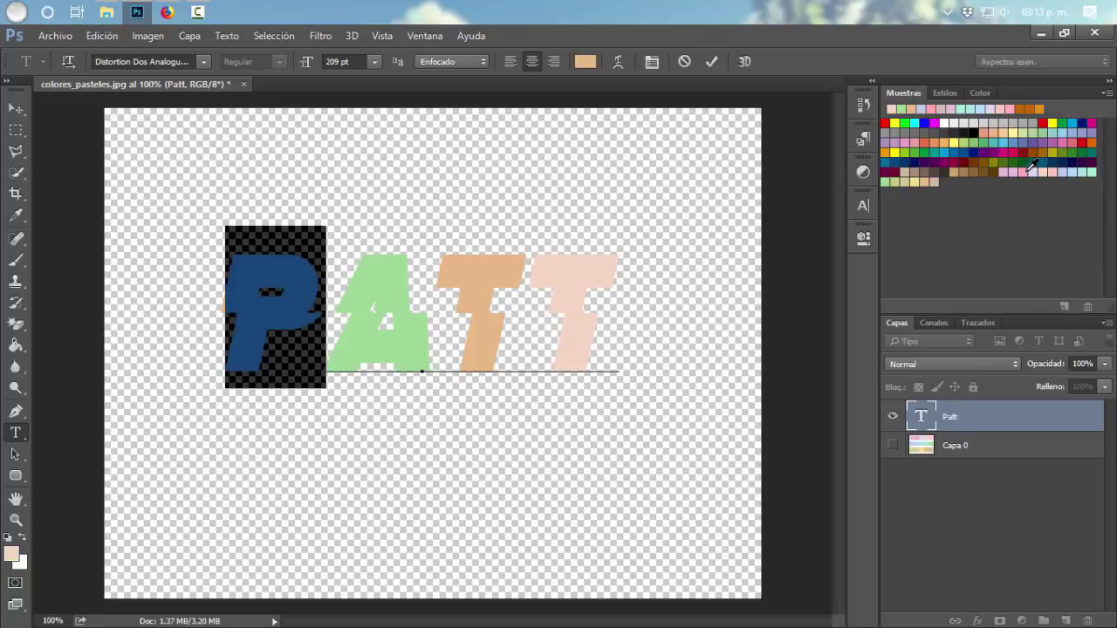
{"action": "left_click", "coordinate": [1026, 171]}
{"action": "left_click", "coordinate": [475, 254]}
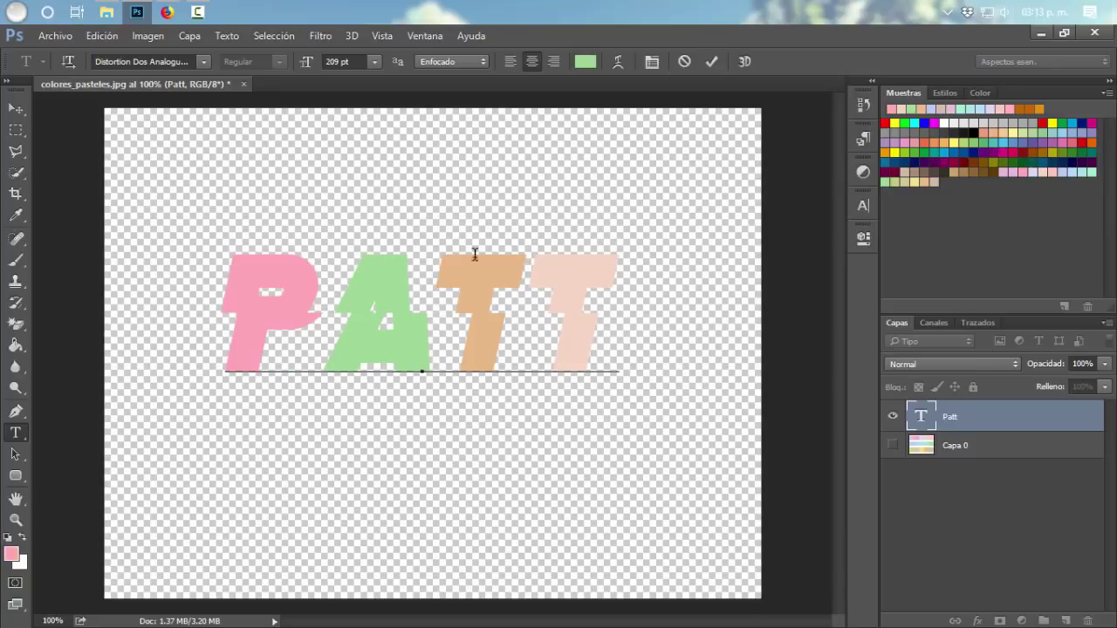
{"action": "left_click", "coordinate": [712, 62]}
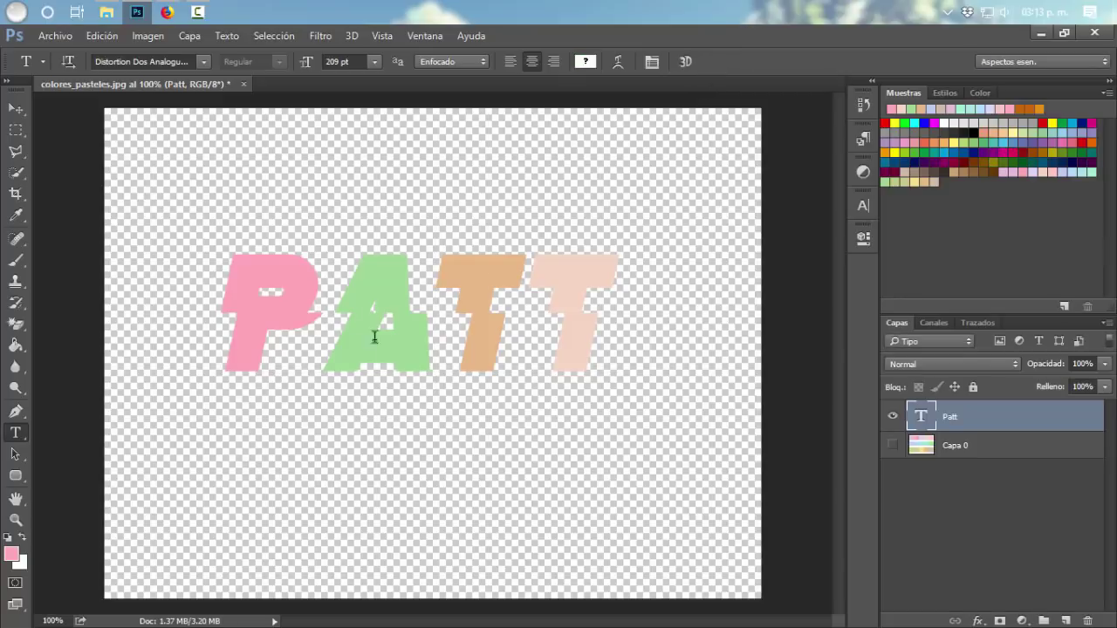
{"action": "left_click", "coordinate": [15, 476]}
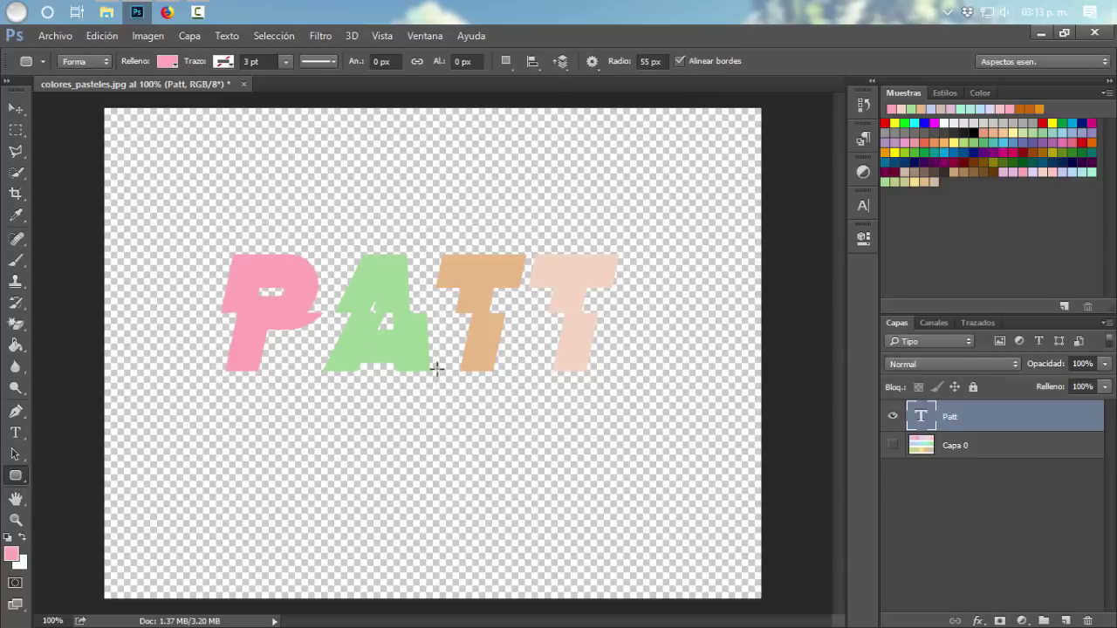
Step: Draw a tall rounded rectangle right of PATT and fill it pastel green
{"action": "left_click_drag", "start_coordinate": [602, 185], "coordinate": [756, 406]}
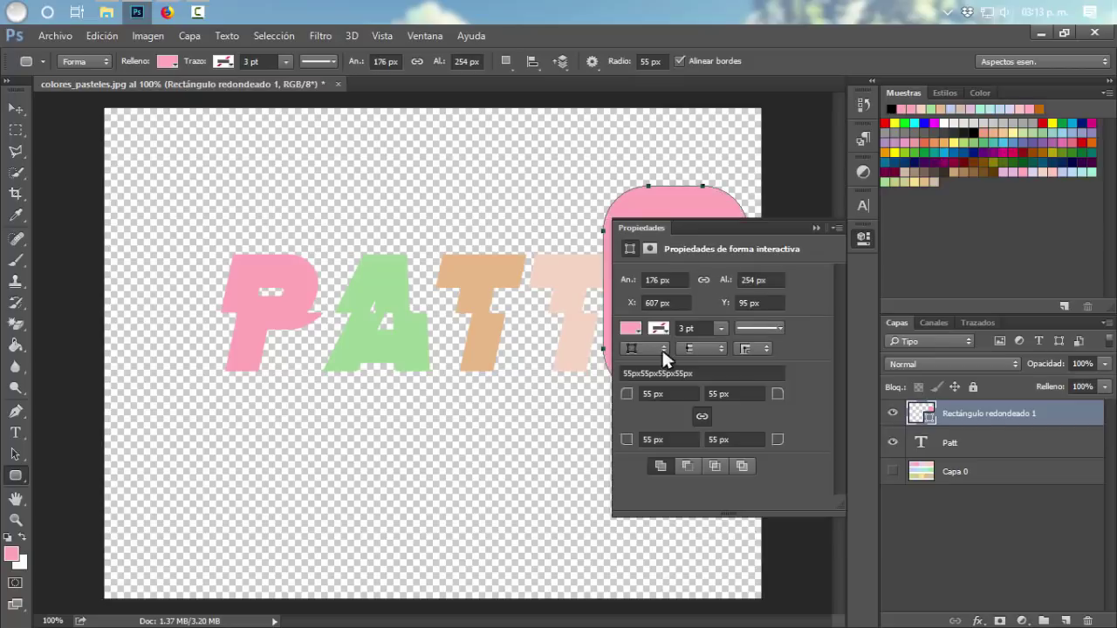
{"action": "left_click", "coordinate": [639, 330]}
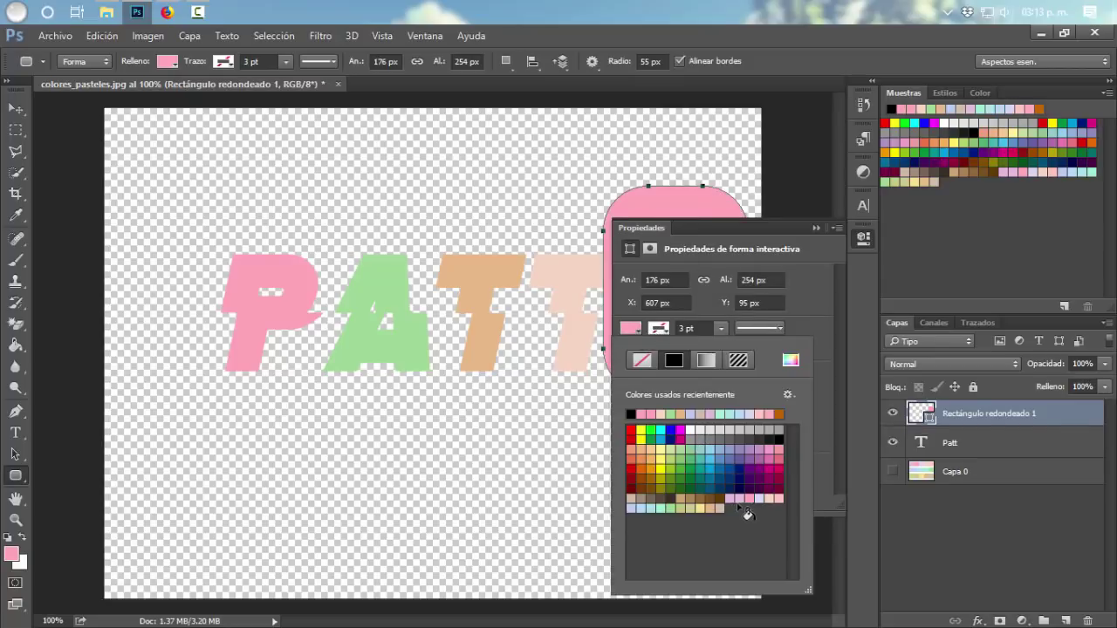
{"action": "left_click", "coordinate": [675, 508]}
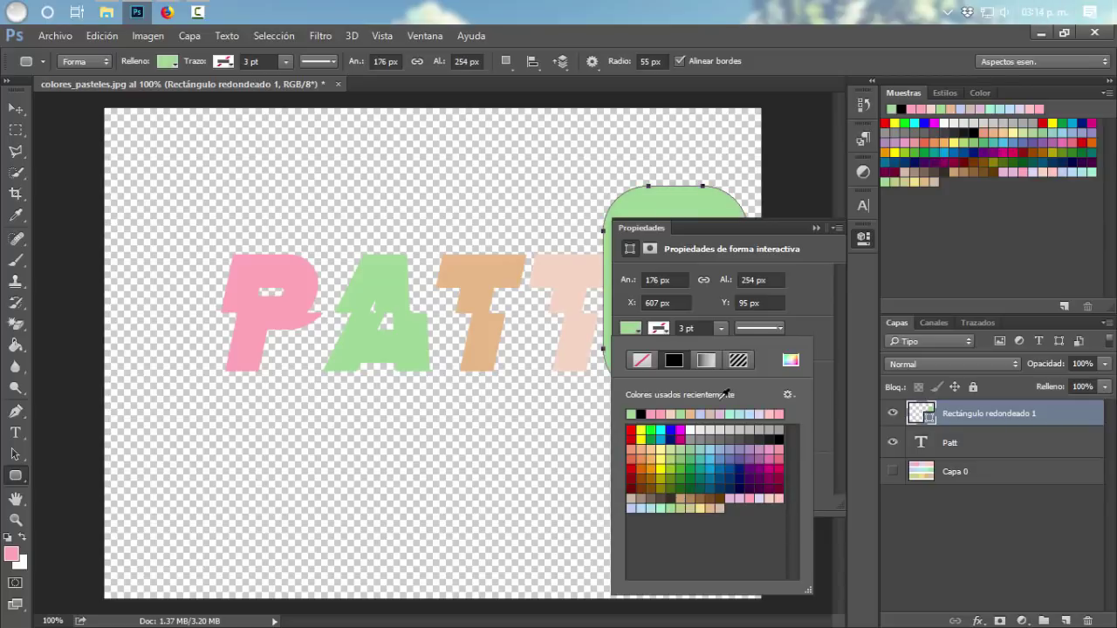
{"action": "left_click", "coordinate": [814, 228]}
Step: Move the rectangle over the letters, make it lavender, stretch it wider, and send it behind the text
{"action": "key", "text": "v"}
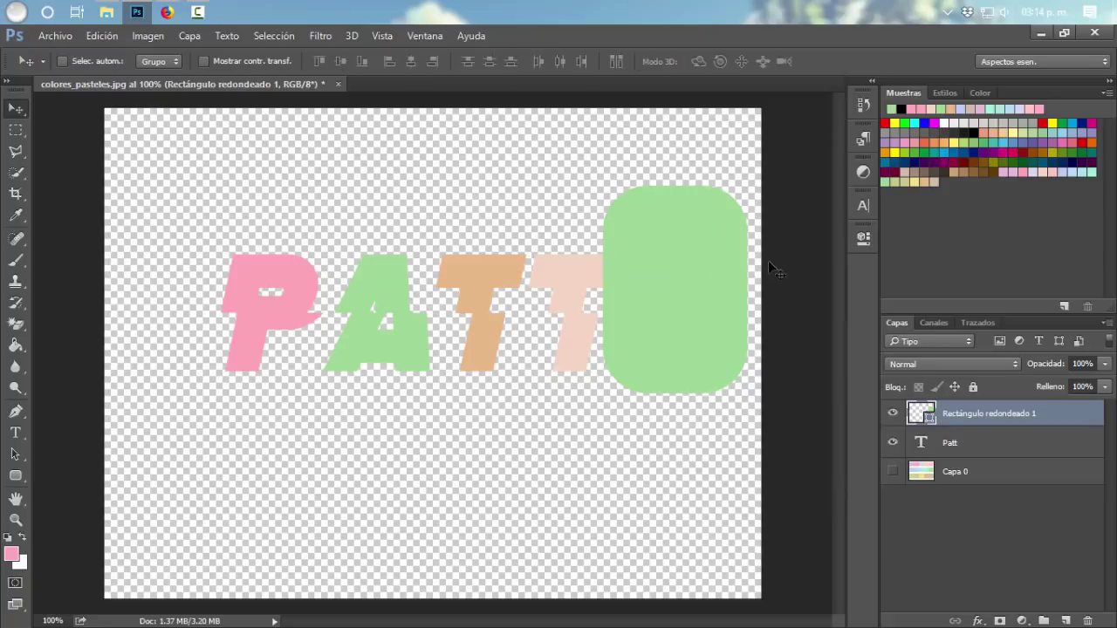
{"action": "mouse_move", "coordinate": [610, 287]}
{"action": "left_mouse_down"}
{"action": "mouse_move", "coordinate": [402, 333]}
{"action": "mouse_move", "coordinate": [613, 320]}
{"action": "mouse_move", "coordinate": [187, 324]}
{"action": "left_mouse_up"}
{"action": "left_click", "coordinate": [1084, 171]}
{"action": "key", "text": "ctrl+t"}
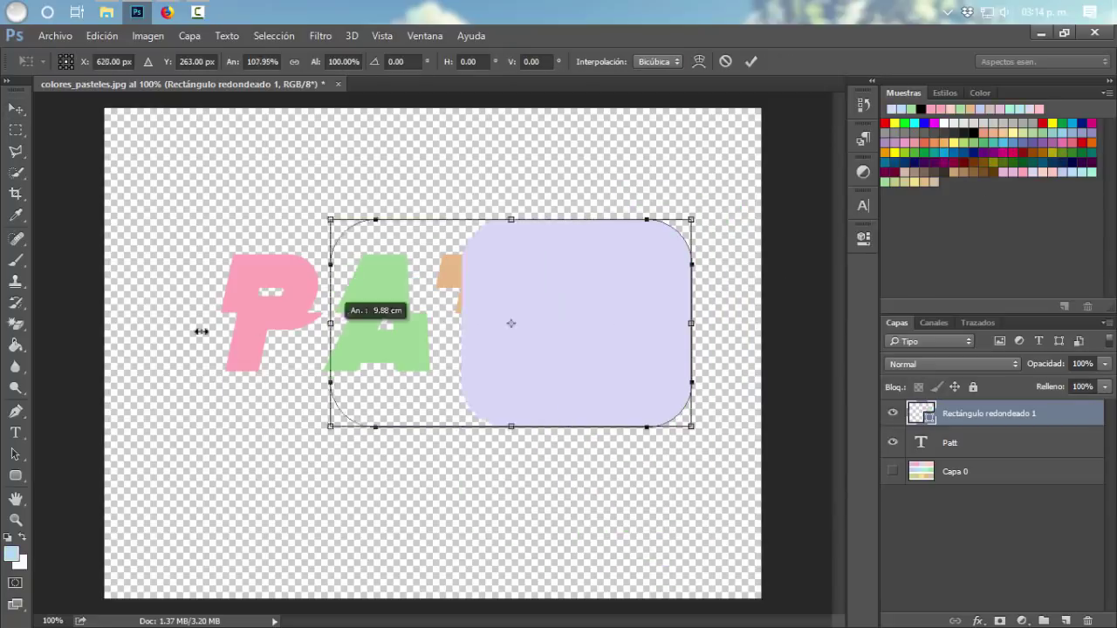
{"action": "key", "text": "Return"}
{"action": "key", "text": "ctrl+bracketleft"}
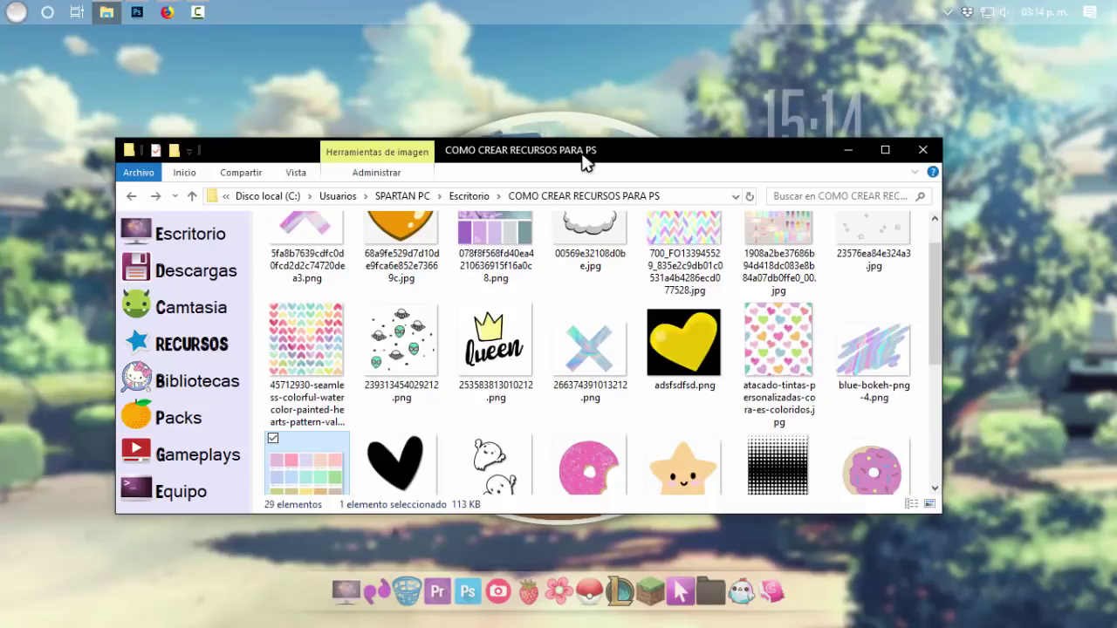
Step: Create a new blank 1280×720 document
{"action": "left_click", "coordinate": [137, 12]}
{"action": "left_click", "coordinate": [58, 35]}
{"action": "left_click", "coordinate": [87, 53]}
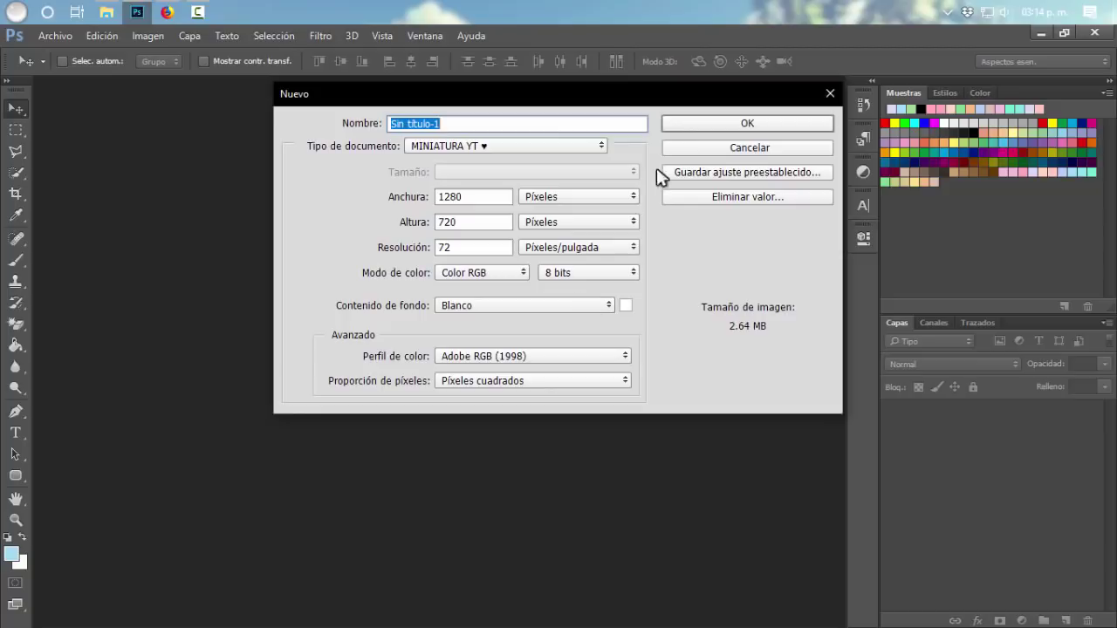
{"action": "left_click", "coordinate": [700, 123]}
Step: Select the Brush tool with the 899 px custom ring brush tip
{"action": "left_click", "coordinate": [16, 262]}
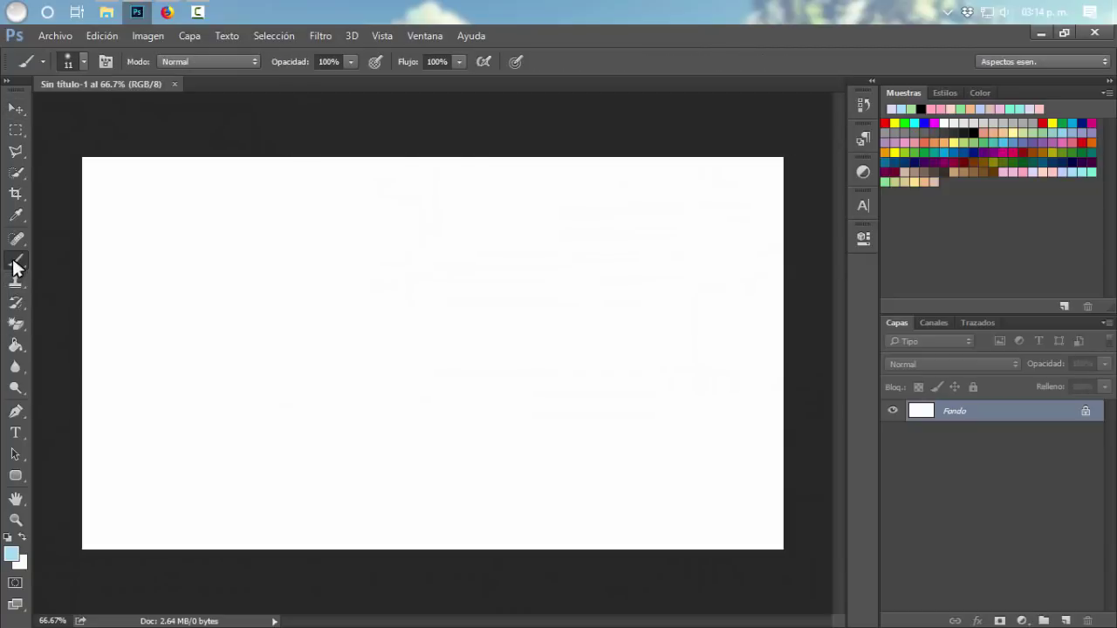
{"action": "right_click", "coordinate": [16, 263]}
{"action": "left_click", "coordinate": [16, 262]}
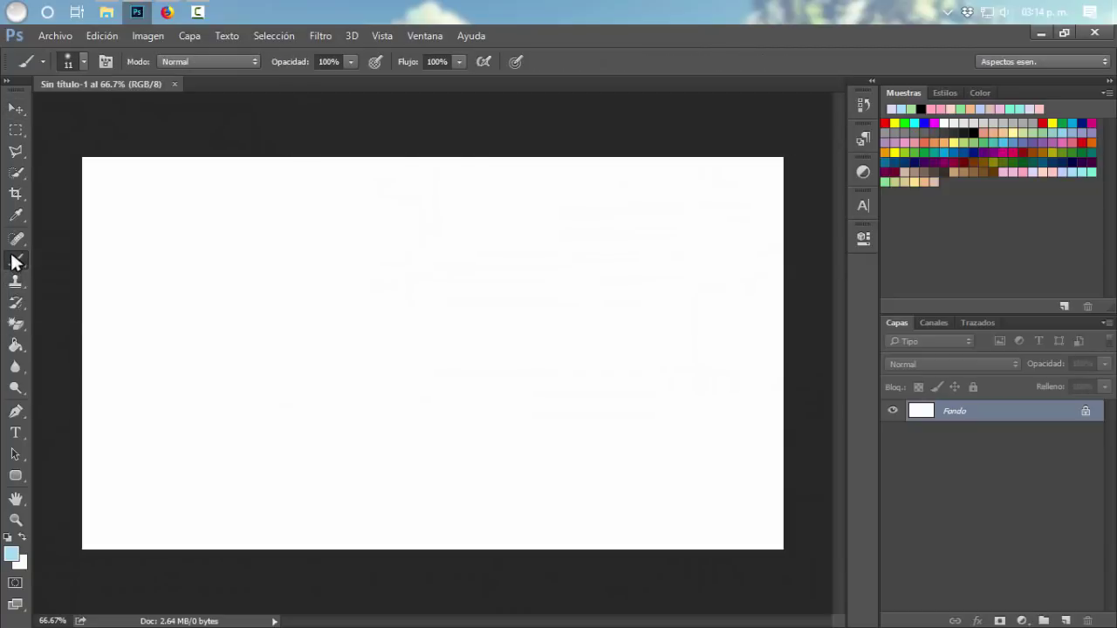
{"action": "left_click", "coordinate": [77, 55]}
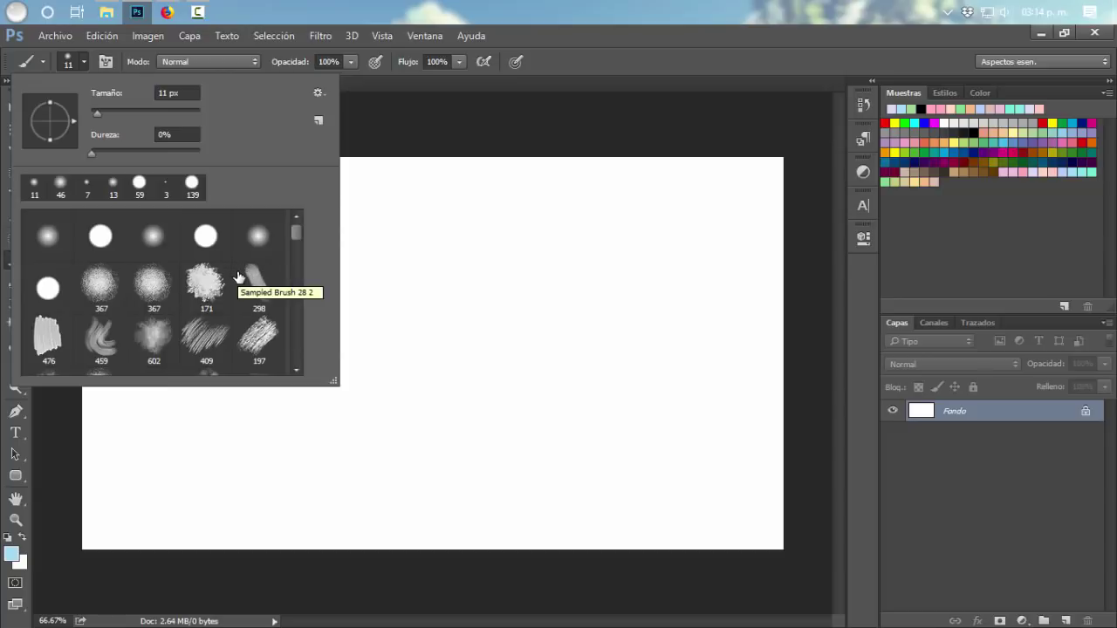
{"action": "scroll", "coordinate": [237, 285], "scroll_direction": "down", "scroll_amount": 1}
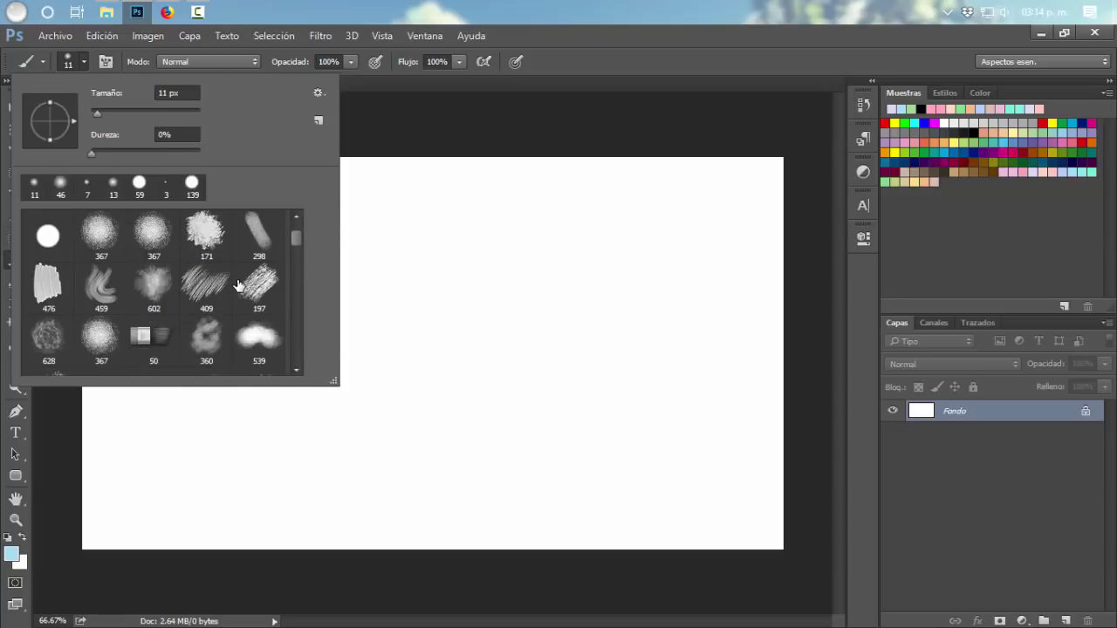
{"action": "left_click_drag", "start_coordinate": [294, 243], "coordinate": [303, 307]}
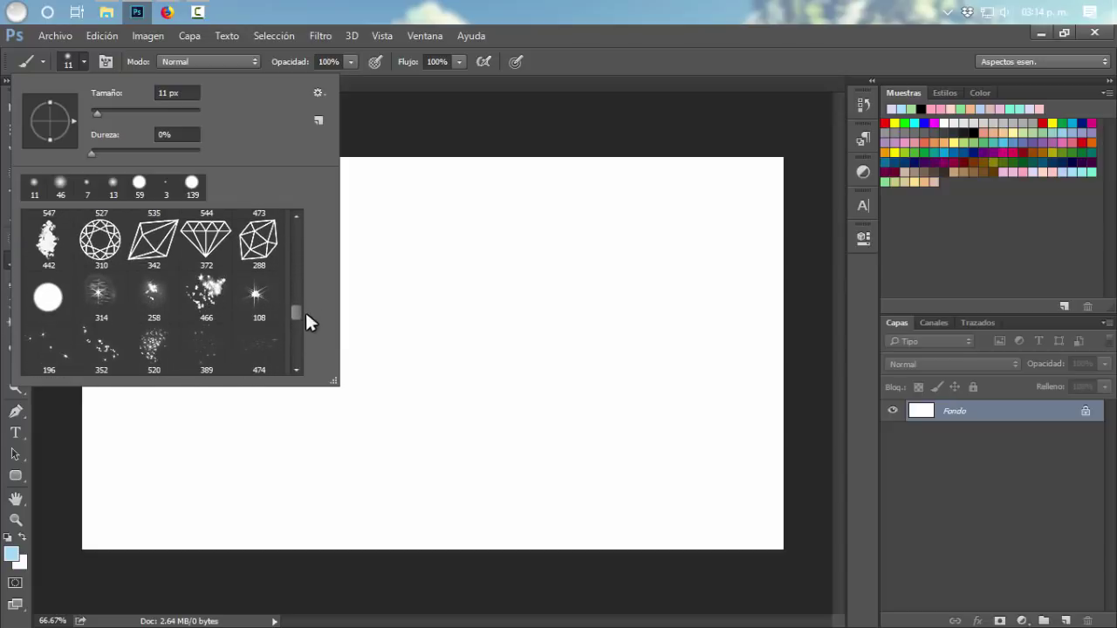
{"action": "mouse_move", "coordinate": [302, 303]}
{"action": "left_mouse_down"}
{"action": "mouse_move", "coordinate": [309, 337]}
{"action": "mouse_move", "coordinate": [304, 320]}
{"action": "left_mouse_up"}
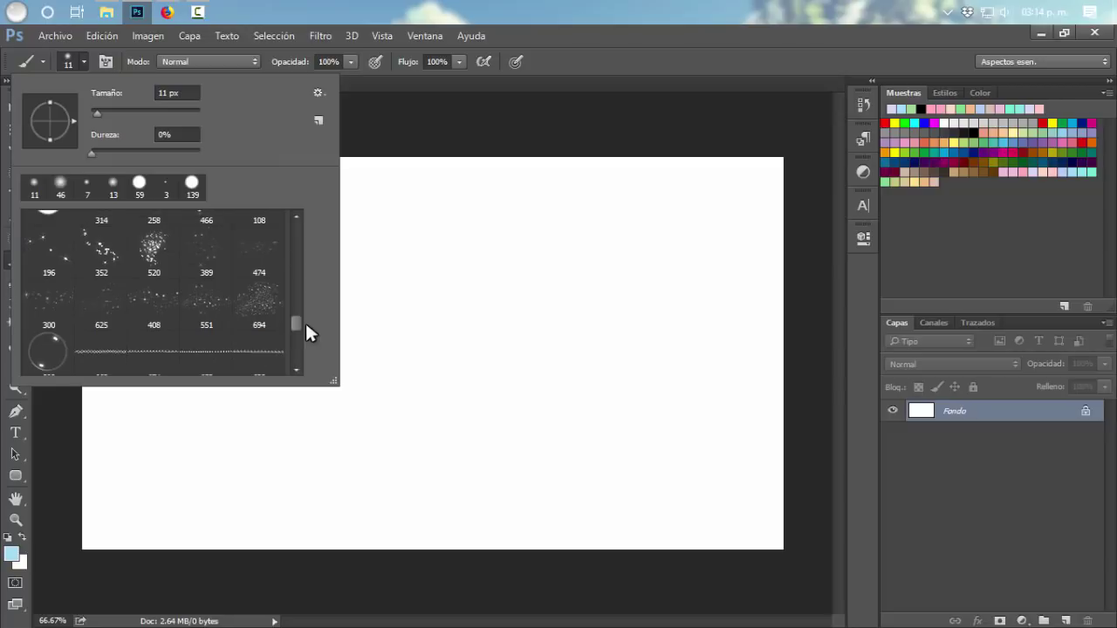
{"action": "left_click", "coordinate": [59, 356]}
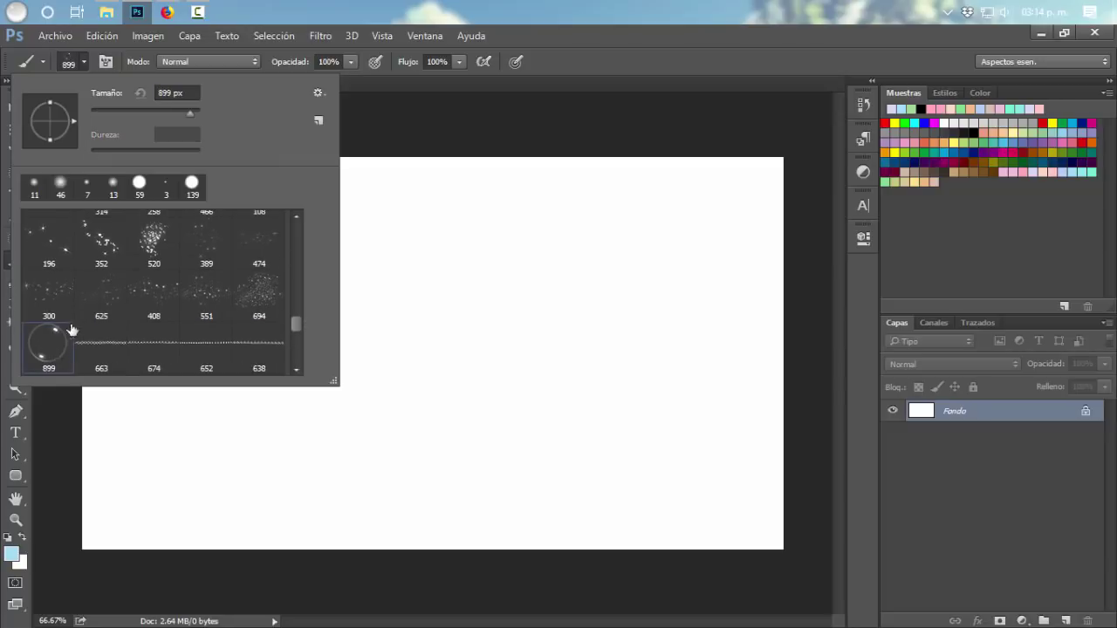
{"action": "left_click", "coordinate": [545, 53]}
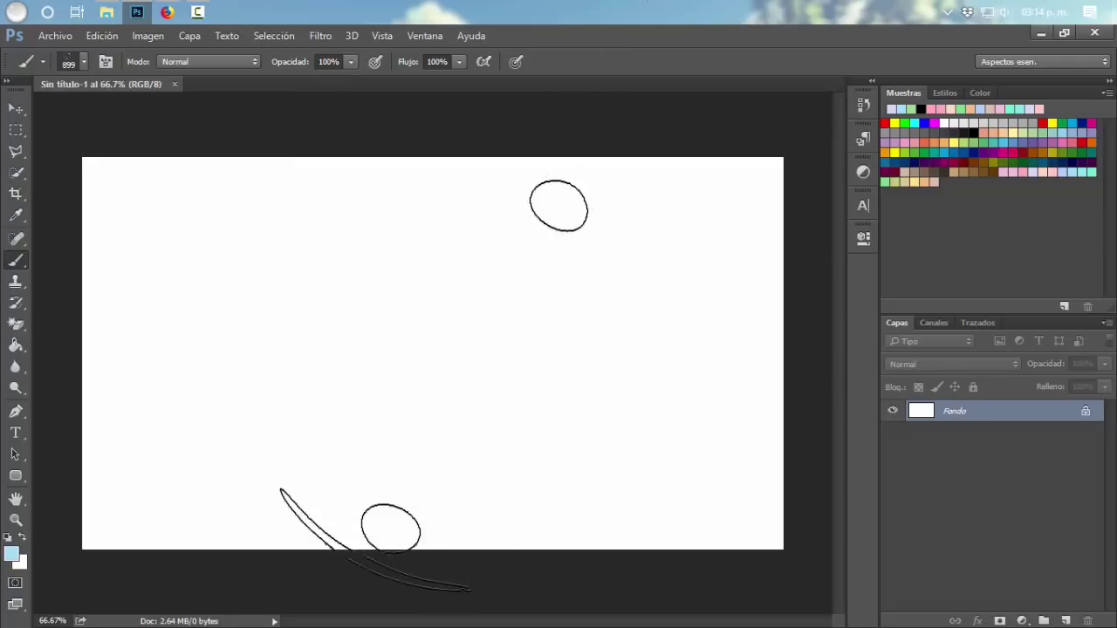
Step: Shrink the brush to 617 px and stamp a soft blue ring near the centre
{"action": "right_click", "coordinate": [460, 374], "text": "alt"}
{"action": "left_click_drag", "start_coordinate": [467, 371], "coordinate": [364, 352]}
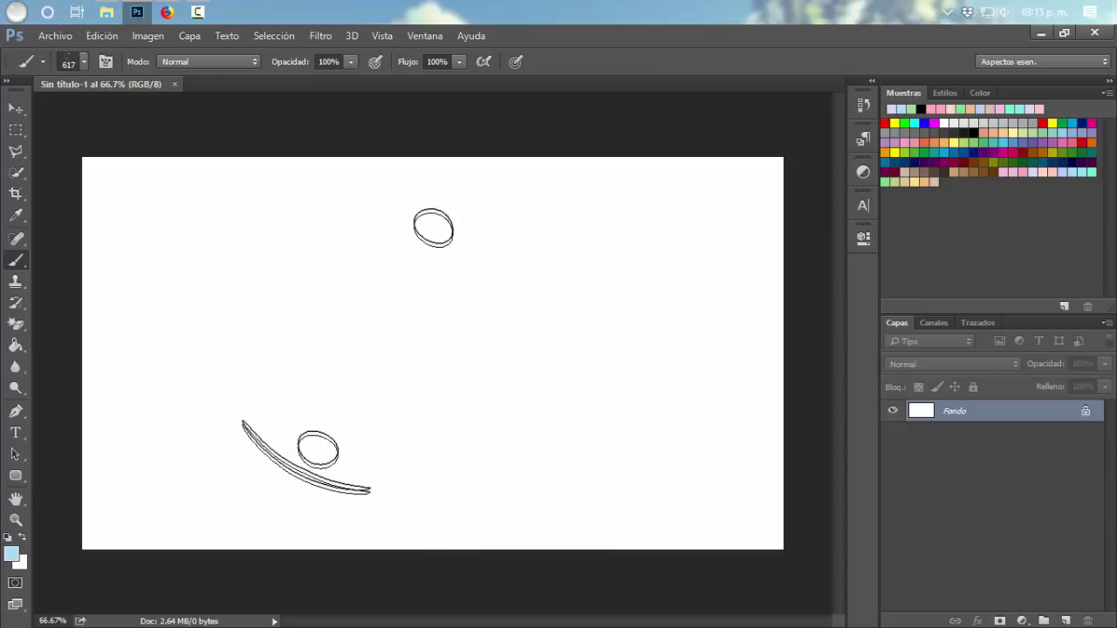
{"action": "left_click", "coordinate": [383, 354]}
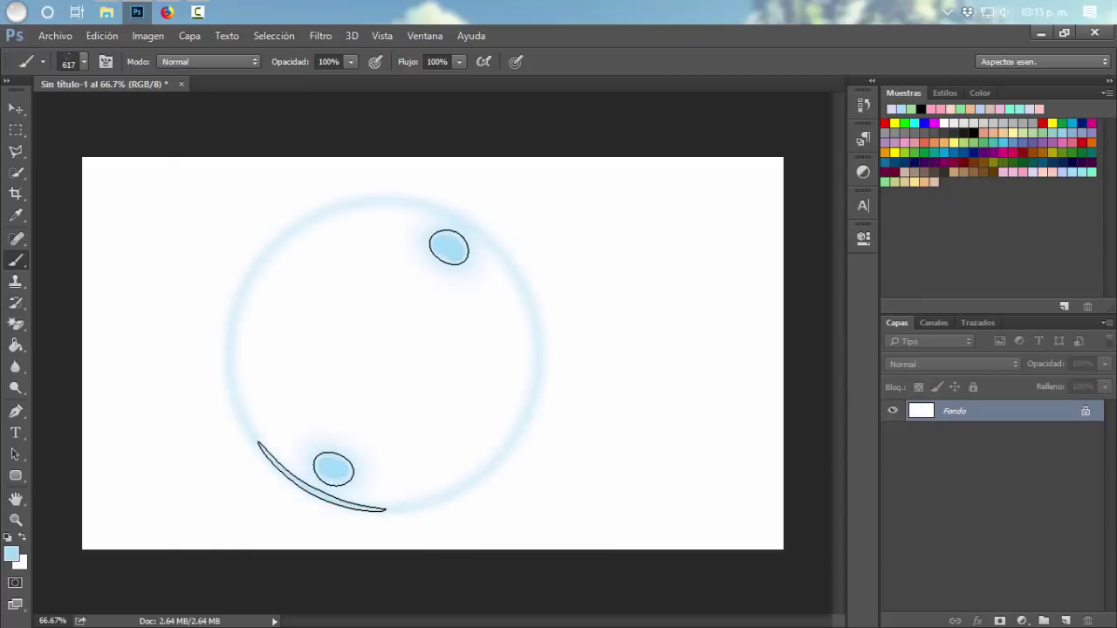
Step: Delete the white background layer and make Capa 1 the painting layer
{"action": "left_click", "coordinate": [1064, 620]}
{"action": "left_click", "coordinate": [1085, 432]}
{"action": "key", "text": "Delete"}
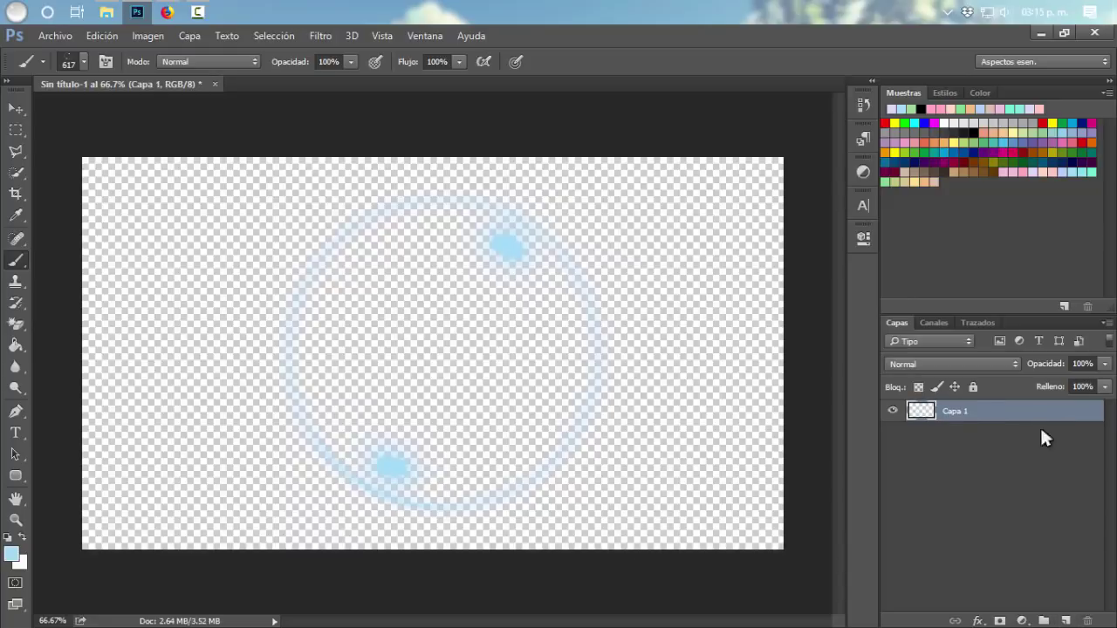
{"action": "left_click", "coordinate": [1064, 618]}
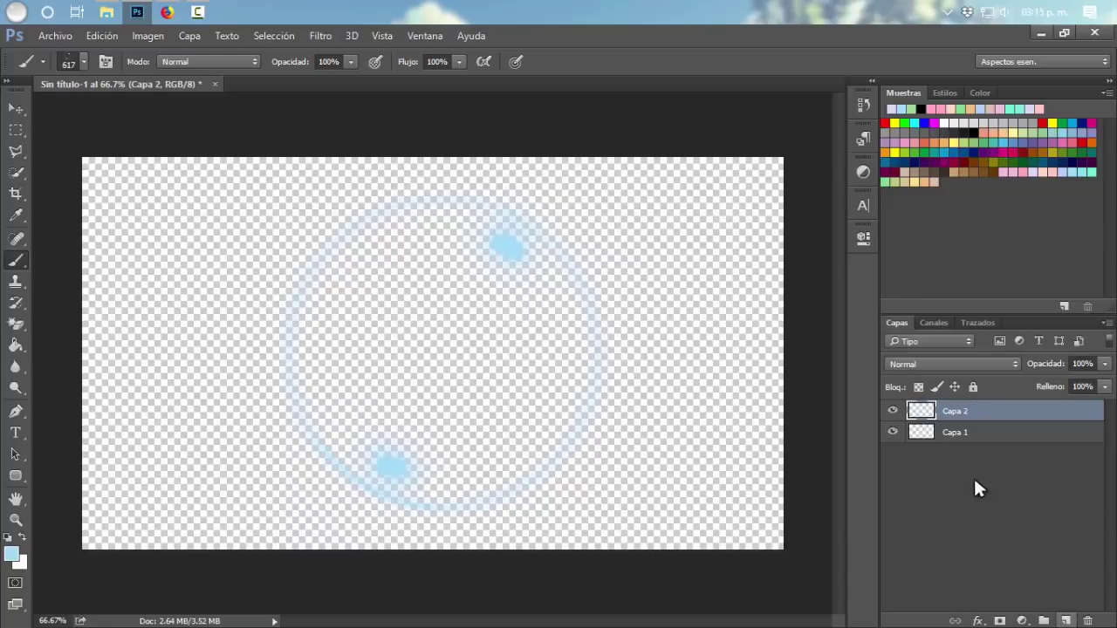
{"action": "left_click", "coordinate": [956, 433]}
Step: Stamp five white stars around the ring with the 54 px four-point star brush
{"action": "left_click", "coordinate": [78, 58]}
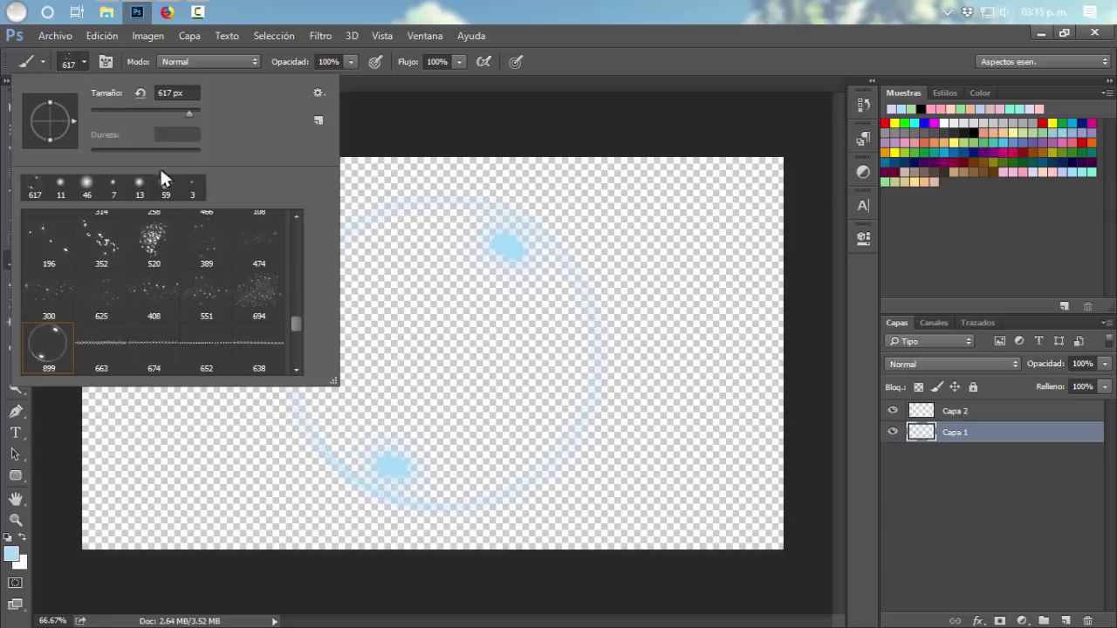
{"action": "left_click", "coordinate": [171, 317]}
{"action": "scroll", "coordinate": [173, 316], "scroll_direction": "down", "scroll_amount": 2}
{"action": "left_click", "coordinate": [111, 347]}
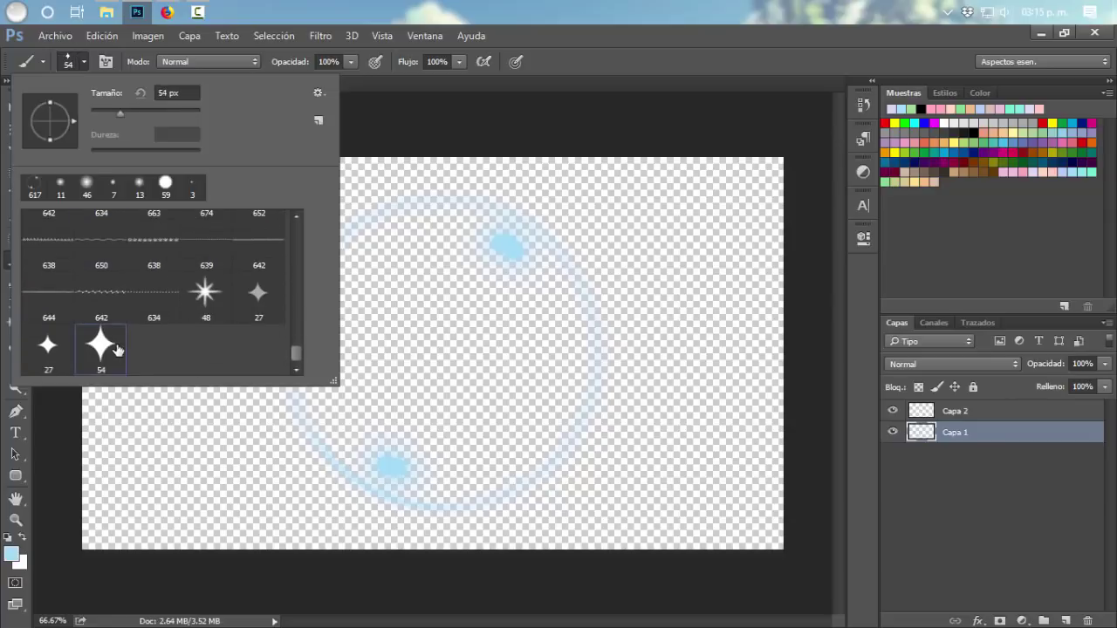
{"action": "left_click", "coordinate": [574, 58]}
{"action": "key", "text": "x"}
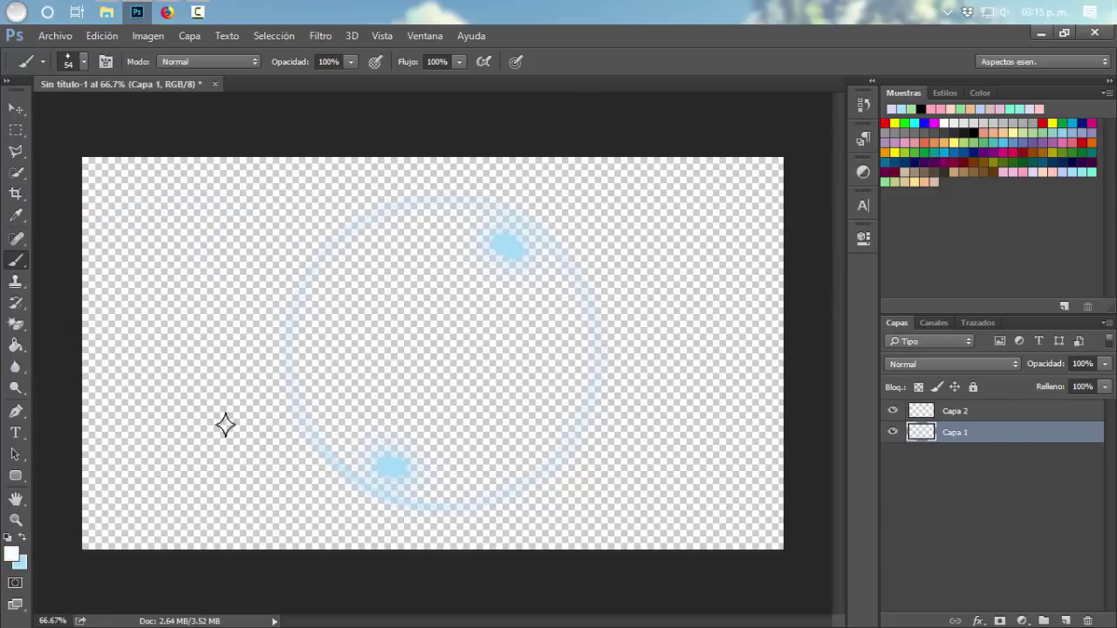
{"action": "left_click", "coordinate": [602, 229]}
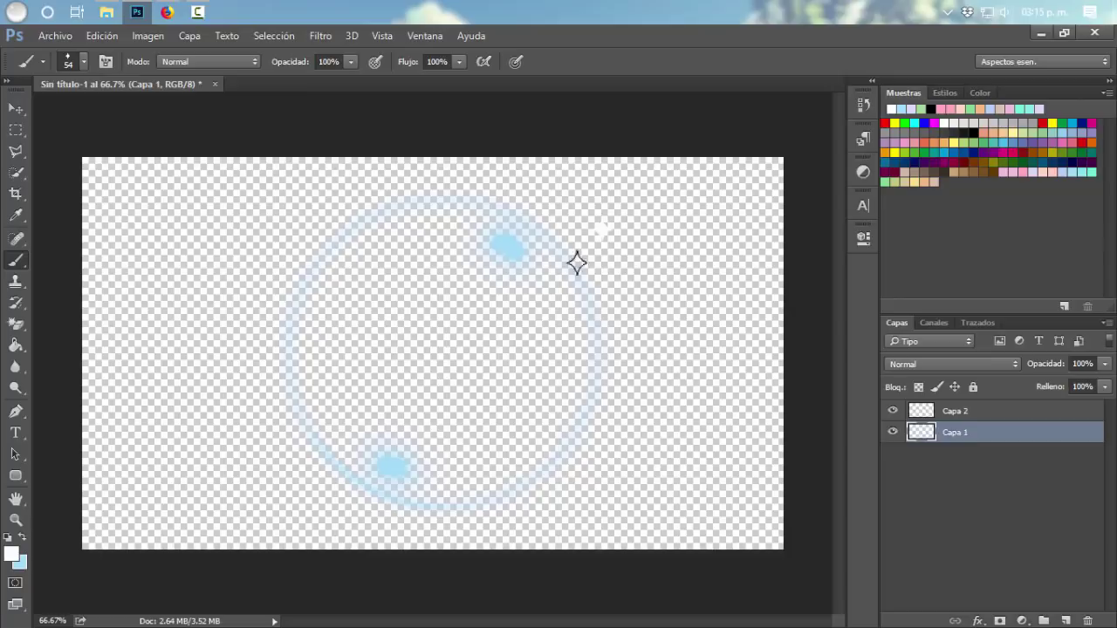
{"action": "left_click", "coordinate": [275, 238]}
{"action": "left_click", "coordinate": [240, 390]}
{"action": "left_click", "coordinate": [469, 354]}
{"action": "left_click", "coordinate": [652, 387]}
Step: Add a black-filled layer beneath Capa 1 and stamp three more white stars
{"action": "left_click", "coordinate": [1065, 620], "text": "ctrl"}
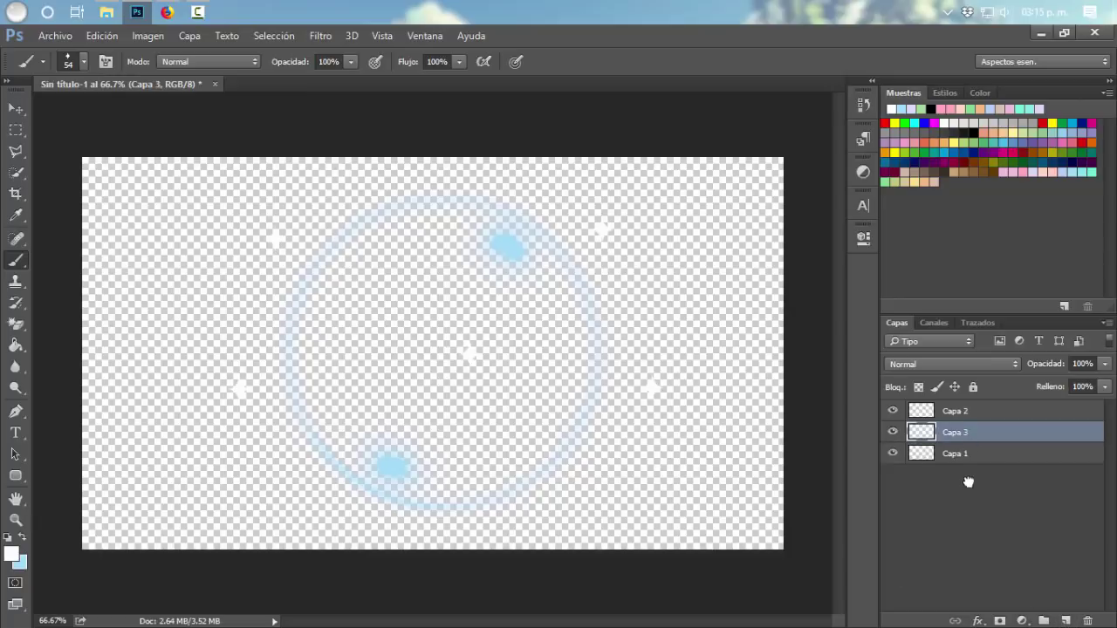
{"action": "key", "text": "ctrl+BackSpace"}
{"action": "left_click", "coordinate": [680, 468]}
{"action": "left_click", "coordinate": [167, 269]}
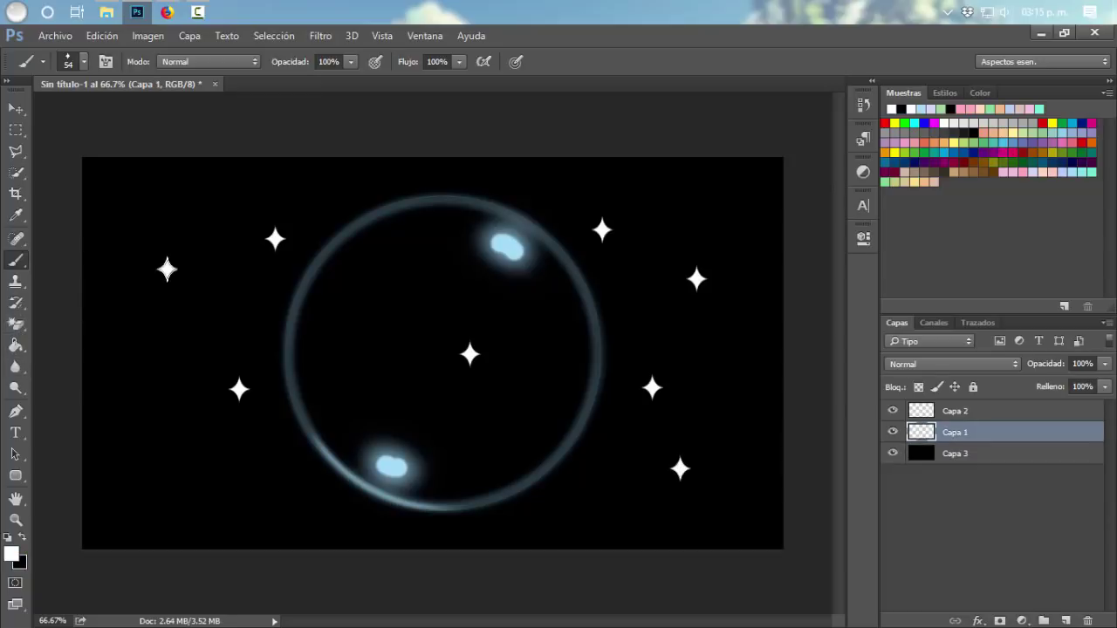
{"action": "left_click", "coordinate": [161, 501]}
Step: Stamp four small white sparkles around the ring, keeping the document open
{"action": "left_click", "coordinate": [83, 61]}
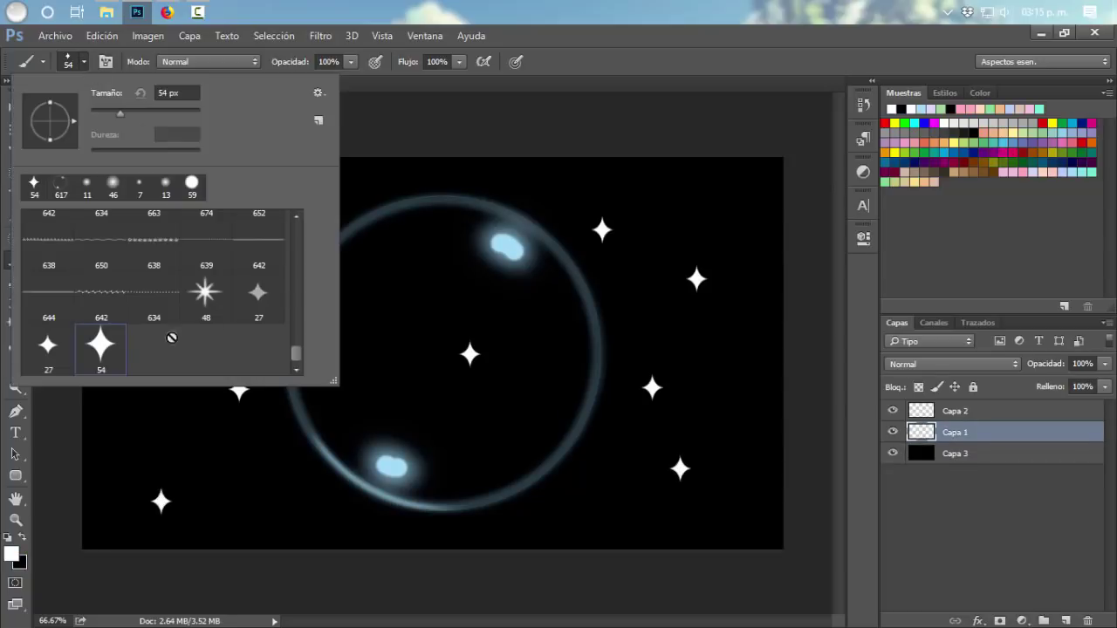
{"action": "left_click", "coordinate": [206, 298]}
{"action": "left_click", "coordinate": [241, 473]}
{"action": "left_click", "coordinate": [145, 335]}
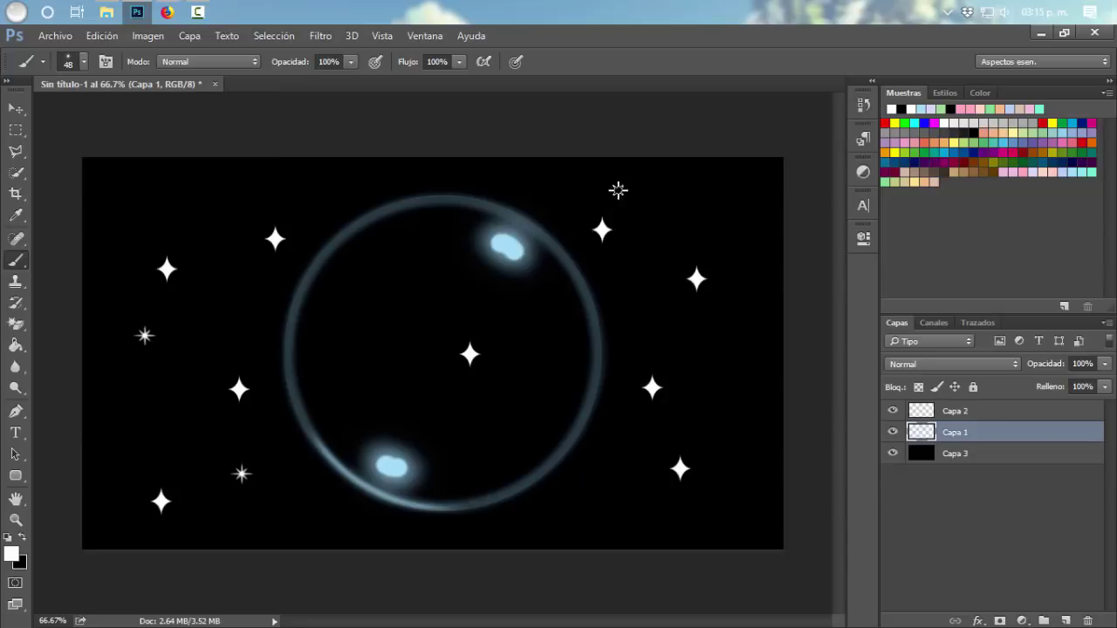
{"action": "left_click", "coordinate": [663, 190]}
{"action": "left_click", "coordinate": [734, 373]}
{"action": "left_click", "coordinate": [215, 84]}
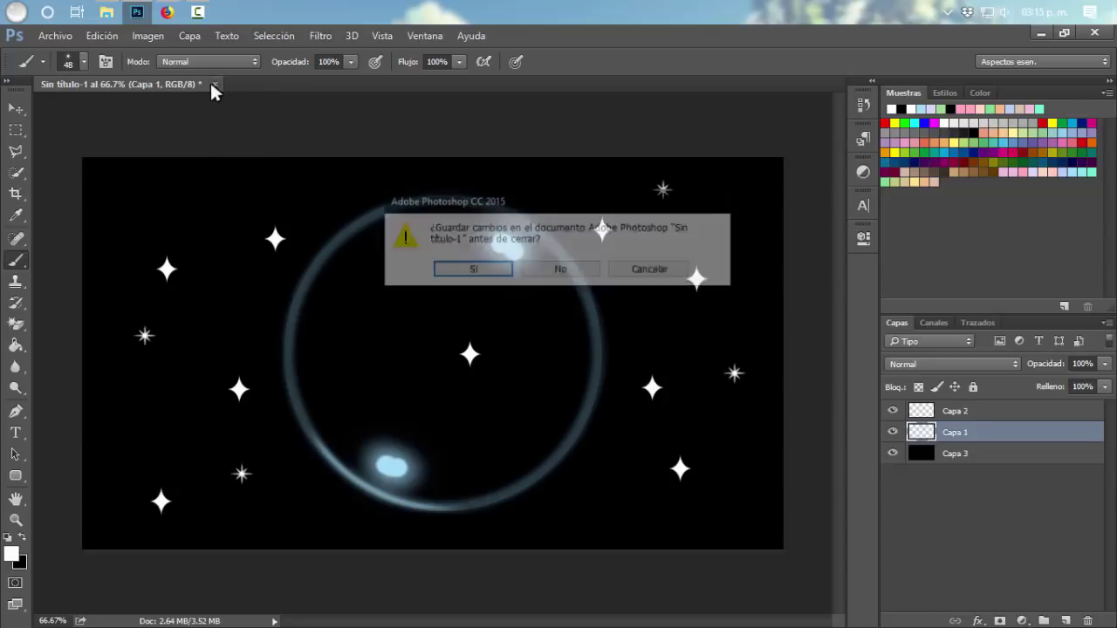
{"action": "left_click", "coordinate": [664, 271]}
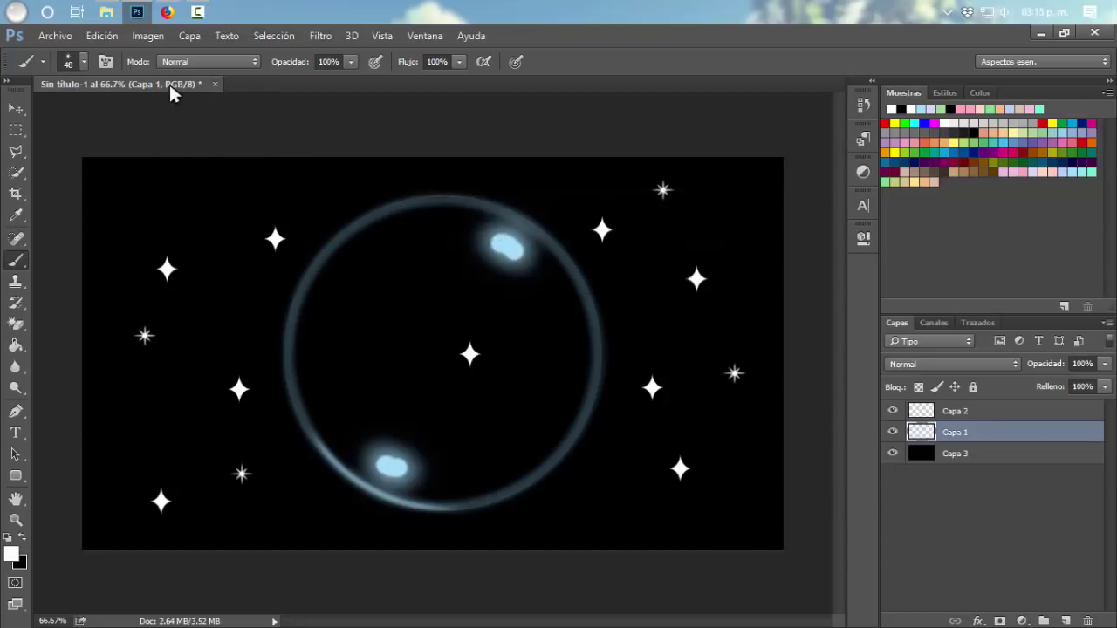
Step: Close the sparkle document without saving and select the black heart PNG in Explorer
{"action": "left_click", "coordinate": [215, 84]}
{"action": "left_click", "coordinate": [541, 271]}
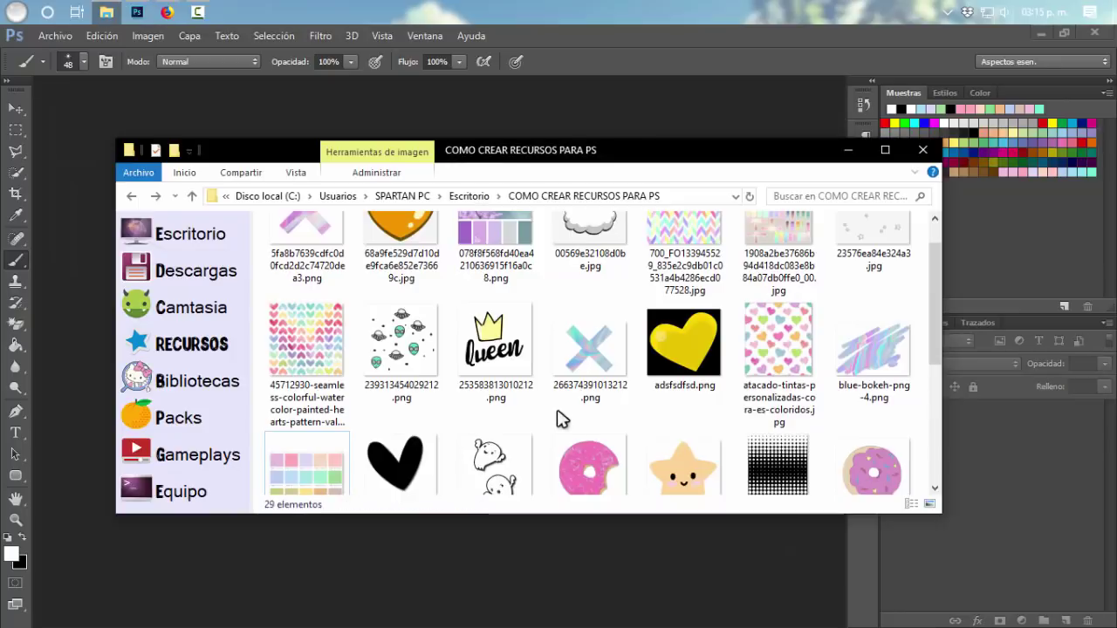
{"action": "scroll", "coordinate": [548, 421], "scroll_direction": "up", "scroll_amount": 1}
{"action": "scroll", "coordinate": [548, 421], "scroll_direction": "down", "scroll_amount": 5}
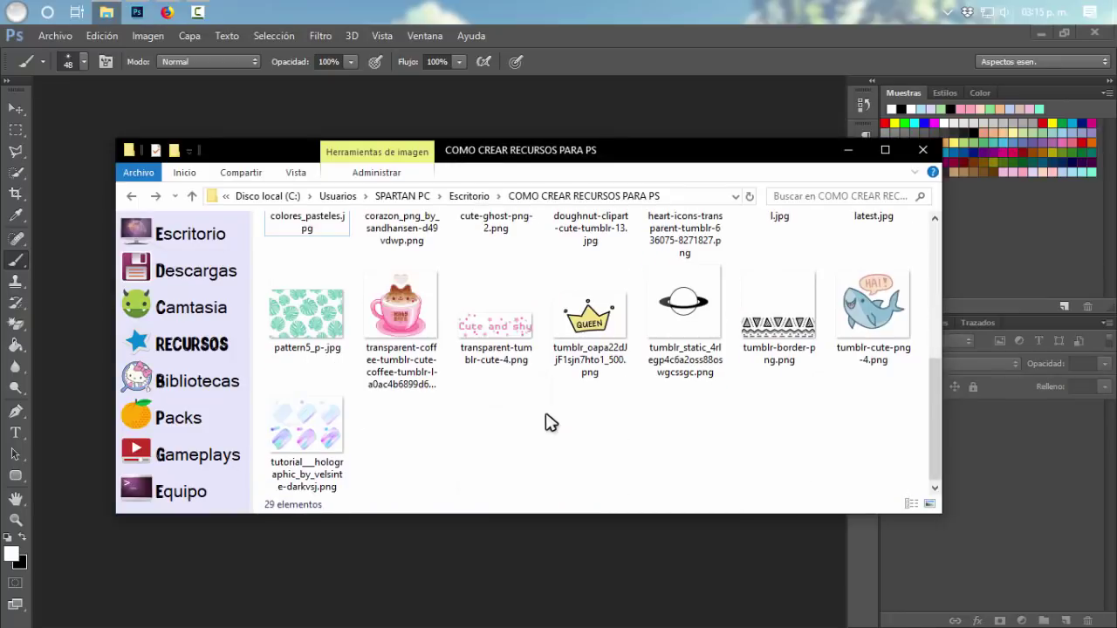
{"action": "scroll", "coordinate": [547, 422], "scroll_direction": "up", "scroll_amount": 1}
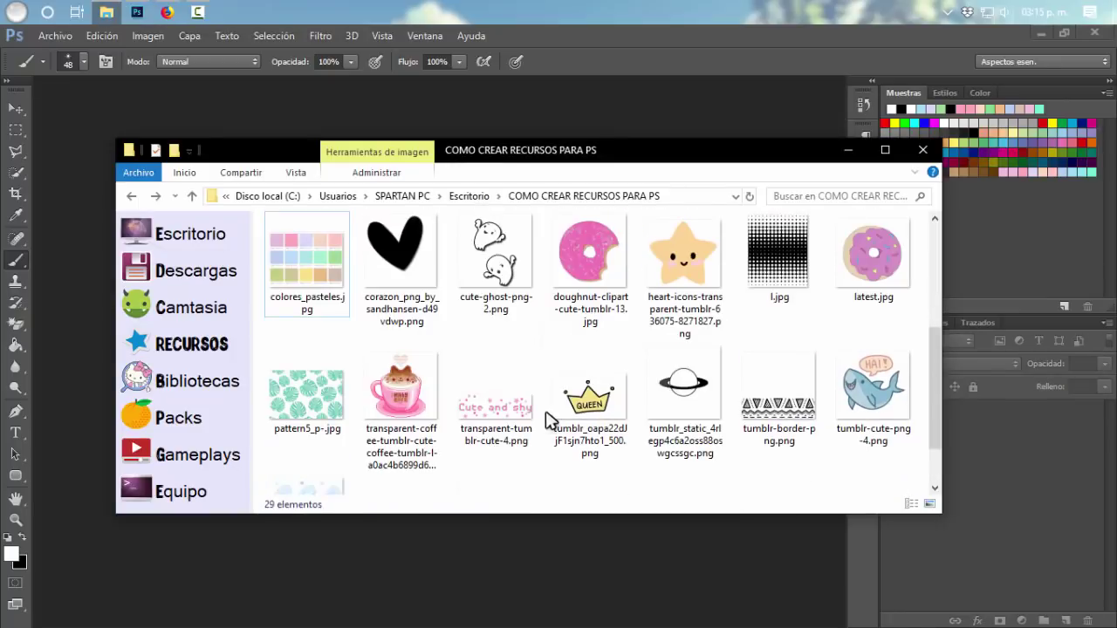
{"action": "scroll", "coordinate": [548, 422], "scroll_direction": "up", "scroll_amount": 1}
{"action": "left_click", "coordinate": [397, 392]}
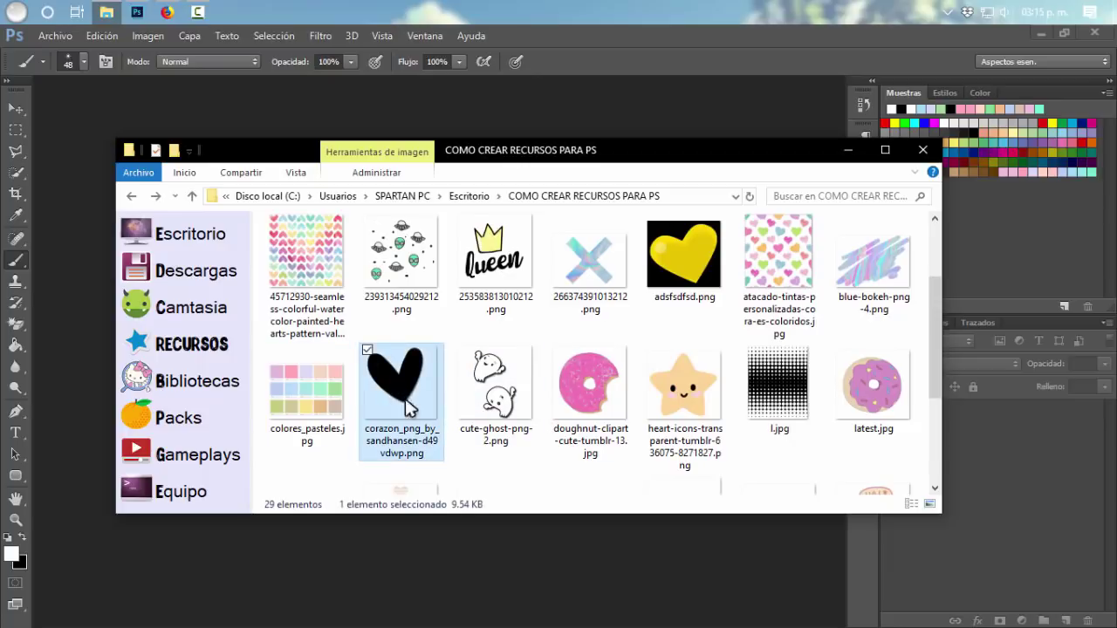
Step: Open the heart PNG in Photoshop and move the heart slightly down and right
{"action": "left_click_drag", "start_coordinate": [404, 395], "coordinate": [463, 118]}
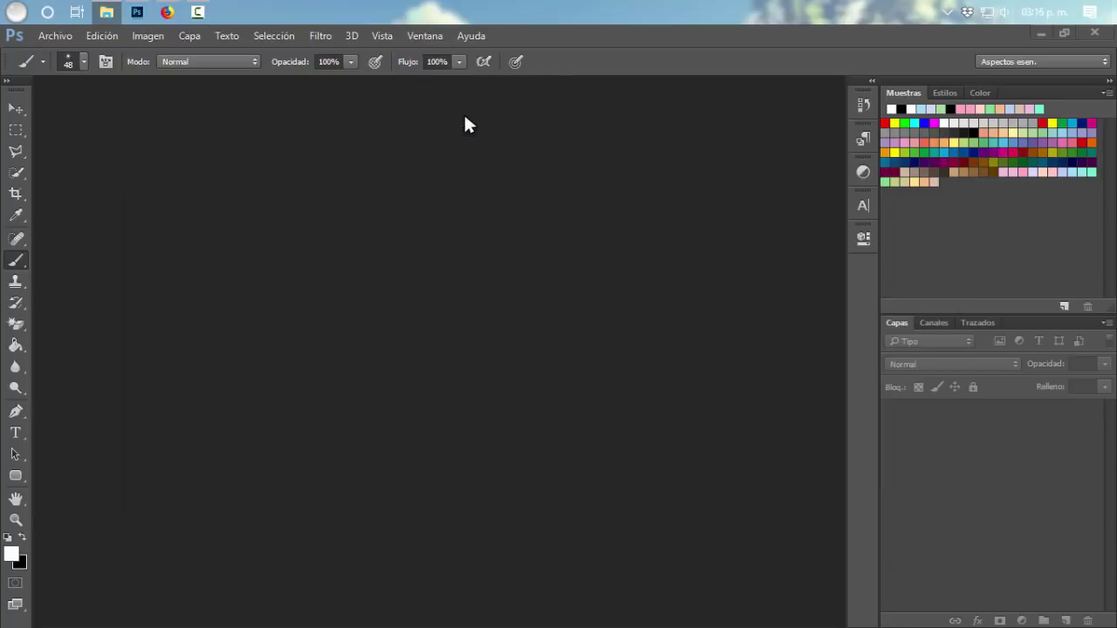
{"action": "left_click", "coordinate": [668, 322]}
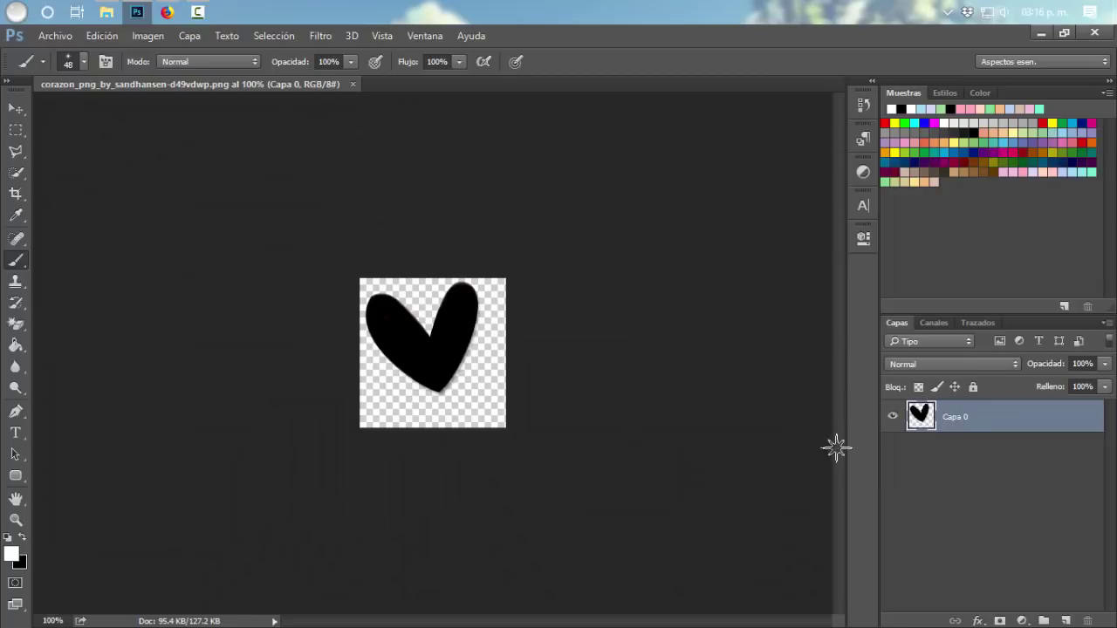
{"action": "key", "text": "ctrl+t"}
{"action": "left_click_drag", "start_coordinate": [466, 379], "coordinate": [476, 394]}
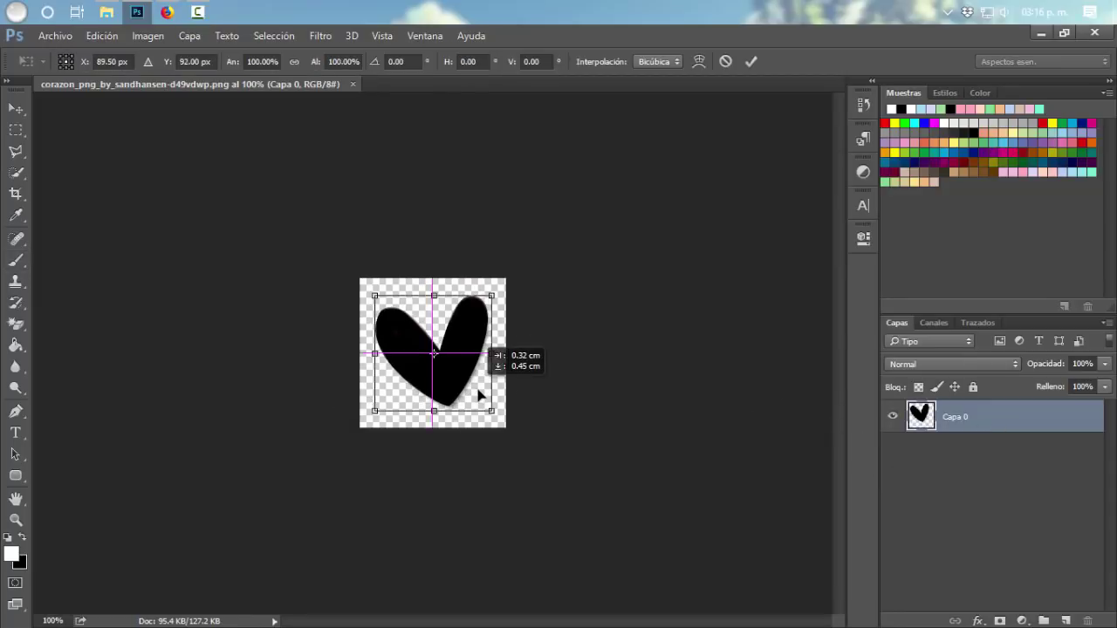
{"action": "key", "text": "Return"}
Step: Zoom in to inspect the heart's edges, then return the view to 100%
{"action": "scroll", "coordinate": [462, 349], "scroll_direction": "up", "scroll_amount": 3}
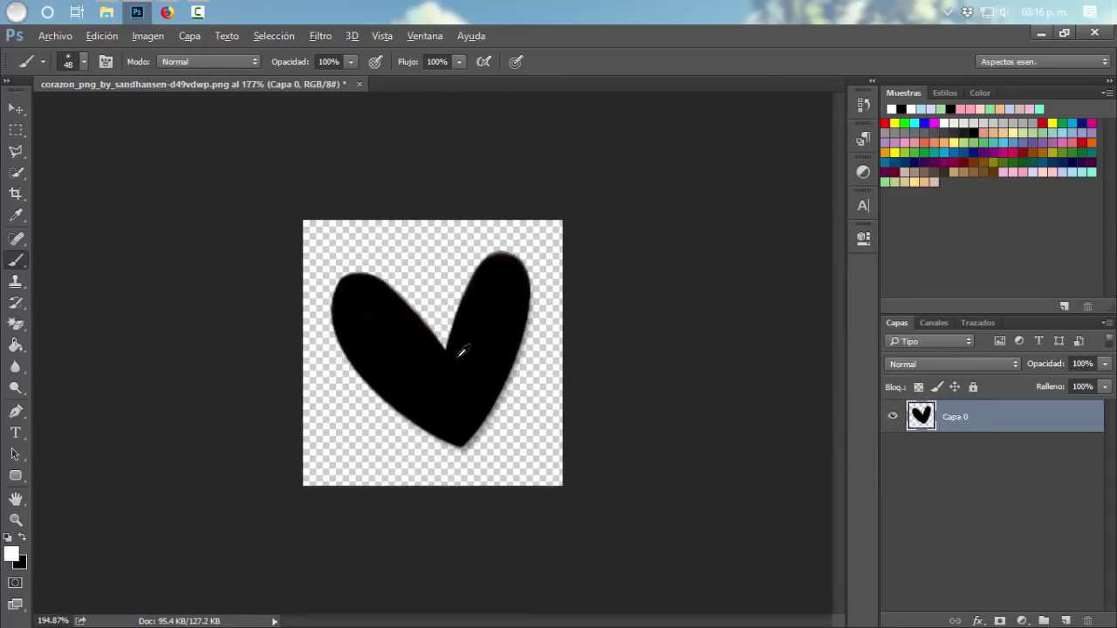
{"action": "scroll", "coordinate": [461, 349], "scroll_direction": "up", "scroll_amount": 2}
{"action": "left_click", "coordinate": [15, 520]}
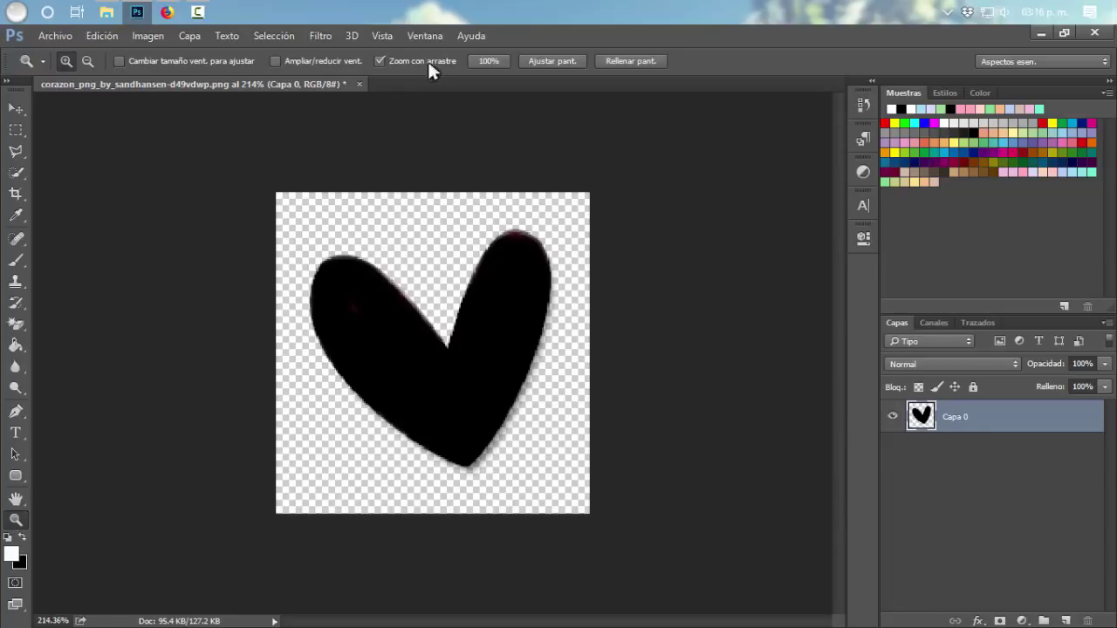
{"action": "left_click", "coordinate": [482, 59]}
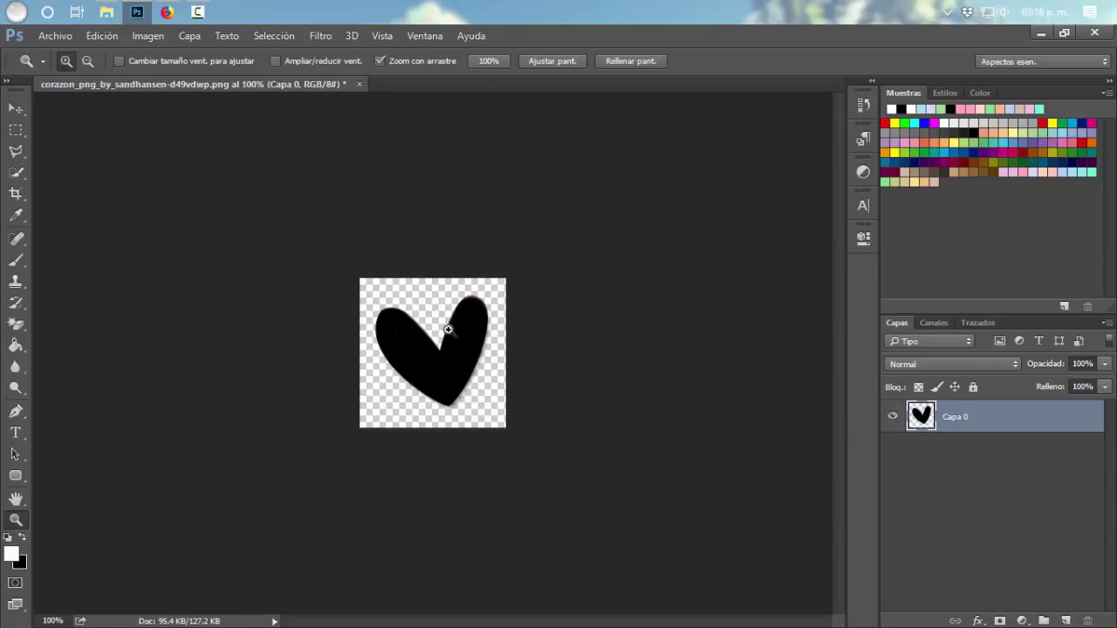
{"action": "left_click", "coordinate": [447, 330]}
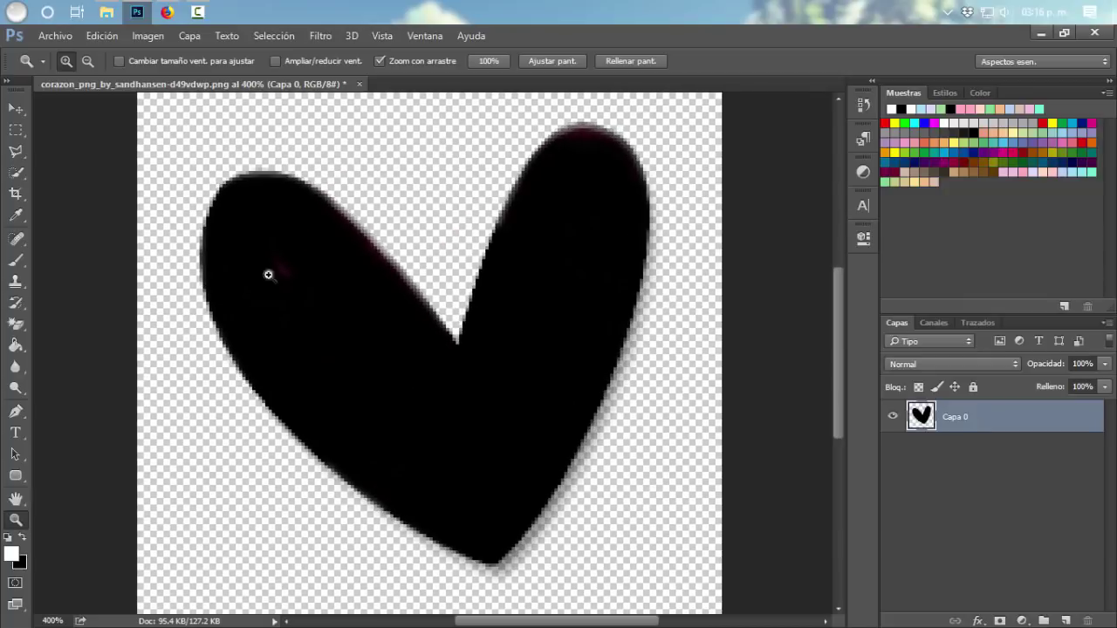
{"action": "left_click", "coordinate": [547, 63]}
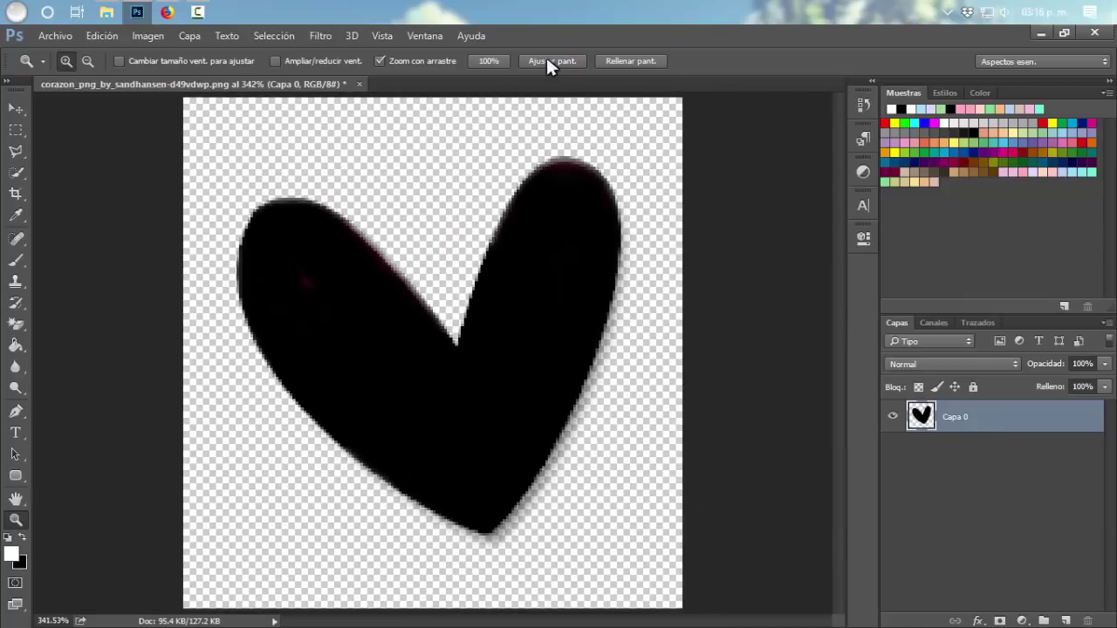
{"action": "left_click", "coordinate": [490, 60]}
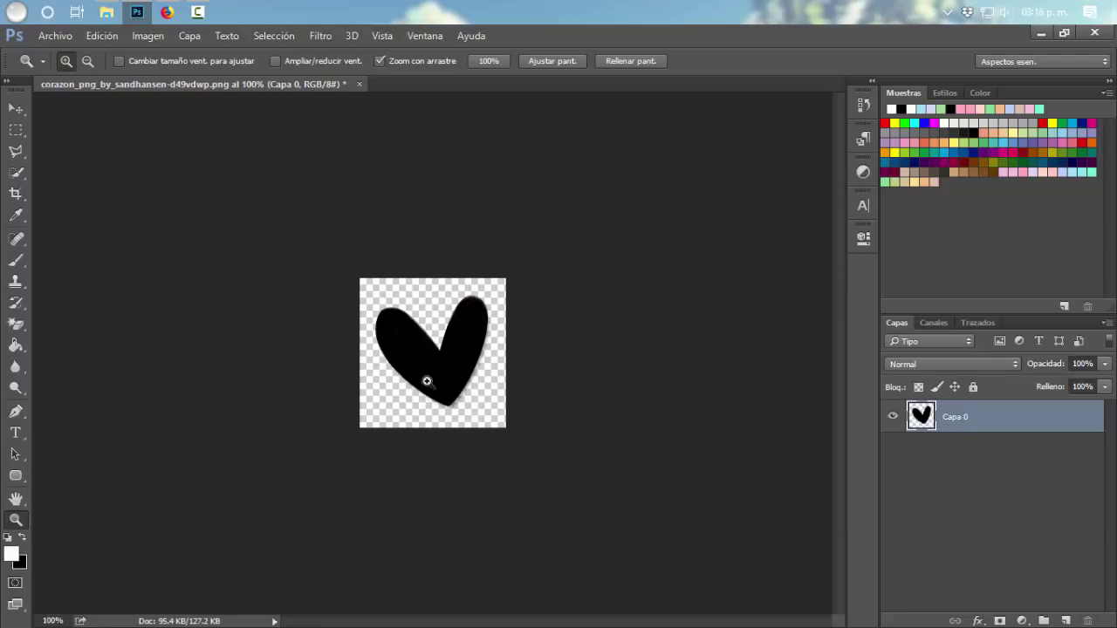
{"action": "key", "text": "ctrl+t"}
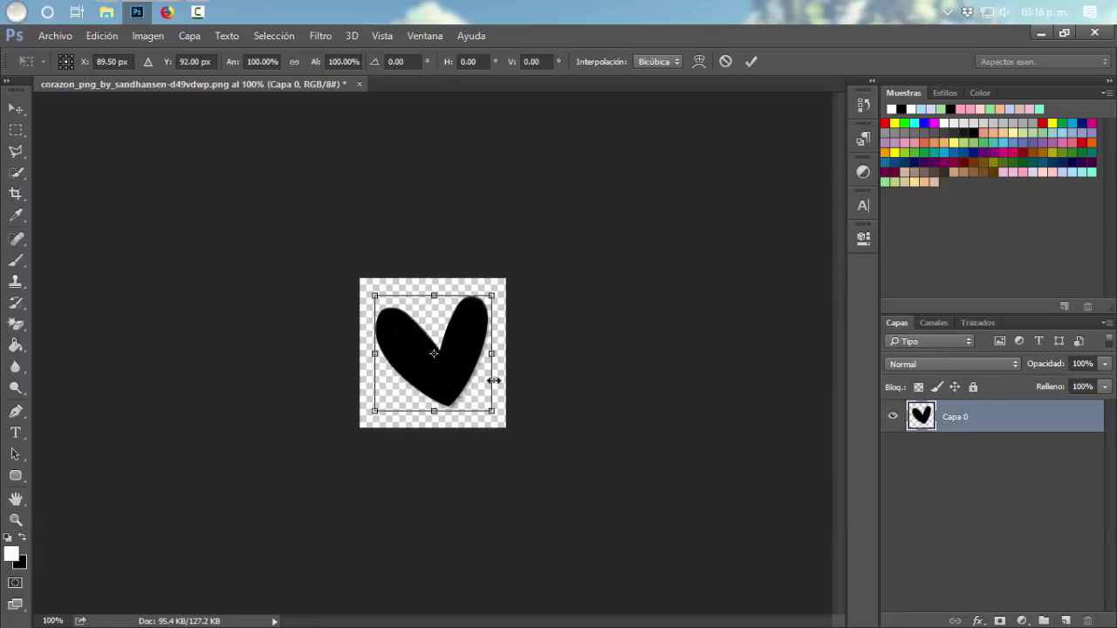
{"action": "key", "text": "Escape"}
{"action": "key", "text": "z"}
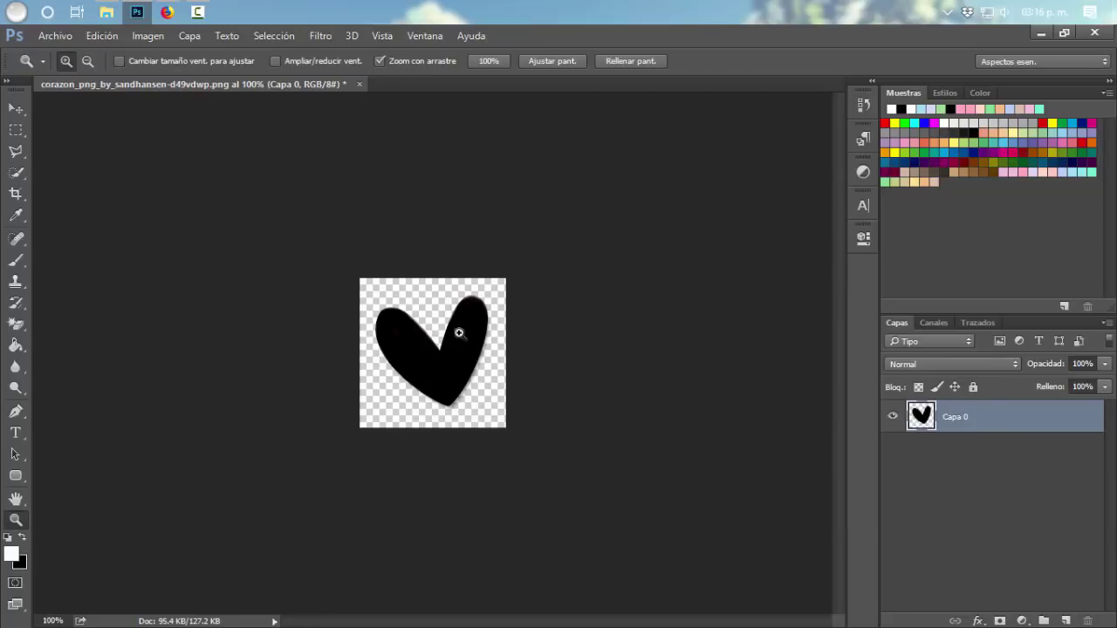
Step: Fill the heart's background white, then erase it back to transparency
{"action": "left_click", "coordinate": [16, 345]}
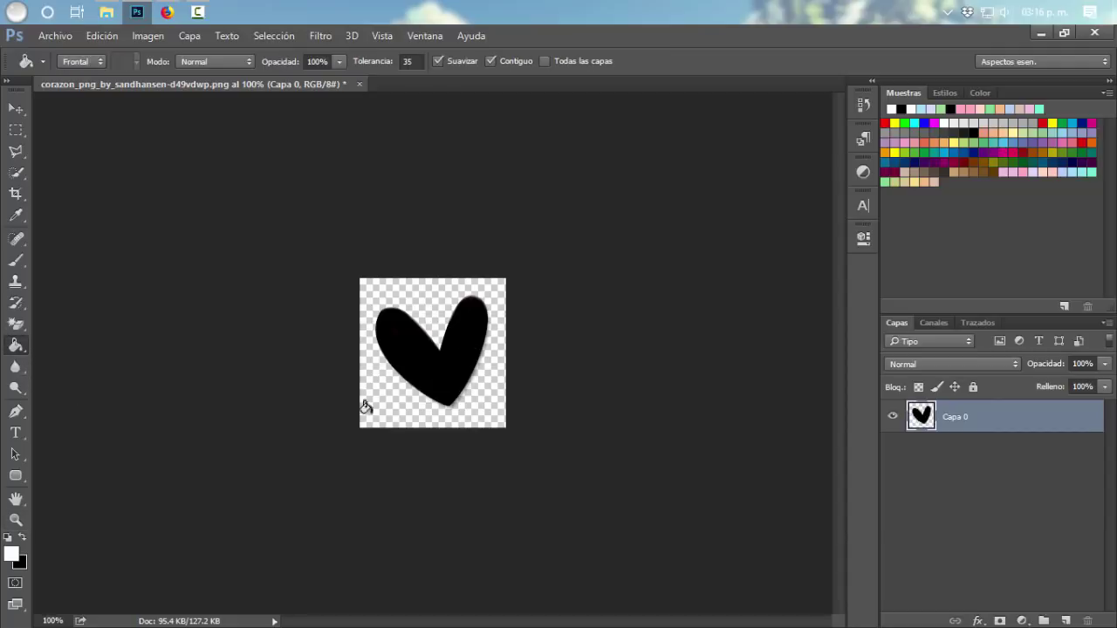
{"action": "left_click", "coordinate": [481, 374]}
{"action": "left_click", "coordinate": [15, 323]}
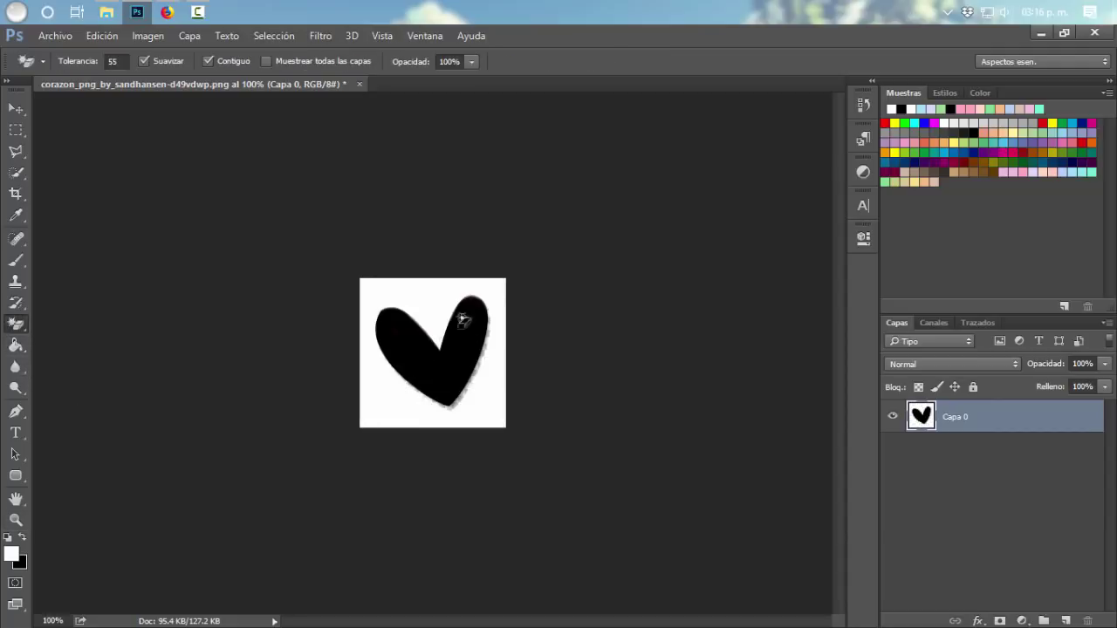
{"action": "left_click", "coordinate": [502, 359]}
{"action": "key", "text": "v"}
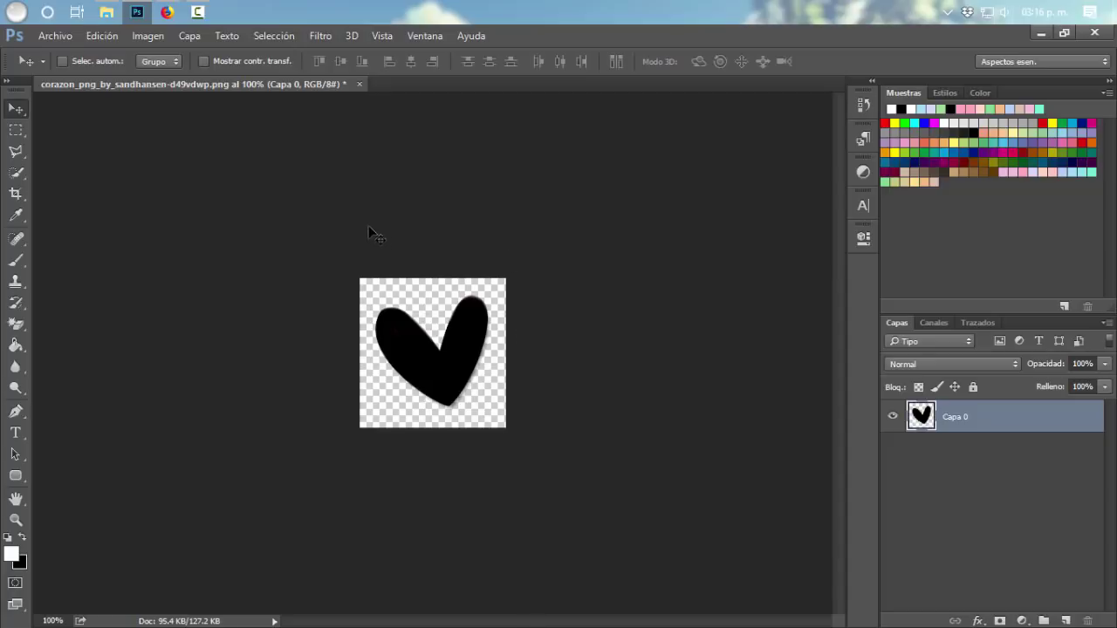
Step: Define the heart as a brush named Corazon and close the image without saving
{"action": "left_click", "coordinate": [116, 40]}
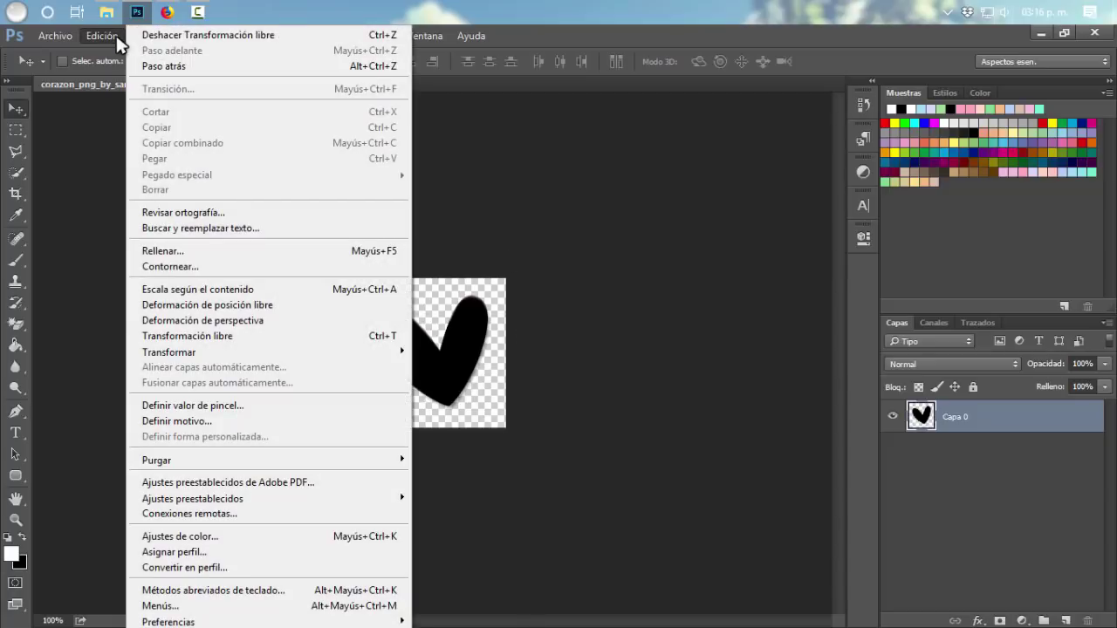
{"action": "left_click", "coordinate": [230, 406]}
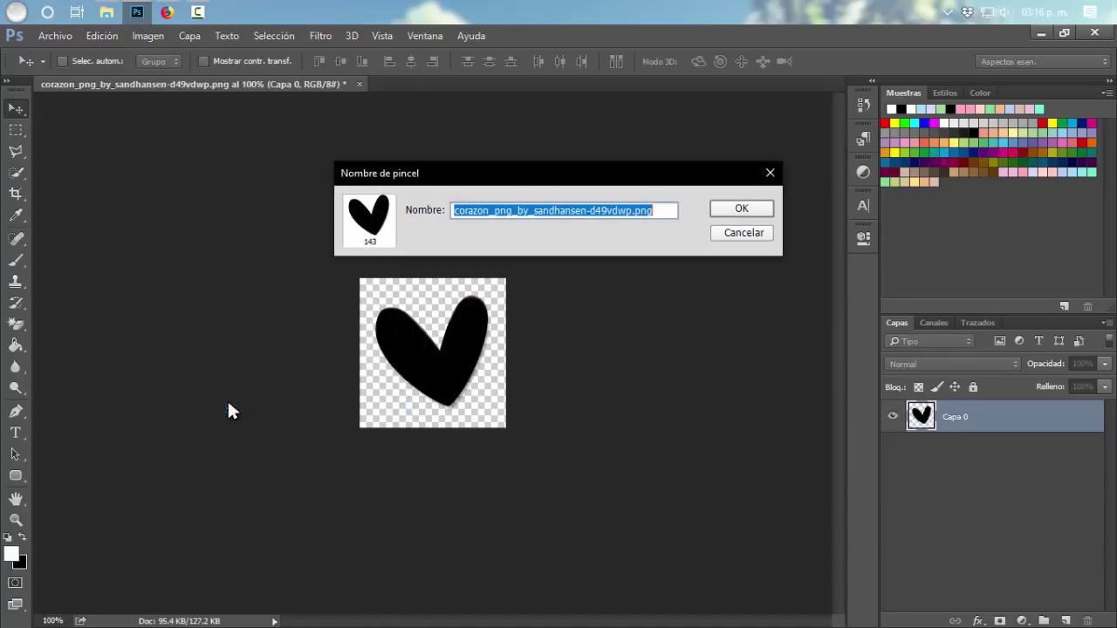
{"action": "type", "text": "Corazon"}
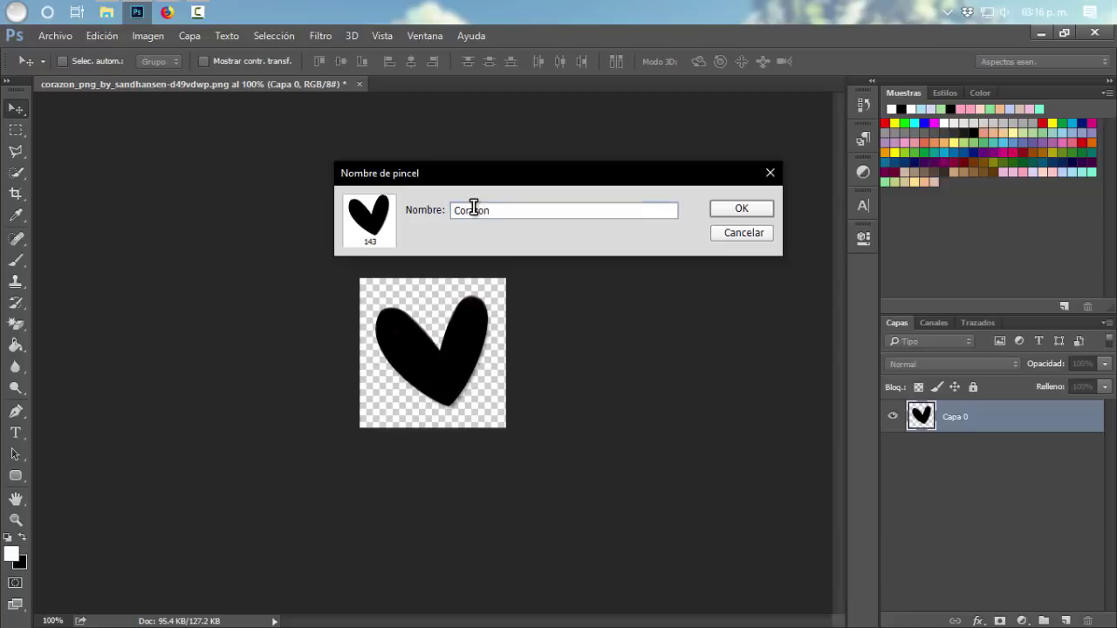
{"action": "key", "text": "Return"}
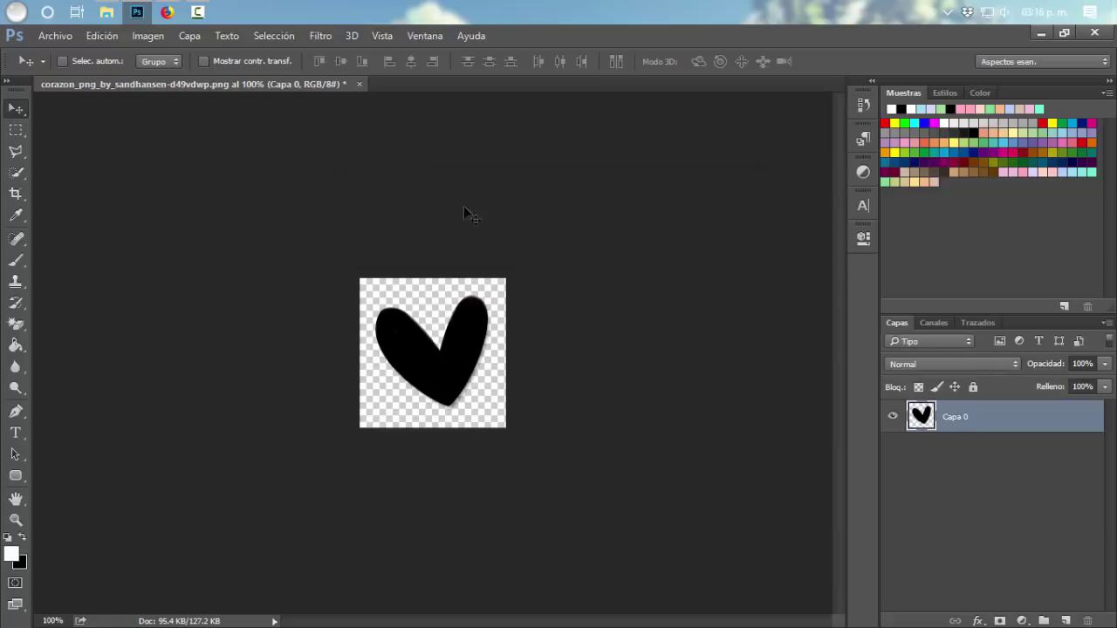
{"action": "key", "text": "ctrl+w"}
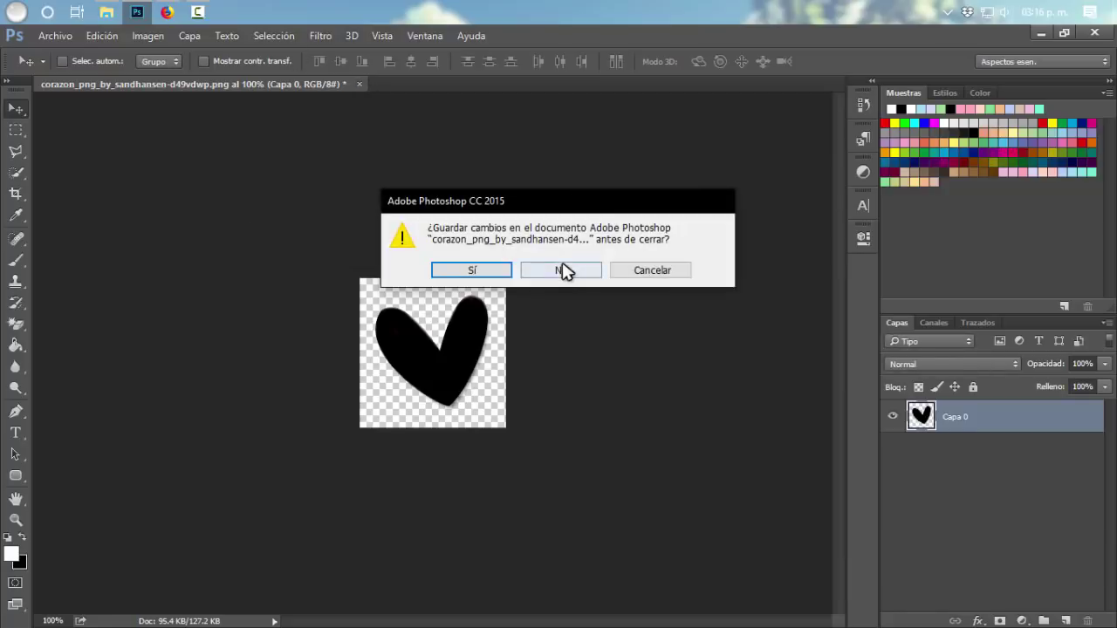
{"action": "left_click", "coordinate": [561, 270]}
Step: Create a new blank 1280x720 test document
{"action": "left_click", "coordinate": [55, 35]}
{"action": "left_click", "coordinate": [70, 39]}
{"action": "left_click", "coordinate": [69, 38]}
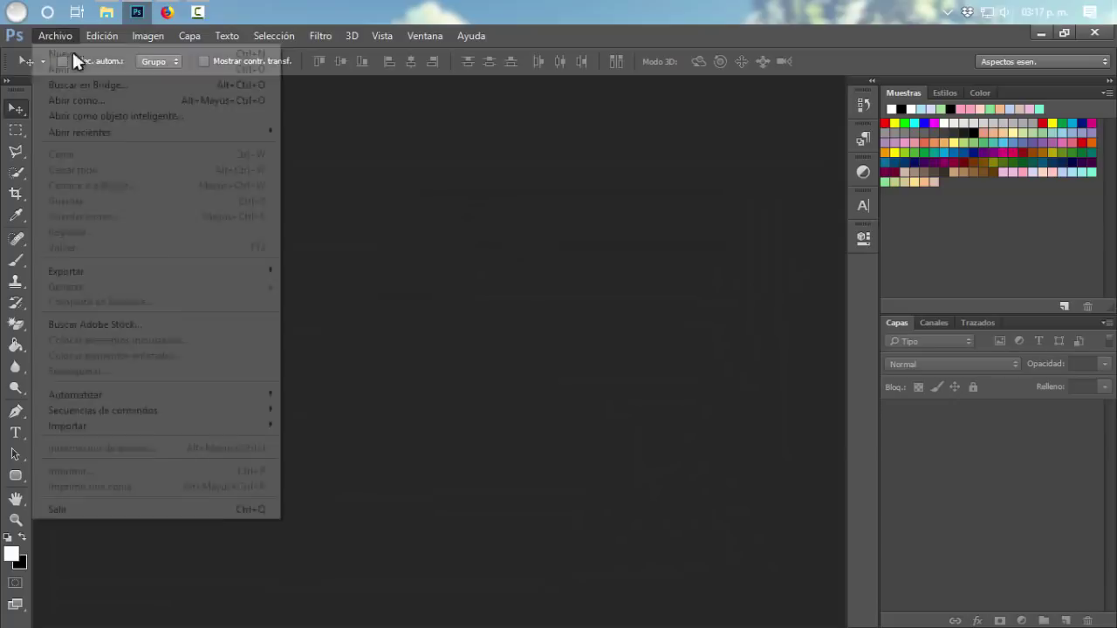
{"action": "left_click", "coordinate": [72, 53]}
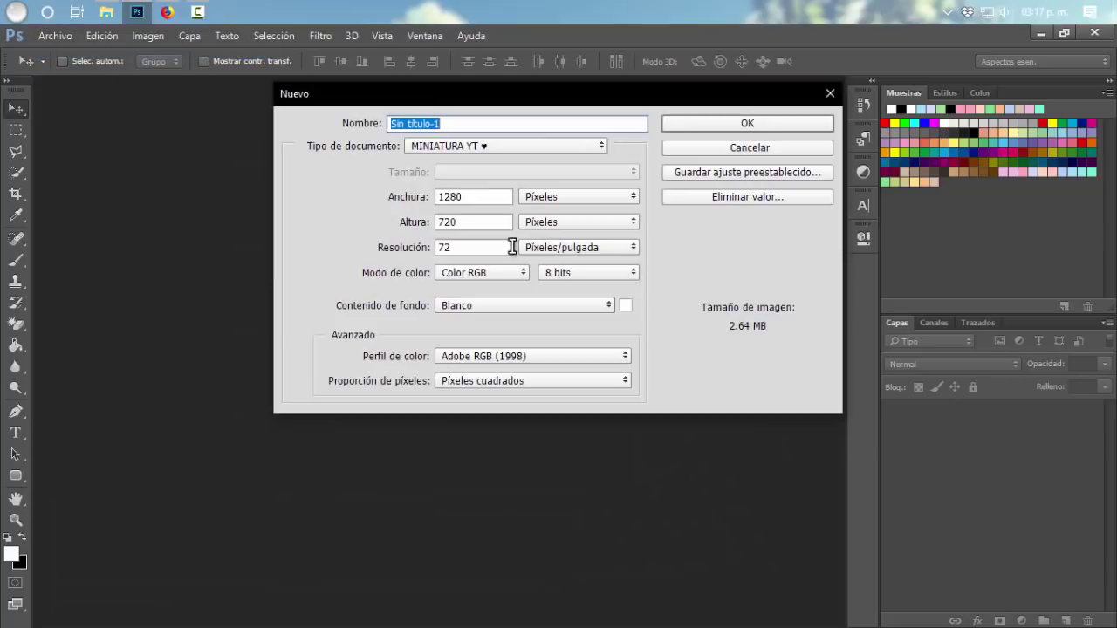
{"action": "left_click", "coordinate": [701, 123]}
Step: Unlock the background layer, set the painting colour to pink, and select the heart brush
{"action": "left_click", "coordinate": [1086, 417]}
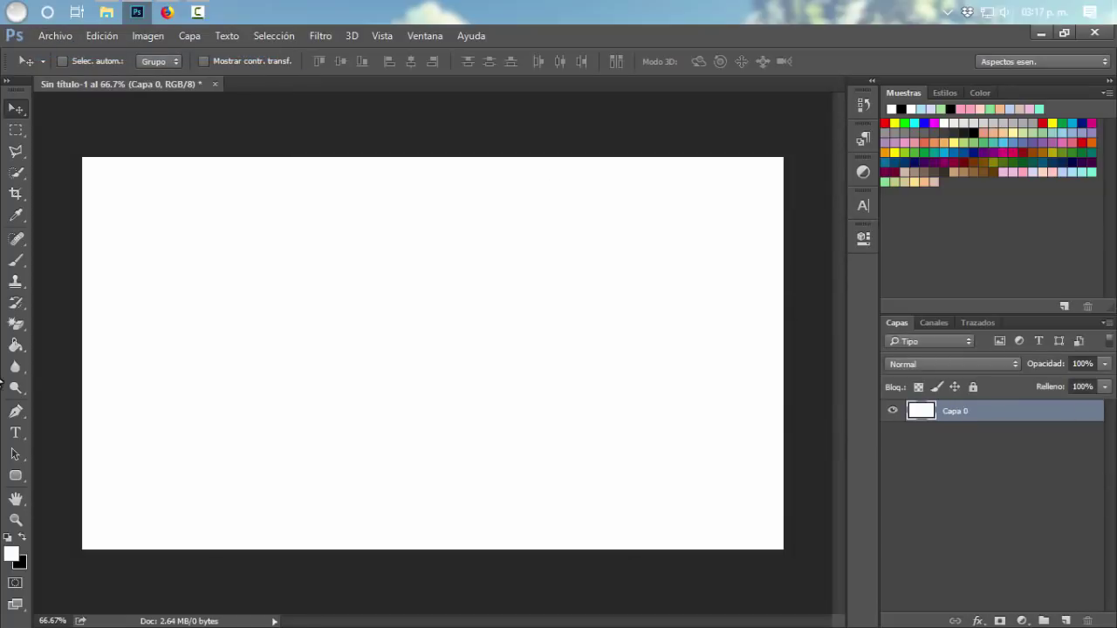
{"action": "left_click", "coordinate": [12, 555]}
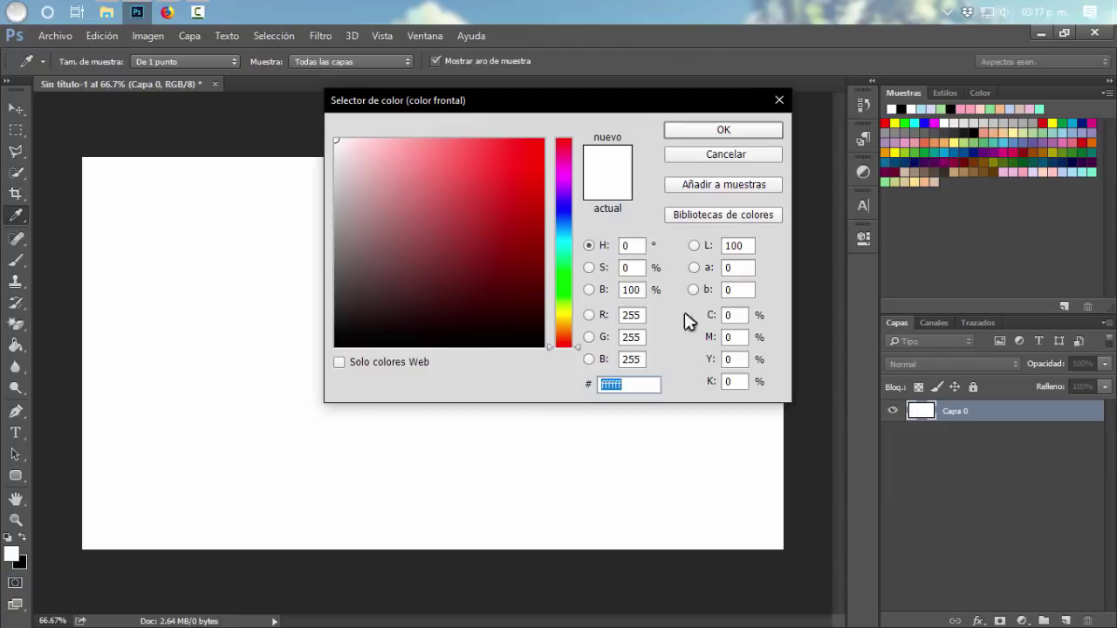
{"action": "left_click", "coordinate": [738, 156]}
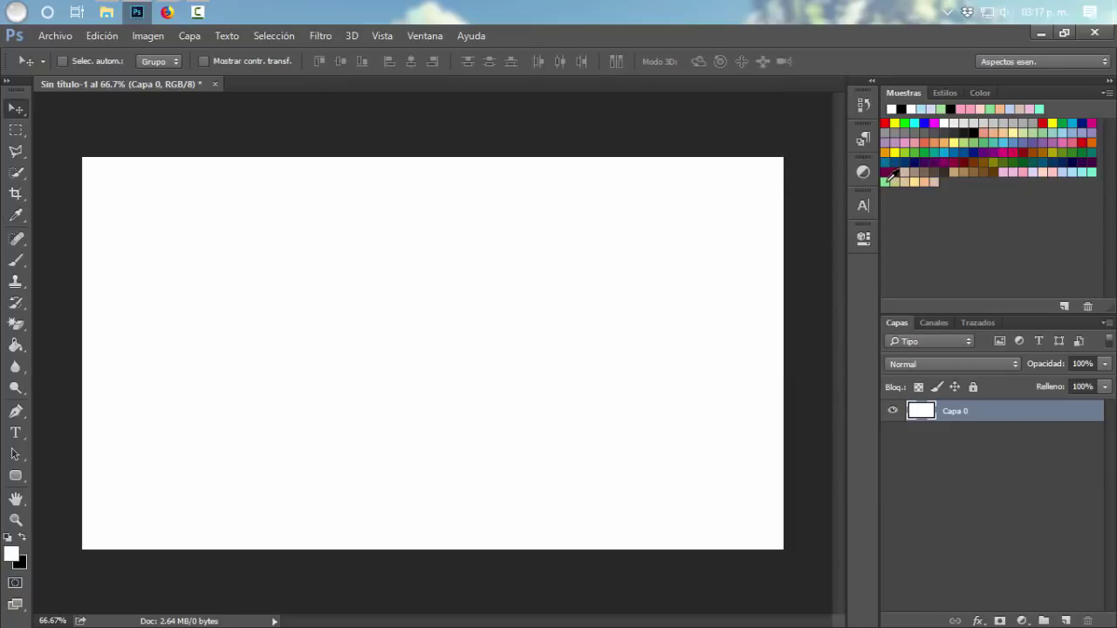
{"action": "left_click", "coordinate": [885, 180]}
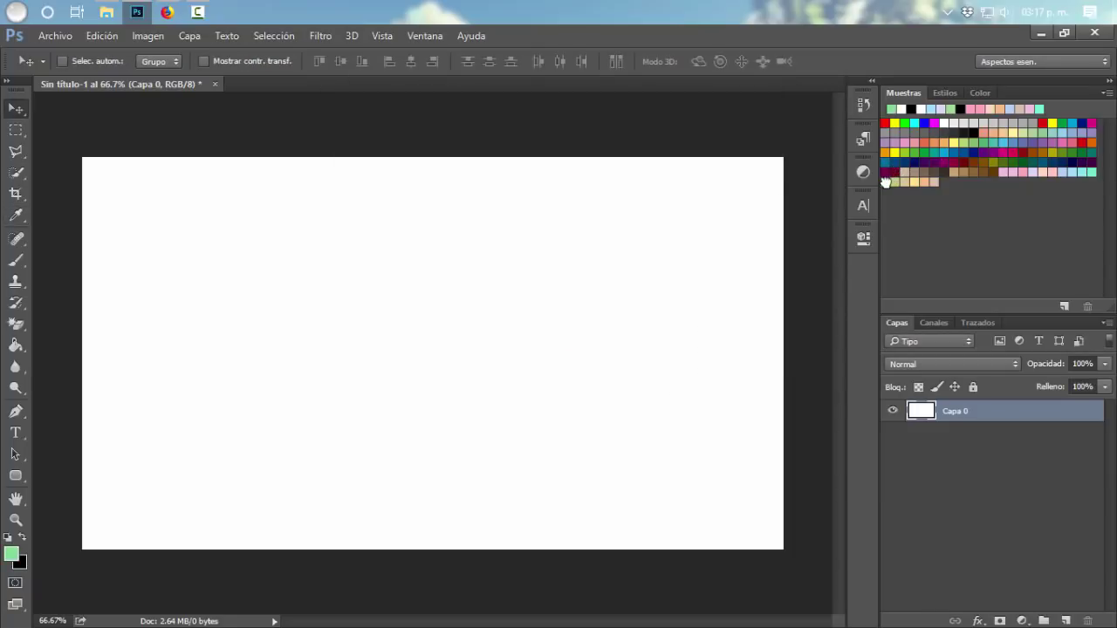
{"action": "left_click", "coordinate": [1028, 172]}
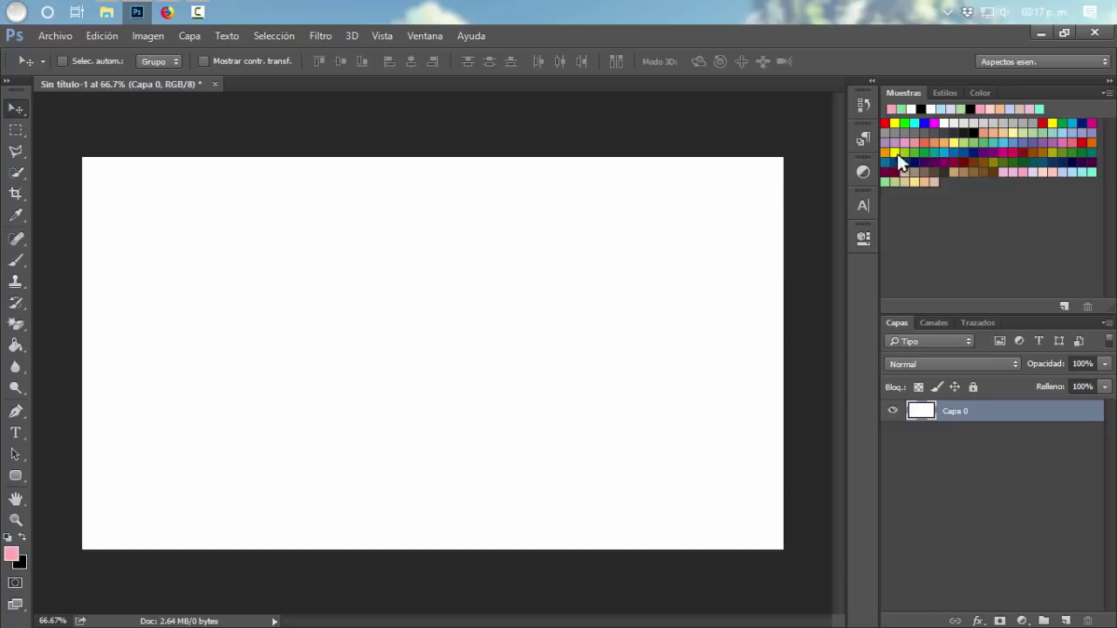
{"action": "left_click", "coordinate": [18, 262]}
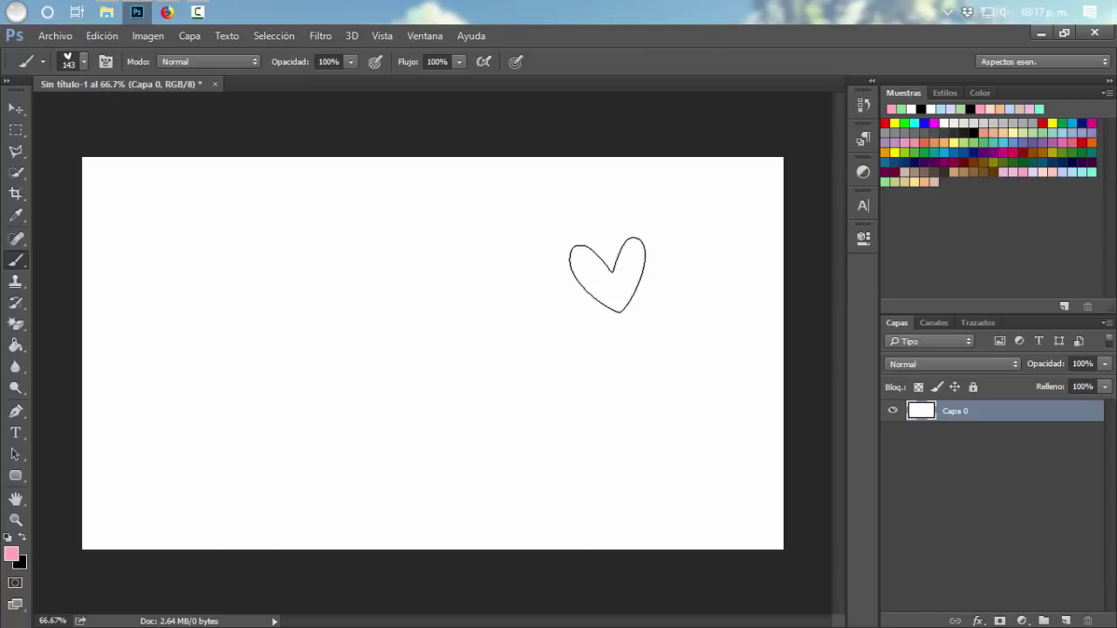
{"action": "left_click", "coordinate": [83, 63]}
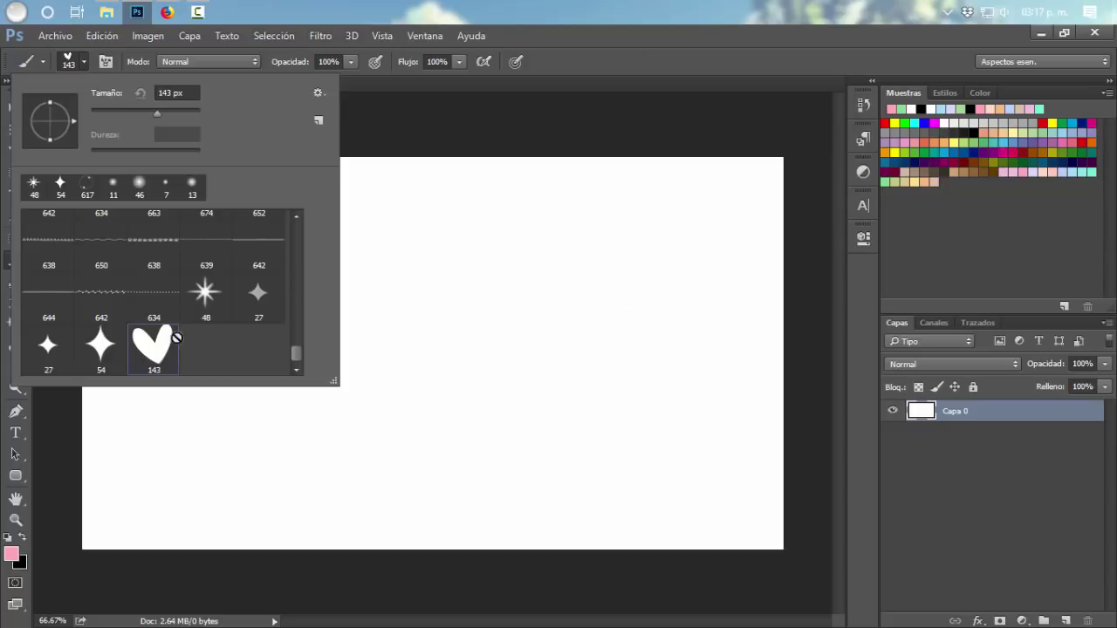
Step: Stamp about fourteen pink hearts scattered across the canvas
{"action": "left_click", "coordinate": [536, 38]}
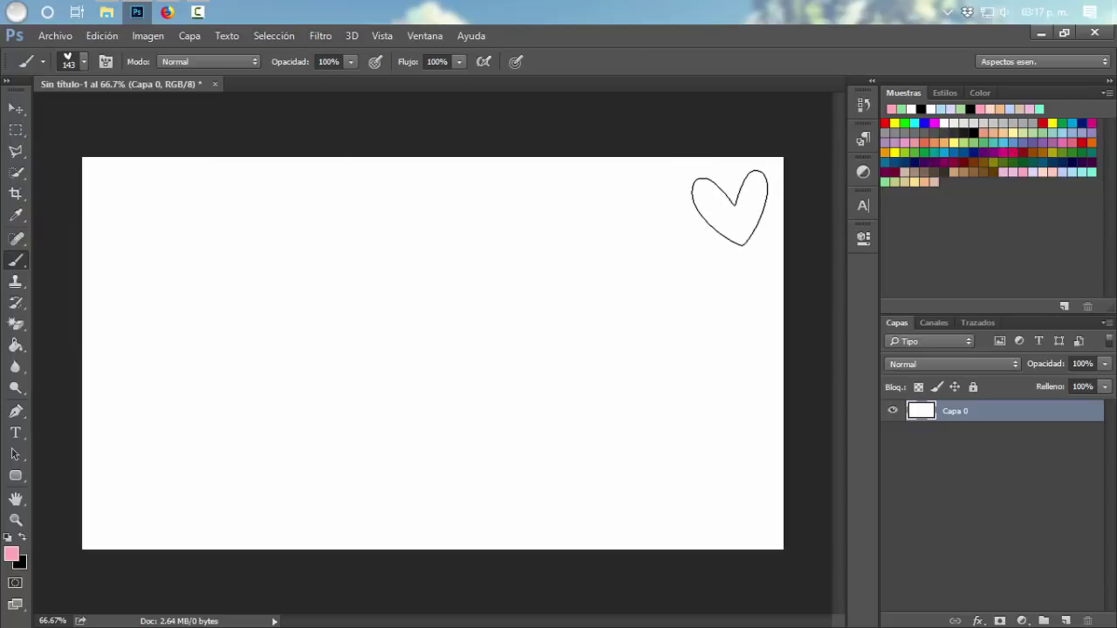
{"action": "left_click", "coordinate": [729, 207]}
{"action": "left_click", "coordinate": [356, 238]}
{"action": "left_click", "coordinate": [225, 414]}
{"action": "left_click", "coordinate": [640, 390]}
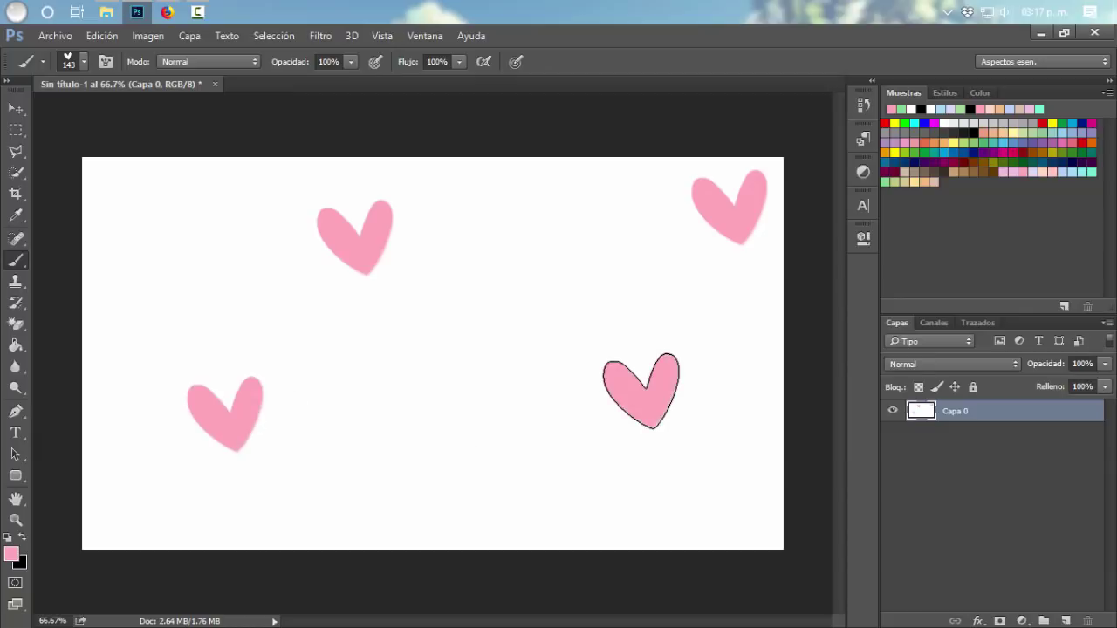
{"action": "left_click", "coordinate": [556, 255]}
{"action": "left_click", "coordinate": [427, 427]}
{"action": "left_click", "coordinate": [165, 223]}
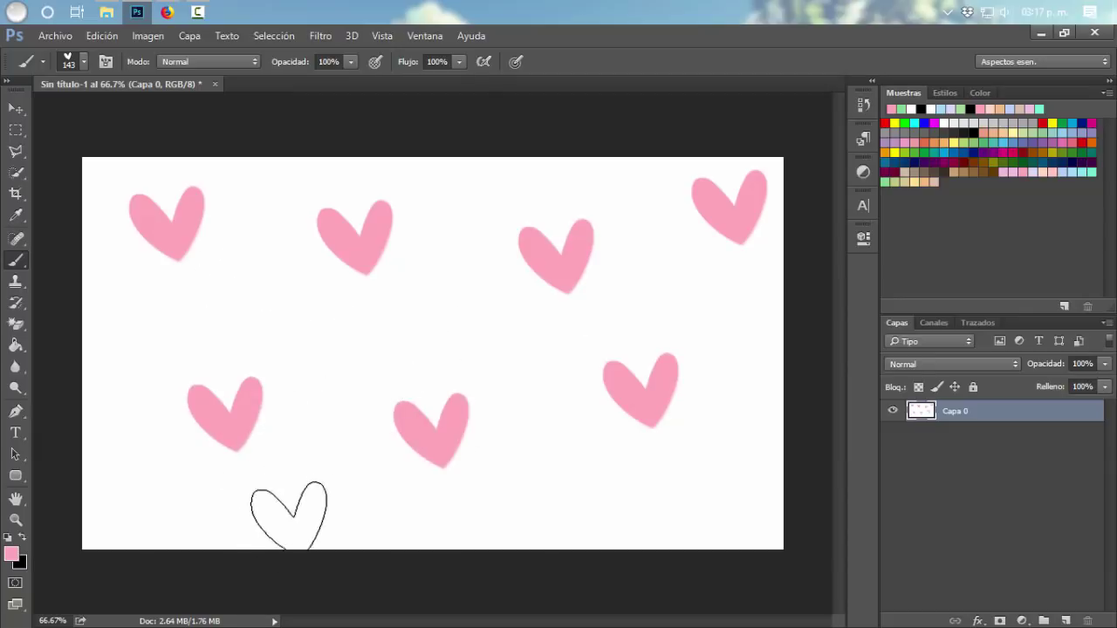
{"action": "left_click", "coordinate": [321, 488]}
{"action": "left_click", "coordinate": [138, 488]}
{"action": "left_click", "coordinate": [719, 489]}
{"action": "left_click", "coordinate": [467, 308]}
{"action": "left_click", "coordinate": [250, 299]}
{"action": "left_click", "coordinate": [565, 478]}
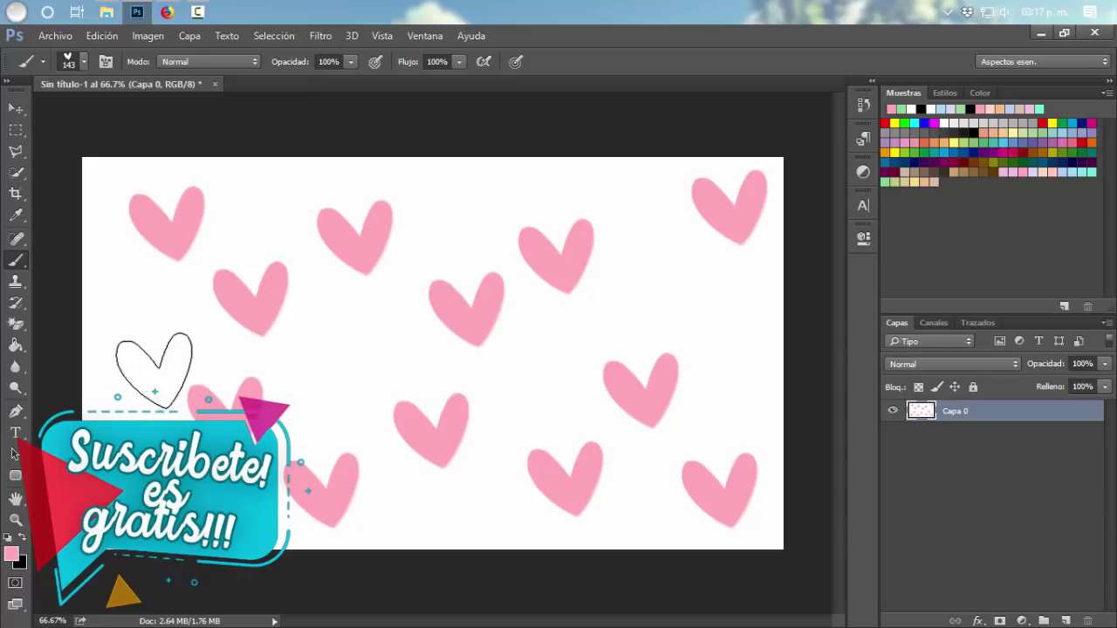
Step: Try a long heart brush stroke, undo it, and close the test document
{"action": "left_click_drag", "start_coordinate": [131, 362], "coordinate": [415, 406]}
{"action": "key", "text": "ctrl+z"}
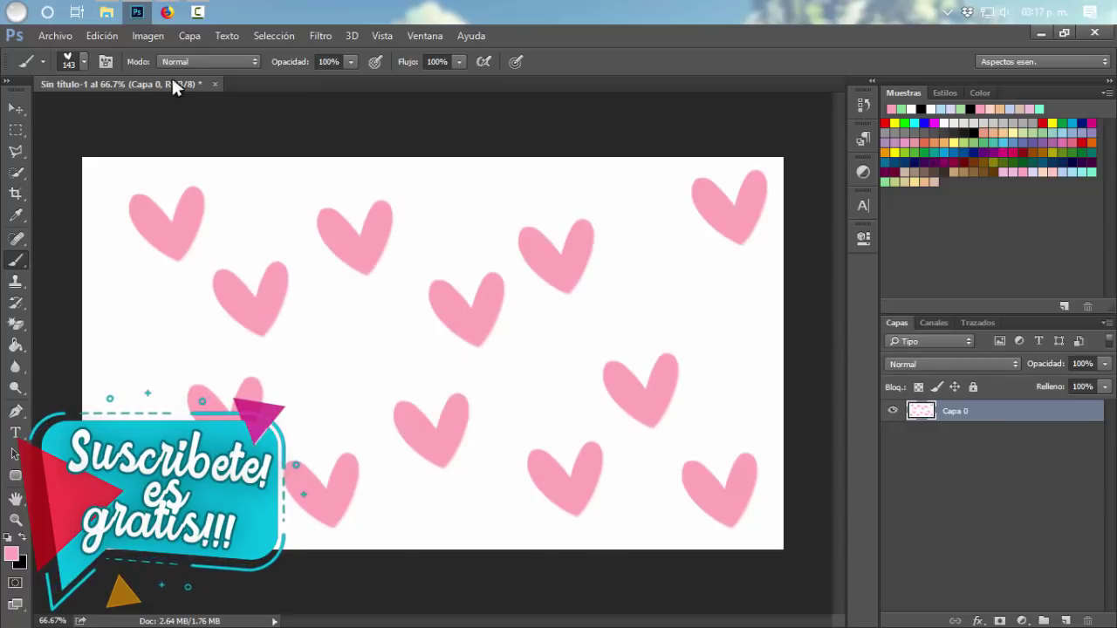
{"action": "left_click", "coordinate": [214, 84]}
Step: Discard the test document and drag 253583813010212.png from Explorer into Photoshop
{"action": "left_click", "coordinate": [563, 270]}
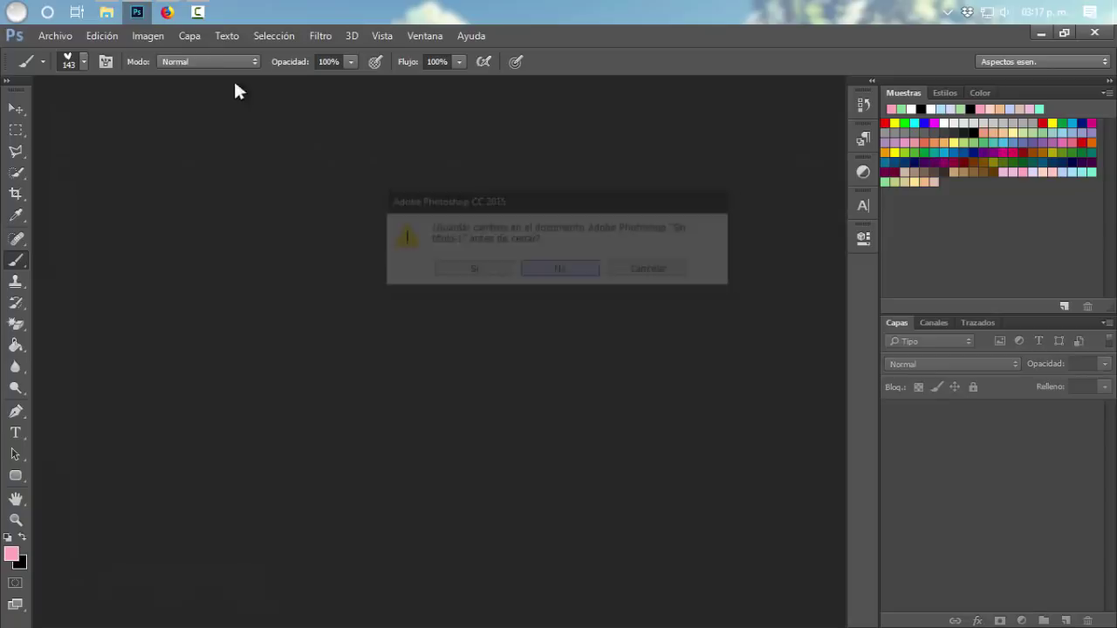
{"action": "left_click", "coordinate": [106, 12]}
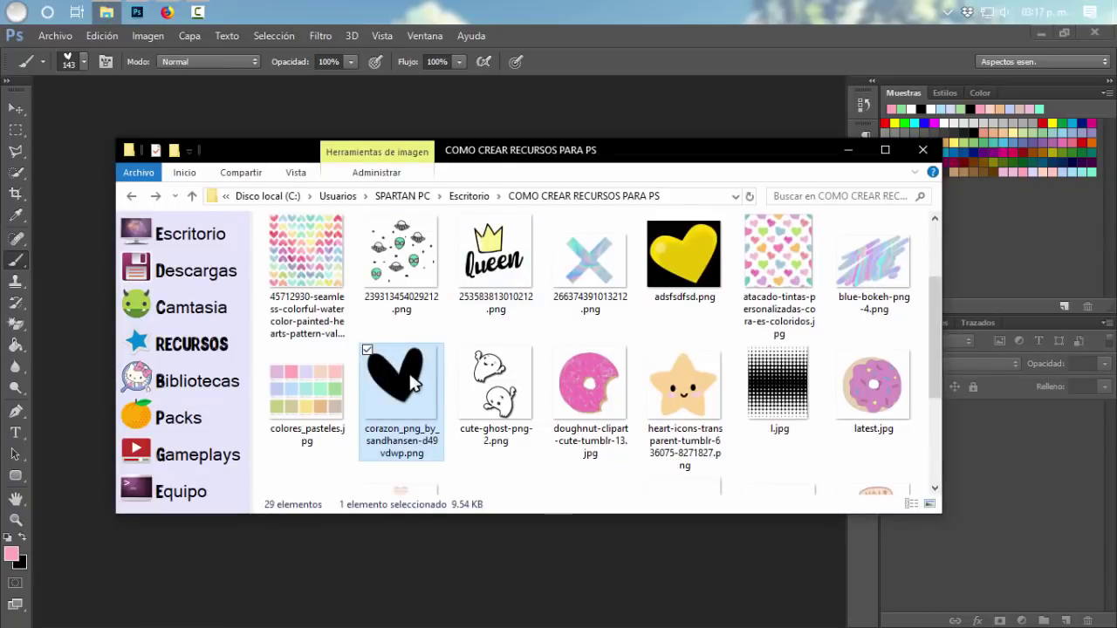
{"action": "mouse_move", "coordinate": [590, 383]}
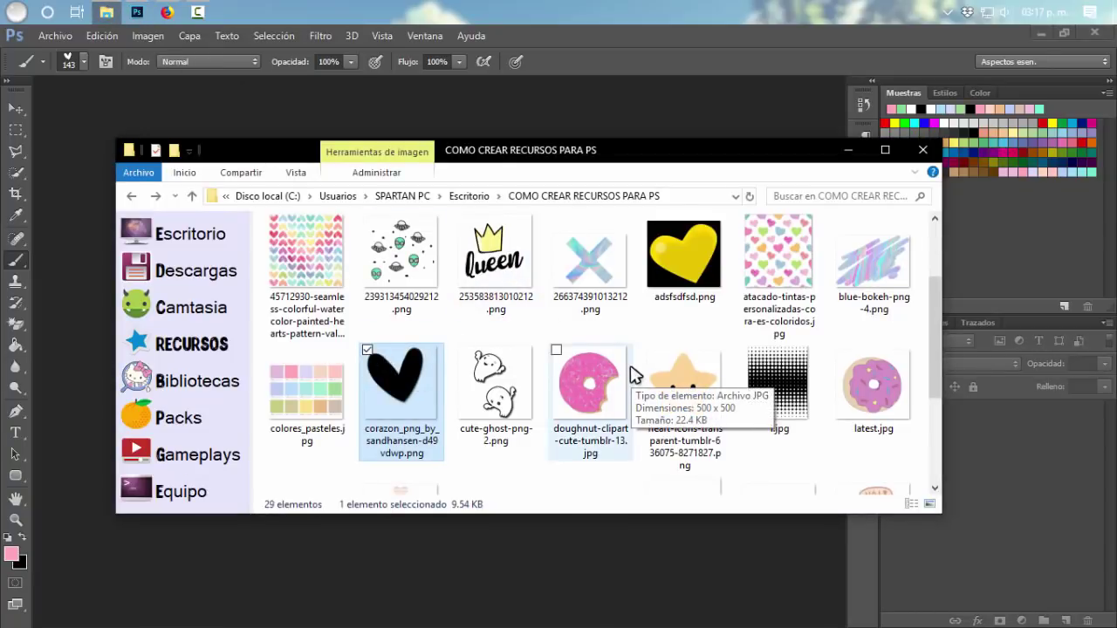
{"action": "left_click", "coordinate": [498, 292]}
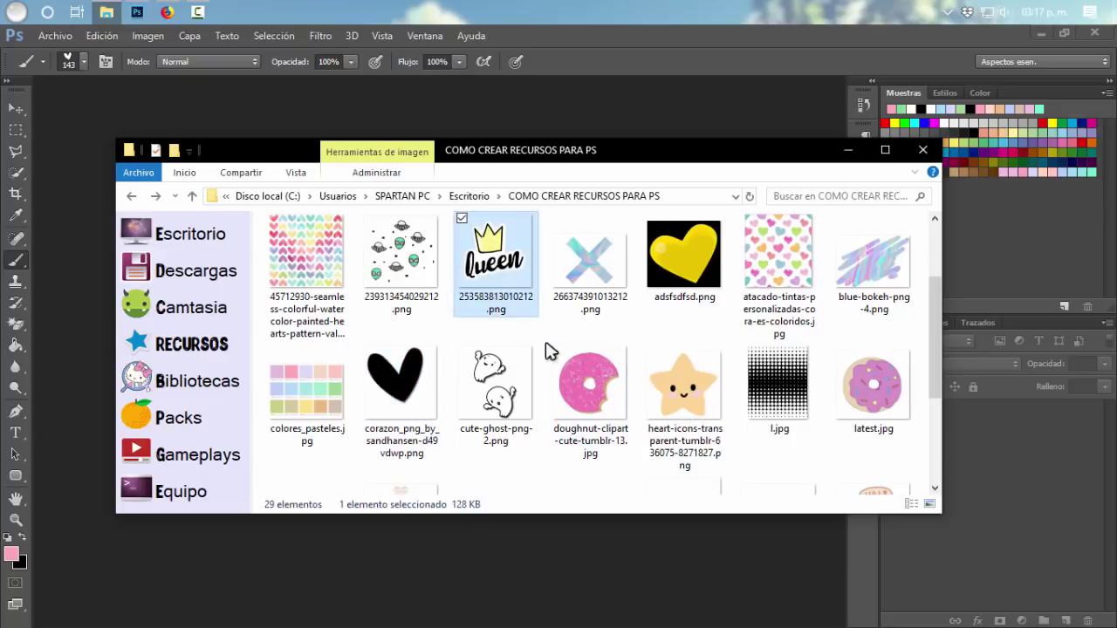
{"action": "left_click_drag", "start_coordinate": [495, 262], "coordinate": [517, 122]}
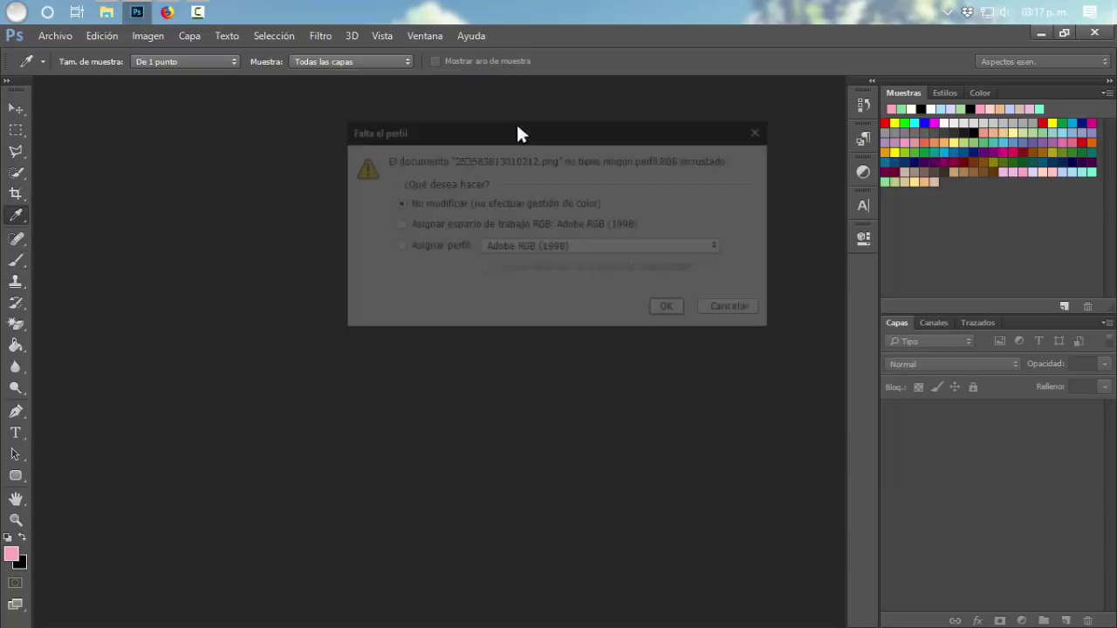
{"action": "left_click", "coordinate": [672, 312]}
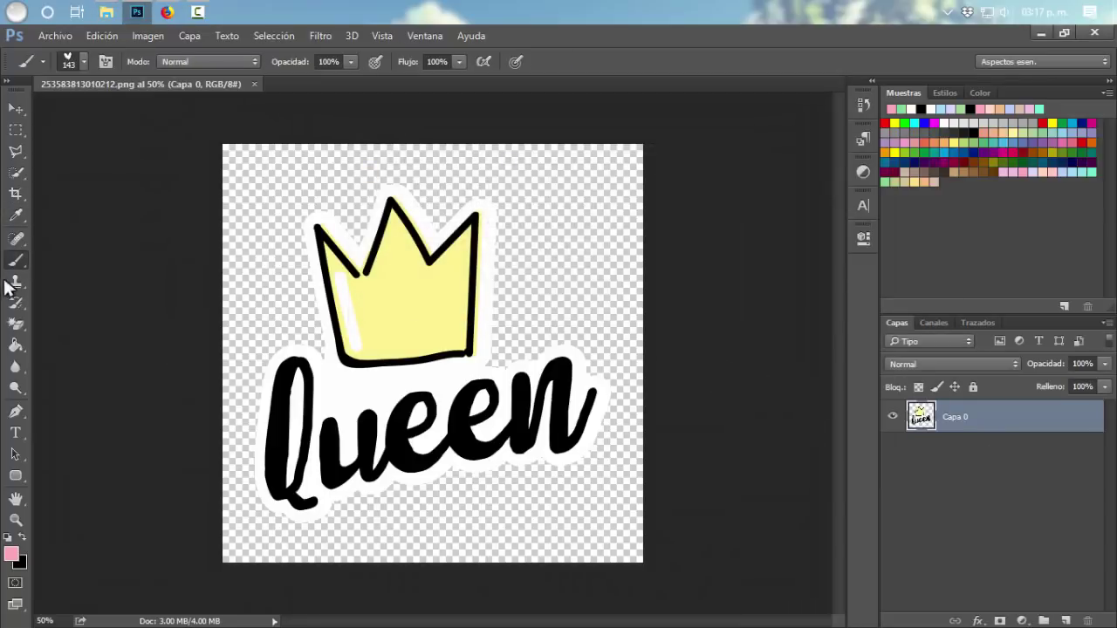
Step: Magic-erase the white border, Q and e highlights, and yellow crown fill
{"action": "left_click", "coordinate": [15, 323]}
{"action": "left_click", "coordinate": [491, 248]}
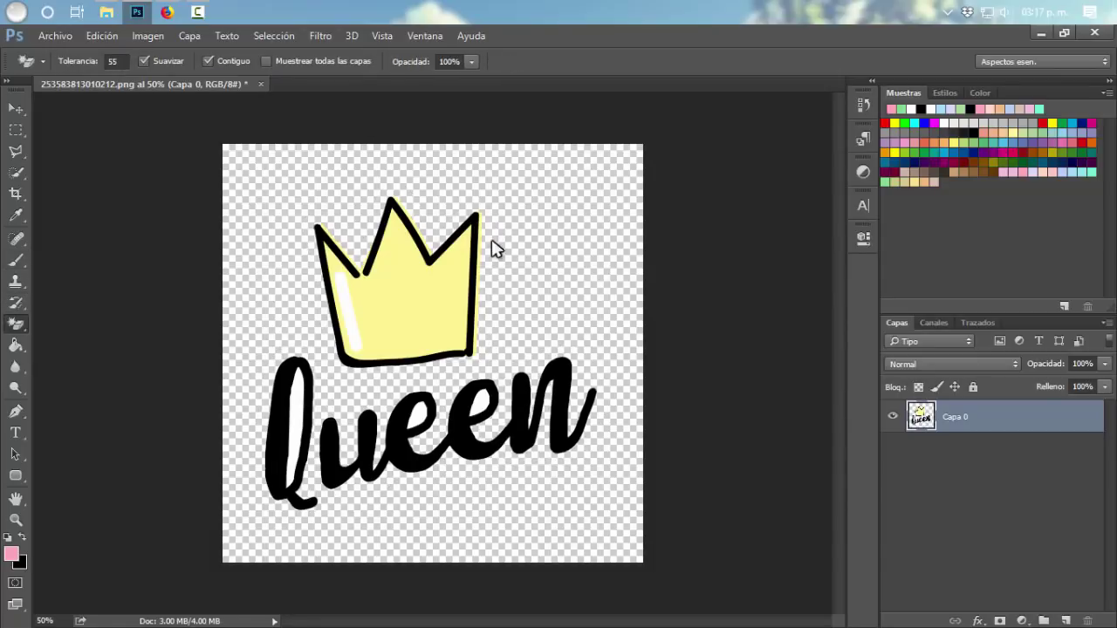
{"action": "left_click", "coordinate": [297, 404]}
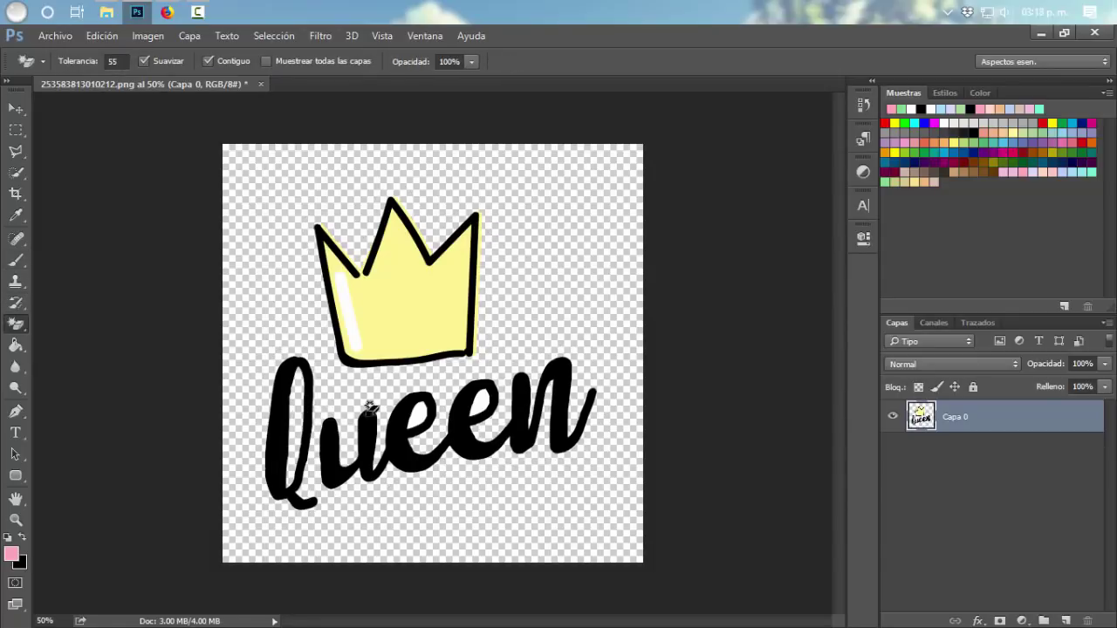
{"action": "left_click", "coordinate": [427, 406]}
{"action": "left_click", "coordinate": [483, 394]}
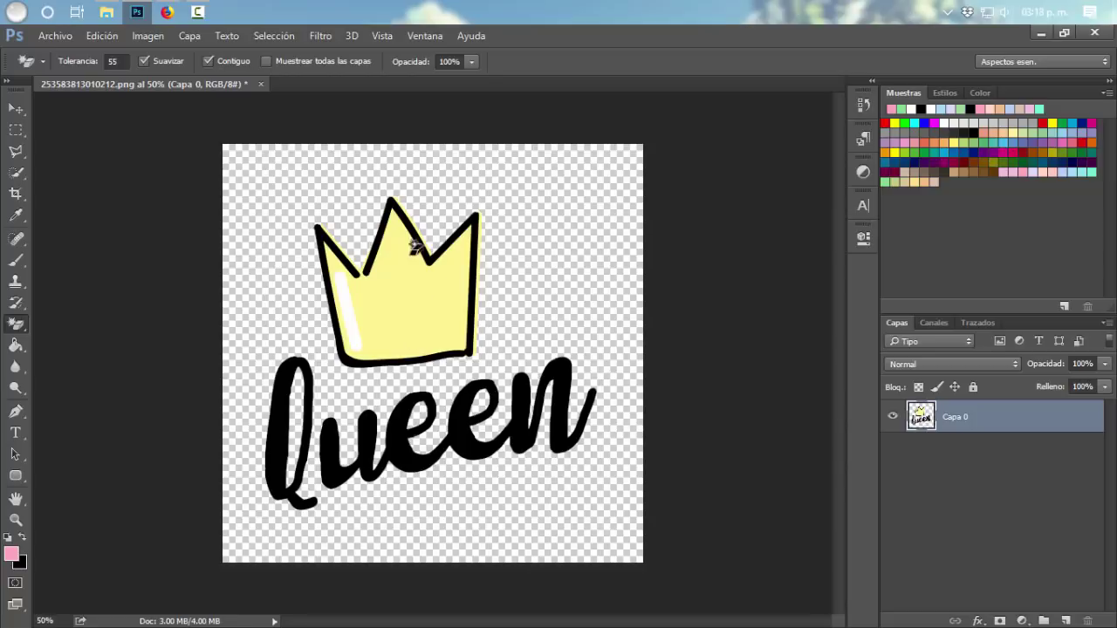
{"action": "left_click", "coordinate": [385, 292]}
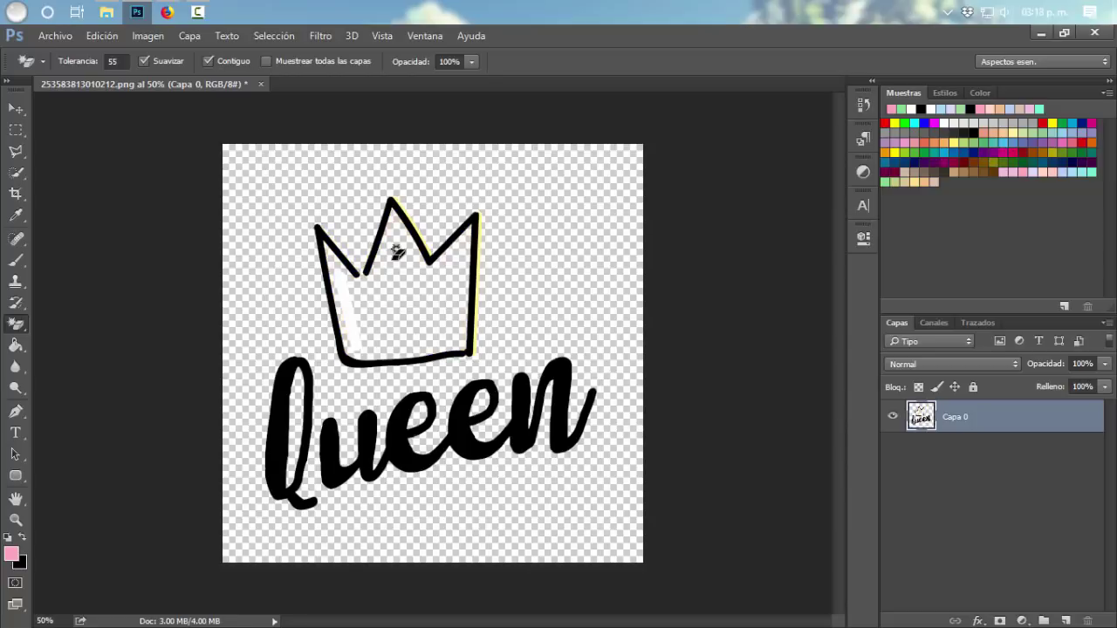
{"action": "left_click", "coordinate": [481, 262]}
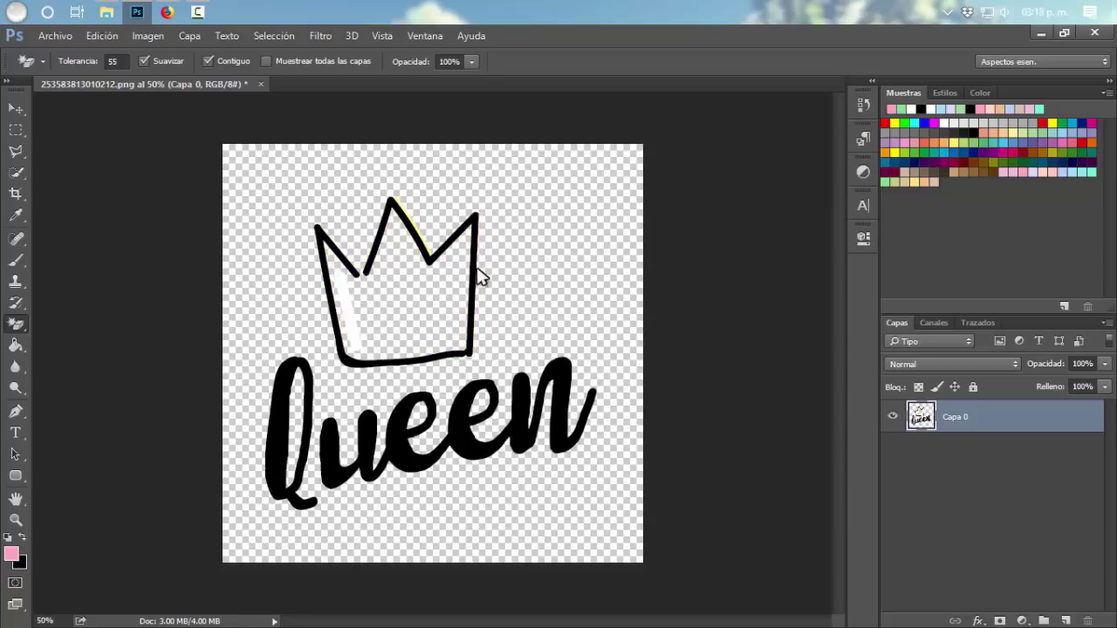
{"action": "left_click", "coordinate": [414, 211]}
Step: Try a white Paint Bucket background fill, undo it, and add a new empty layer
{"action": "left_click", "coordinate": [945, 93]}
{"action": "left_click", "coordinate": [12, 345]}
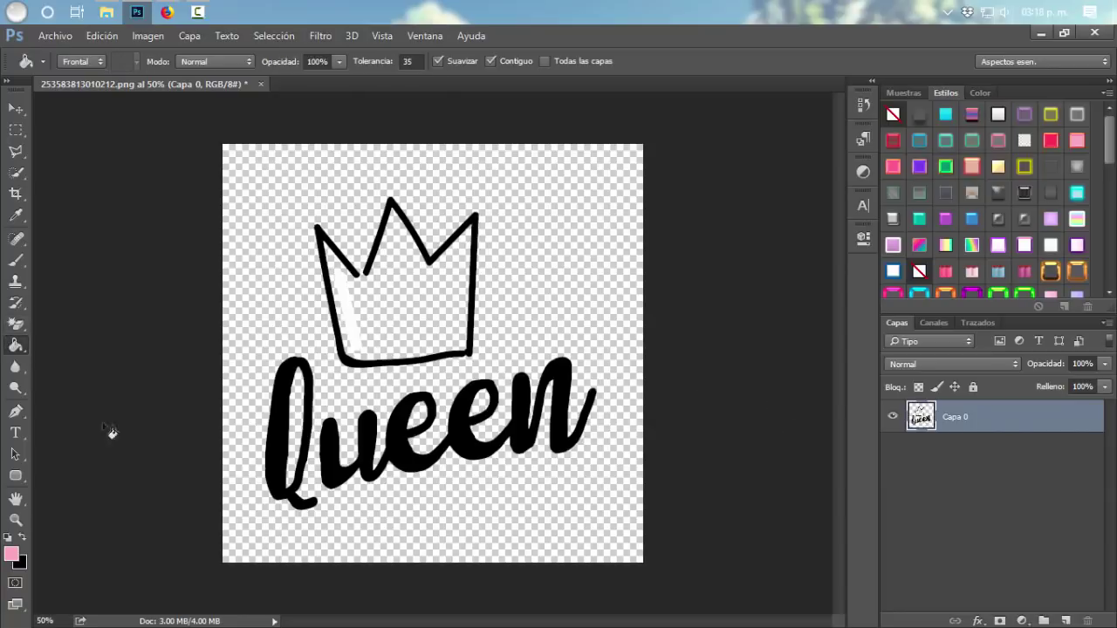
{"action": "key", "text": "x"}
{"action": "left_click", "coordinate": [615, 293]}
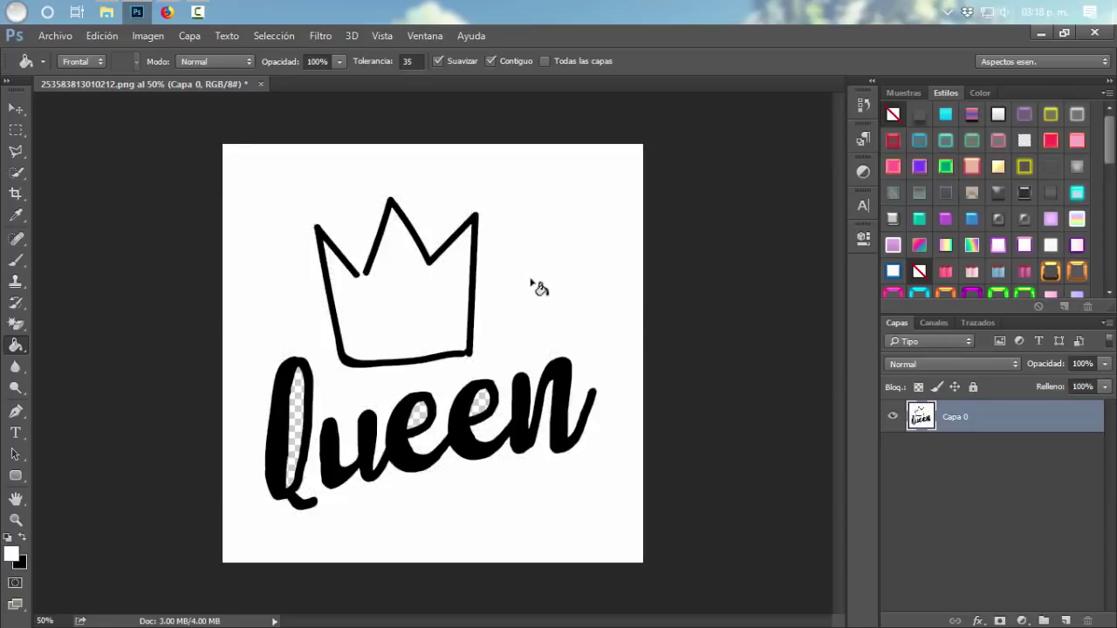
{"action": "key", "text": "ctrl+z"}
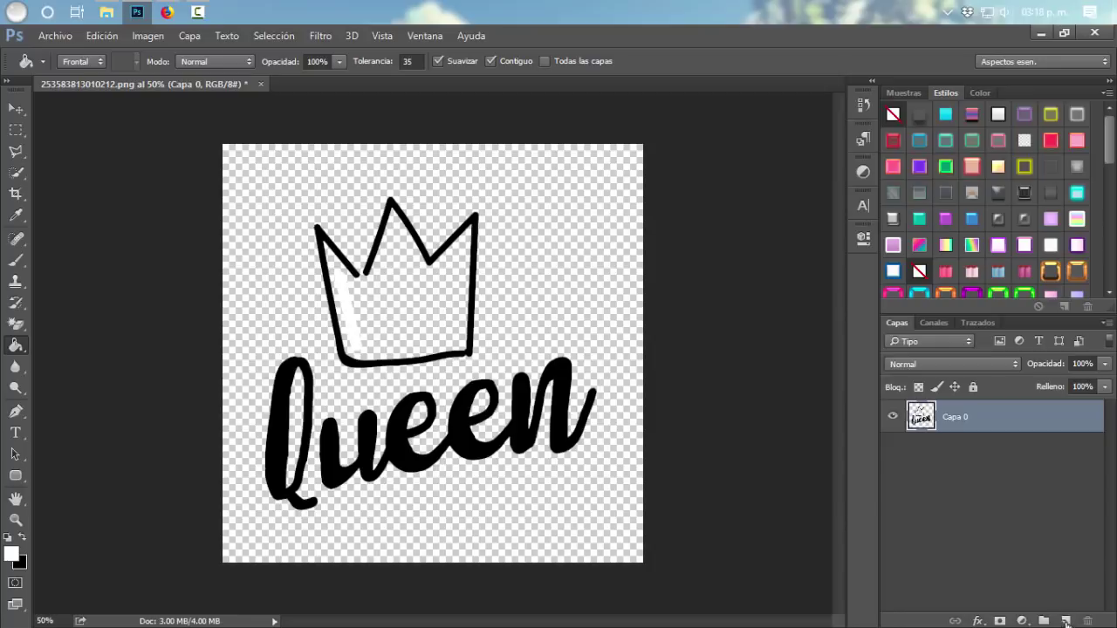
{"action": "left_click", "coordinate": [1065, 620]}
Step: Merge a white layer under Capa 0, then magic-erase the white to transparency
{"action": "left_click", "coordinate": [543, 296]}
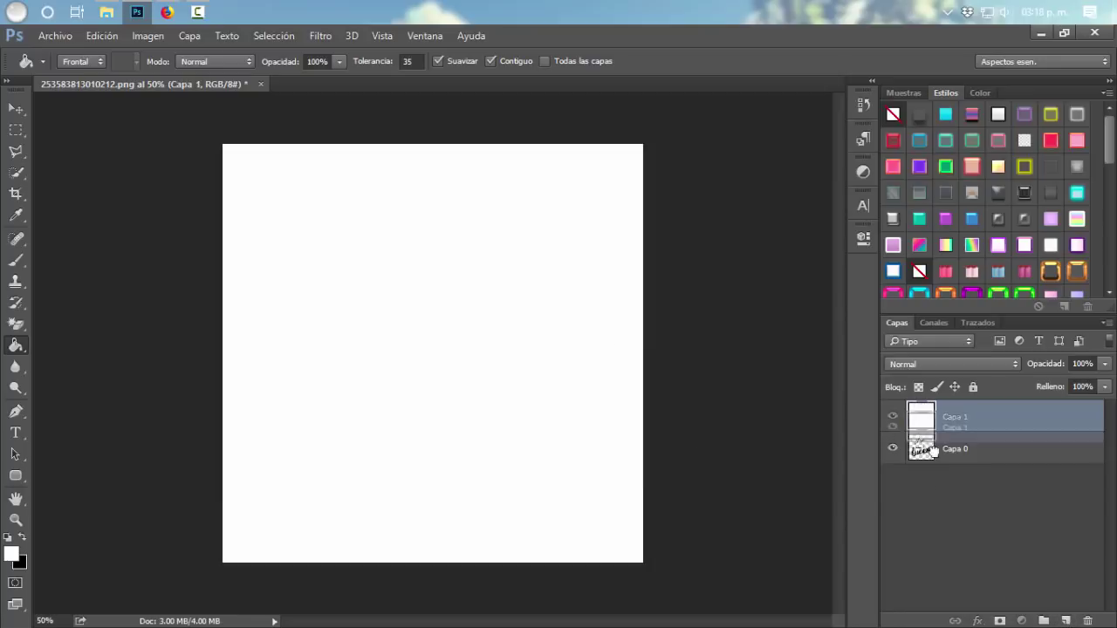
{"action": "left_click_drag", "start_coordinate": [927, 419], "coordinate": [942, 493]}
{"action": "left_click", "coordinate": [968, 421], "text": "shift"}
{"action": "key", "text": "ctrl+e"}
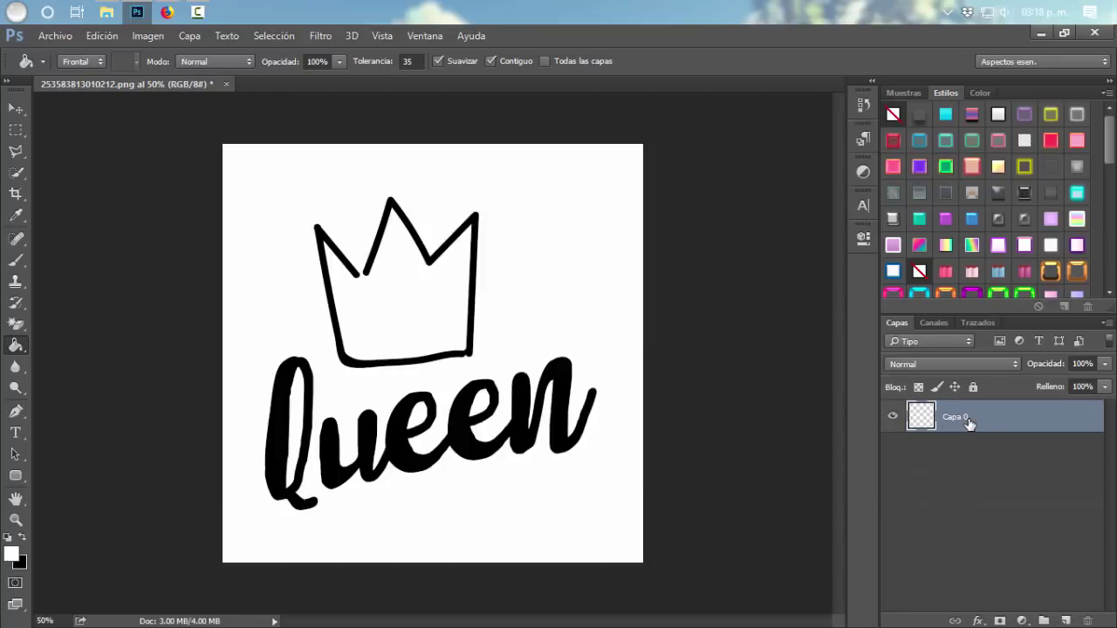
{"action": "left_click", "coordinate": [16, 324]}
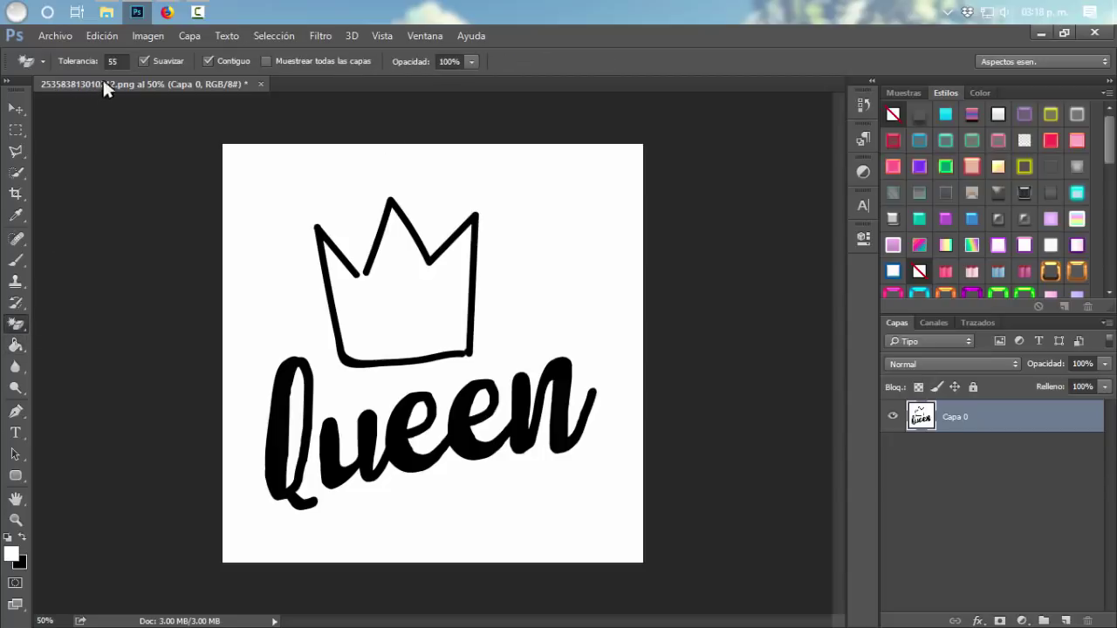
{"action": "left_click", "coordinate": [551, 221]}
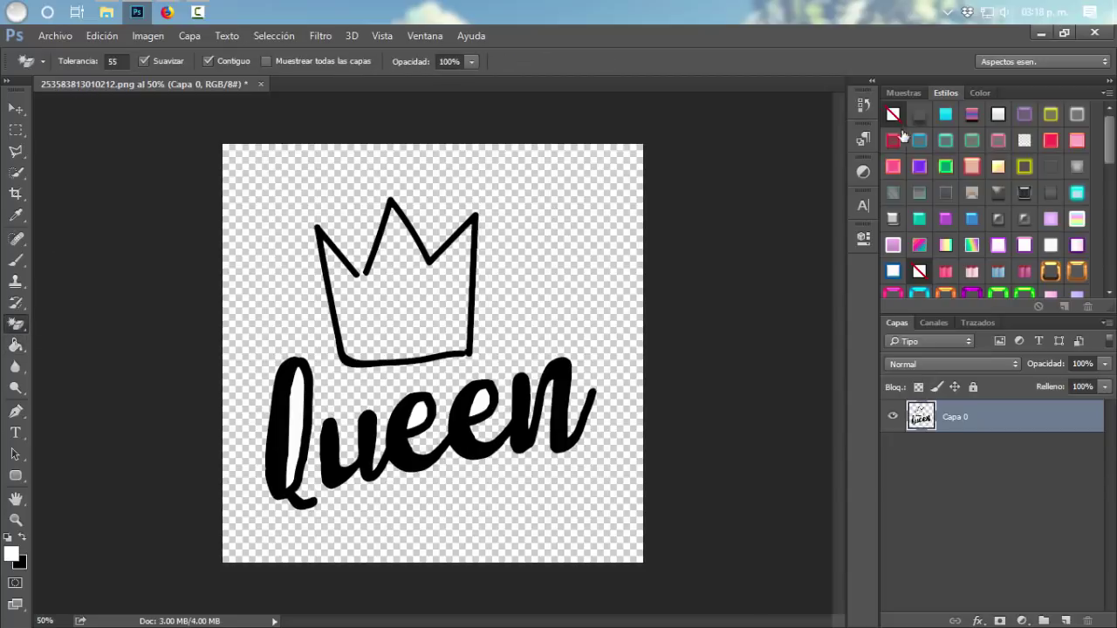
Step: Try a yellow neon style on the lettering, remove it, and select the Move tool
{"action": "left_click", "coordinate": [1023, 166]}
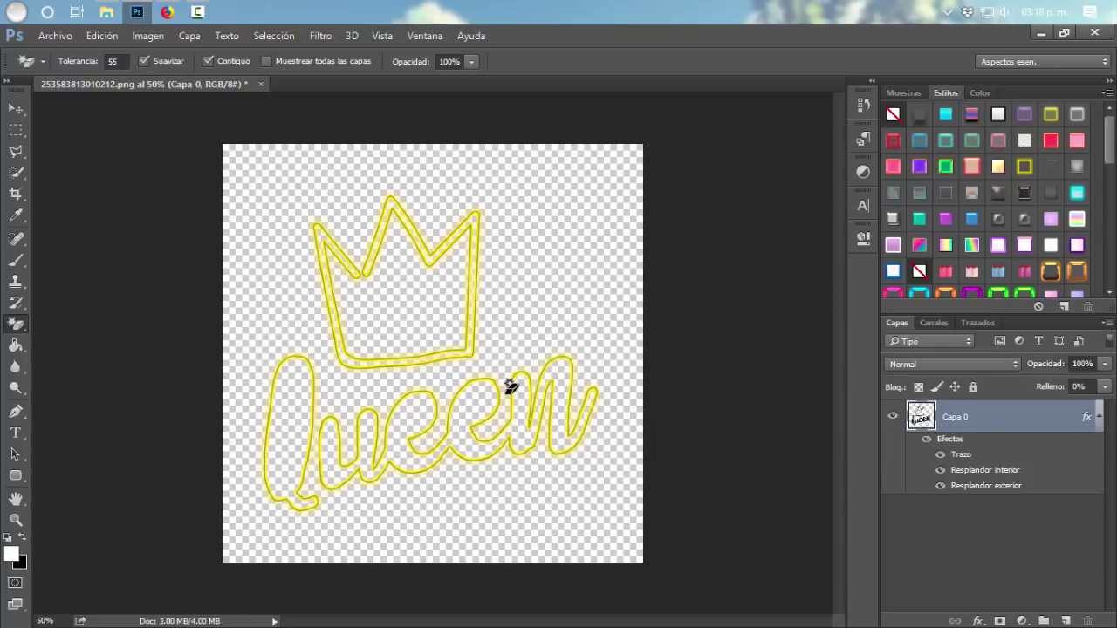
{"action": "key", "text": "ctrl+z"}
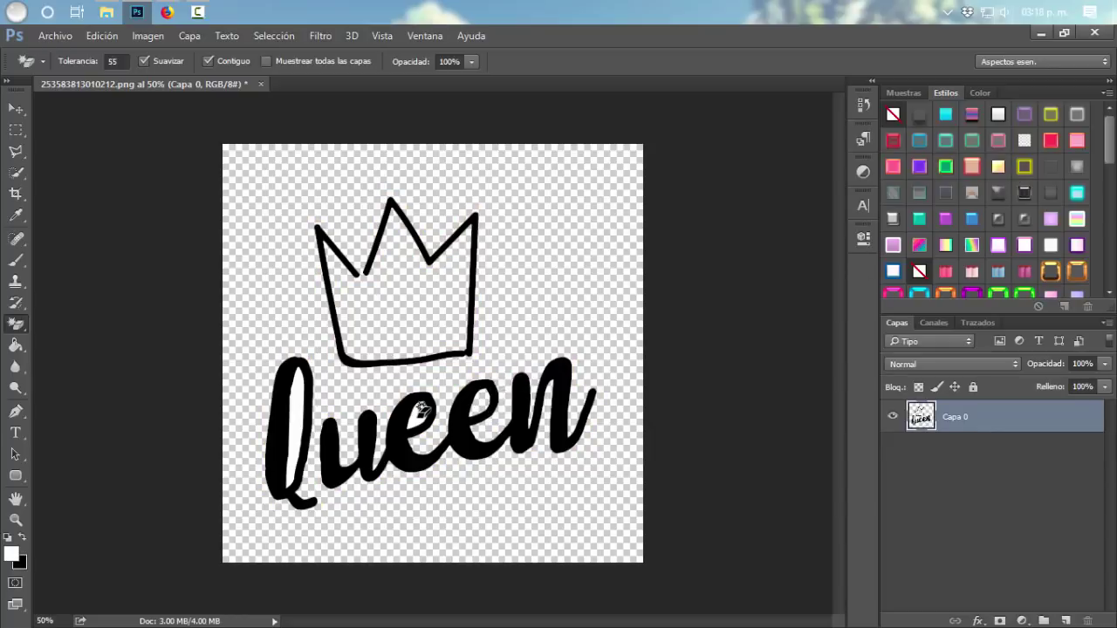
{"action": "left_click", "coordinate": [1024, 164]}
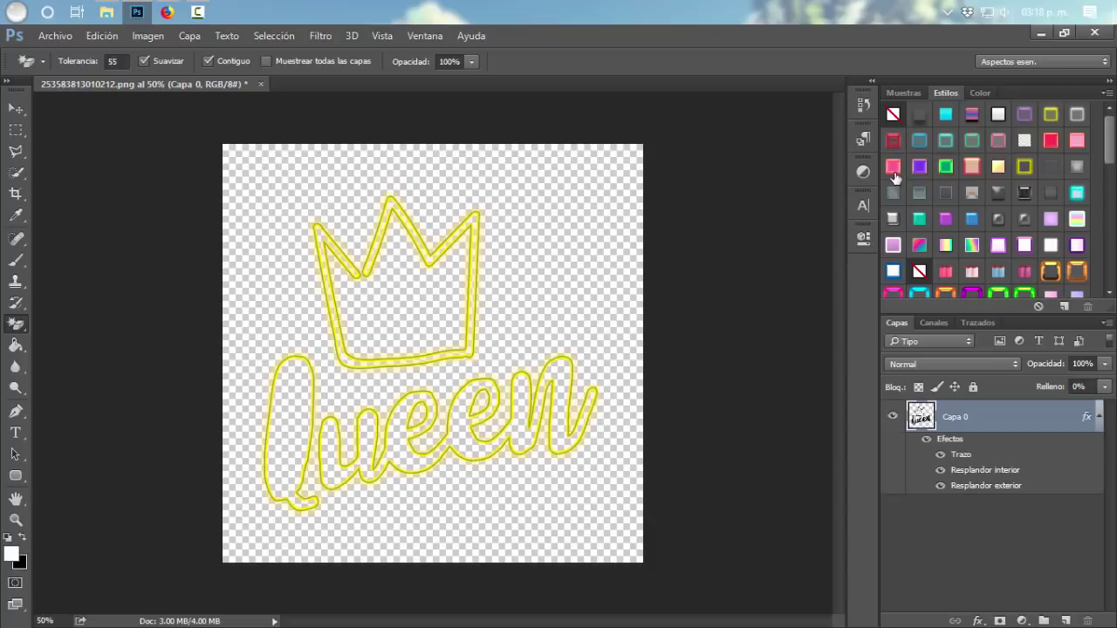
{"action": "left_click", "coordinate": [892, 115]}
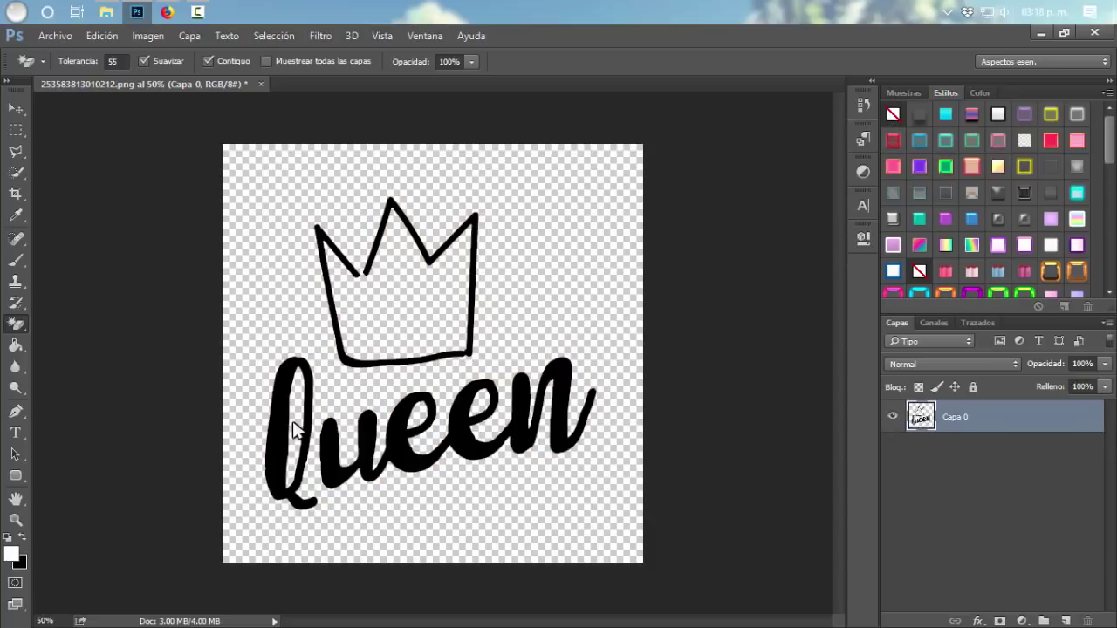
{"action": "left_click", "coordinate": [1019, 167]}
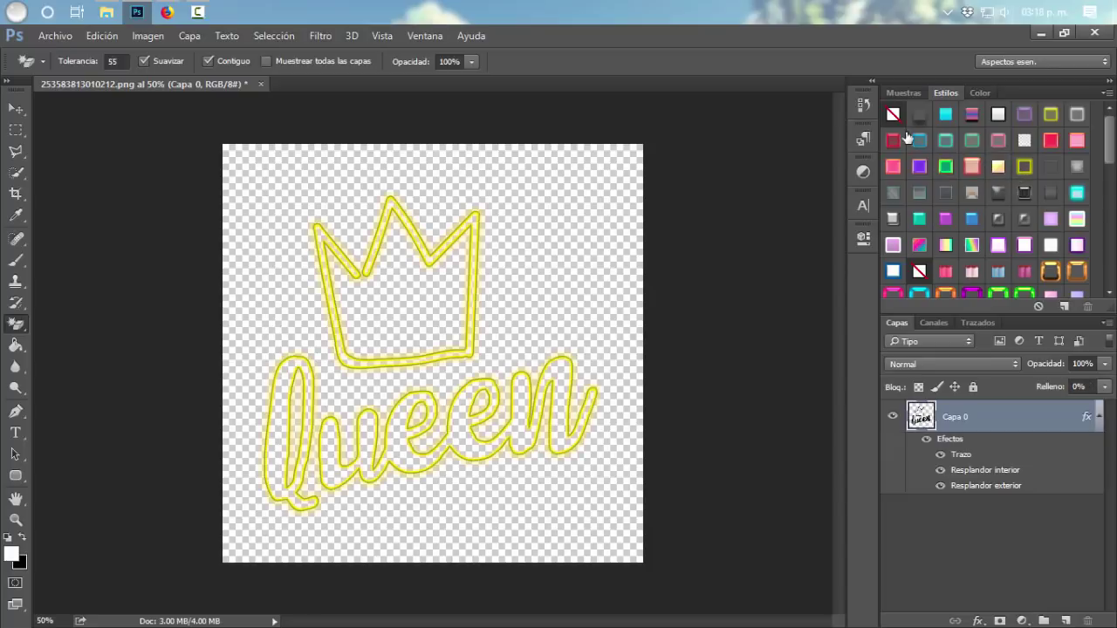
{"action": "left_click", "coordinate": [892, 115]}
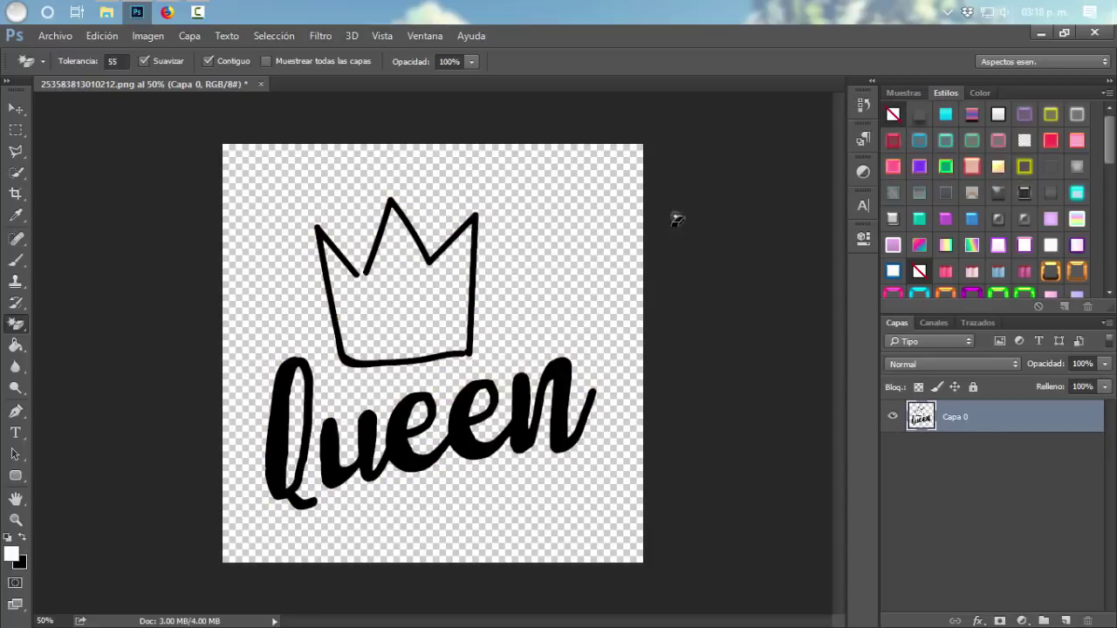
{"action": "left_click", "coordinate": [15, 108]}
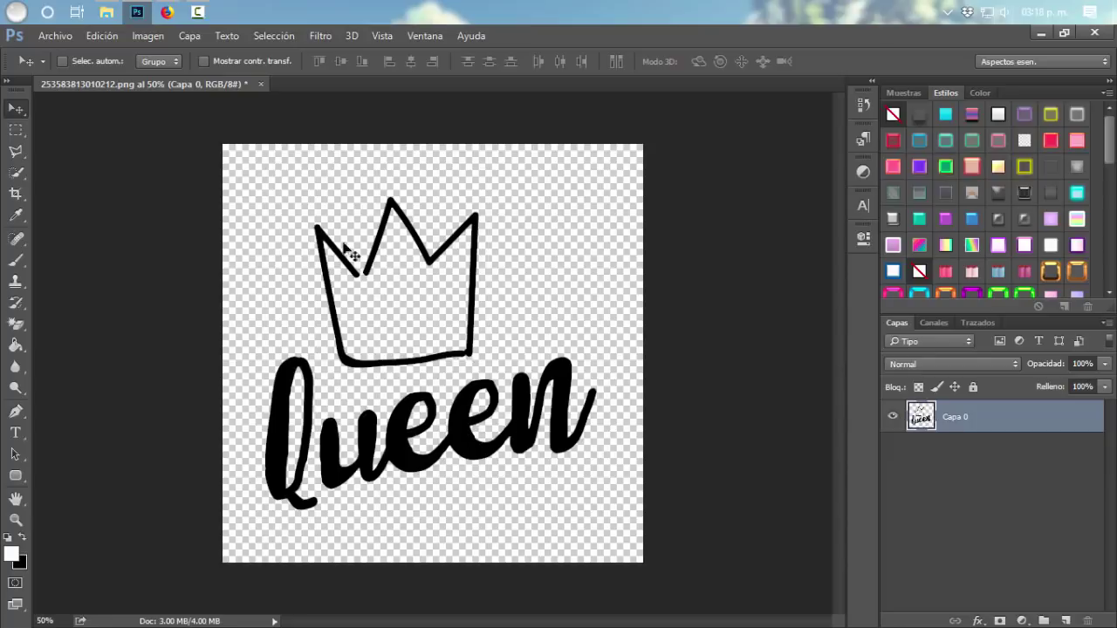
Step: Place the yellow QUEEN crown image from the resources folder and enlarge it to about double size
{"action": "left_click", "coordinate": [105, 12]}
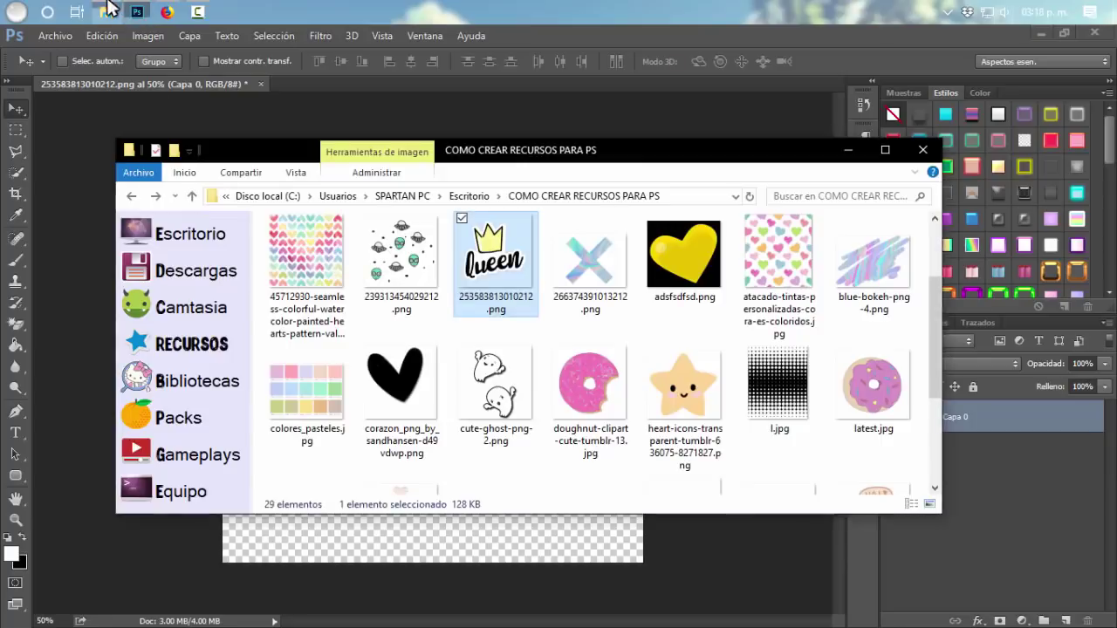
{"action": "scroll", "coordinate": [782, 397], "scroll_direction": "down", "scroll_amount": 3}
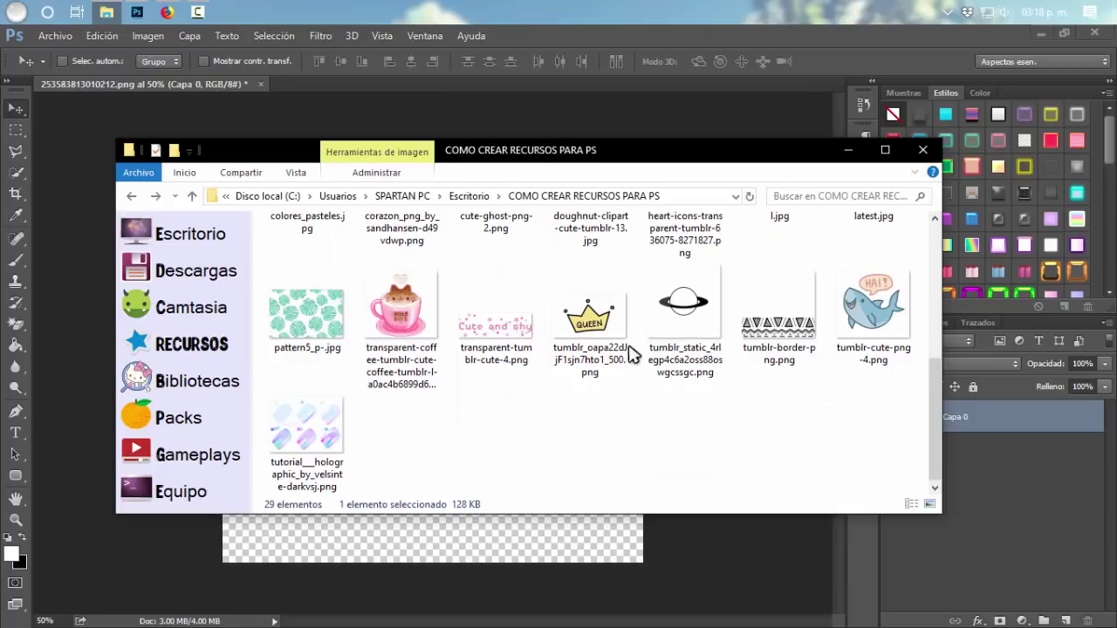
{"action": "left_click_drag", "start_coordinate": [589, 319], "coordinate": [555, 460]}
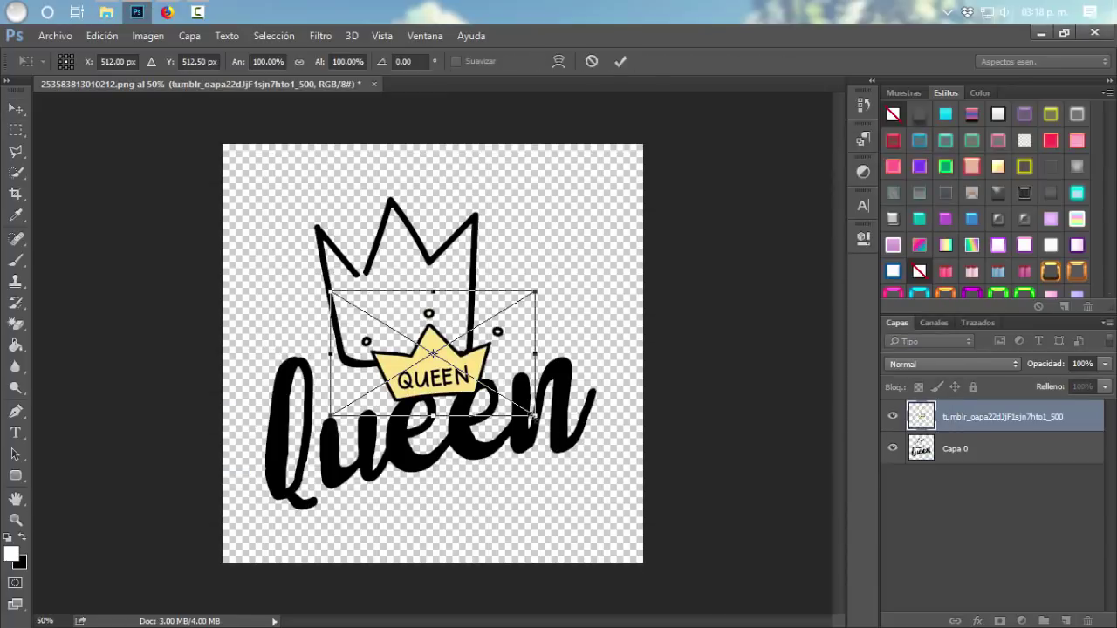
{"action": "left_click_drag", "start_coordinate": [534, 417], "coordinate": [611, 518]}
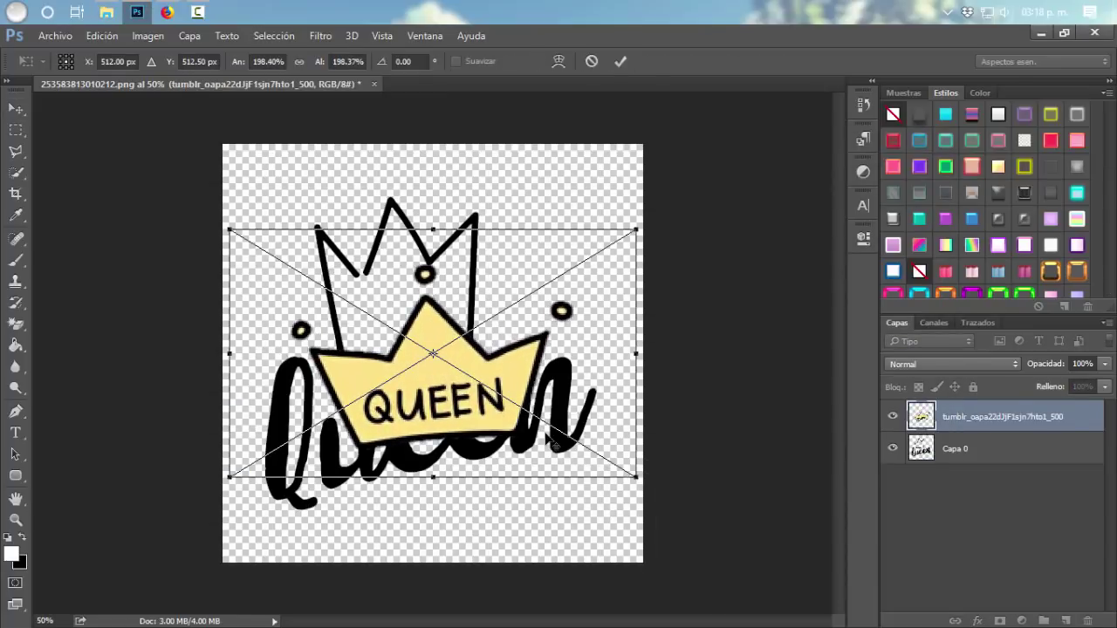
{"action": "key", "text": "Return"}
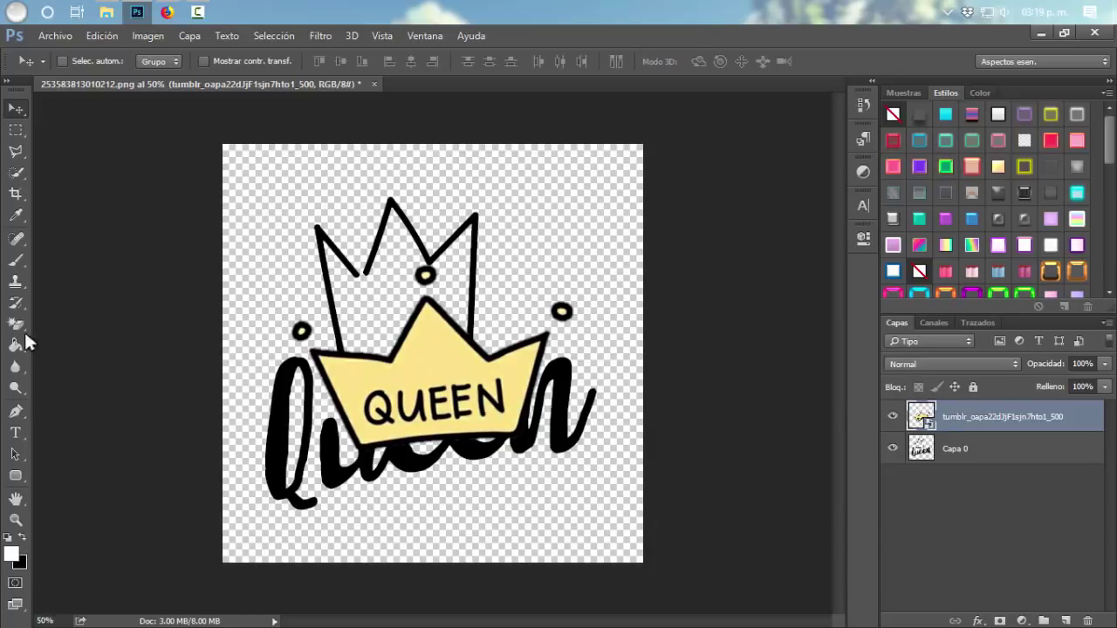
Step: Hide the Queen lettering, rasterize the crown, erase its yellow fills, and apply a yellow neon glow
{"action": "left_click", "coordinate": [20, 326]}
{"action": "left_click", "coordinate": [894, 449]}
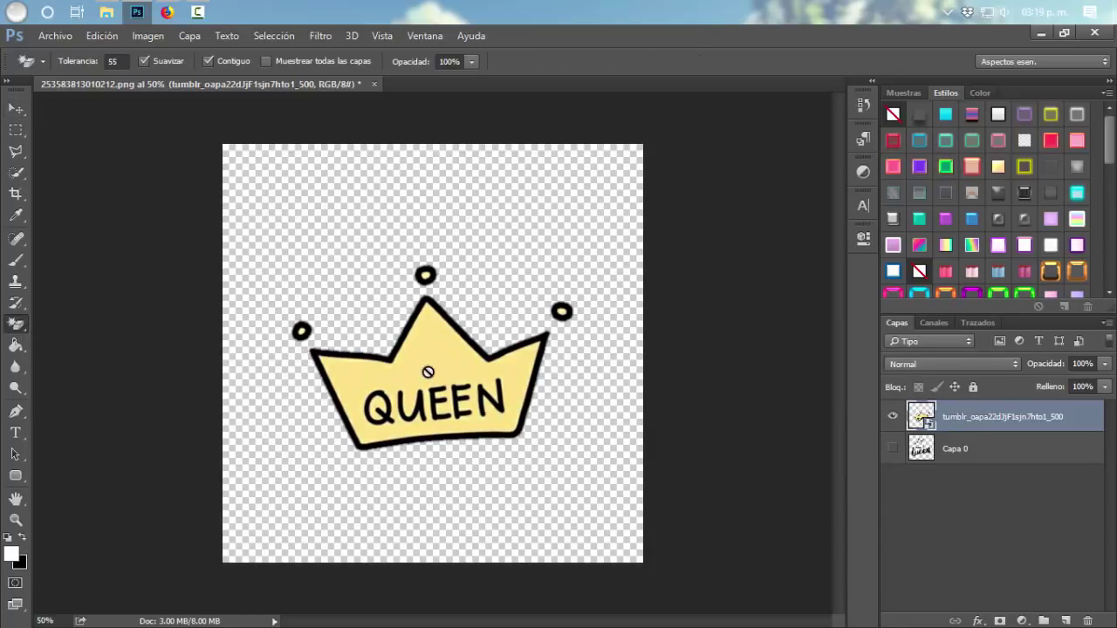
{"action": "left_click", "coordinate": [427, 371]}
{"action": "key", "text": "Return"}
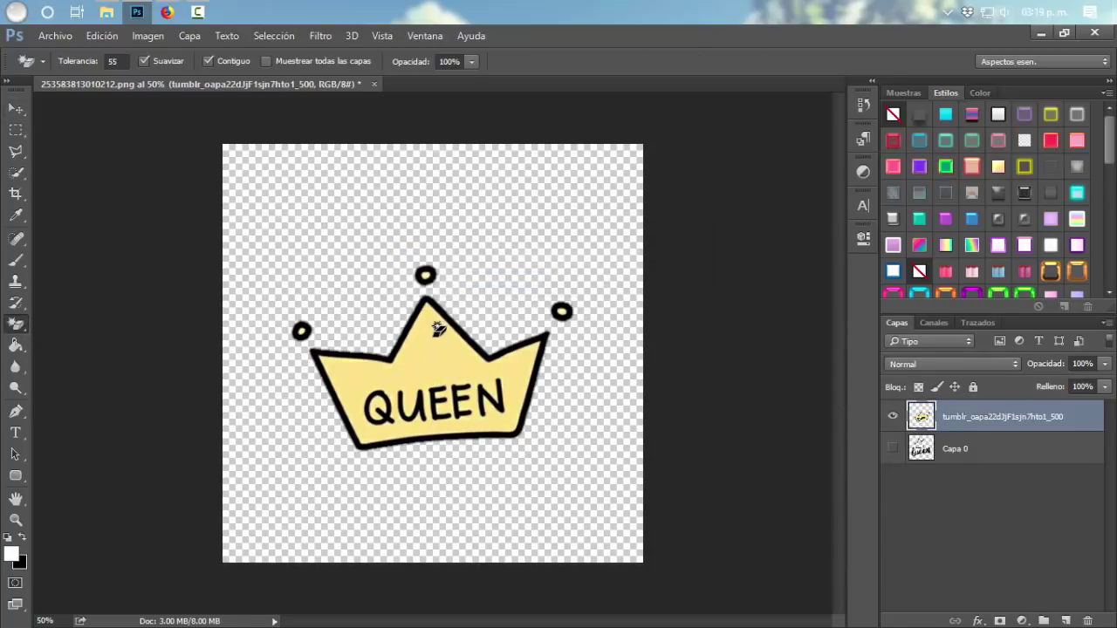
{"action": "left_click", "coordinate": [438, 329]}
{"action": "left_click", "coordinate": [425, 274]}
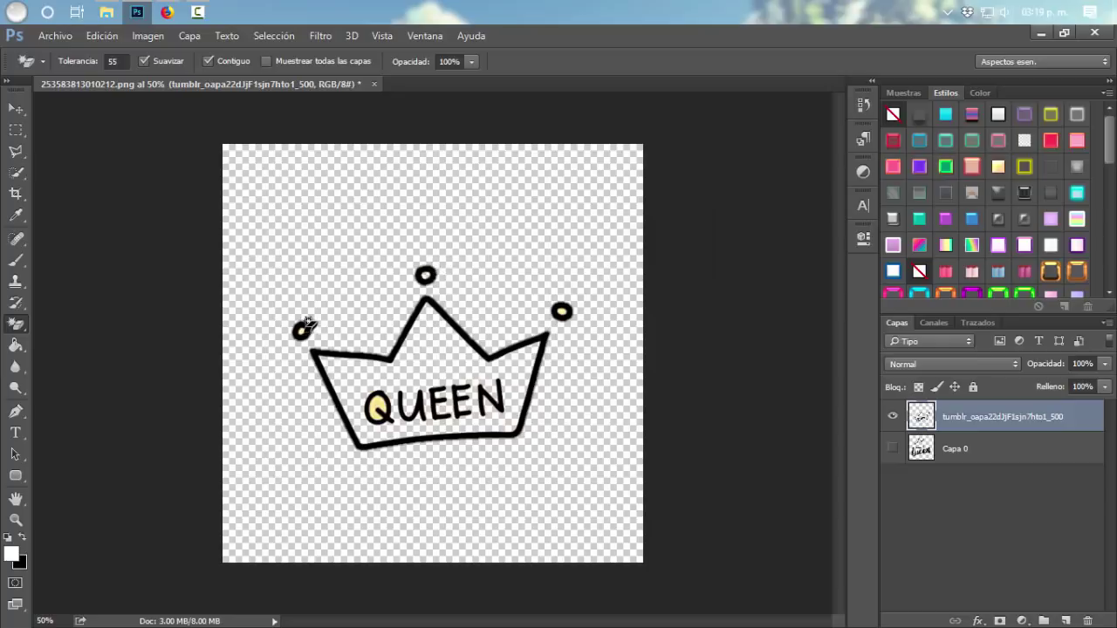
{"action": "left_click", "coordinate": [562, 308]}
{"action": "left_click", "coordinate": [1024, 167]}
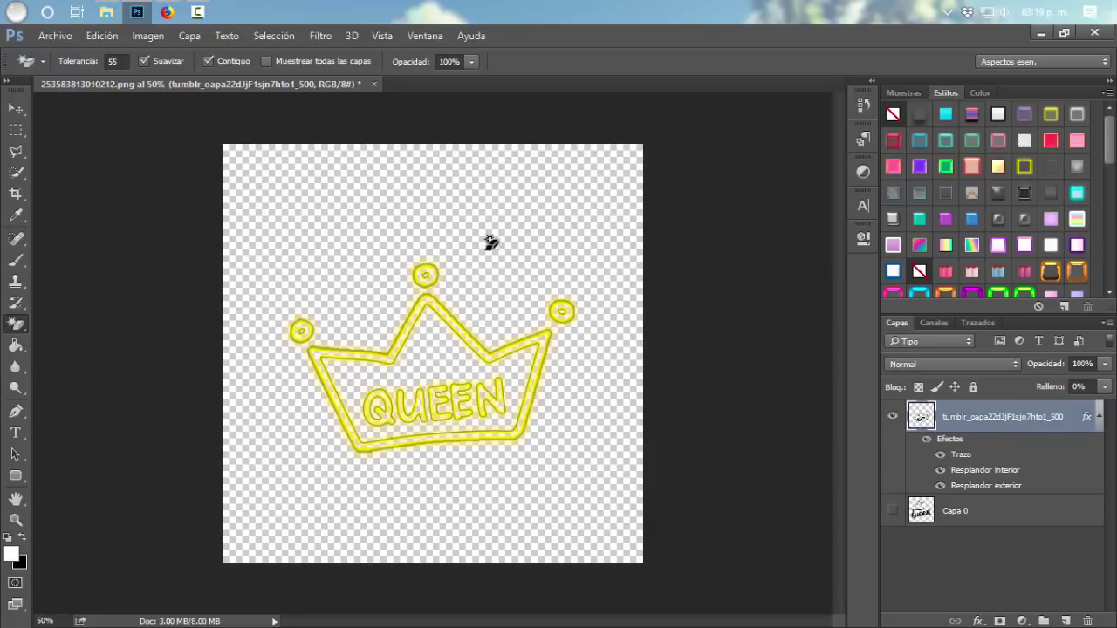
Step: Stamp three hearts around the crown with the heart brush
{"action": "left_click", "coordinate": [15, 259]}
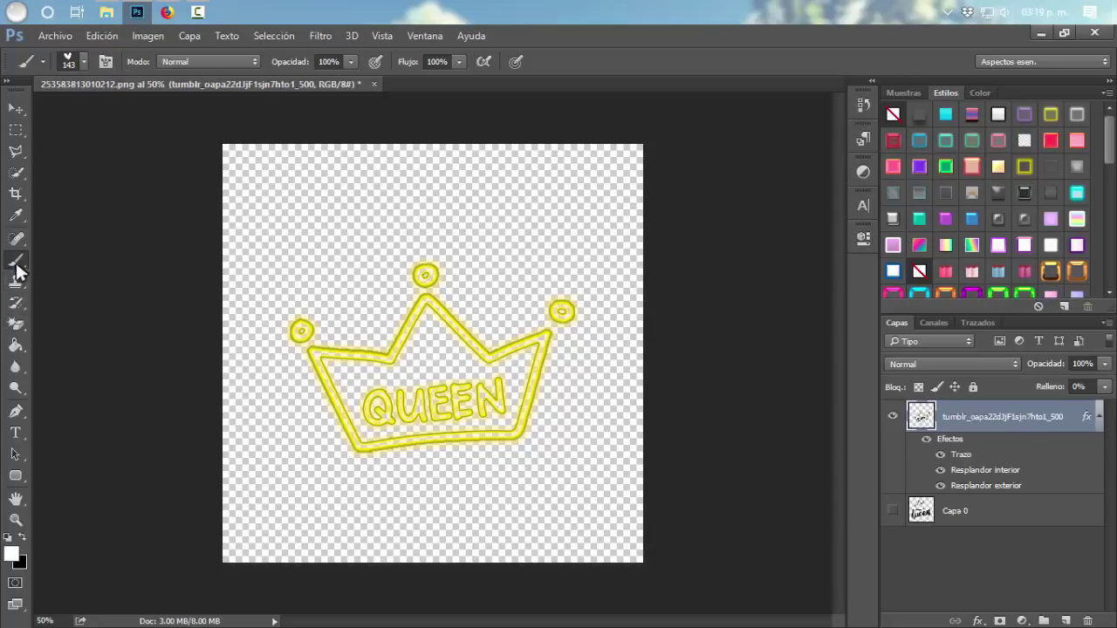
{"action": "left_click", "coordinate": [259, 440]}
{"action": "left_click", "coordinate": [373, 521]}
{"action": "left_click", "coordinate": [543, 495]}
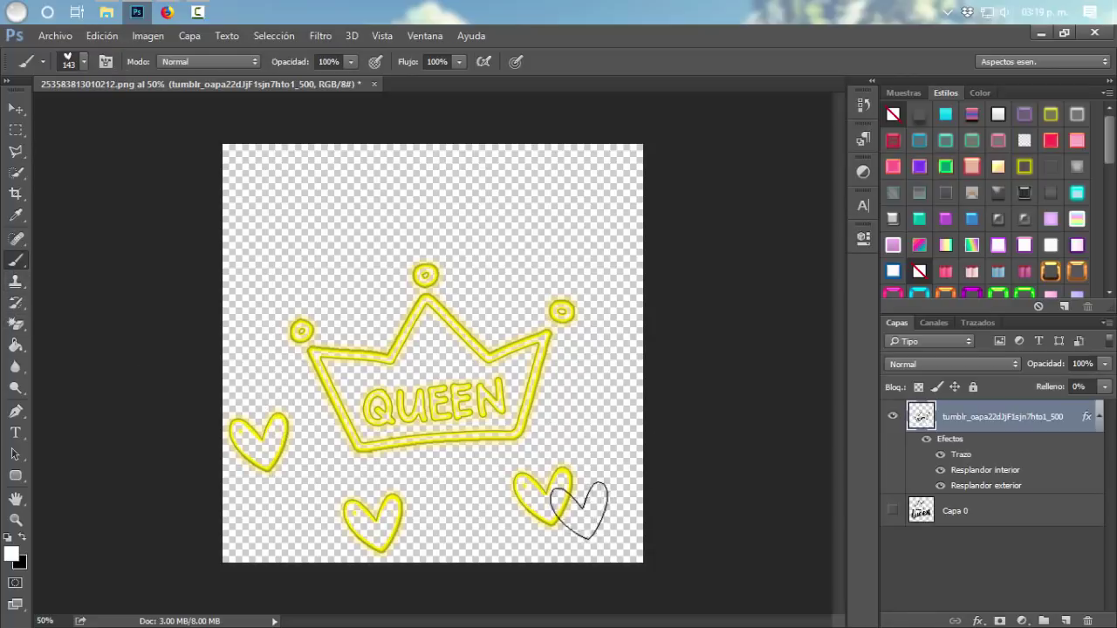
Step: Erase the left heart with the regular freehand Eraser
{"action": "left_click", "coordinate": [16, 323]}
{"action": "key", "text": "shift+e"}
{"action": "mouse_move", "coordinate": [253, 423]}
{"action": "left_mouse_down"}
{"action": "mouse_move", "coordinate": [262, 457]}
{"action": "mouse_move", "coordinate": [232, 451]}
{"action": "mouse_move", "coordinate": [265, 456]}
{"action": "mouse_move", "coordinate": [242, 494]}
{"action": "mouse_move", "coordinate": [314, 520]}
{"action": "mouse_move", "coordinate": [421, 531]}
{"action": "mouse_move", "coordinate": [322, 533]}
{"action": "mouse_move", "coordinate": [321, 579]}
{"action": "mouse_move", "coordinate": [523, 504]}
{"action": "mouse_move", "coordinate": [489, 504]}
{"action": "left_mouse_up"}
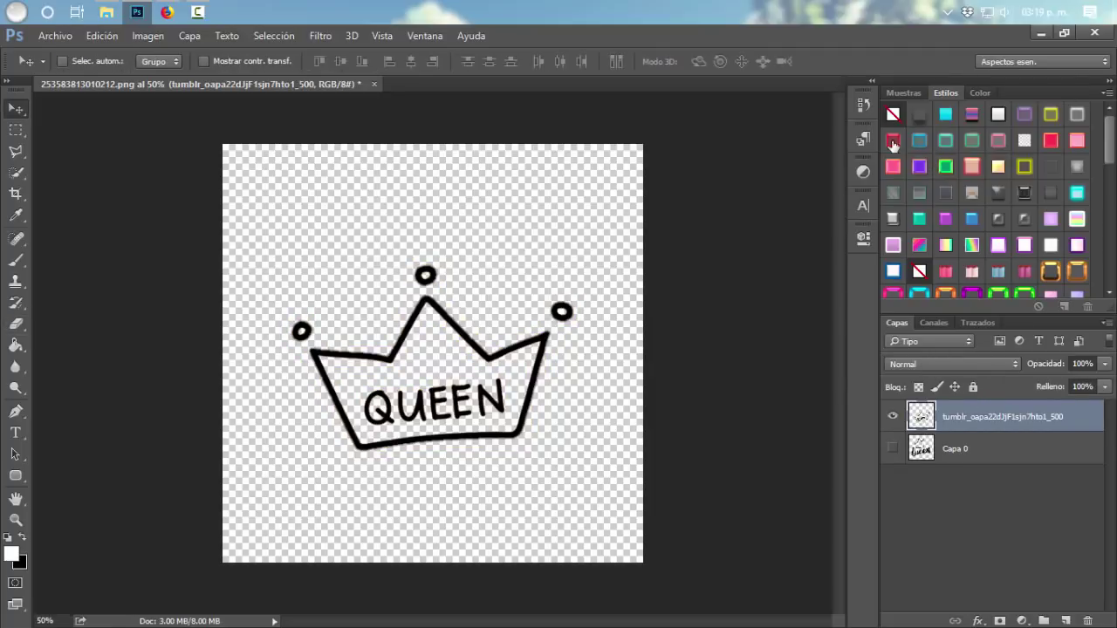
Step: Hide the crown layer, show and select the black Queen lettering, and nudge it slightly left
{"action": "left_click", "coordinate": [892, 417]}
{"action": "left_click", "coordinate": [891, 448]}
{"action": "left_click", "coordinate": [923, 447]}
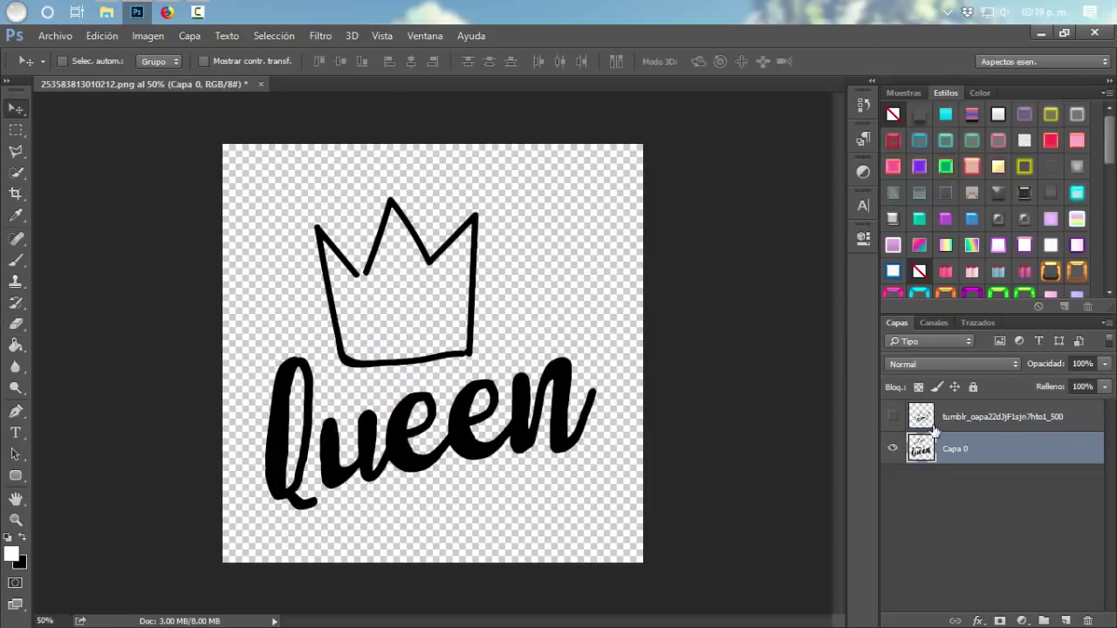
{"action": "key", "text": "ctrl+t"}
{"action": "left_click_drag", "start_coordinate": [521, 406], "coordinate": [509, 405]}
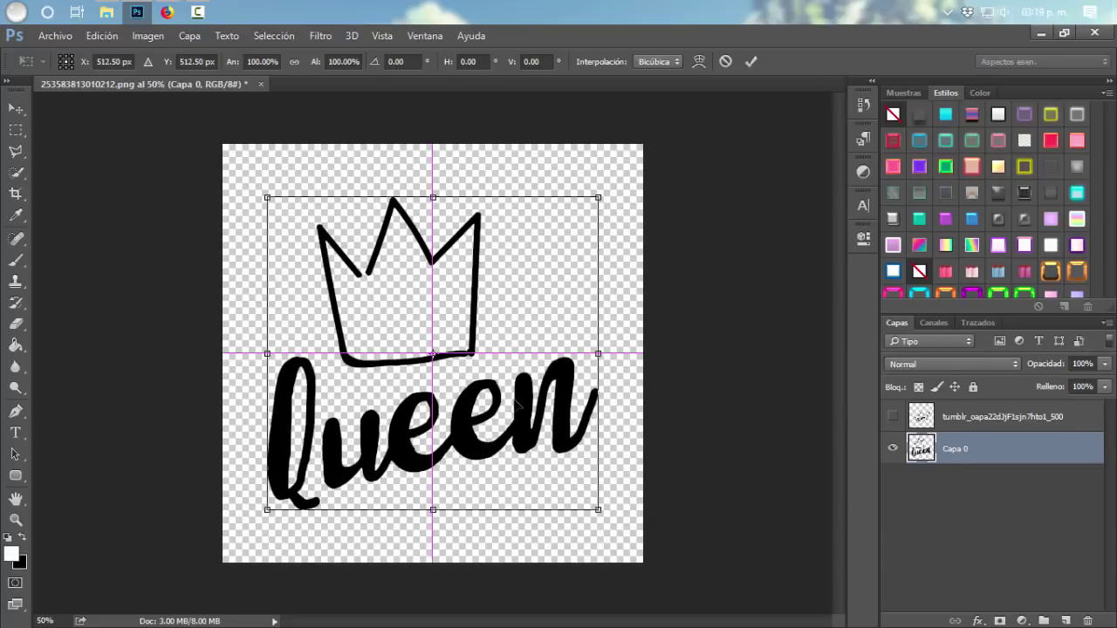
{"action": "key", "text": "Return"}
Step: Crop the canvas tightly around the Queen artwork
{"action": "left_click", "coordinate": [109, 41]}
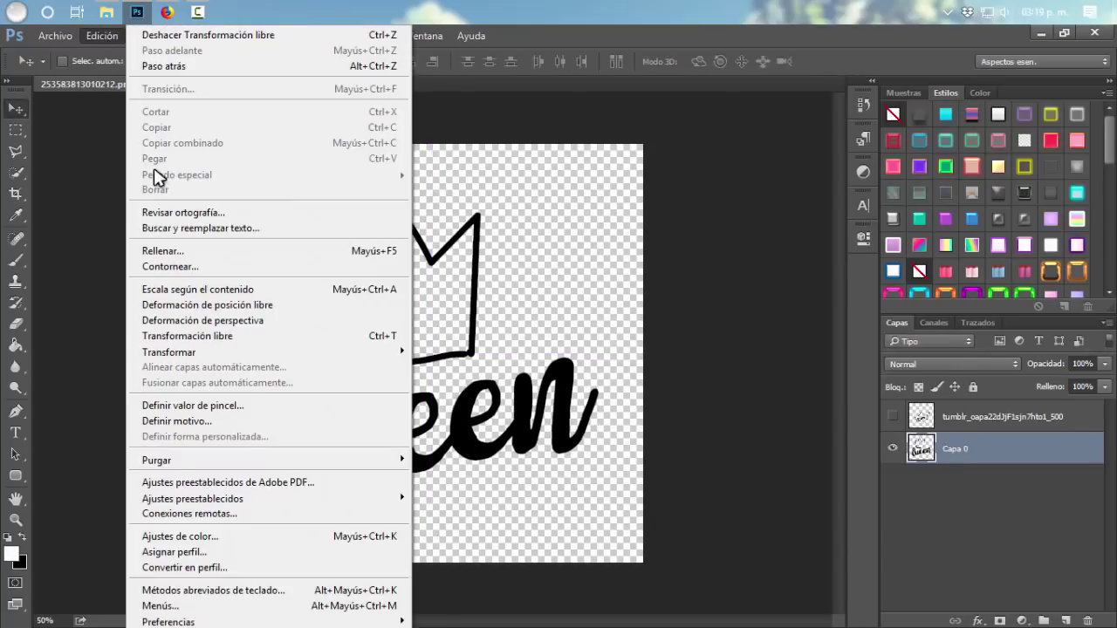
{"action": "left_click", "coordinate": [620, 212]}
{"action": "left_click", "coordinate": [16, 193]}
{"action": "left_click", "coordinate": [643, 157]}
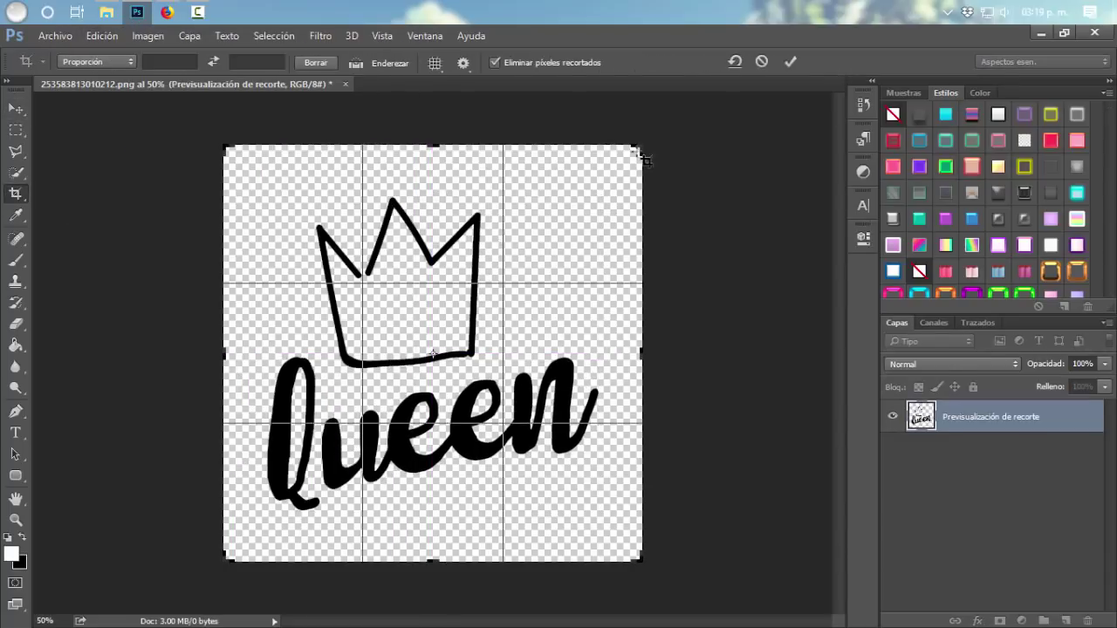
{"action": "left_click_drag", "start_coordinate": [640, 146], "coordinate": [609, 185]}
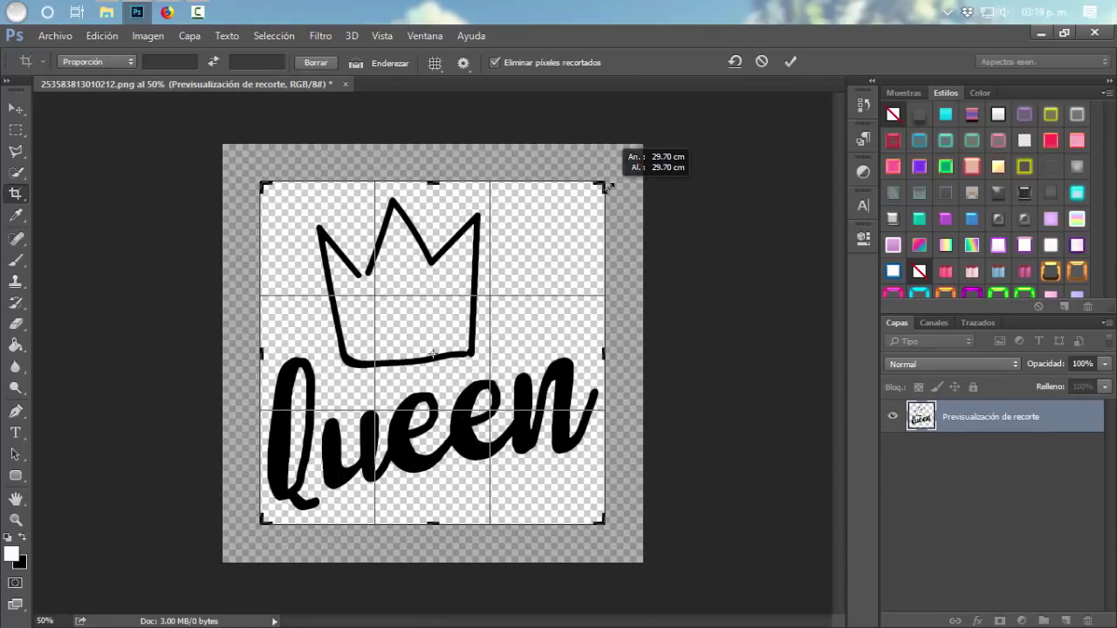
{"action": "key", "text": "Return"}
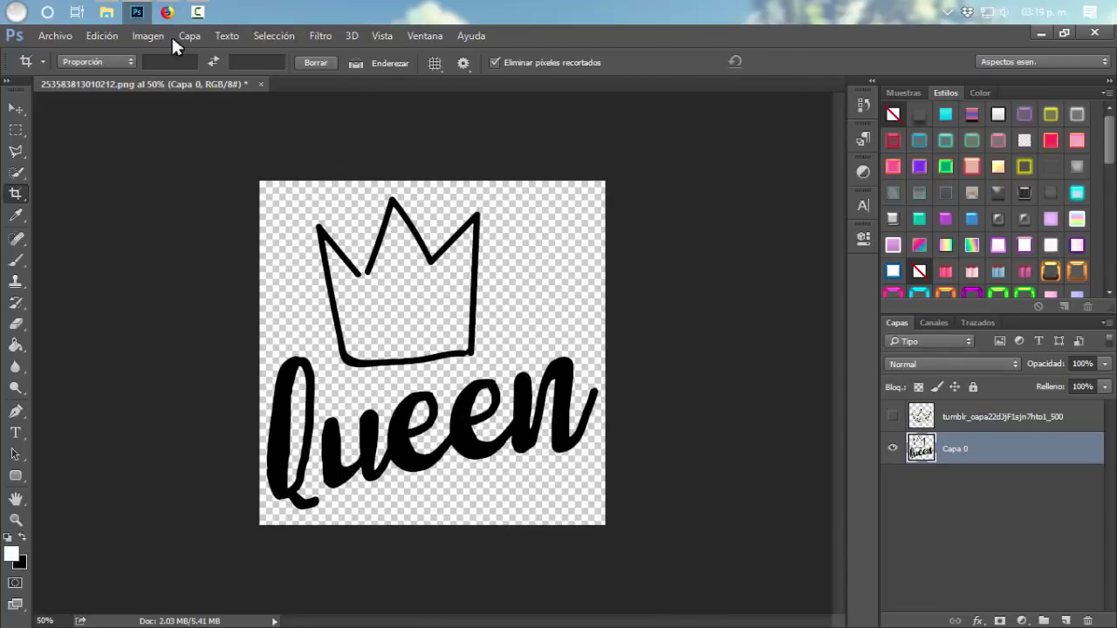
Step: Define the cropped artwork as a new brush named 'queen'
{"action": "left_click", "coordinate": [90, 35]}
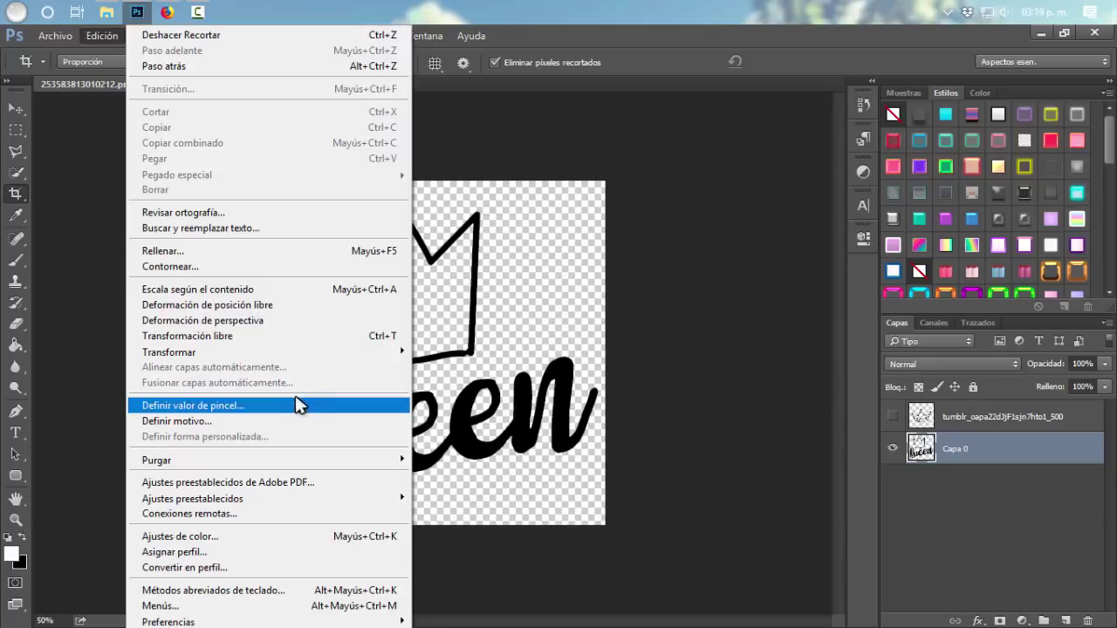
{"action": "left_click", "coordinate": [219, 410]}
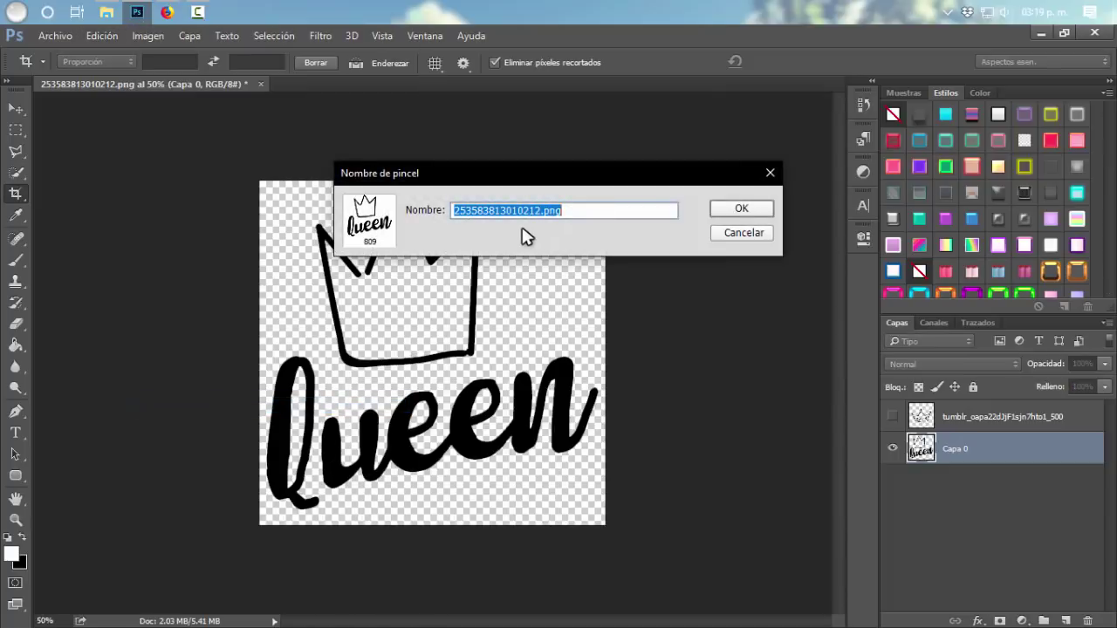
{"action": "type", "text": "queen"}
{"action": "left_click", "coordinate": [741, 209]}
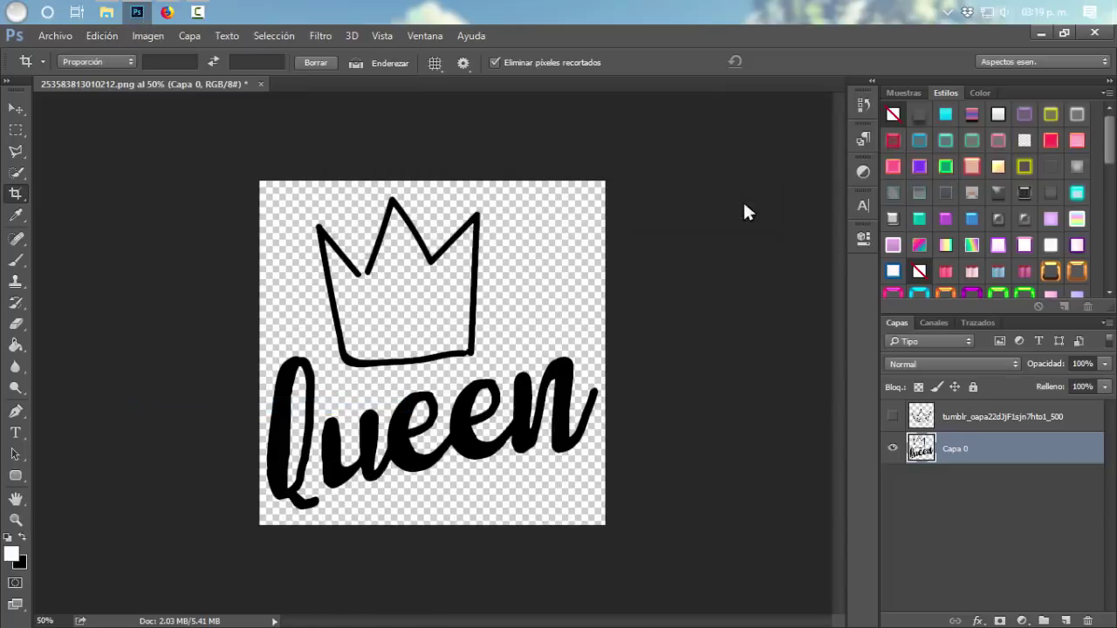
{"action": "key", "text": "b"}
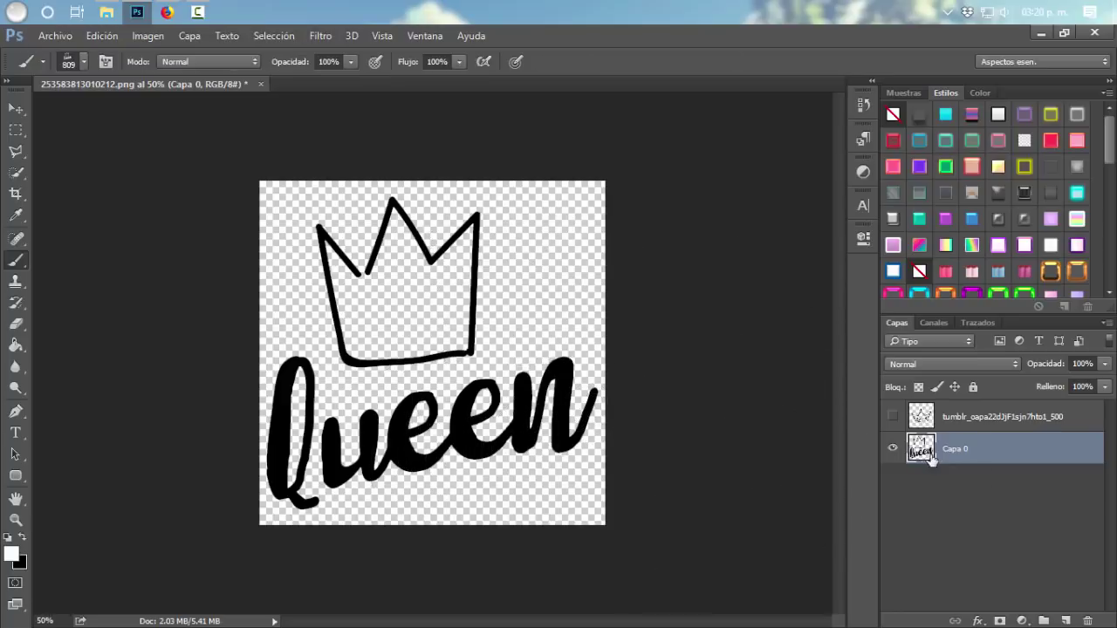
Step: On a new layer with the Queen artwork hidden, stamp the queen brush once in light green
{"action": "left_click", "coordinate": [1065, 621]}
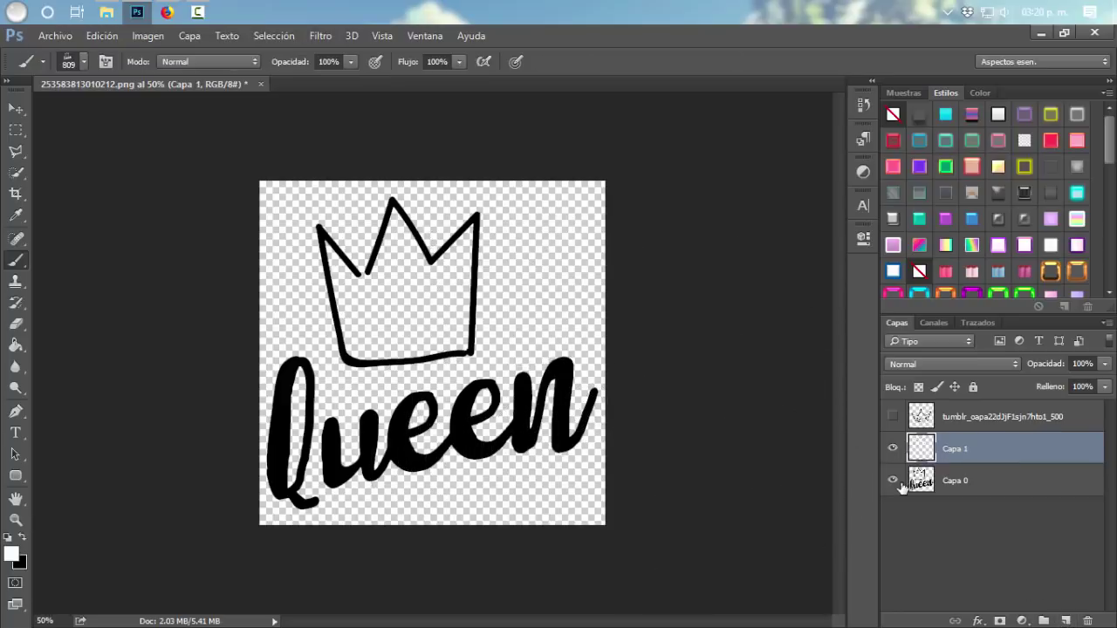
{"action": "left_click", "coordinate": [892, 480]}
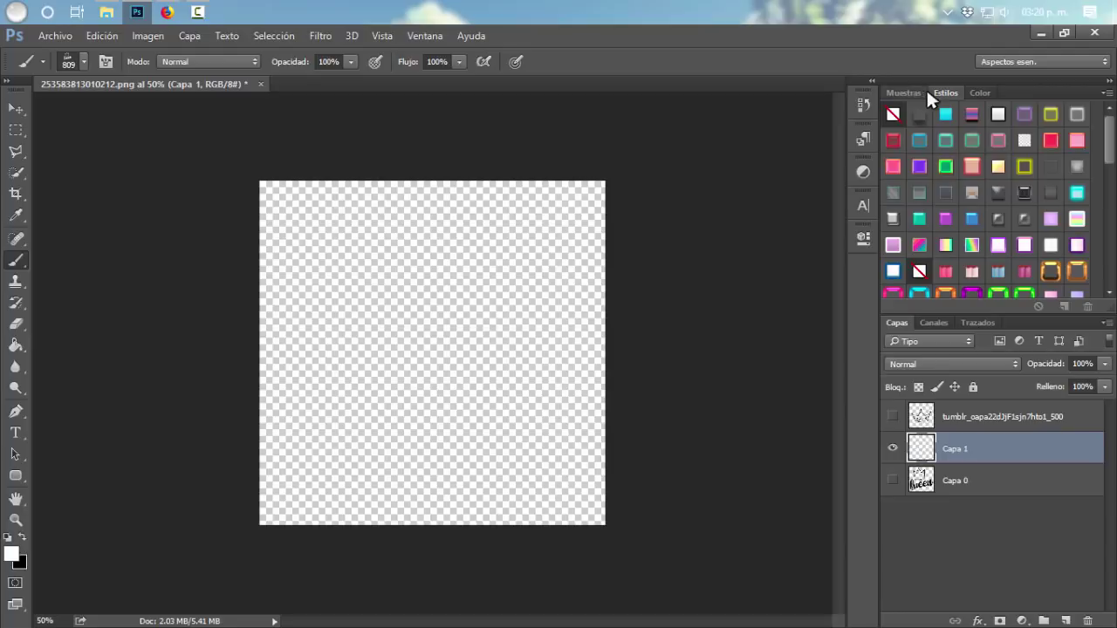
{"action": "left_click", "coordinate": [903, 92]}
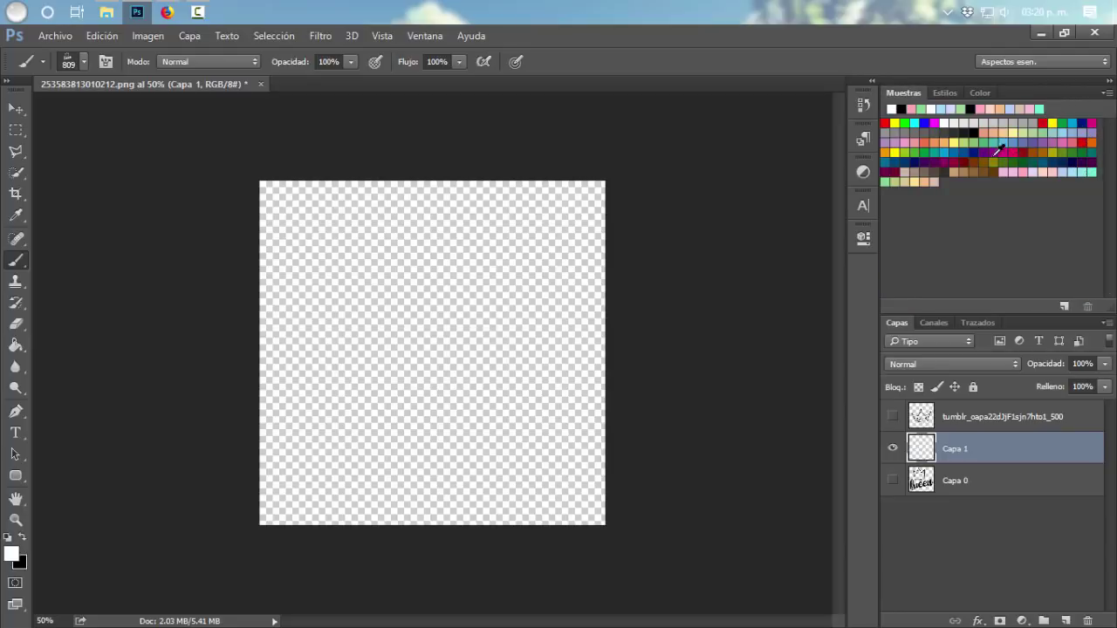
{"action": "left_click", "coordinate": [887, 182]}
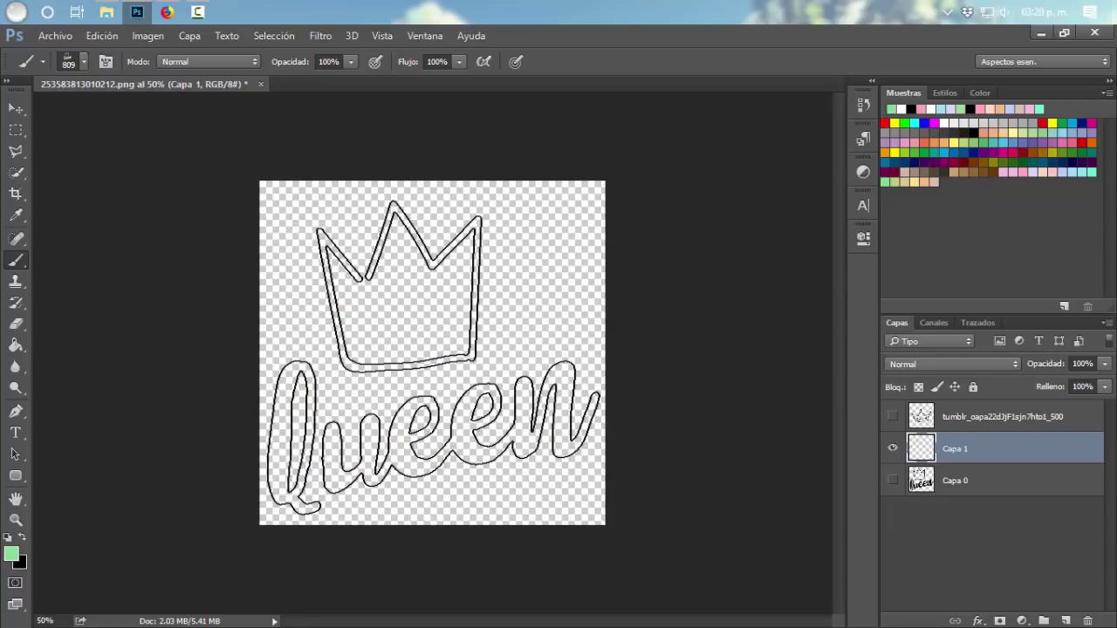
{"action": "left_click", "coordinate": [436, 357]}
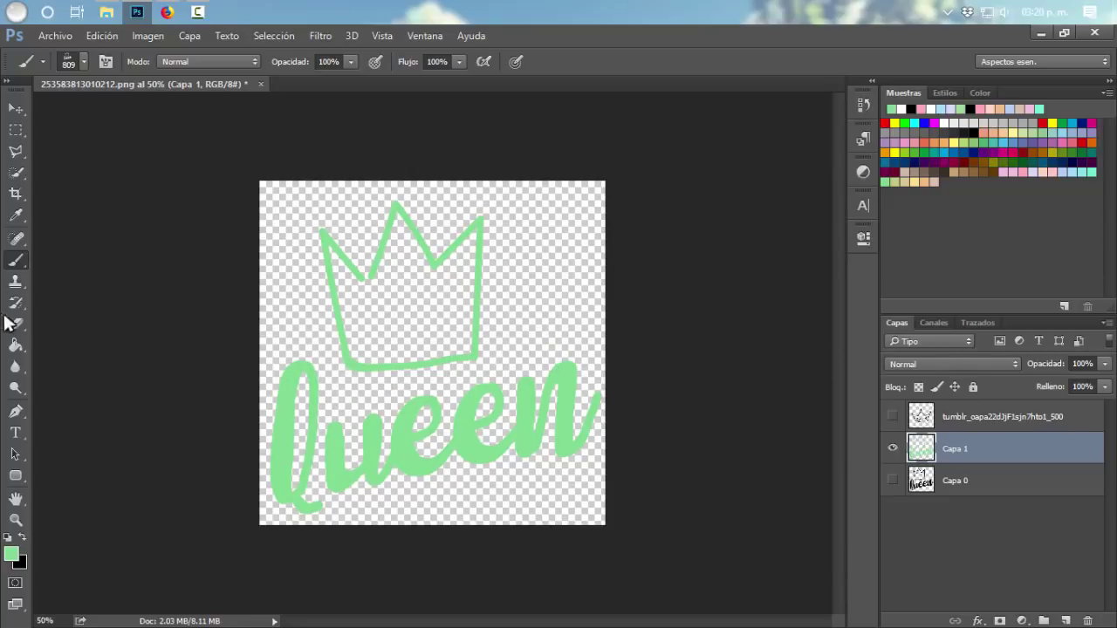
Step: Switch to the regular Brush tool and select the hard round brush preset
{"action": "right_click", "coordinate": [18, 253]}
{"action": "left_click", "coordinate": [52, 257]}
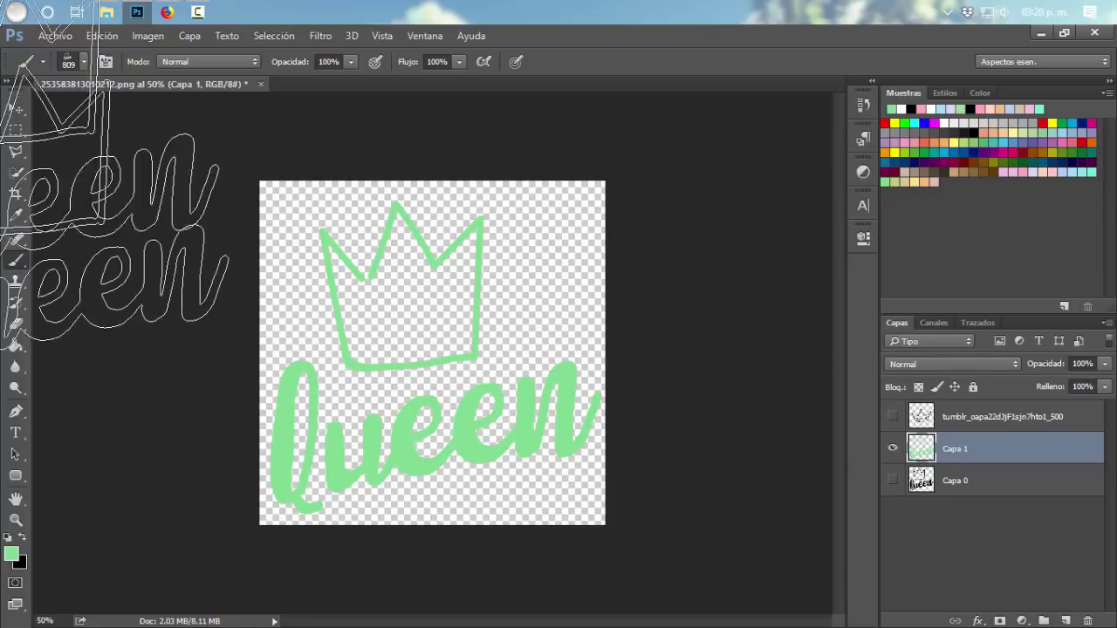
{"action": "left_click", "coordinate": [83, 62]}
{"action": "scroll", "coordinate": [250, 344], "scroll_direction": "down", "scroll_amount": 5}
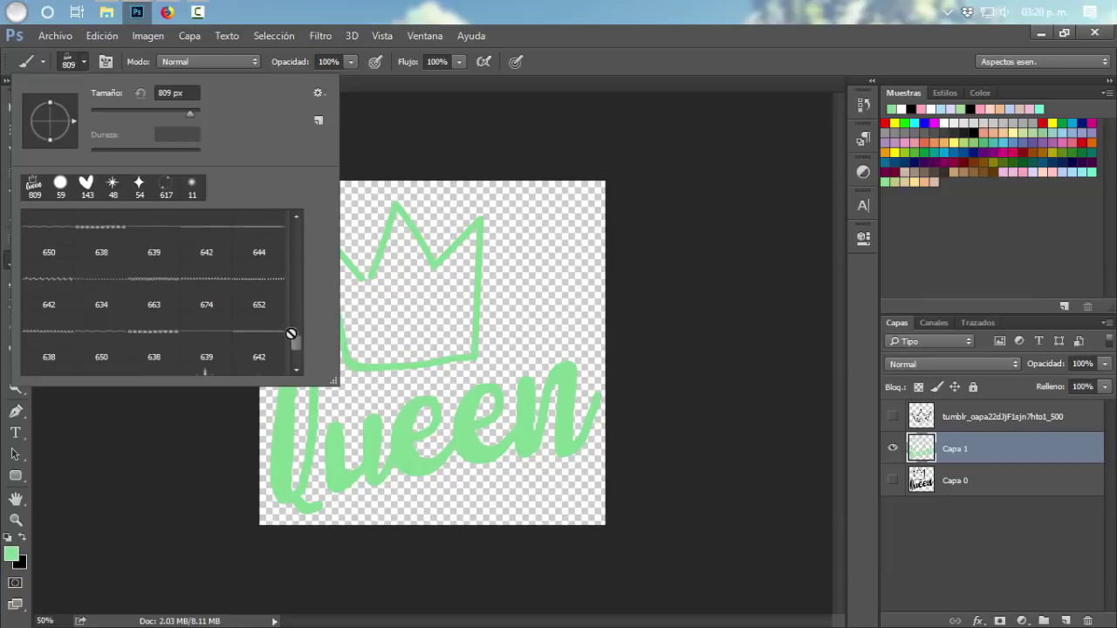
{"action": "scroll", "coordinate": [295, 247], "scroll_direction": "up", "scroll_amount": 5}
{"action": "left_click", "coordinate": [100, 231]}
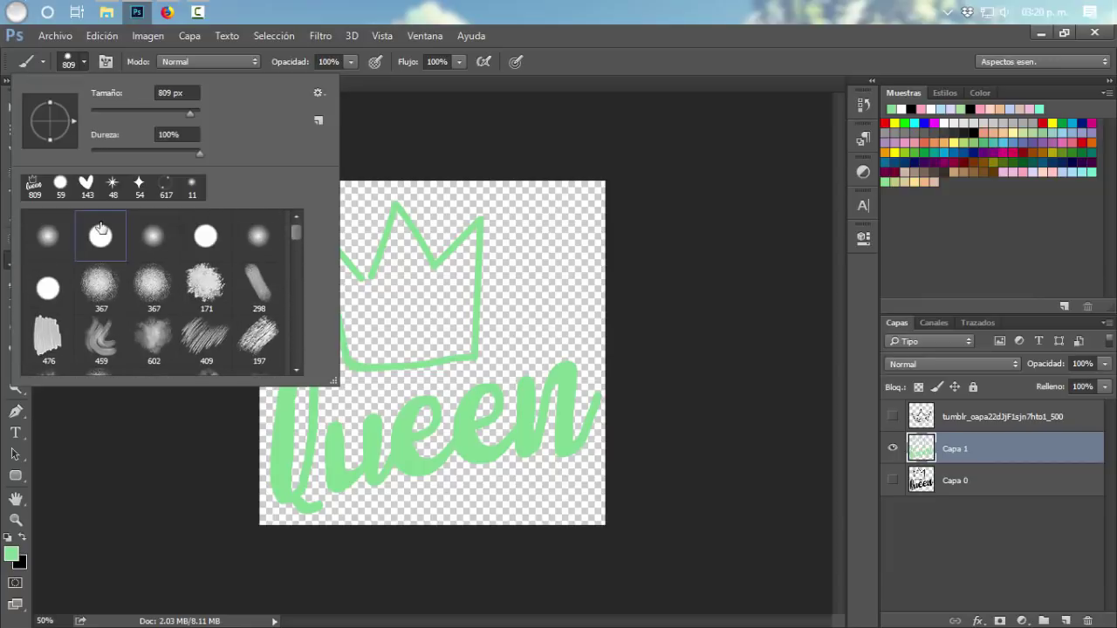
{"action": "left_click", "coordinate": [643, 63]}
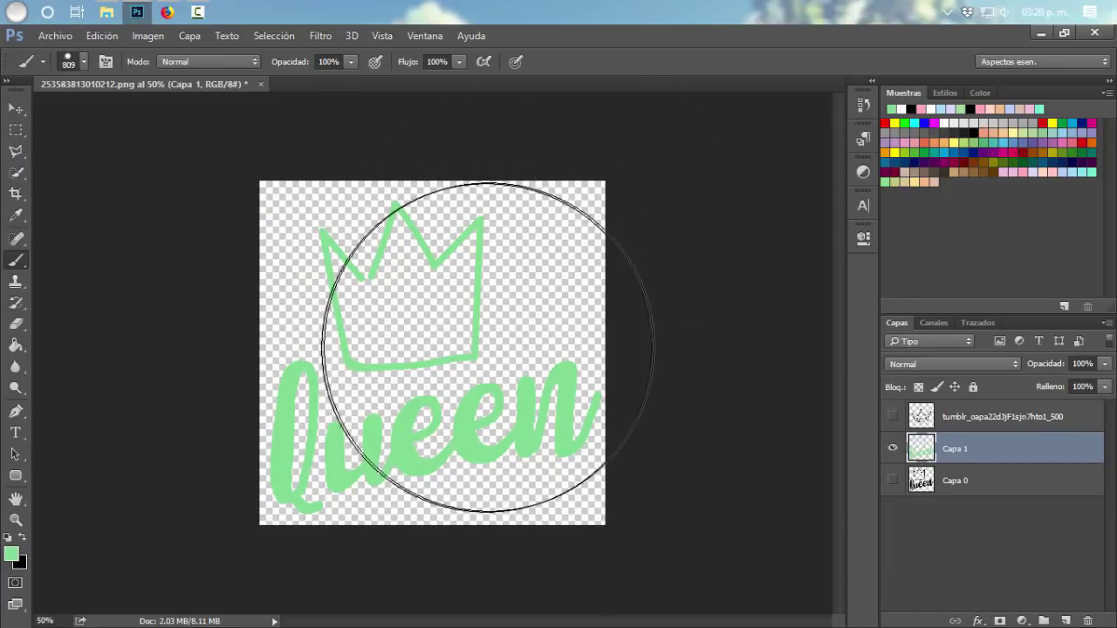
Step: On another new layer, paint the crown interior yellow-green with a small brush
{"action": "mouse_move", "coordinate": [503, 316]}
{"action": "left_mouse_down"}
{"action": "mouse_move", "coordinate": [333, 305]}
{"action": "mouse_move", "coordinate": [344, 307]}
{"action": "left_mouse_up"}
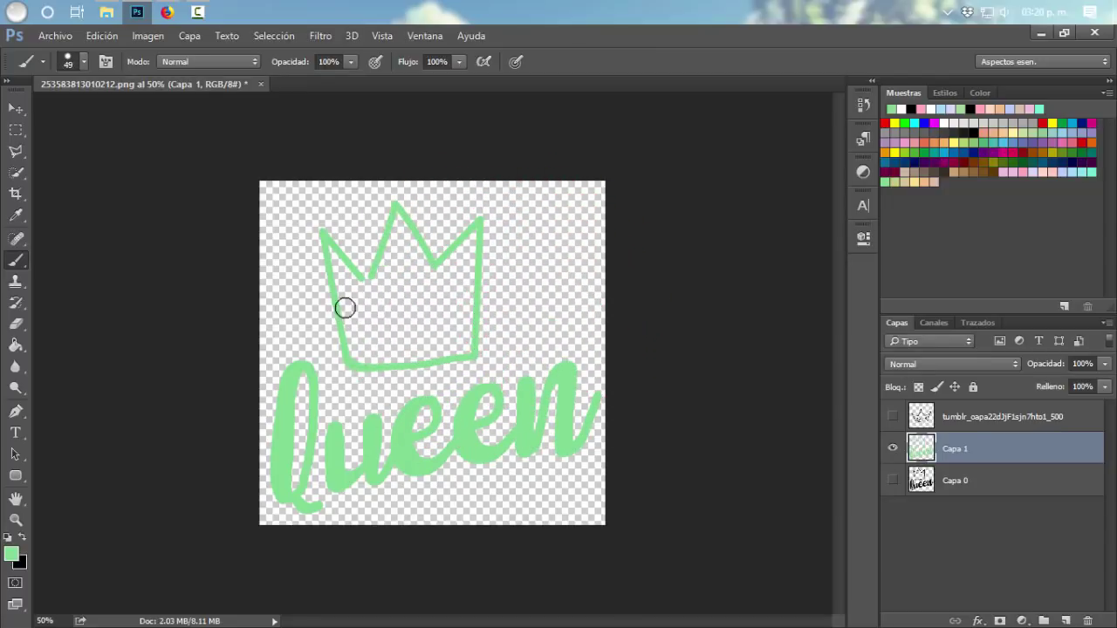
{"action": "left_click", "coordinate": [959, 144]}
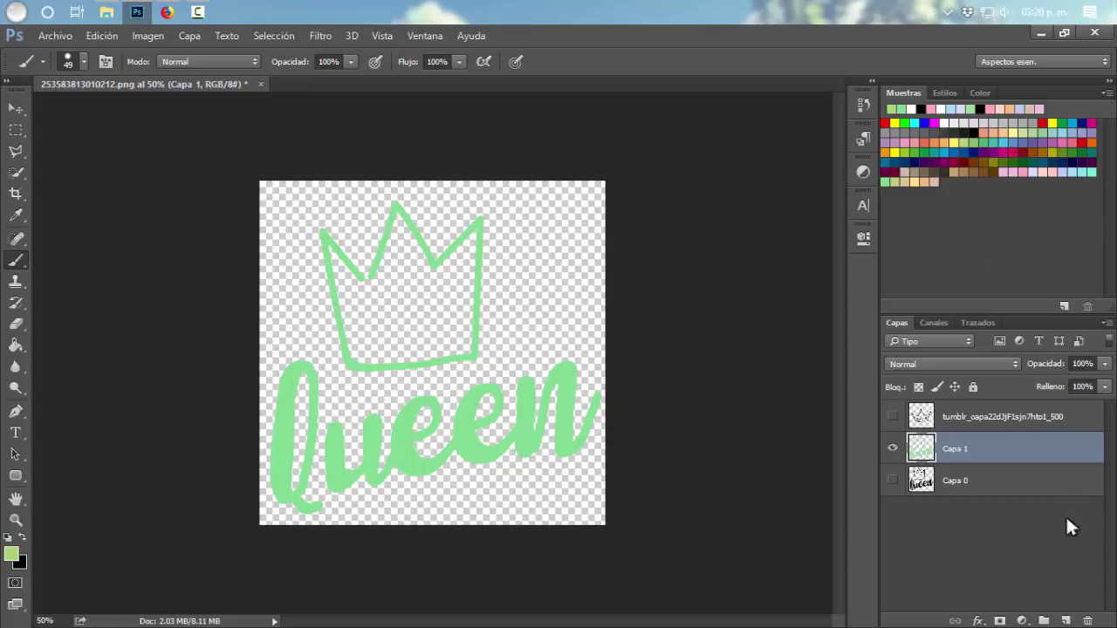
{"action": "left_click", "coordinate": [1065, 619]}
{"action": "scroll", "coordinate": [347, 346], "scroll_direction": "up", "scroll_amount": 3}
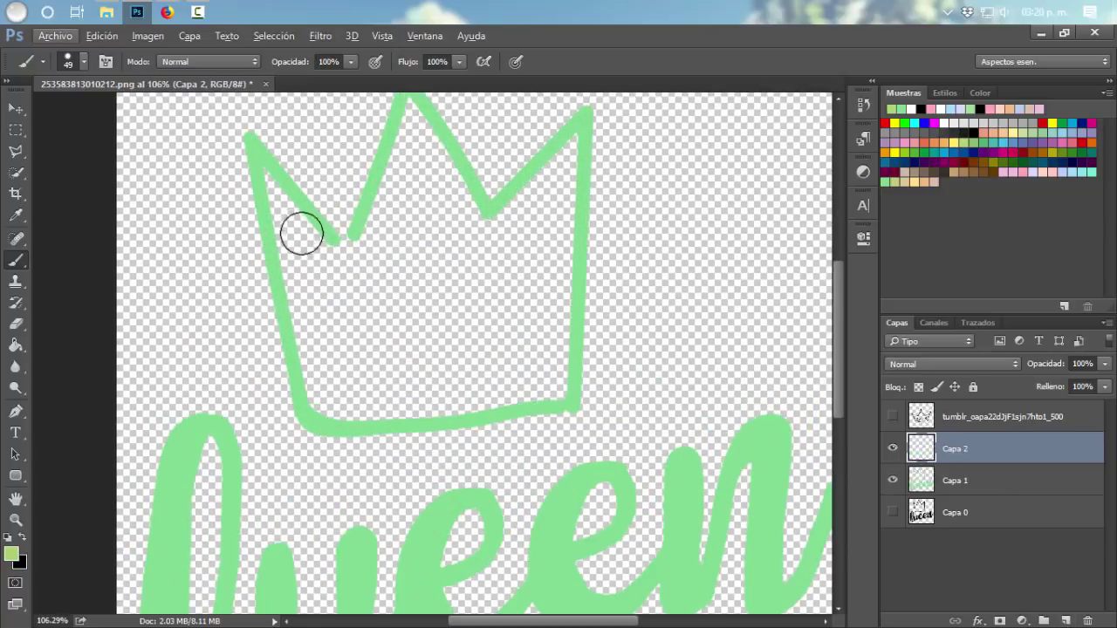
{"action": "left_click_drag", "start_coordinate": [279, 200], "coordinate": [276, 205]}
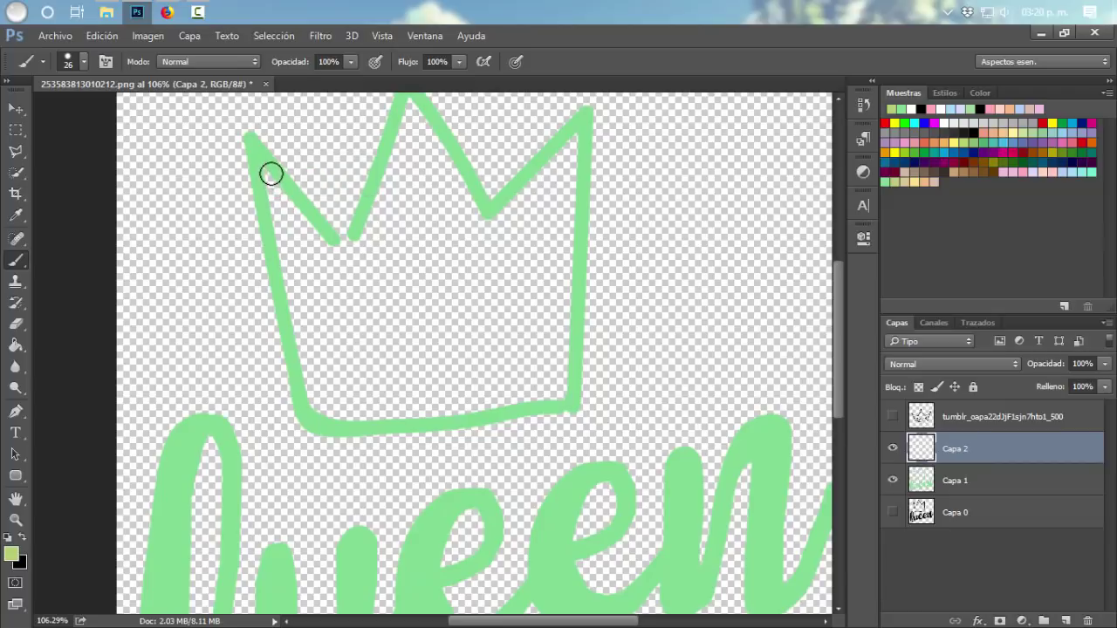
{"action": "left_click_drag", "start_coordinate": [266, 168], "coordinate": [321, 397]}
{"action": "left_click_drag", "start_coordinate": [288, 297], "coordinate": [359, 401]}
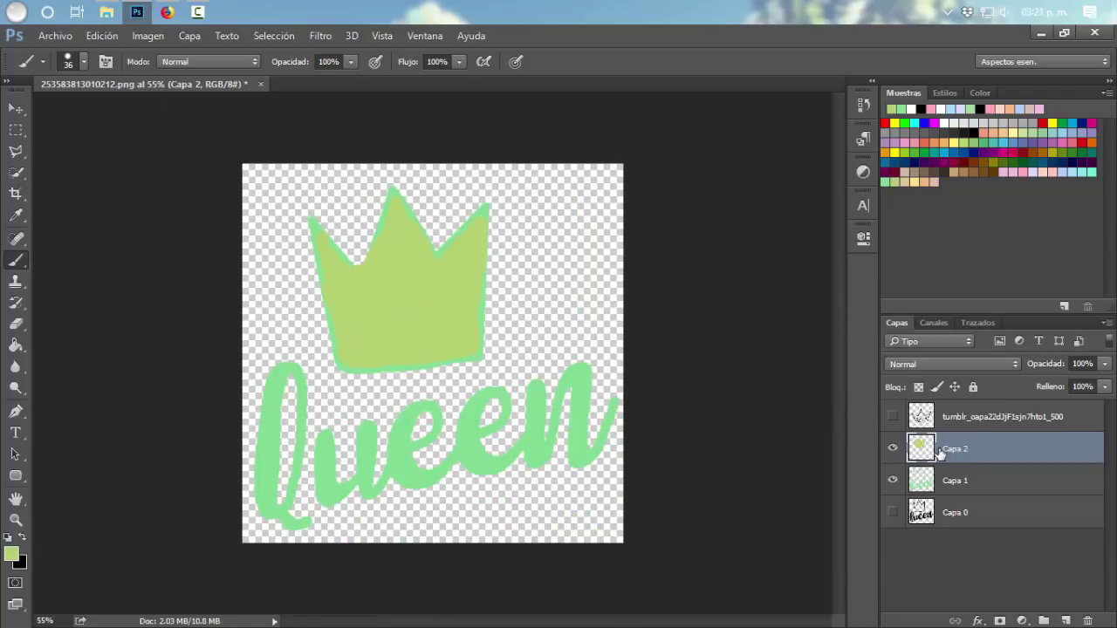
Step: Move the yellow-green fill layer below the Capa 1 outline and toggle the outline to check
{"action": "left_click_drag", "start_coordinate": [954, 448], "coordinate": [957, 506]}
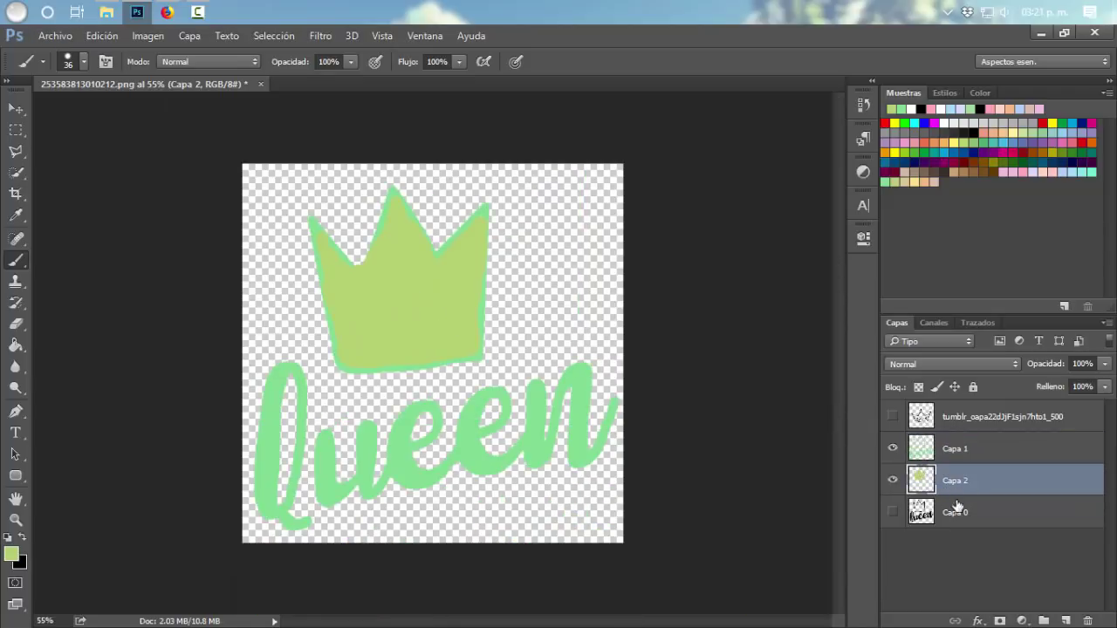
{"action": "left_click", "coordinate": [966, 449]}
{"action": "left_click", "coordinate": [892, 449]}
{"action": "left_click", "coordinate": [891, 448]}
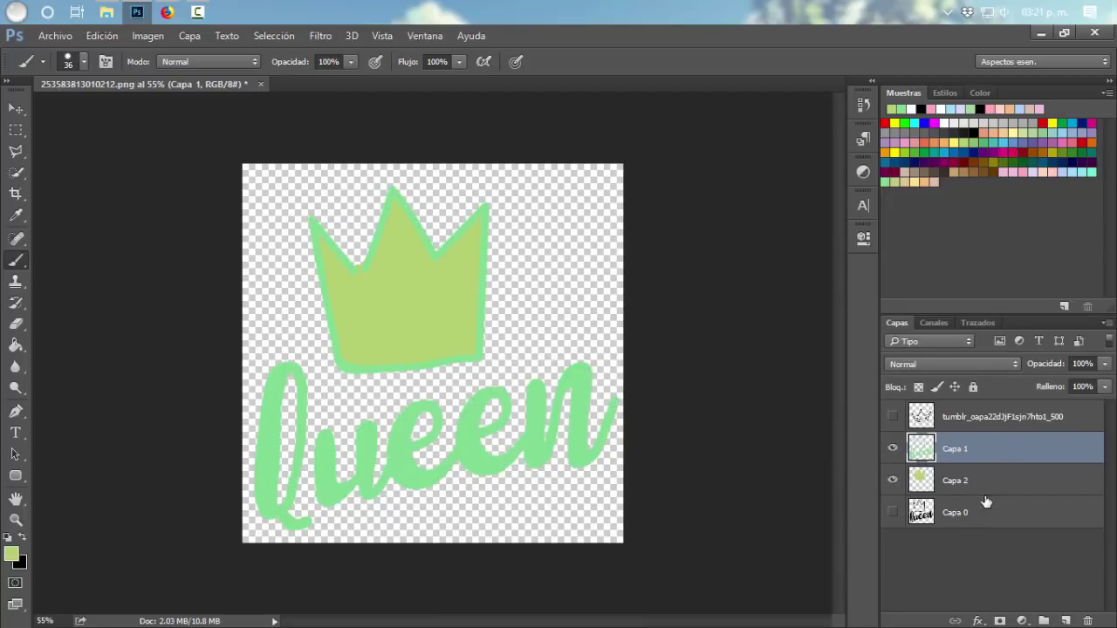
Step: Delete the painted Capa 1 and Capa 2, show the crown QUEEN layer, and move it higher
{"action": "key", "text": "ctrl+e"}
{"action": "key", "text": "Delete"}
{"action": "left_click", "coordinate": [892, 449]}
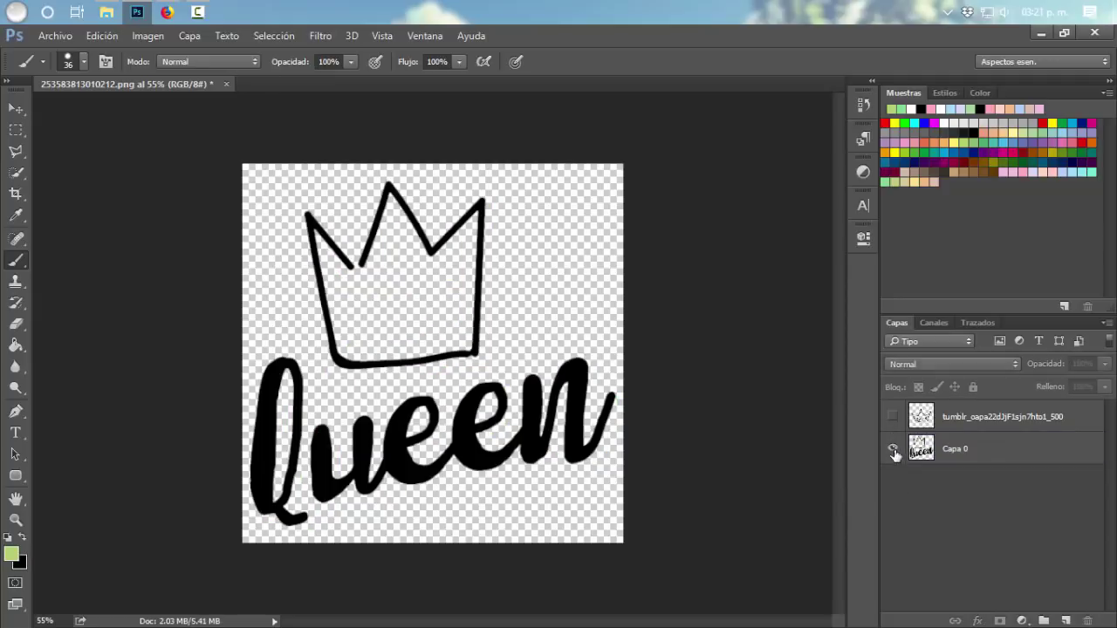
{"action": "left_click", "coordinate": [891, 448]}
{"action": "left_click", "coordinate": [892, 416]}
{"action": "left_click", "coordinate": [1003, 416]}
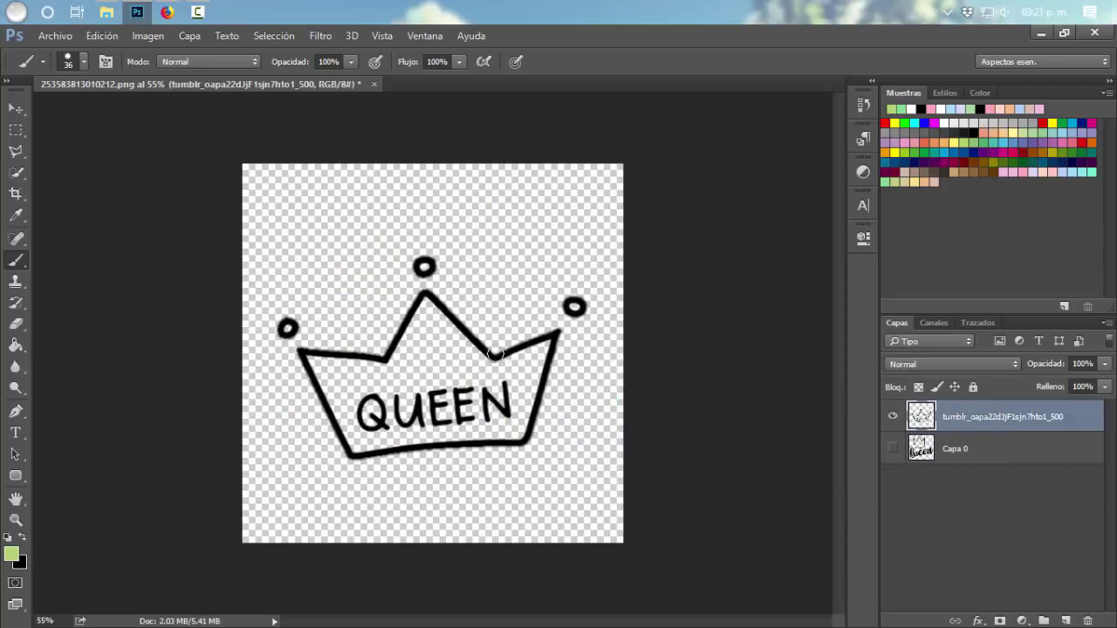
{"action": "key", "text": "v"}
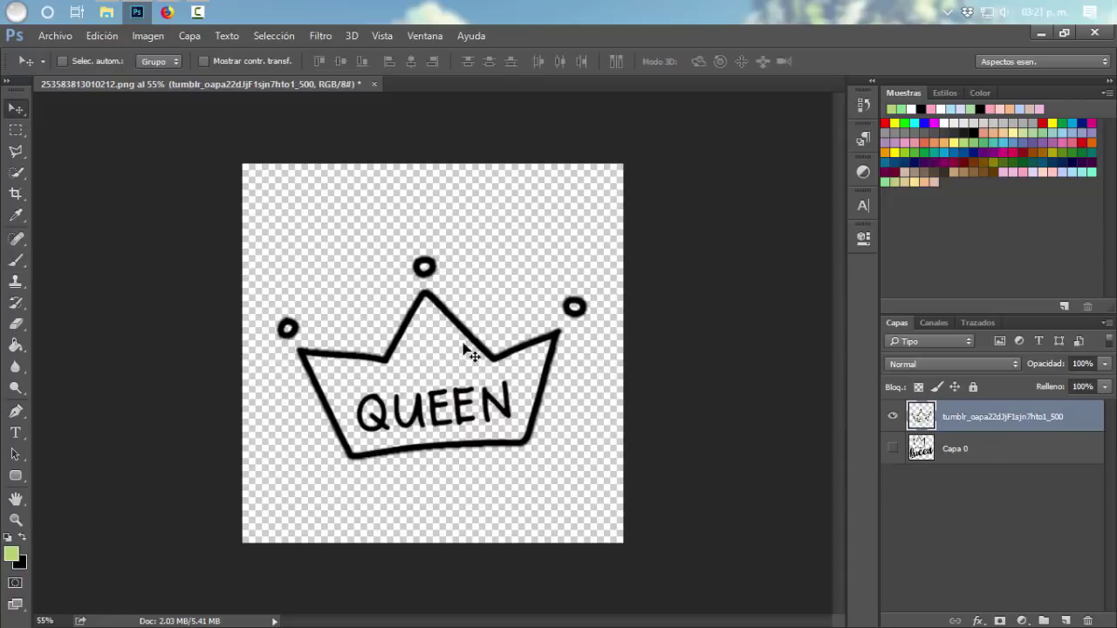
{"action": "left_click_drag", "start_coordinate": [463, 344], "coordinate": [452, 266]}
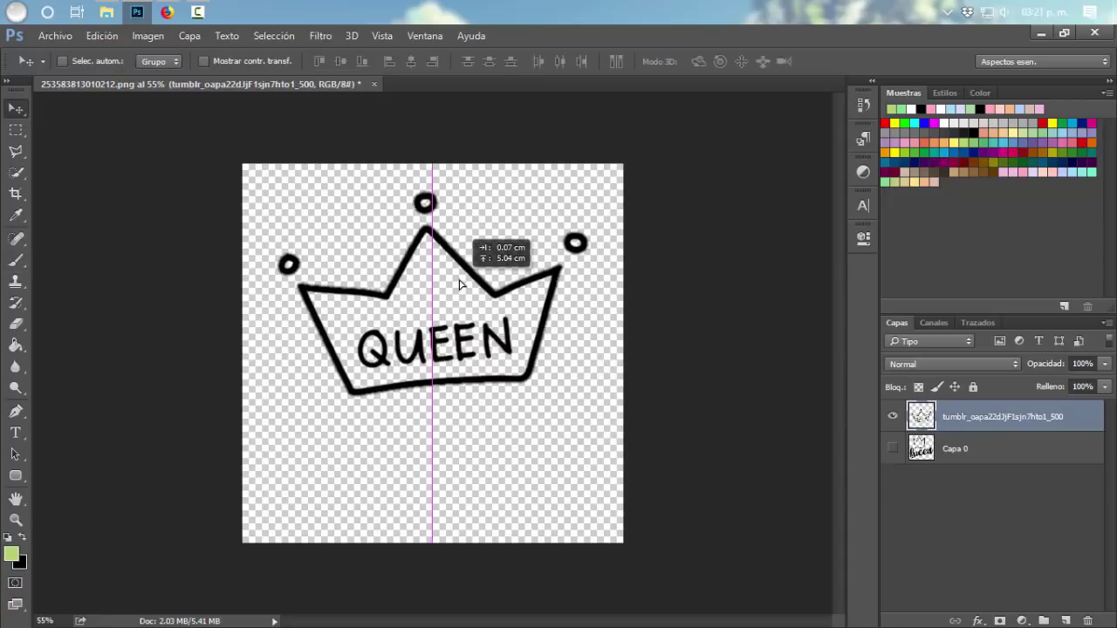
Step: Crop the canvas tightly around the black crown and QUEEN lettering
{"action": "left_click", "coordinate": [16, 193]}
{"action": "left_click_drag", "start_coordinate": [433, 542], "coordinate": [431, 468]}
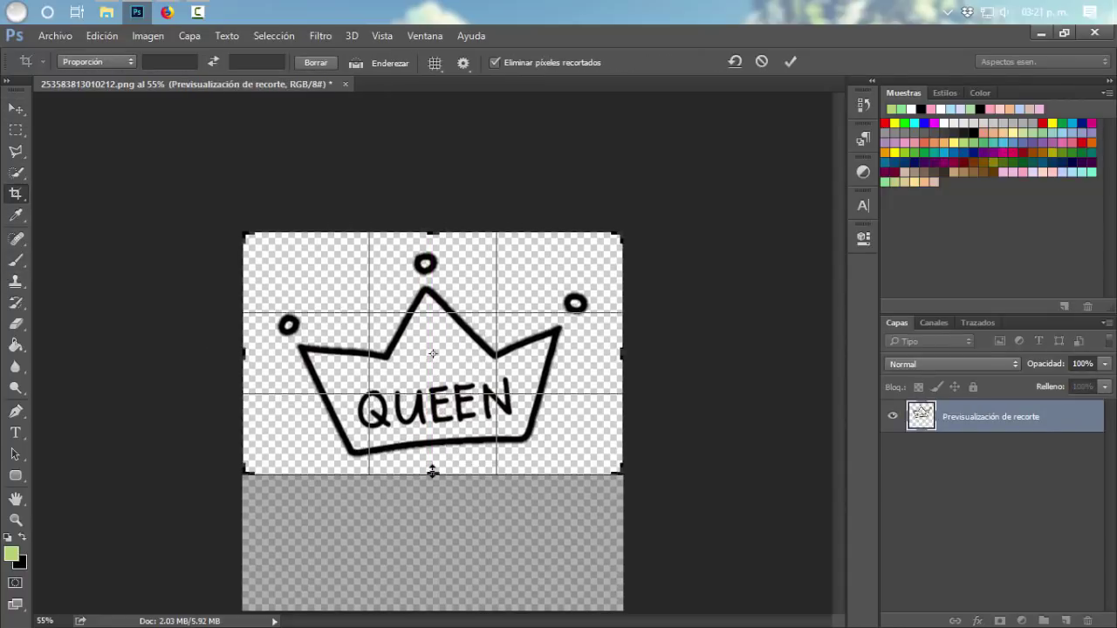
{"action": "left_click_drag", "start_coordinate": [245, 349], "coordinate": [253, 350]}
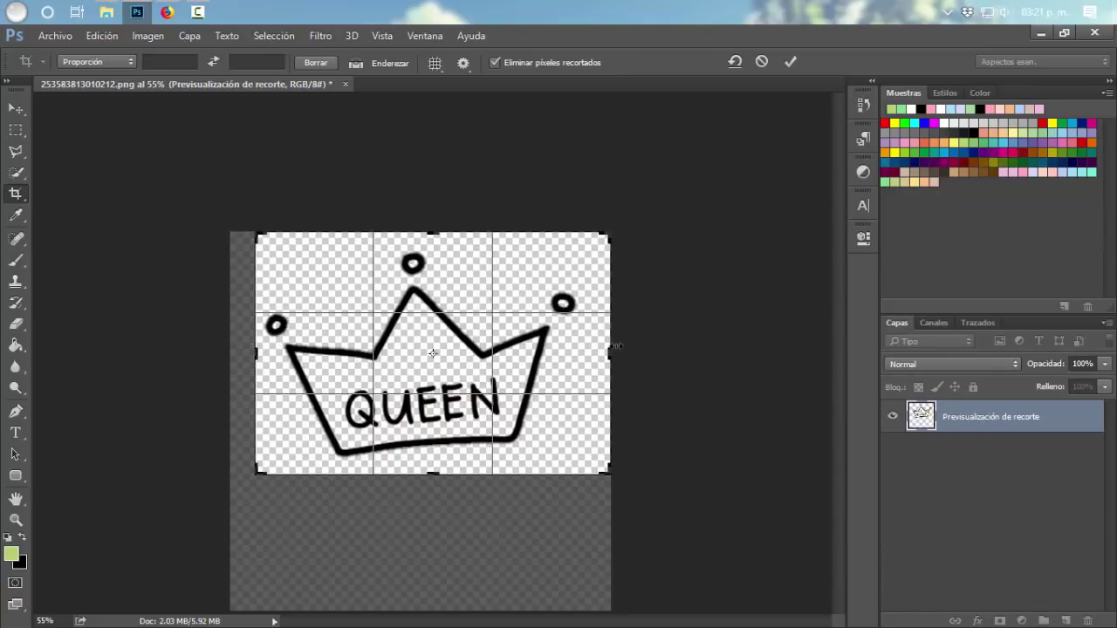
{"action": "left_click_drag", "start_coordinate": [610, 349], "coordinate": [597, 350]}
{"action": "left_click_drag", "start_coordinate": [434, 234], "coordinate": [434, 247]}
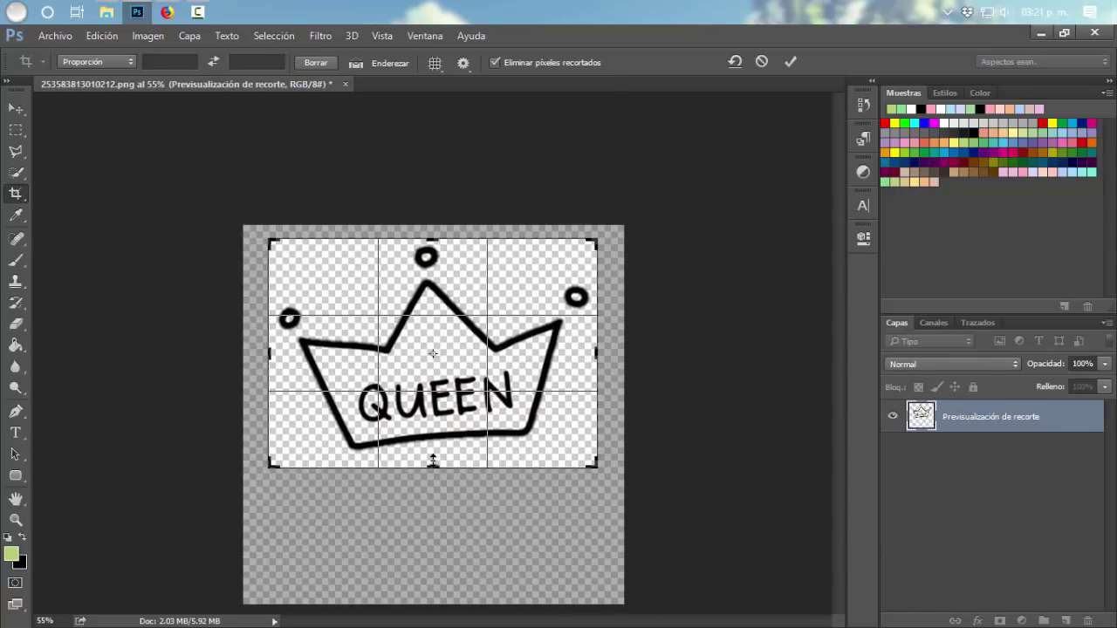
{"action": "left_click_drag", "start_coordinate": [434, 469], "coordinate": [434, 459]}
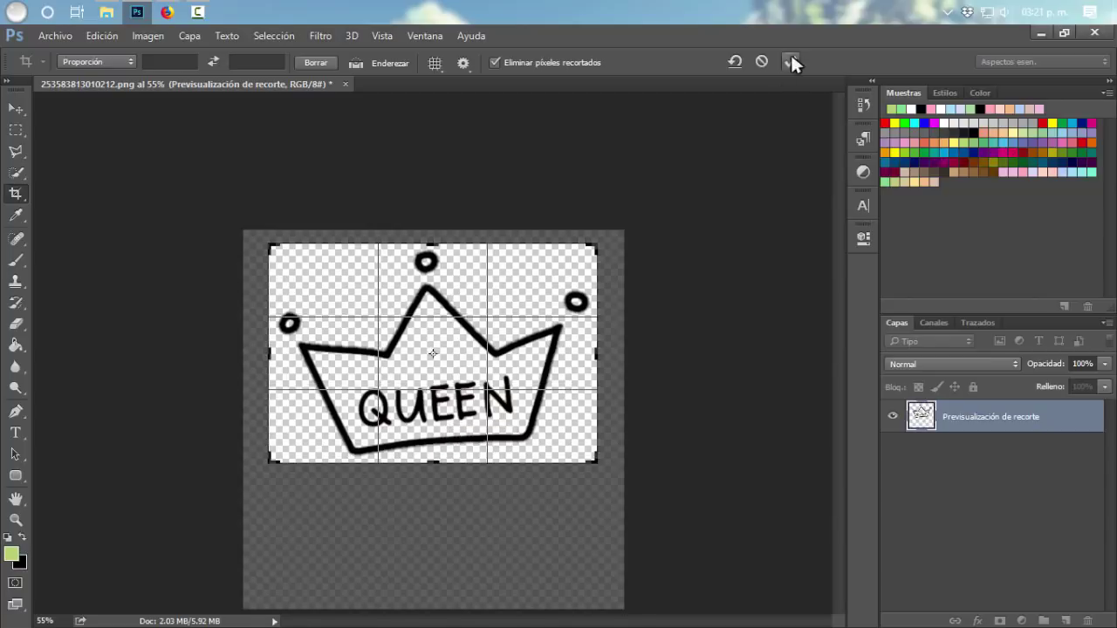
{"action": "left_click", "coordinate": [791, 59]}
{"action": "key", "text": "ctrl+t"}
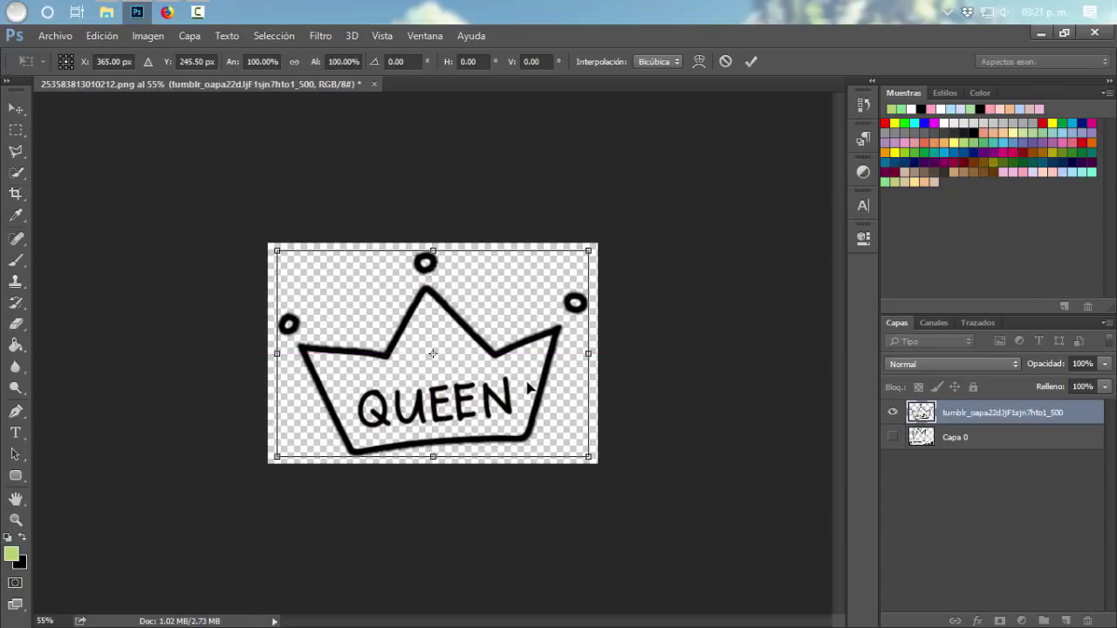
Step: Define the cropped black QUEEN crown artwork as a 690 px brush preset
{"action": "key", "text": "c"}
{"action": "left_click", "coordinate": [91, 35]}
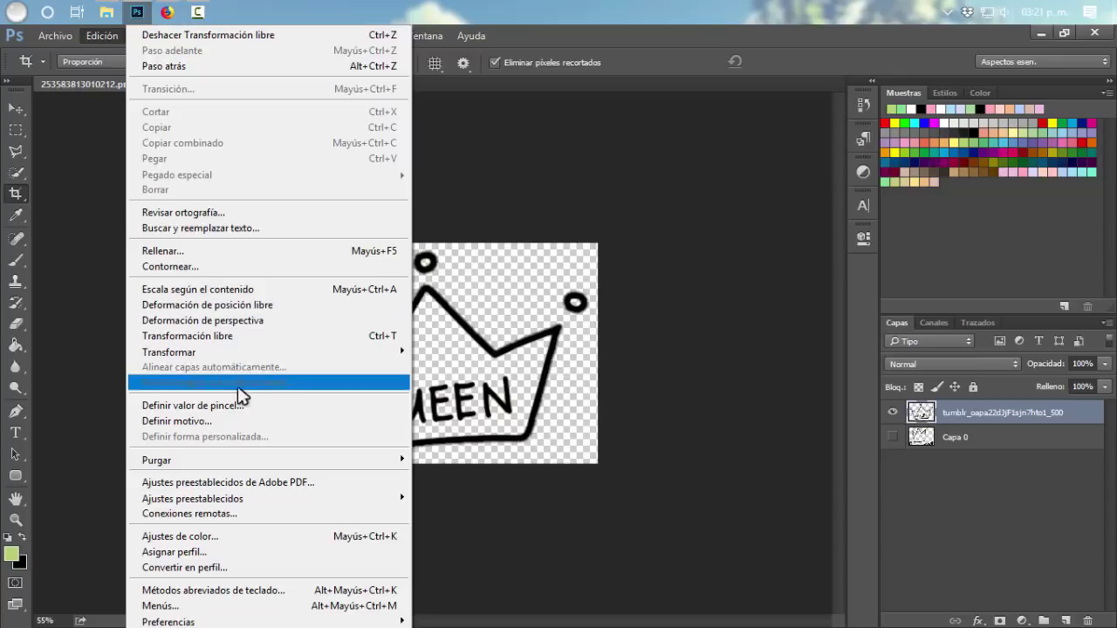
{"action": "left_click", "coordinate": [251, 414]}
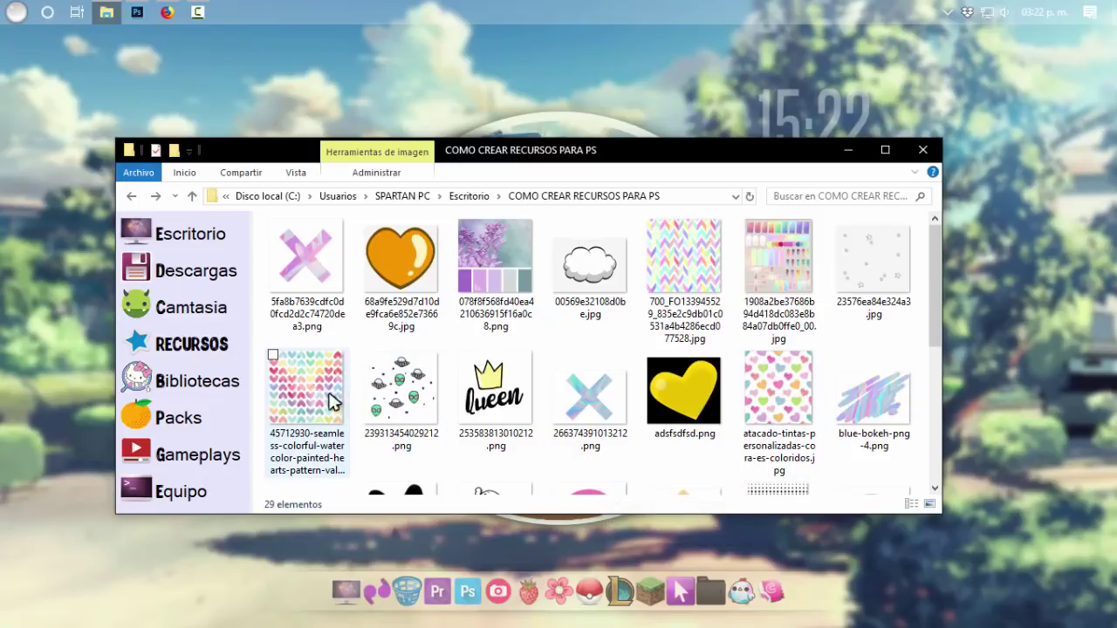
{"action": "mouse_move", "coordinate": [137, 12]}
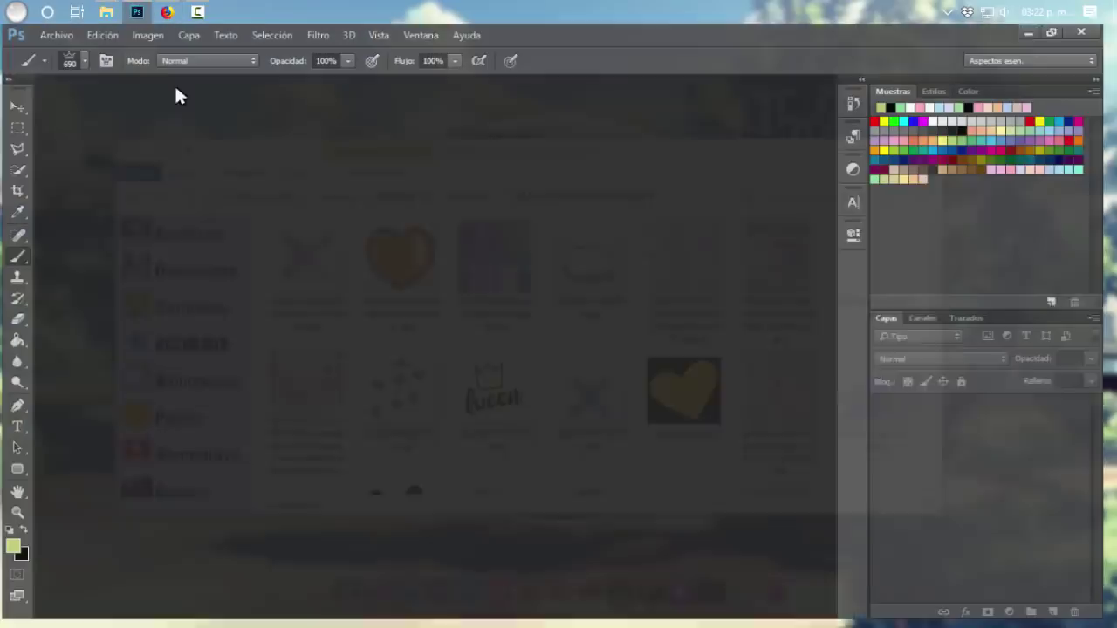
Step: Preview the pastel chevron JPG, then drag it from File Explorer into Photoshop to open it
{"action": "left_click", "coordinate": [174, 88]}
{"action": "left_click", "coordinate": [107, 11]}
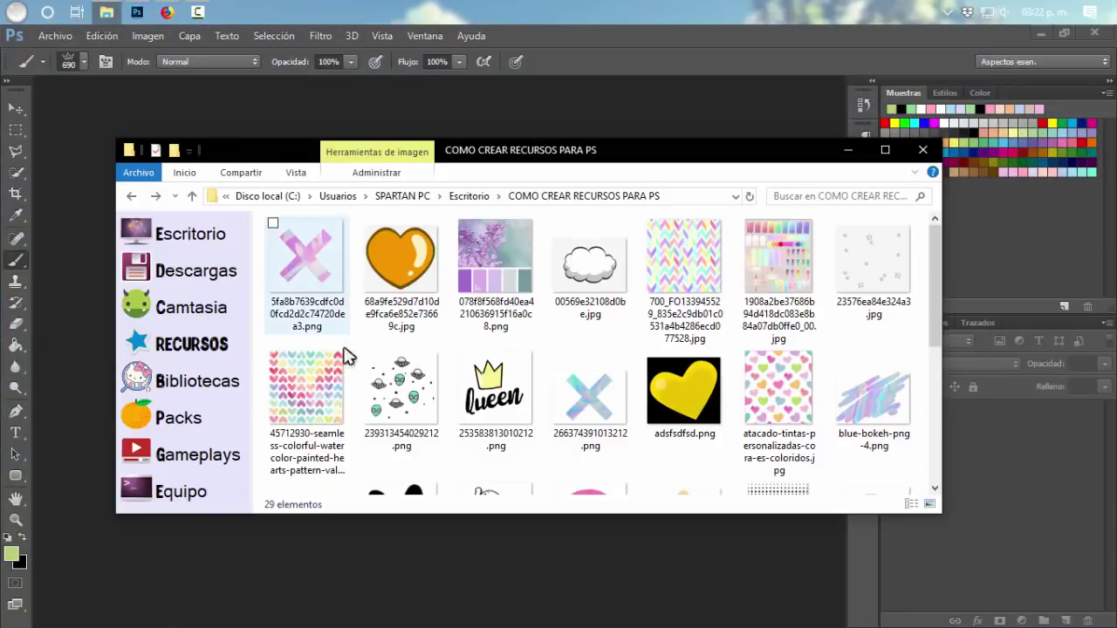
{"action": "left_click", "coordinate": [645, 324]}
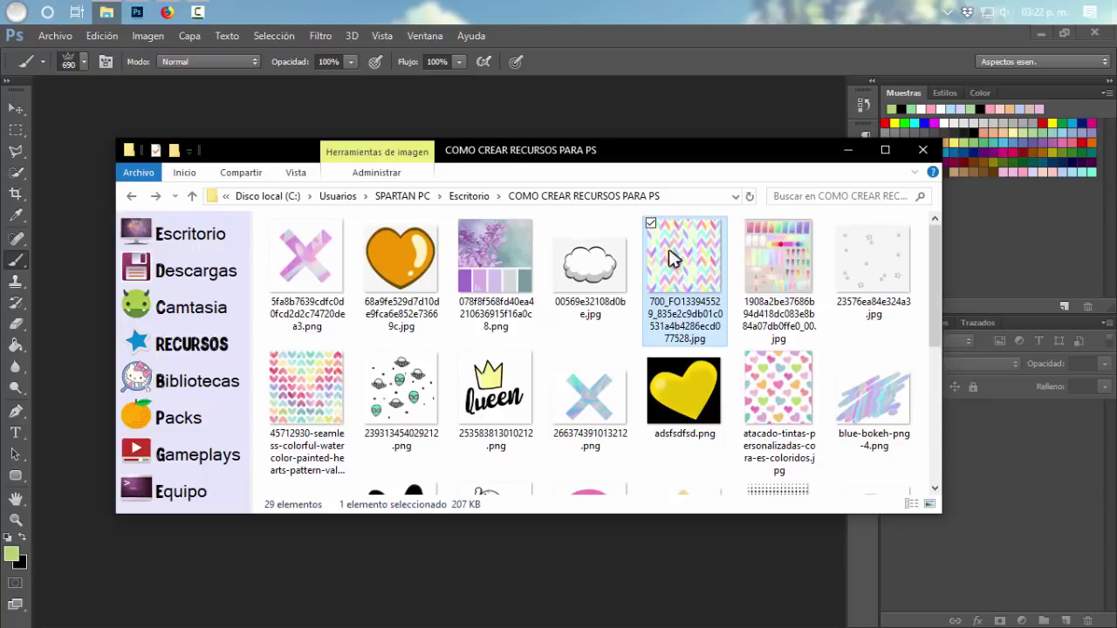
{"action": "double_click", "coordinate": [672, 256]}
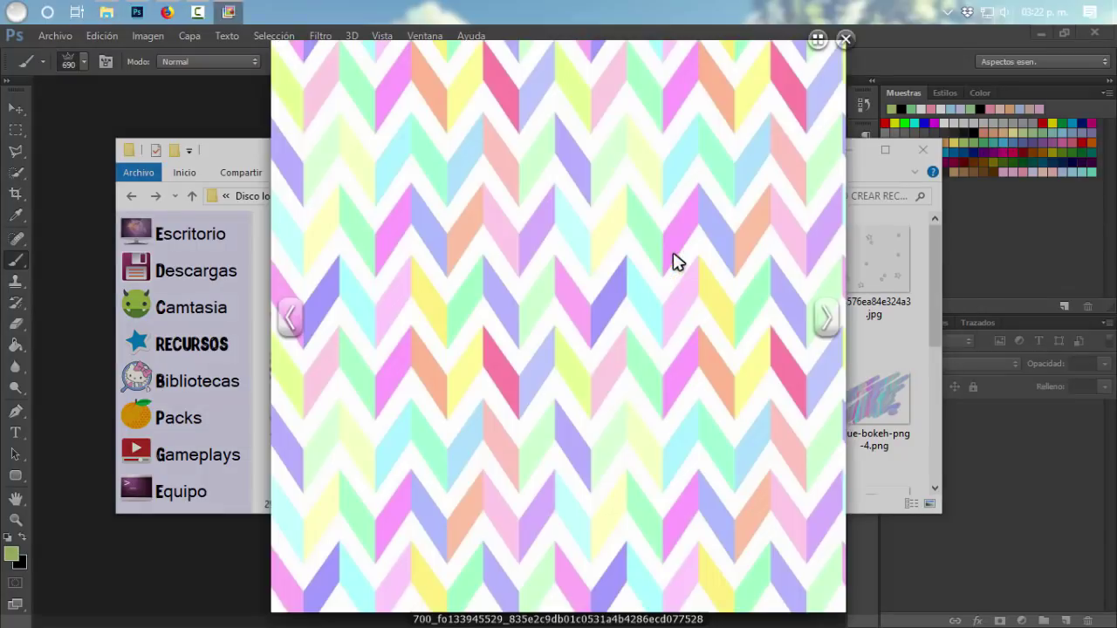
{"action": "left_click", "coordinate": [846, 40]}
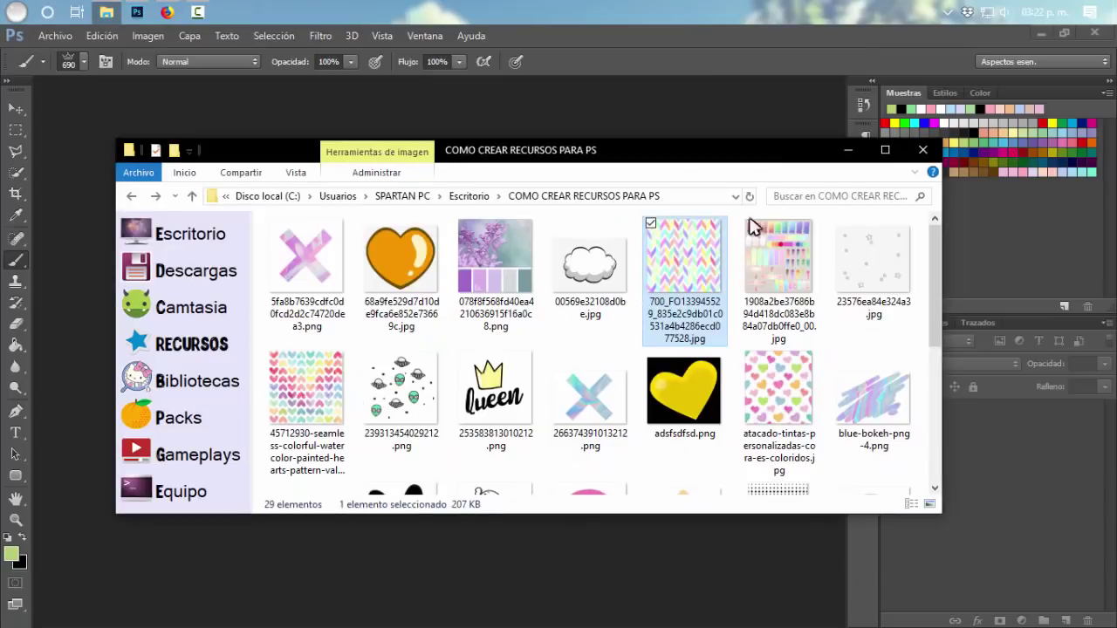
{"action": "left_click_drag", "start_coordinate": [683, 261], "coordinate": [623, 115]}
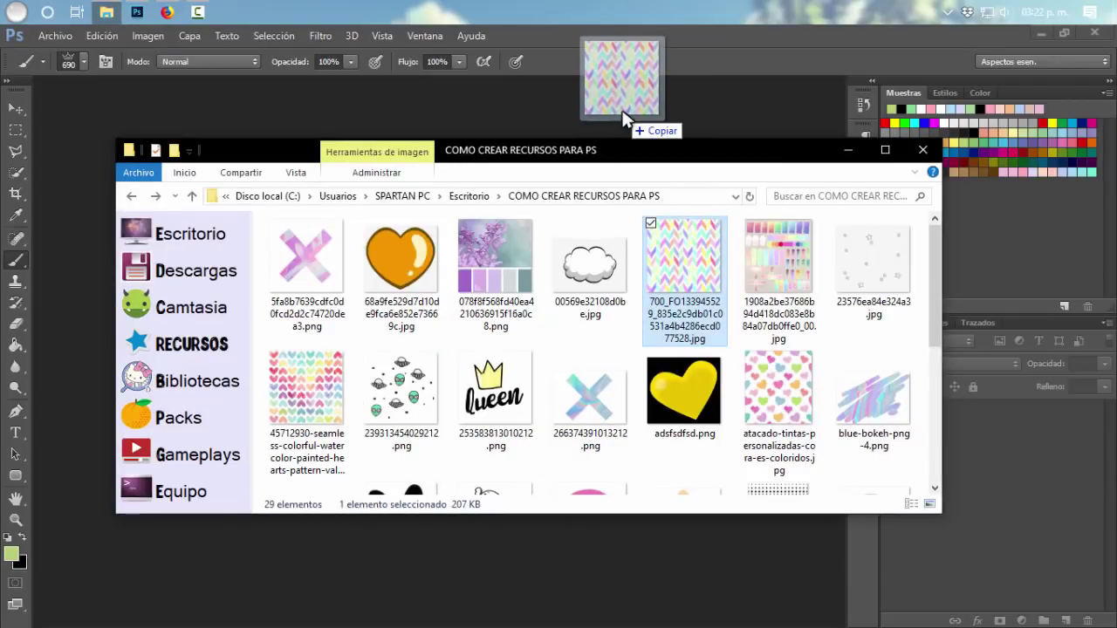
{"action": "left_click_drag", "start_coordinate": [624, 119], "coordinate": [623, 117]}
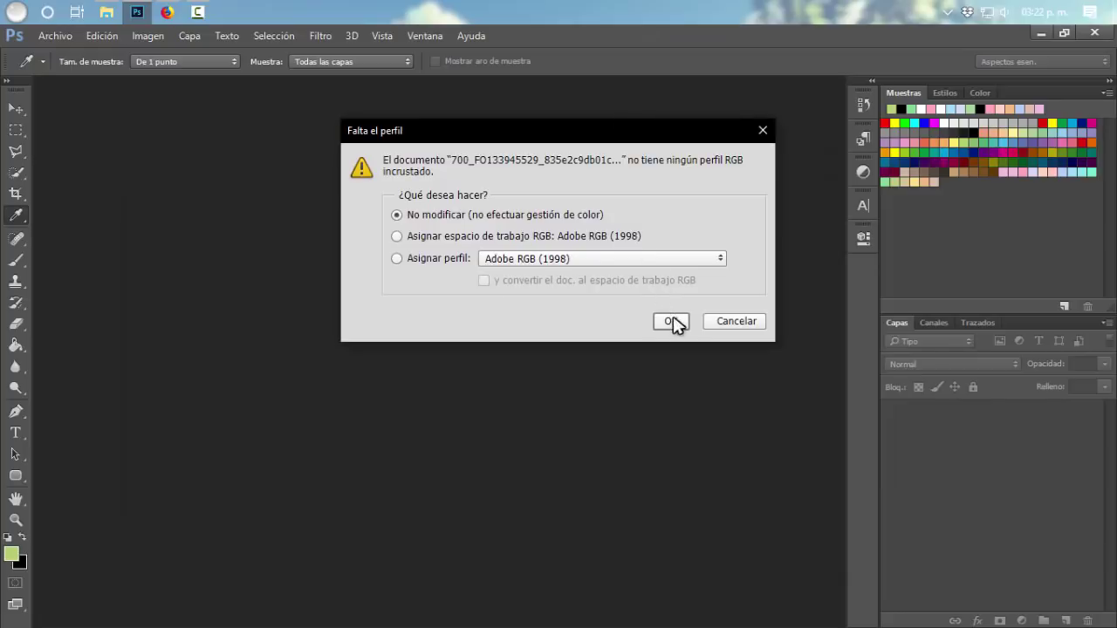
Step: Open the chevron image without changing its colour profile, then try and abandon a crop
{"action": "left_click", "coordinate": [672, 322]}
{"action": "key", "text": "b"}
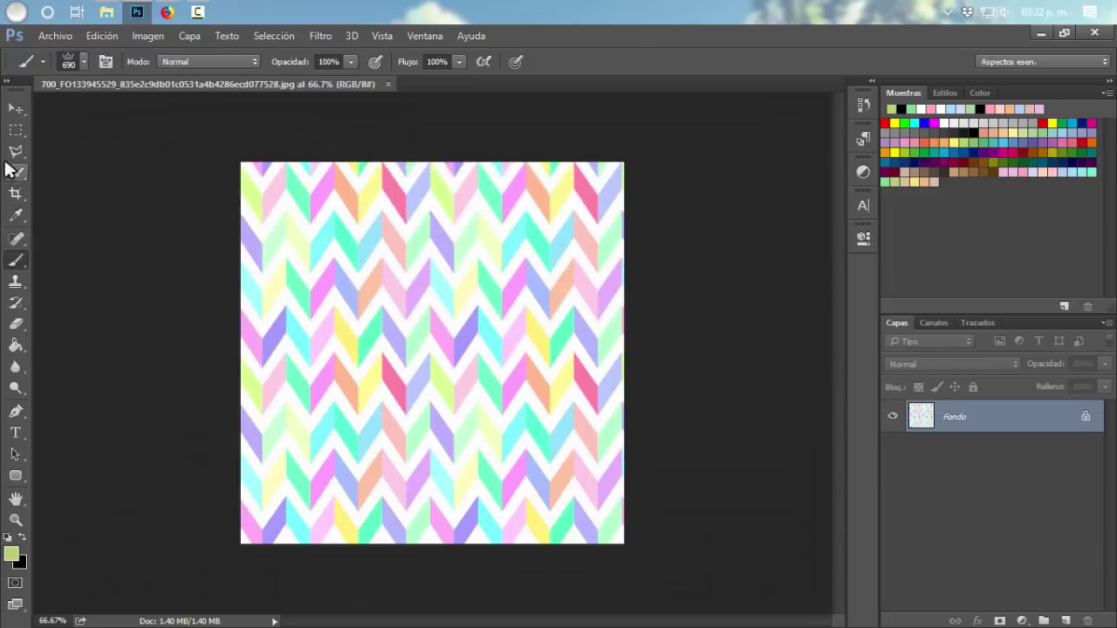
{"action": "left_click", "coordinate": [16, 193]}
{"action": "left_click", "coordinate": [515, 265]}
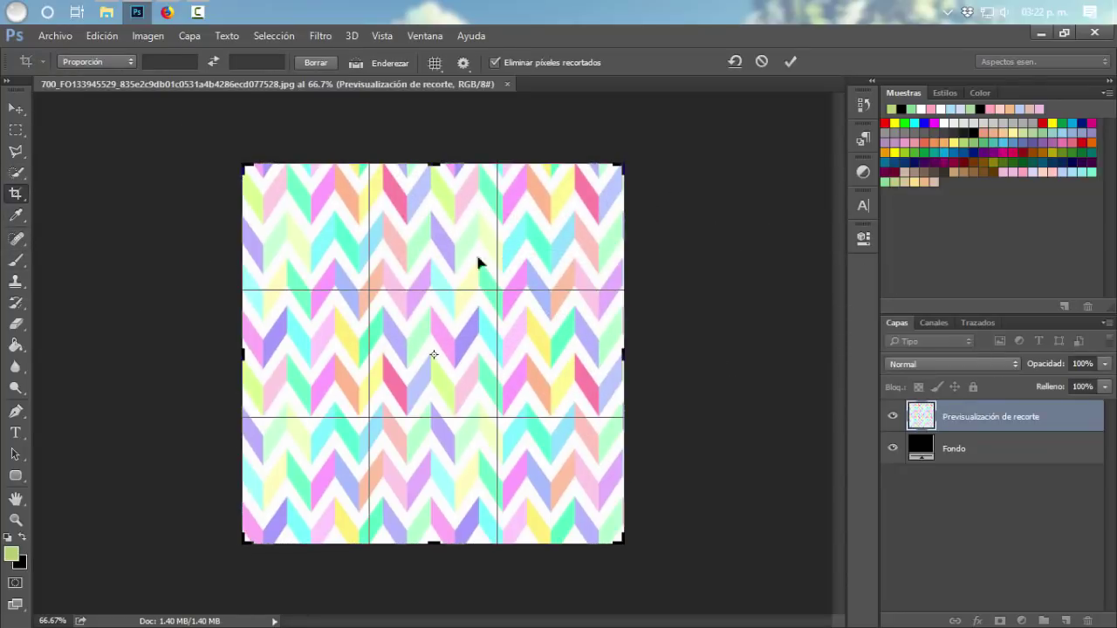
{"action": "left_click", "coordinate": [15, 108]}
{"action": "left_click", "coordinate": [551, 274]}
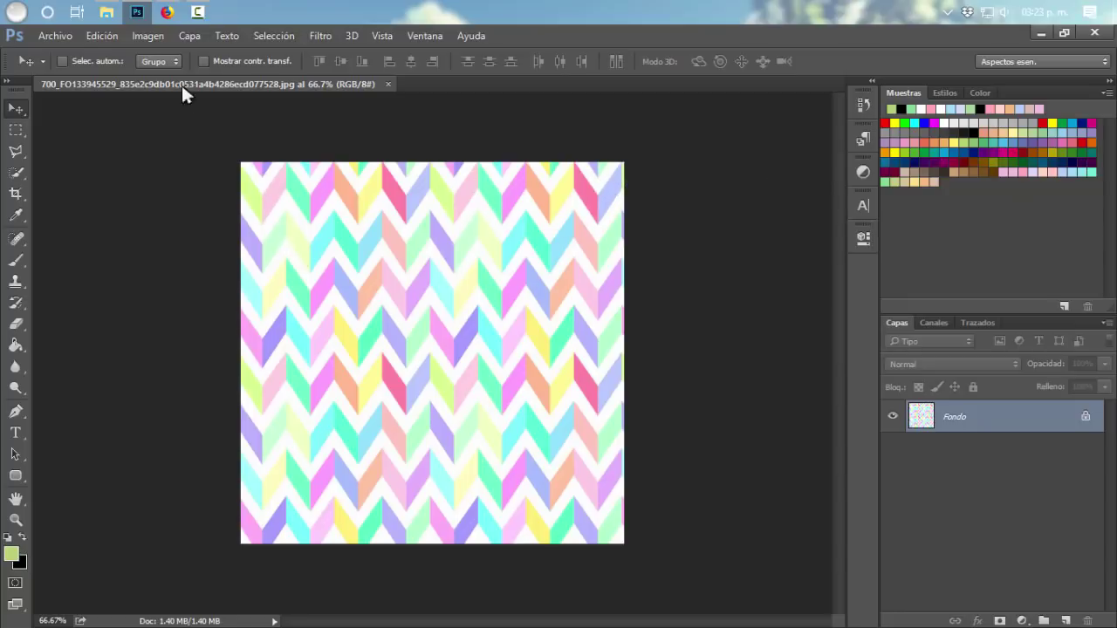
Step: Preview the colourful hearts pattern image from the resources folder
{"action": "left_click", "coordinate": [106, 12]}
{"action": "scroll", "coordinate": [568, 411], "scroll_direction": "down", "scroll_amount": 5}
{"action": "scroll", "coordinate": [568, 411], "scroll_direction": "up", "scroll_amount": 5}
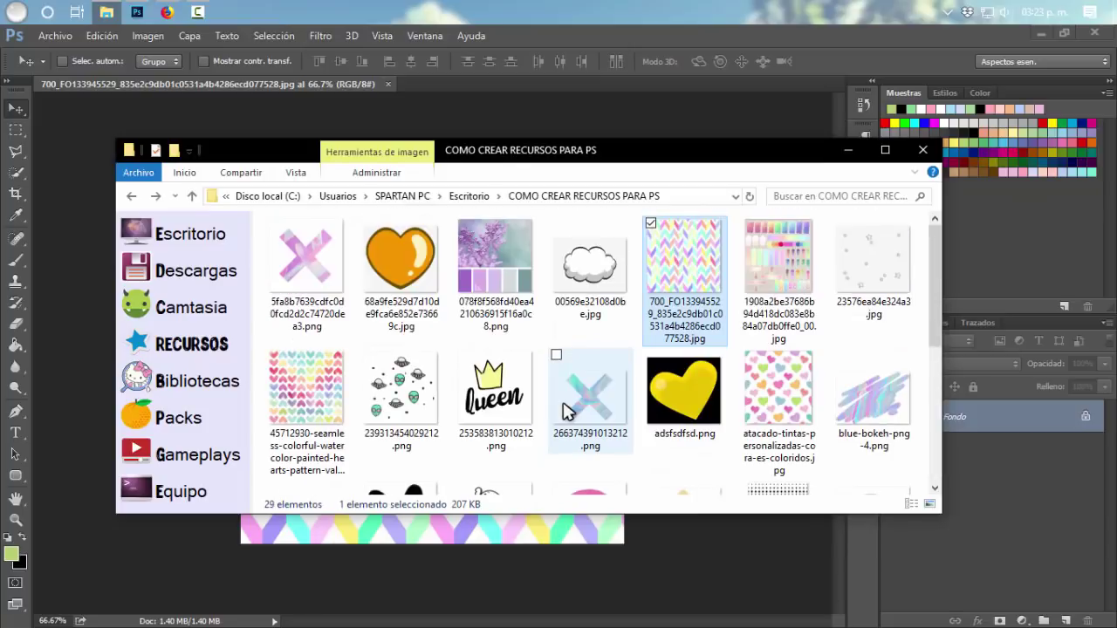
{"action": "double_click", "coordinate": [796, 391]}
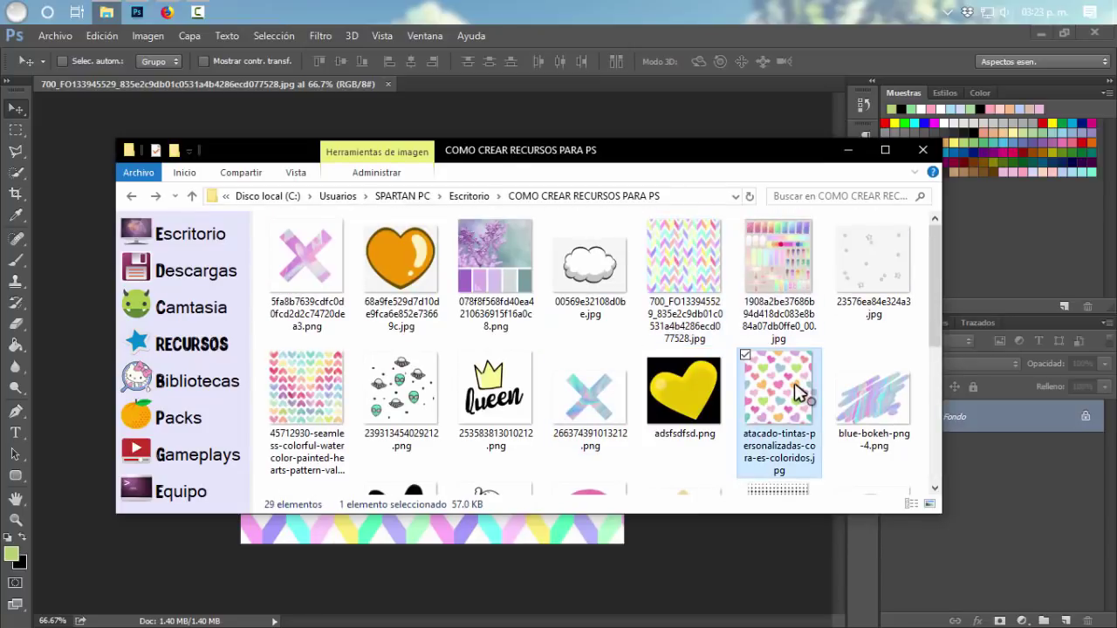
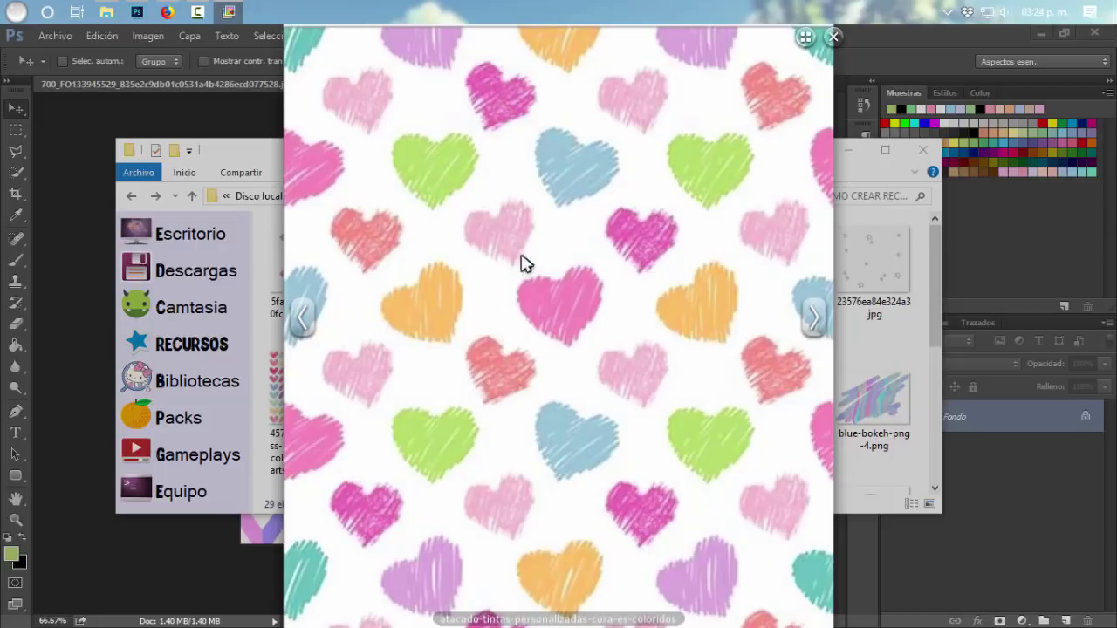
Step: Close the hearts pattern preview in Photos and bring the chevron document forward in Photoshop
{"action": "left_click", "coordinate": [827, 38]}
{"action": "left_click", "coordinate": [353, 78]}
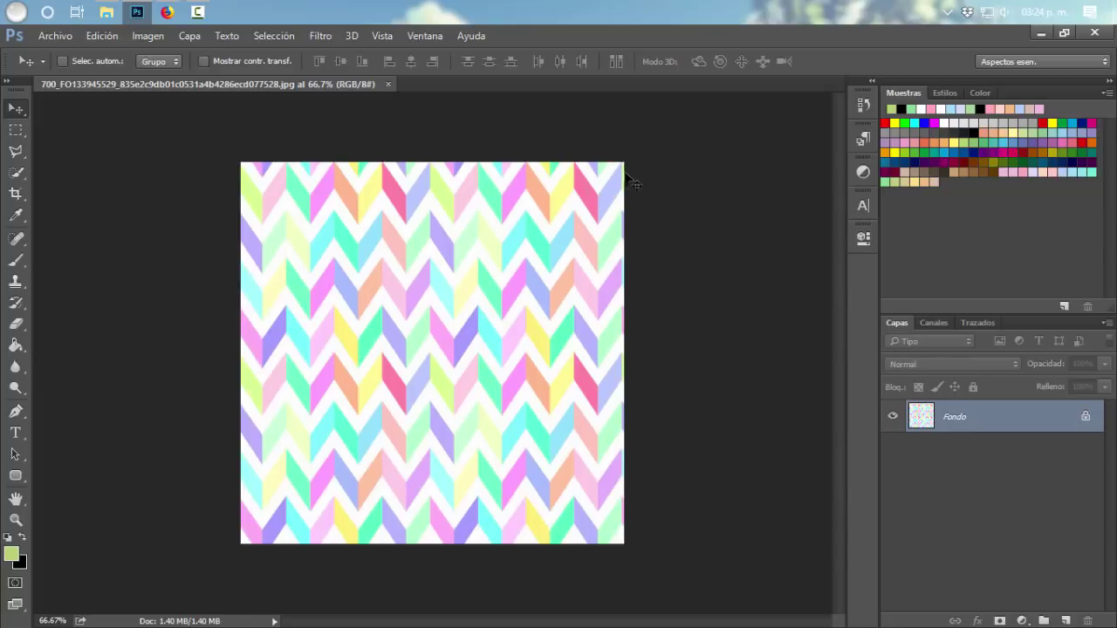
{"action": "left_click_drag", "start_coordinate": [633, 183], "coordinate": [592, 228]}
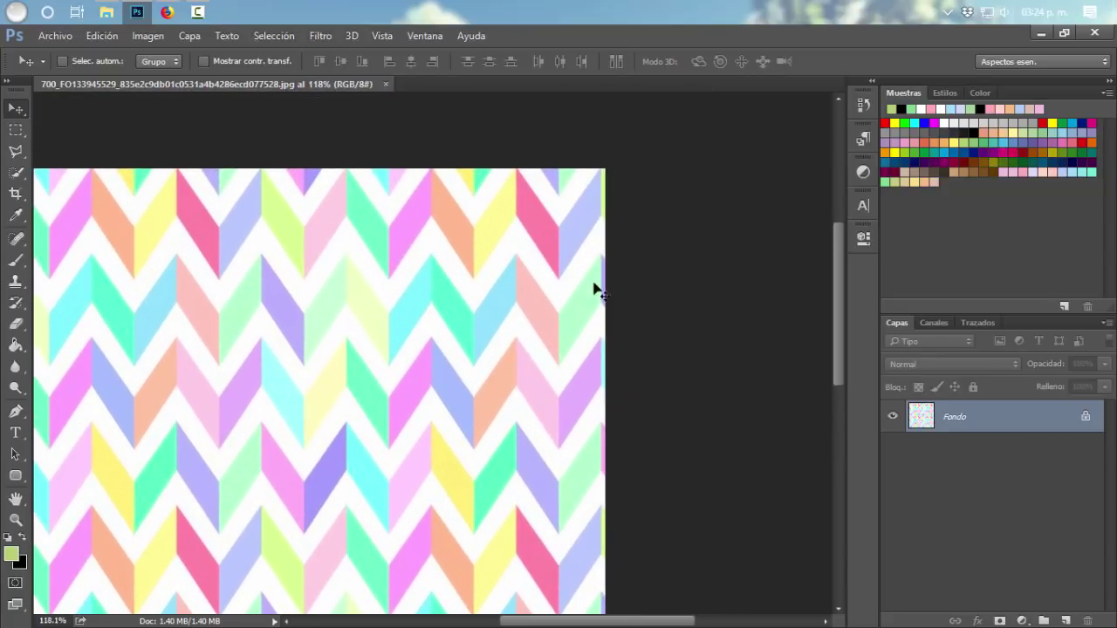
{"action": "scroll", "coordinate": [466, 262], "scroll_direction": "left", "scroll_amount": 5}
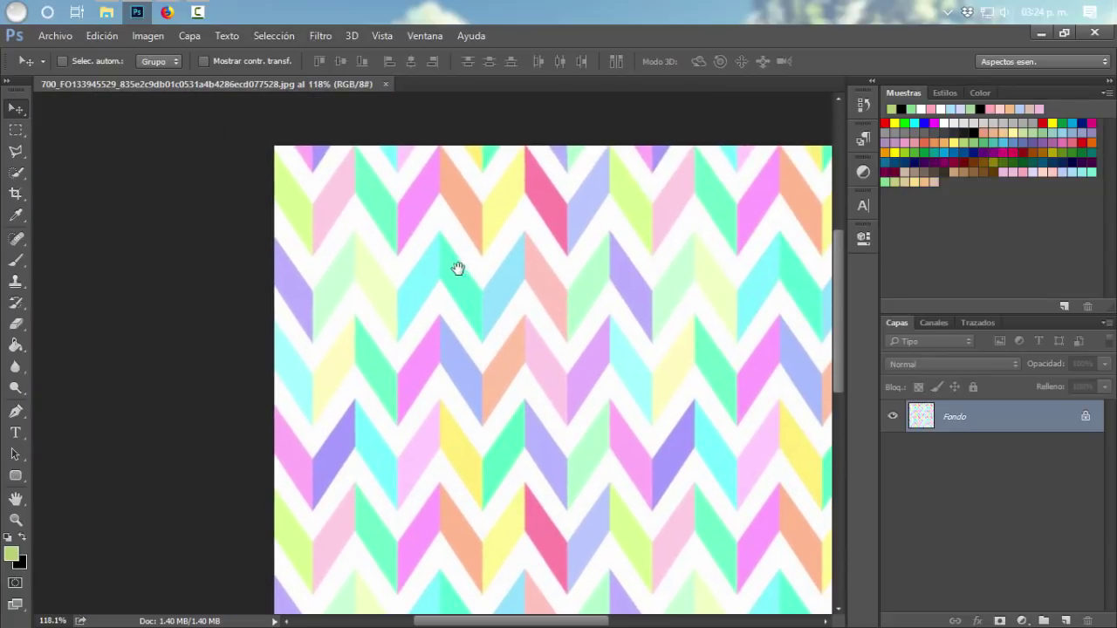
{"action": "scroll", "coordinate": [366, 314], "scroll_direction": "right", "scroll_amount": 5}
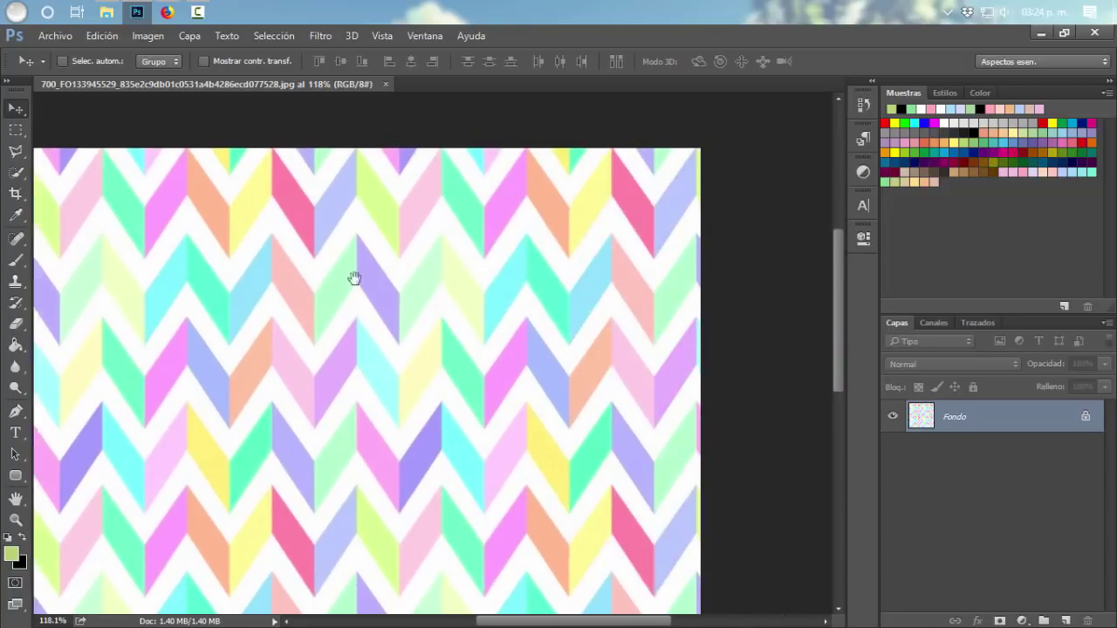
{"action": "scroll", "coordinate": [278, 276], "scroll_direction": "left", "scroll_amount": 3}
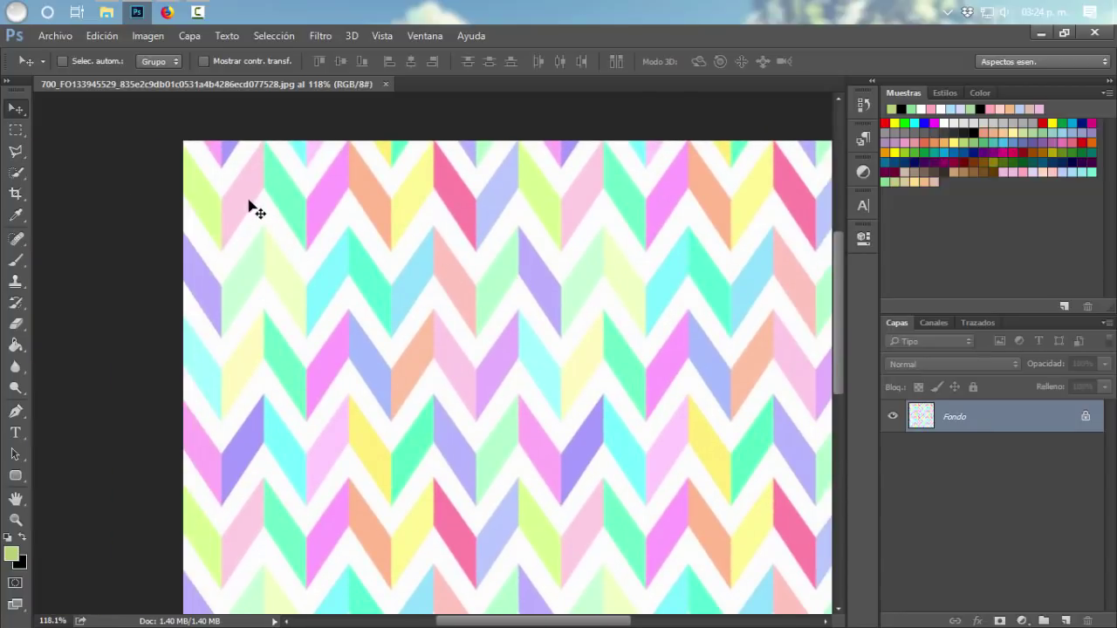
{"action": "key", "text": "ctrl+r"}
{"action": "scroll", "coordinate": [291, 213], "scroll_direction": "right", "scroll_amount": 2}
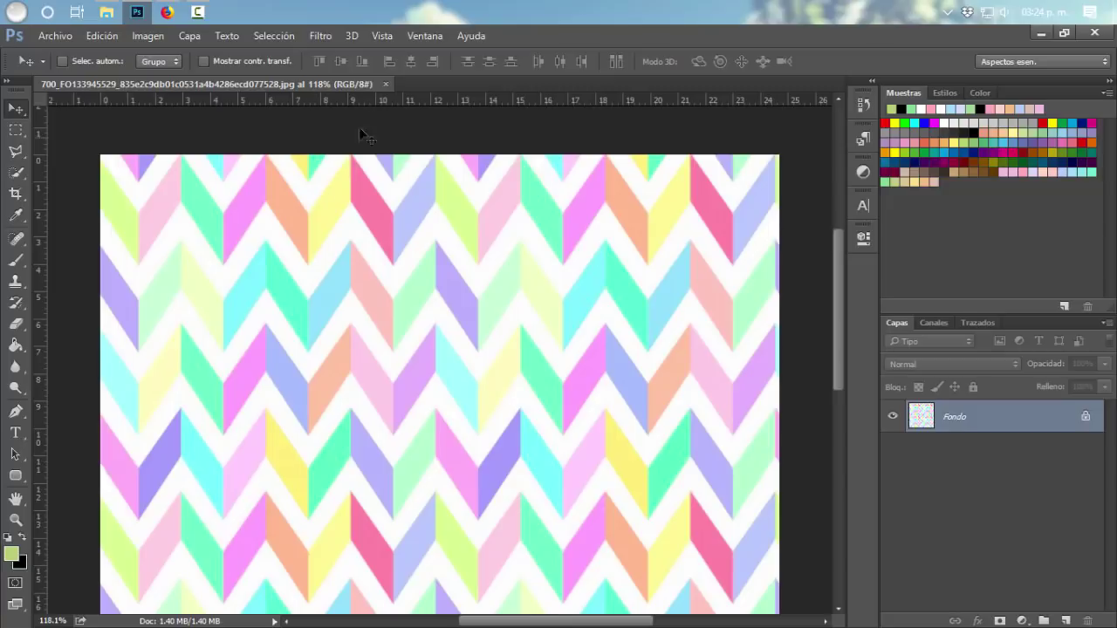
{"action": "left_click_drag", "start_coordinate": [378, 103], "coordinate": [386, 204]}
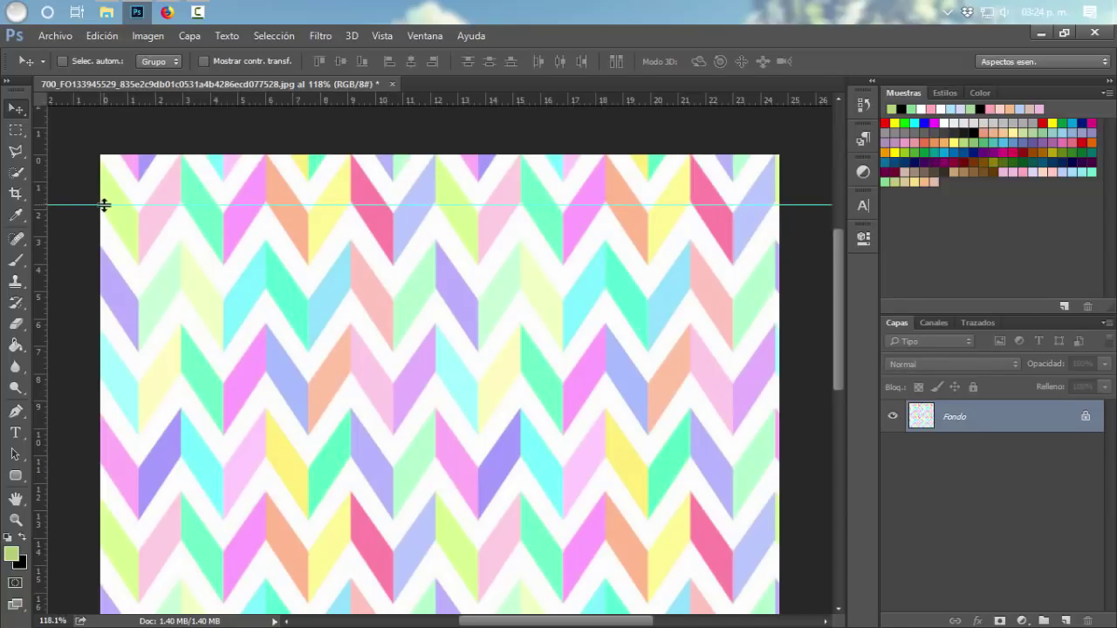
{"action": "left_click_drag", "start_coordinate": [104, 205], "coordinate": [145, 83]}
{"action": "key", "text": "ctrl+r"}
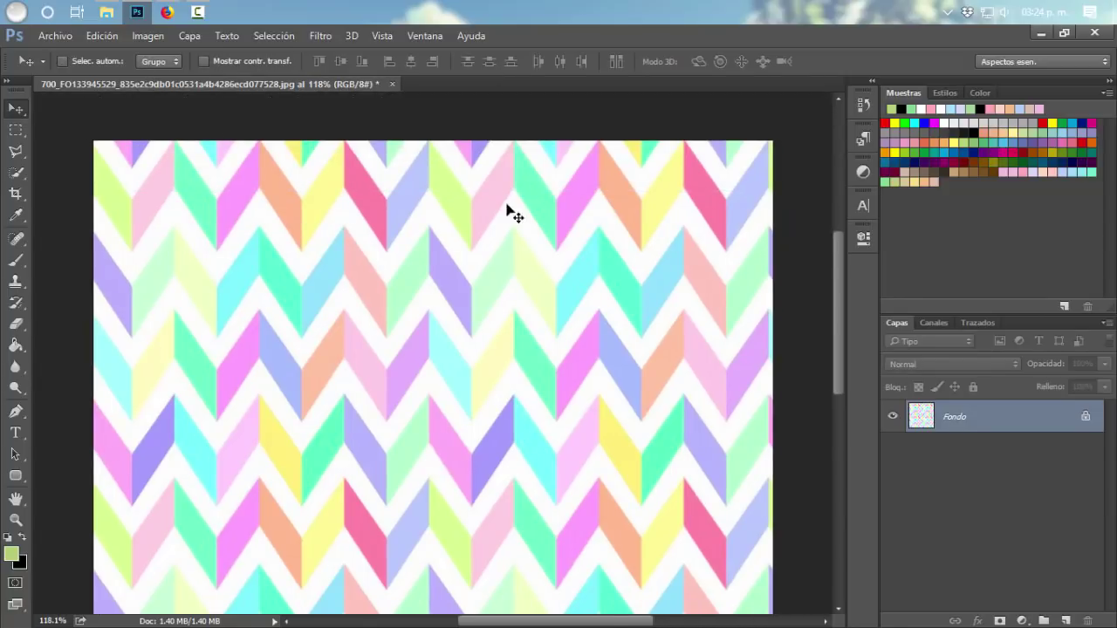
{"action": "scroll", "coordinate": [539, 238], "scroll_direction": "down", "scroll_amount": 2}
{"action": "scroll", "coordinate": [539, 238], "scroll_direction": "down", "scroll_amount": 2}
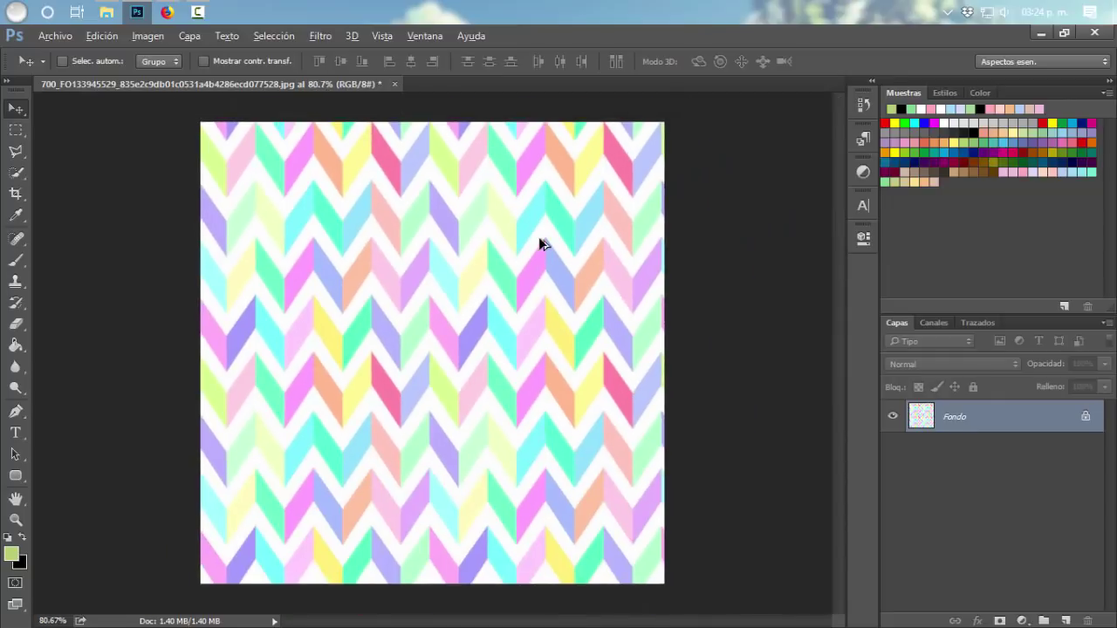
{"action": "scroll", "coordinate": [539, 238], "scroll_direction": "down", "scroll_amount": 1}
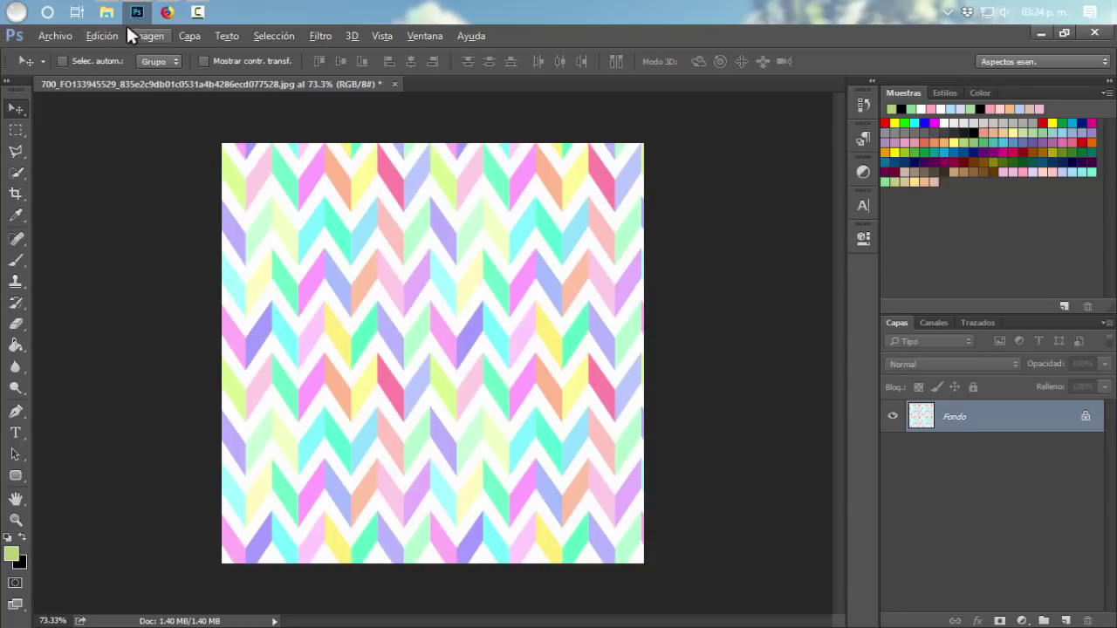
Step: Define the whole chevron image as a Photoshop pattern named 'colores'
{"action": "left_click", "coordinate": [92, 30]}
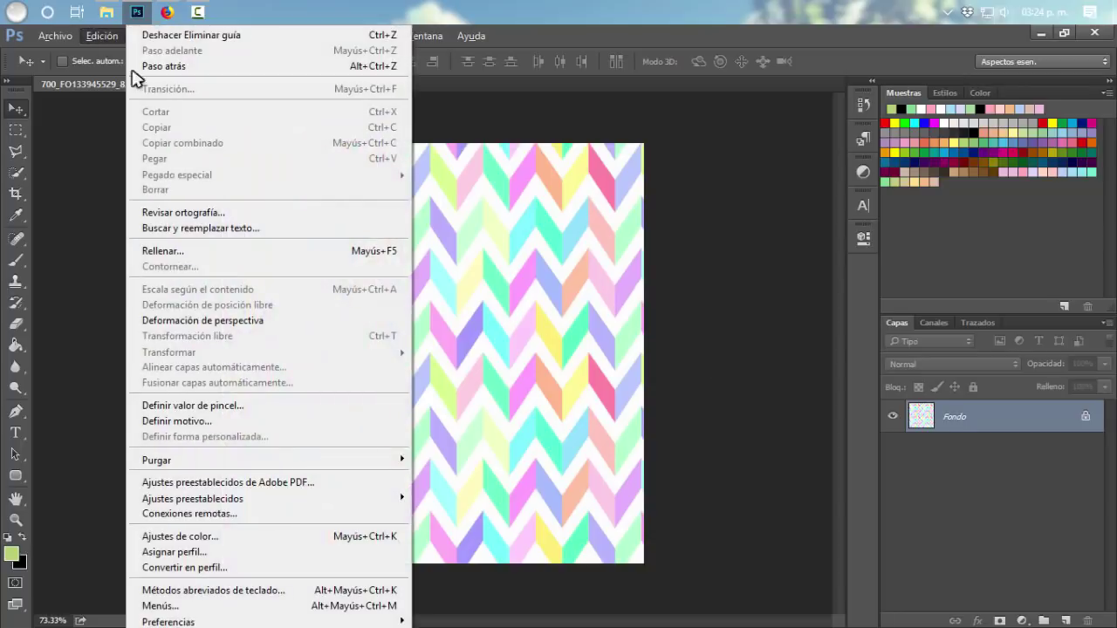
{"action": "left_click", "coordinate": [201, 422]}
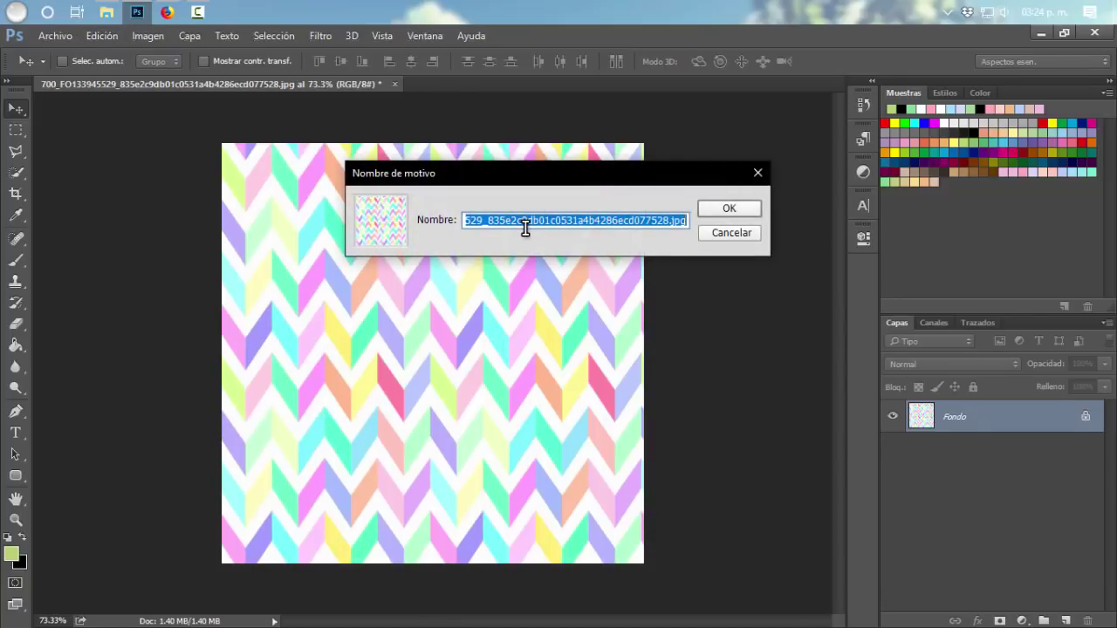
{"action": "type", "text": "colores"}
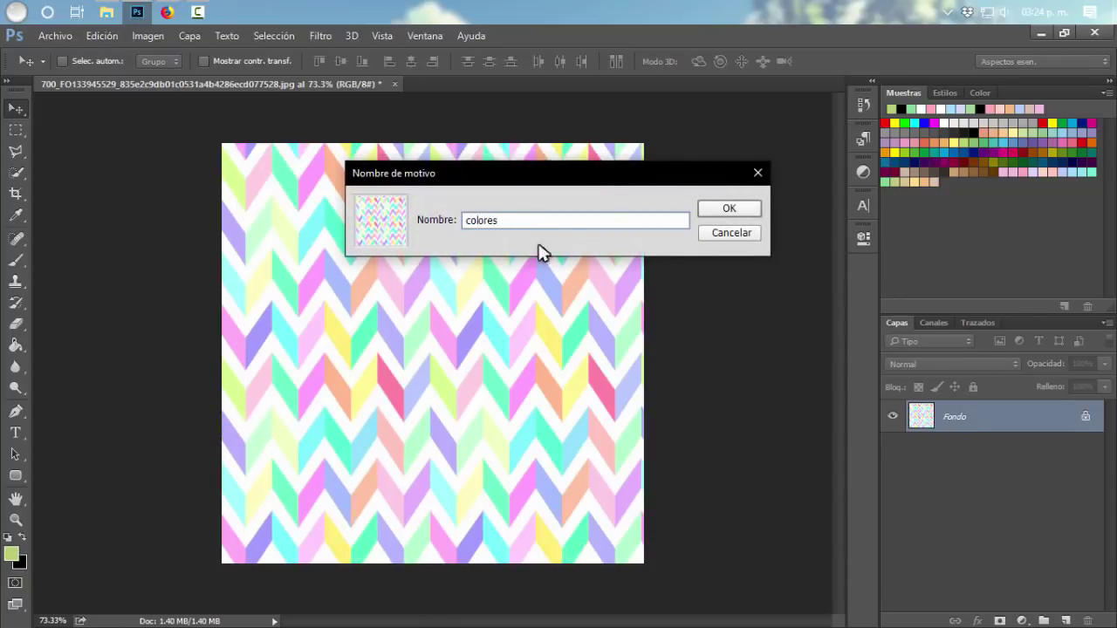
{"action": "left_click", "coordinate": [723, 210]}
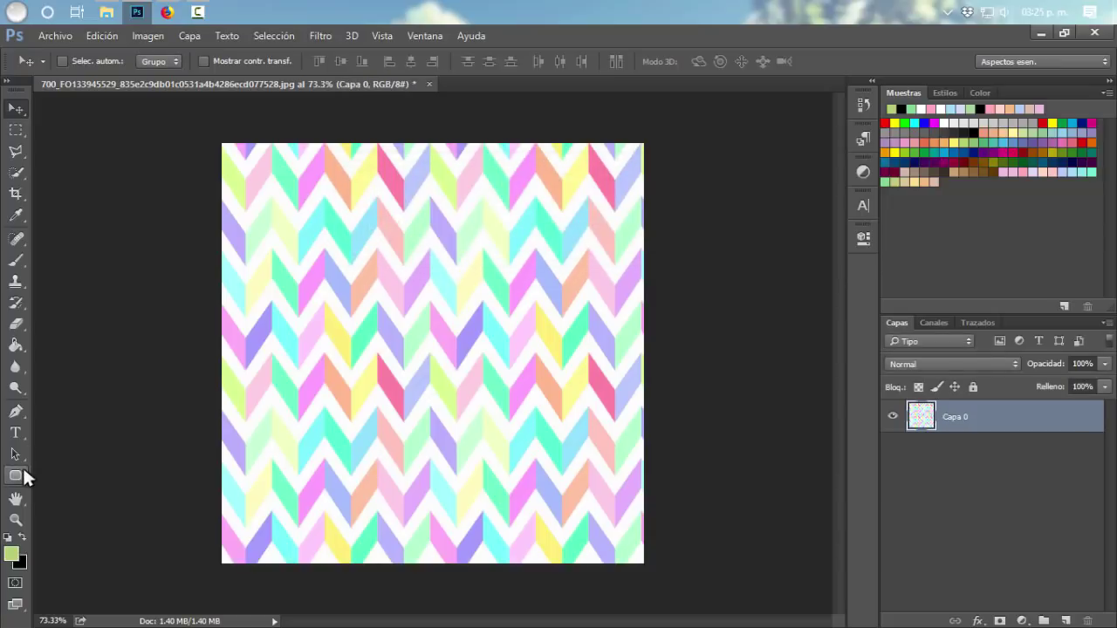
{"action": "left_click", "coordinate": [16, 476]}
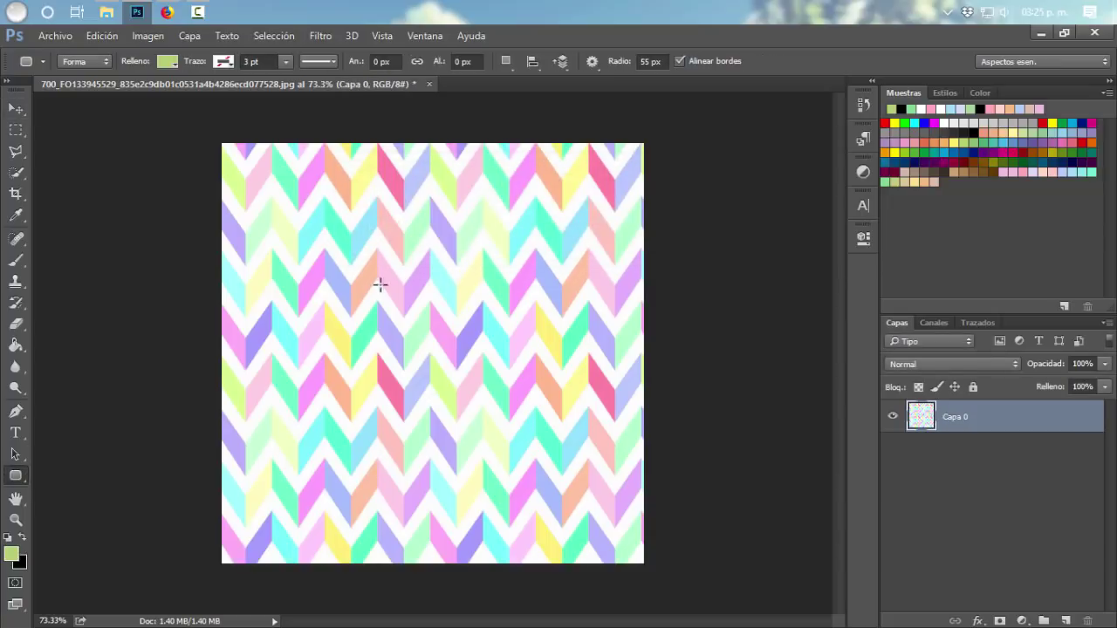
Step: Draw a green 473 × 387 px rounded rectangle on a new layer and hide Capa 0
{"action": "left_click", "coordinate": [1063, 621]}
{"action": "left_click_drag", "start_coordinate": [298, 237], "coordinate": [583, 470]}
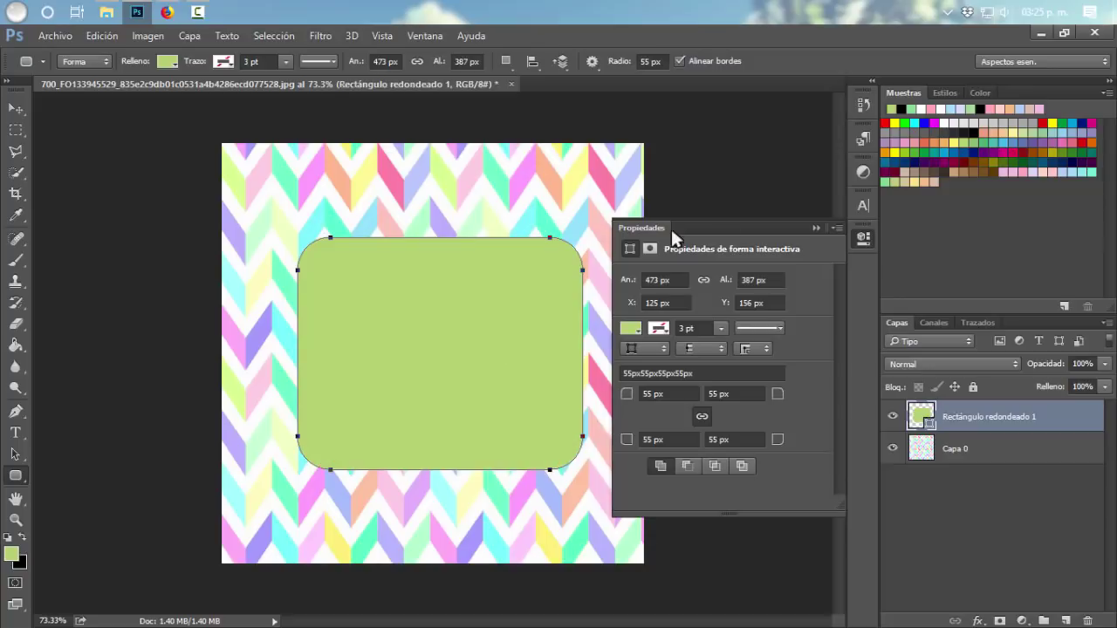
{"action": "left_click", "coordinate": [815, 228]}
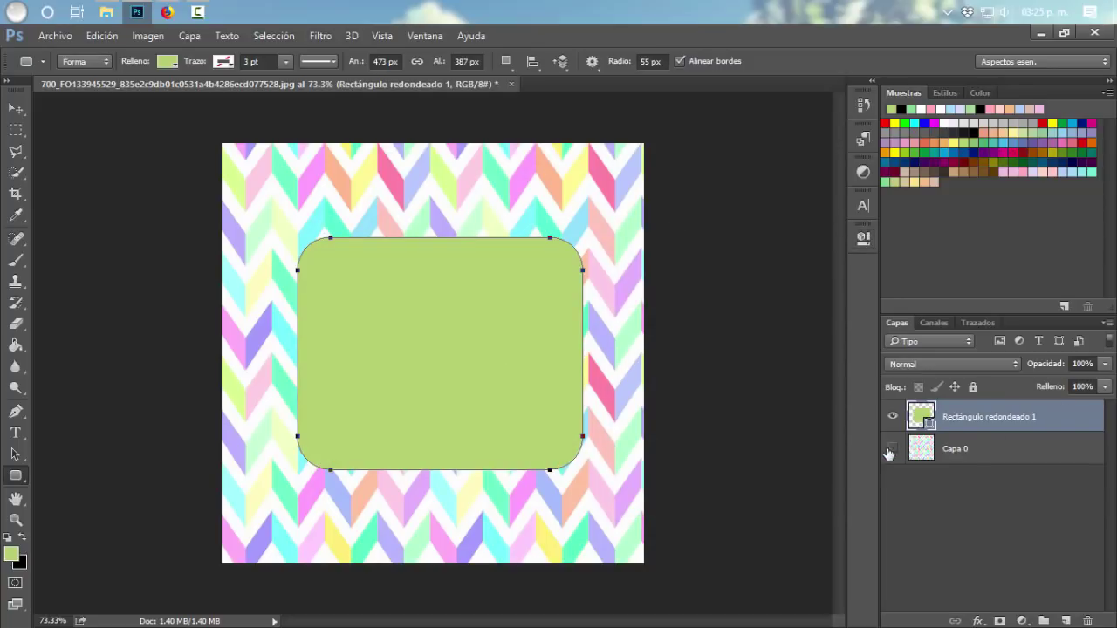
{"action": "left_click", "coordinate": [891, 449]}
{"action": "left_click", "coordinate": [16, 109]}
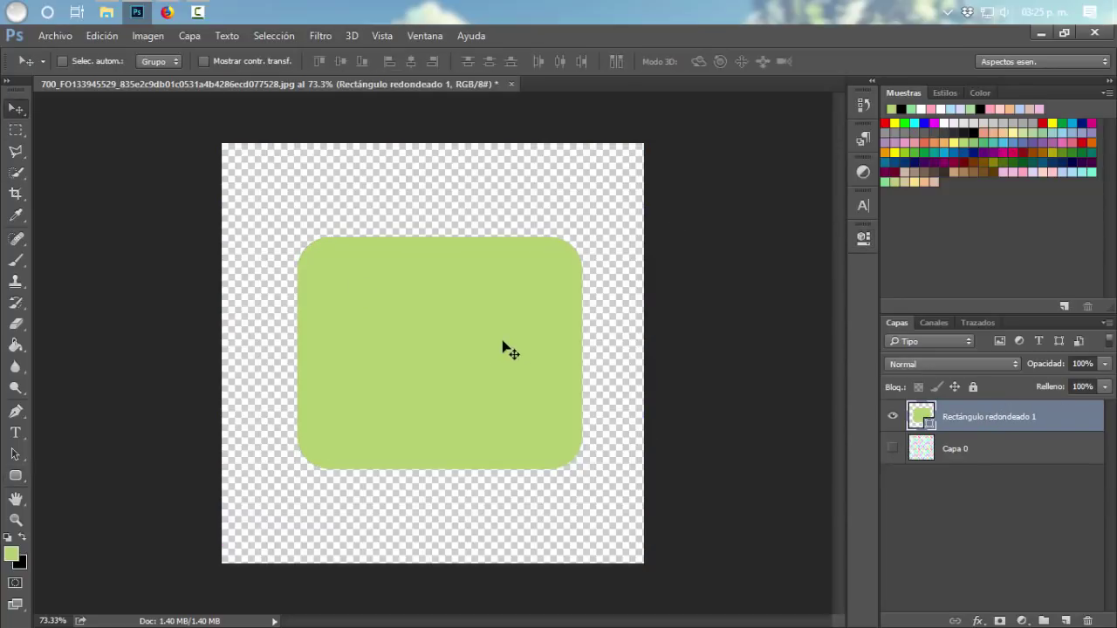
Step: Add a Pattern Overlay effect to the rectangle layer, showing all effects in the style list
{"action": "double_click", "coordinate": [1085, 421]}
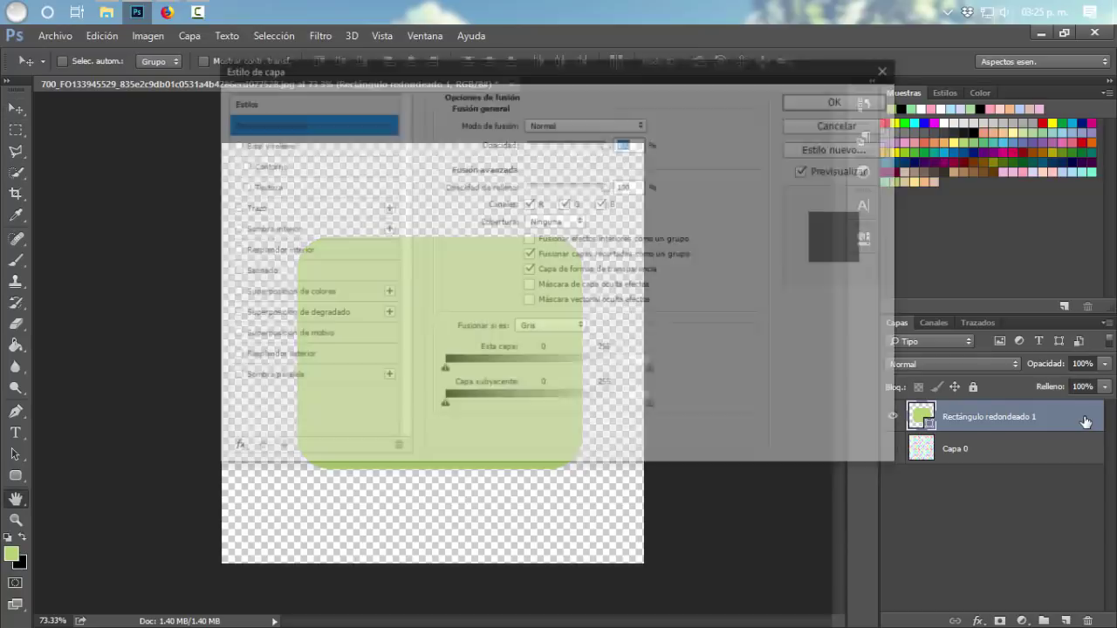
{"action": "left_click", "coordinate": [279, 340]}
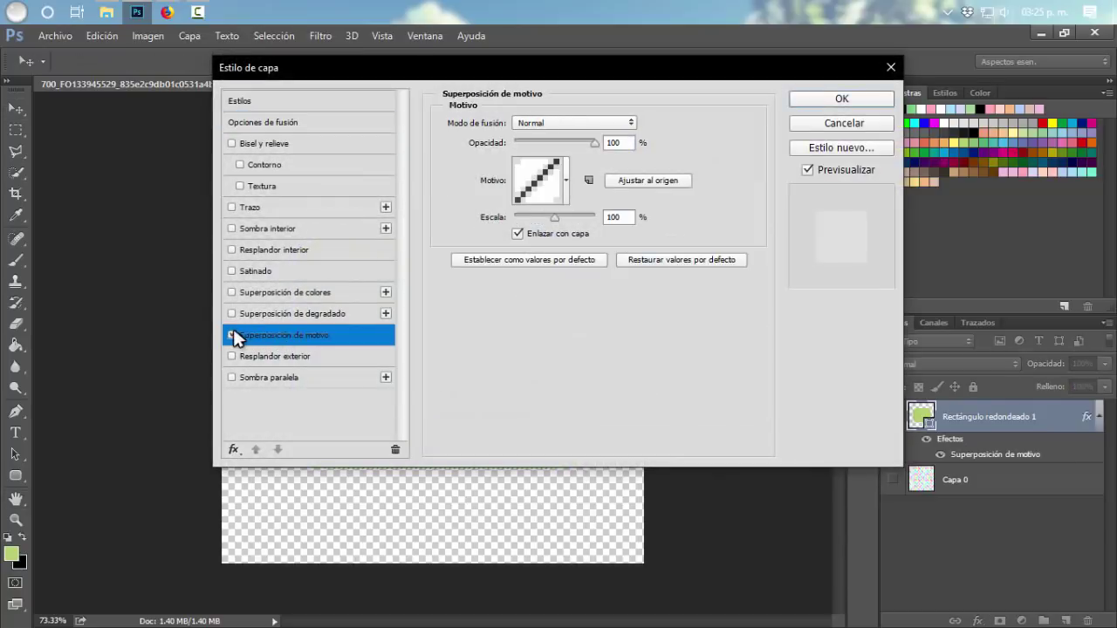
{"action": "left_click", "coordinate": [232, 335]}
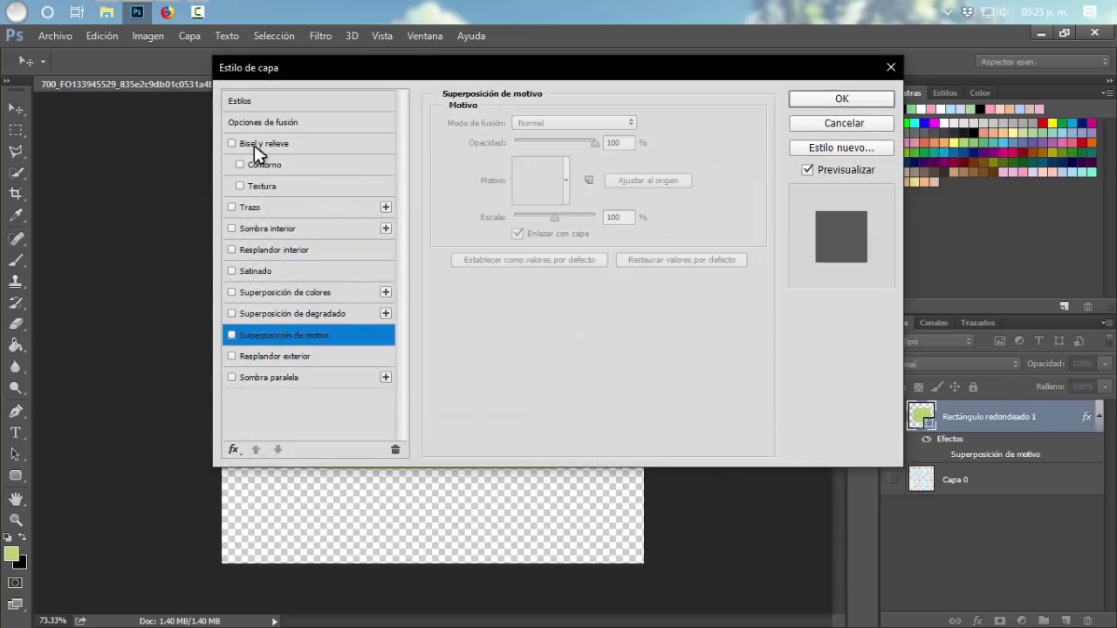
{"action": "left_click", "coordinate": [233, 449]}
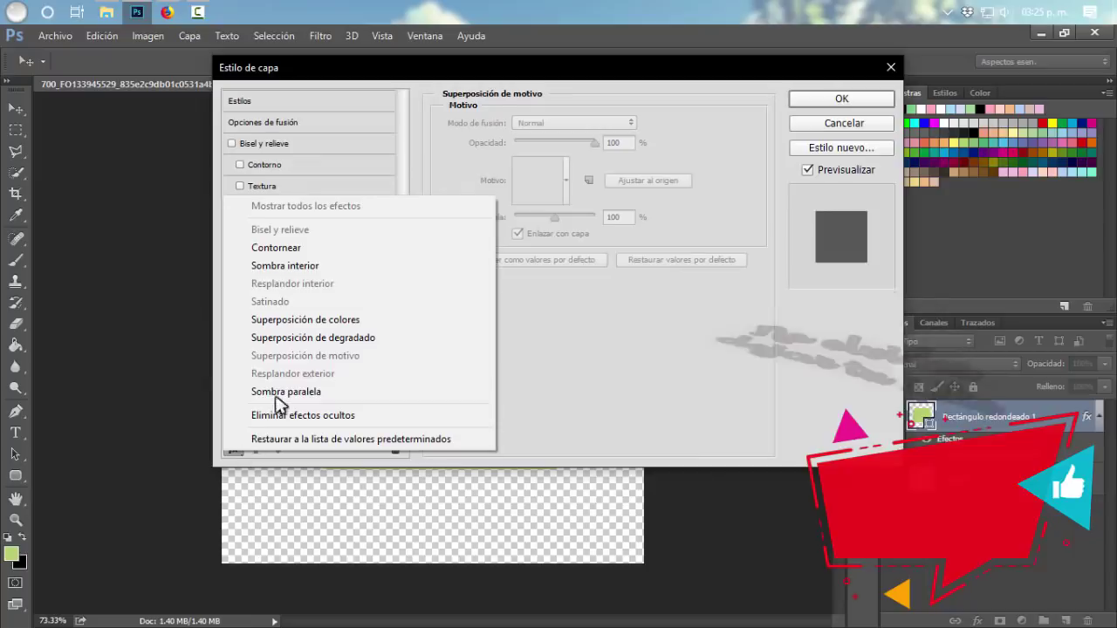
{"action": "left_click", "coordinate": [361, 210]}
{"action": "left_click", "coordinate": [292, 340]}
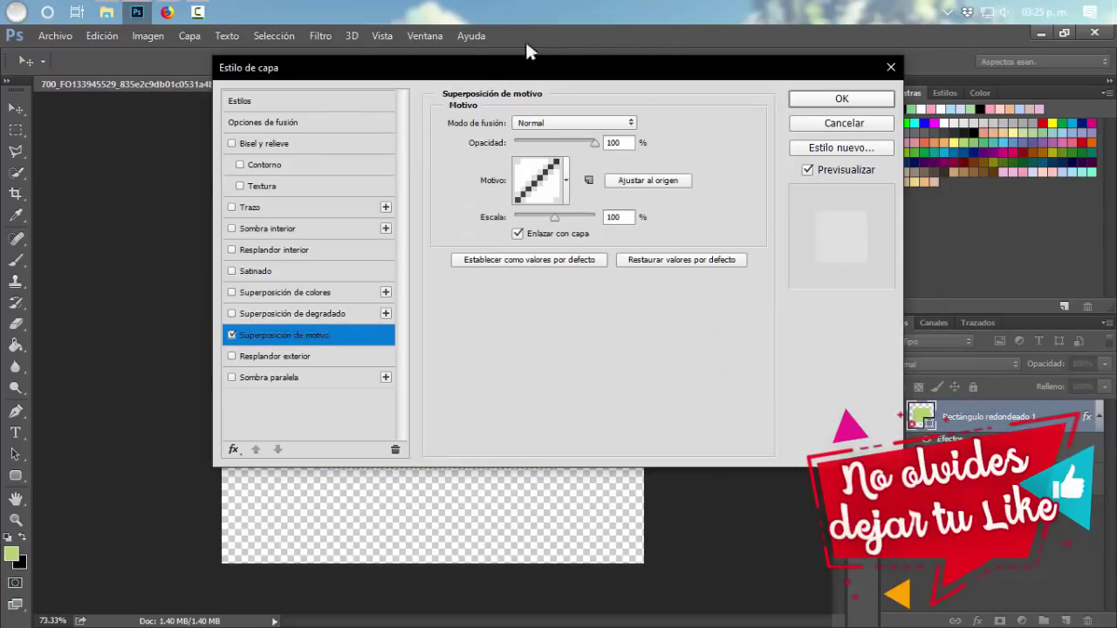
{"action": "left_click_drag", "start_coordinate": [428, 72], "coordinate": [703, 114]}
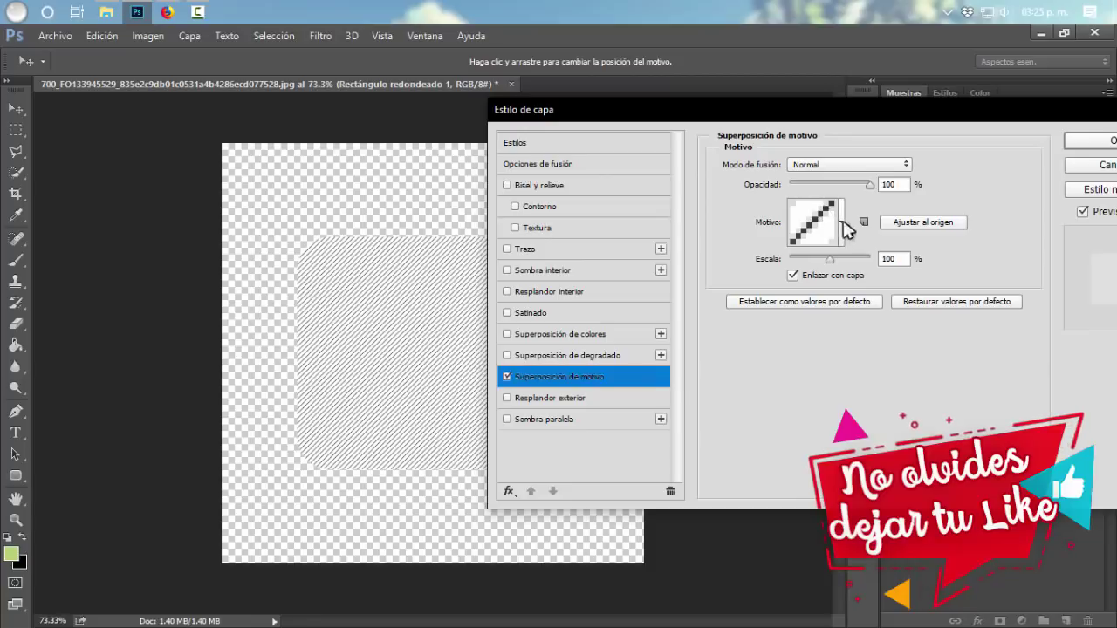
Step: Apply the 'colores' chevron pattern at 49% scale and reposition it inside the rectangle
{"action": "left_click", "coordinate": [842, 227]}
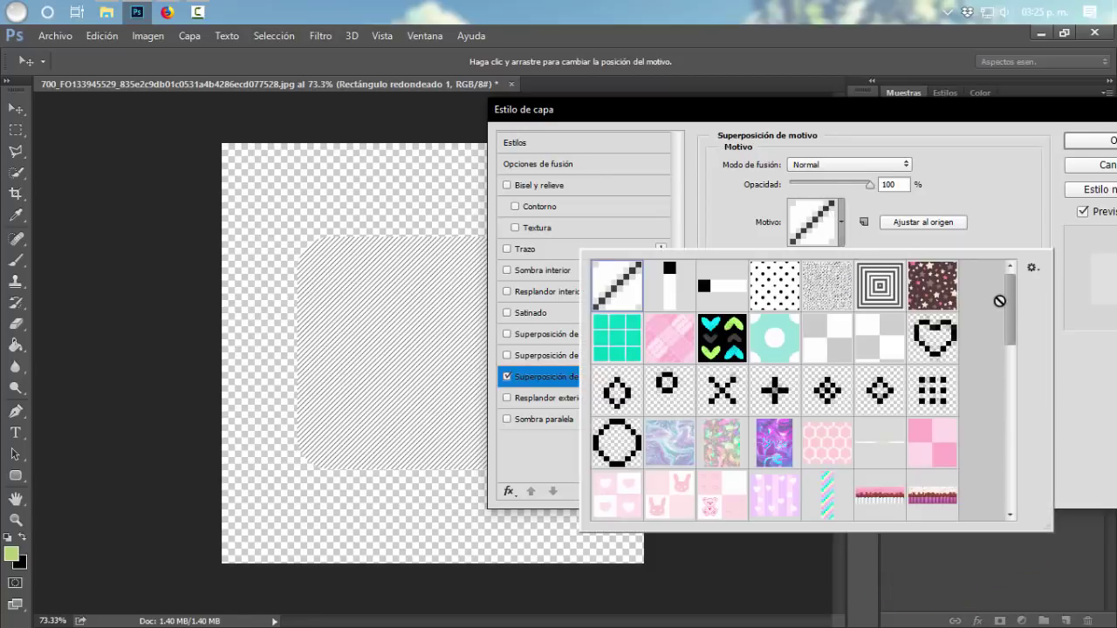
{"action": "left_click_drag", "start_coordinate": [1012, 306], "coordinate": [1014, 515]}
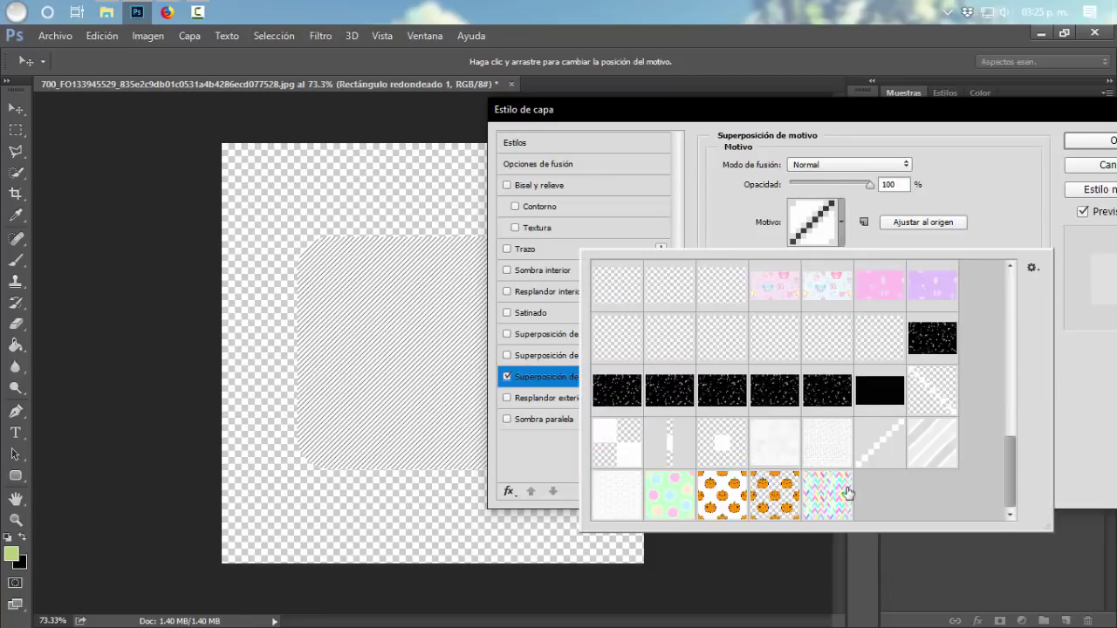
{"action": "left_click", "coordinate": [836, 493]}
{"action": "left_click_drag", "start_coordinate": [621, 115], "coordinate": [649, 95]}
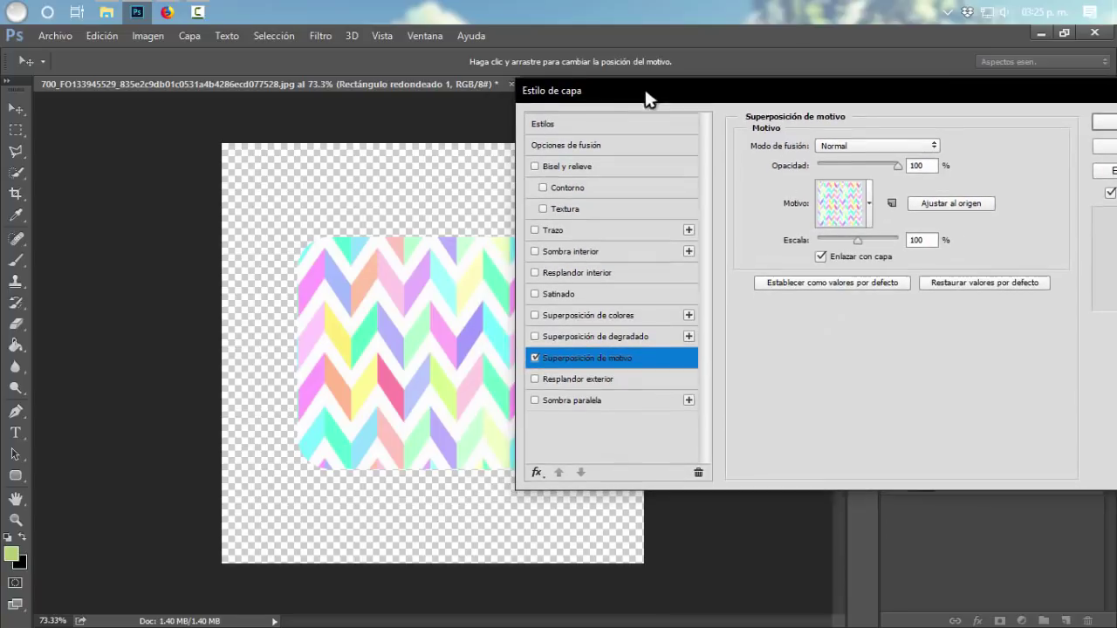
{"action": "left_click_drag", "start_coordinate": [860, 248], "coordinate": [835, 246]}
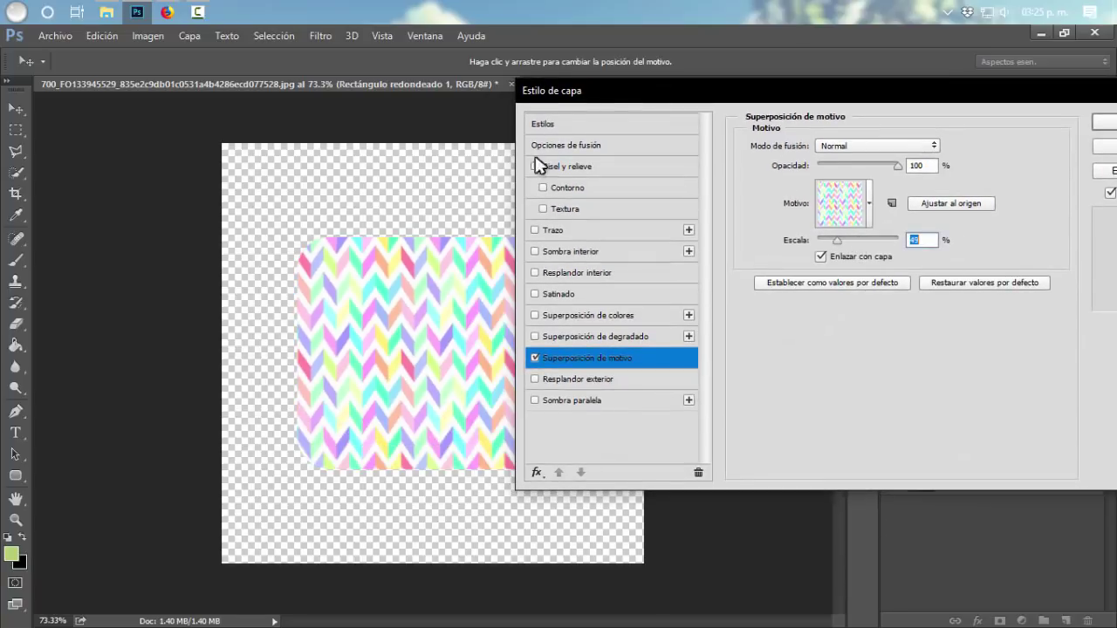
{"action": "left_click_drag", "start_coordinate": [581, 100], "coordinate": [689, 118]}
{"action": "left_click_drag", "start_coordinate": [458, 371], "coordinate": [594, 508]}
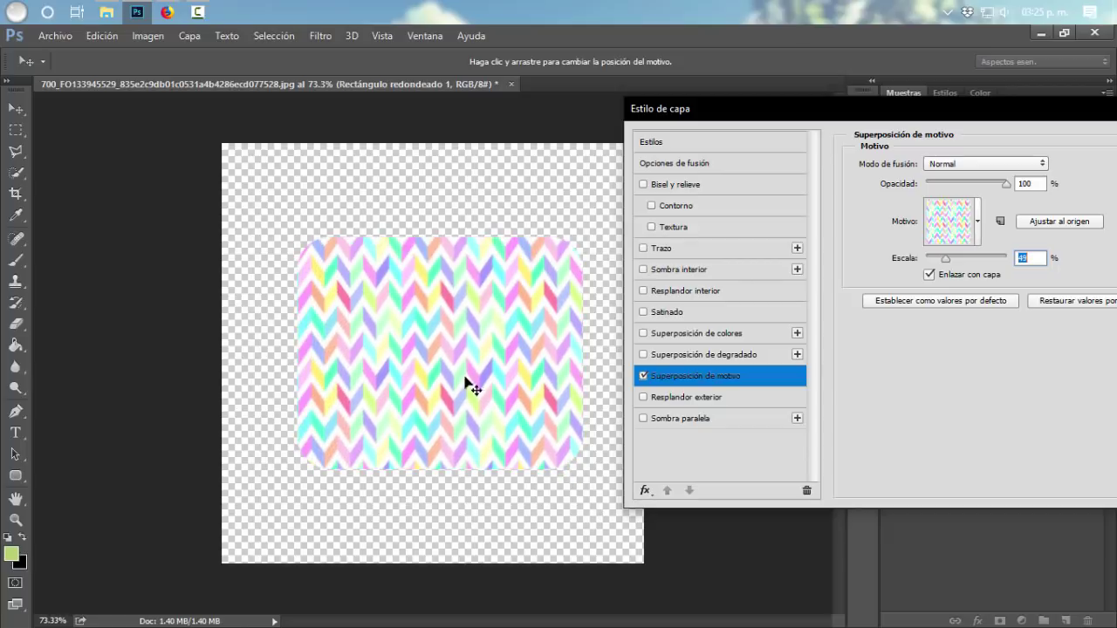
{"action": "mouse_move", "coordinate": [468, 384]}
{"action": "left_mouse_down"}
{"action": "mouse_move", "coordinate": [637, 384]}
{"action": "mouse_move", "coordinate": [696, 448]}
{"action": "mouse_move", "coordinate": [705, 488]}
{"action": "mouse_move", "coordinate": [523, 515]}
{"action": "mouse_move", "coordinate": [414, 403]}
{"action": "mouse_move", "coordinate": [390, 331]}
{"action": "mouse_move", "coordinate": [454, 269]}
{"action": "mouse_move", "coordinate": [650, 312]}
{"action": "mouse_move", "coordinate": [680, 401]}
{"action": "mouse_move", "coordinate": [620, 471]}
{"action": "mouse_move", "coordinate": [496, 399]}
{"action": "mouse_move", "coordinate": [487, 342]}
{"action": "mouse_move", "coordinate": [479, 354]}
{"action": "mouse_move", "coordinate": [439, 326]}
{"action": "mouse_move", "coordinate": [421, 349]}
{"action": "left_mouse_up"}
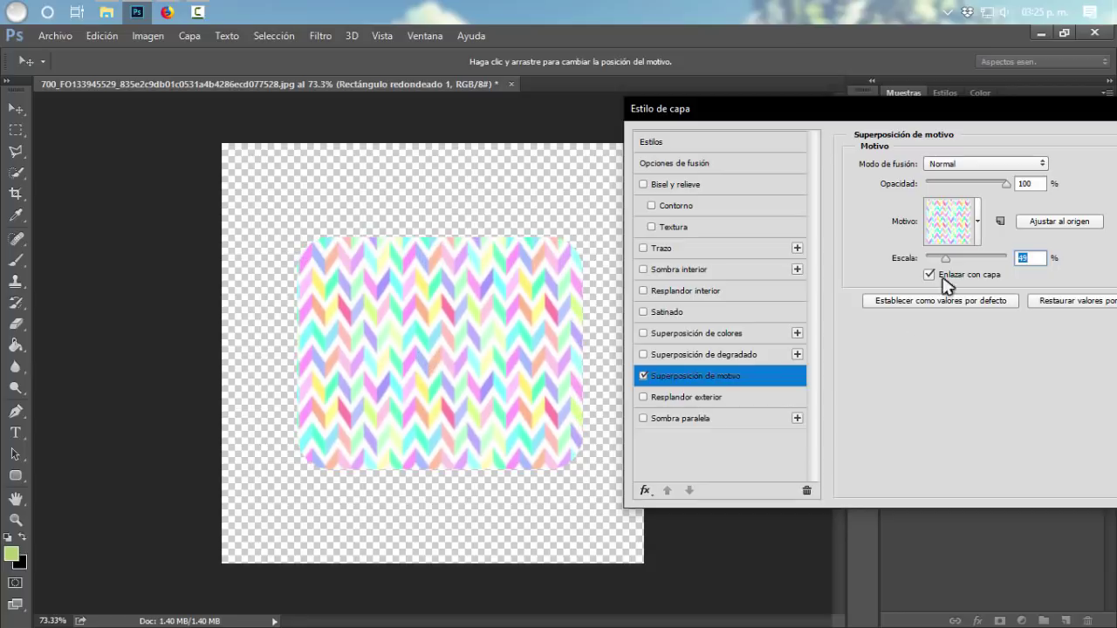
Step: Set the pattern scale to 79%, apply the style, and shift the rectangle slightly left
{"action": "left_click_drag", "start_coordinate": [945, 260], "coordinate": [970, 259]}
{"action": "mouse_move", "coordinate": [537, 352]}
{"action": "left_mouse_down"}
{"action": "mouse_move", "coordinate": [515, 349]}
{"action": "mouse_move", "coordinate": [472, 302]}
{"action": "left_mouse_up"}
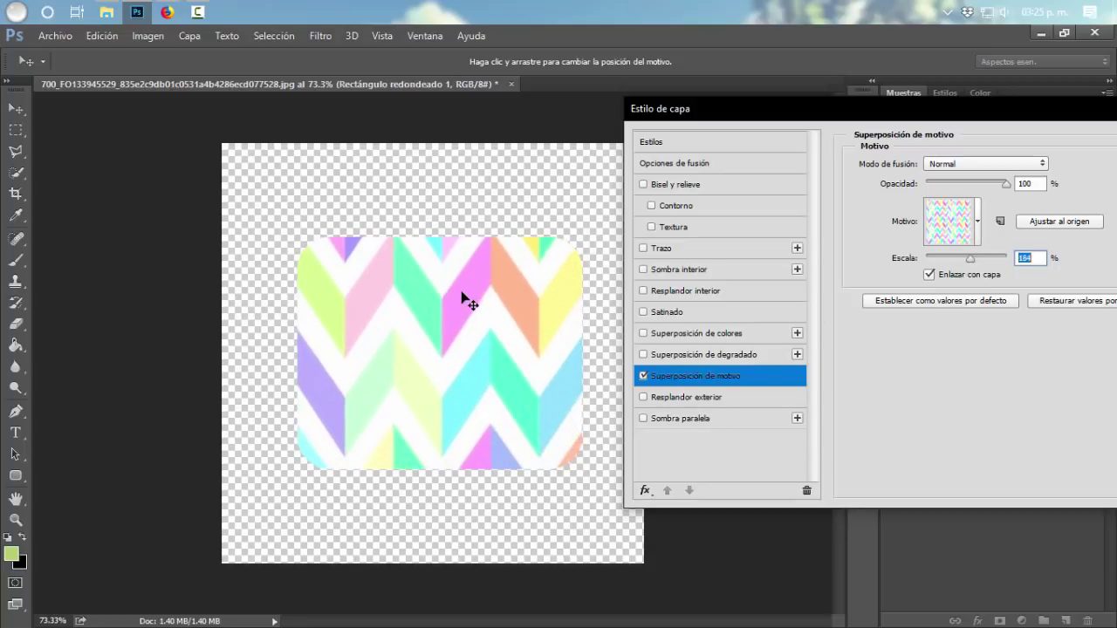
{"action": "left_click_drag", "start_coordinate": [969, 259], "coordinate": [934, 262]}
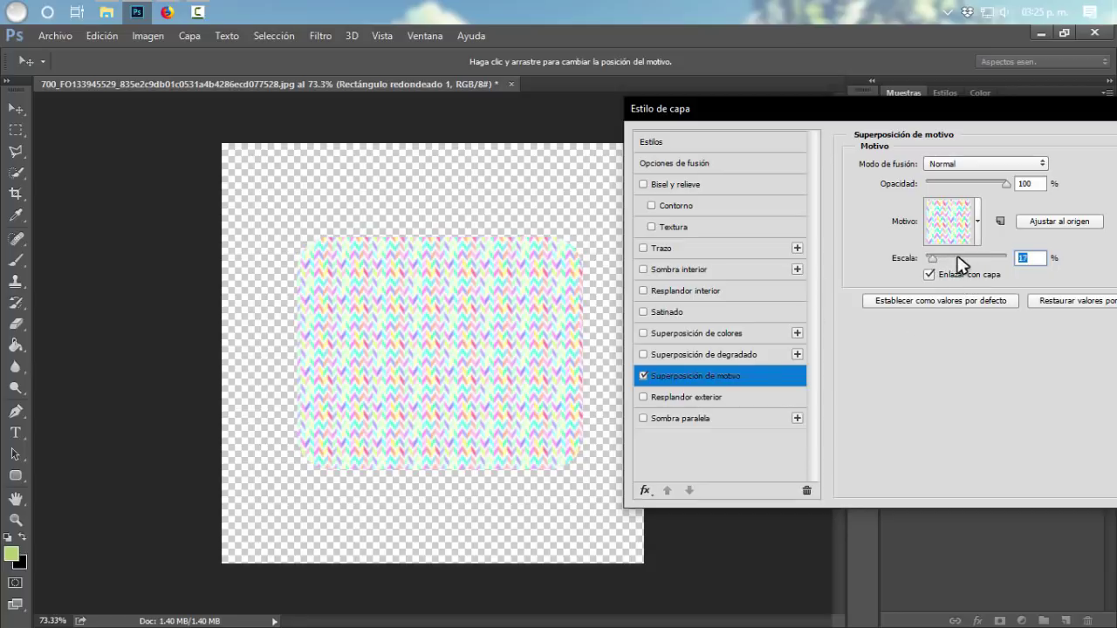
{"action": "left_click", "coordinate": [957, 257]}
{"action": "left_click_drag", "start_coordinate": [898, 108], "coordinate": [556, 121]}
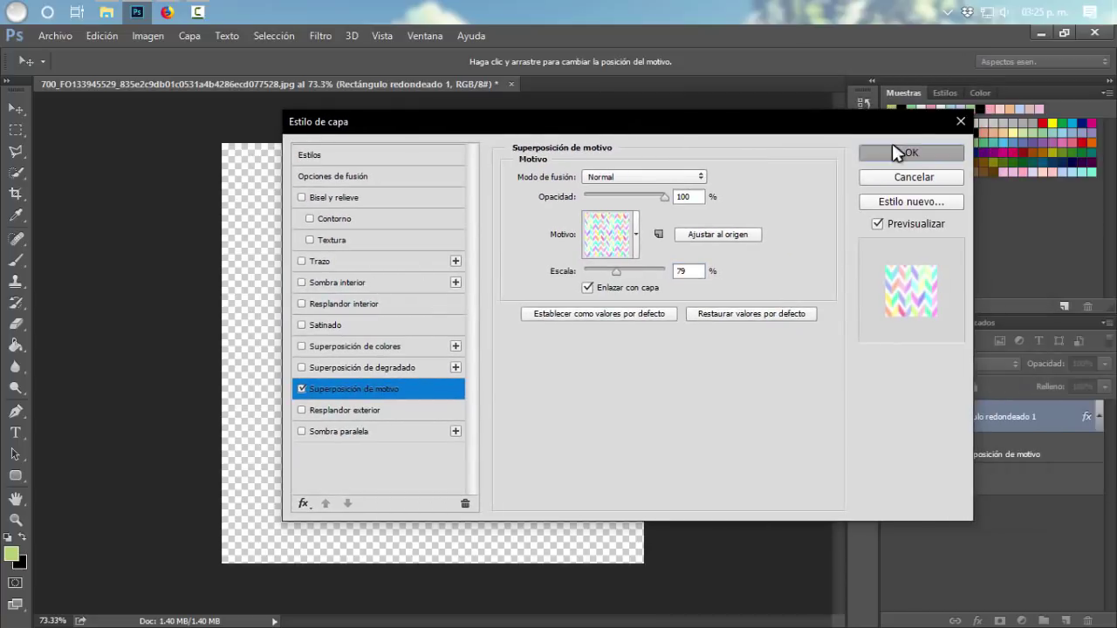
{"action": "left_click", "coordinate": [897, 153]}
{"action": "left_click_drag", "start_coordinate": [426, 306], "coordinate": [398, 305]}
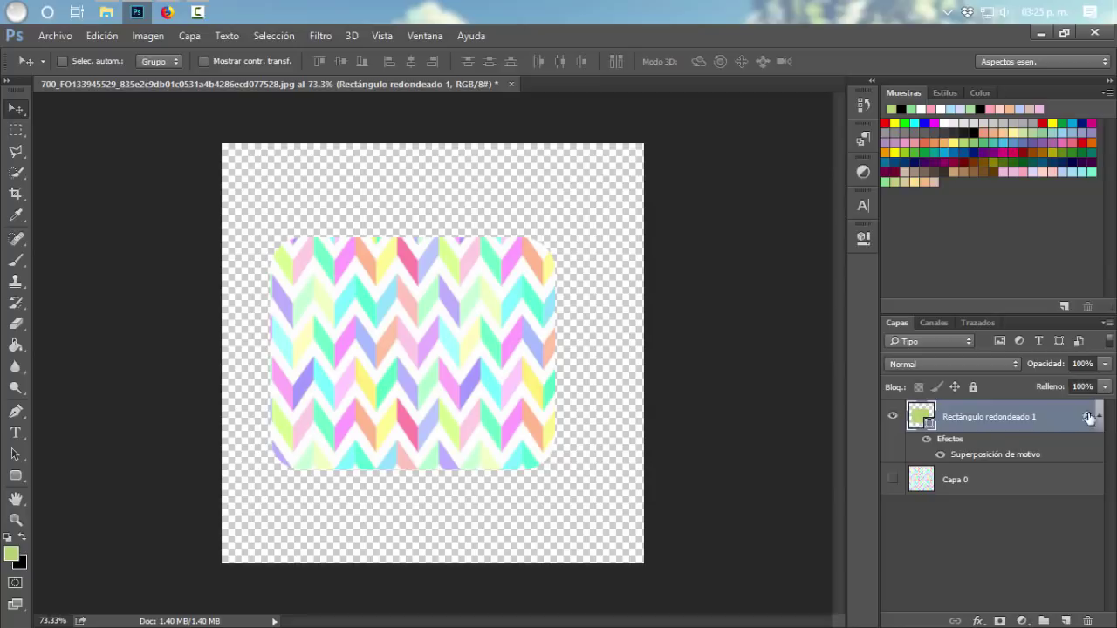
Step: Add green 'PATT' text in 209 pt Distortion Dos Analogue, centred on the patterned rectangle
{"action": "left_click", "coordinate": [16, 433]}
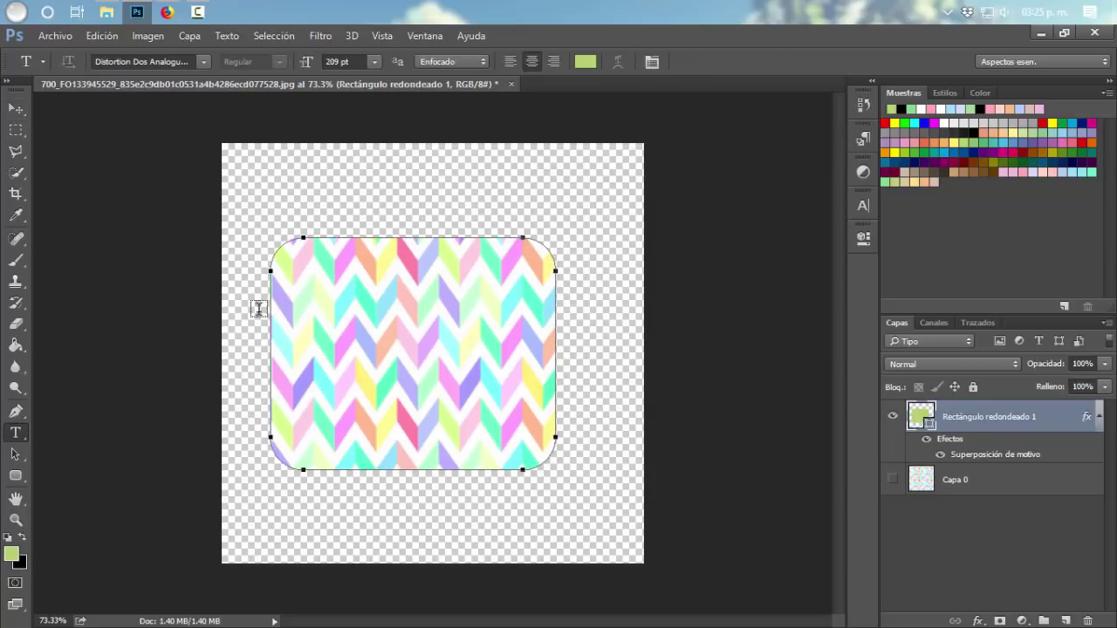
{"action": "left_click", "coordinate": [290, 218]}
{"action": "type", "text": "AT"}
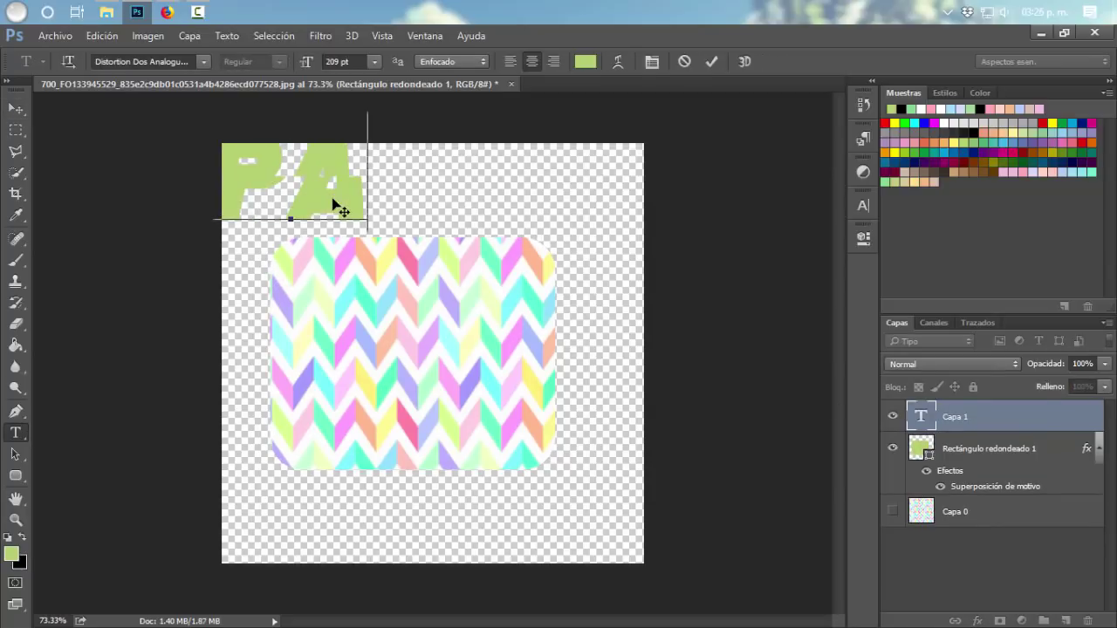
{"action": "type", "text": "T"}
{"action": "left_click", "coordinate": [709, 59]}
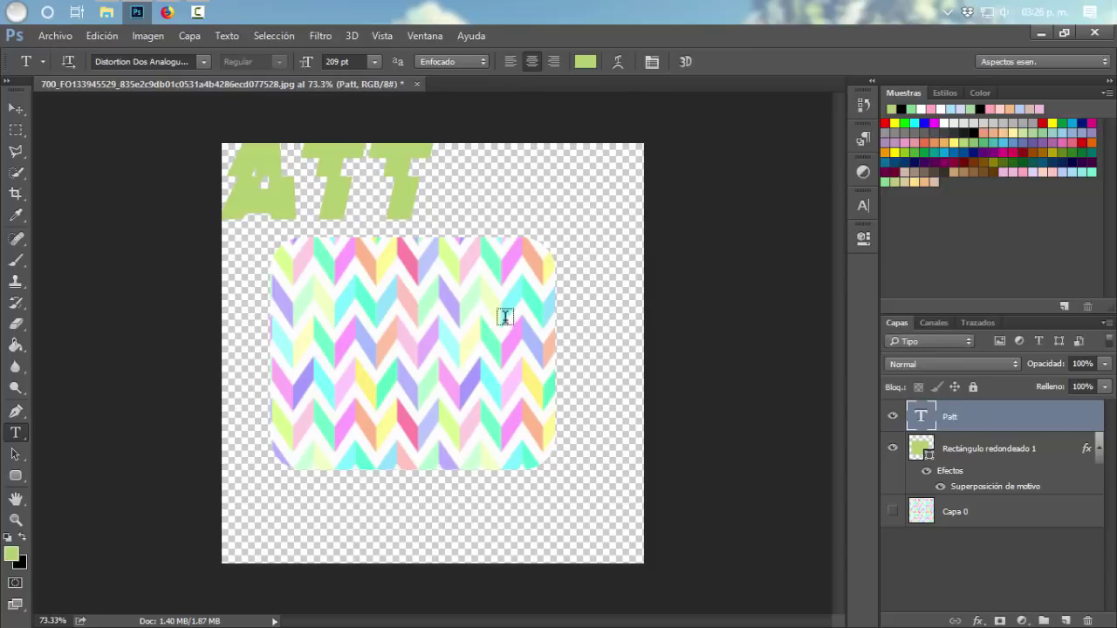
{"action": "key", "text": "v"}
{"action": "mouse_move", "coordinate": [399, 212]}
{"action": "left_mouse_down"}
{"action": "mouse_move", "coordinate": [510, 375]}
{"action": "mouse_move", "coordinate": [534, 379]}
{"action": "left_mouse_up"}
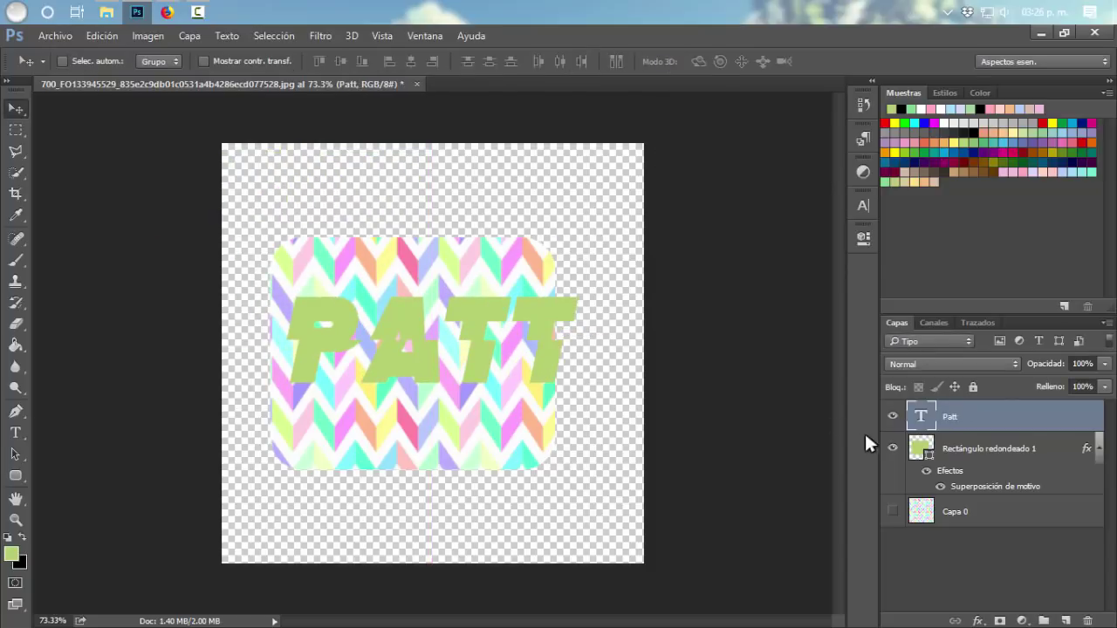
{"action": "left_click", "coordinate": [892, 448]}
Step: Open the PATT text layer's Layer Style and turn on Pattern Overlay
{"action": "double_click", "coordinate": [1016, 405]}
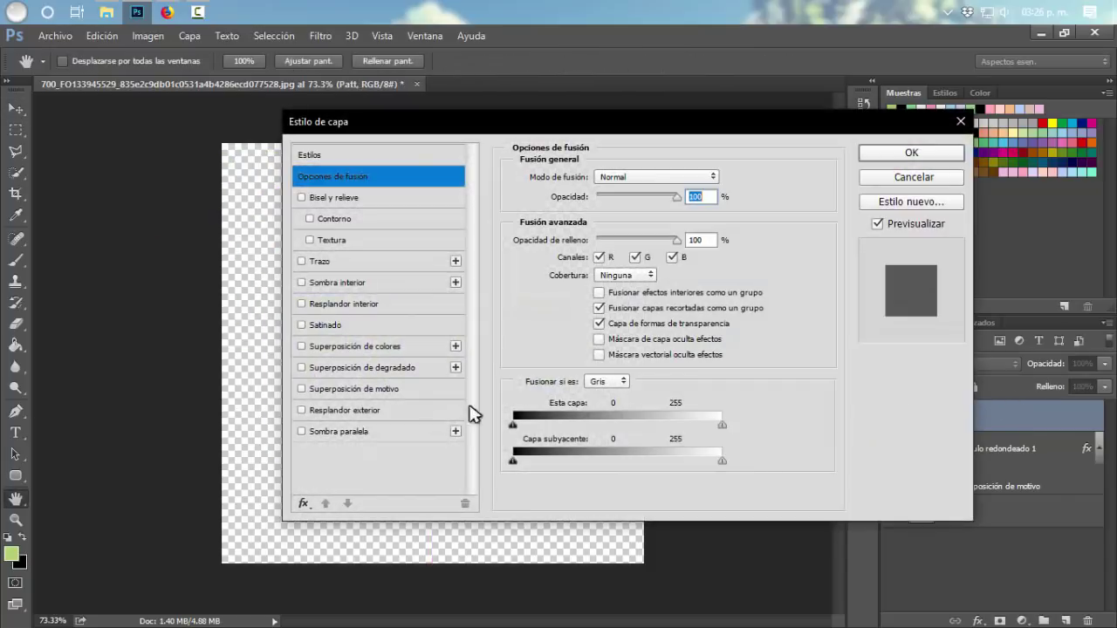
{"action": "left_click", "coordinate": [384, 389]}
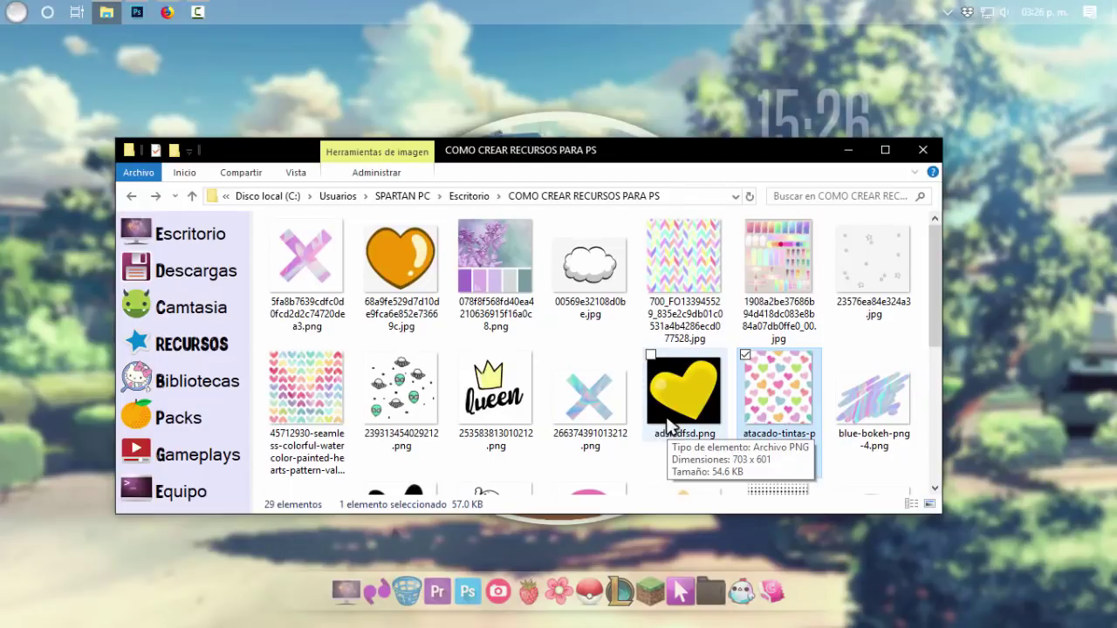
Step: Create a new blank 1280×720 document and unlock its background as Capa 0
{"action": "left_click", "coordinate": [137, 13]}
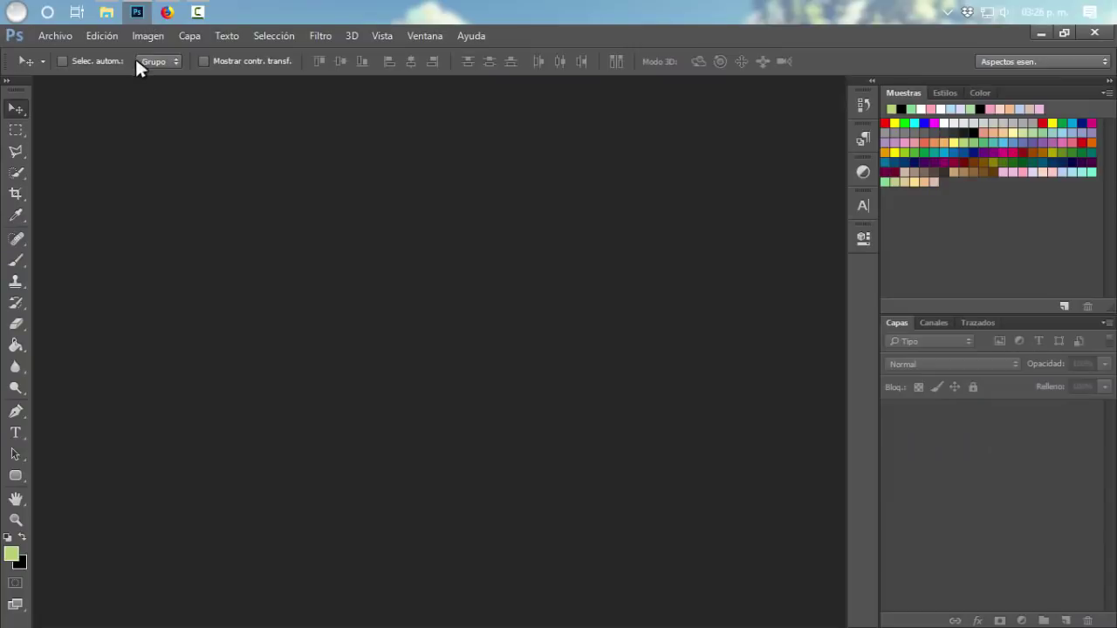
{"action": "left_click", "coordinate": [55, 34]}
{"action": "left_click", "coordinate": [69, 53]}
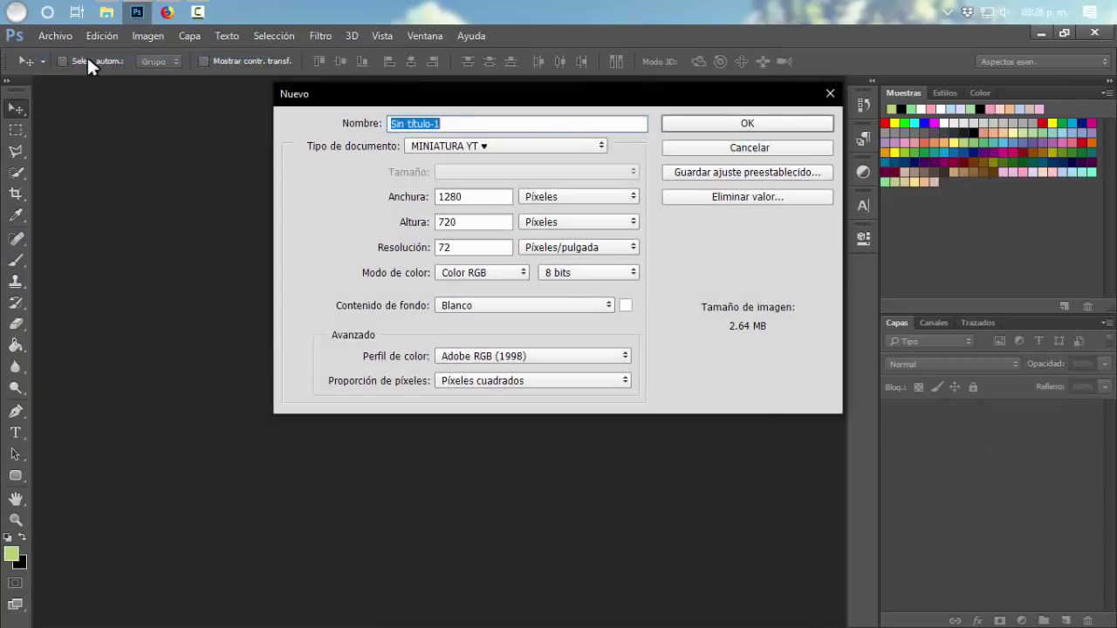
{"action": "left_click", "coordinate": [728, 125]}
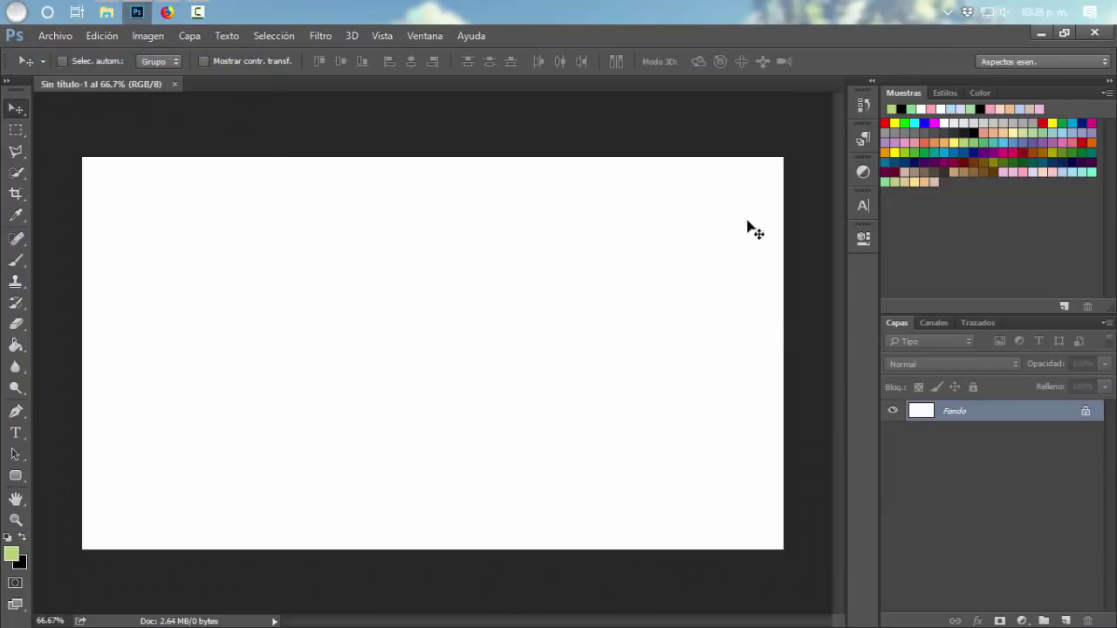
{"action": "left_click", "coordinate": [1084, 413]}
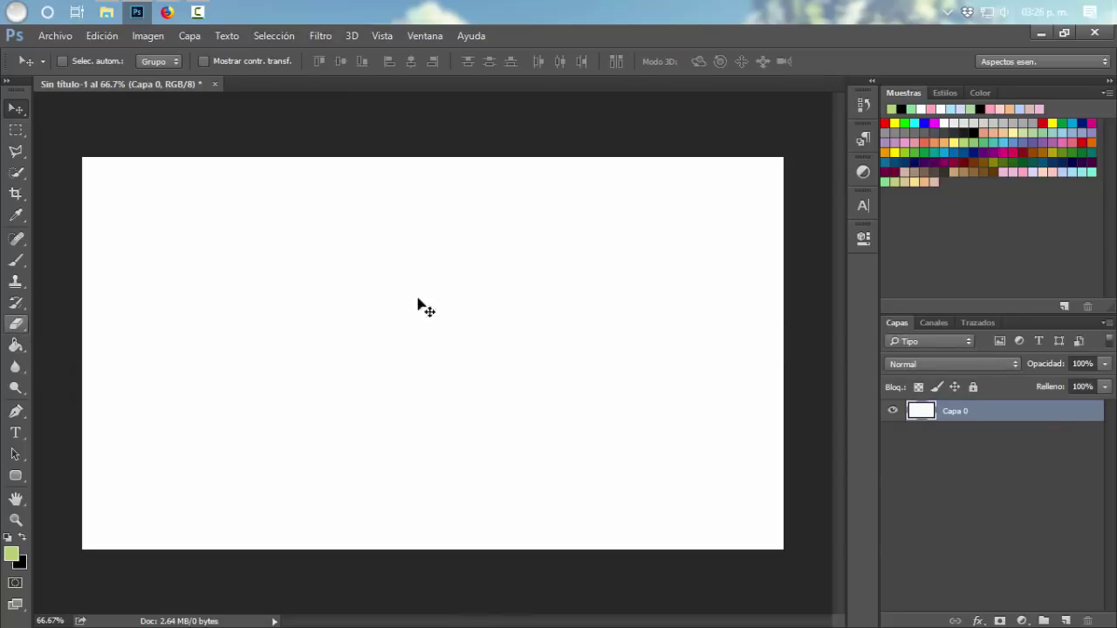
Step: Select the Gradient tool and bring up the Gradient Editor
{"action": "left_click", "coordinate": [19, 346]}
{"action": "left_click", "coordinate": [15, 352]}
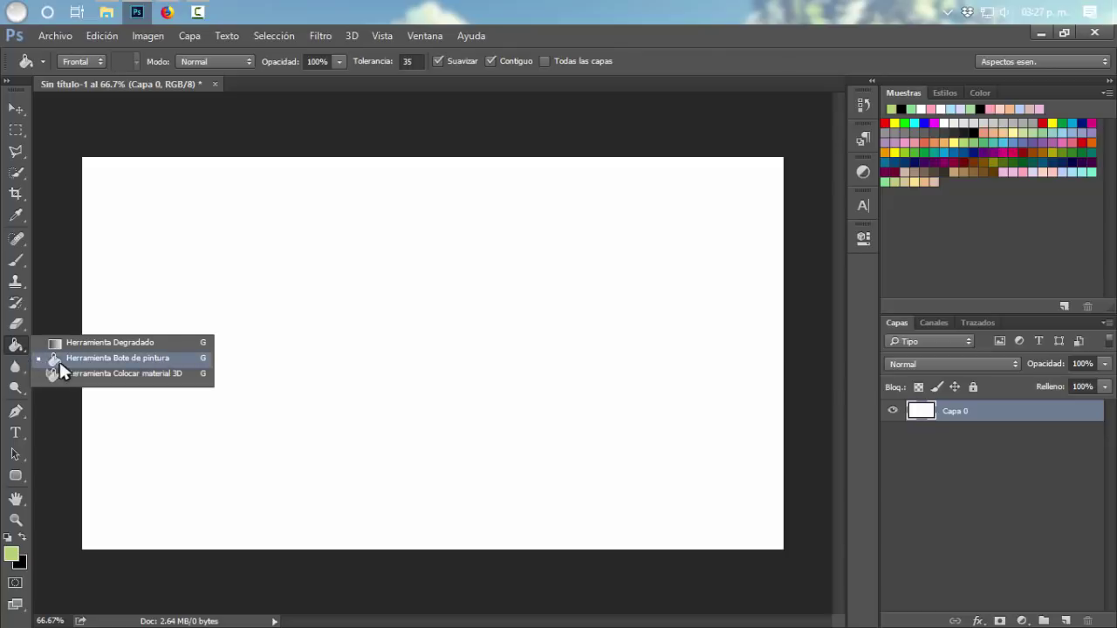
{"action": "left_click", "coordinate": [109, 342]}
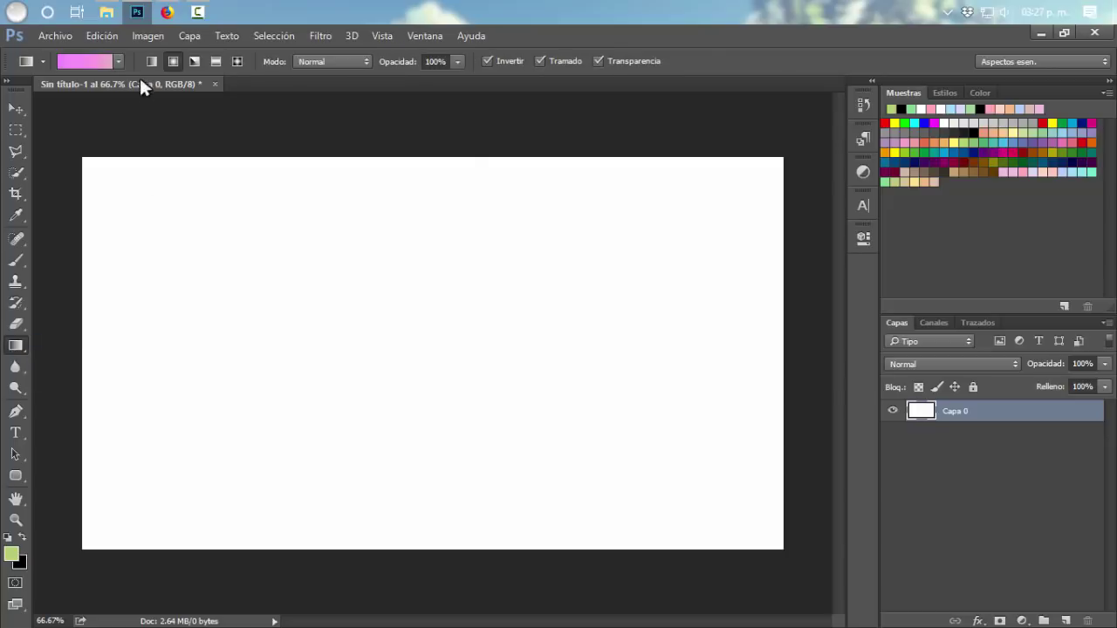
{"action": "left_click", "coordinate": [87, 61]}
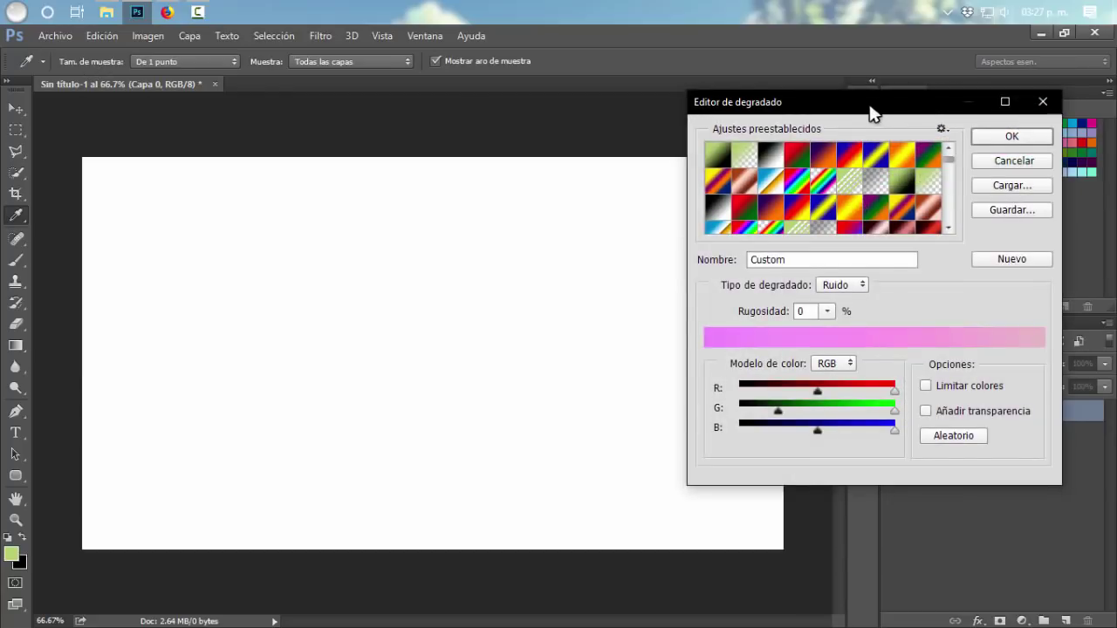
Step: Try pink, purple, white and cyan gradient presets, then revert to the pink noise gradient
{"action": "left_click_drag", "start_coordinate": [873, 109], "coordinate": [631, 124]}
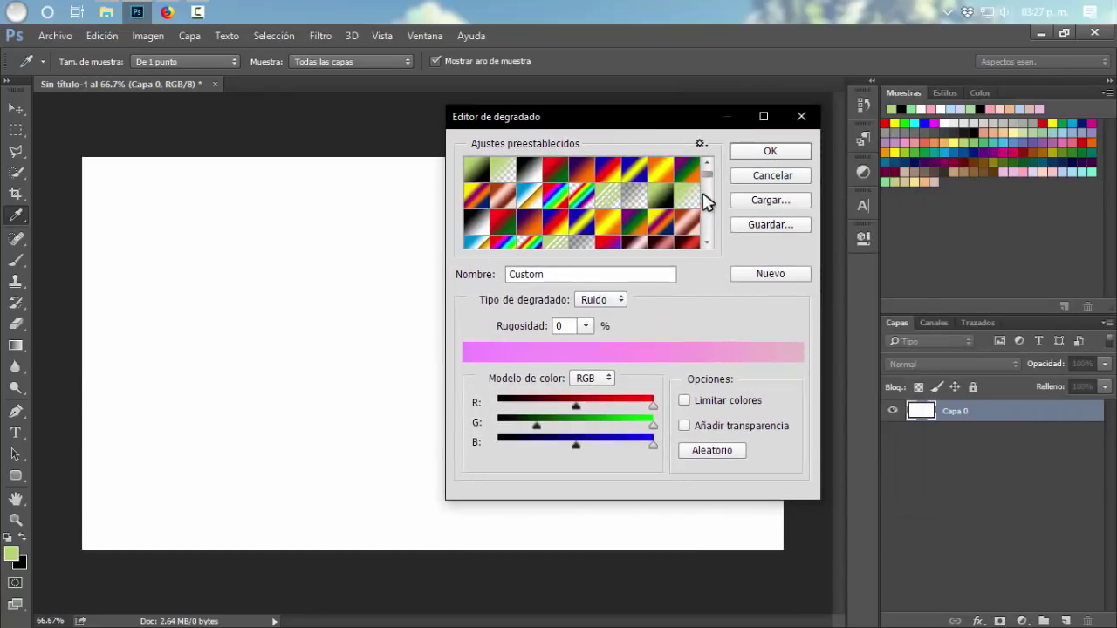
{"action": "left_click_drag", "start_coordinate": [708, 183], "coordinate": [710, 237]}
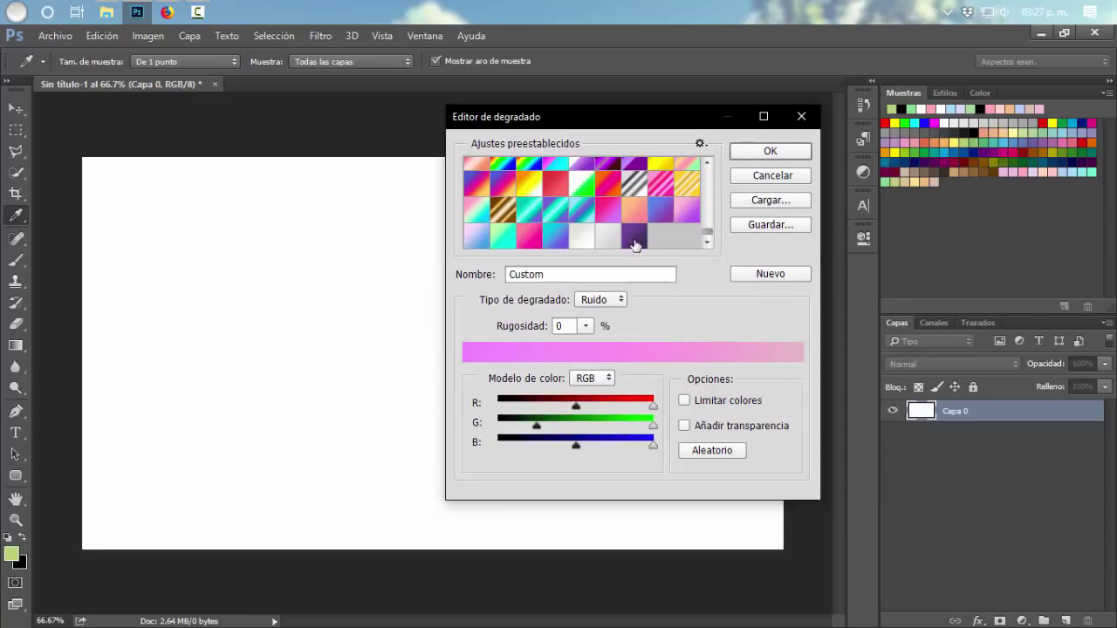
{"action": "left_click", "coordinate": [606, 211]}
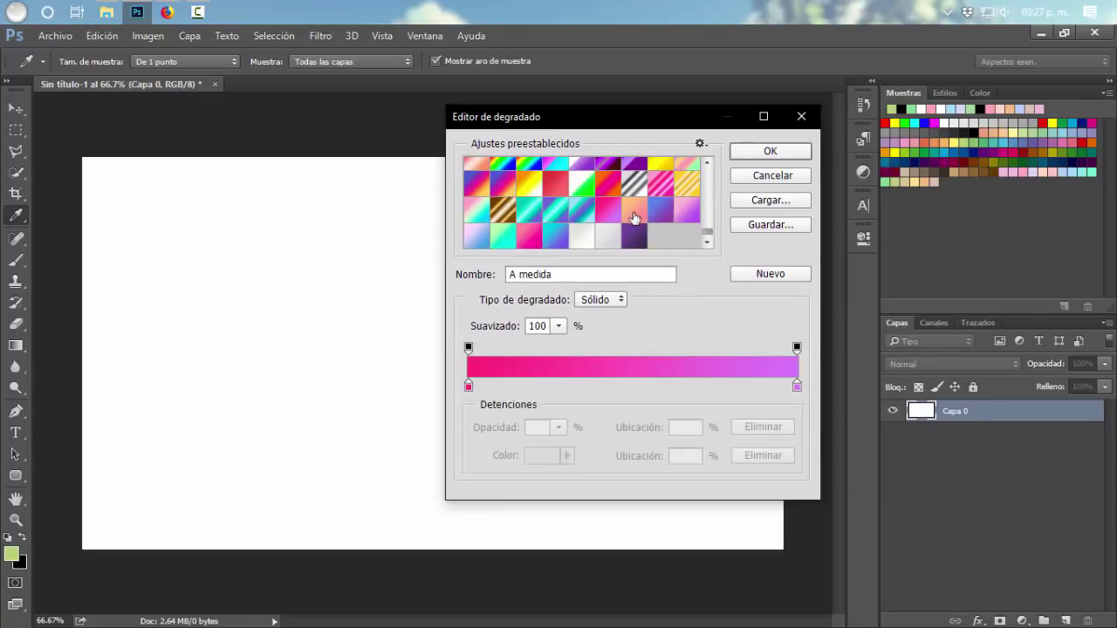
{"action": "left_click", "coordinate": [633, 231]}
{"action": "left_click", "coordinate": [537, 240]}
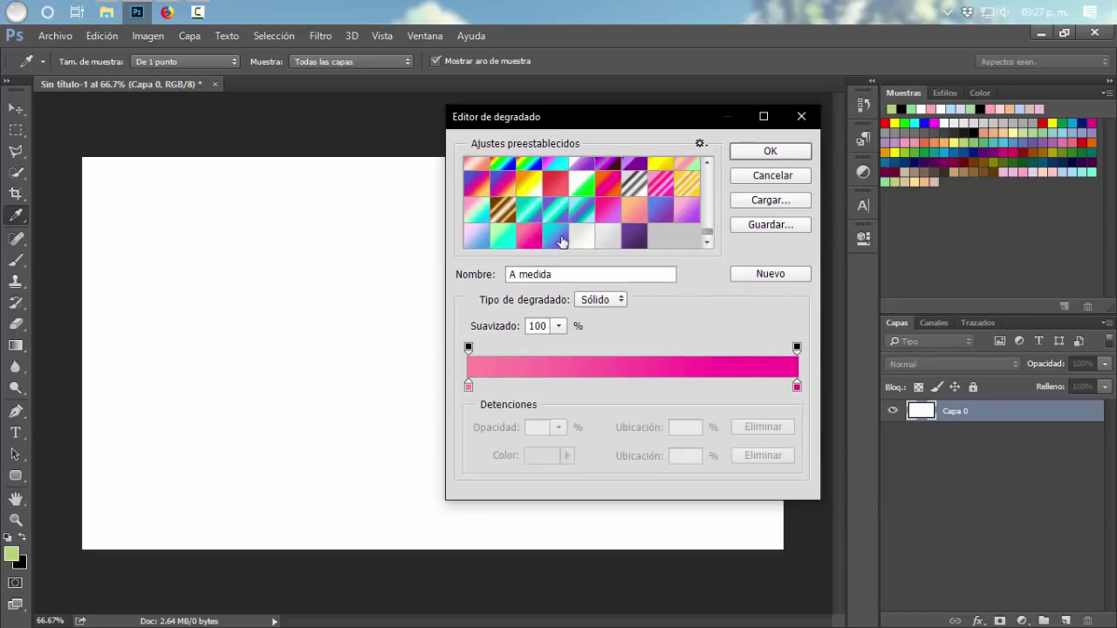
{"action": "left_click", "coordinate": [586, 237]}
{"action": "left_click", "coordinate": [591, 215]}
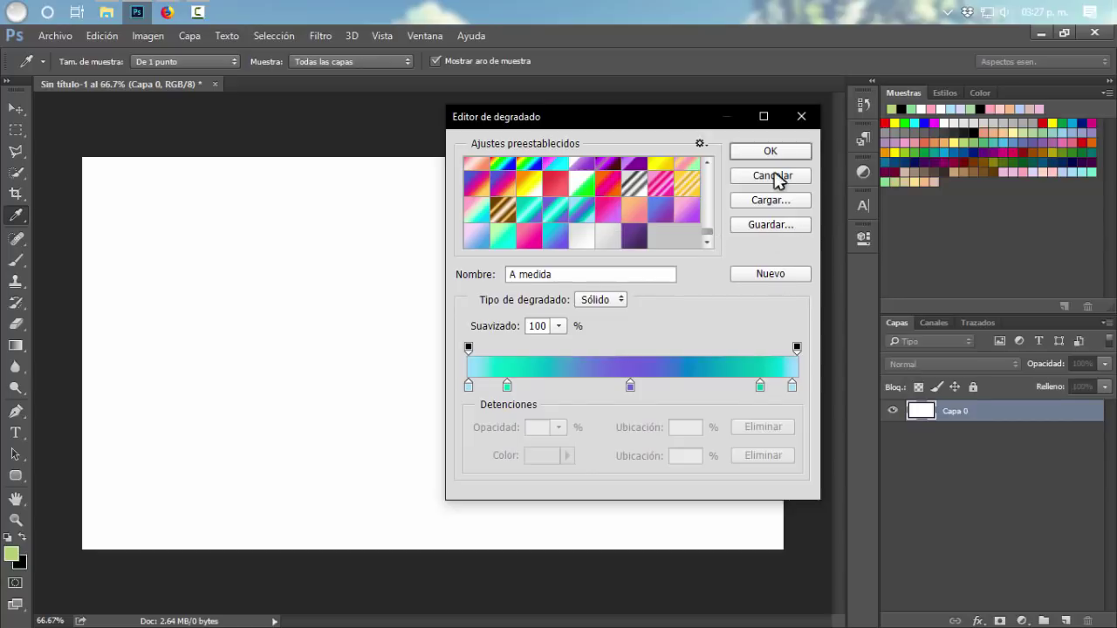
{"action": "left_click", "coordinate": [773, 175], "text": "alt"}
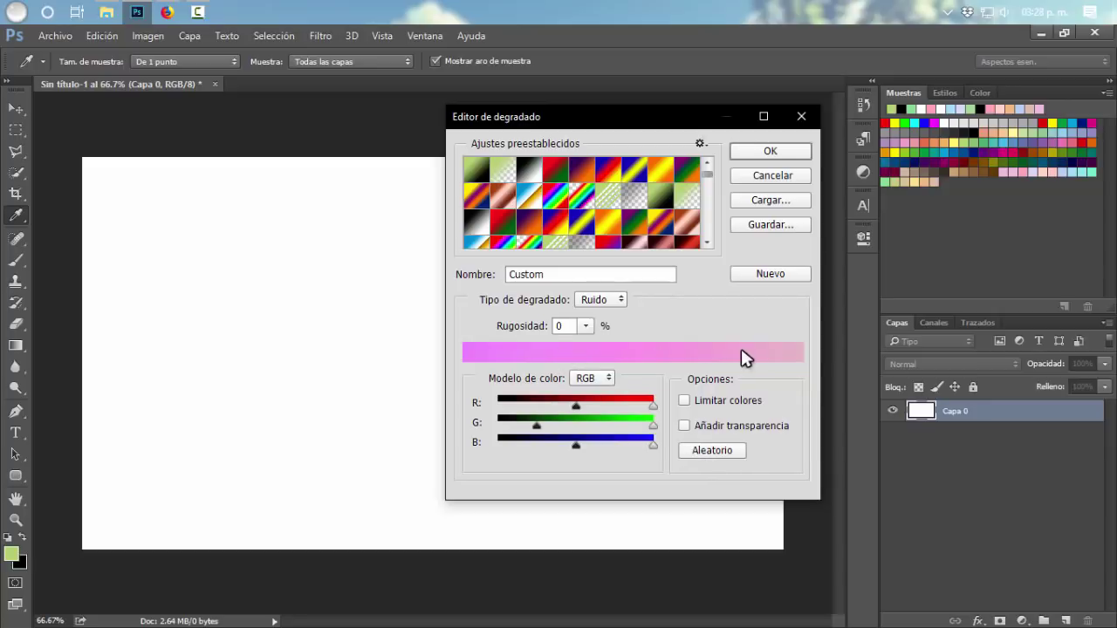
Step: Generate a green-to-blue noise gradient with Aleatorio and save it as a new preset
{"action": "left_click", "coordinate": [718, 454]}
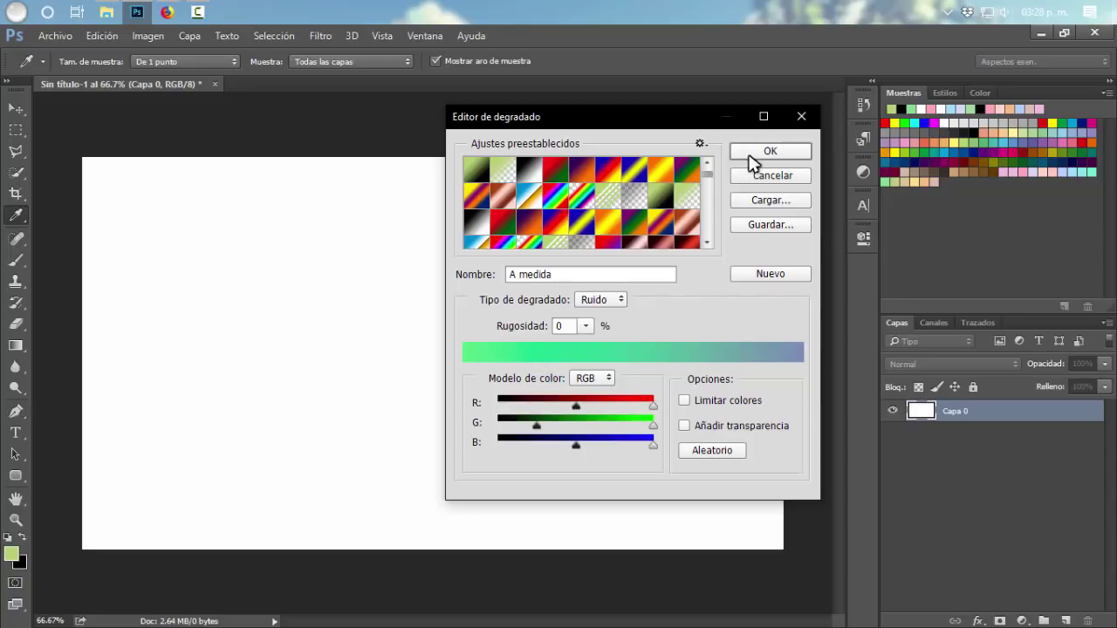
{"action": "left_click", "coordinate": [773, 278]}
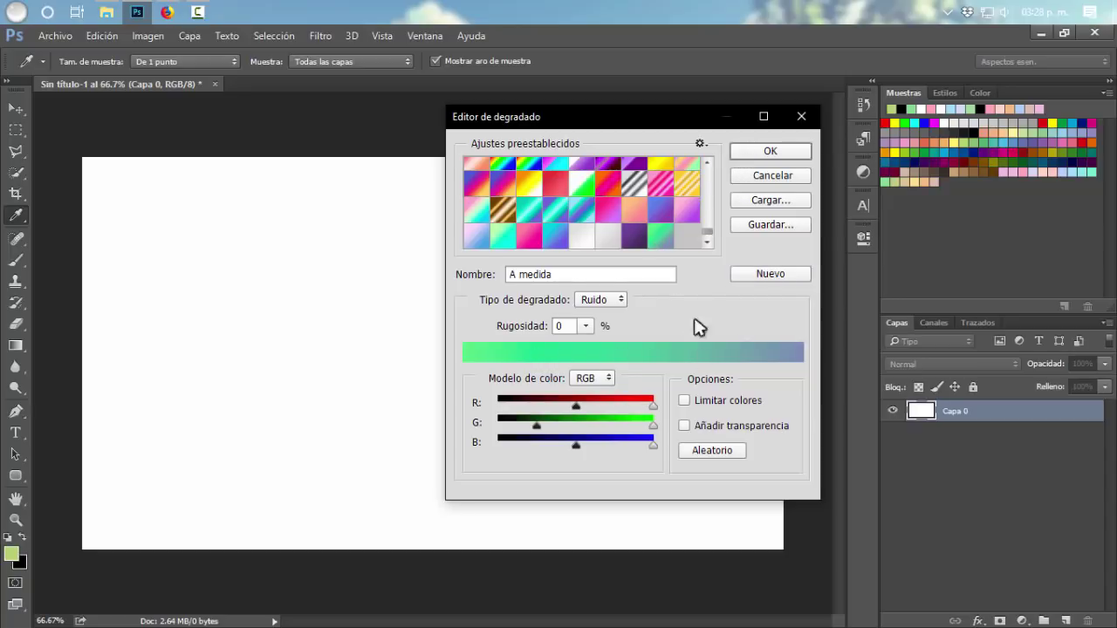
{"action": "left_click", "coordinate": [729, 452]}
{"action": "left_click", "coordinate": [762, 276]}
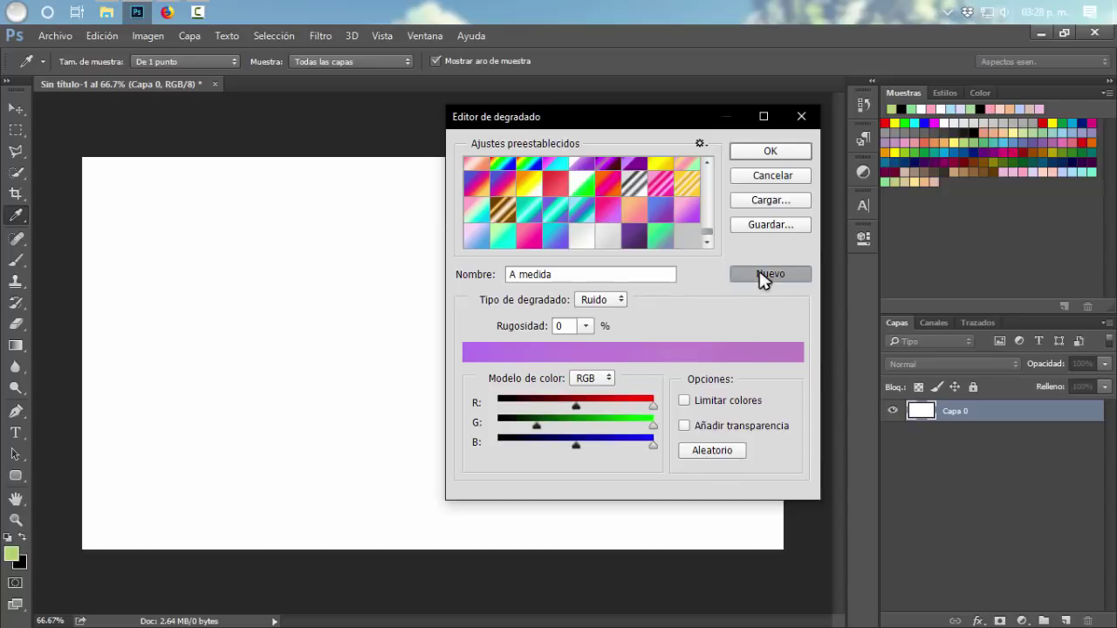
{"action": "left_click", "coordinate": [667, 234]}
Step: Browse further gradient presets, ending on 'Naranja, amarillo, naranja'
{"action": "left_click", "coordinate": [686, 235]}
{"action": "left_click", "coordinate": [687, 211]}
{"action": "left_click", "coordinate": [635, 237]}
{"action": "left_click", "coordinate": [609, 241]}
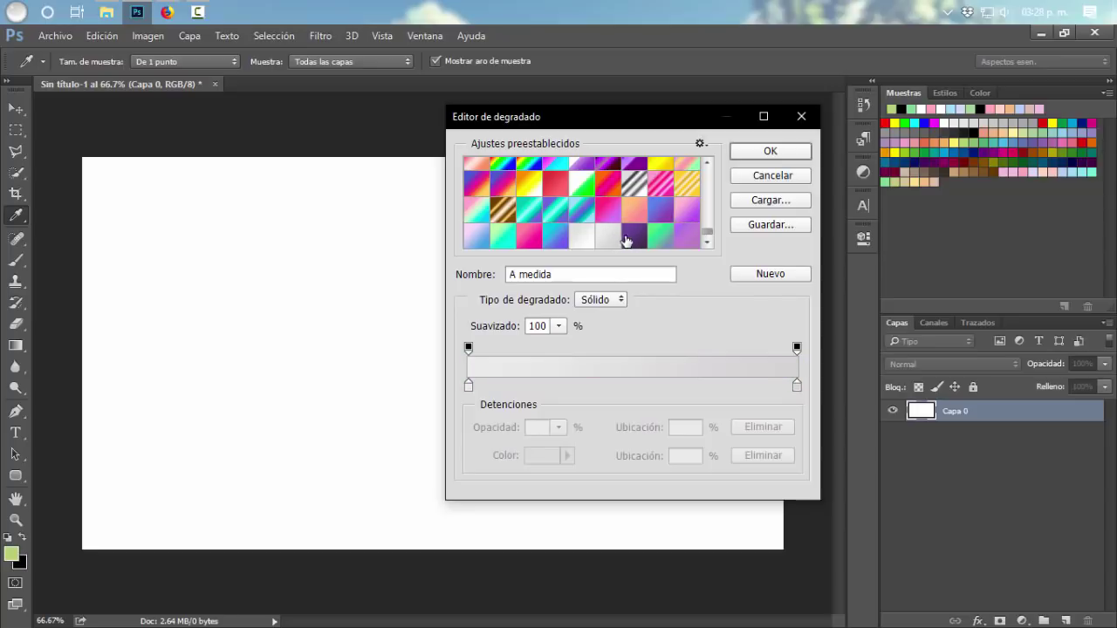
{"action": "left_click", "coordinate": [626, 239]}
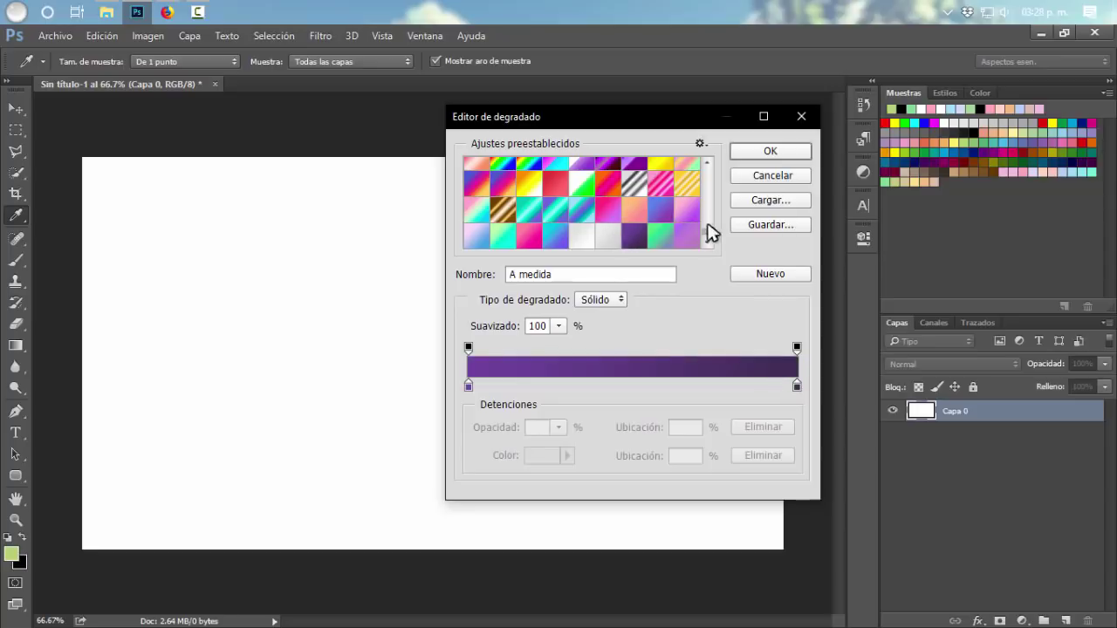
{"action": "left_click", "coordinate": [476, 236]}
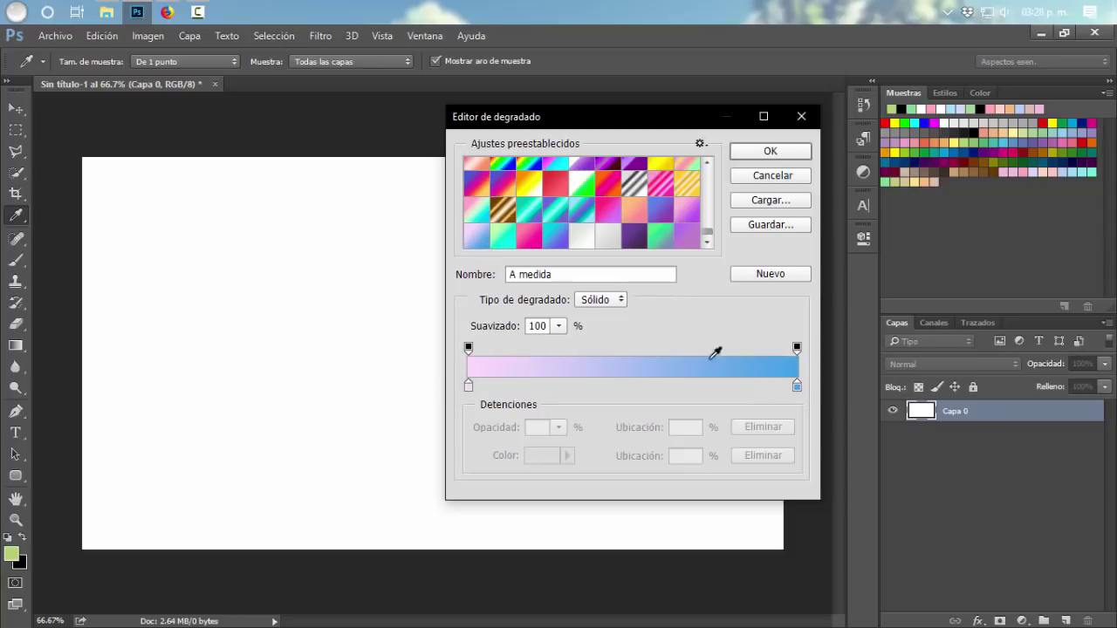
{"action": "scroll", "coordinate": [689, 236], "scroll_direction": "up", "scroll_amount": 1}
{"action": "scroll", "coordinate": [693, 244], "scroll_direction": "up", "scroll_amount": 2}
{"action": "scroll", "coordinate": [696, 251], "scroll_direction": "up", "scroll_amount": 1}
{"action": "scroll", "coordinate": [698, 235], "scroll_direction": "up", "scroll_amount": 2}
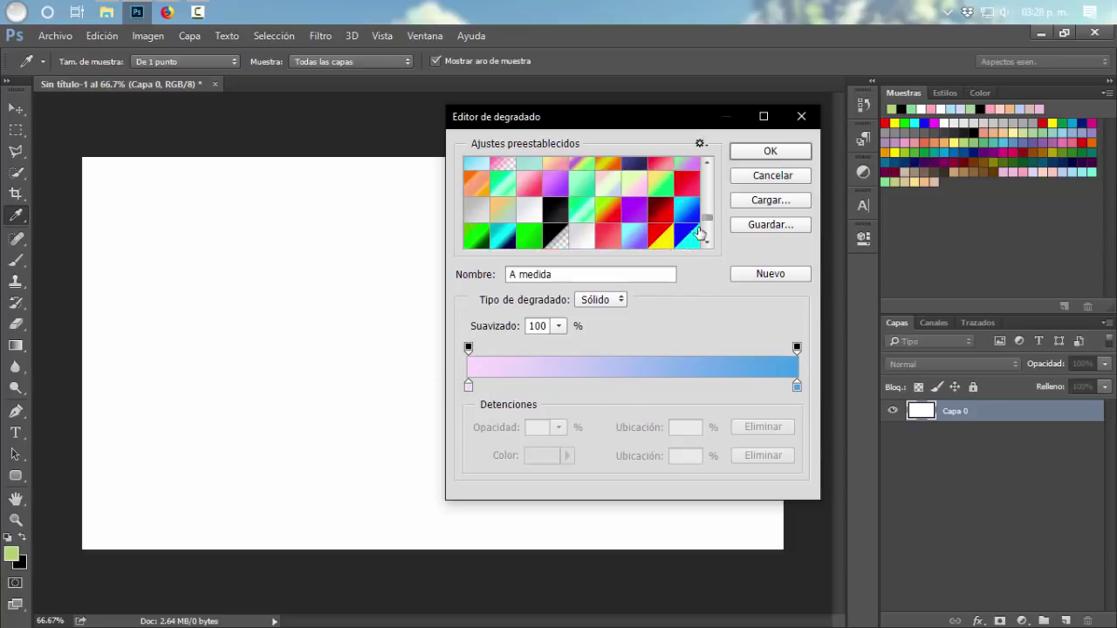
{"action": "scroll", "coordinate": [711, 210], "scroll_direction": "up", "scroll_amount": 2}
{"action": "left_click_drag", "start_coordinate": [710, 220], "coordinate": [709, 168]}
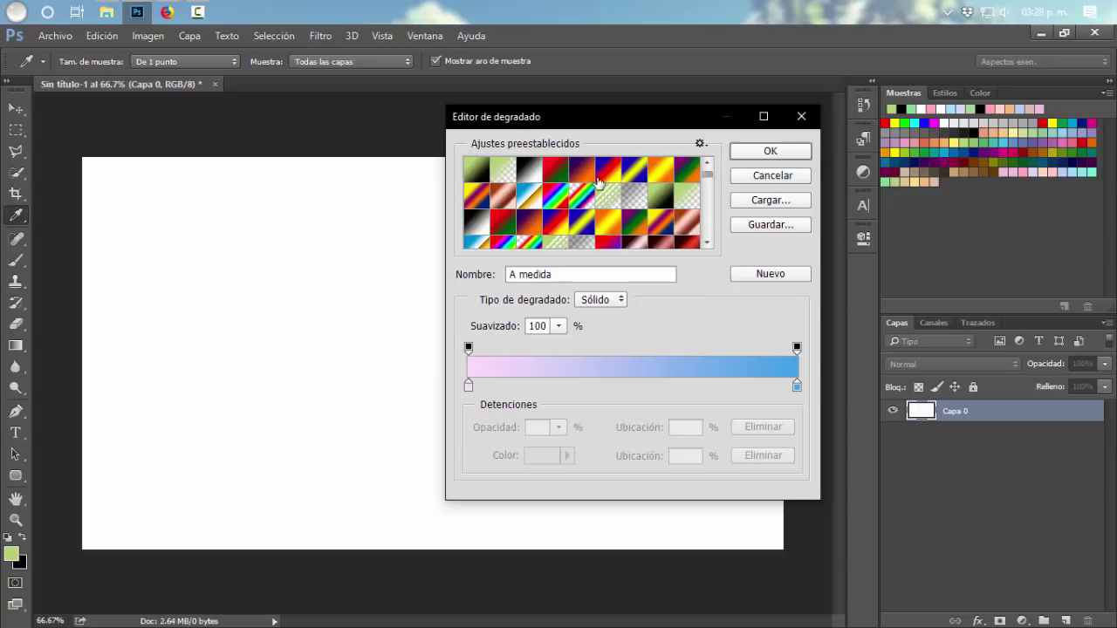
{"action": "left_click", "coordinate": [635, 177]}
{"action": "left_click", "coordinate": [661, 177]}
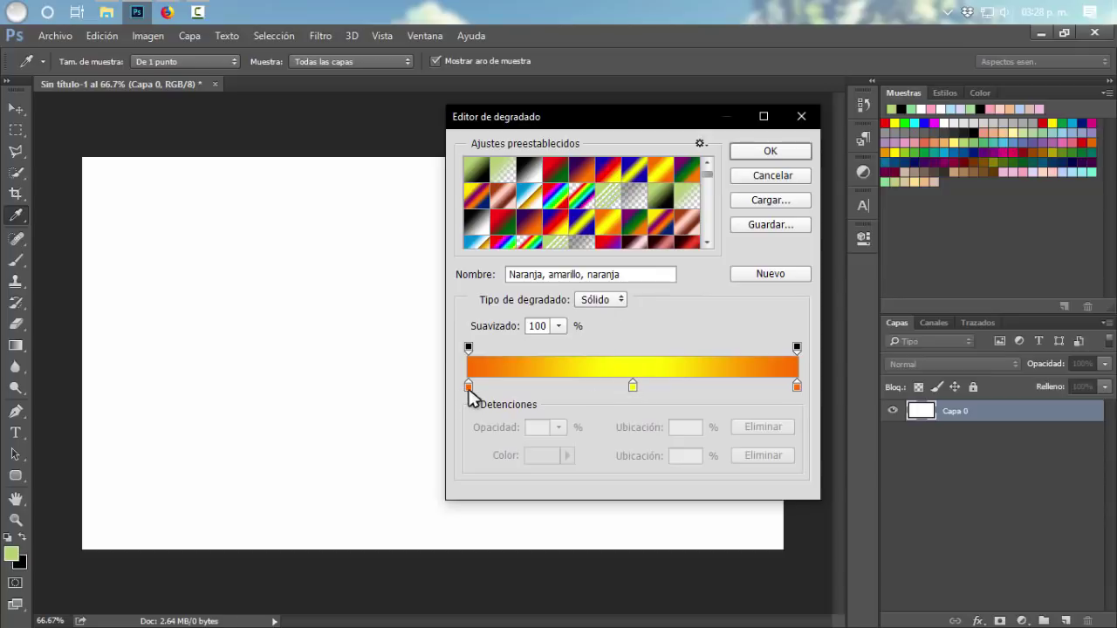
Step: Recolour the left orange stop to pale pink
{"action": "left_click", "coordinate": [468, 388]}
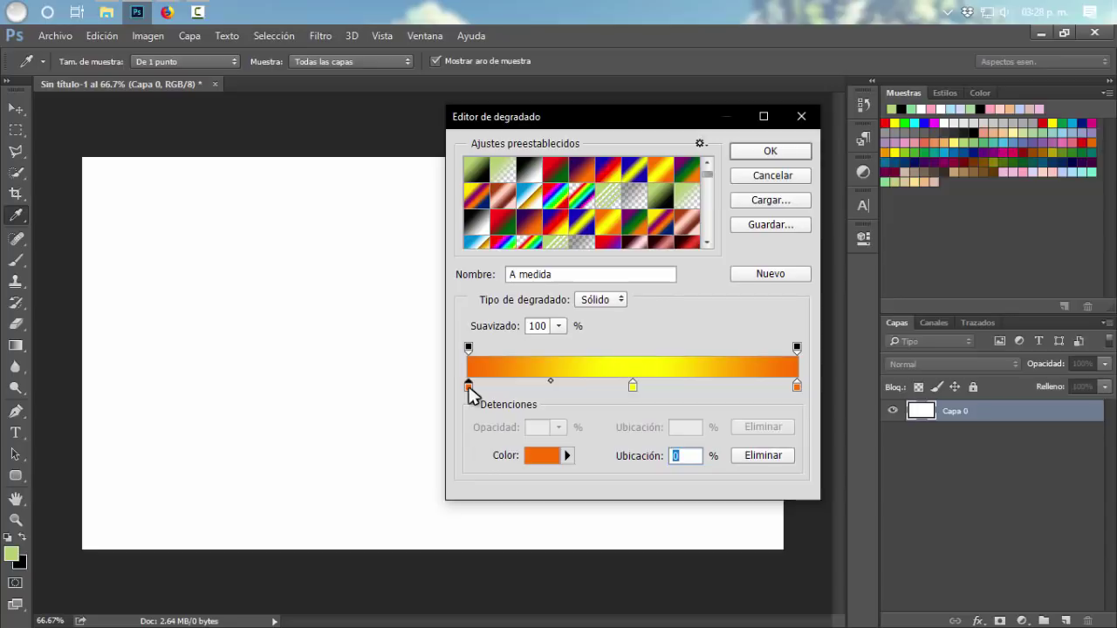
{"action": "left_click", "coordinate": [539, 456]}
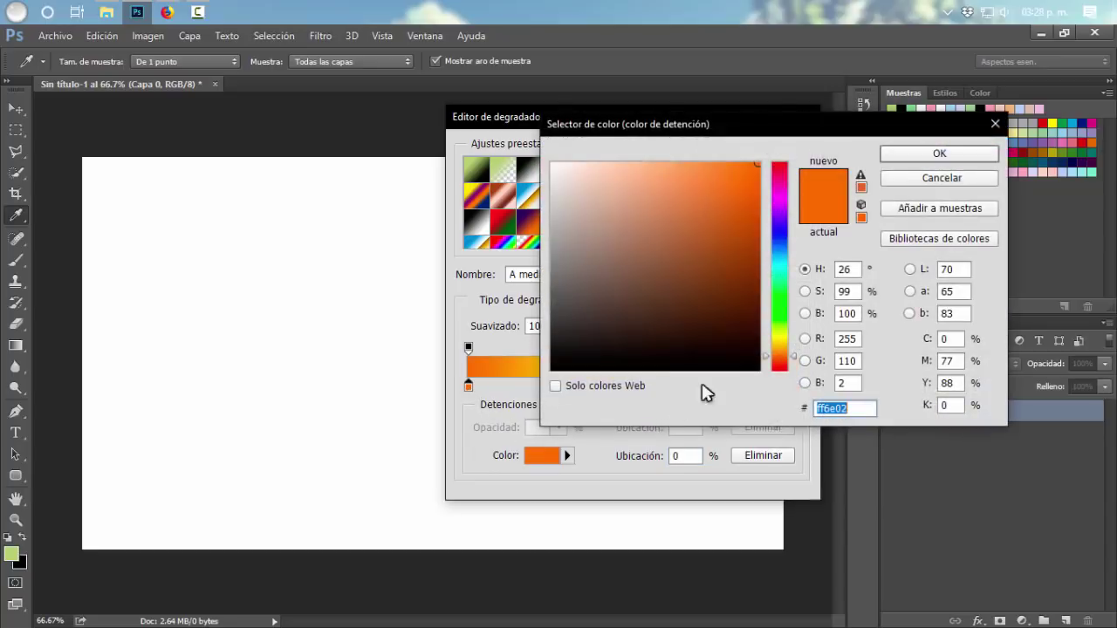
{"action": "left_click", "coordinate": [778, 269]}
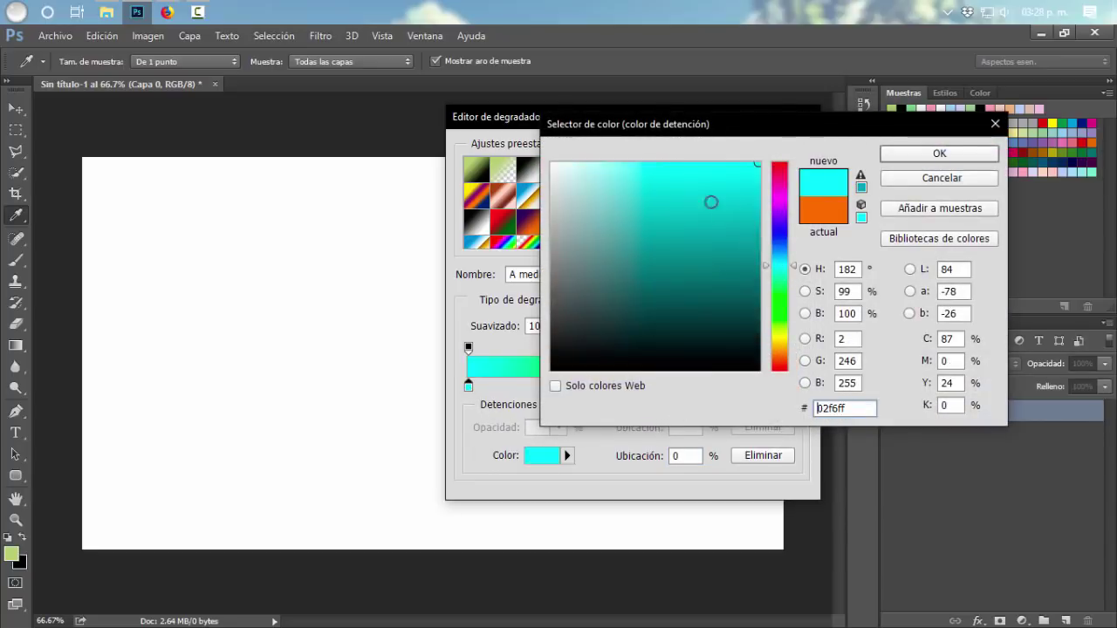
{"action": "left_click", "coordinate": [778, 207]}
{"action": "left_click_drag", "start_coordinate": [752, 207], "coordinate": [641, 164]}
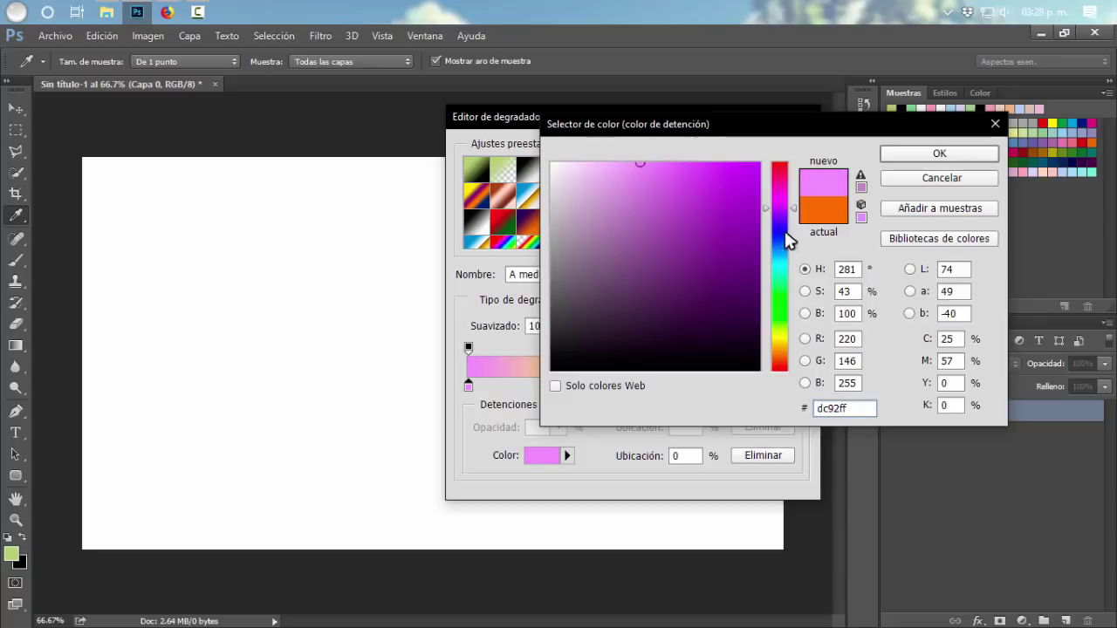
{"action": "left_click_drag", "start_coordinate": [774, 208], "coordinate": [779, 215]}
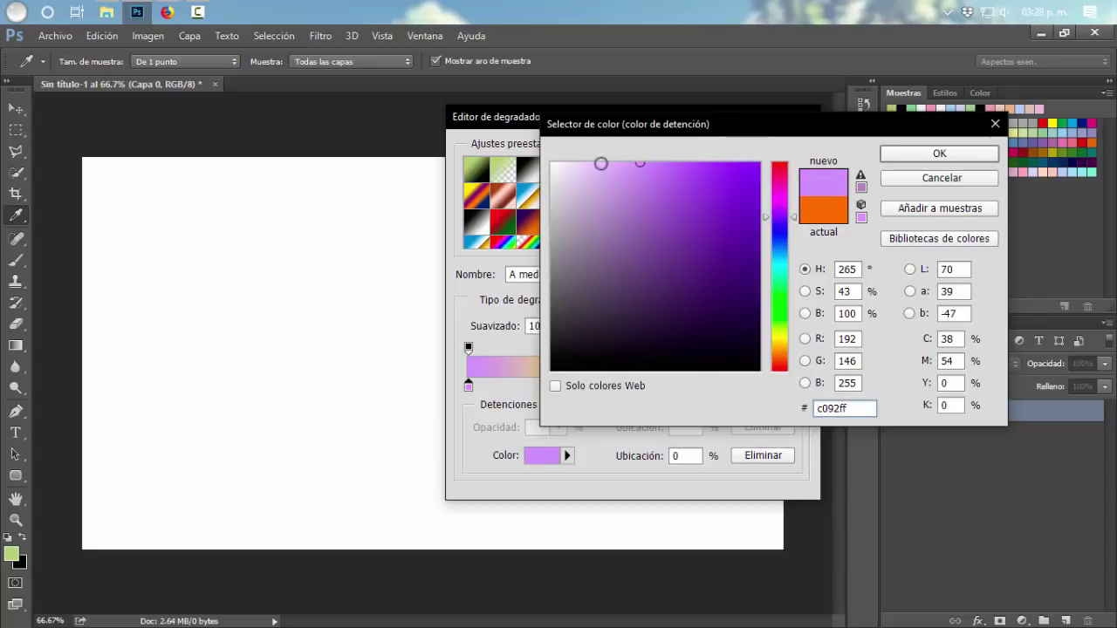
{"action": "left_click", "coordinate": [611, 163]}
{"action": "left_click_drag", "start_coordinate": [773, 218], "coordinate": [772, 210]}
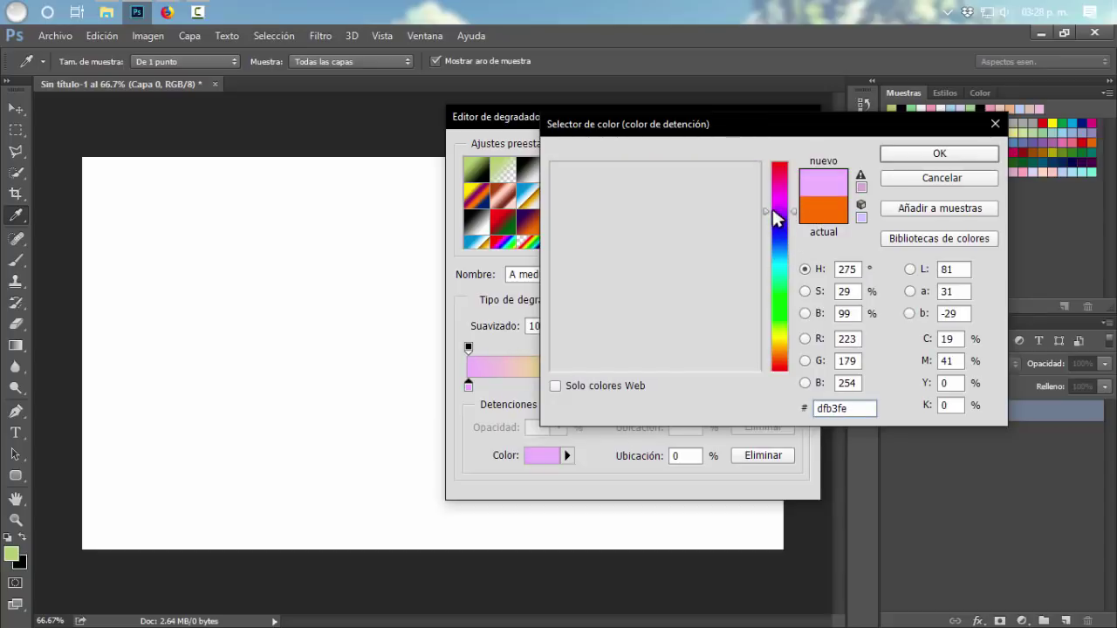
{"action": "left_click", "coordinate": [938, 153]}
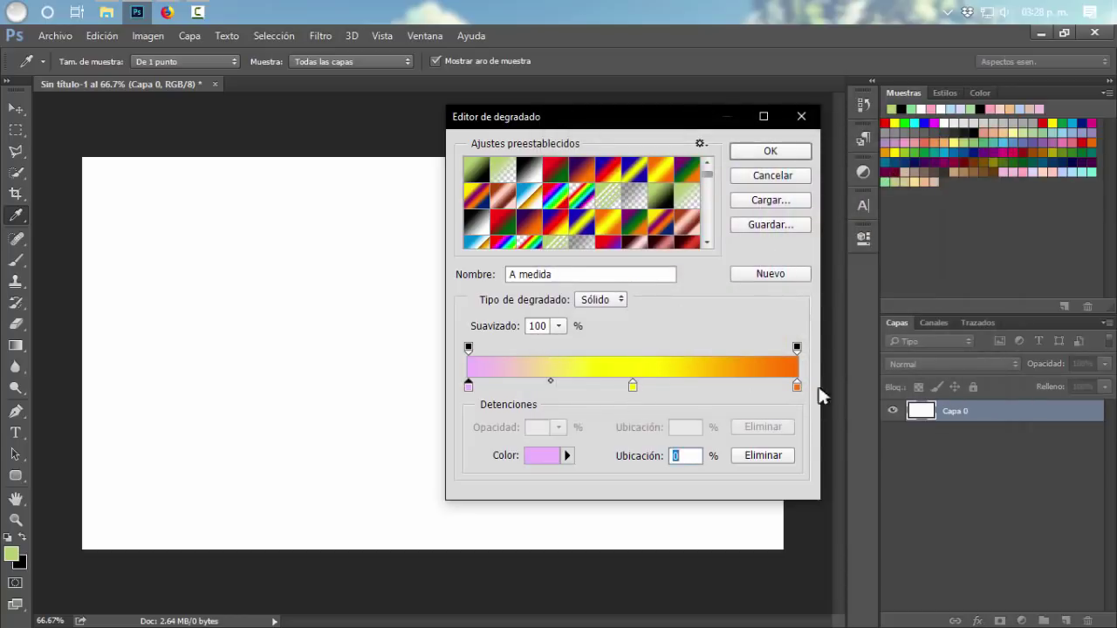
Step: Recolour the right orange stop to pale lavender
{"action": "left_click", "coordinate": [796, 385]}
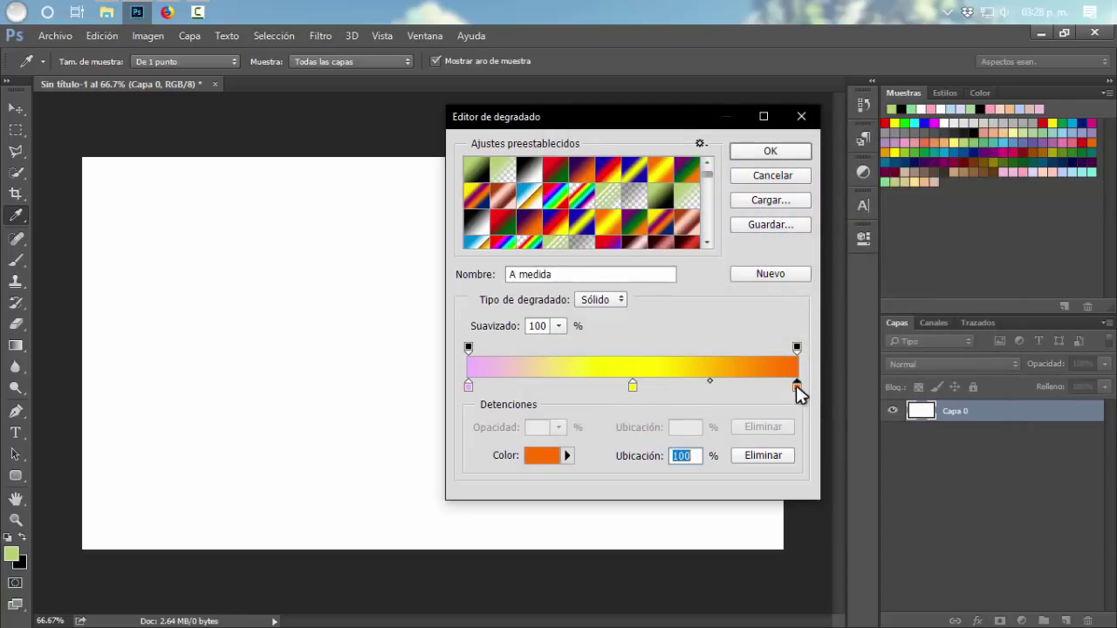
{"action": "left_click", "coordinate": [544, 458]}
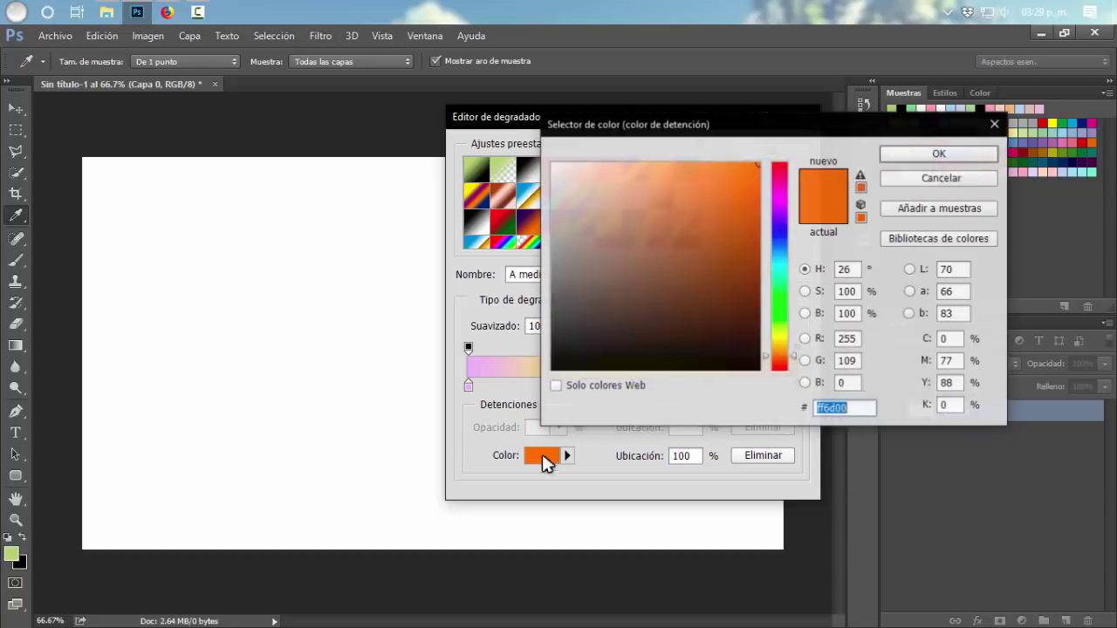
{"action": "left_click_drag", "start_coordinate": [779, 203], "coordinate": [779, 230]}
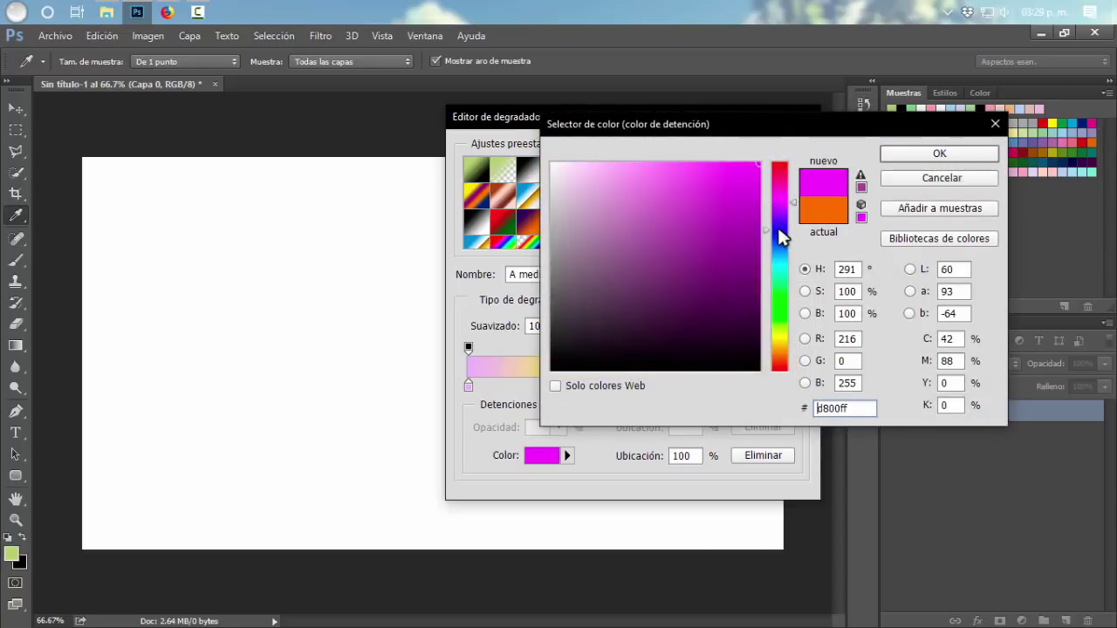
{"action": "left_click", "coordinate": [607, 162]}
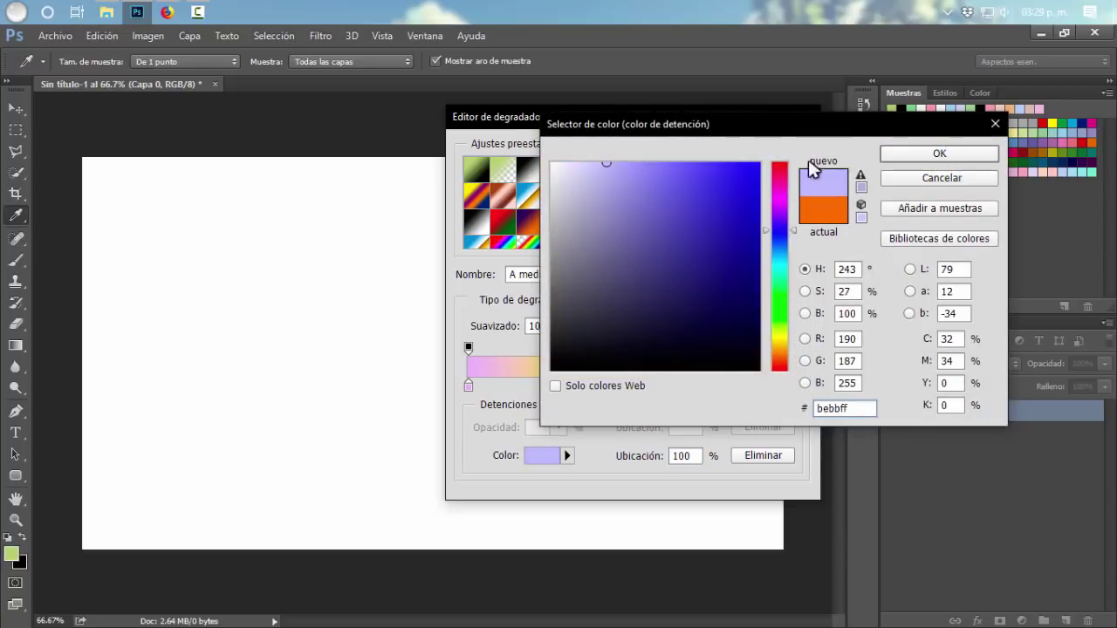
{"action": "left_click", "coordinate": [899, 155]}
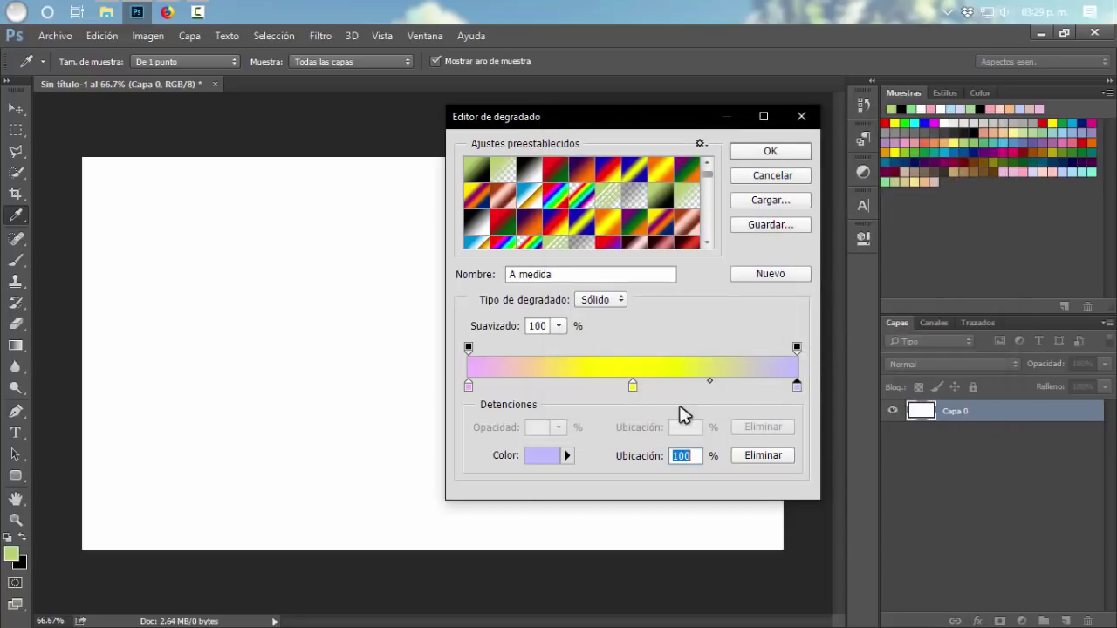
Step: Recolour the middle yellow stop to pale mint green
{"action": "left_click", "coordinate": [633, 386]}
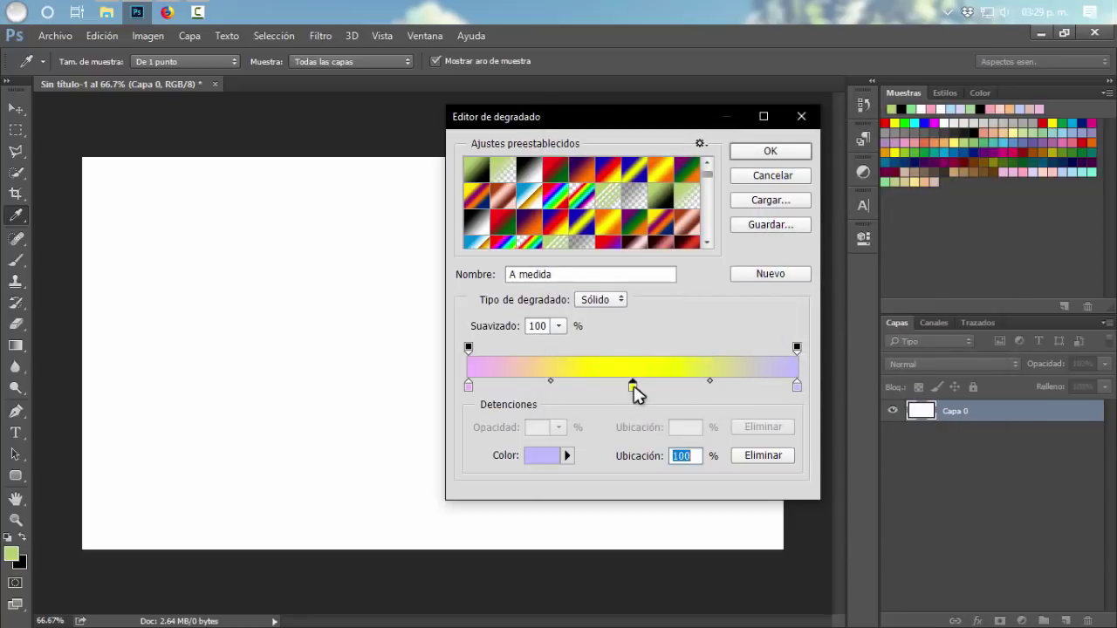
{"action": "left_click", "coordinate": [545, 456]}
{"action": "left_click", "coordinate": [779, 284]}
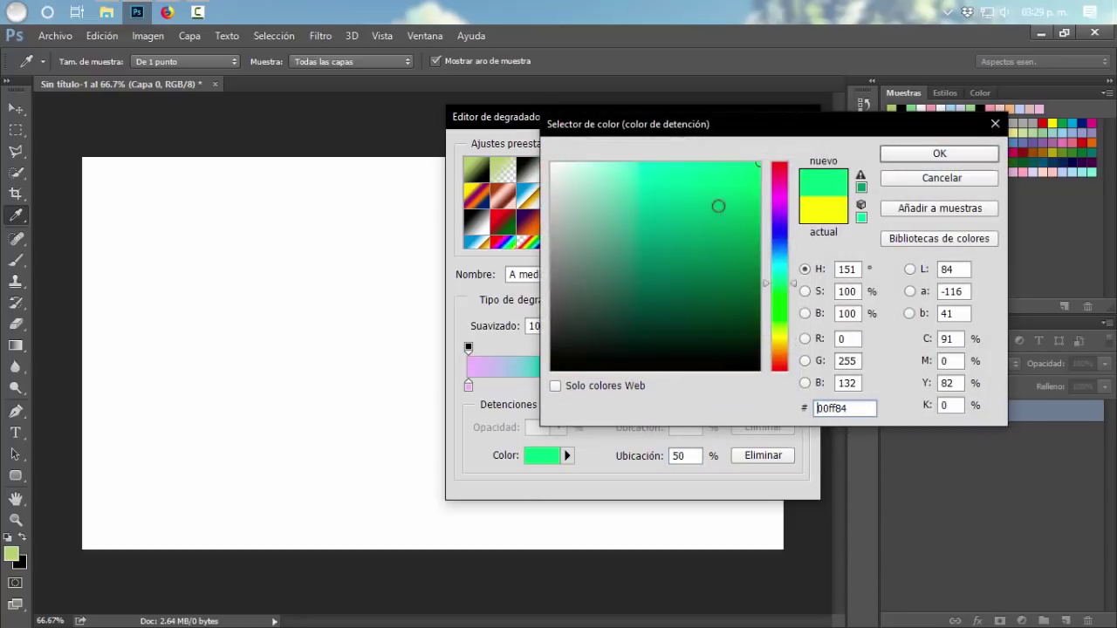
{"action": "left_click", "coordinate": [602, 163]}
{"action": "left_click", "coordinate": [883, 157]}
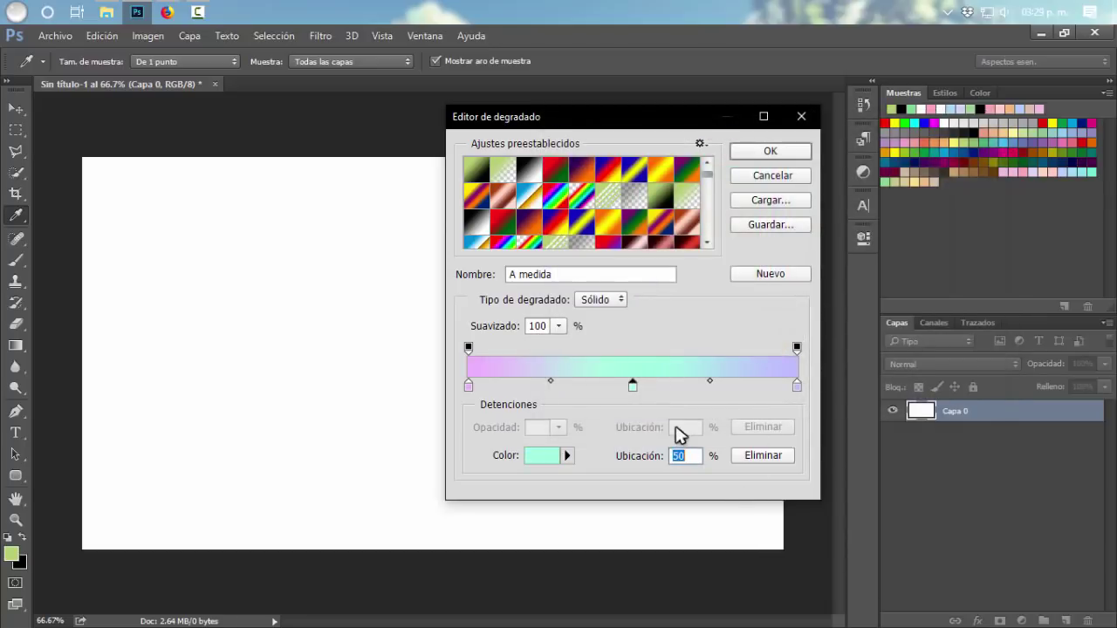
Step: Save the pastel gradient as a preset, shift the mint-lavender midpoint, and try then remove an extra pink stop
{"action": "left_click", "coordinate": [768, 274]}
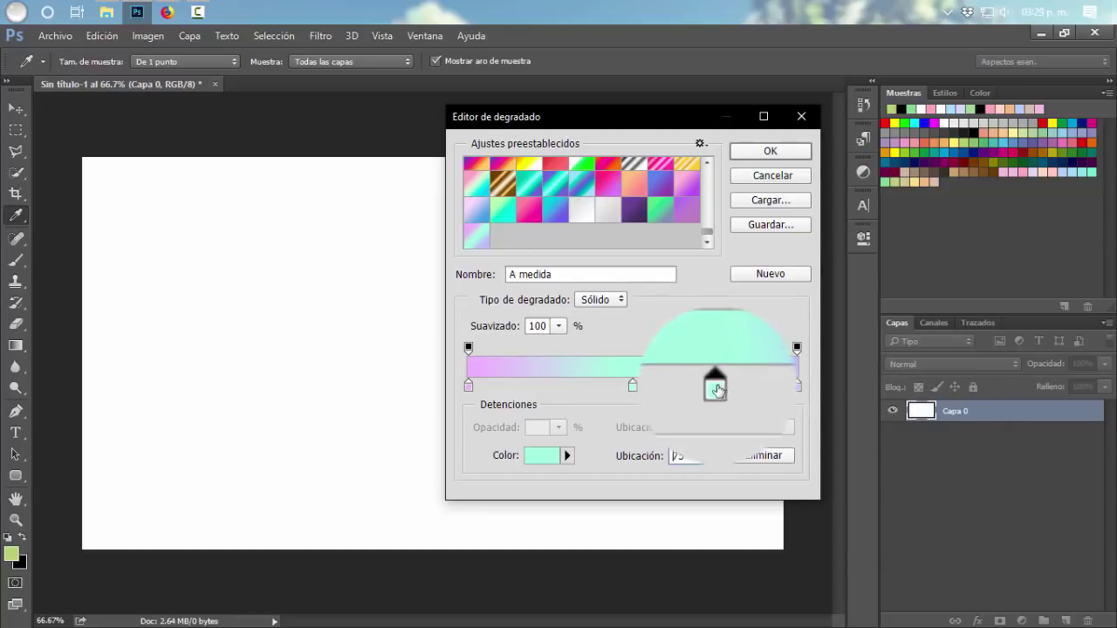
{"action": "left_click", "coordinate": [797, 384]}
{"action": "mouse_move", "coordinate": [708, 384]}
{"action": "left_mouse_down"}
{"action": "mouse_move", "coordinate": [740, 384]}
{"action": "mouse_move", "coordinate": [736, 397]}
{"action": "mouse_move", "coordinate": [832, 391]}
{"action": "mouse_move", "coordinate": [723, 411]}
{"action": "mouse_move", "coordinate": [374, 412]}
{"action": "mouse_move", "coordinate": [727, 402]}
{"action": "mouse_move", "coordinate": [716, 403]}
{"action": "left_mouse_up"}
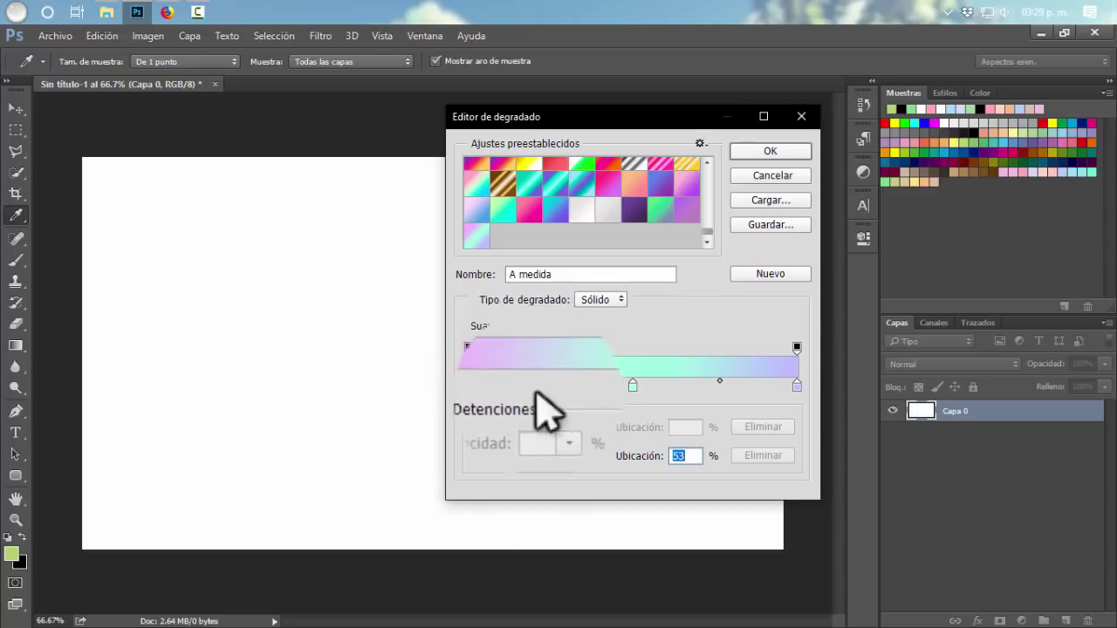
{"action": "left_click", "coordinate": [468, 384]}
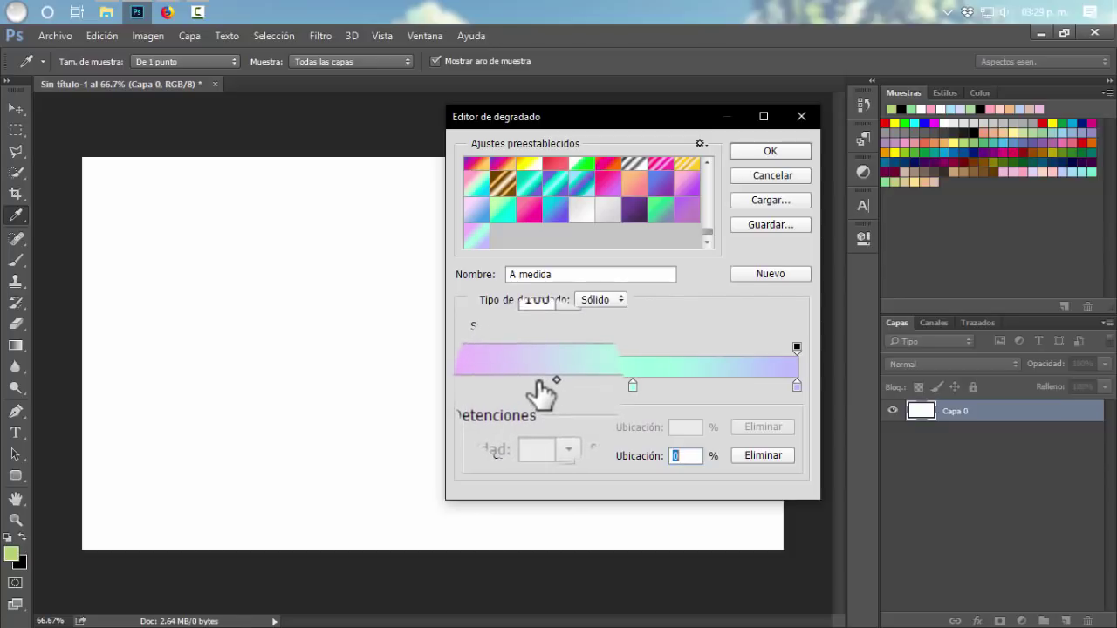
{"action": "left_click", "coordinate": [538, 387]}
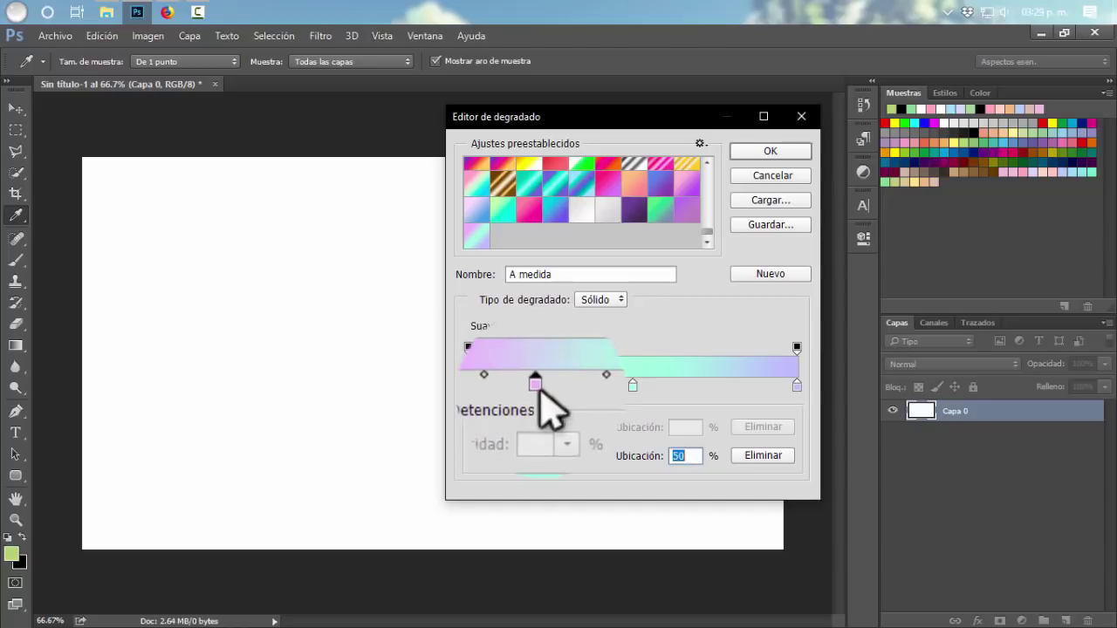
{"action": "left_click_drag", "start_coordinate": [538, 385], "coordinate": [534, 400]}
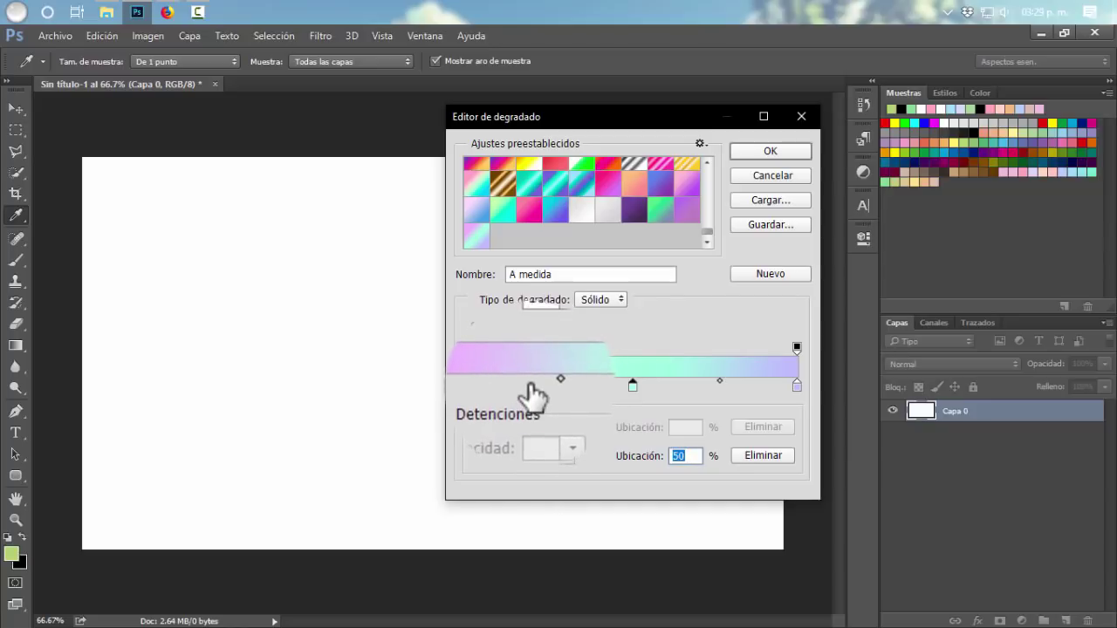
{"action": "left_click", "coordinate": [528, 384]}
{"action": "left_click_drag", "start_coordinate": [529, 384], "coordinate": [531, 399]}
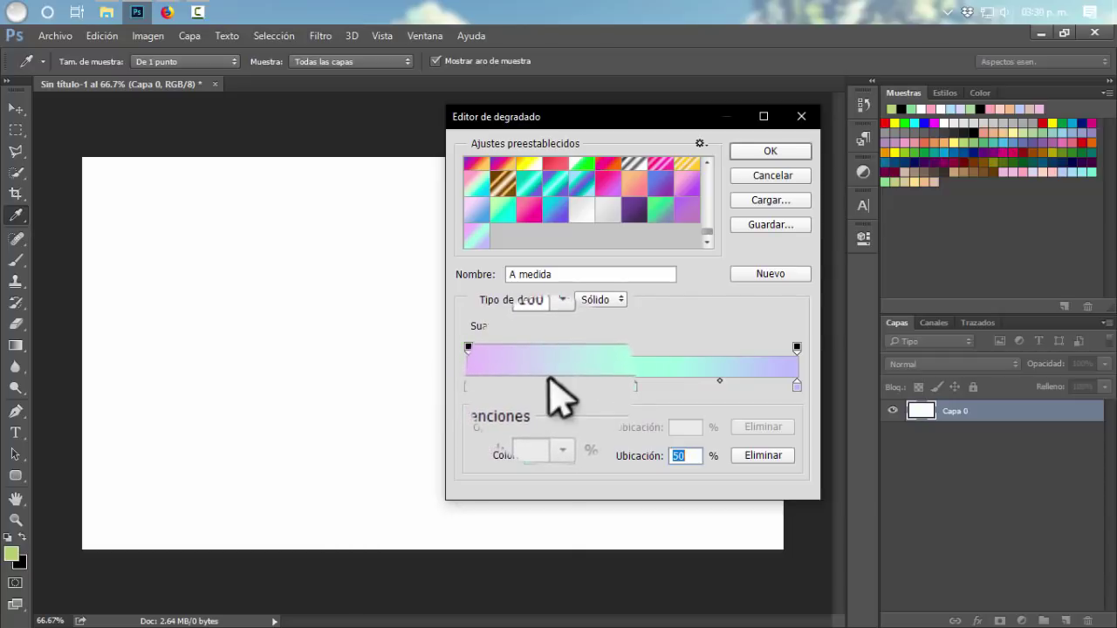
Step: Adjust the pink-mint midpoint and lavender stop, save as another preset, and accept the gradient
{"action": "mouse_move", "coordinate": [550, 381]}
{"action": "left_mouse_down"}
{"action": "mouse_move", "coordinate": [536, 381]}
{"action": "mouse_move", "coordinate": [561, 381]}
{"action": "left_mouse_up"}
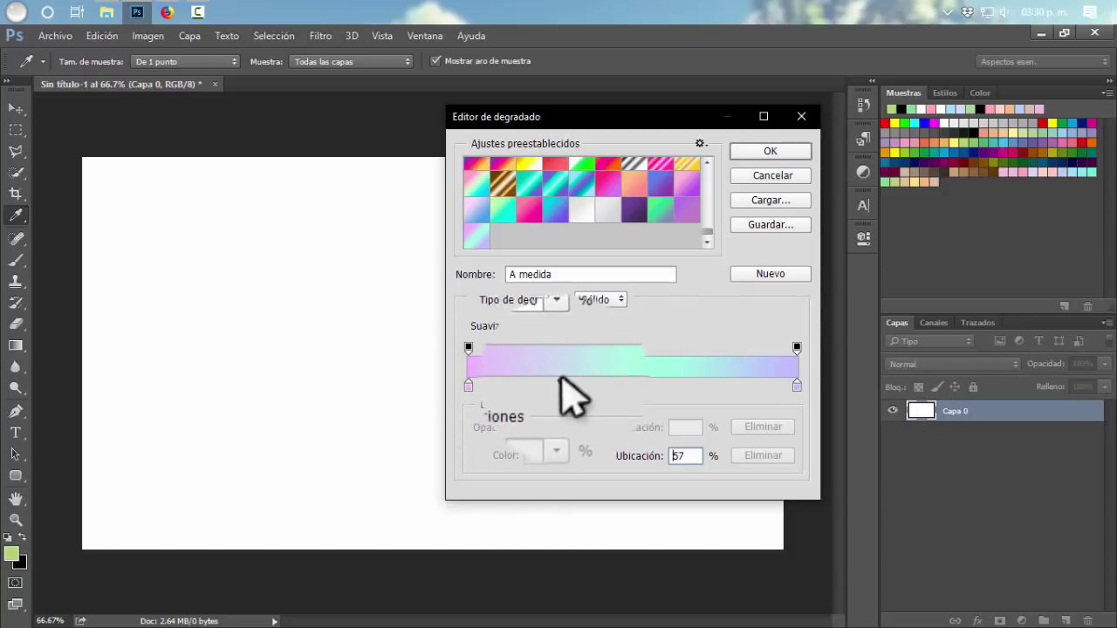
{"action": "left_click", "coordinate": [797, 384]}
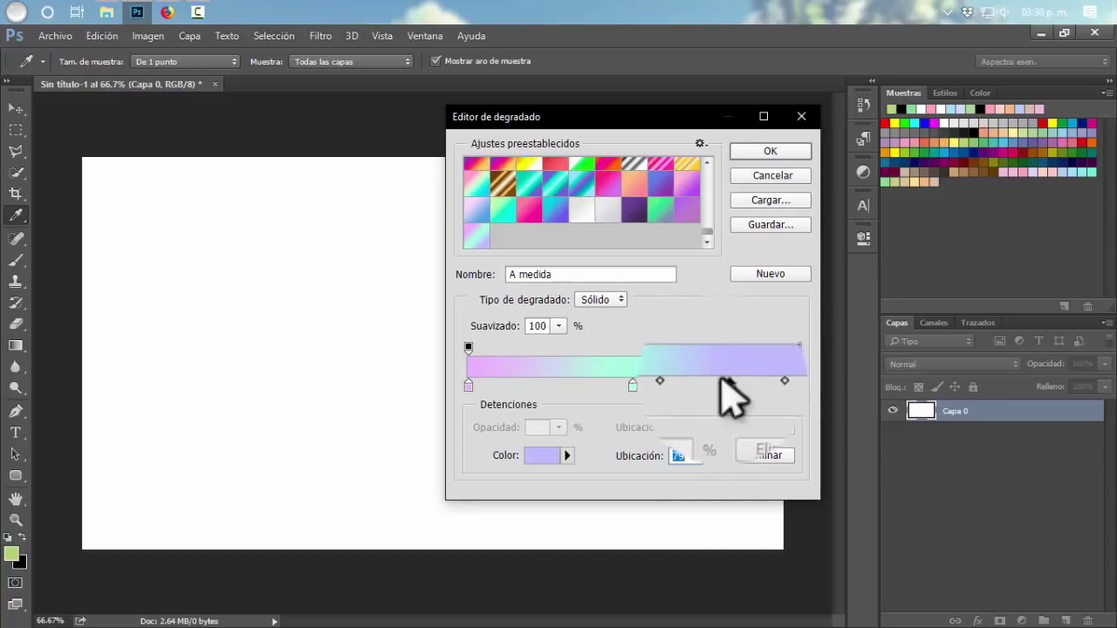
{"action": "left_click", "coordinate": [729, 394]}
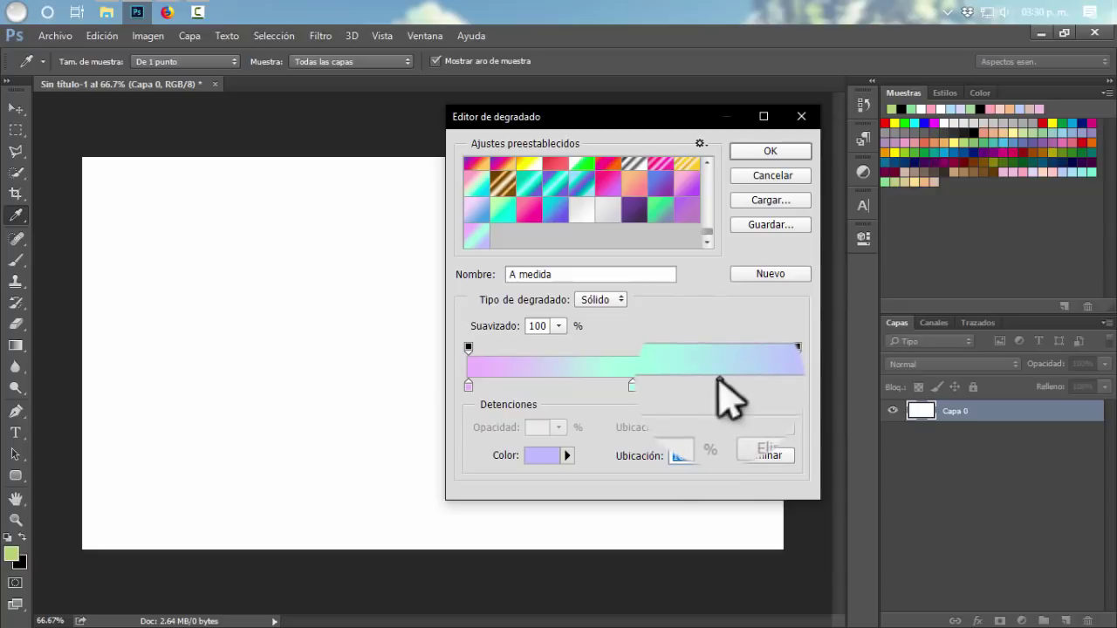
{"action": "left_click_drag", "start_coordinate": [718, 377], "coordinate": [723, 378]}
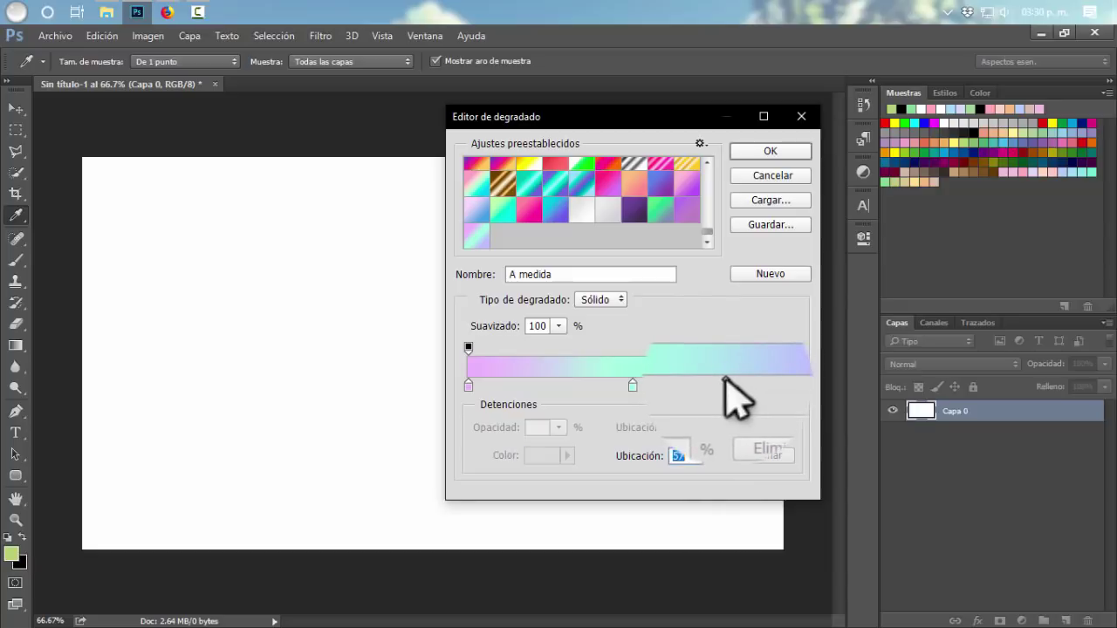
{"action": "left_click", "coordinate": [765, 275]}
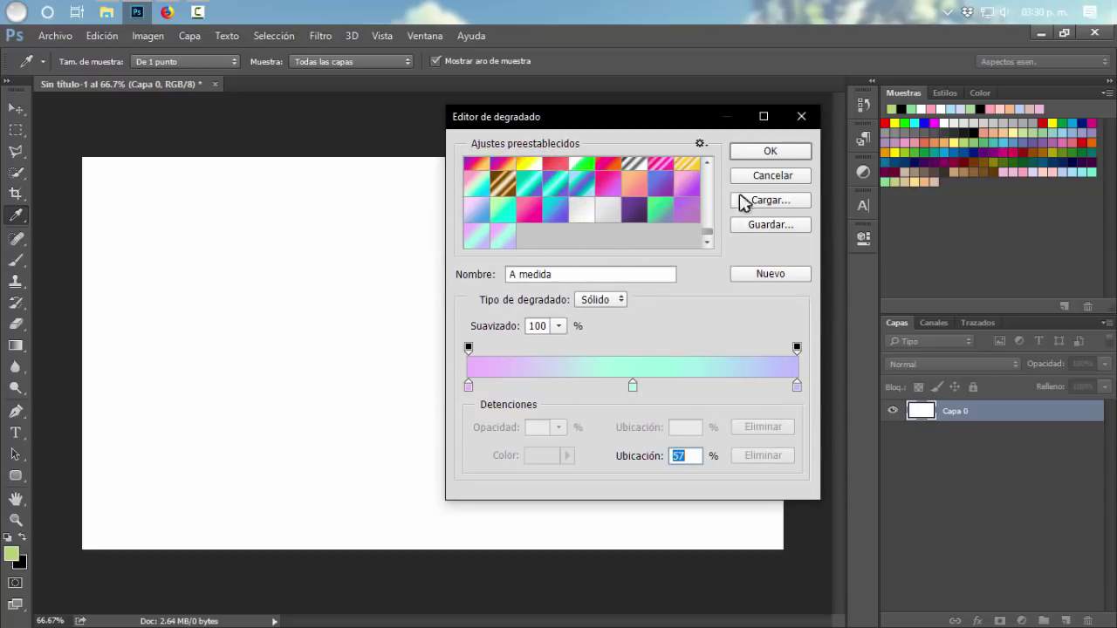
{"action": "left_click", "coordinate": [768, 152]}
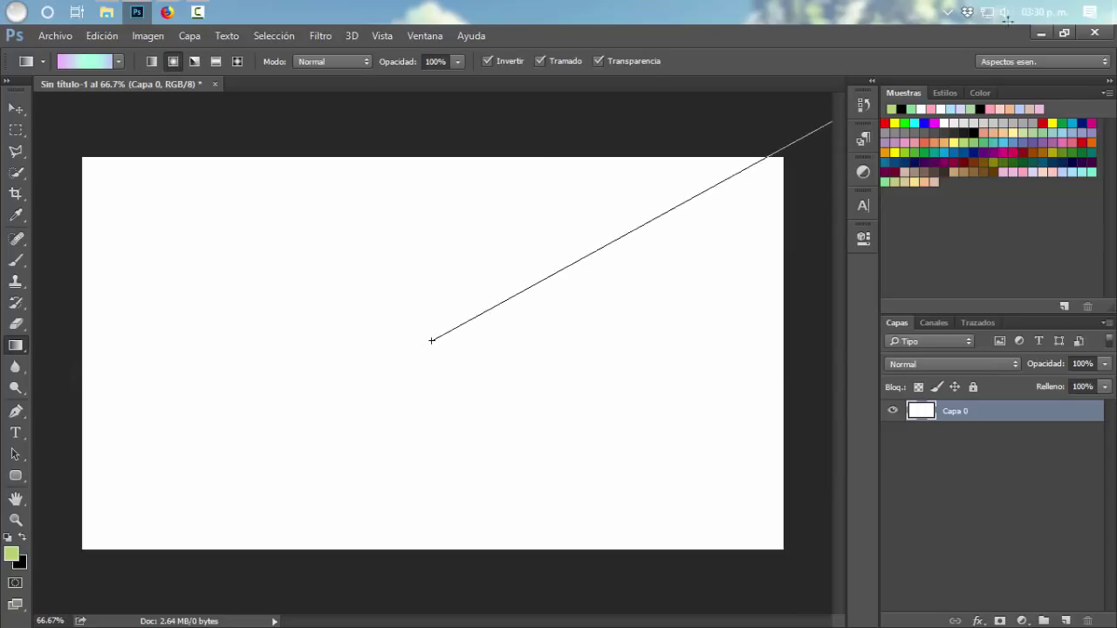
Step: Drag several trial pastel gradient fills across the canvas from near its centre
{"action": "left_click_drag", "start_coordinate": [437, 341], "coordinate": [829, 118]}
{"action": "left_click_drag", "start_coordinate": [423, 353], "coordinate": [657, 163]}
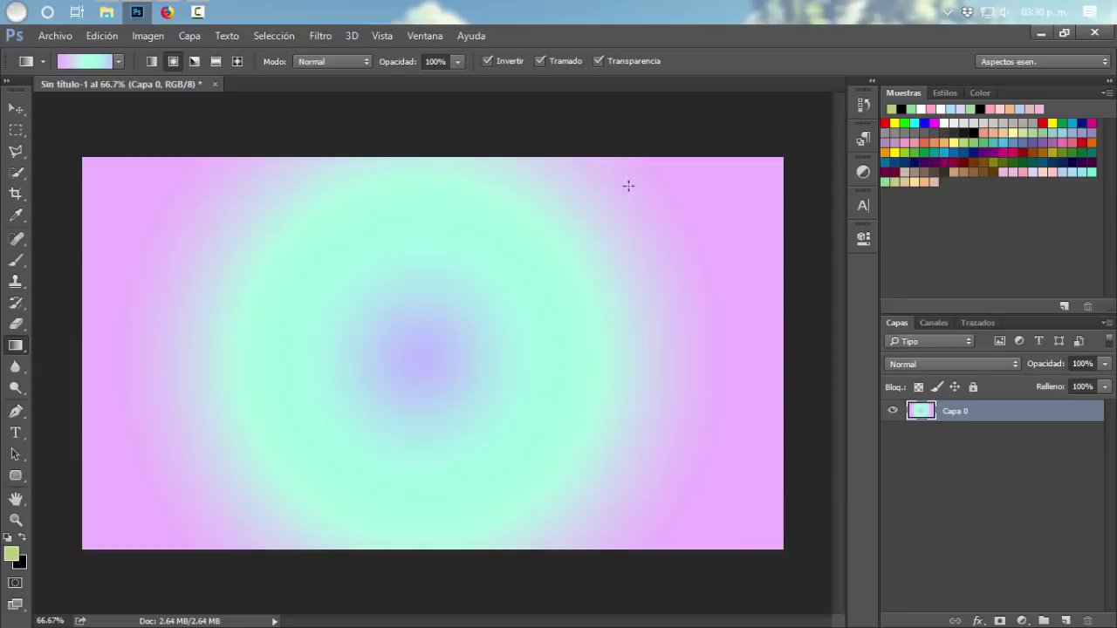
{"action": "left_click_drag", "start_coordinate": [436, 354], "coordinate": [692, 236]}
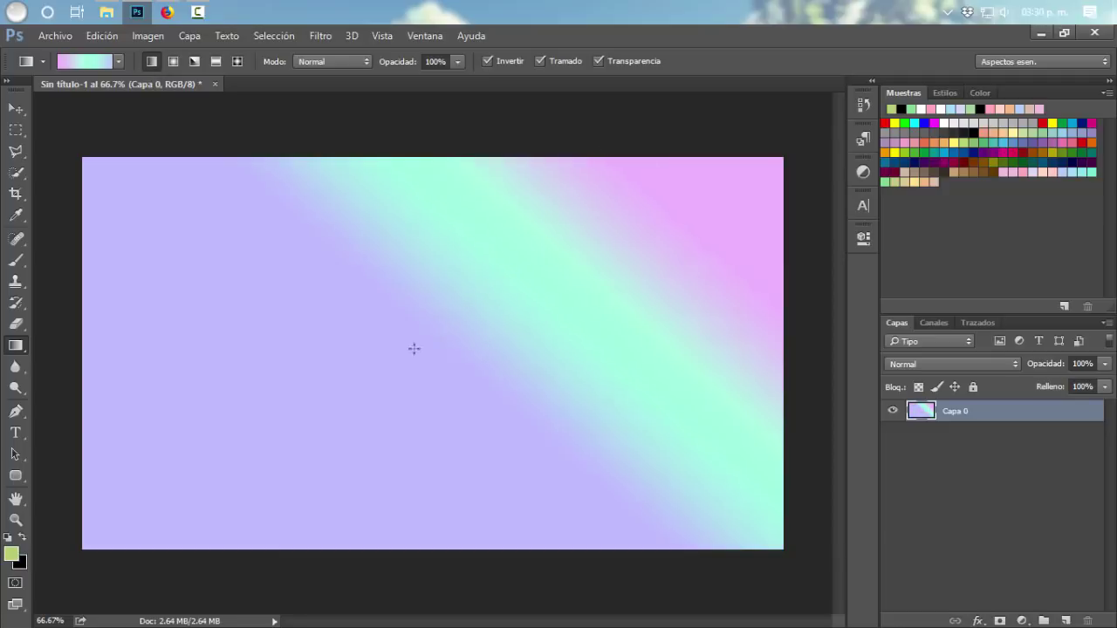
{"action": "left_click_drag", "start_coordinate": [365, 401], "coordinate": [633, 226]}
{"action": "left_click_drag", "start_coordinate": [285, 415], "coordinate": [654, 218]}
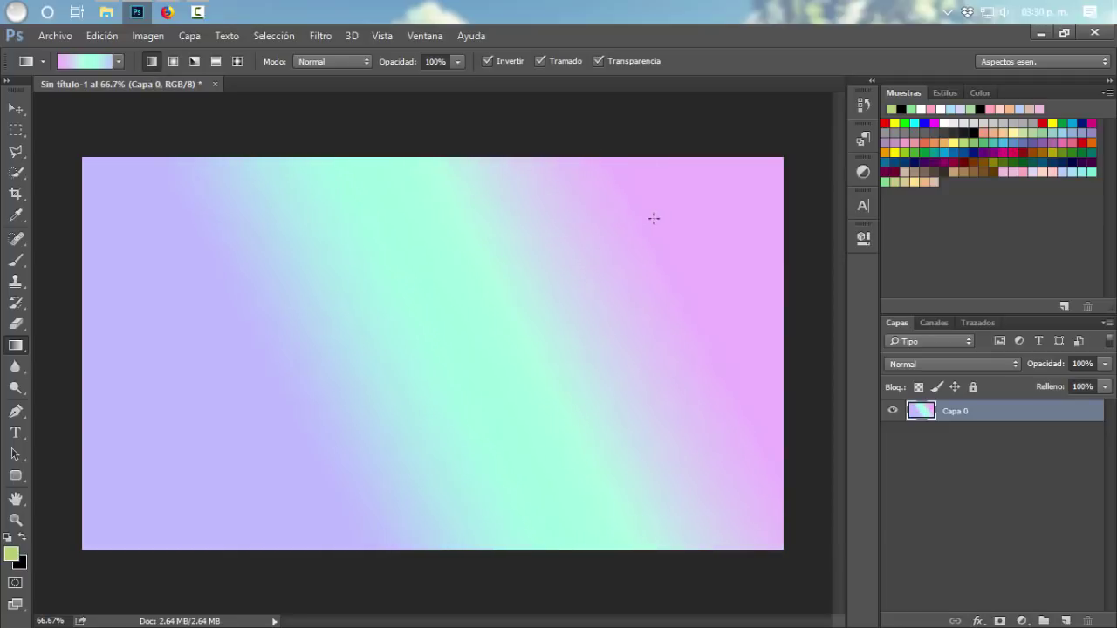
Step: Switch to Radial Gradient and redraw a violet-centred fill with a wide mint ring
{"action": "left_click", "coordinate": [174, 65]}
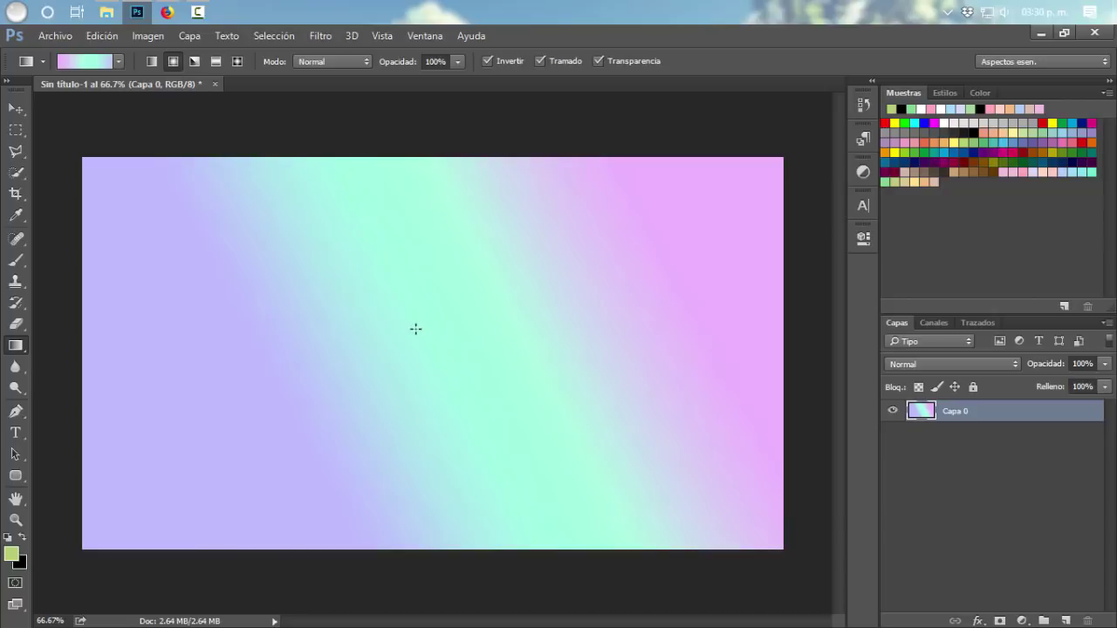
{"action": "left_click_drag", "start_coordinate": [441, 346], "coordinate": [718, 190]}
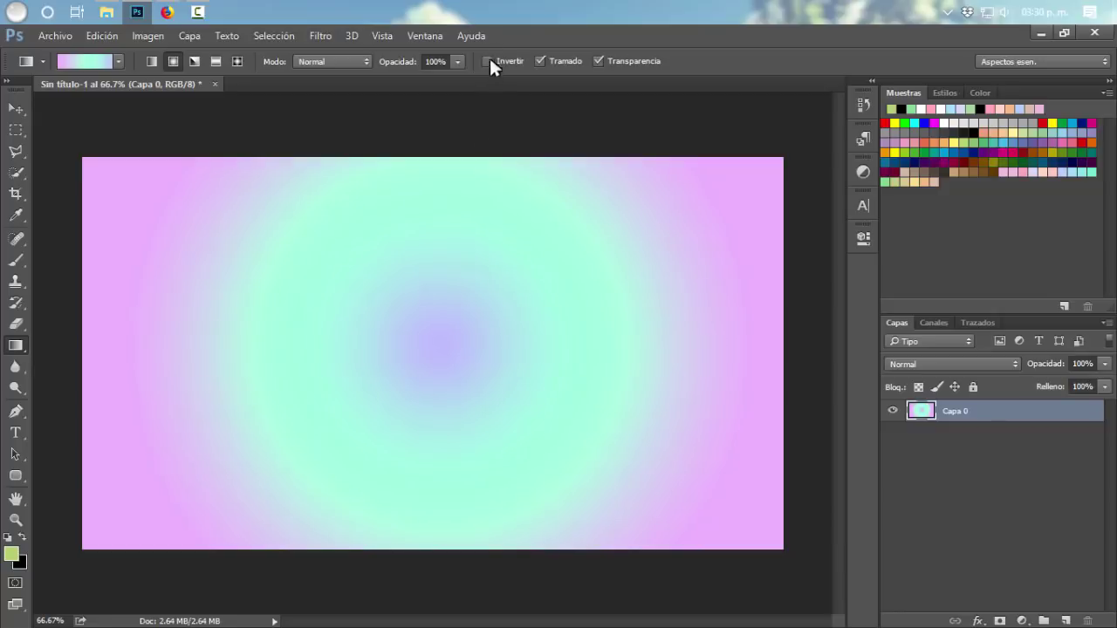
{"action": "left_click_drag", "start_coordinate": [441, 353], "coordinate": [833, 97]}
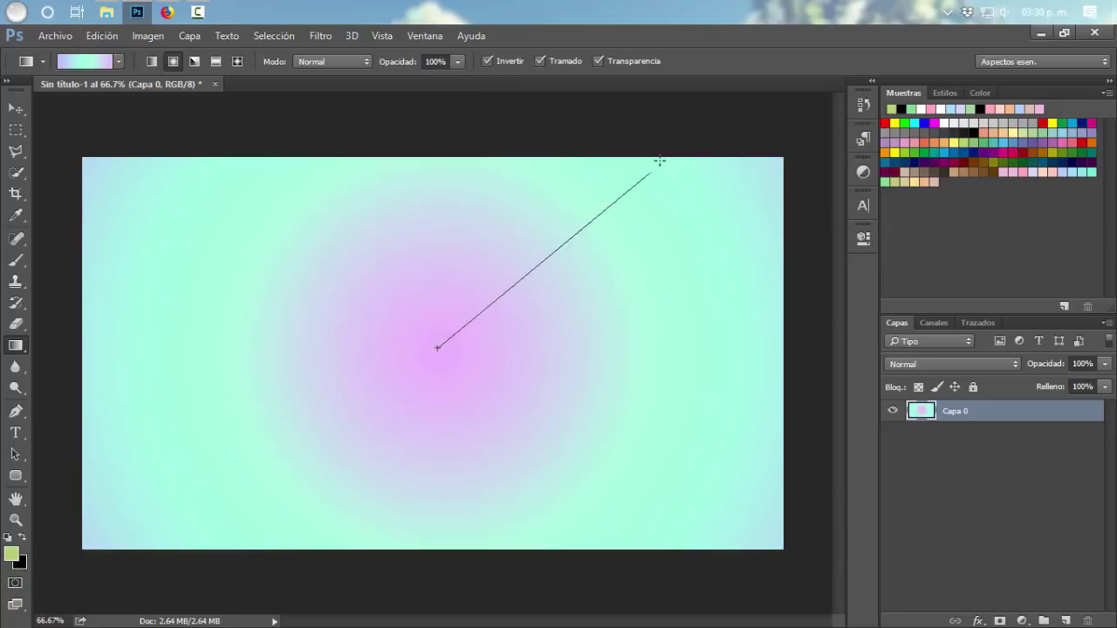
{"action": "left_click_drag", "start_coordinate": [438, 346], "coordinate": [660, 157]}
{"action": "left_click_drag", "start_coordinate": [435, 369], "coordinate": [699, 187]}
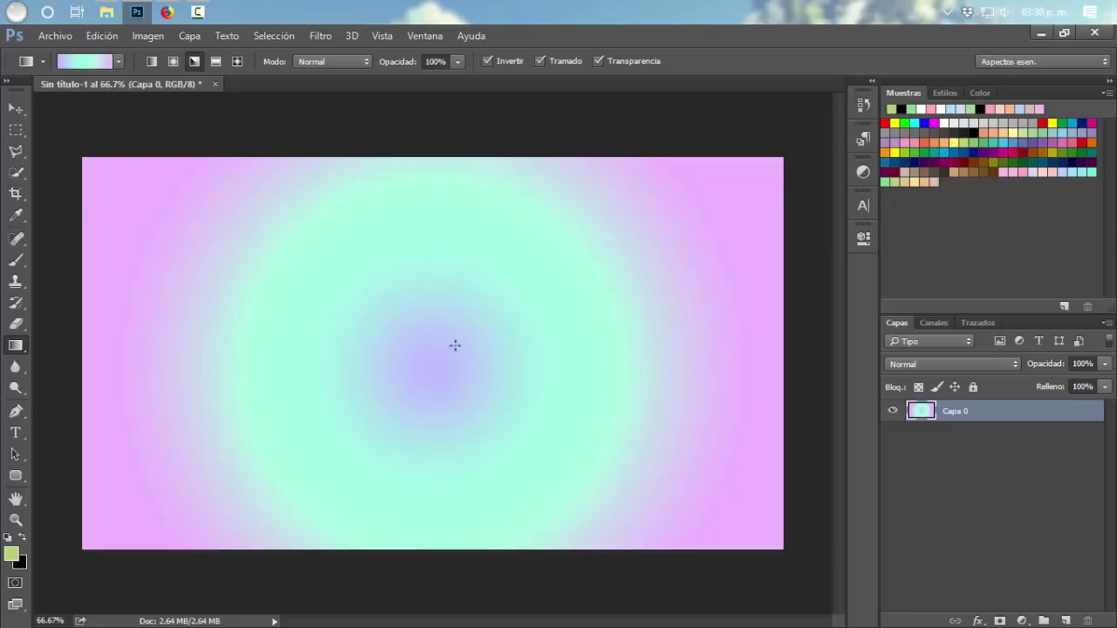
Step: Try angle and linear gradient fills, turning them toward different directions
{"action": "left_click_drag", "start_coordinate": [455, 346], "coordinate": [814, 121]}
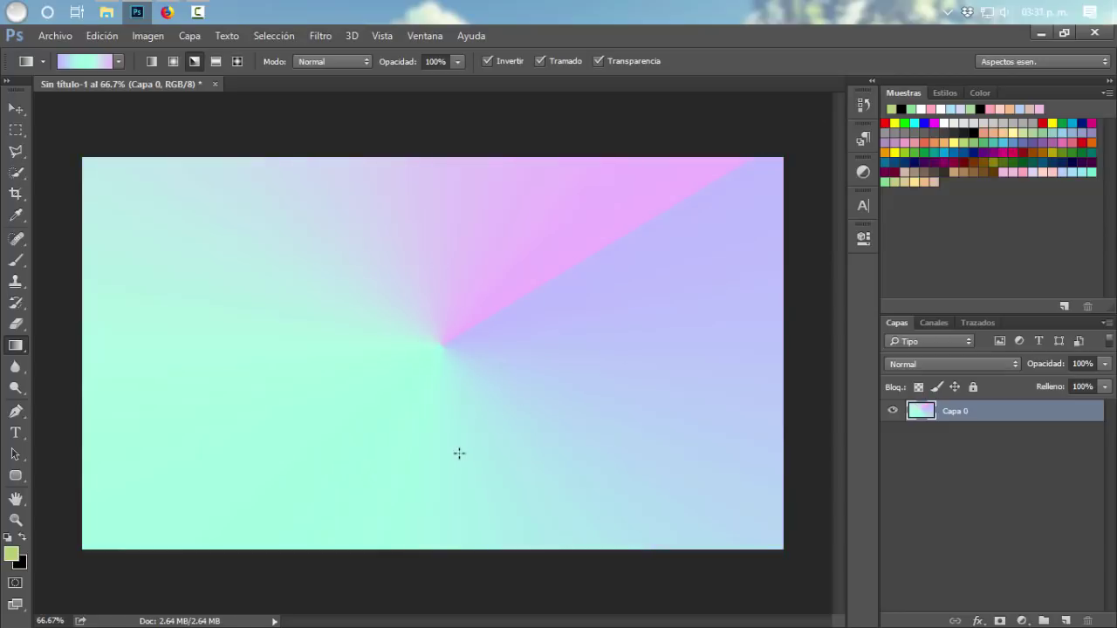
{"action": "left_click_drag", "start_coordinate": [432, 354], "coordinate": [175, 189]}
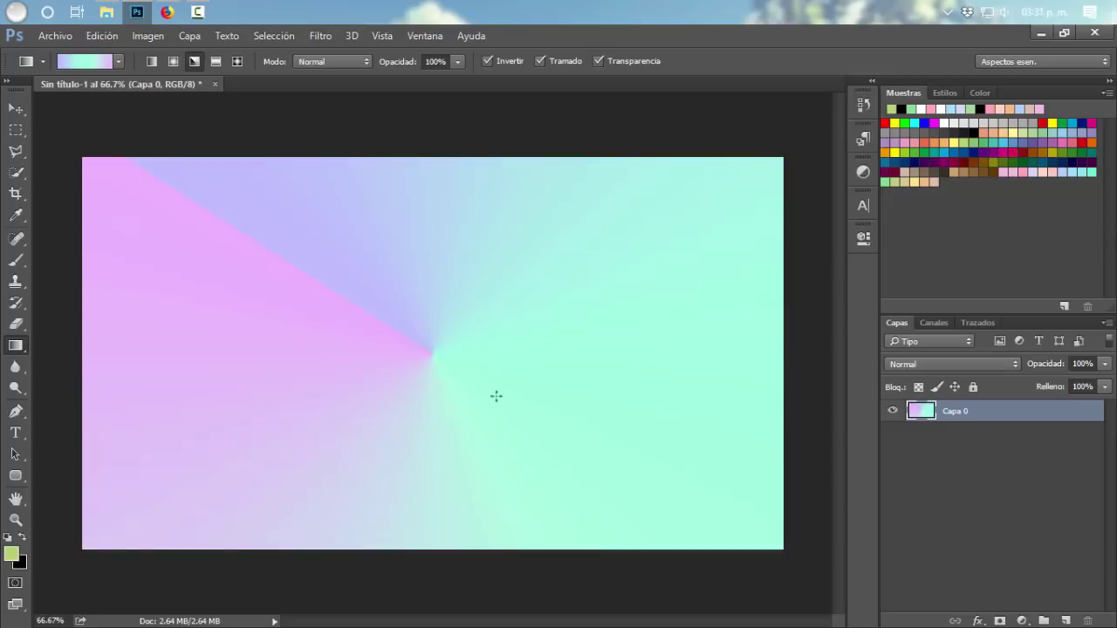
{"action": "left_click_drag", "start_coordinate": [442, 367], "coordinate": [677, 520]}
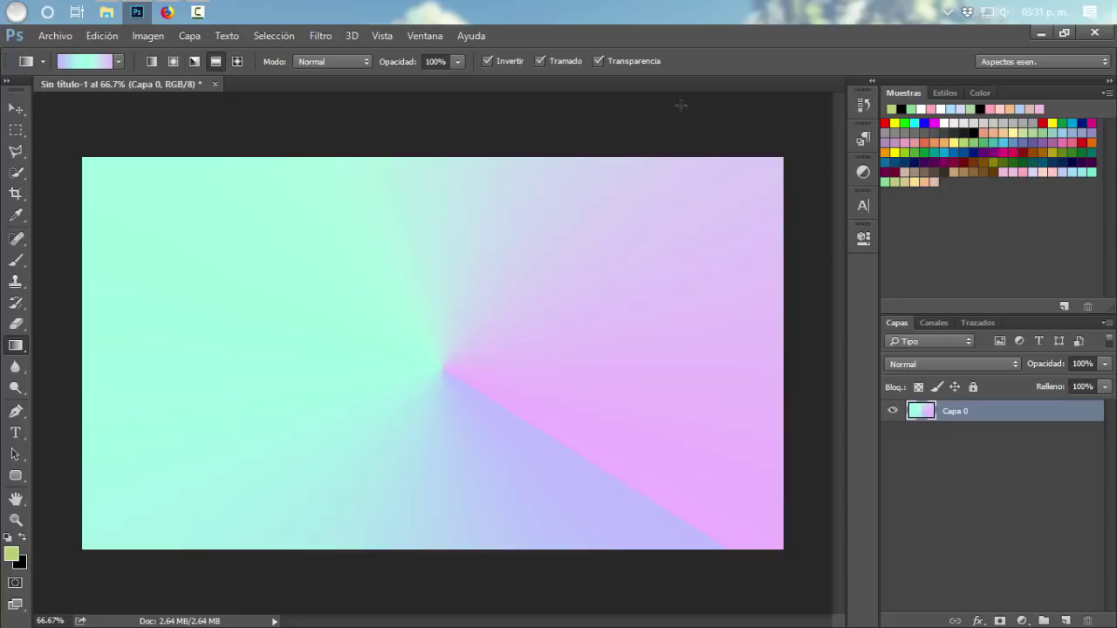
{"action": "left_click_drag", "start_coordinate": [440, 353], "coordinate": [680, 105]}
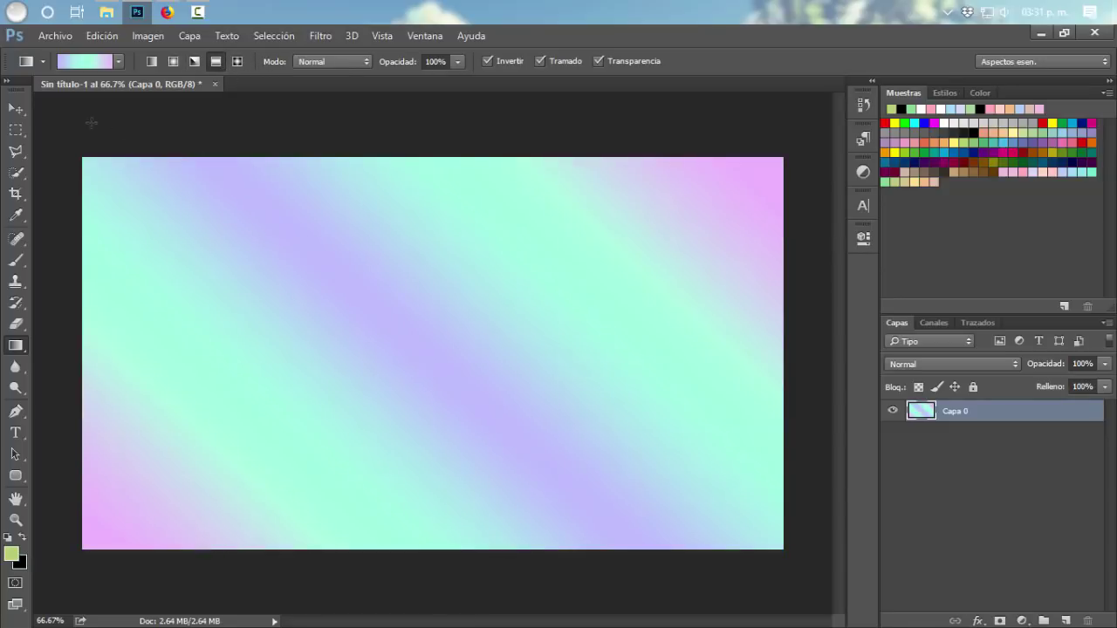
{"action": "left_click", "coordinate": [152, 61]}
{"action": "left_click_drag", "start_coordinate": [421, 372], "coordinate": [694, 223]}
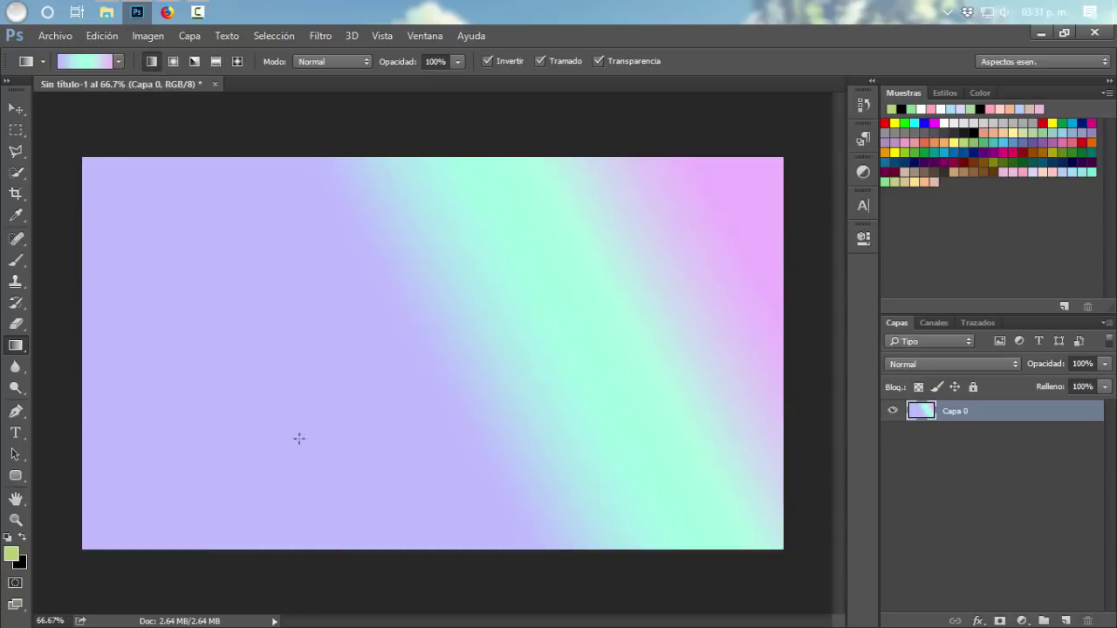
{"action": "left_click_drag", "start_coordinate": [299, 439], "coordinate": [611, 252]}
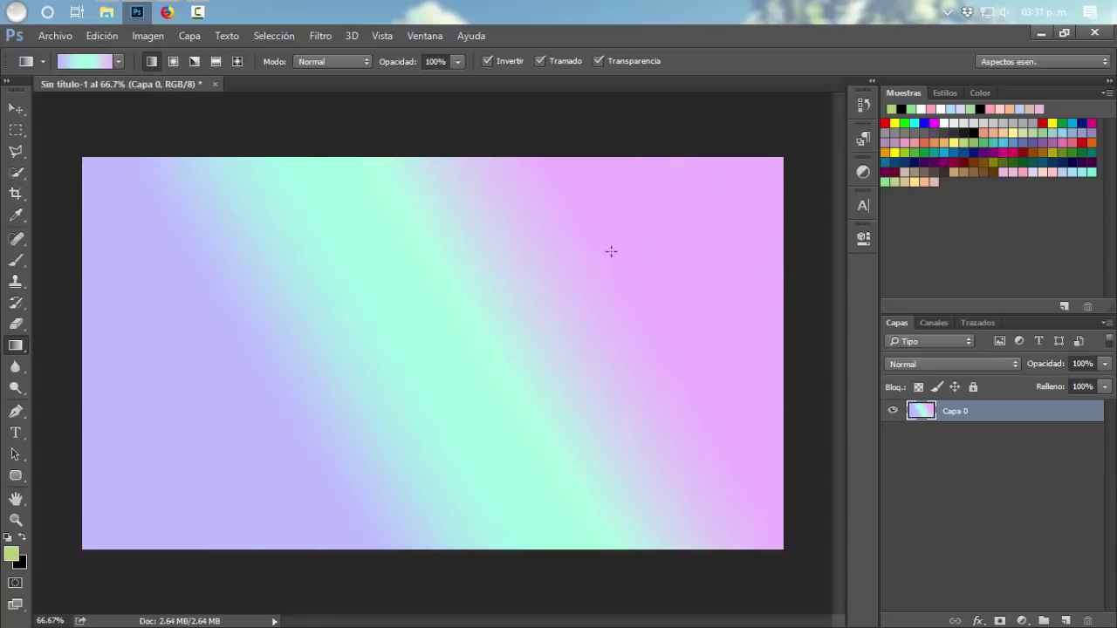
Step: Try Reflected gradient stripes and bands at several angles and offsets
{"action": "left_click", "coordinate": [215, 61]}
{"action": "left_click_drag", "start_coordinate": [436, 375], "coordinate": [819, 145]}
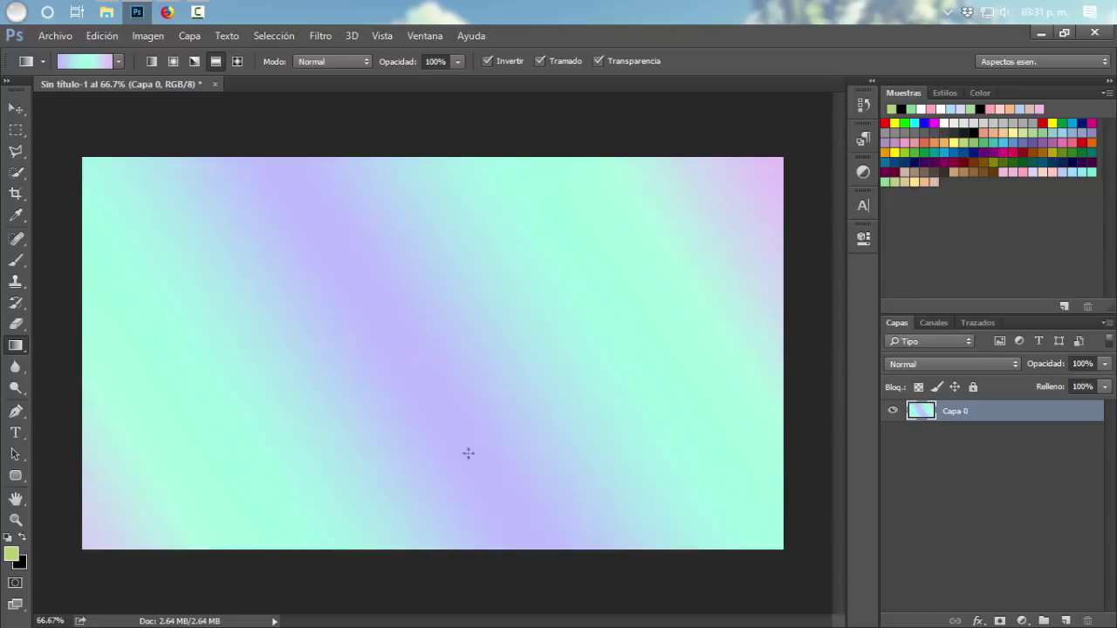
{"action": "left_click_drag", "start_coordinate": [598, 375], "coordinate": [467, 341]}
{"action": "left_click_drag", "start_coordinate": [687, 266], "coordinate": [619, 320]}
{"action": "left_click_drag", "start_coordinate": [371, 393], "coordinate": [529, 298]}
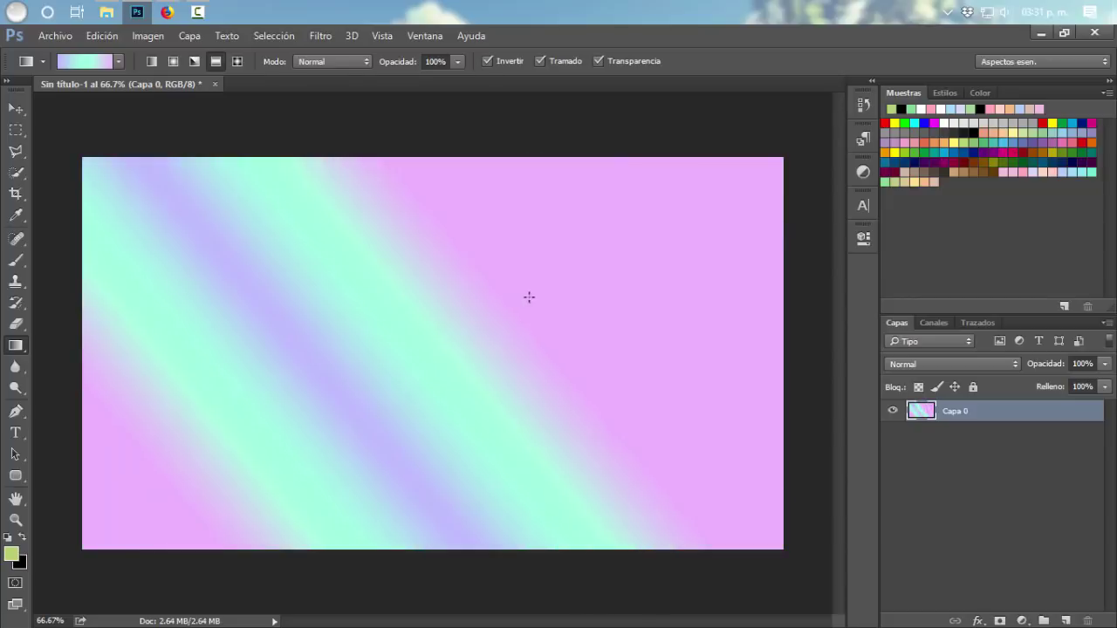
{"action": "left_click_drag", "start_coordinate": [610, 228], "coordinate": [606, 445]}
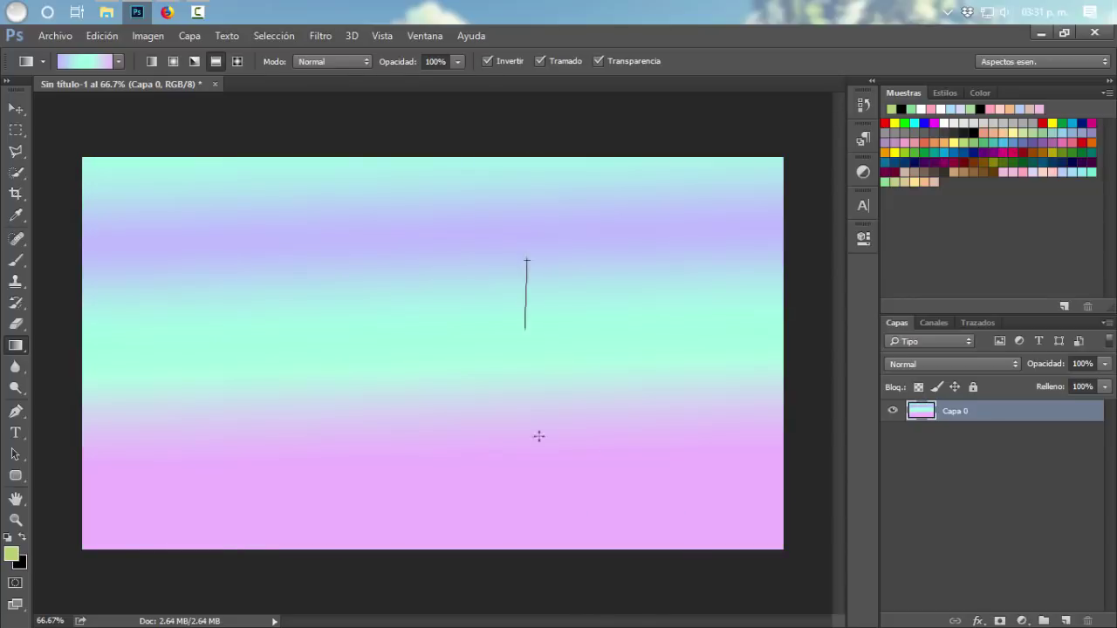
{"action": "left_click_drag", "start_coordinate": [527, 259], "coordinate": [536, 439]}
{"action": "mouse_move", "coordinate": [366, 444]}
{"action": "left_mouse_down"}
{"action": "mouse_move", "coordinate": [583, 285]}
{"action": "mouse_move", "coordinate": [545, 311]}
{"action": "left_mouse_up"}
{"action": "left_click_drag", "start_coordinate": [543, 239], "coordinate": [548, 213]}
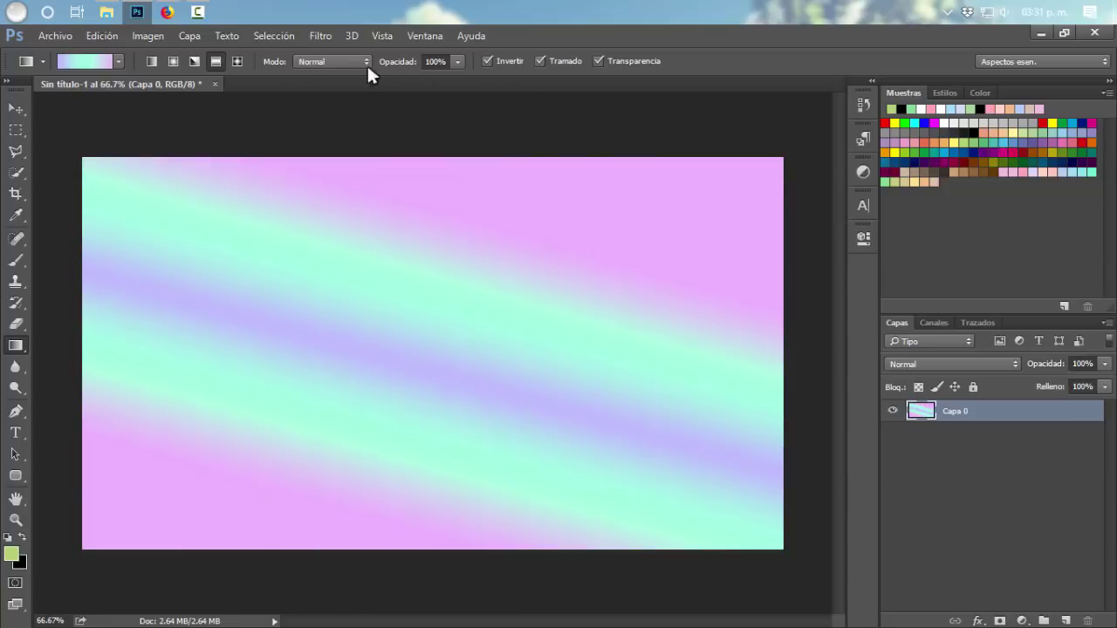
Step: Fill the canvas with a large Diamond gradient: violet centre, mint diamond, pink corners
{"action": "left_click_drag", "start_coordinate": [420, 365], "coordinate": [727, 155]}
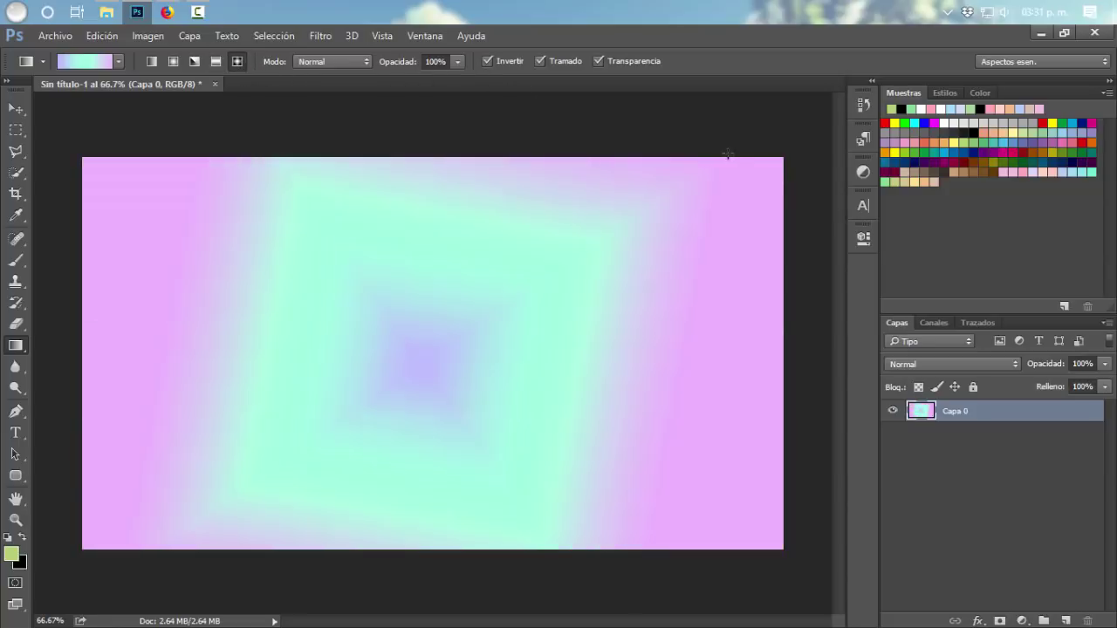
{"action": "left_click_drag", "start_coordinate": [502, 302], "coordinate": [530, 270]}
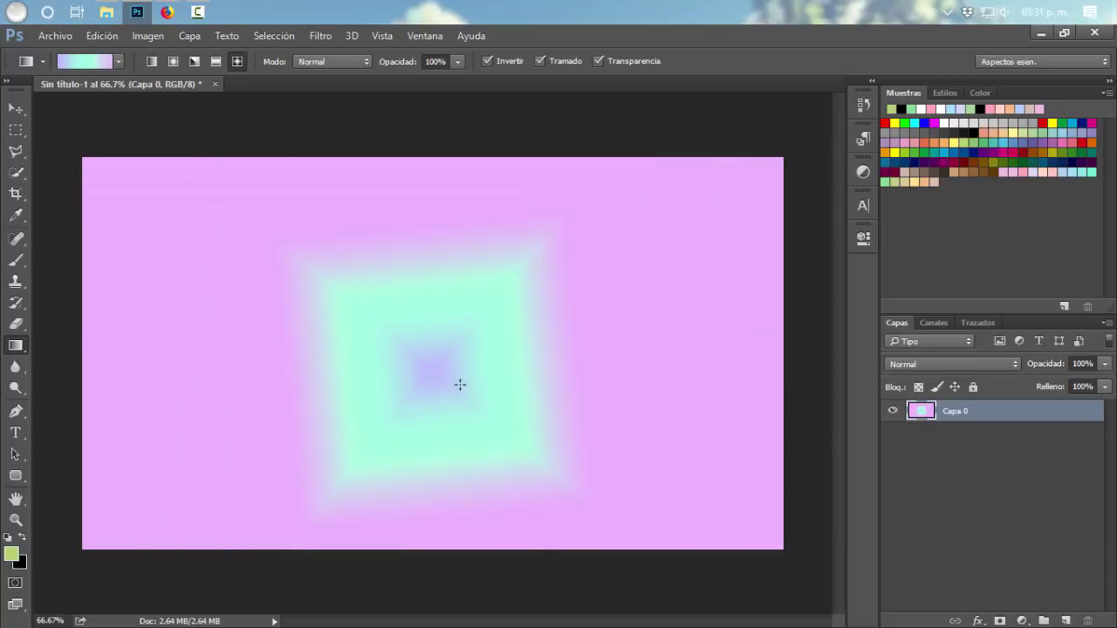
{"action": "left_click_drag", "start_coordinate": [460, 385], "coordinate": [480, 312]}
{"action": "left_click_drag", "start_coordinate": [437, 358], "coordinate": [212, 84]}
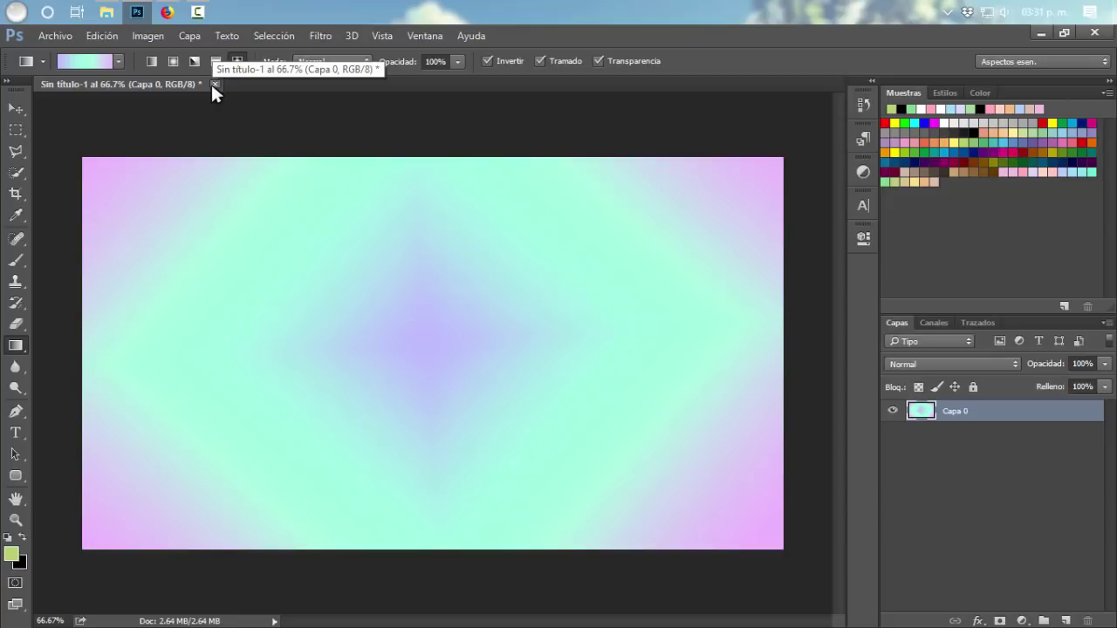
{"action": "left_click", "coordinate": [110, 61]}
Step: Pick the pink-magenta gradient preset and repaint the canvas as a pink diamond gradient
{"action": "left_click_drag", "start_coordinate": [707, 177], "coordinate": [707, 235]}
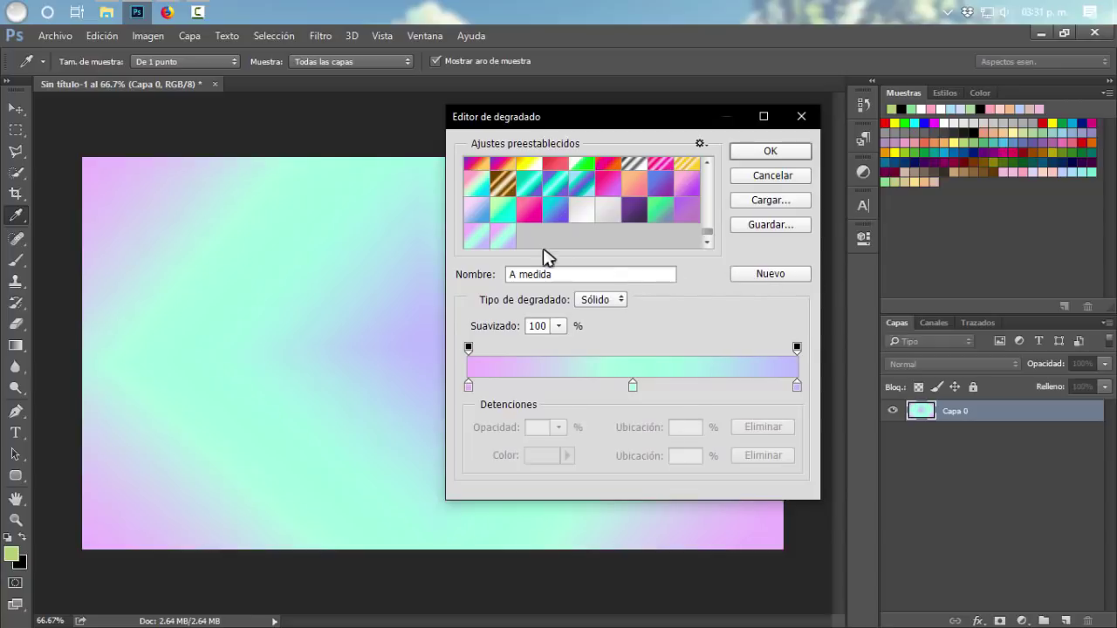
{"action": "left_click", "coordinate": [528, 214]}
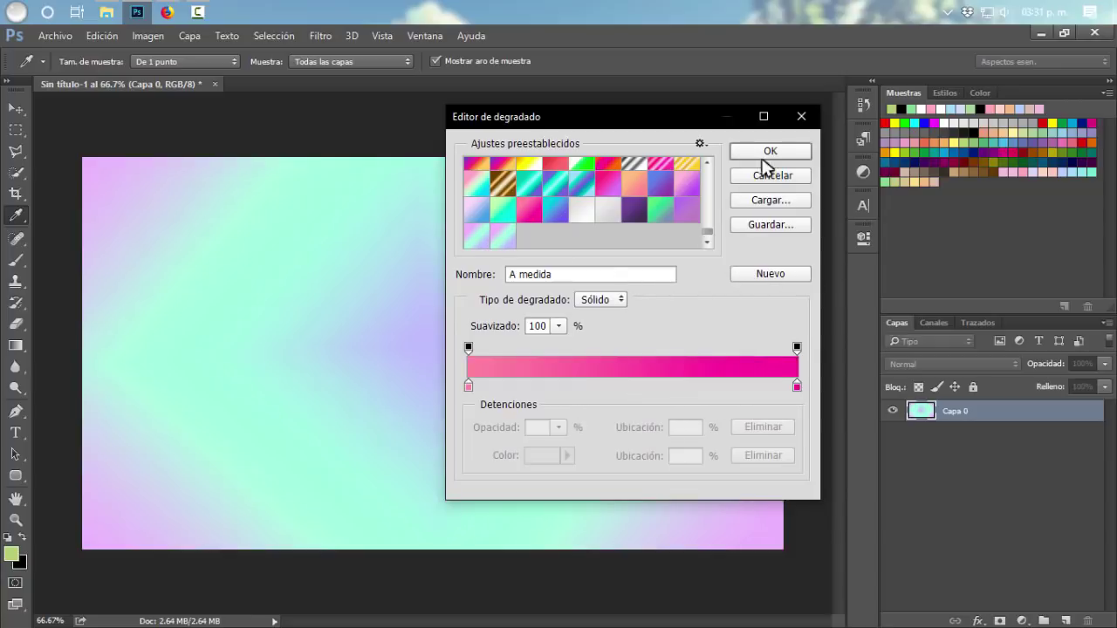
{"action": "left_click", "coordinate": [770, 152]}
{"action": "left_click_drag", "start_coordinate": [423, 336], "coordinate": [500, 280]}
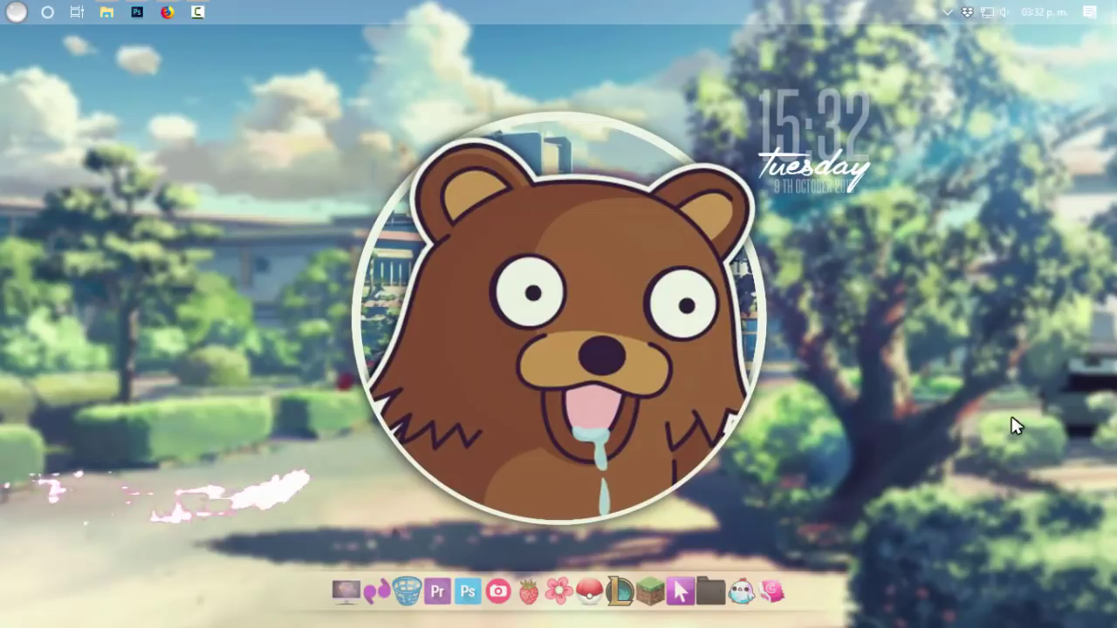
Step: Create the 1280×720 Sin título-1 document via Archivo > Nuevo and unlock Fondo as Capa 0
{"action": "left_click", "coordinate": [131, 14]}
{"action": "left_click", "coordinate": [54, 35]}
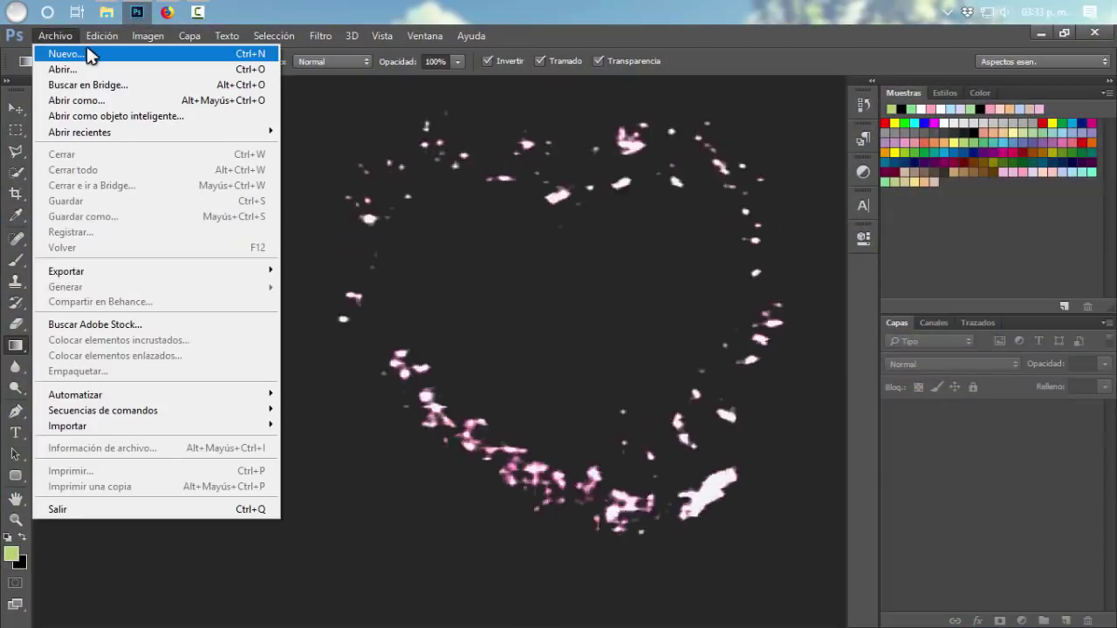
{"action": "left_click", "coordinate": [61, 53]}
{"action": "double_click", "coordinate": [471, 196]}
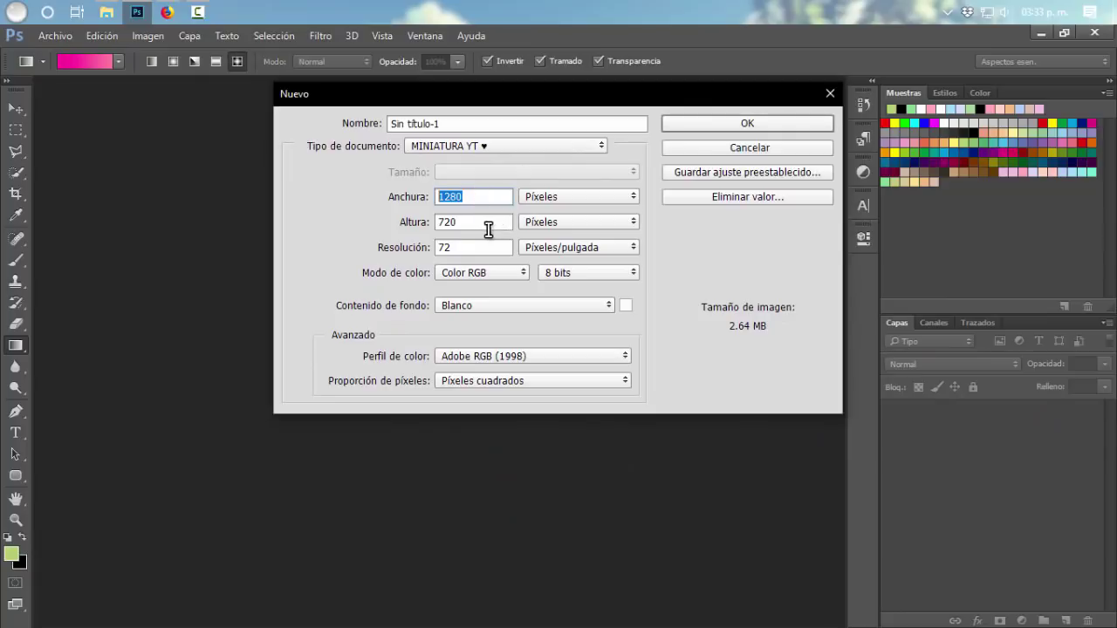
{"action": "double_click", "coordinate": [487, 223]}
{"action": "left_click", "coordinate": [760, 128]}
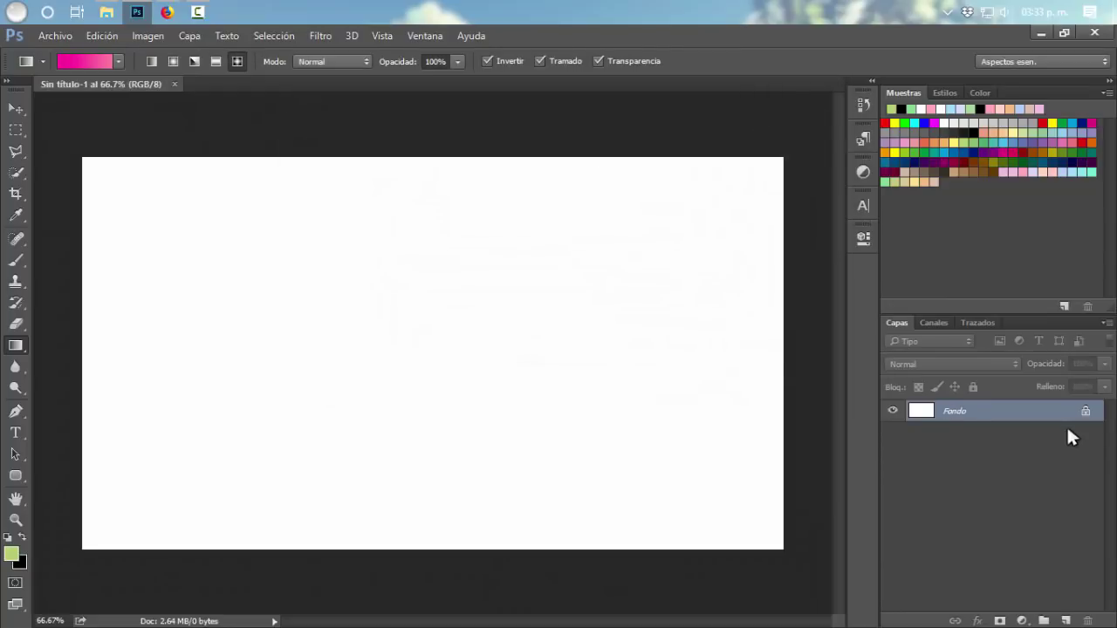
{"action": "left_click", "coordinate": [1084, 412]}
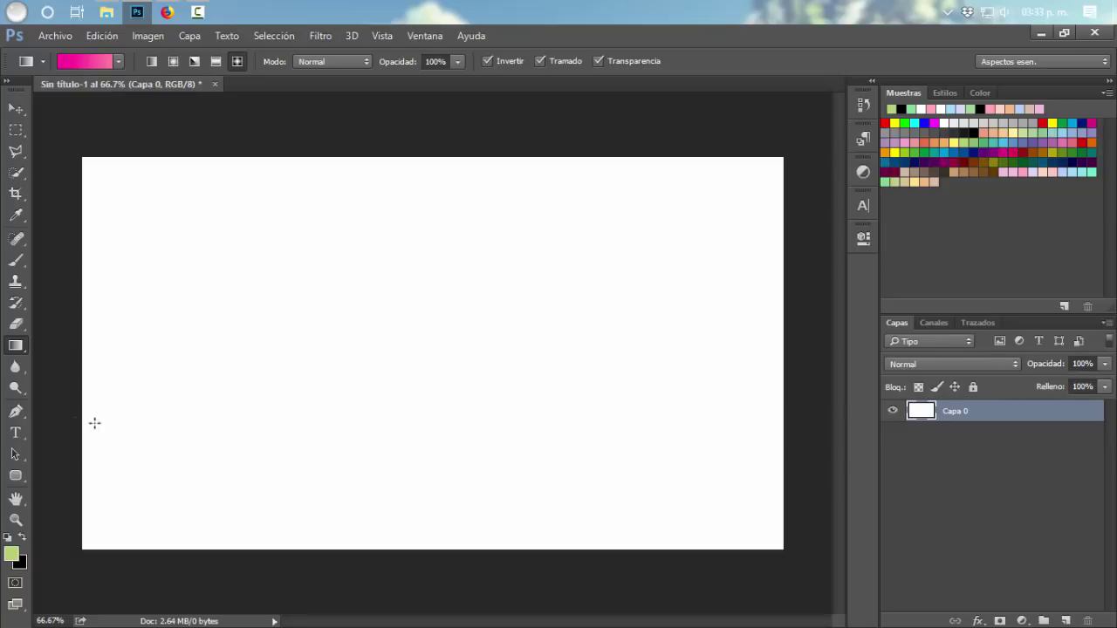
Step: Apply an Estilos panel preset to Capa 0 and add an Orangee text layer
{"action": "left_click", "coordinate": [947, 91]}
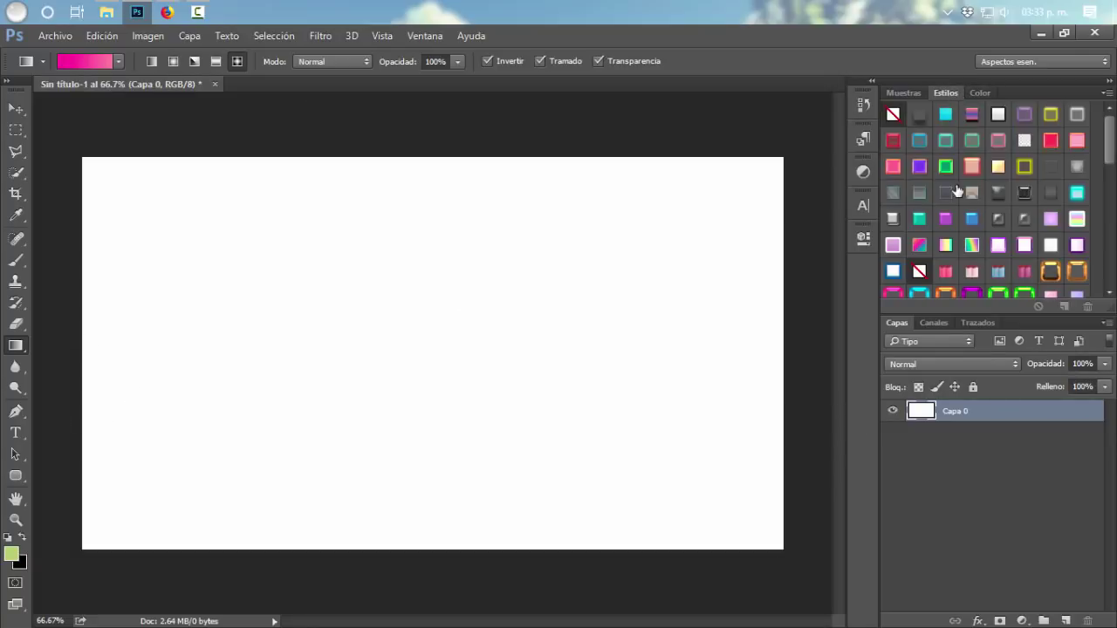
{"action": "left_click", "coordinate": [1024, 141]}
{"action": "key", "text": "t"}
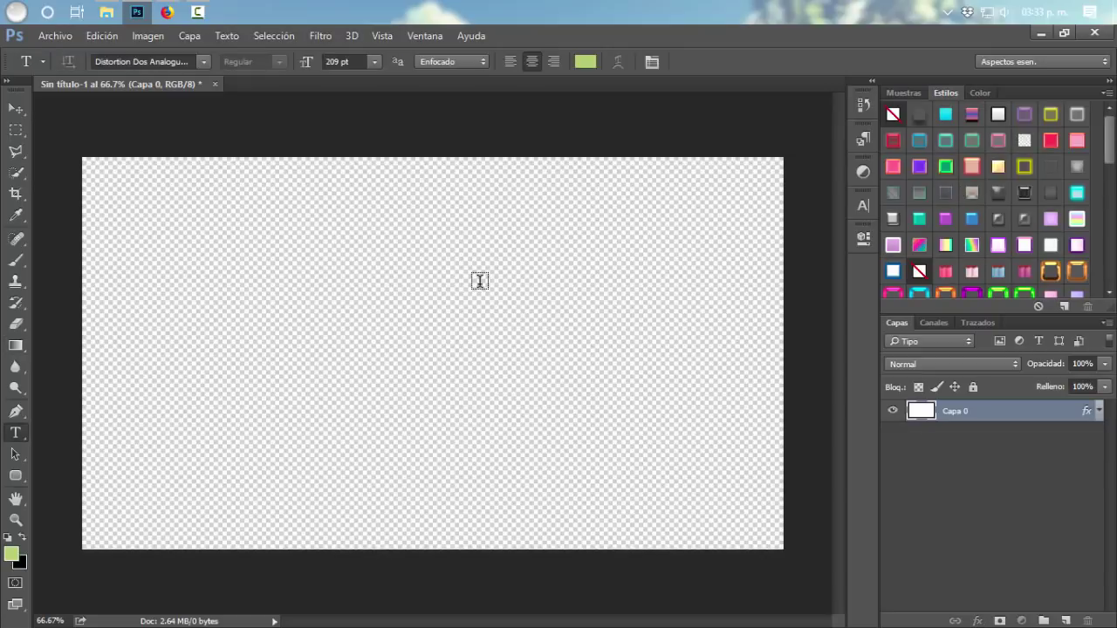
{"action": "left_click", "coordinate": [287, 303]}
{"action": "type", "text": "Orangee"}
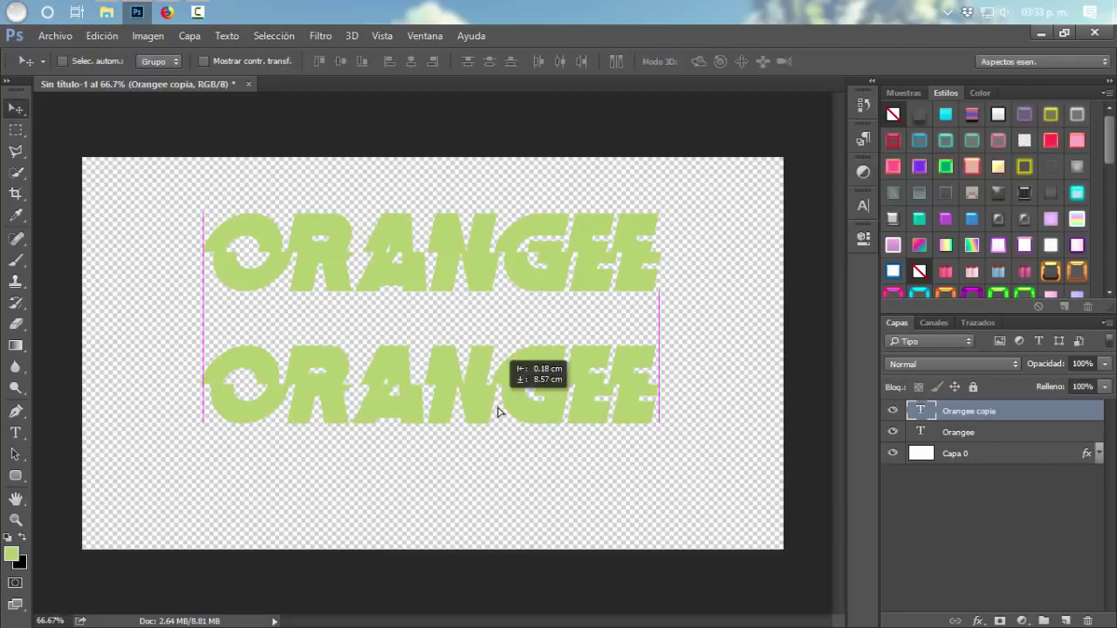
Step: Browse the font family list to restyle the copied Orangee text
{"action": "key", "text": "t"}
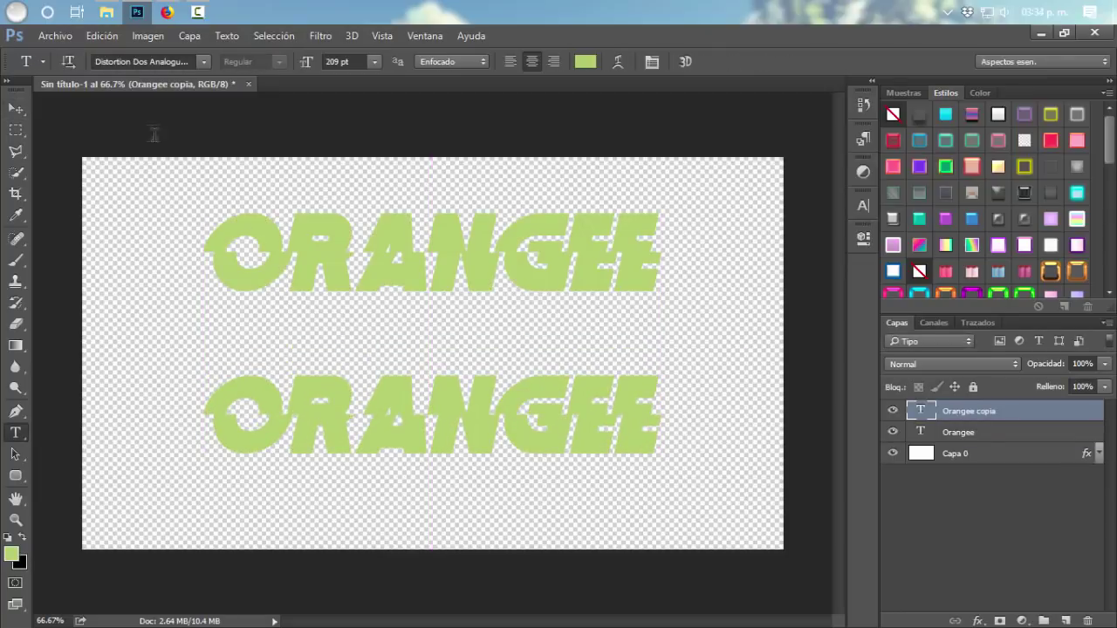
{"action": "left_click", "coordinate": [200, 60]}
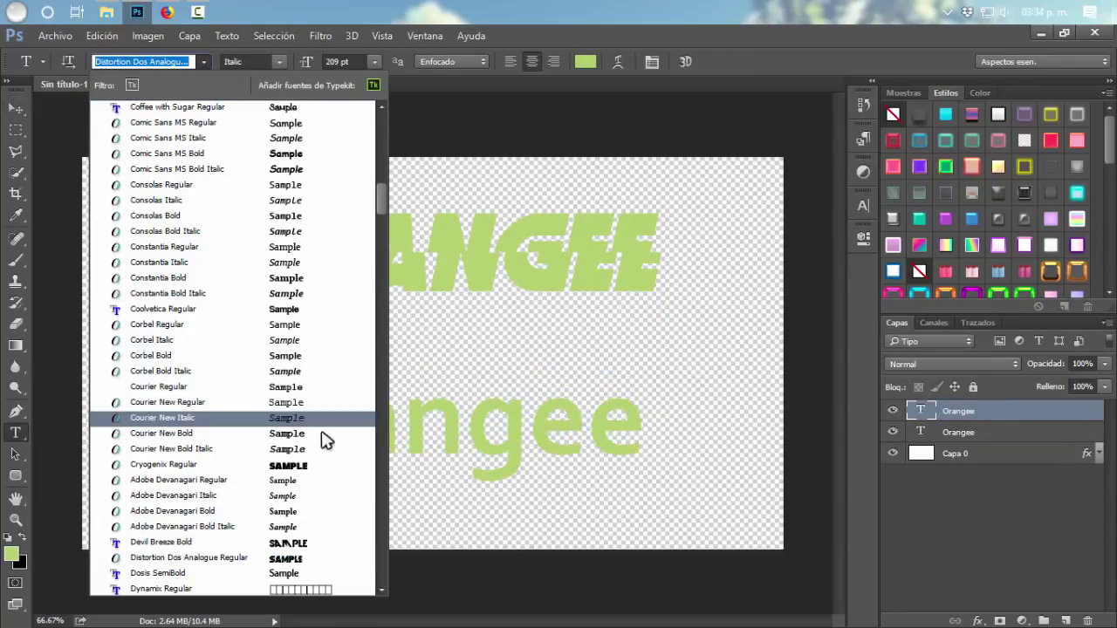
{"action": "scroll", "coordinate": [309, 466], "scroll_direction": "down", "scroll_amount": 4}
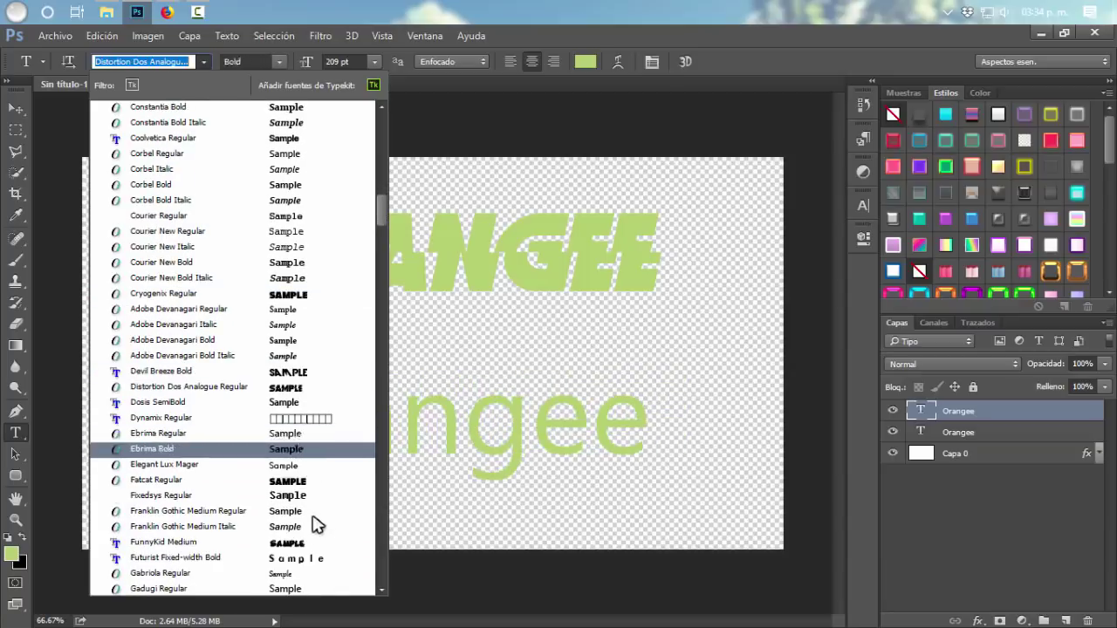
{"action": "scroll", "coordinate": [310, 545], "scroll_direction": "down", "scroll_amount": 2}
{"action": "scroll", "coordinate": [306, 488], "scroll_direction": "down", "scroll_amount": 2}
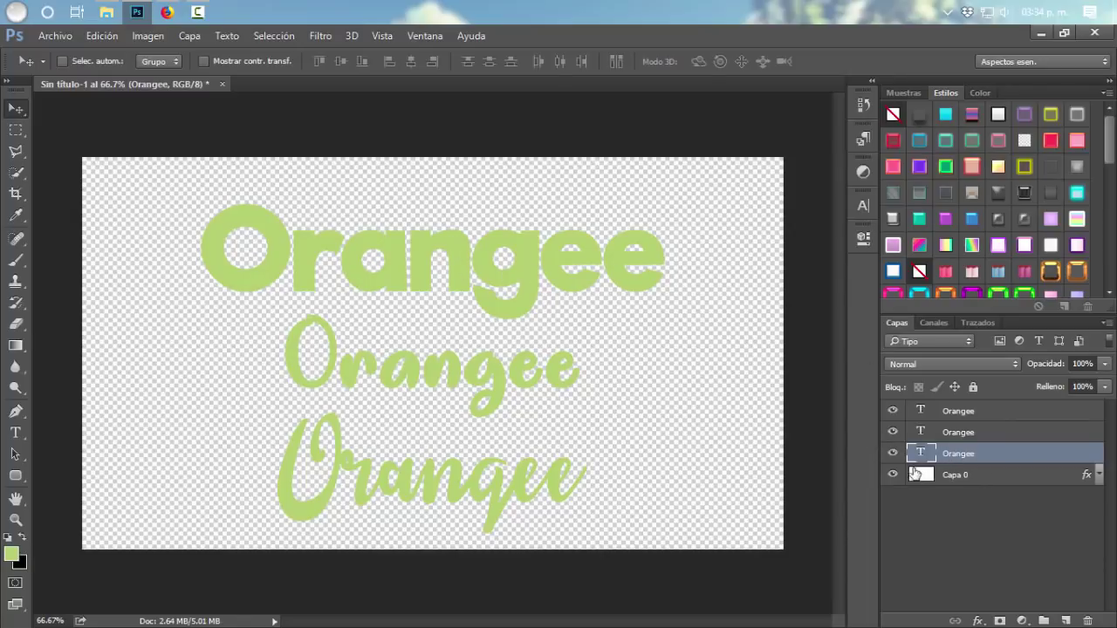
Step: Recolour all of the top Orangee text black through the Color Picker
{"action": "left_click", "coordinate": [891, 453]}
{"action": "left_click", "coordinate": [892, 453]}
{"action": "key", "text": "t"}
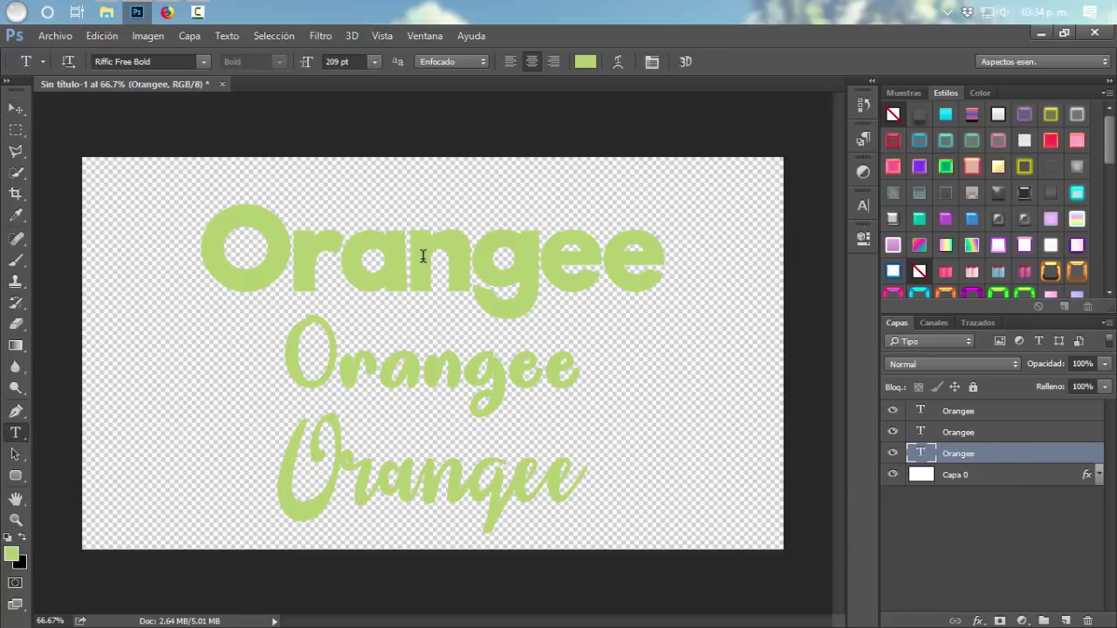
{"action": "left_click", "coordinate": [422, 255]}
{"action": "key", "text": "ctrl+a"}
{"action": "left_click", "coordinate": [586, 62]}
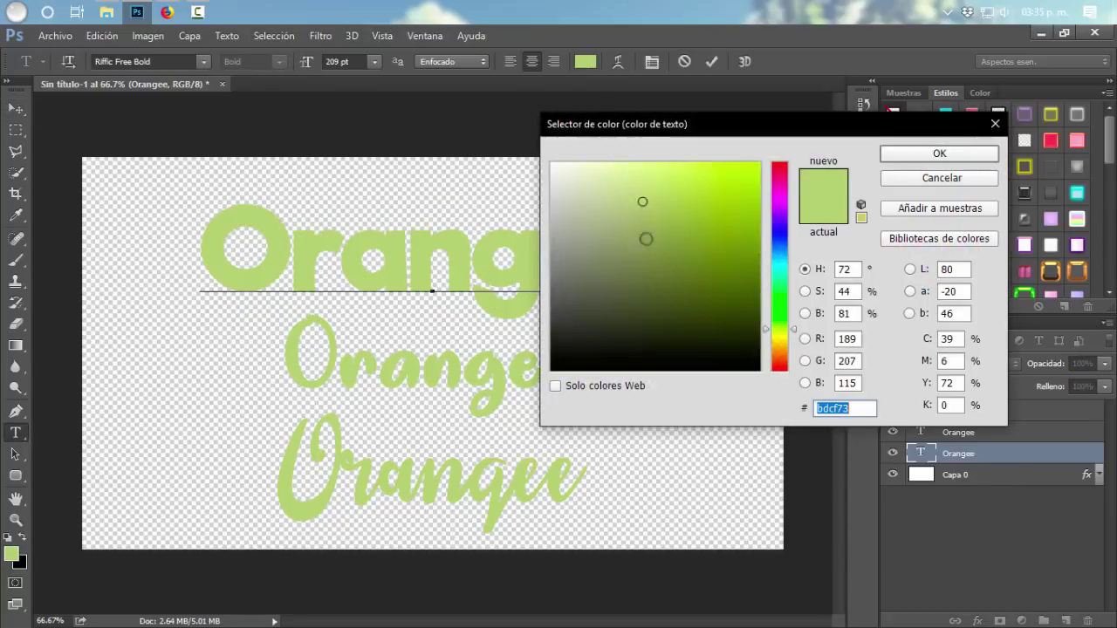
{"action": "left_click_drag", "start_coordinate": [645, 237], "coordinate": [576, 422]}
{"action": "left_click", "coordinate": [938, 157]}
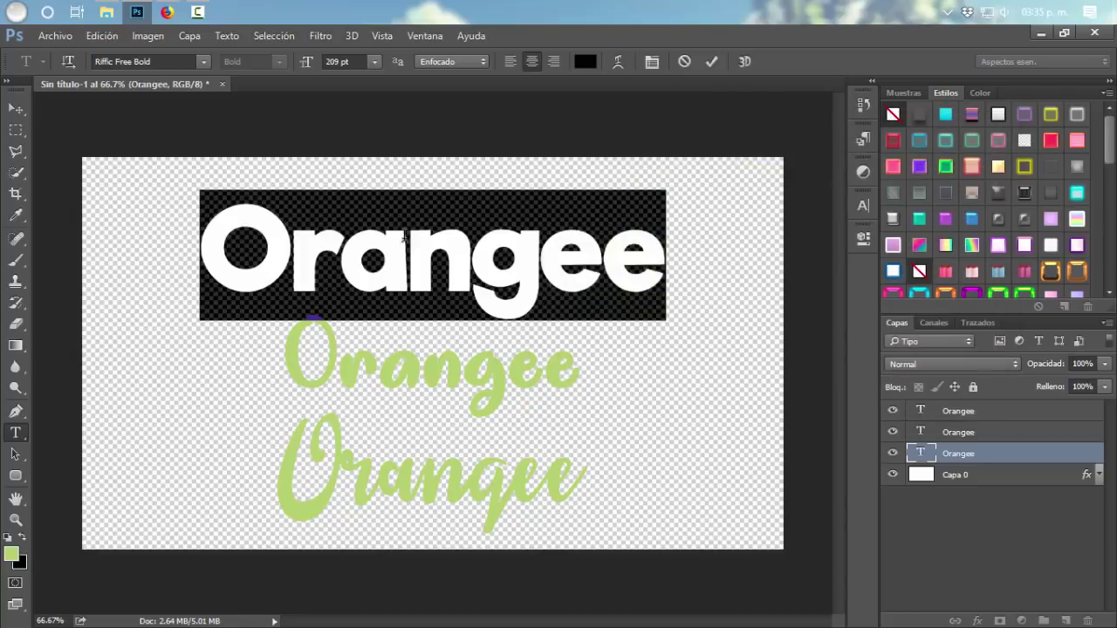
{"action": "key", "text": "ctrl+h"}
{"action": "left_click", "coordinate": [712, 61]}
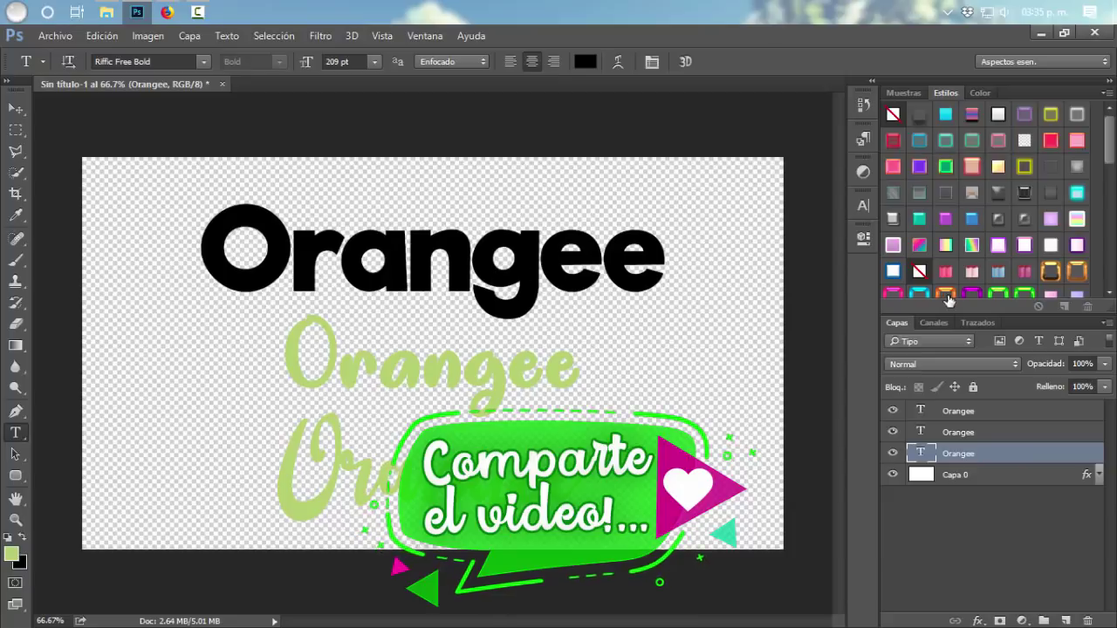
Step: Try a gold bevel style preset at 100% fill, then clear the style again
{"action": "left_click", "coordinate": [1050, 274]}
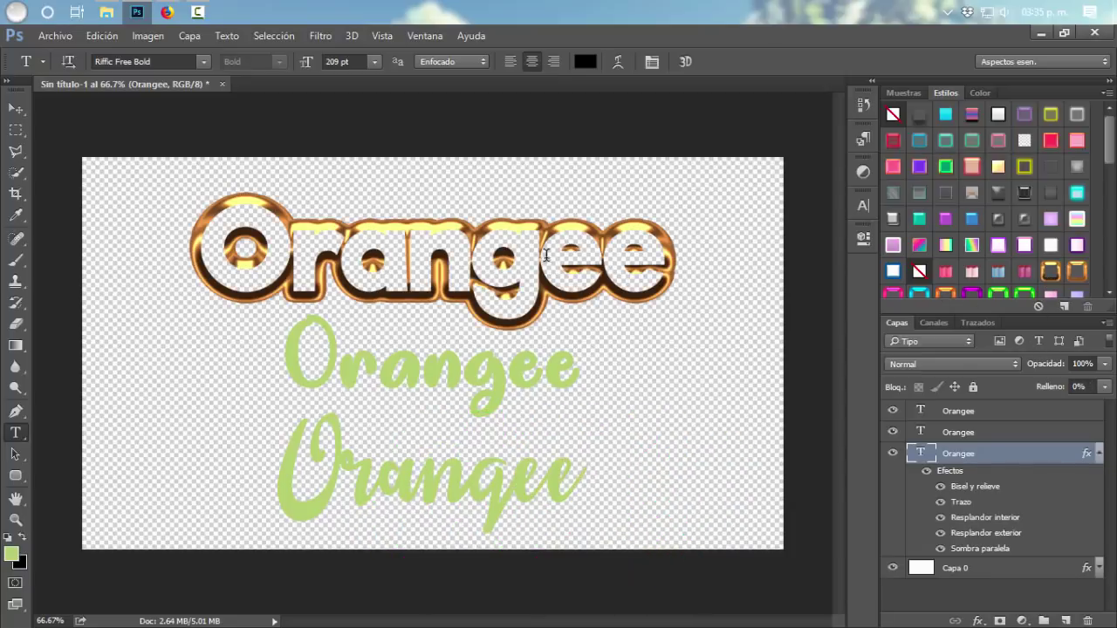
{"action": "left_click_drag", "start_coordinate": [1105, 388], "coordinate": [1110, 404]}
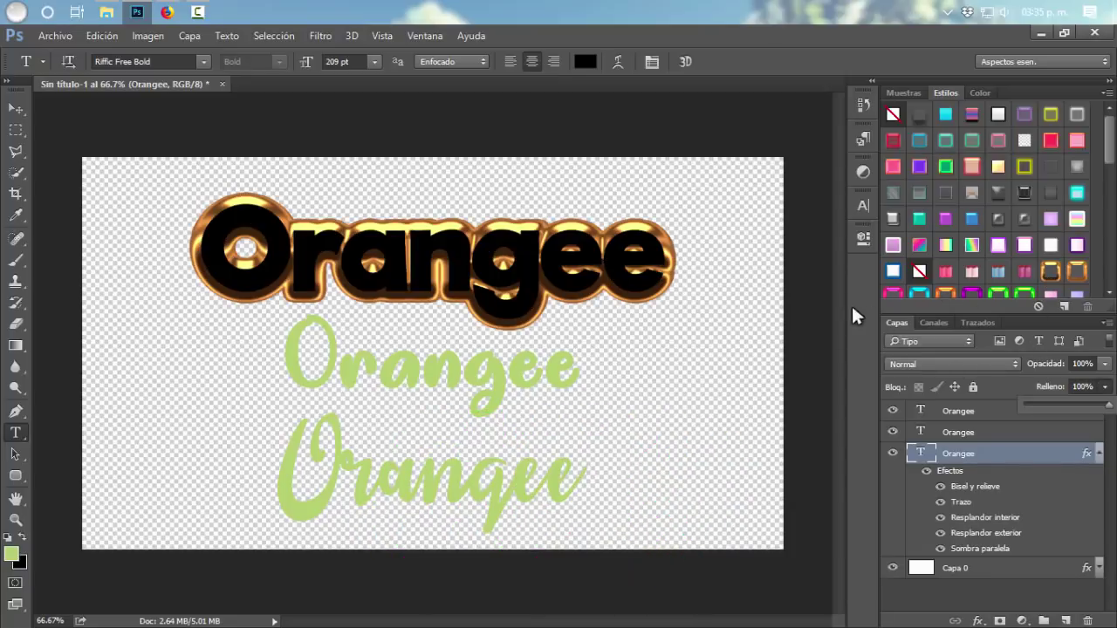
{"action": "left_click", "coordinate": [892, 114]}
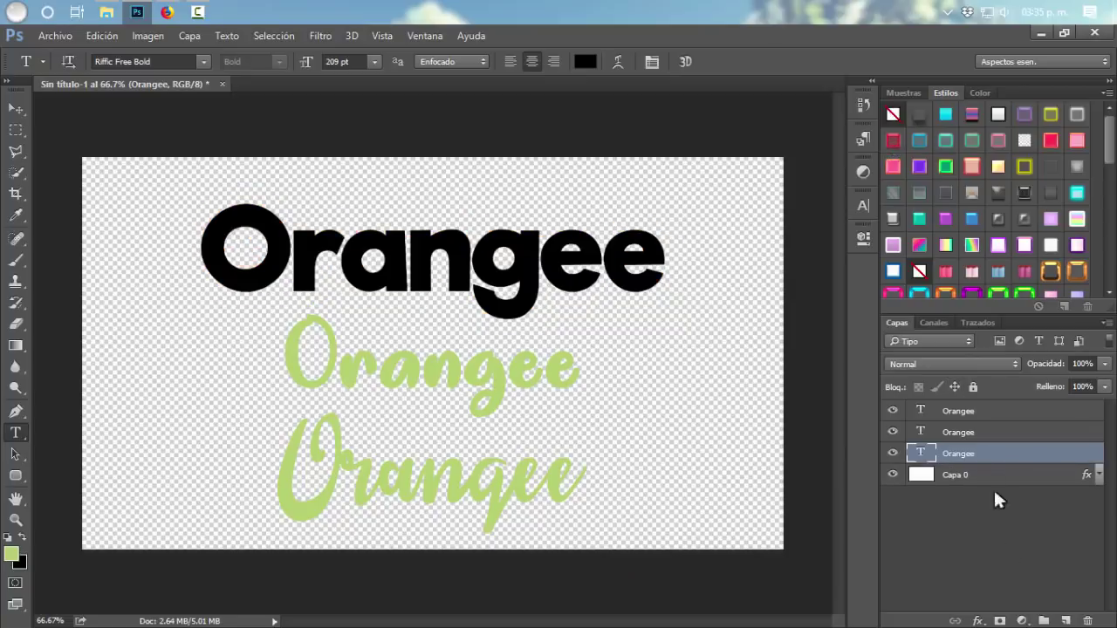
{"action": "left_click", "coordinate": [902, 454]}
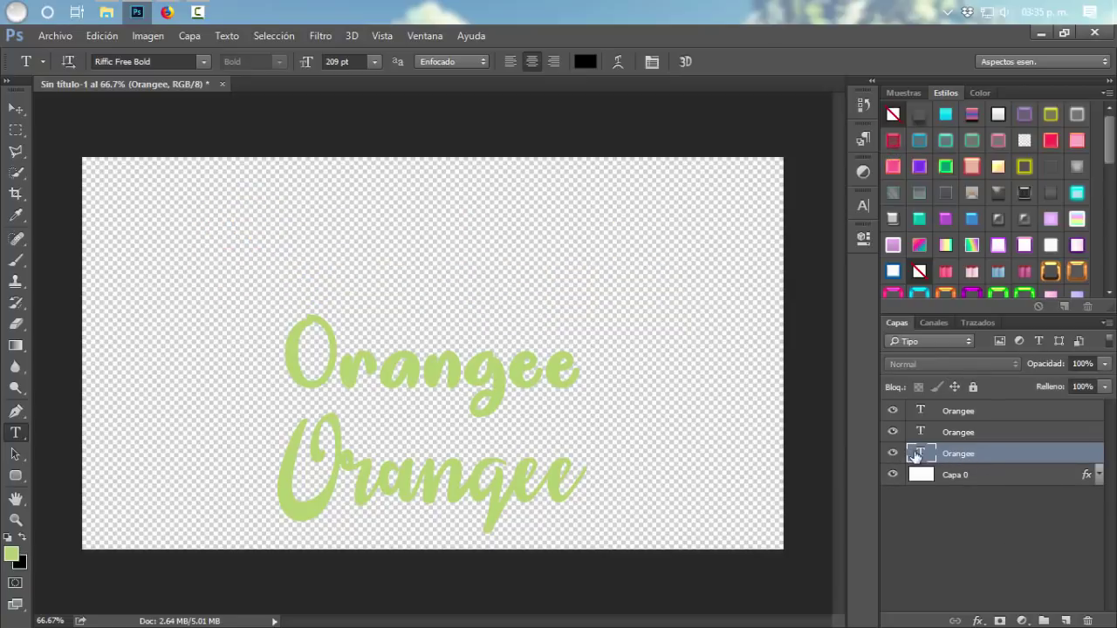
{"action": "left_click", "coordinate": [902, 454]}
Step: Open the top text's Layer Style dialog and move it aside to uncover the text
{"action": "double_click", "coordinate": [997, 455]}
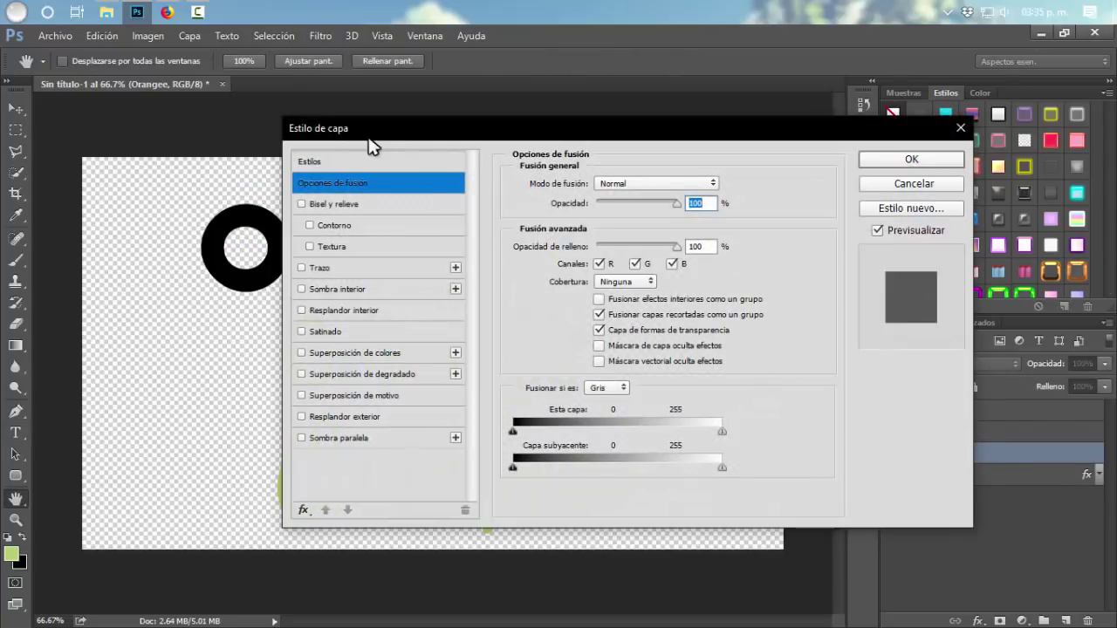
{"action": "left_click_drag", "start_coordinate": [360, 130], "coordinate": [543, 130]}
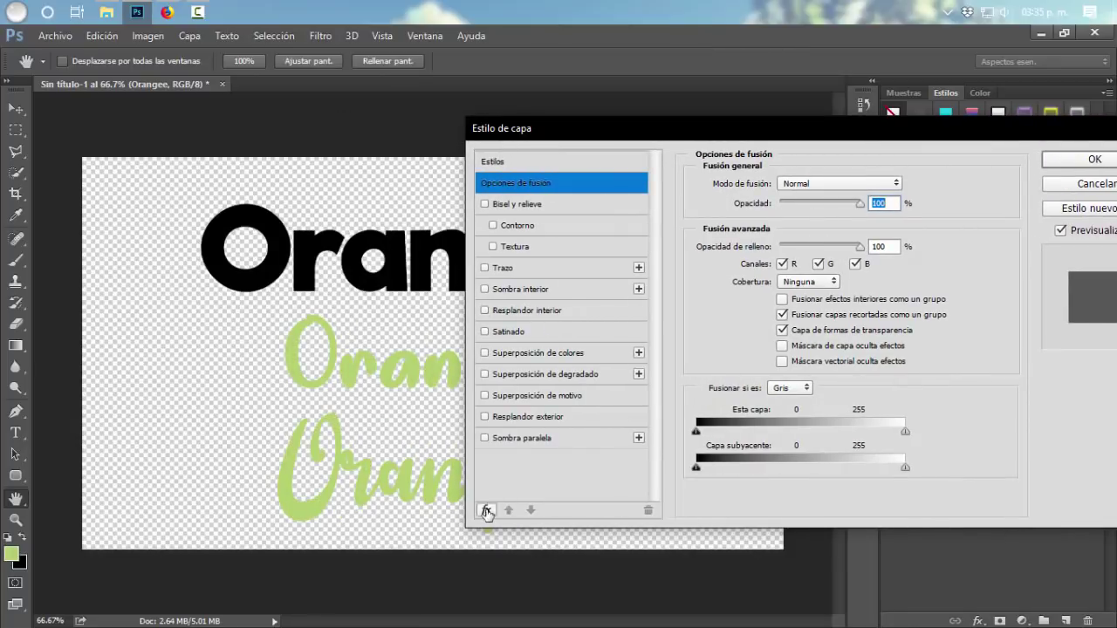
{"action": "left_click", "coordinate": [486, 512]}
{"action": "left_click", "coordinate": [513, 142]}
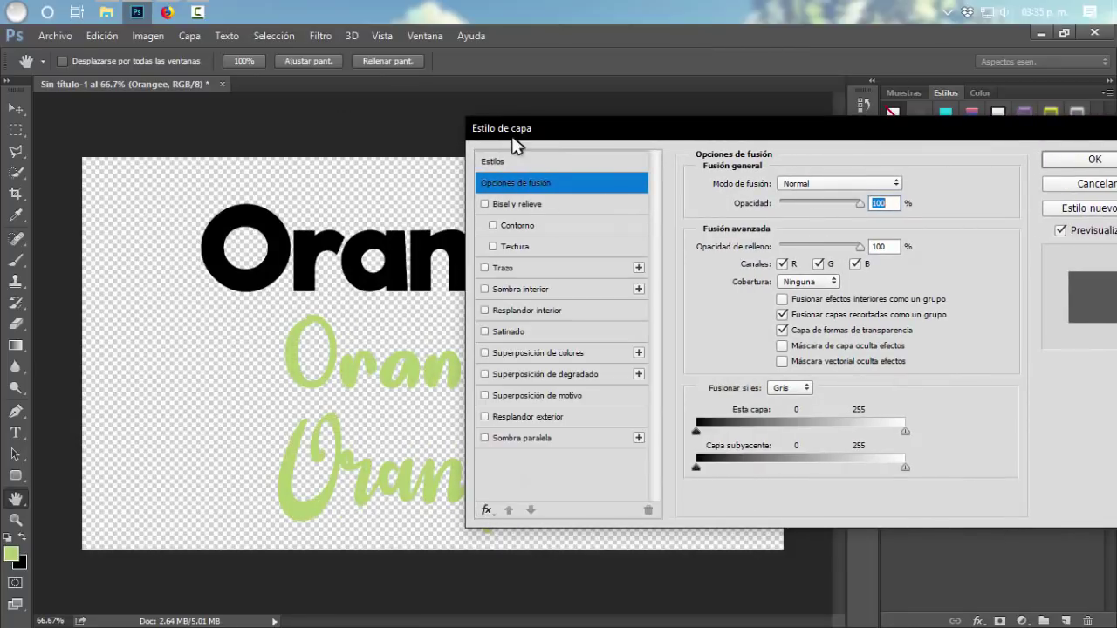
{"action": "left_click", "coordinate": [486, 509]}
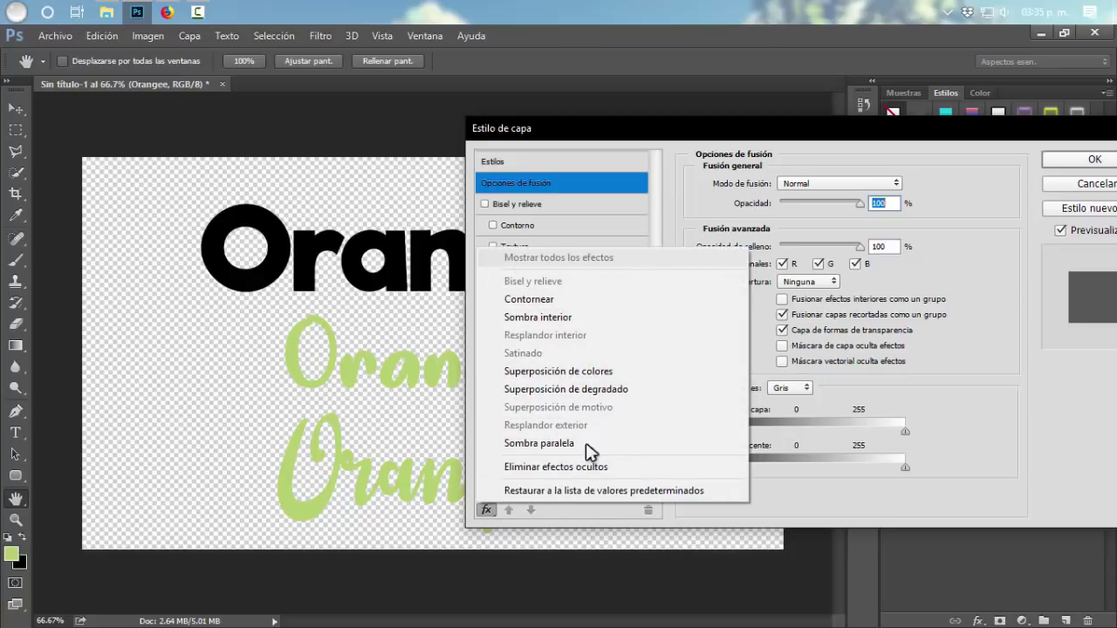
{"action": "left_click", "coordinate": [486, 510]}
{"action": "left_click", "coordinate": [486, 510]}
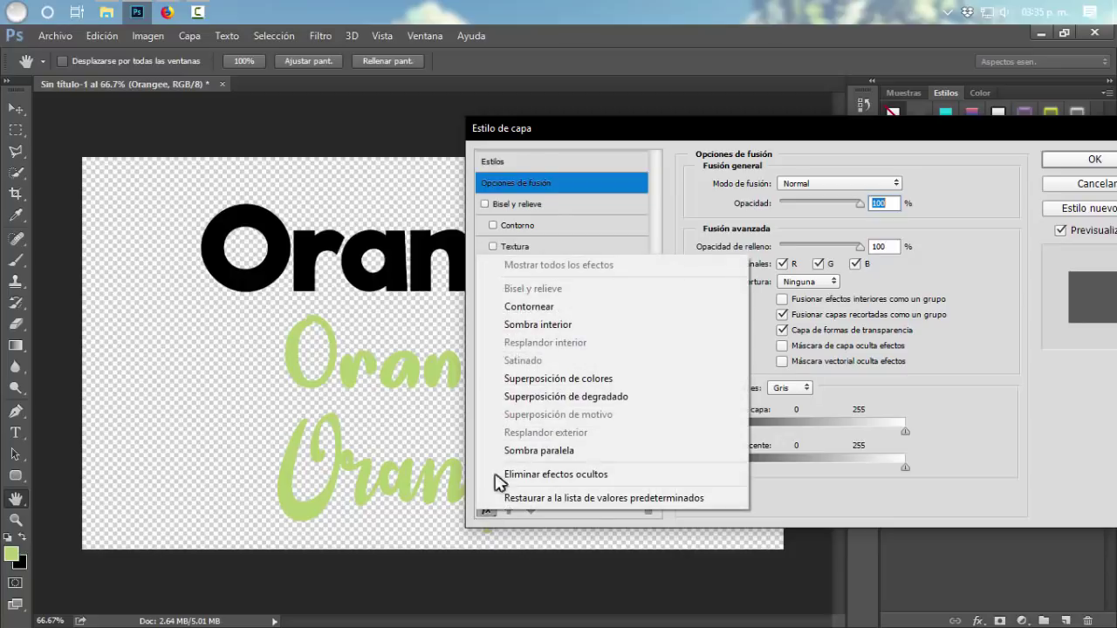
{"action": "left_click", "coordinate": [683, 192]}
{"action": "left_click_drag", "start_coordinate": [681, 138], "coordinate": [649, 124]}
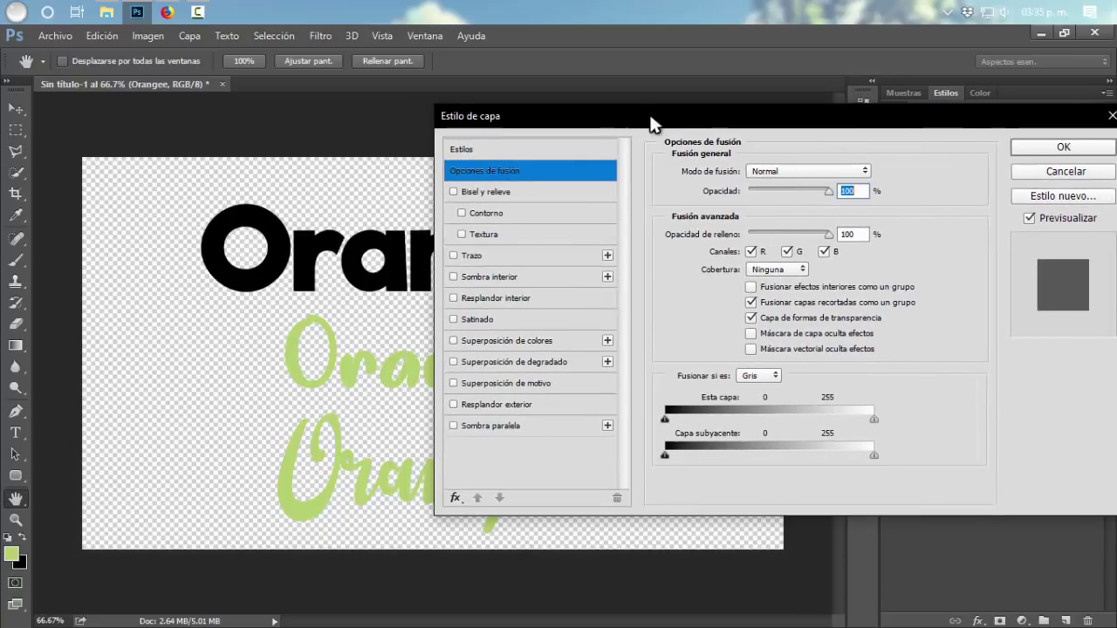
Step: Enable a purple outside Stroke (Trazo) and increase its size
{"action": "left_click", "coordinate": [477, 256]}
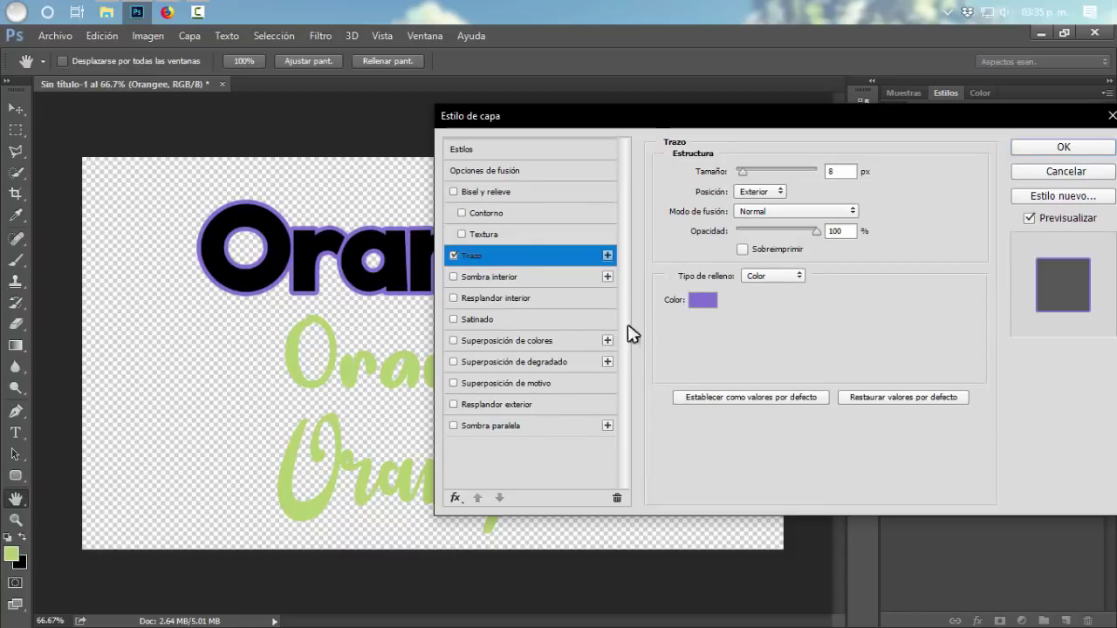
{"action": "left_click", "coordinate": [702, 301]}
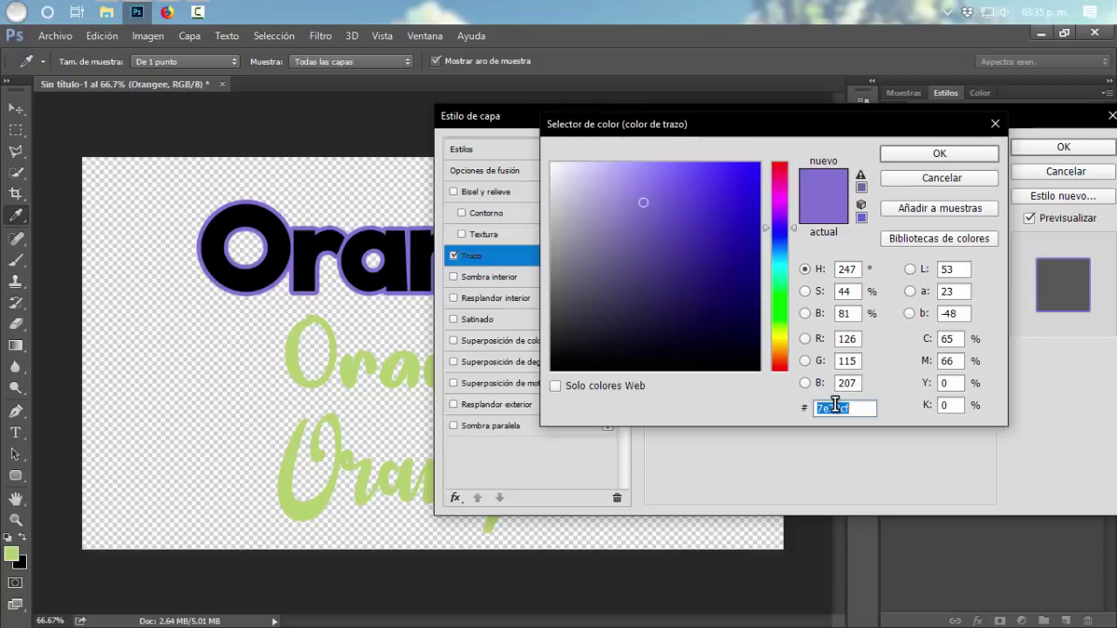
{"action": "left_click_drag", "start_coordinate": [717, 210], "coordinate": [741, 261]}
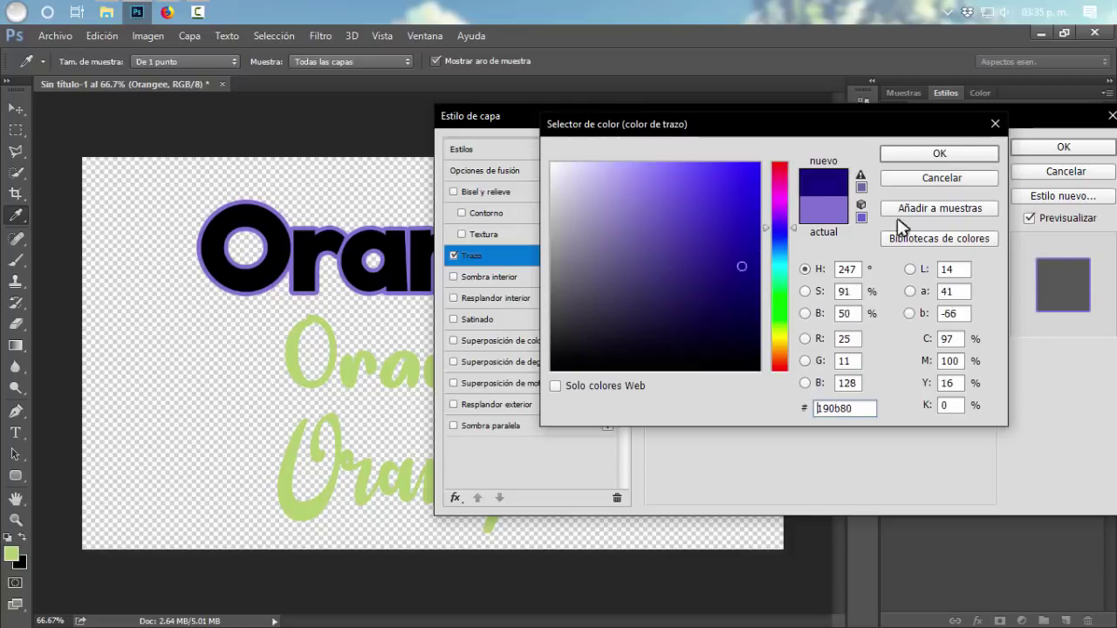
{"action": "left_click", "coordinate": [941, 177]}
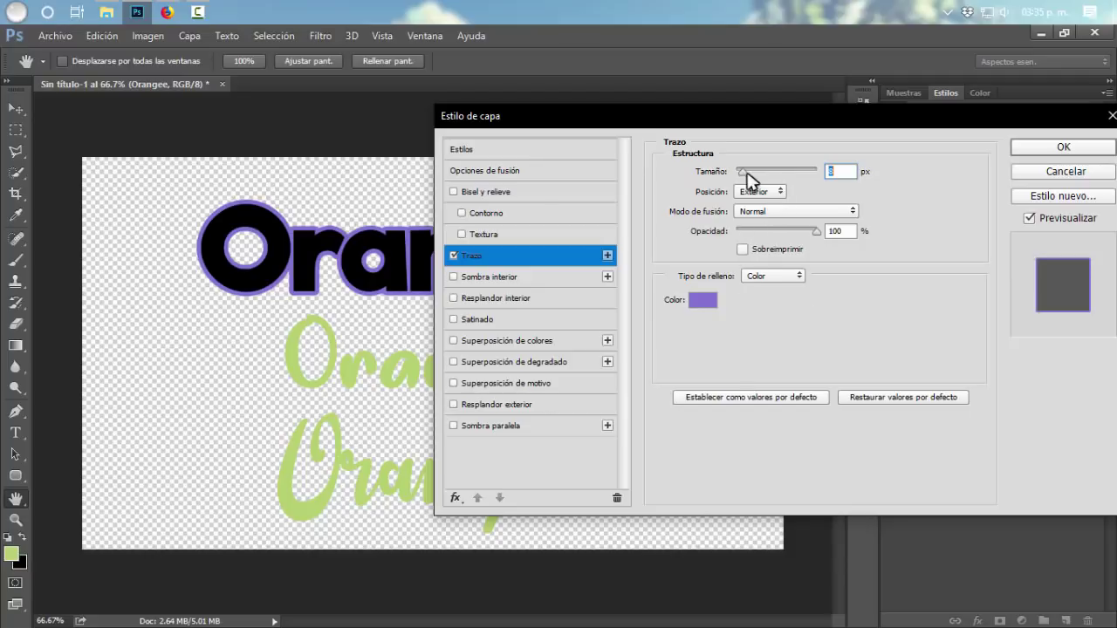
{"action": "left_click_drag", "start_coordinate": [742, 172], "coordinate": [745, 179]}
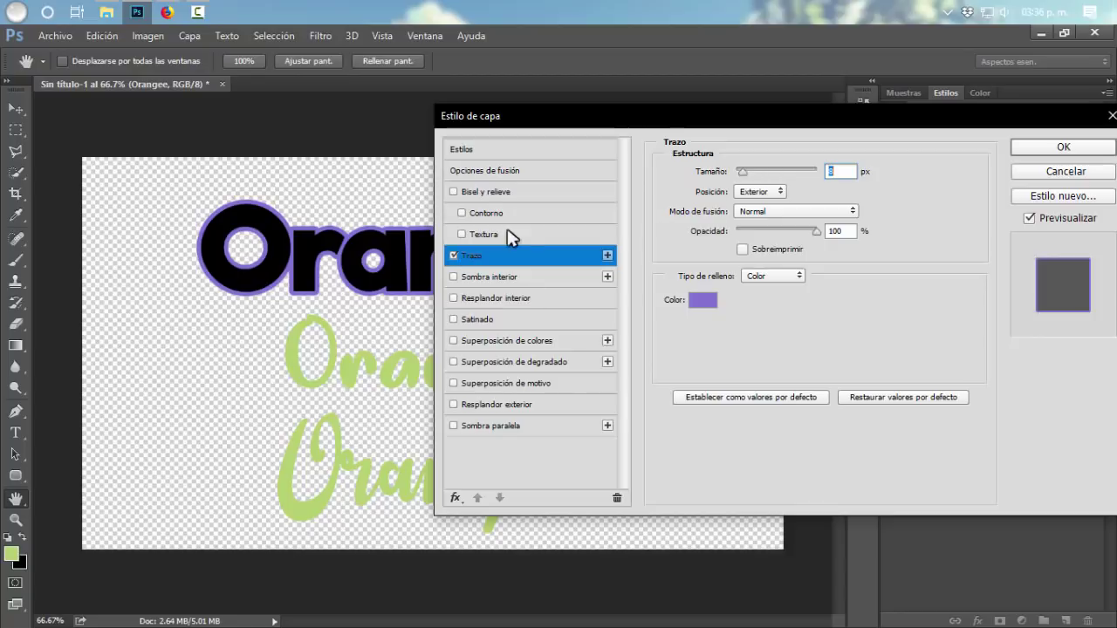
Step: Enable Bisel y relieve and enlarge its size to 16 px
{"action": "left_click", "coordinate": [489, 192]}
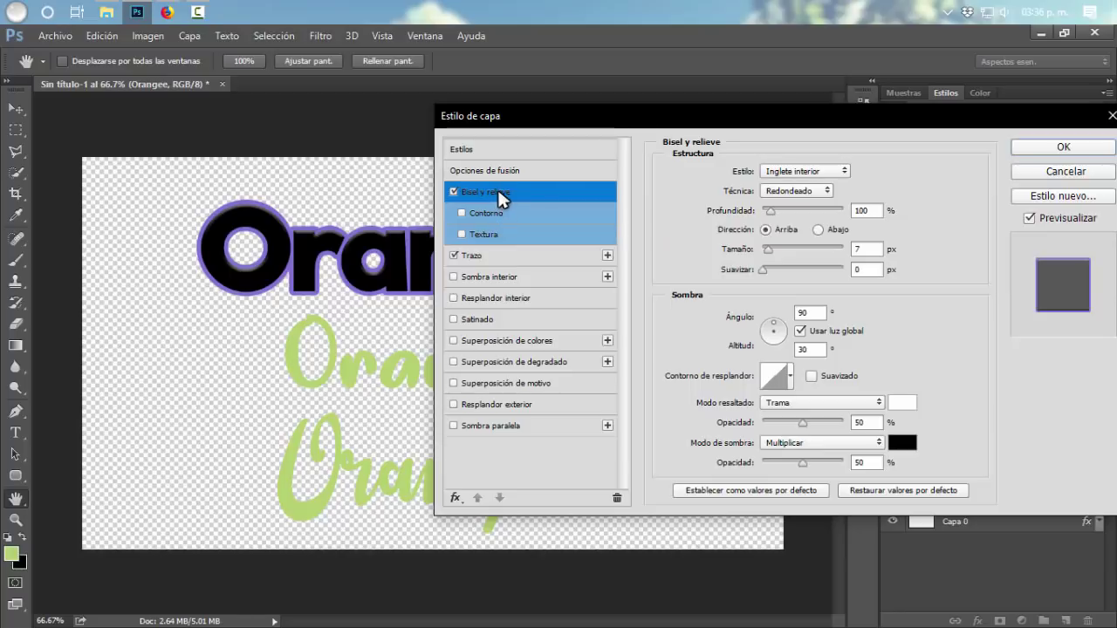
{"action": "left_click", "coordinate": [453, 191]}
{"action": "left_click", "coordinate": [454, 191]}
{"action": "left_click_drag", "start_coordinate": [785, 250], "coordinate": [773, 249]}
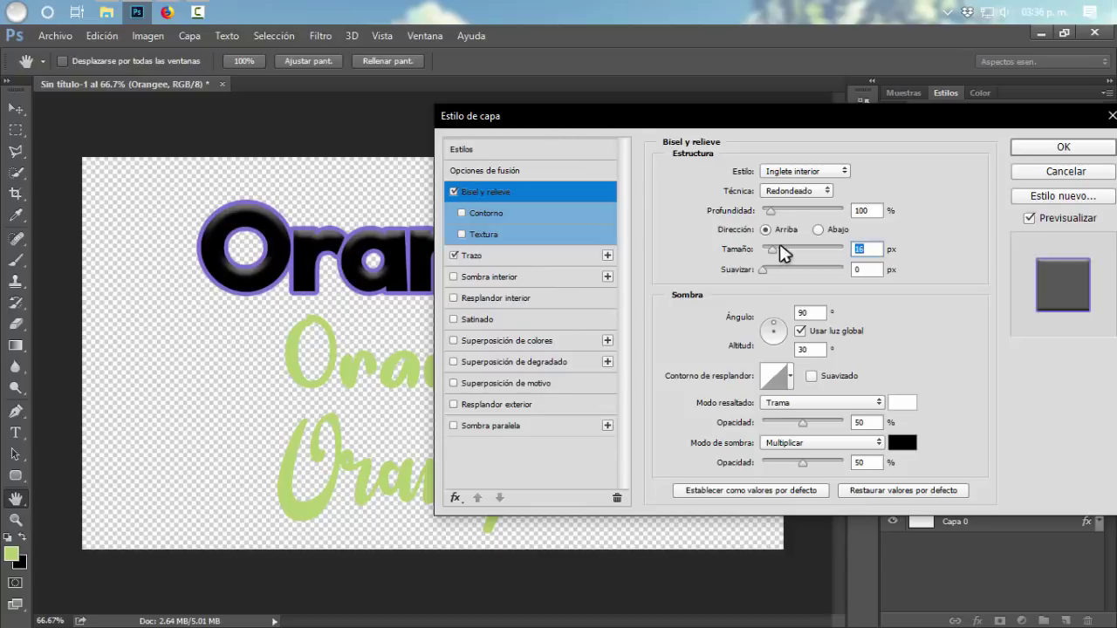
Step: Try the bevel styles, settle on Inglete interior, and add a grey Color Overlay
{"action": "left_click", "coordinate": [784, 173]}
{"action": "left_click", "coordinate": [792, 204]}
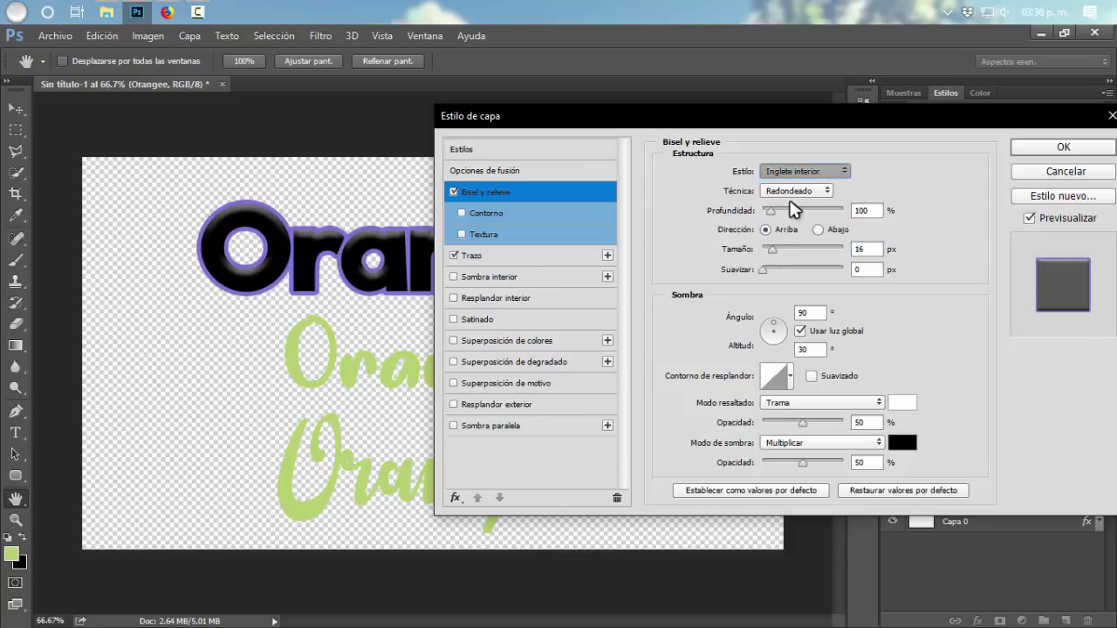
{"action": "left_click", "coordinate": [790, 172]}
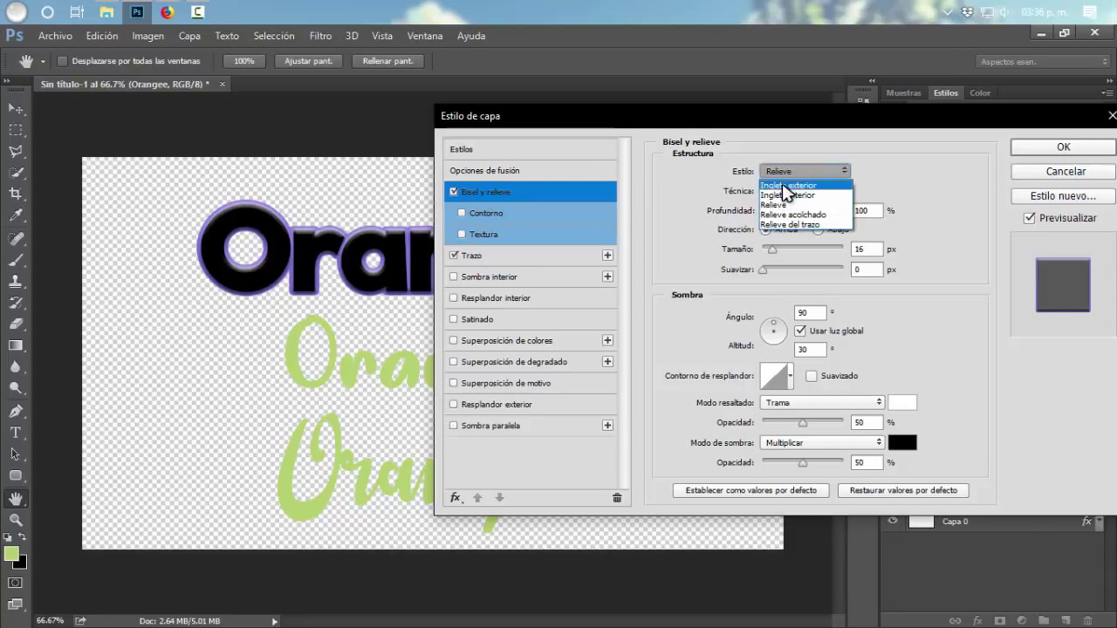
{"action": "left_click", "coordinate": [785, 179]}
{"action": "left_click", "coordinate": [789, 171]}
{"action": "left_click", "coordinate": [788, 195]}
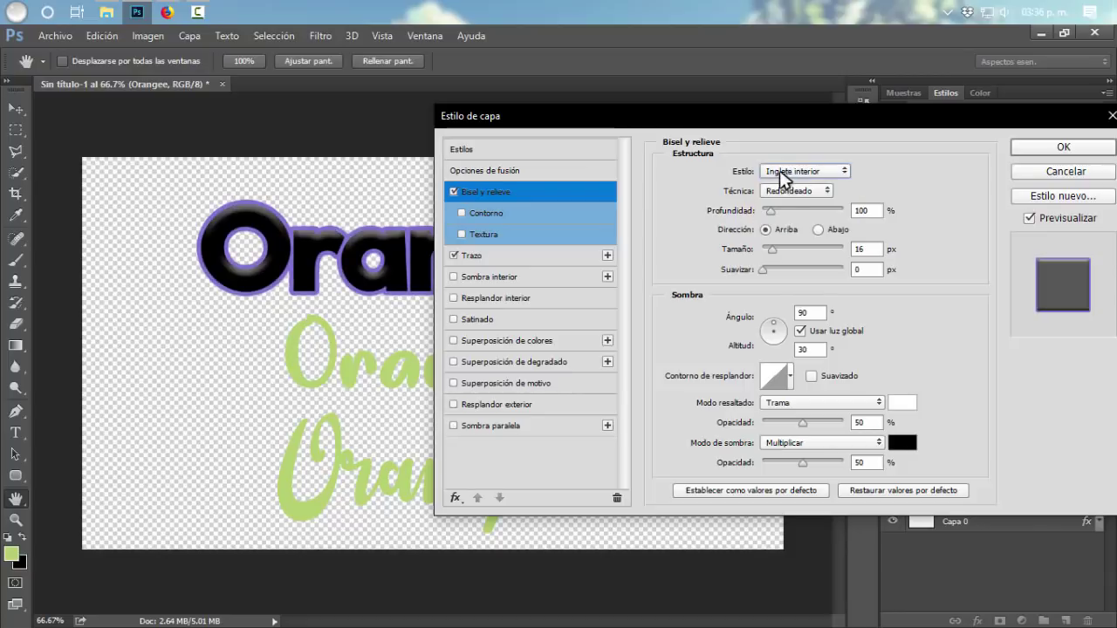
{"action": "left_click", "coordinate": [782, 175]}
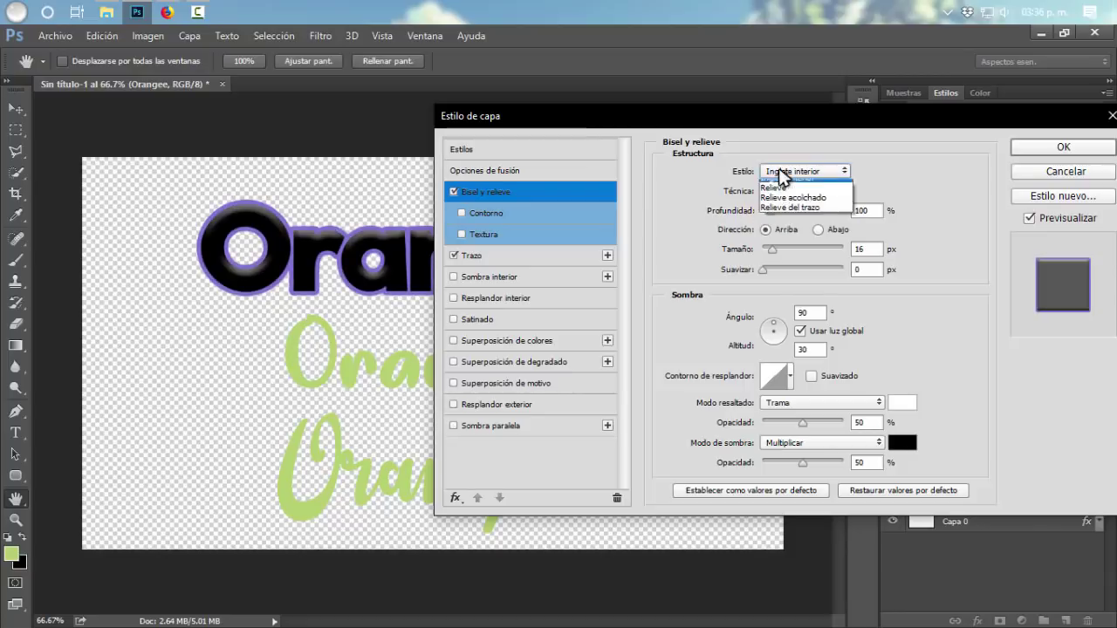
{"action": "left_click", "coordinate": [781, 182]}
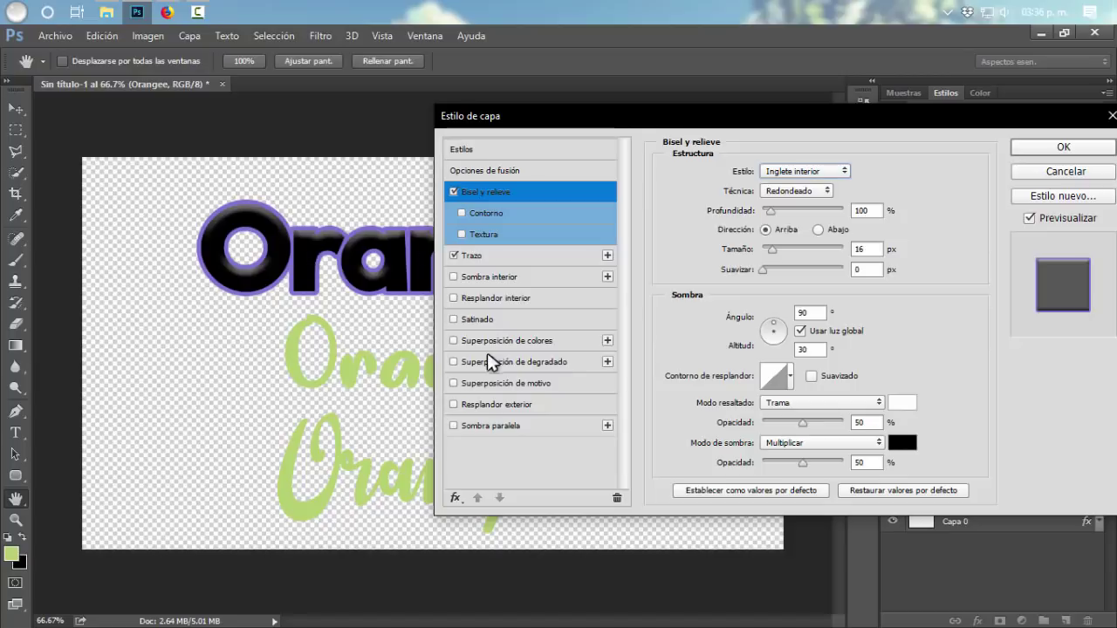
{"action": "left_click", "coordinate": [525, 342]}
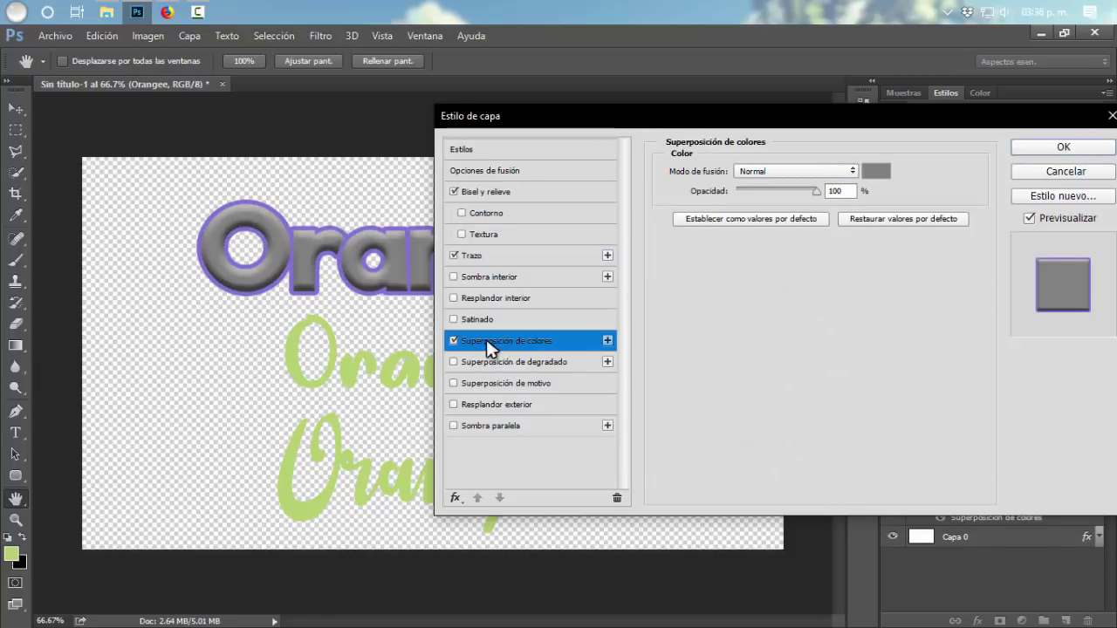
Step: Try a light blue Color Overlay, then turn the overlay off
{"action": "left_click", "coordinate": [878, 173]}
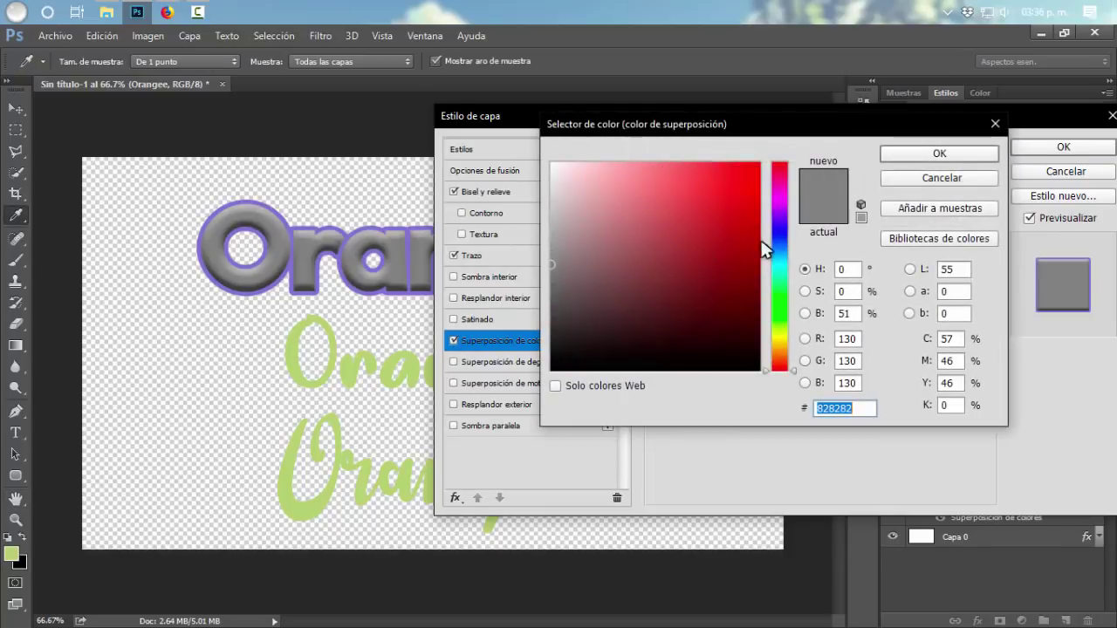
{"action": "left_click", "coordinate": [775, 249]}
{"action": "left_click", "coordinate": [620, 163]}
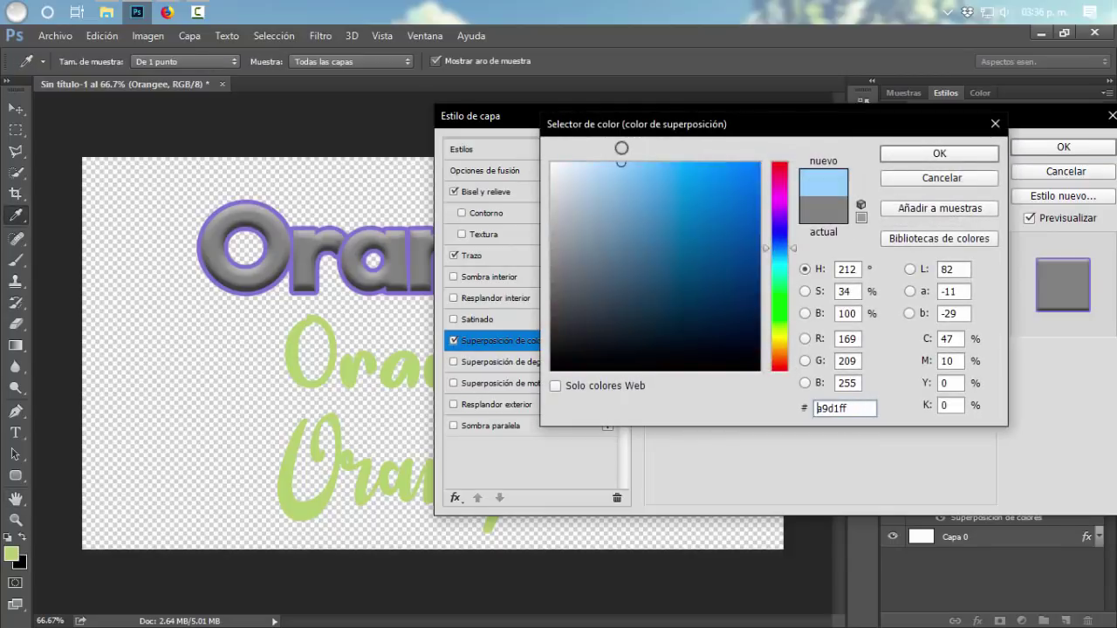
{"action": "left_click", "coordinate": [899, 157]}
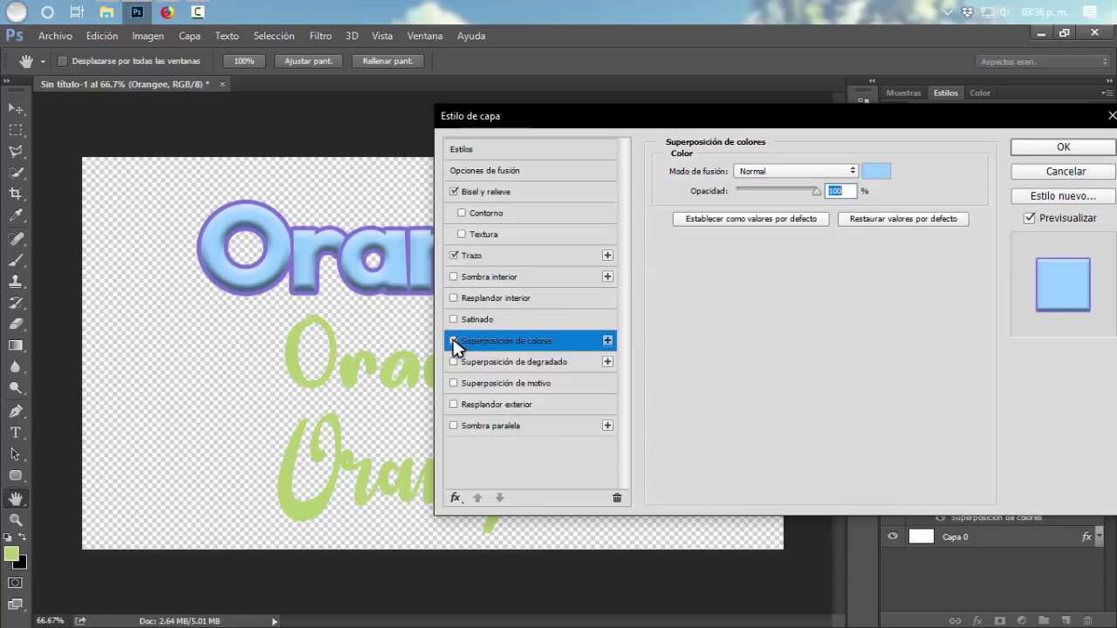
{"action": "left_click", "coordinate": [453, 340]}
Step: Add a Normal-blend Gradient Overlay using the pastel blue-purple preset at 100% opacity
{"action": "left_click", "coordinate": [454, 361]}
{"action": "left_click", "coordinate": [588, 362]}
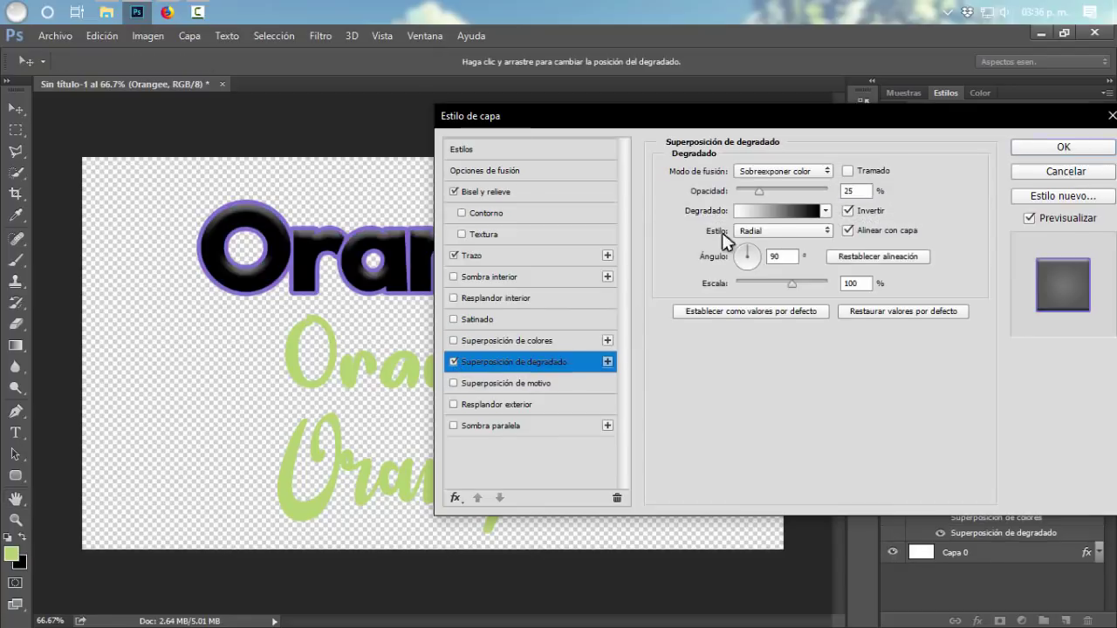
{"action": "left_click", "coordinate": [820, 171]}
{"action": "left_click", "coordinate": [794, 193]}
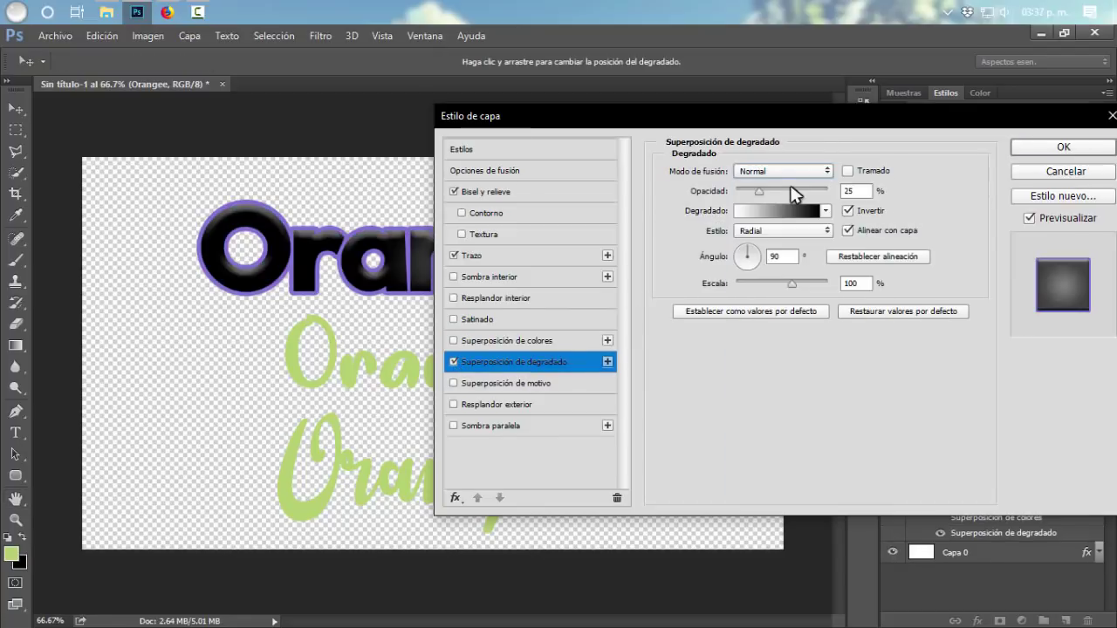
{"action": "left_click", "coordinate": [824, 211]}
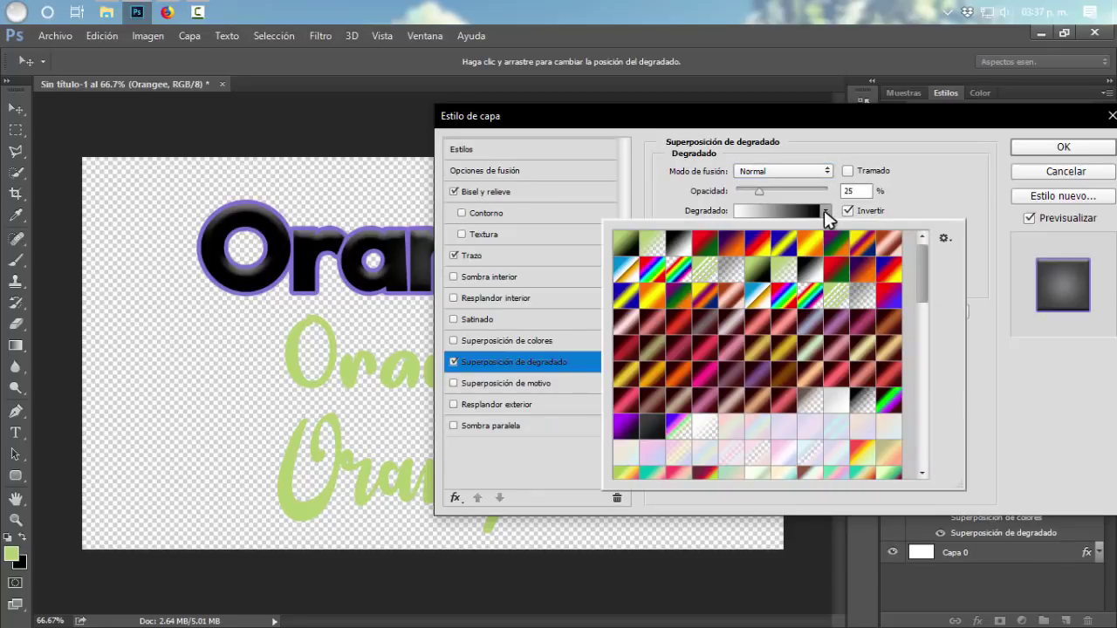
{"action": "left_click_drag", "start_coordinate": [919, 308], "coordinate": [925, 462]}
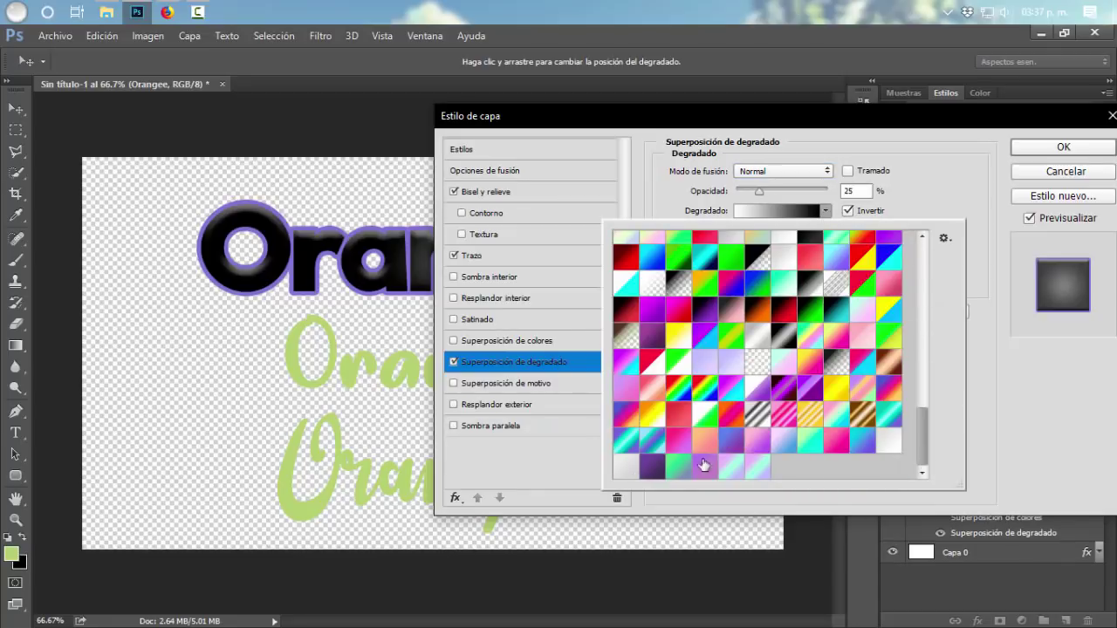
{"action": "left_click", "coordinate": [728, 470]}
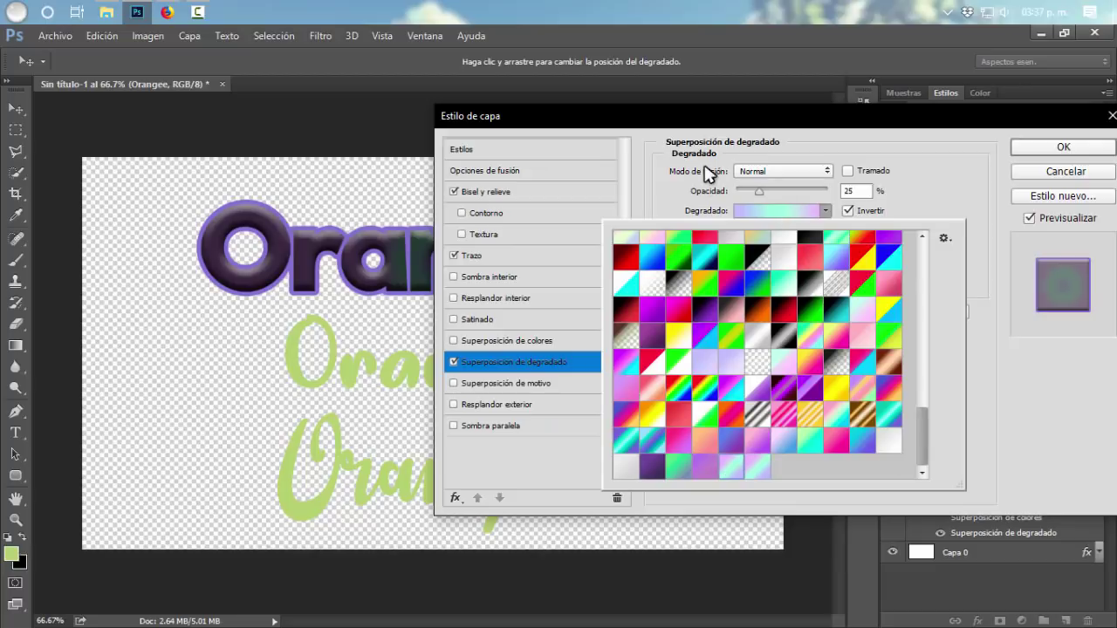
{"action": "left_click", "coordinate": [703, 122]}
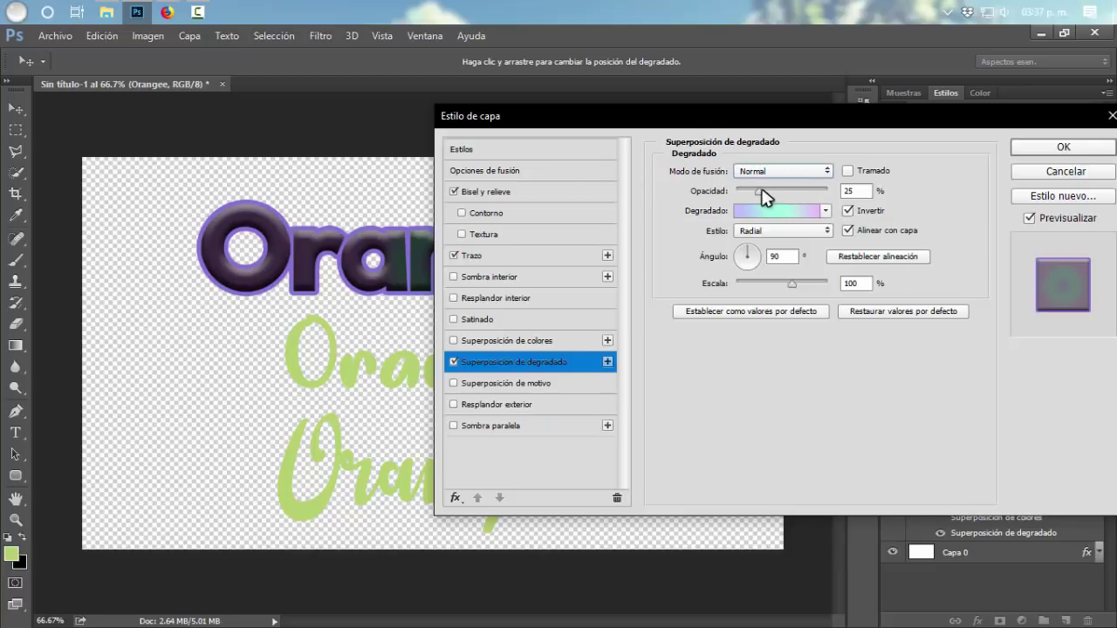
{"action": "left_click_drag", "start_coordinate": [760, 191], "coordinate": [859, 188]}
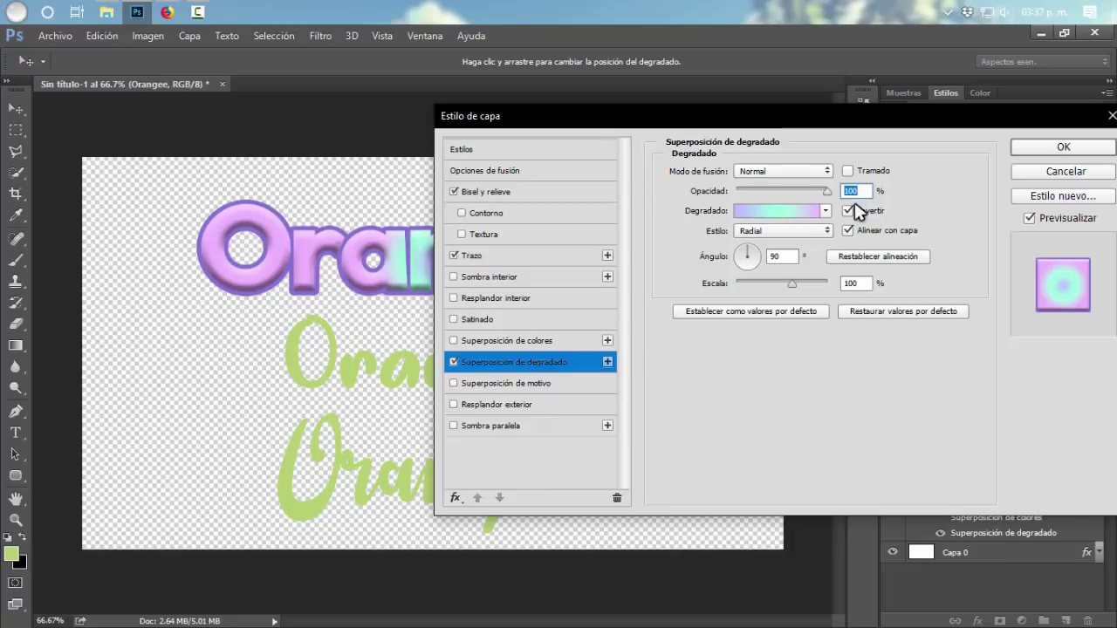
Step: Scale the gradient to 114% and set its style to Reflected after trying Diamond
{"action": "mouse_move", "coordinate": [715, 127]}
{"action": "left_mouse_down"}
{"action": "mouse_move", "coordinate": [1033, 147]}
{"action": "mouse_move", "coordinate": [765, 158]}
{"action": "left_mouse_up"}
{"action": "left_click_drag", "start_coordinate": [839, 314], "coordinate": [860, 317]}
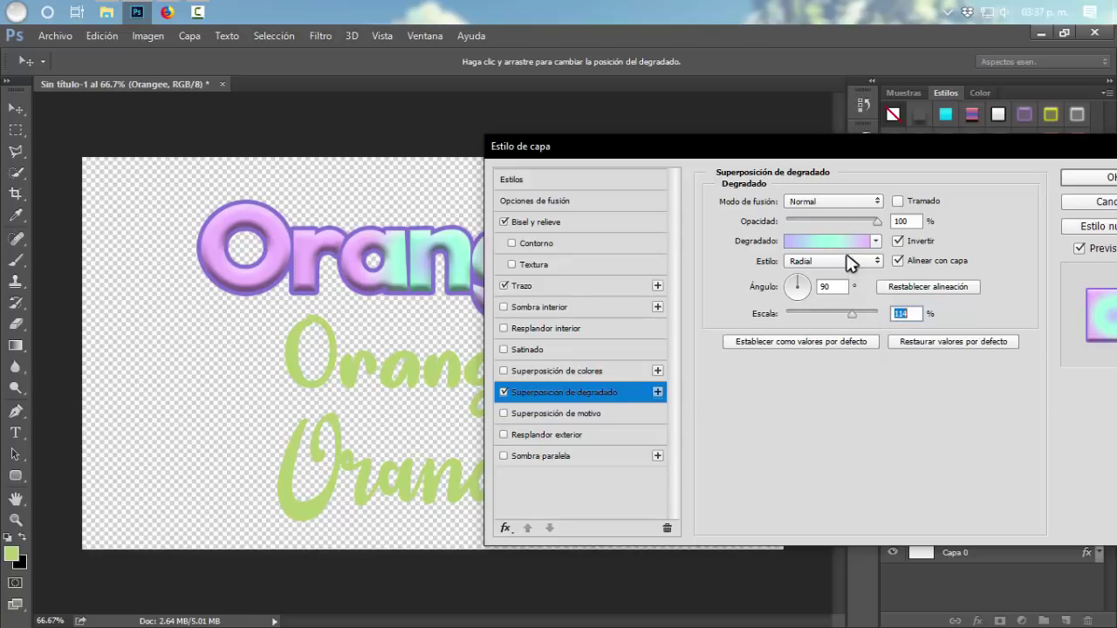
{"action": "left_click", "coordinate": [848, 260]}
{"action": "left_click", "coordinate": [821, 306]}
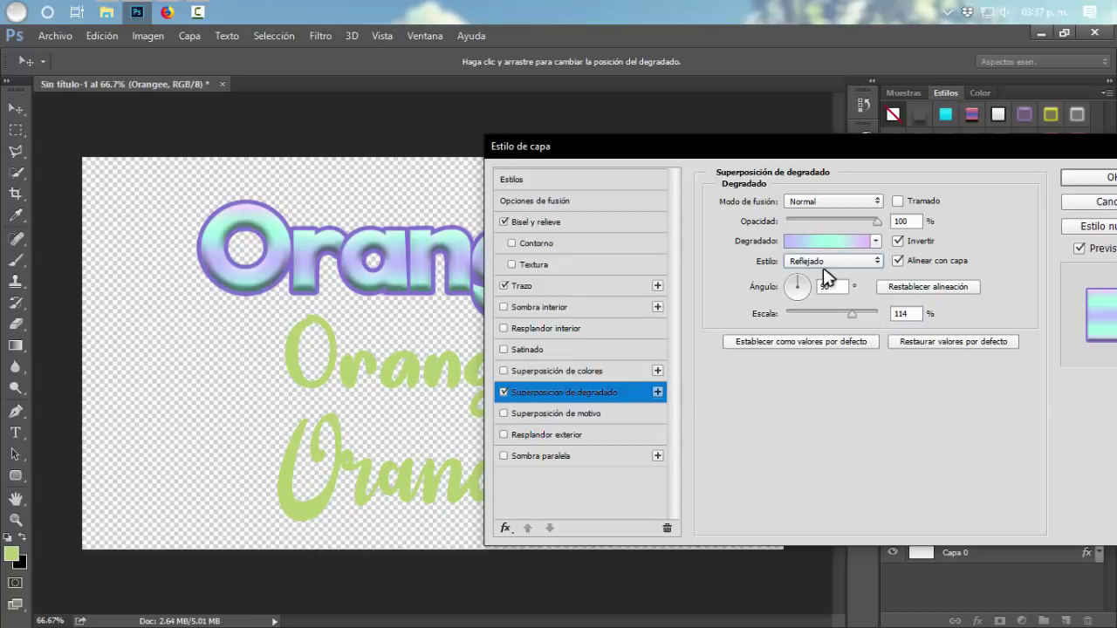
{"action": "left_click", "coordinate": [828, 260]}
{"action": "left_click", "coordinate": [820, 315]}
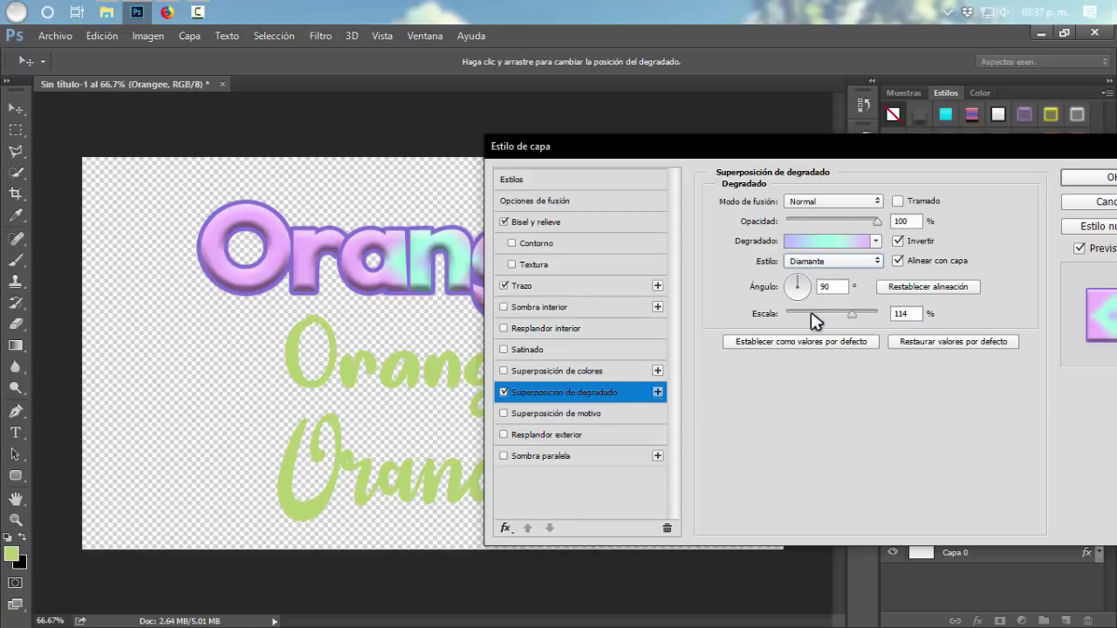
{"action": "left_click", "coordinate": [811, 261]}
{"action": "left_click", "coordinate": [811, 261]}
{"action": "left_click", "coordinate": [797, 261]}
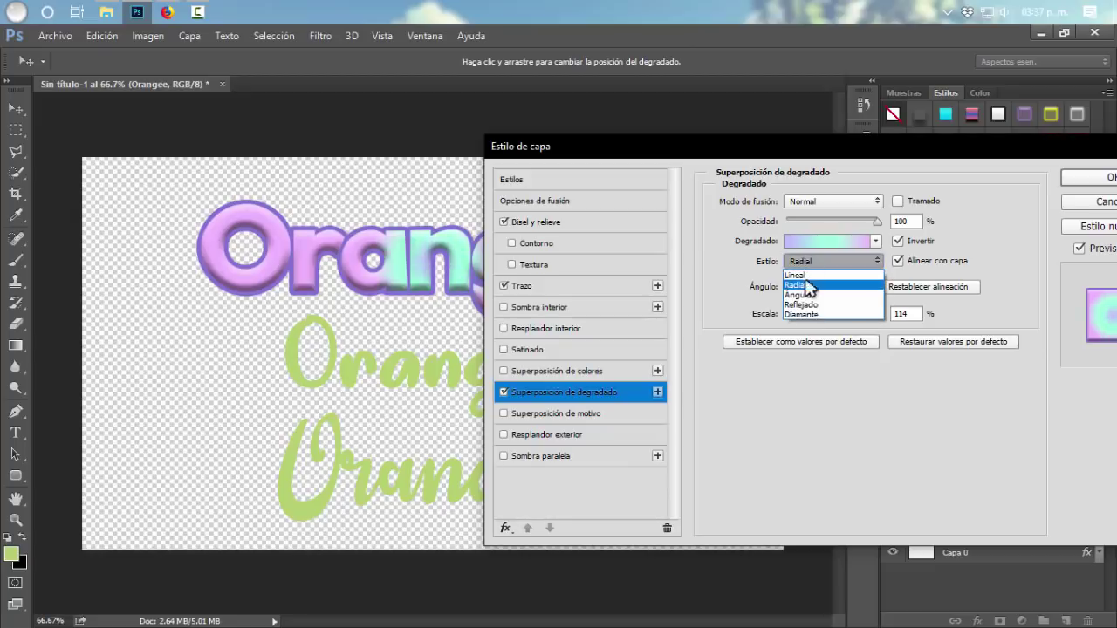
{"action": "left_click", "coordinate": [820, 305]}
Step: Angle the reflected gradient to about -27° and preview the whole text
{"action": "left_click_drag", "start_coordinate": [616, 151], "coordinate": [668, 134]}
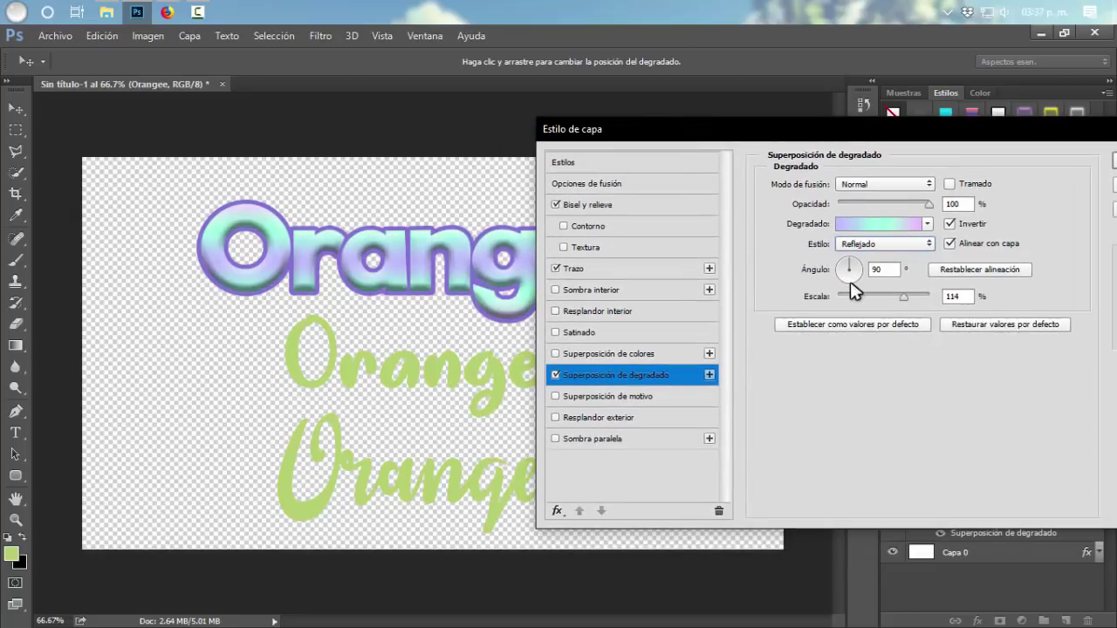
{"action": "left_click", "coordinate": [850, 281]}
{"action": "left_click", "coordinate": [859, 275]}
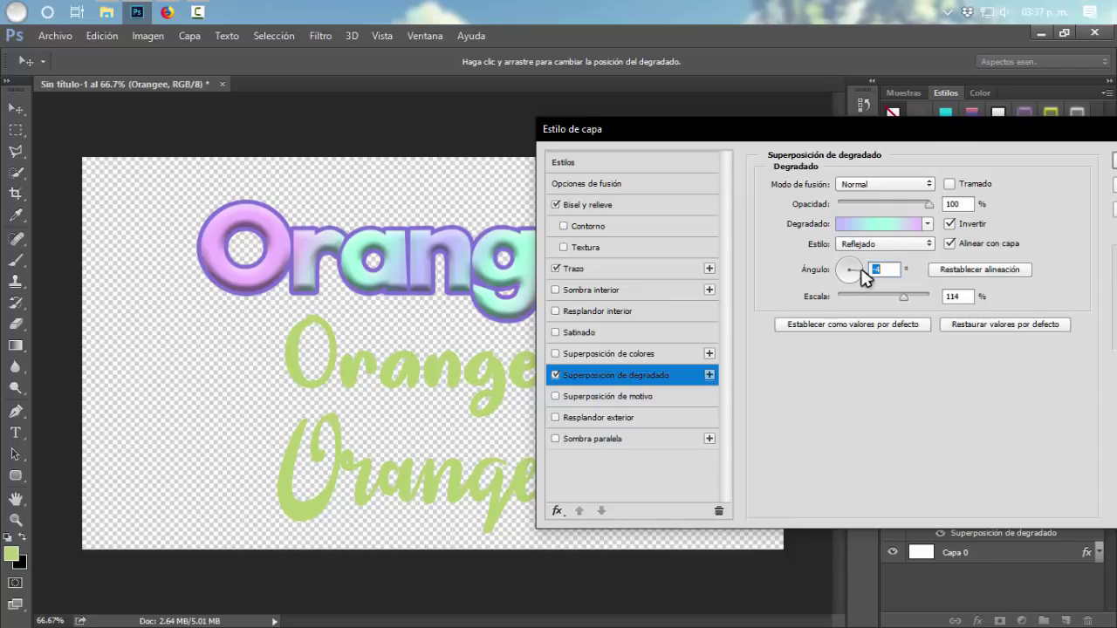
{"action": "left_click_drag", "start_coordinate": [860, 274], "coordinate": [858, 279]}
{"action": "left_click_drag", "start_coordinate": [768, 131], "coordinate": [1113, 153]}
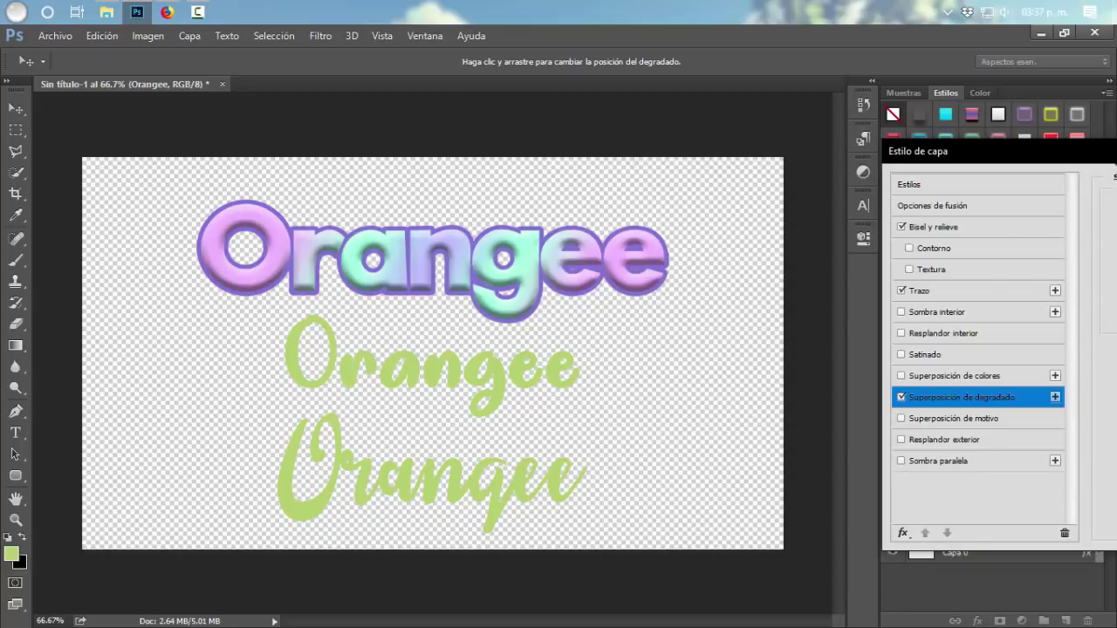
{"action": "left_click_drag", "start_coordinate": [1003, 151], "coordinate": [597, 88]}
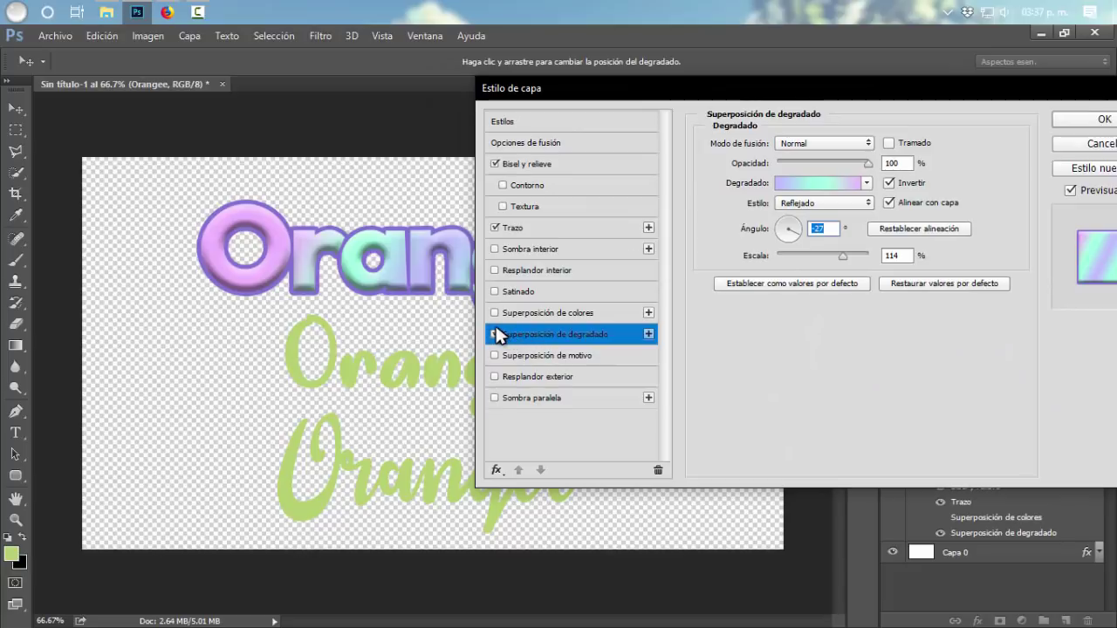
Step: Enable Pattern Overlay on the top text and try different pattern scales
{"action": "left_click", "coordinate": [515, 355]}
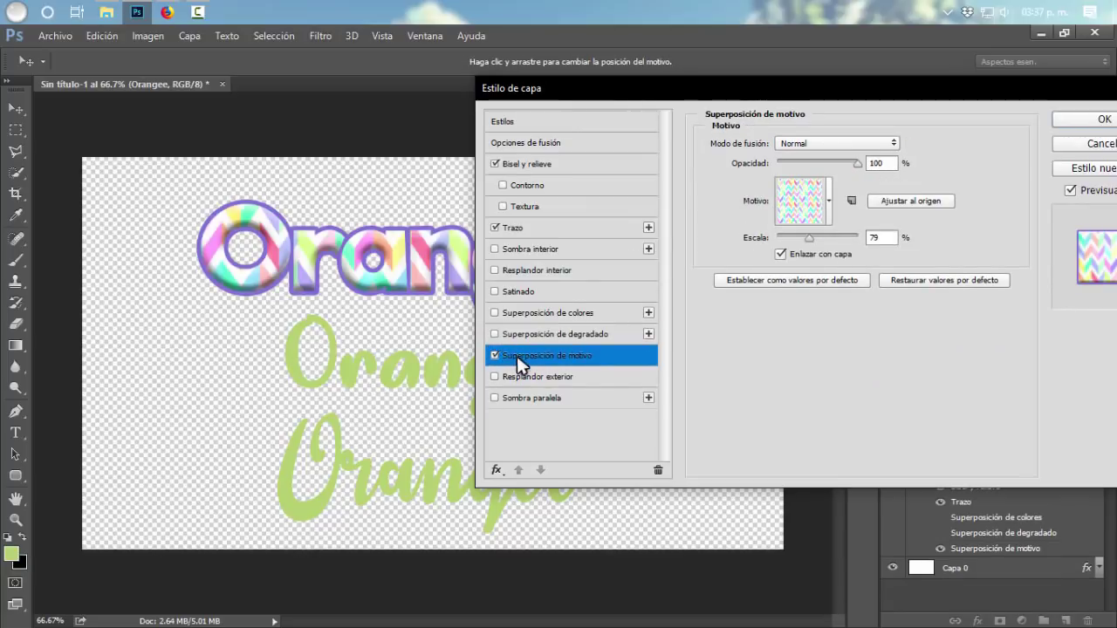
{"action": "mouse_move", "coordinate": [582, 93]}
{"action": "left_mouse_down"}
{"action": "mouse_move", "coordinate": [888, 116]}
{"action": "mouse_move", "coordinate": [598, 113]}
{"action": "left_mouse_up"}
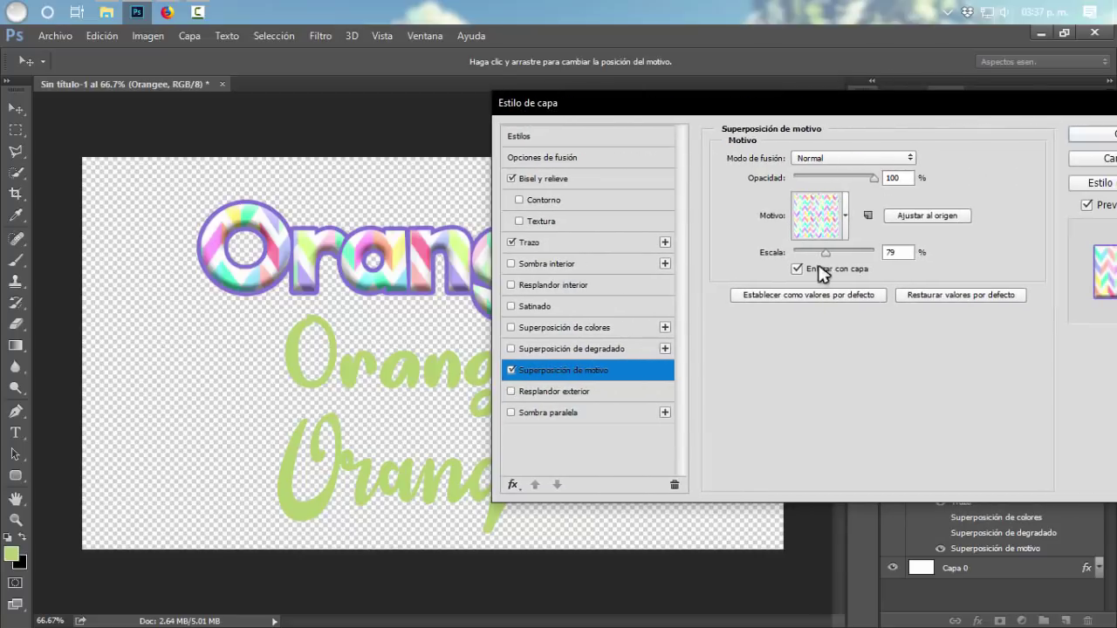
{"action": "left_click_drag", "start_coordinate": [831, 260], "coordinate": [855, 263]}
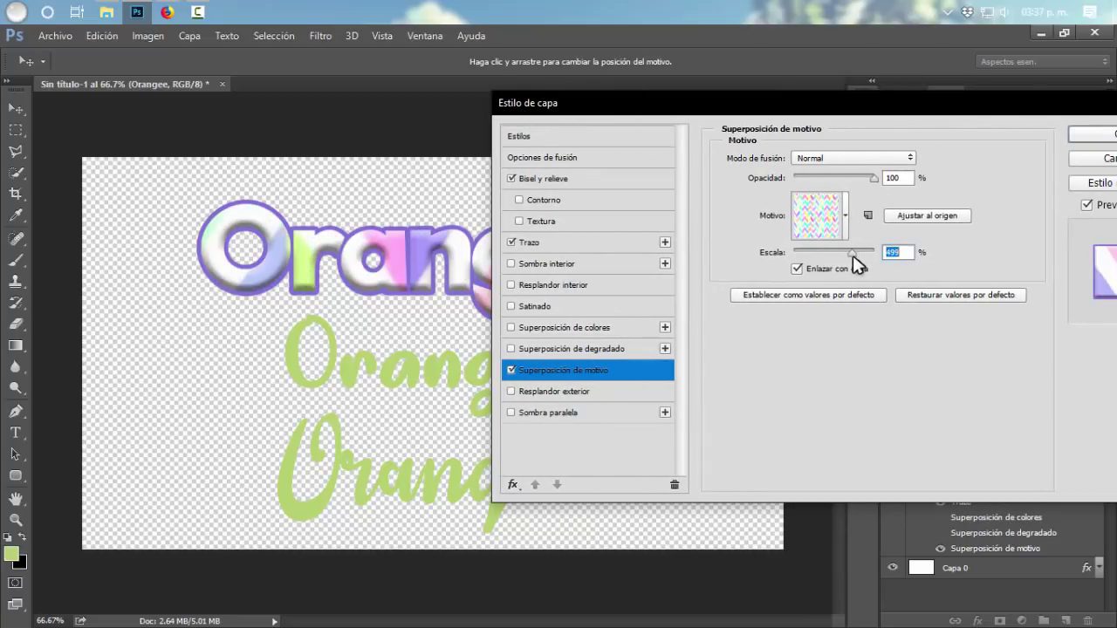
{"action": "mouse_move", "coordinate": [550, 104]}
{"action": "left_mouse_down"}
{"action": "mouse_move", "coordinate": [881, 103]}
{"action": "mouse_move", "coordinate": [529, 96]}
{"action": "left_mouse_up"}
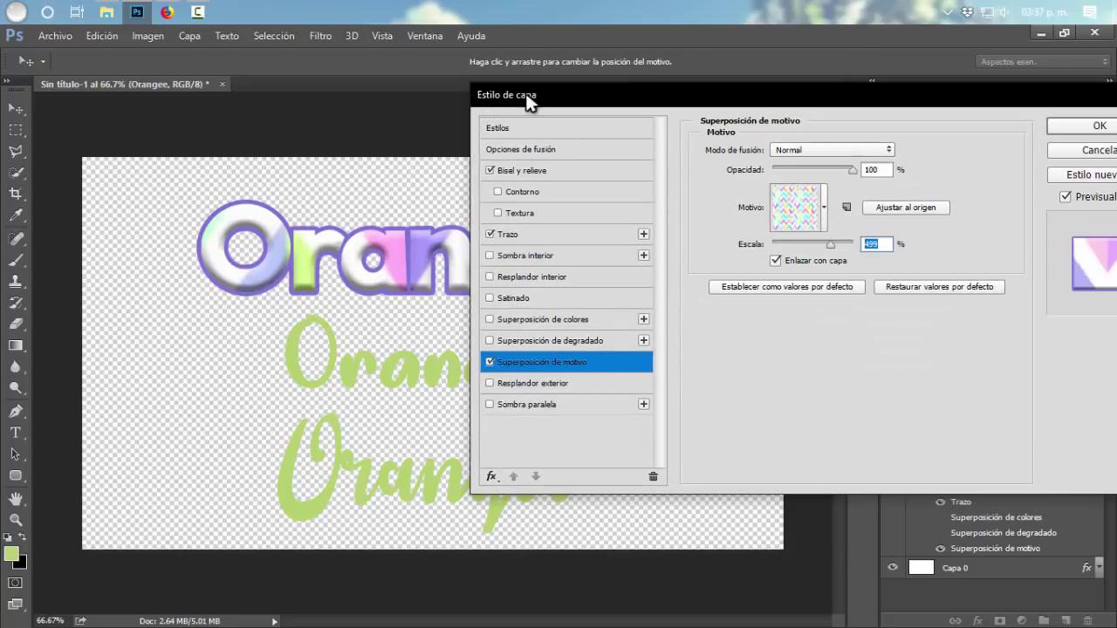
{"action": "left_click_drag", "start_coordinate": [830, 244], "coordinate": [790, 246]}
{"action": "left_click_drag", "start_coordinate": [789, 245], "coordinate": [785, 245]}
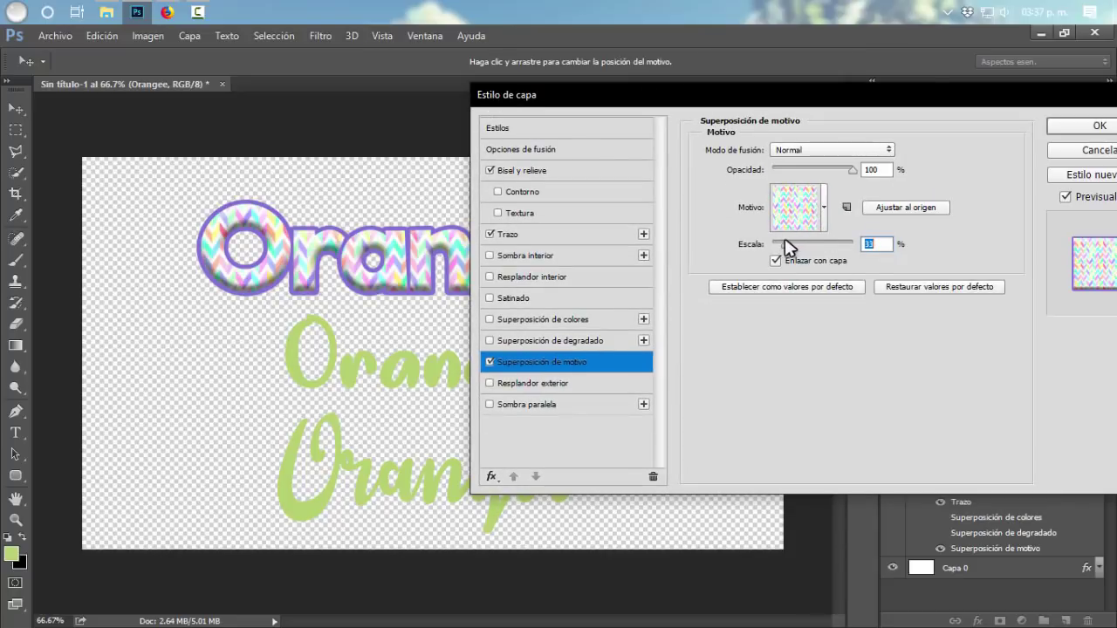
{"action": "left_click_drag", "start_coordinate": [576, 94], "coordinate": [644, 114]}
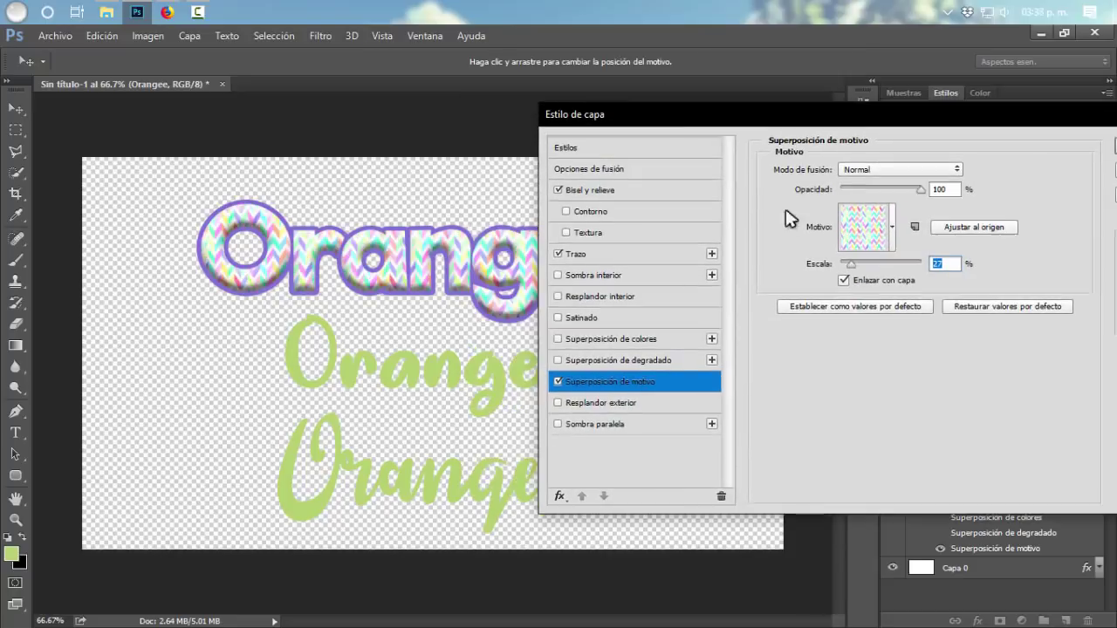
Step: Choose the diagonal pastel rainbow pattern after trying other patterns
{"action": "left_click", "coordinate": [890, 228]}
{"action": "scroll", "coordinate": [900, 346], "scroll_direction": "up", "scroll_amount": 1}
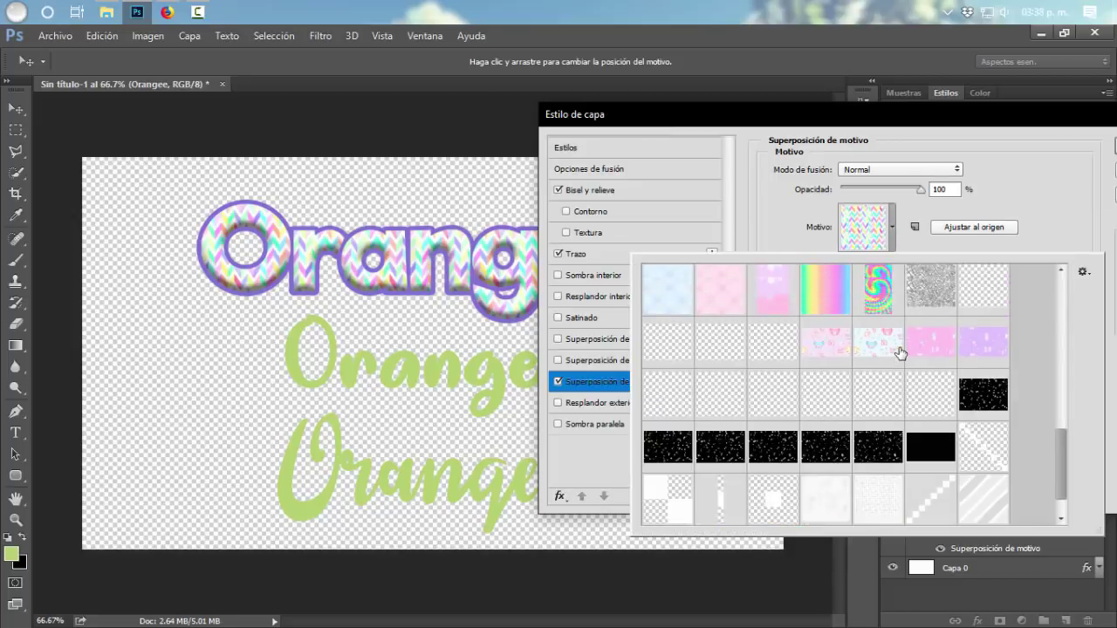
{"action": "scroll", "coordinate": [900, 346], "scroll_direction": "up", "scroll_amount": 1}
{"action": "left_click", "coordinate": [835, 345]}
{"action": "scroll", "coordinate": [835, 352], "scroll_direction": "up", "scroll_amount": 1}
{"action": "left_click", "coordinate": [667, 329]}
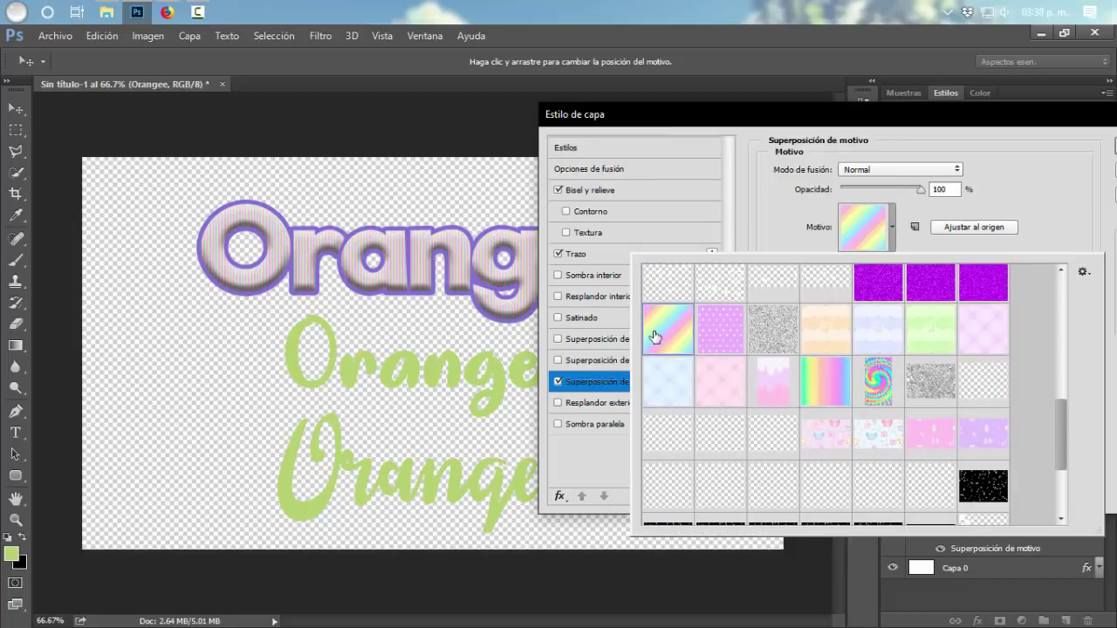
{"action": "left_click", "coordinate": [899, 208]}
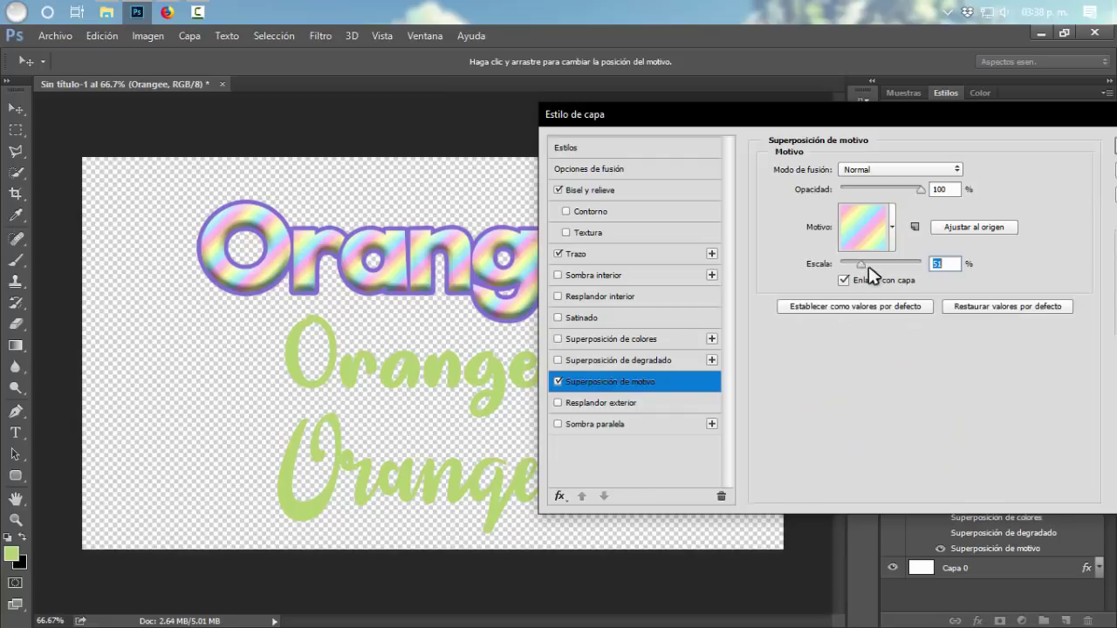
{"action": "left_click", "coordinate": [891, 229]}
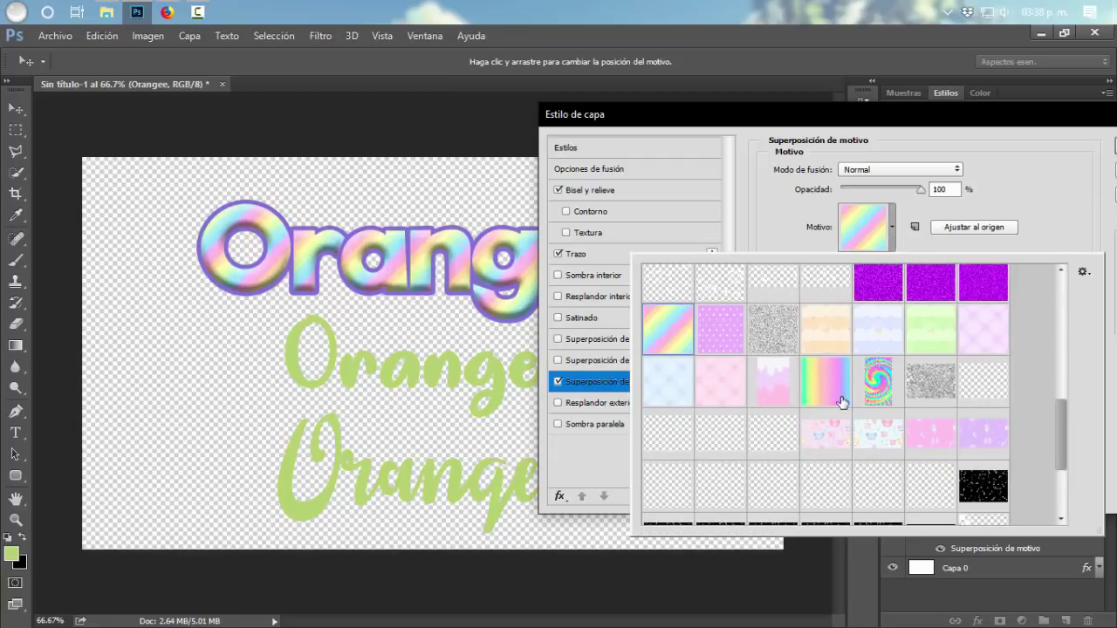
{"action": "left_click", "coordinate": [874, 385]}
{"action": "left_click", "coordinate": [926, 382]}
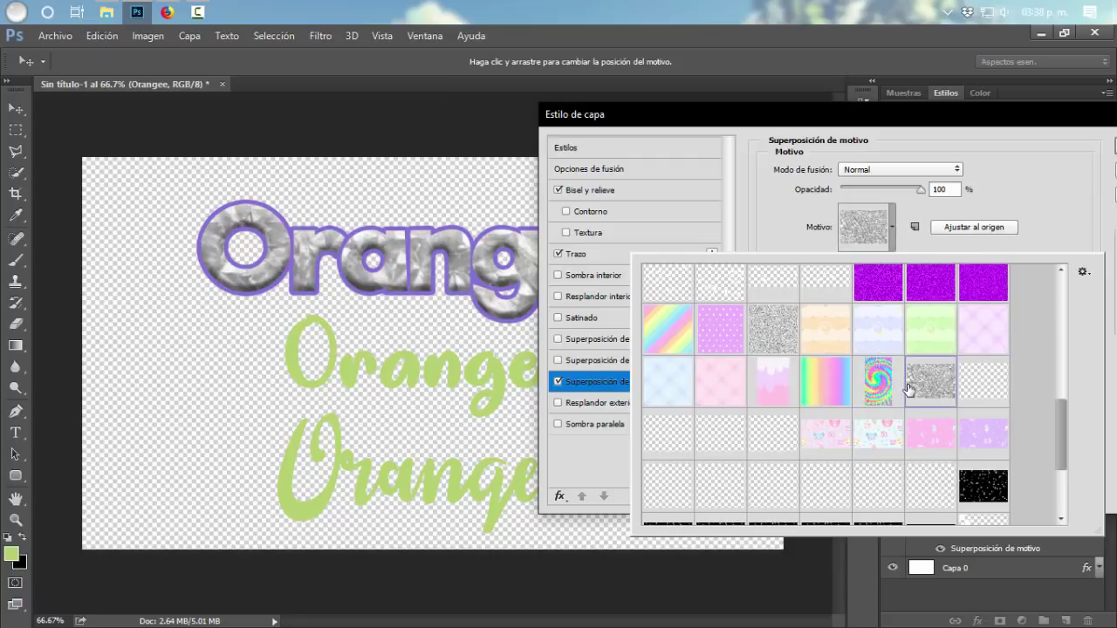
{"action": "scroll", "coordinate": [927, 382], "scroll_direction": "up", "scroll_amount": 1}
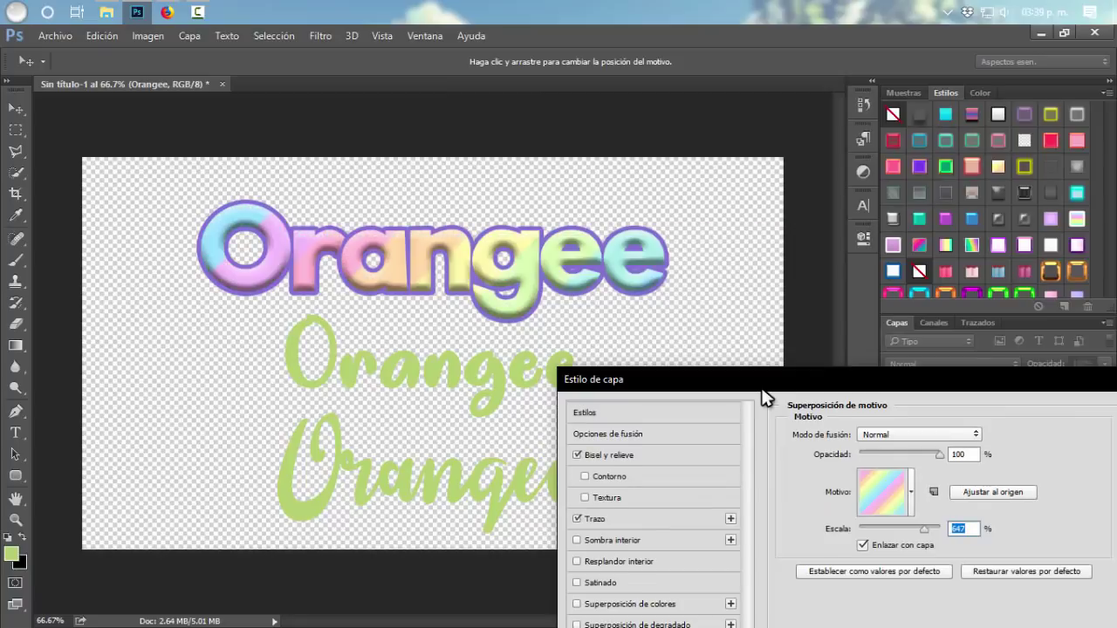
Step: Set the pattern scale to 926% and slide the rainbow across the text
{"action": "left_click_drag", "start_coordinate": [761, 389], "coordinate": [746, 159]}
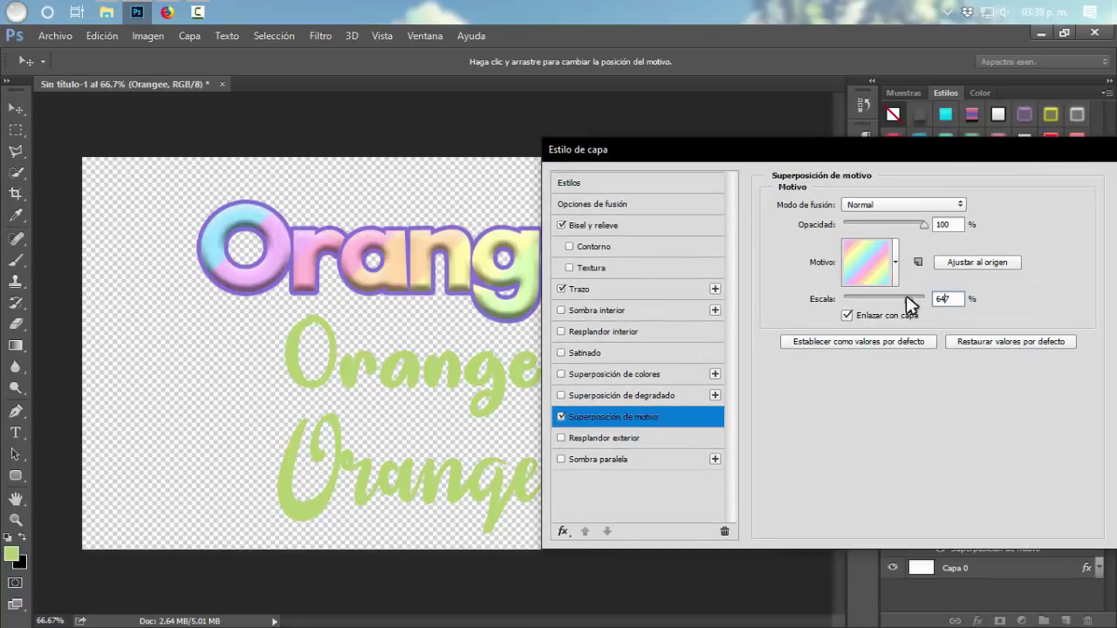
{"action": "mouse_move", "coordinate": [906, 295]}
{"action": "left_mouse_down"}
{"action": "mouse_move", "coordinate": [880, 295]}
{"action": "mouse_move", "coordinate": [922, 303]}
{"action": "left_mouse_up"}
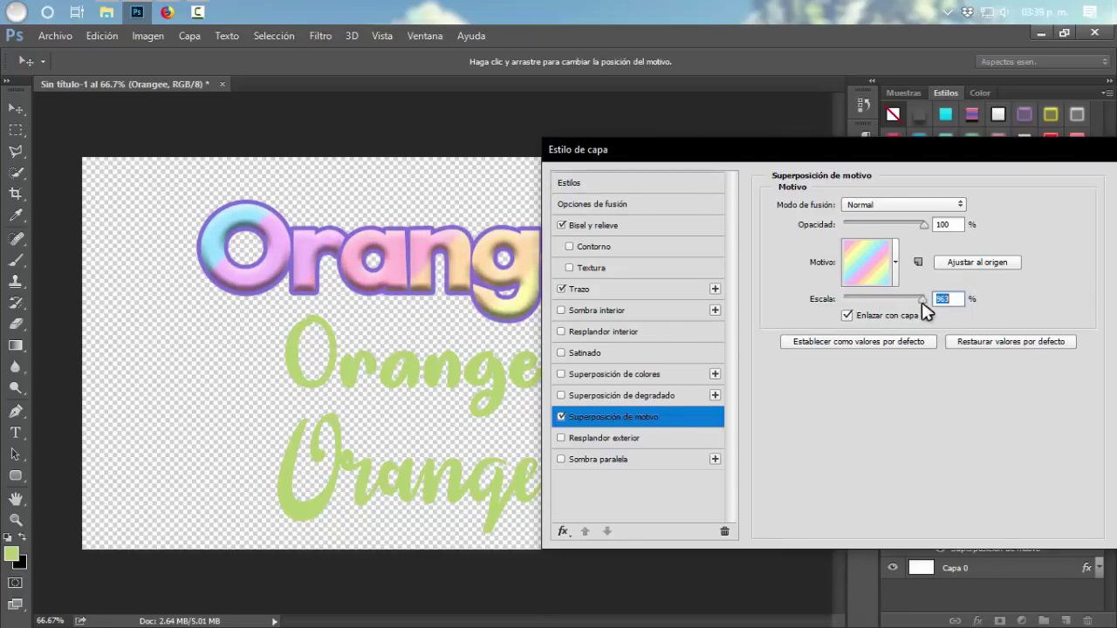
{"action": "left_click_drag", "start_coordinate": [712, 154], "coordinate": [659, 307]}
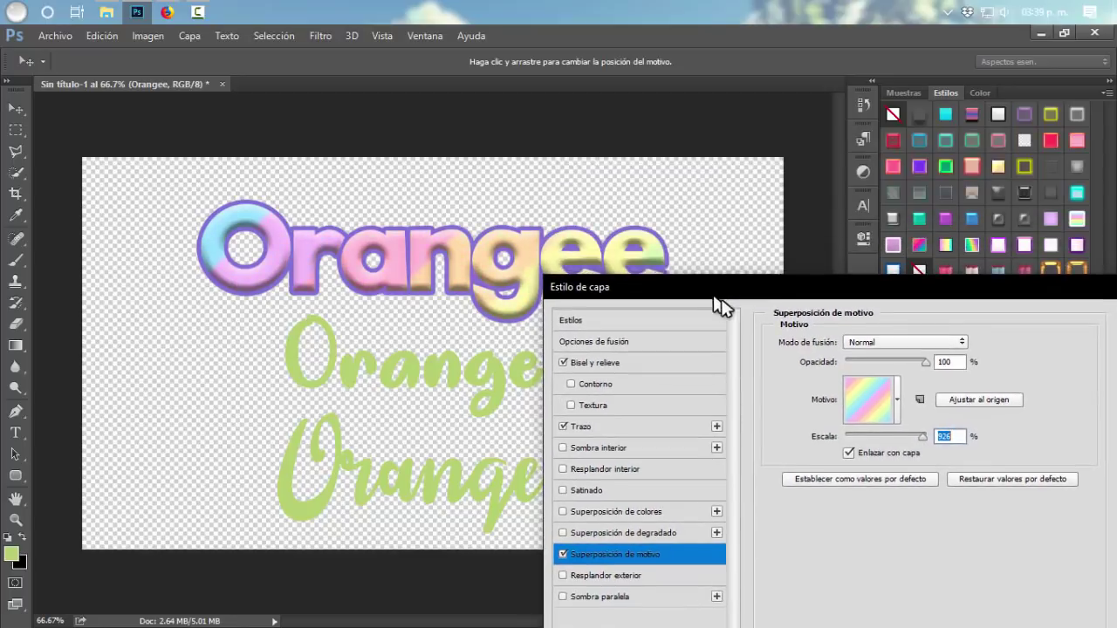
{"action": "mouse_move", "coordinate": [471, 295]}
{"action": "left_mouse_down"}
{"action": "mouse_move", "coordinate": [424, 250]}
{"action": "mouse_move", "coordinate": [237, 212]}
{"action": "mouse_move", "coordinate": [354, 287]}
{"action": "mouse_move", "coordinate": [463, 324]}
{"action": "mouse_move", "coordinate": [584, 305]}
{"action": "mouse_move", "coordinate": [526, 356]}
{"action": "mouse_move", "coordinate": [355, 297]}
{"action": "mouse_move", "coordinate": [428, 337]}
{"action": "mouse_move", "coordinate": [370, 307]}
{"action": "mouse_move", "coordinate": [404, 320]}
{"action": "mouse_move", "coordinate": [409, 296]}
{"action": "left_mouse_up"}
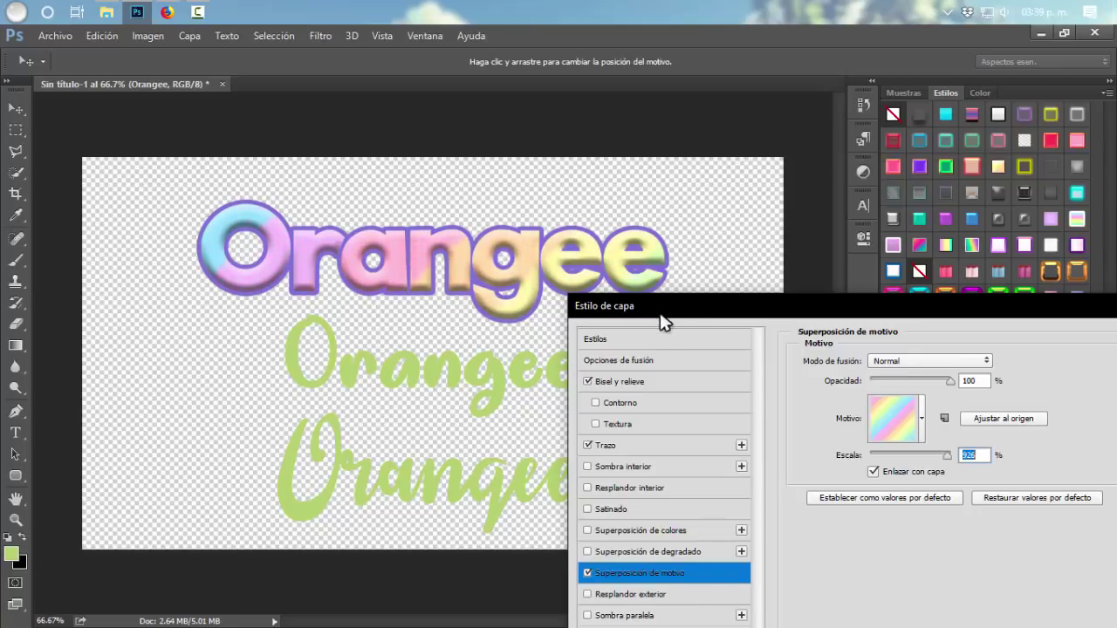
{"action": "mouse_move", "coordinate": [661, 321]}
{"action": "left_mouse_down"}
{"action": "mouse_move", "coordinate": [579, 331]}
{"action": "mouse_move", "coordinate": [465, 144]}
{"action": "left_mouse_up"}
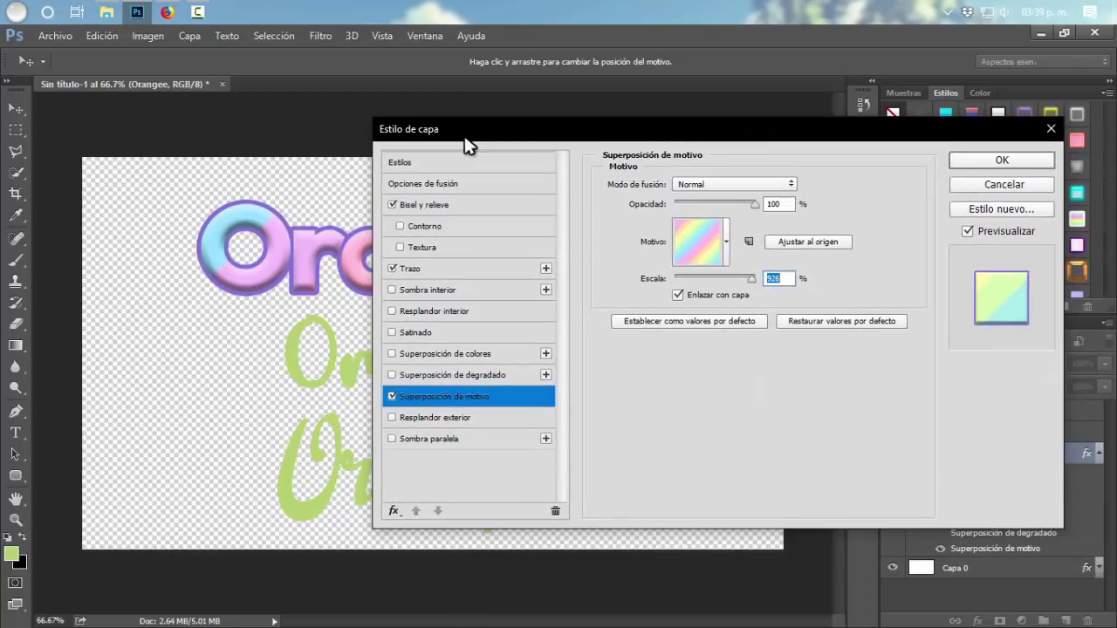
Step: Raise the bevel highlight opacity to about 65% and the shadow opacity to 100%
{"action": "left_click", "coordinate": [428, 206]}
{"action": "left_click_drag", "start_coordinate": [529, 138], "coordinate": [639, 136]}
{"action": "left_click_drag", "start_coordinate": [852, 434], "coordinate": [906, 443]}
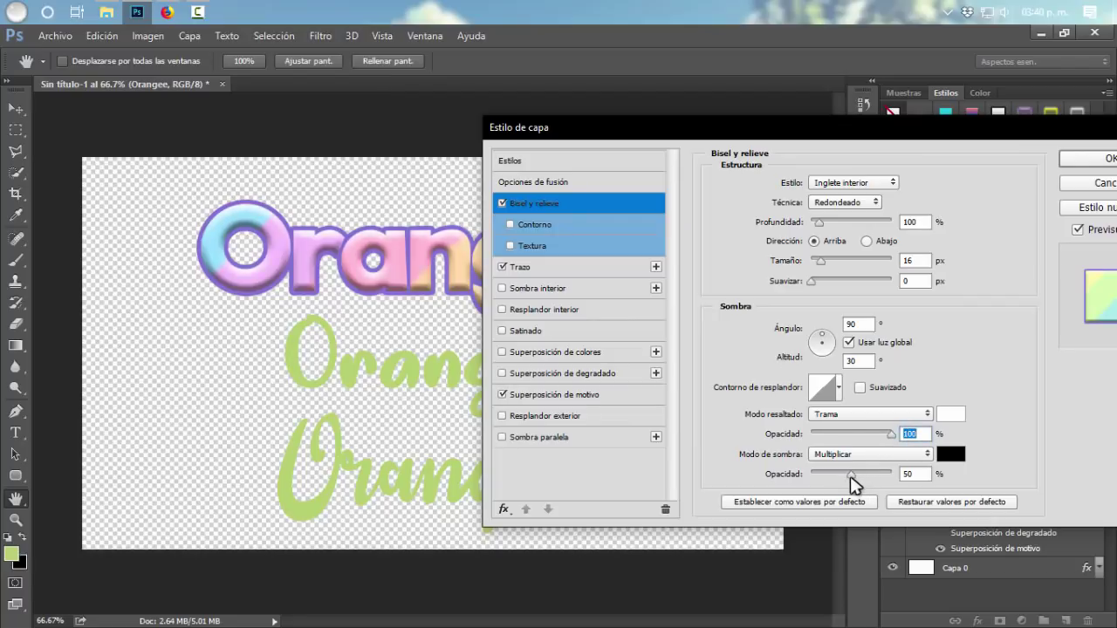
{"action": "left_click_drag", "start_coordinate": [851, 478], "coordinate": [890, 478]}
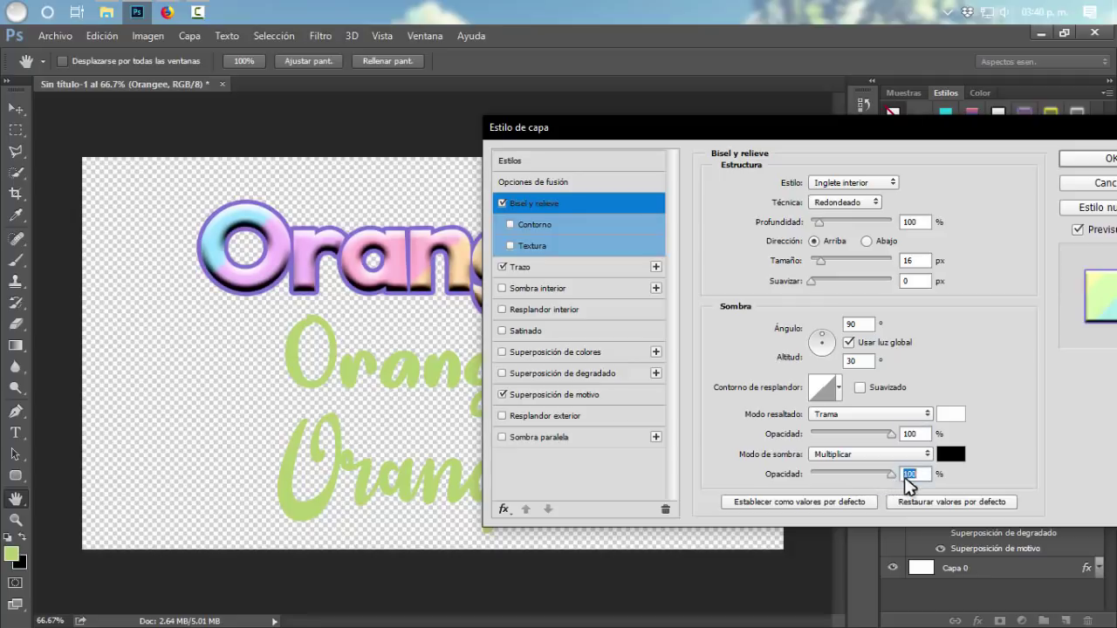
Step: Make the bevel shadow colour a muted purple and lower its opacity to 47%
{"action": "left_click", "coordinate": [949, 454]}
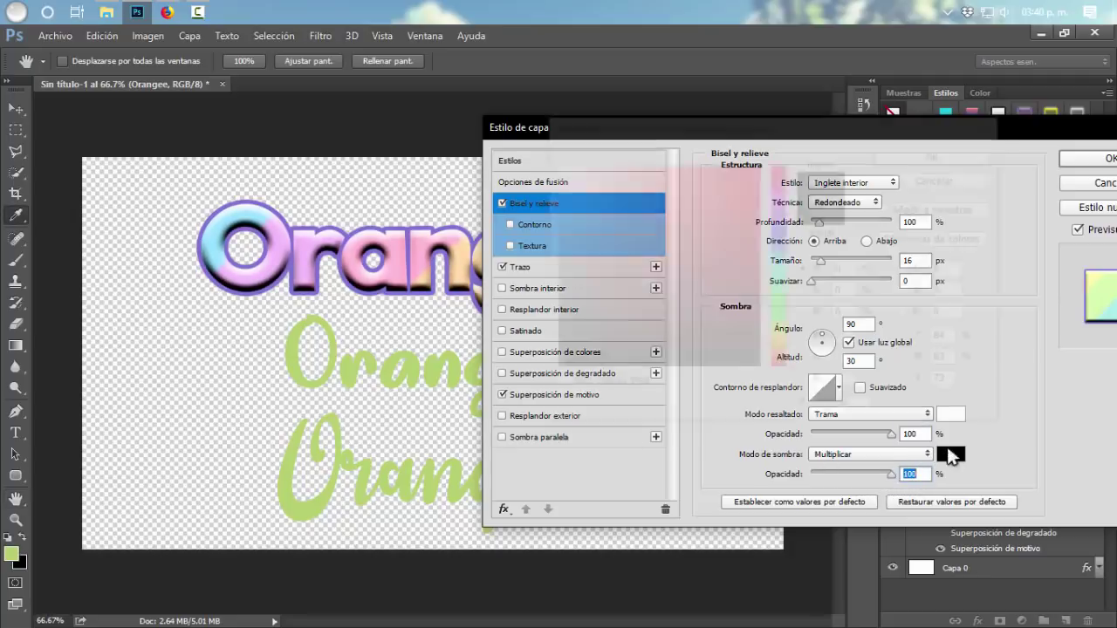
{"action": "left_click", "coordinate": [772, 215]}
{"action": "mouse_move", "coordinate": [639, 203]}
{"action": "left_mouse_down"}
{"action": "mouse_move", "coordinate": [647, 257]}
{"action": "mouse_move", "coordinate": [641, 238]}
{"action": "left_mouse_up"}
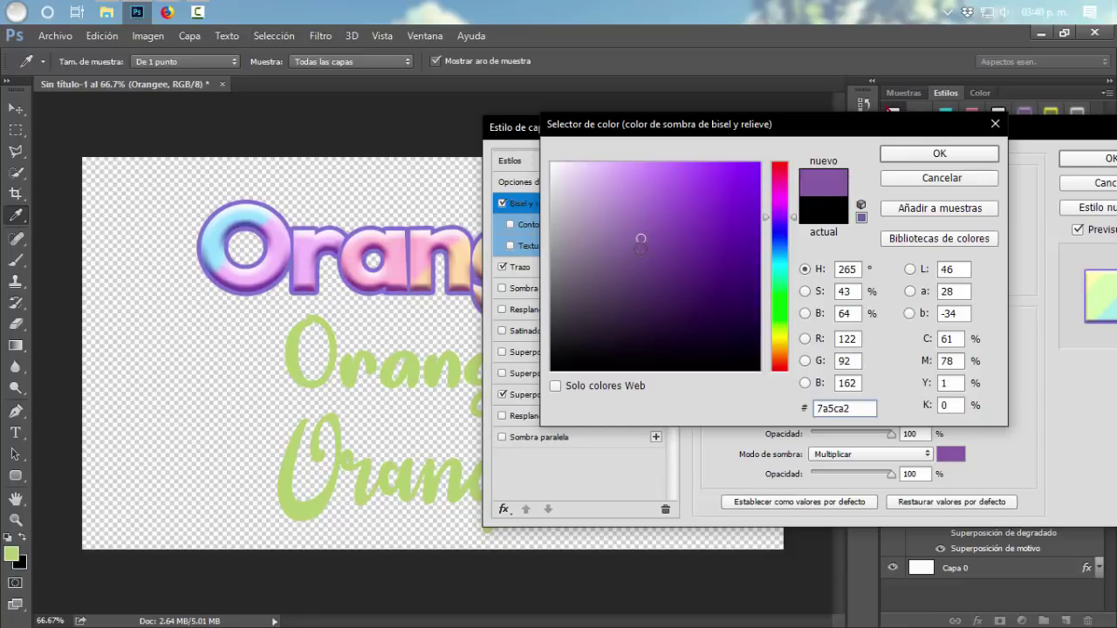
{"action": "left_click", "coordinate": [934, 159]}
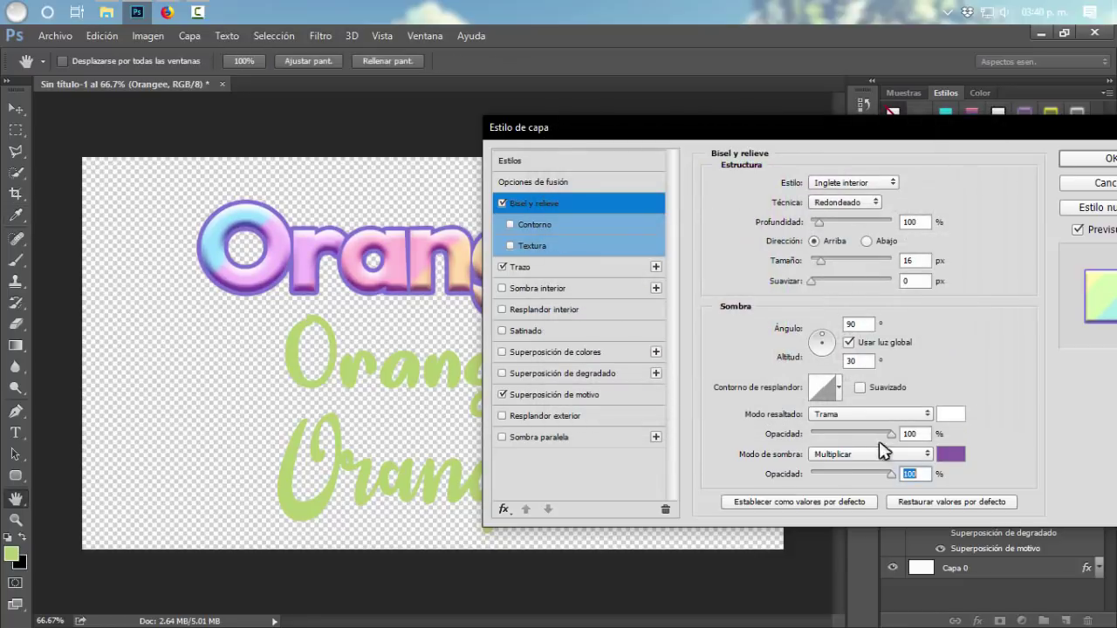
{"action": "left_click", "coordinate": [868, 474]}
{"action": "left_click_drag", "start_coordinate": [868, 474], "coordinate": [852, 474]}
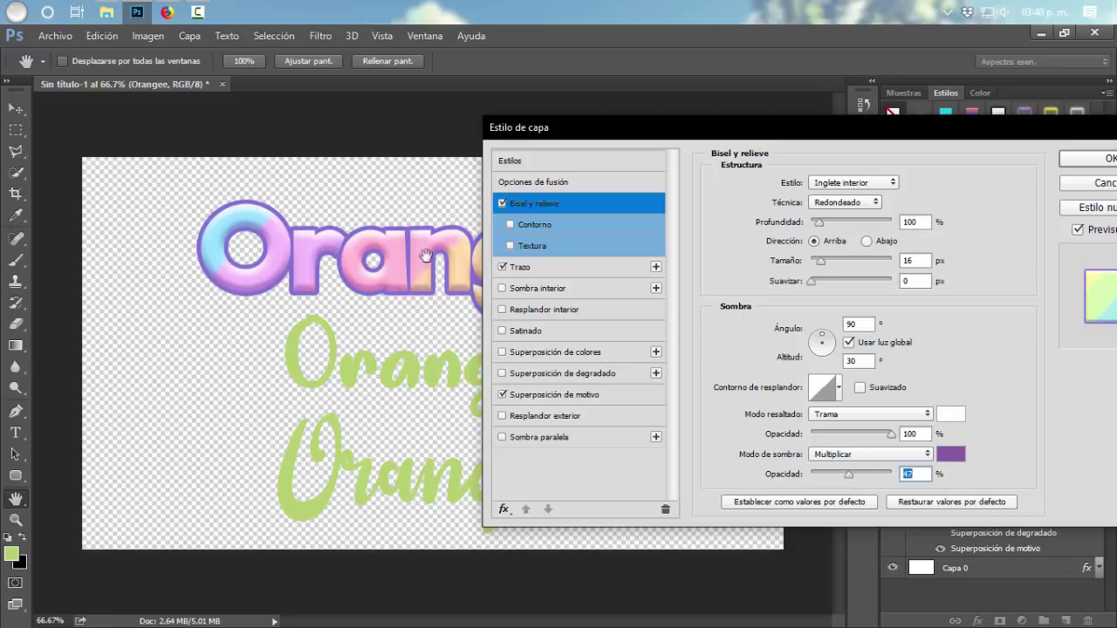
Step: Change the stroke to lighter violet #8f73cf, make it thinner, and enable Inner Shadow
{"action": "left_click", "coordinate": [604, 274]}
{"action": "left_click", "coordinate": [747, 314]}
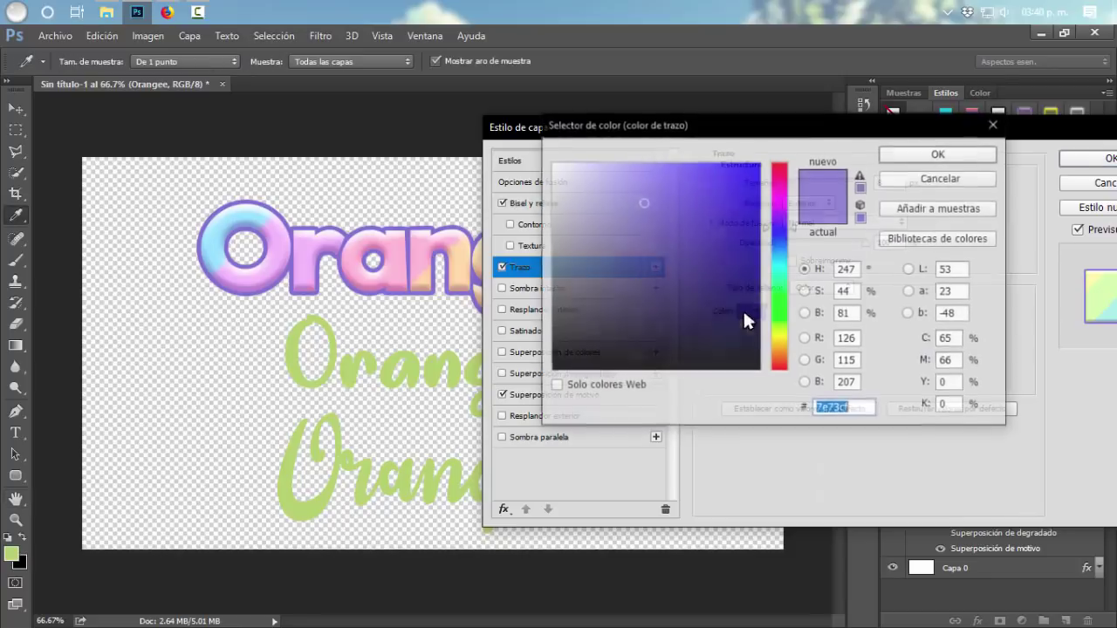
{"action": "left_click", "coordinate": [780, 220]}
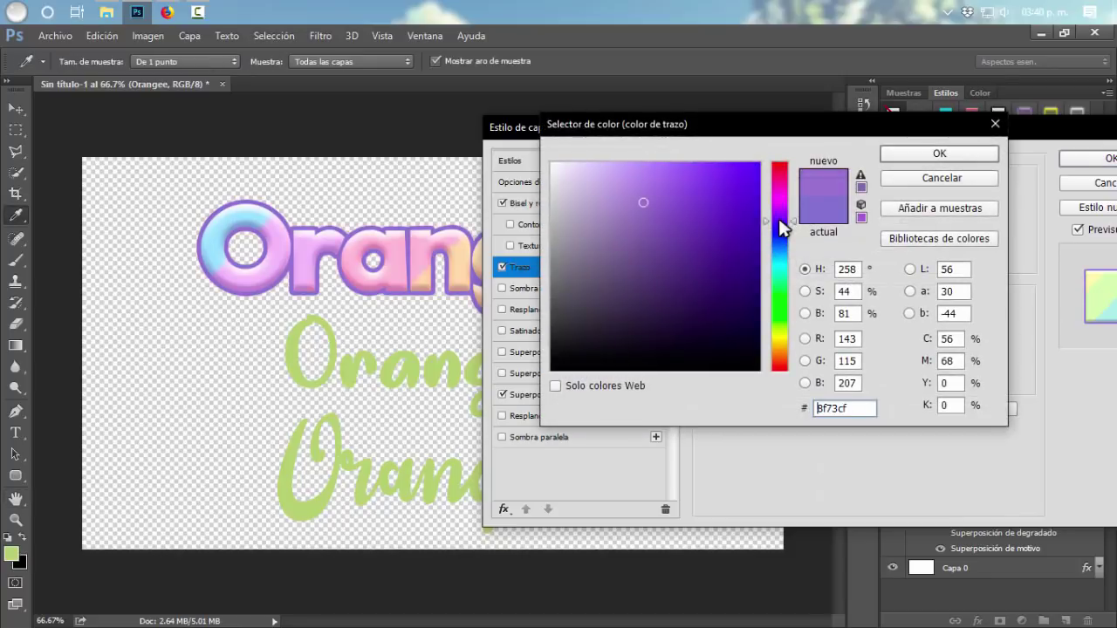
{"action": "left_click", "coordinate": [904, 155]}
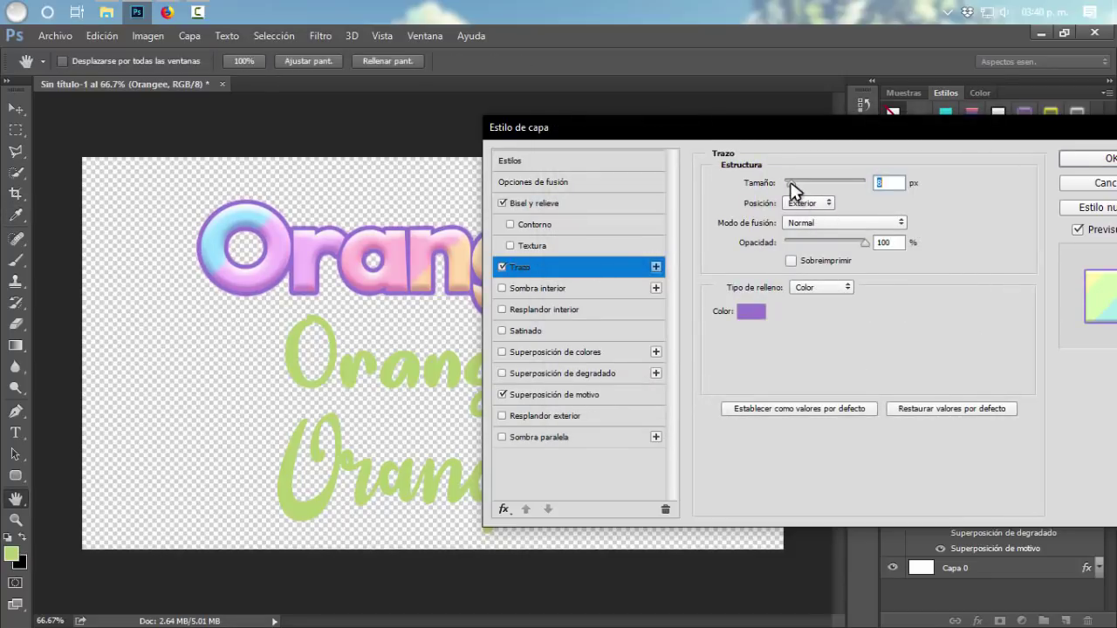
{"action": "left_click_drag", "start_coordinate": [790, 184], "coordinate": [787, 182]}
{"action": "left_click_drag", "start_coordinate": [716, 138], "coordinate": [670, 120]}
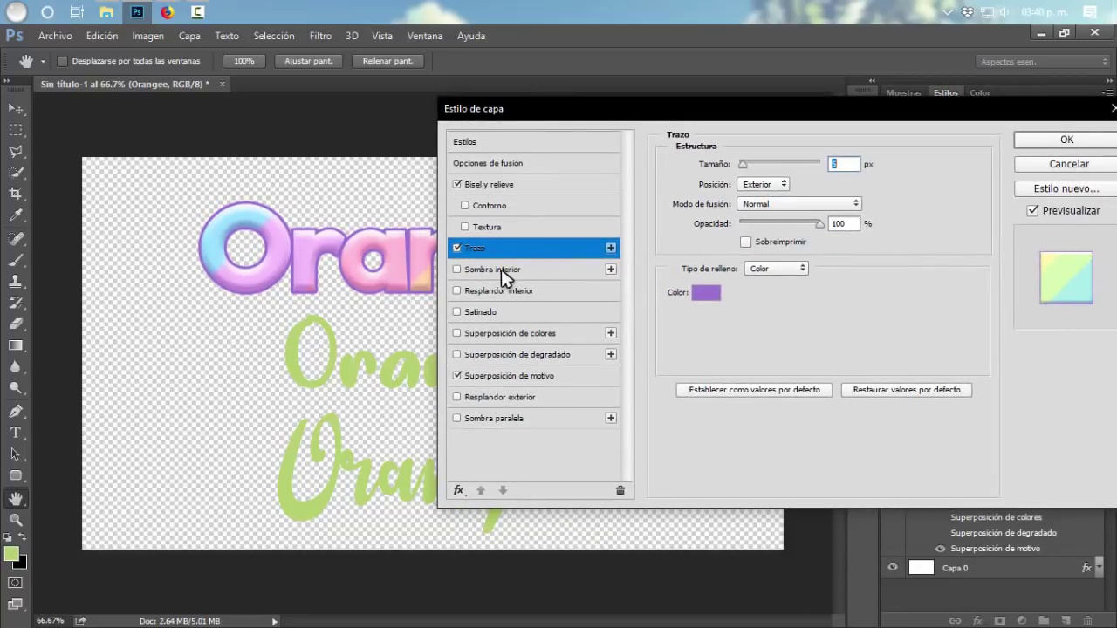
{"action": "left_click", "coordinate": [501, 269]}
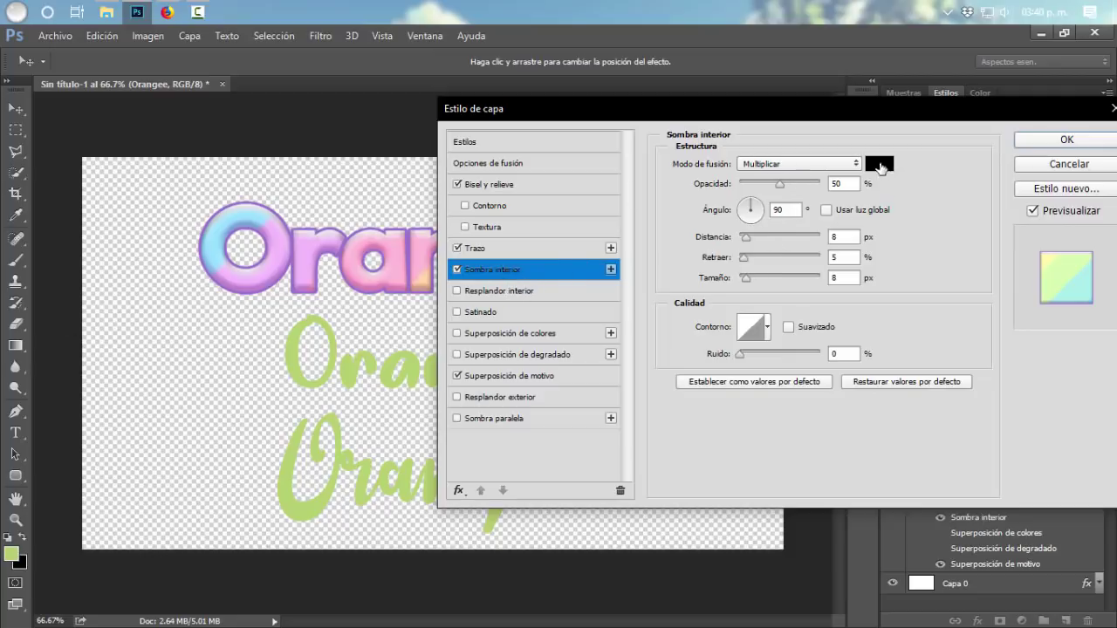
Step: Compare the inner shadow on and off, and preview a dimmer bevel highlight
{"action": "left_click", "coordinate": [456, 270]}
{"action": "left_click", "coordinate": [456, 270]}
{"action": "left_click", "coordinate": [456, 271]}
{"action": "left_click", "coordinate": [457, 270]}
{"action": "left_click", "coordinate": [456, 186]}
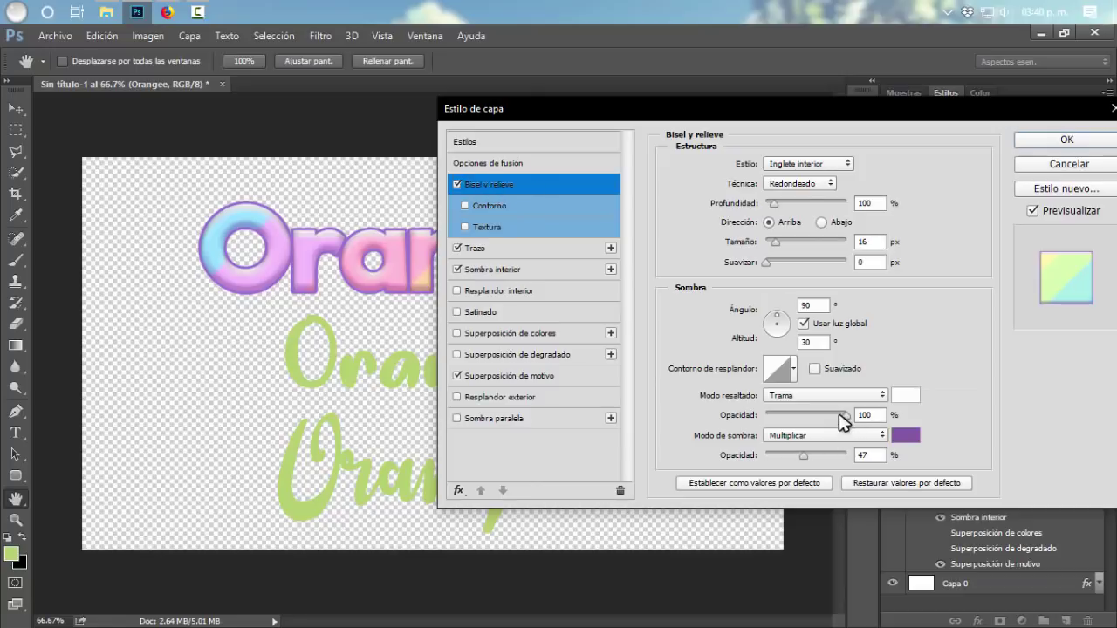
{"action": "left_click_drag", "start_coordinate": [842, 421], "coordinate": [845, 417]}
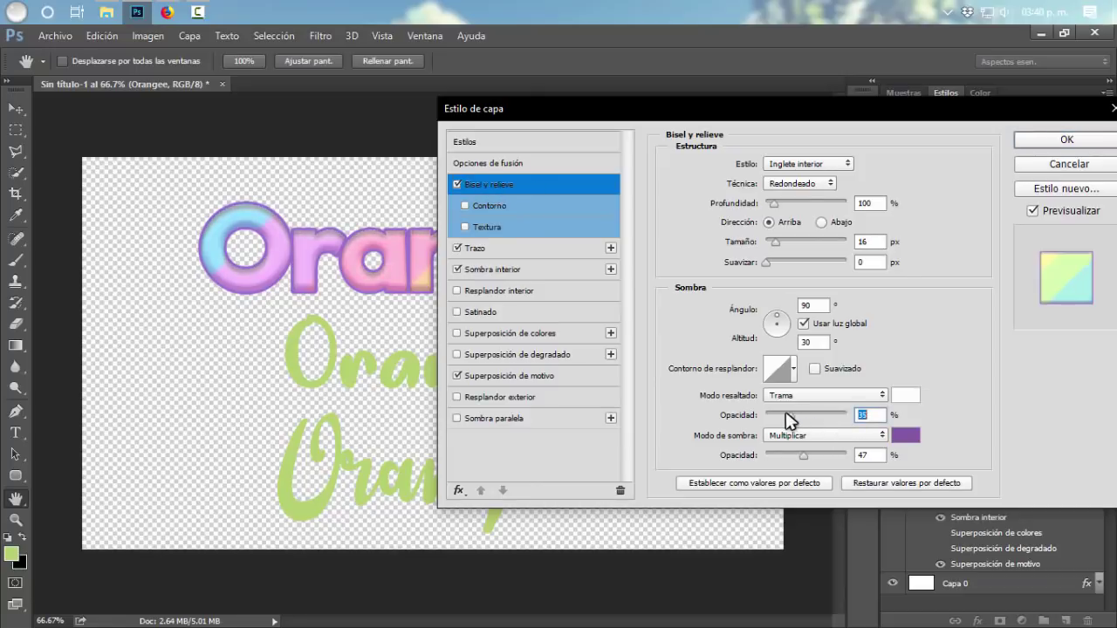
Step: Lower the inner shadow opacity to 23%, comparing it on and off
{"action": "left_click", "coordinate": [524, 272]}
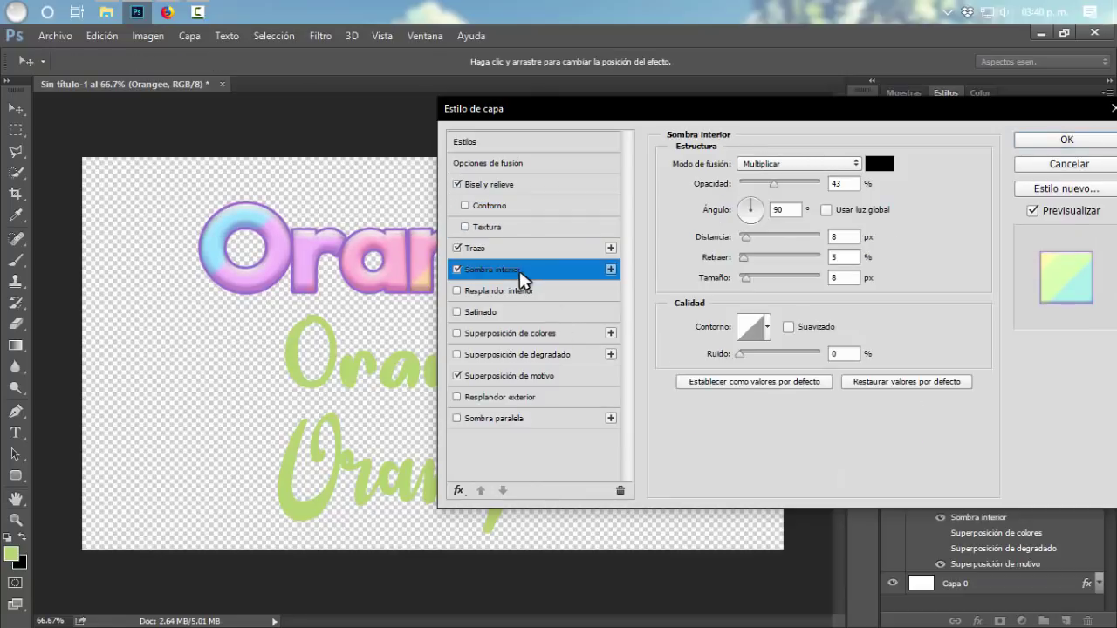
{"action": "left_click", "coordinate": [457, 270]}
{"action": "left_click", "coordinate": [457, 270]}
{"action": "left_click", "coordinate": [457, 271]}
{"action": "left_click", "coordinate": [457, 270]}
{"action": "left_click_drag", "start_coordinate": [773, 184], "coordinate": [758, 184]}
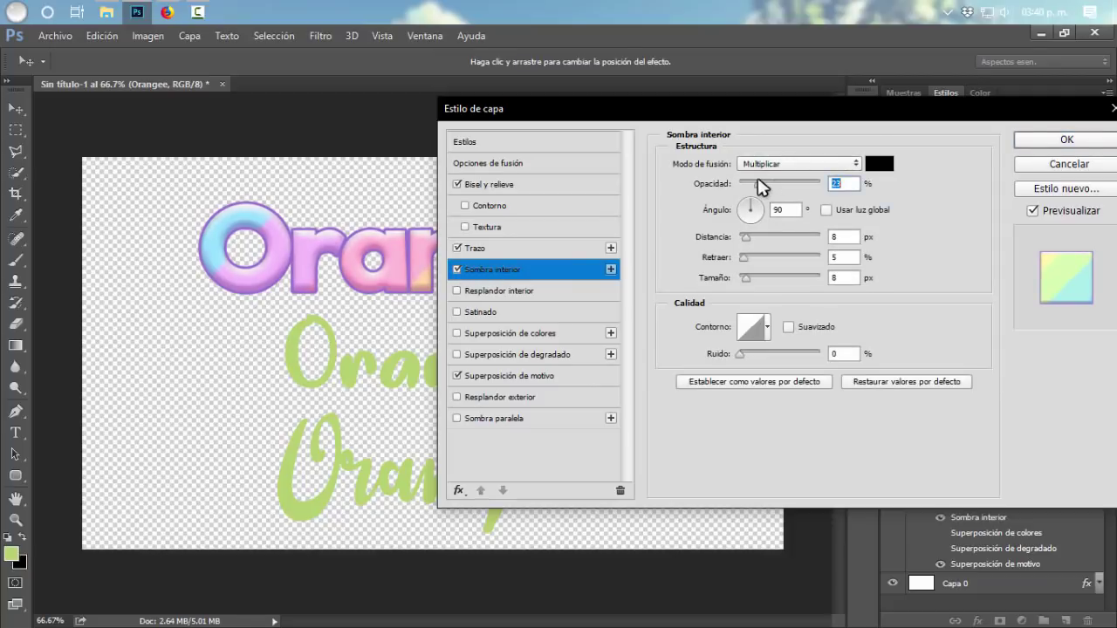
{"action": "left_click", "coordinate": [456, 270]}
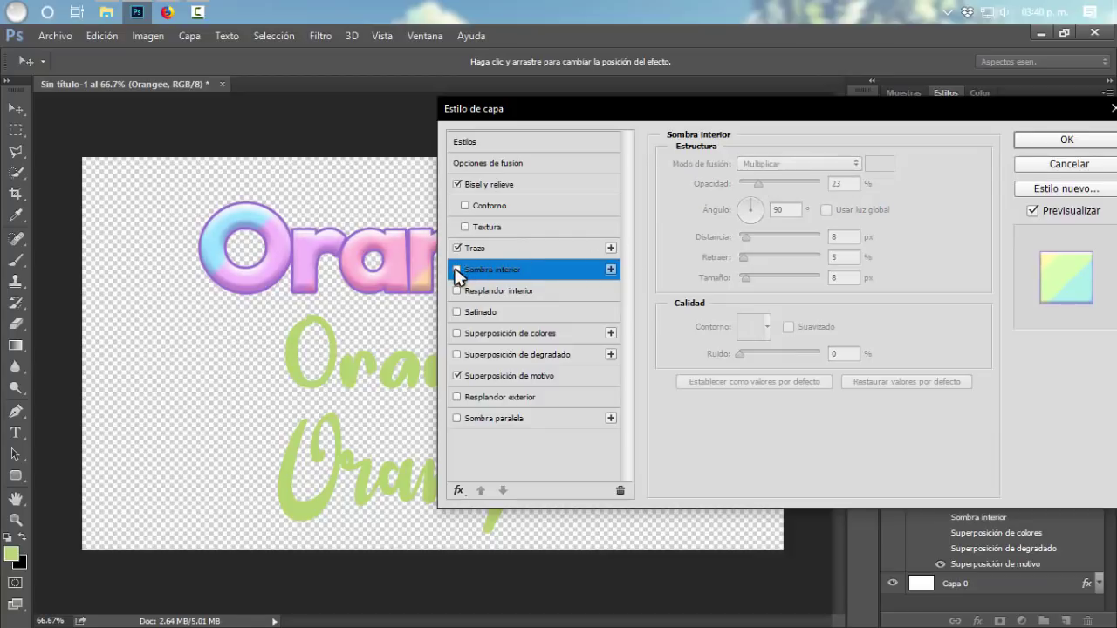
{"action": "left_click", "coordinate": [456, 271]}
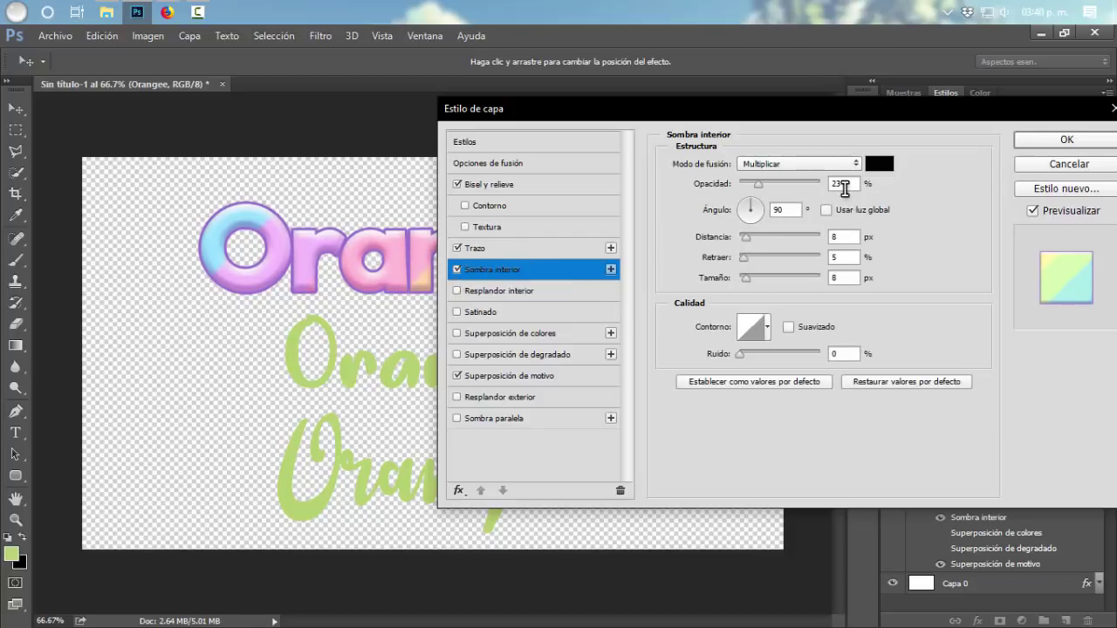
Step: Check the inner shadow and bevel highlight opacity values, toggling the shadow to compare
{"action": "double_click", "coordinate": [842, 185]}
{"action": "left_click", "coordinate": [457, 271]}
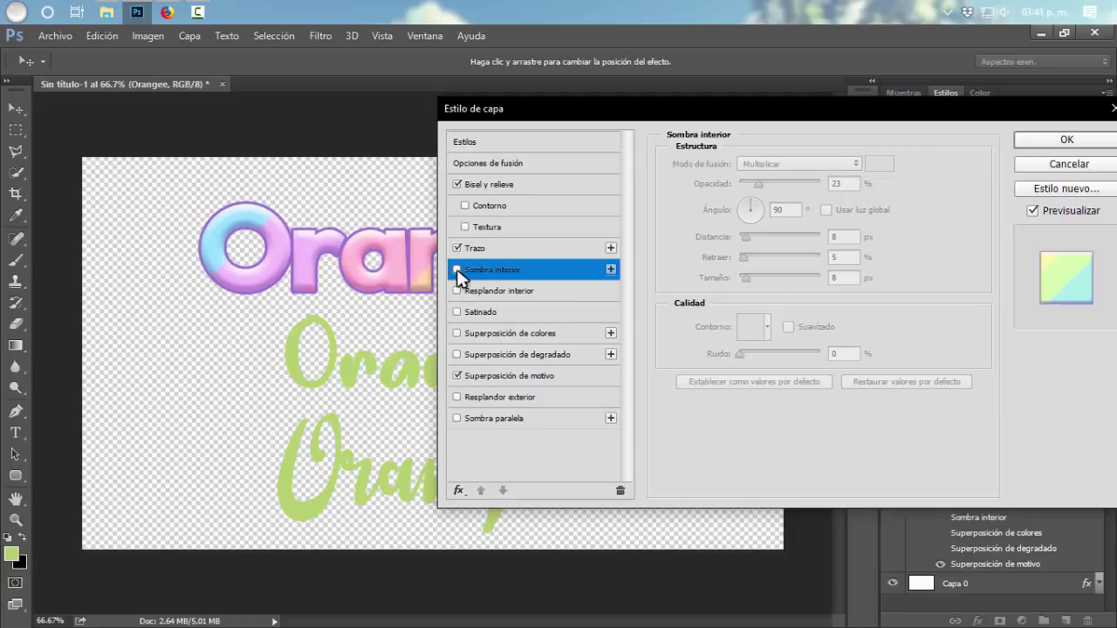
{"action": "left_click", "coordinate": [456, 271]}
{"action": "left_click", "coordinate": [481, 185]}
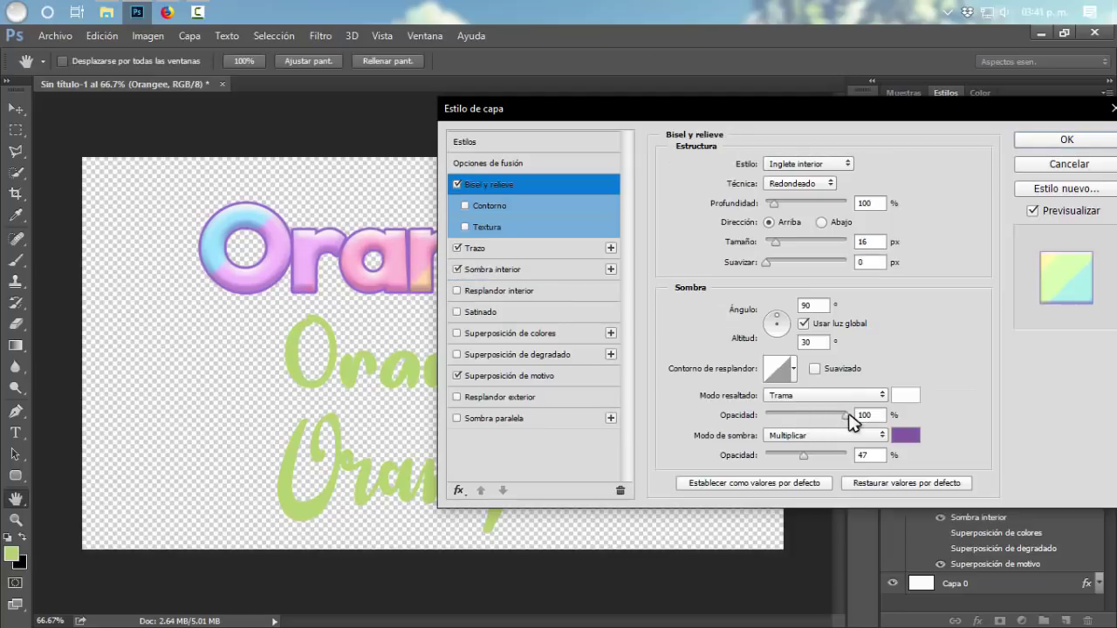
{"action": "double_click", "coordinate": [864, 416]}
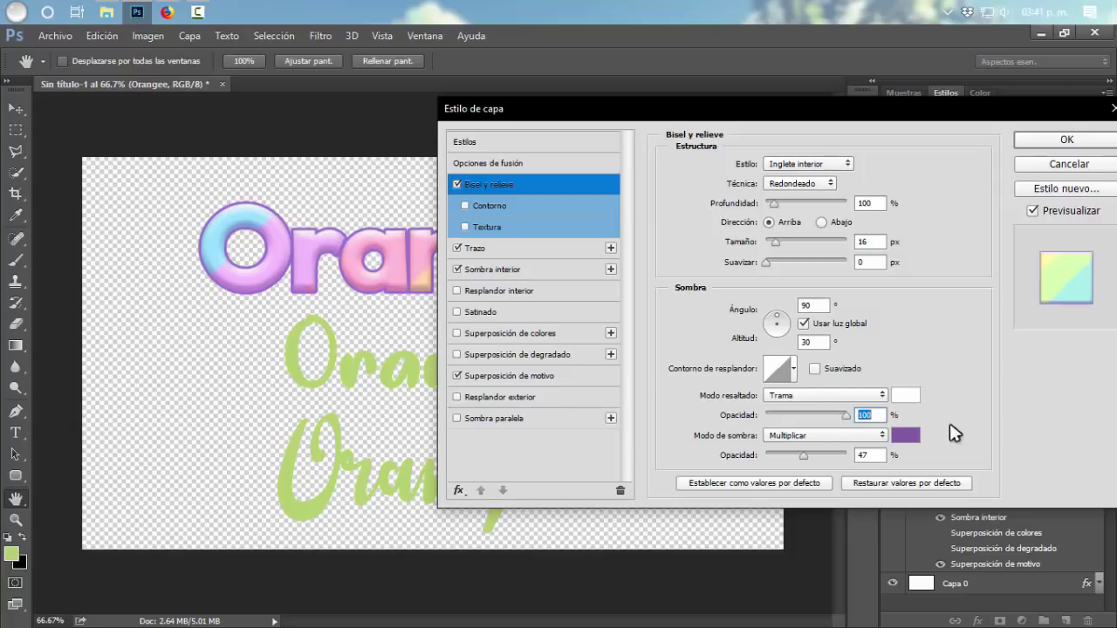
{"action": "left_click", "coordinate": [520, 271]}
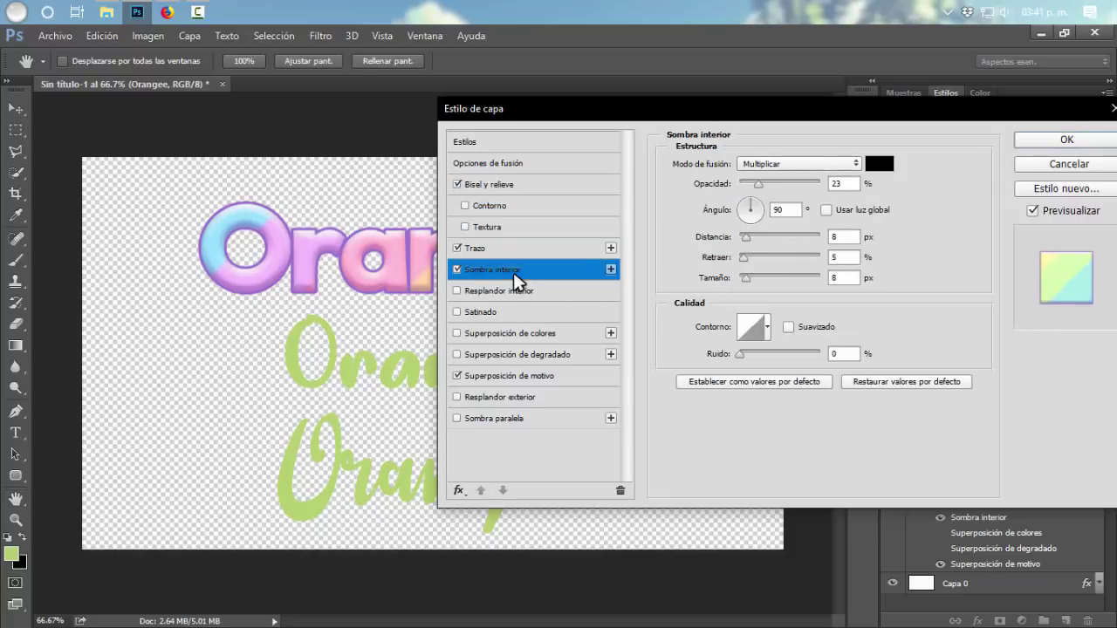
Step: Add an Inner Glow to the text and adjust its size
{"action": "left_click", "coordinate": [472, 293]}
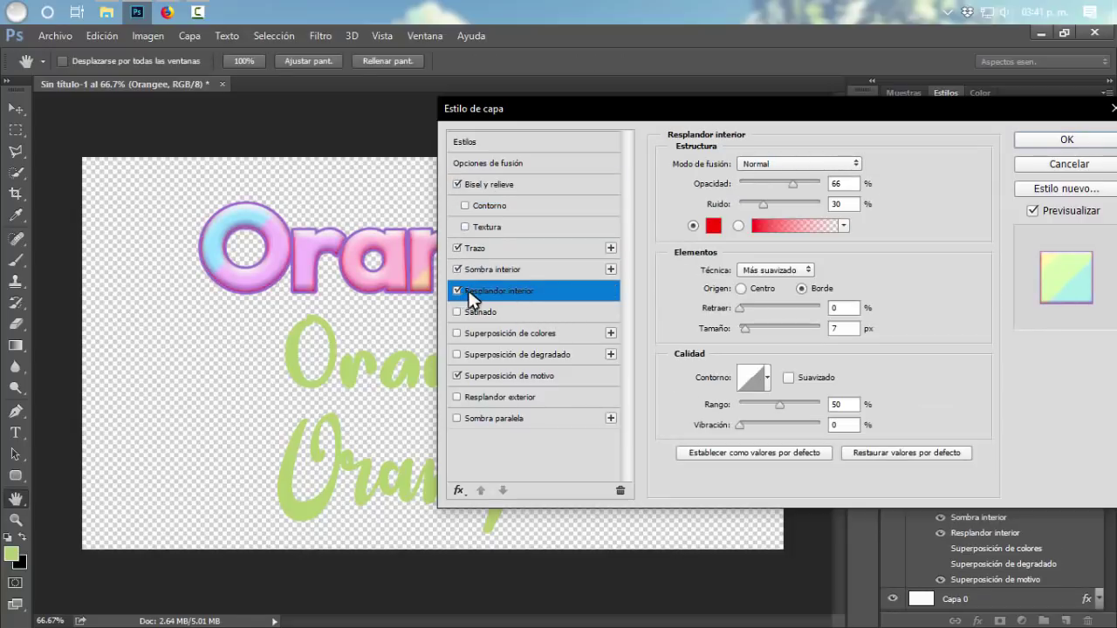
{"action": "left_click", "coordinate": [456, 293]}
{"action": "left_click", "coordinate": [456, 293]}
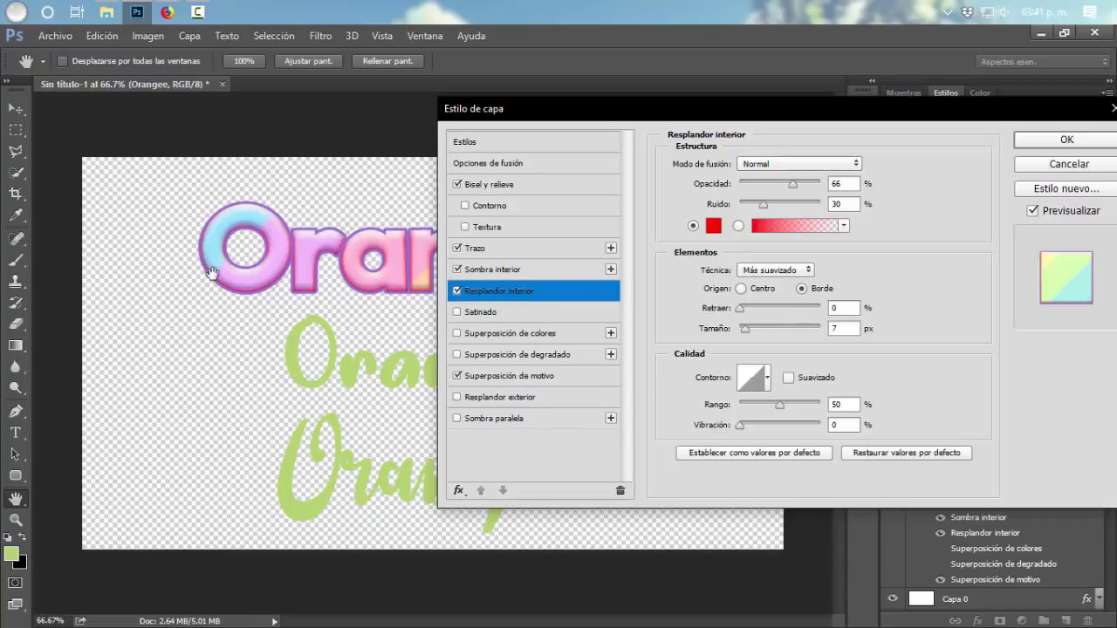
{"action": "left_click", "coordinate": [769, 327]}
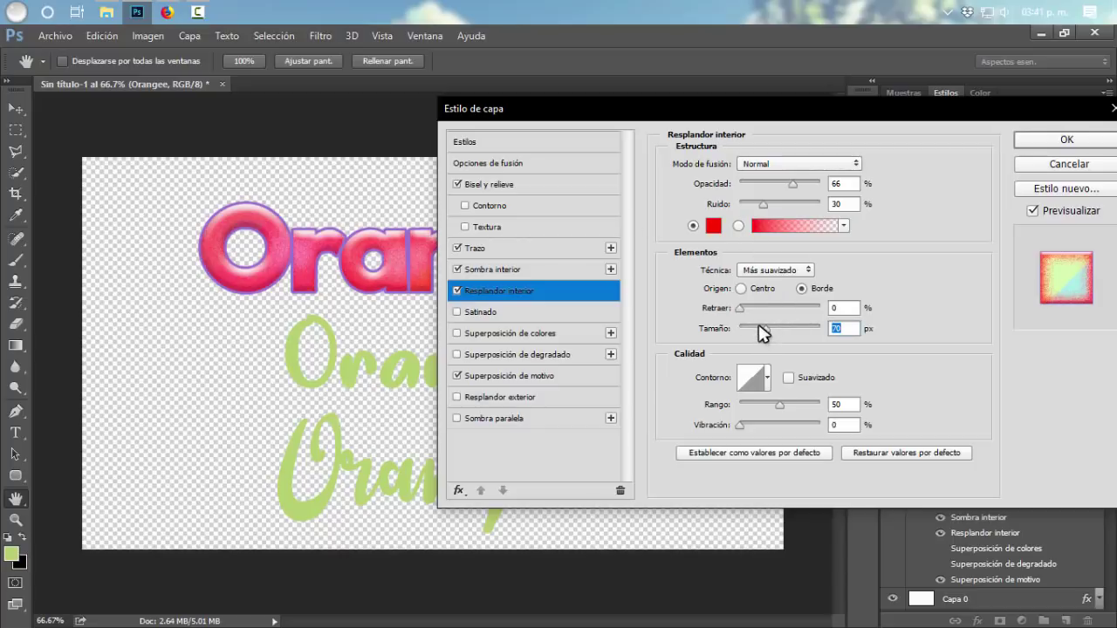
Step: Set the inner glow colour to white and lower its opacity to 17%
{"action": "left_click", "coordinate": [713, 225]}
{"action": "left_click", "coordinate": [584, 163]}
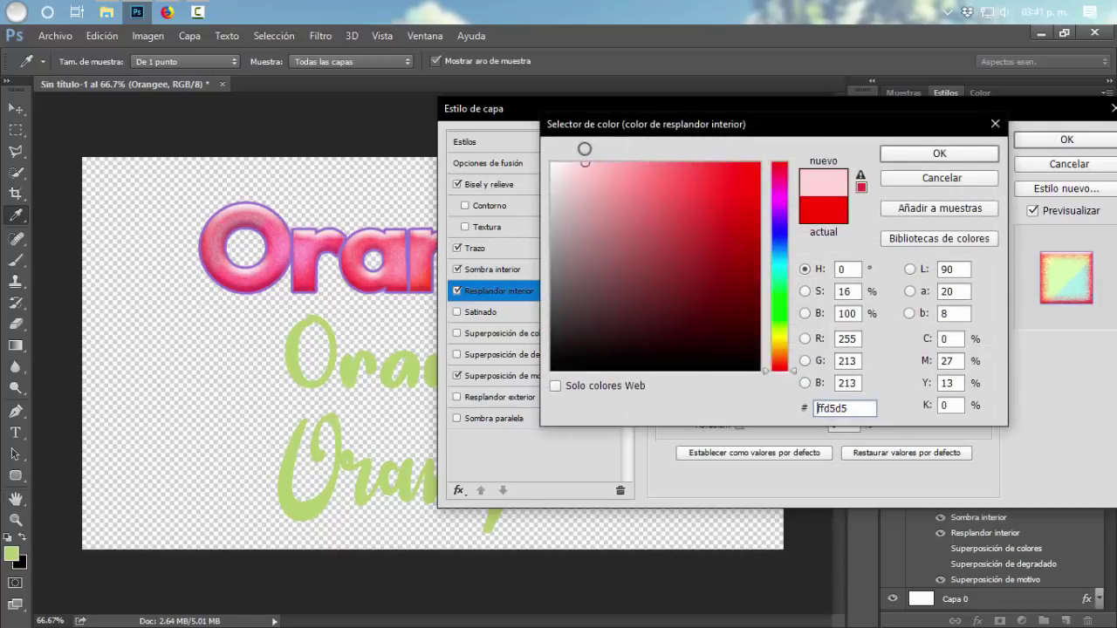
{"action": "left_click", "coordinate": [554, 164]}
{"action": "left_click", "coordinate": [916, 157]}
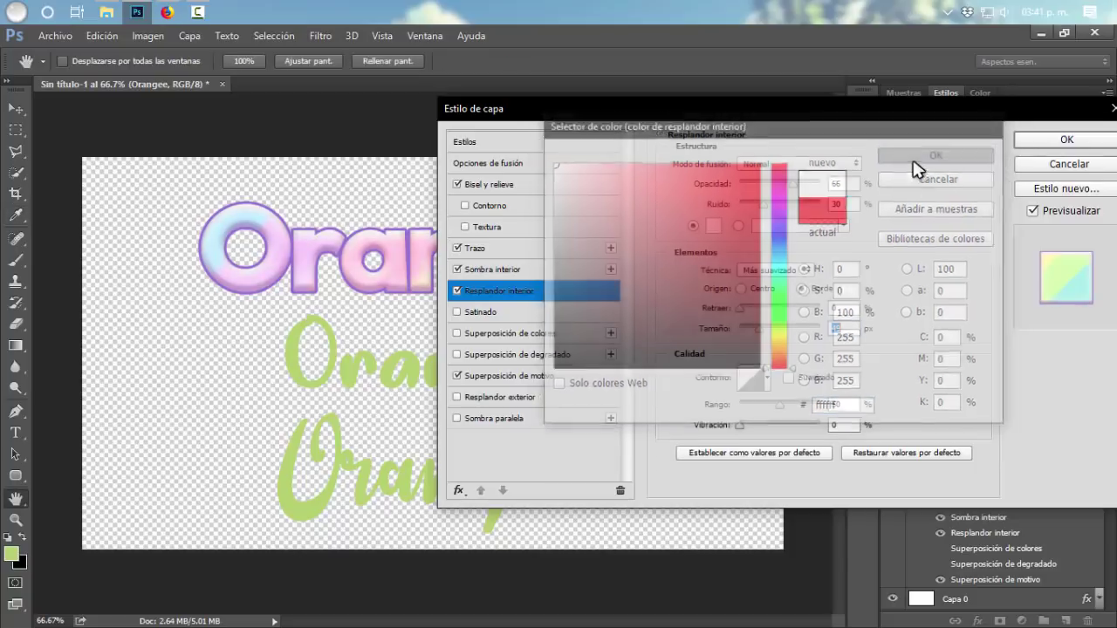
{"action": "left_click_drag", "start_coordinate": [792, 182], "coordinate": [763, 183]}
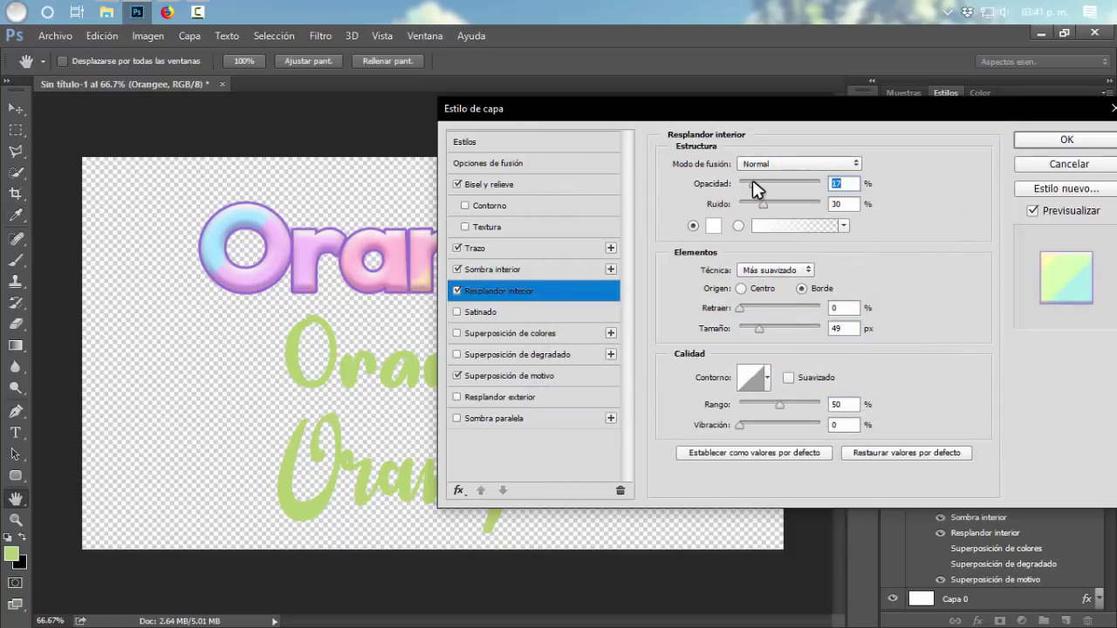
Step: Remove the inner glow's noise to 0%, toggling the glow to compare
{"action": "left_click", "coordinate": [456, 291]}
{"action": "left_click", "coordinate": [456, 291]}
{"action": "left_click", "coordinate": [456, 291]}
{"action": "left_click", "coordinate": [456, 292]}
{"action": "left_click_drag", "start_coordinate": [769, 208], "coordinate": [743, 203]}
{"action": "left_click", "coordinate": [457, 291]}
{"action": "left_click", "coordinate": [456, 291]}
{"action": "left_click", "coordinate": [456, 292]}
{"action": "left_click", "coordinate": [456, 291]}
Step: Add a Satin effect to the text, comparing it on and off
{"action": "left_click", "coordinate": [457, 291]}
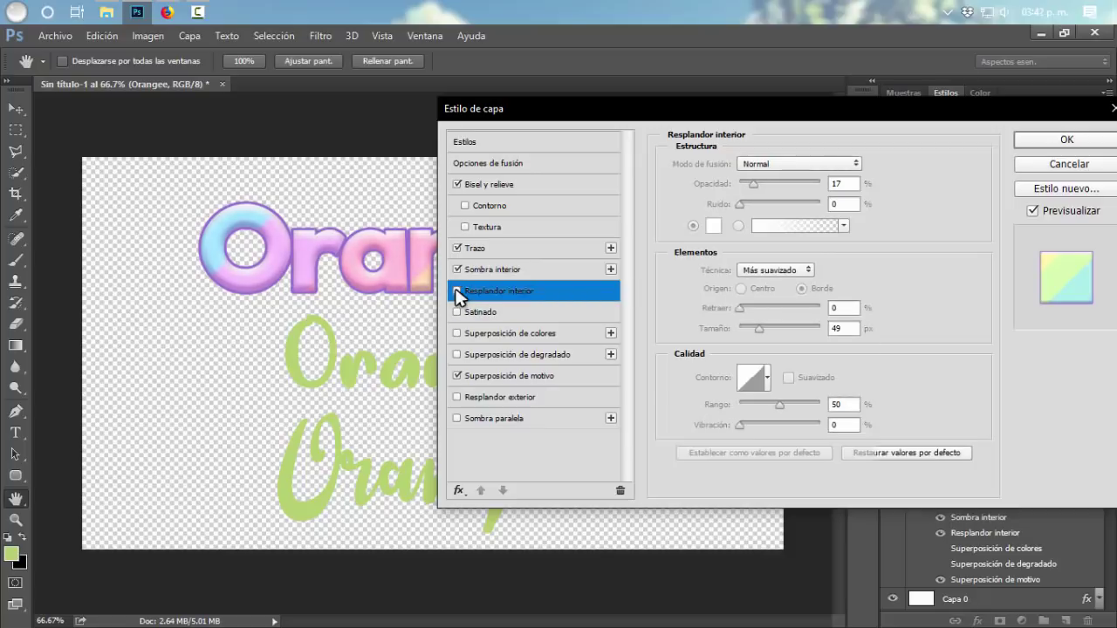
{"action": "left_click", "coordinate": [456, 291]}
{"action": "left_click", "coordinate": [497, 316]}
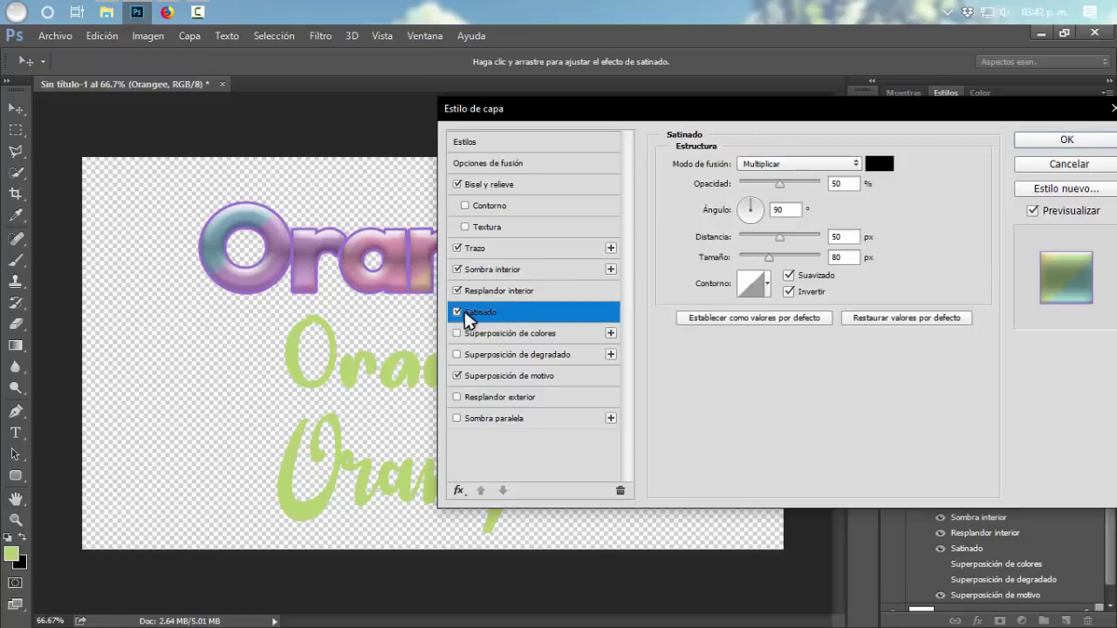
{"action": "left_click", "coordinate": [457, 311]}
{"action": "left_click", "coordinate": [456, 311]}
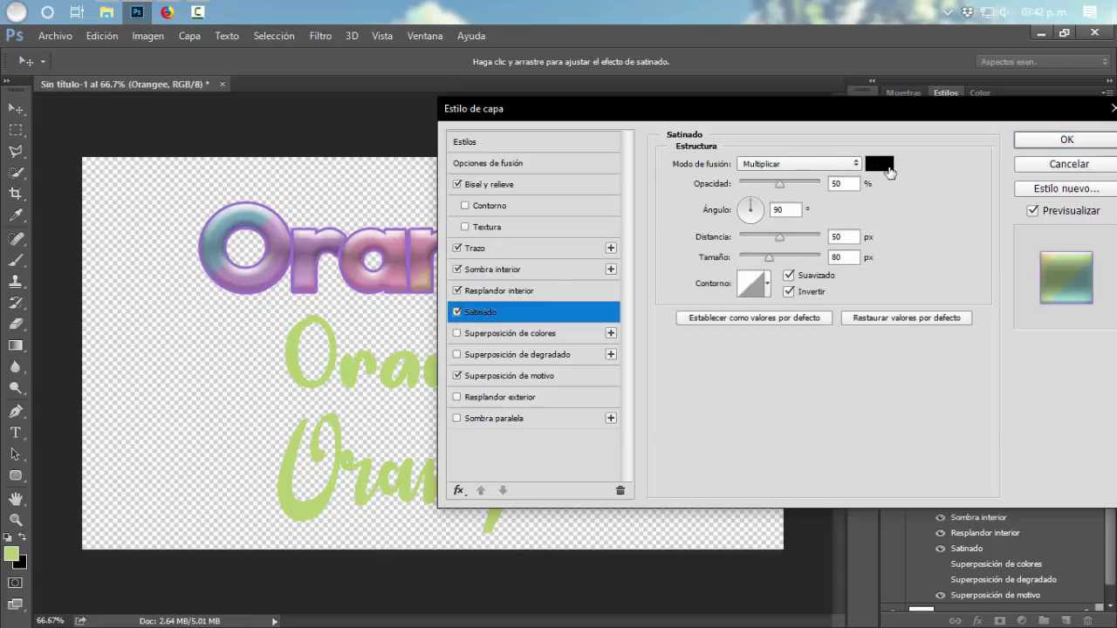
Step: Set the satin colour to magenta ff16ec after trying green, yellow and red
{"action": "left_click", "coordinate": [878, 163]}
{"action": "left_click", "coordinate": [780, 202]}
{"action": "left_click", "coordinate": [742, 163]}
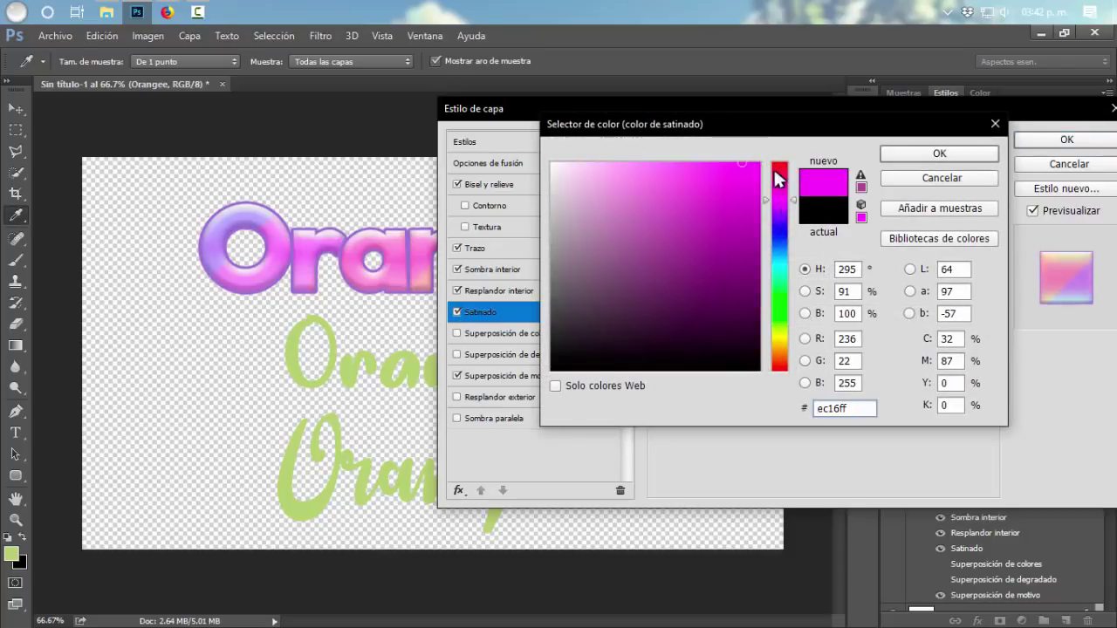
{"action": "left_click", "coordinate": [776, 297]}
{"action": "left_click", "coordinate": [777, 344]}
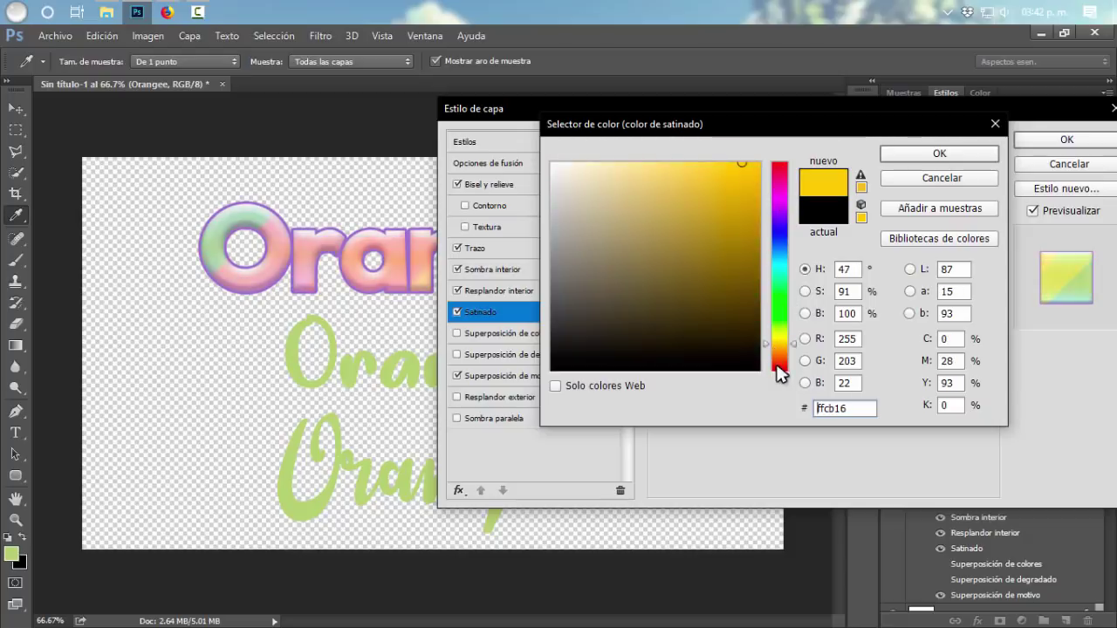
{"action": "left_click", "coordinate": [779, 368]}
{"action": "left_click", "coordinate": [780, 194]}
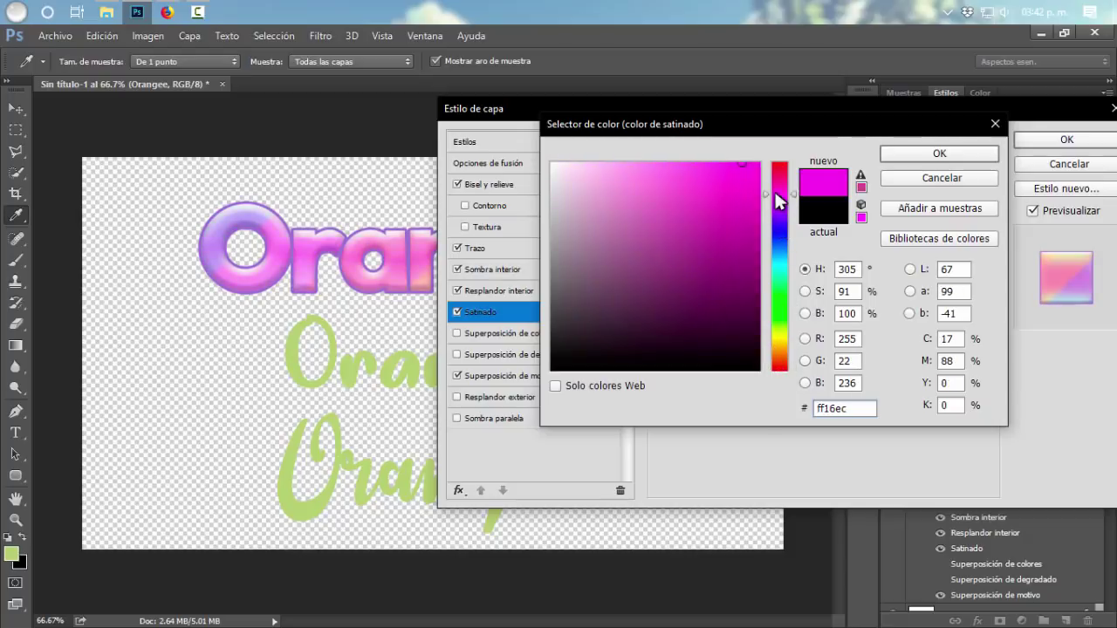
{"action": "left_click", "coordinate": [907, 160]}
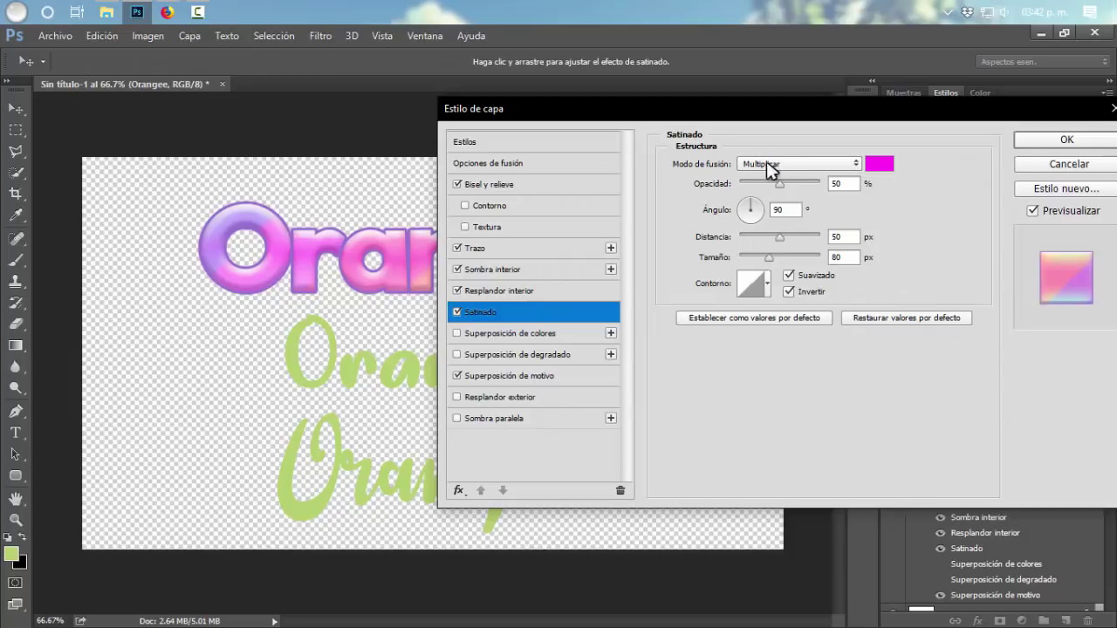
Step: Set the satin blend mode to Subexponer color (Color Dodge) and opacity to 15%
{"action": "left_click", "coordinate": [755, 164]}
{"action": "left_click", "coordinate": [754, 165]}
{"action": "scroll", "coordinate": [756, 170], "scroll_direction": "down", "scroll_amount": 2}
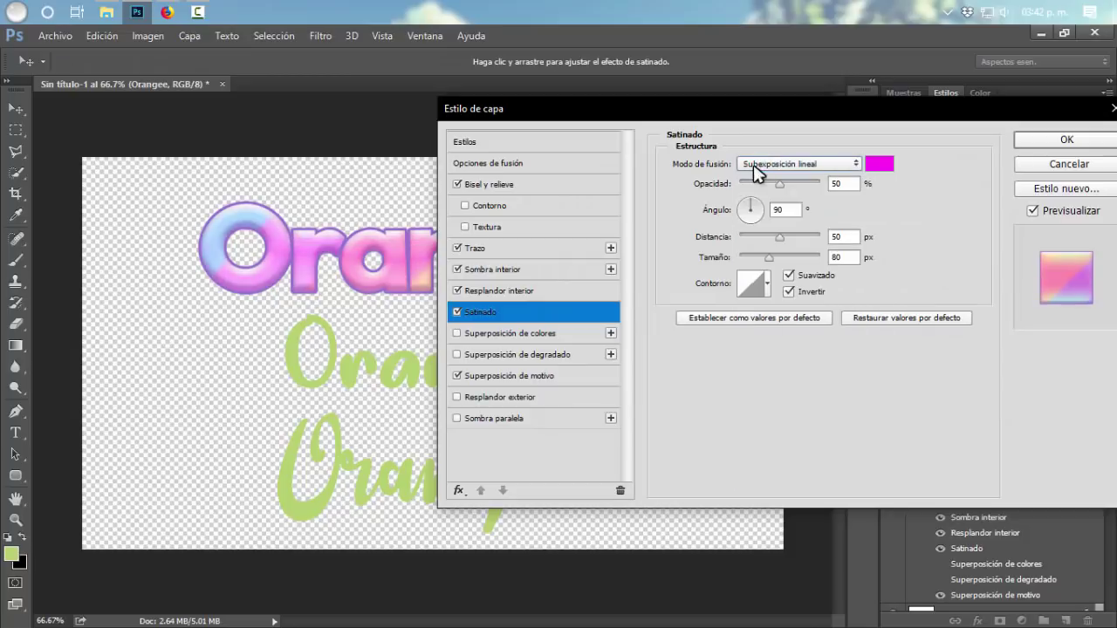
{"action": "scroll", "coordinate": [756, 170], "scroll_direction": "up", "scroll_amount": 1}
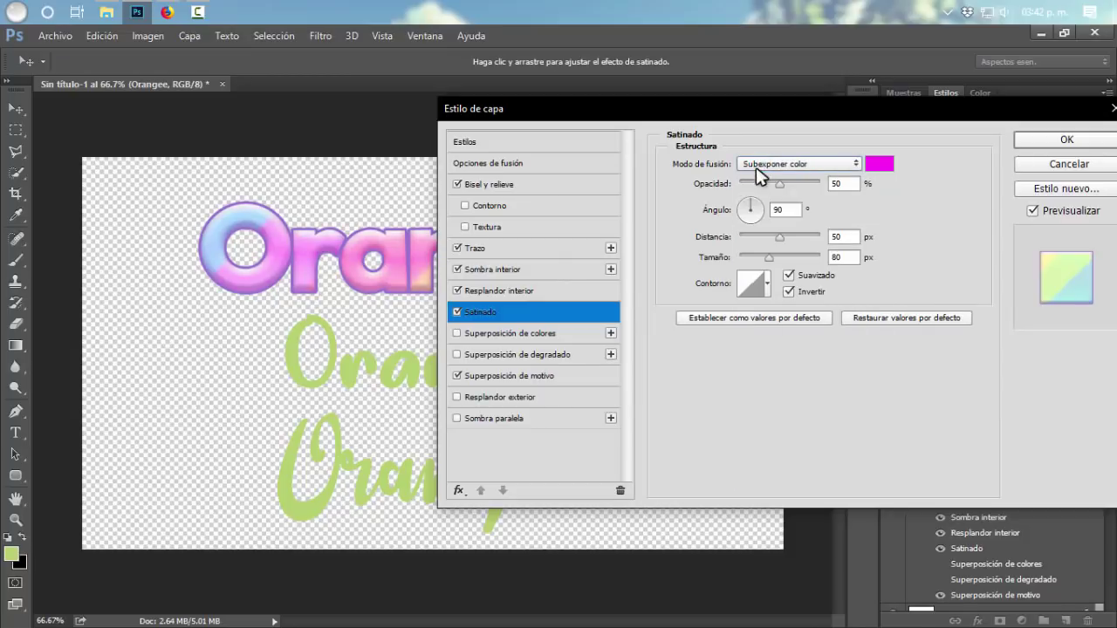
{"action": "left_click_drag", "start_coordinate": [779, 184], "coordinate": [756, 183]}
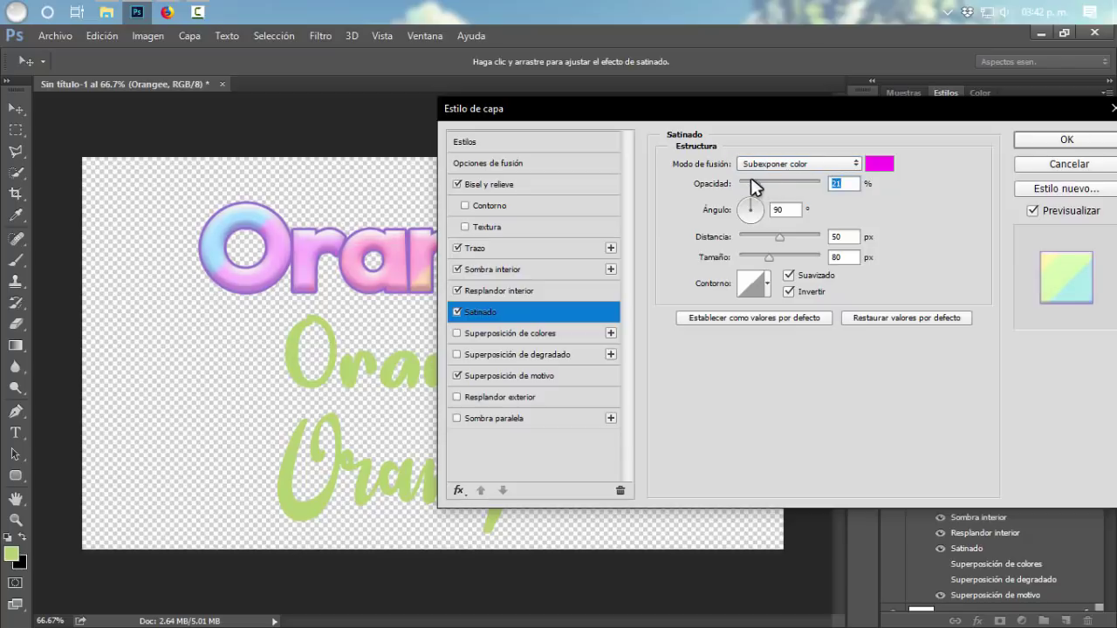
{"action": "left_click", "coordinate": [456, 312]}
{"action": "left_click", "coordinate": [456, 311]}
Step: Move the style window off the text to compare the satin on and off
{"action": "left_click_drag", "start_coordinate": [506, 114], "coordinate": [736, 111]}
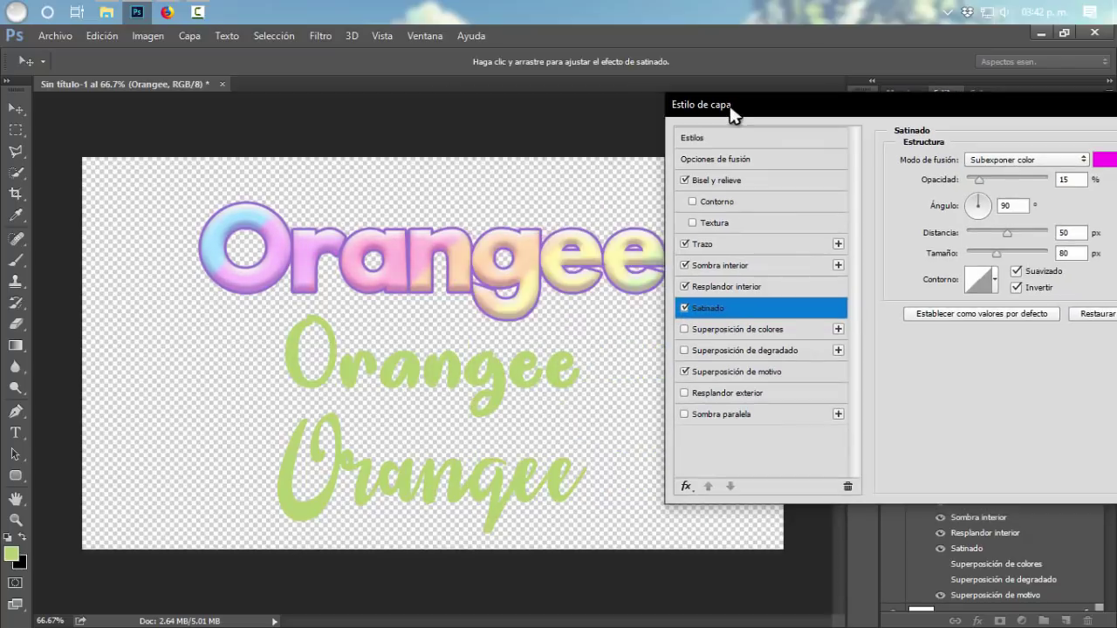
{"action": "left_click", "coordinate": [684, 308]}
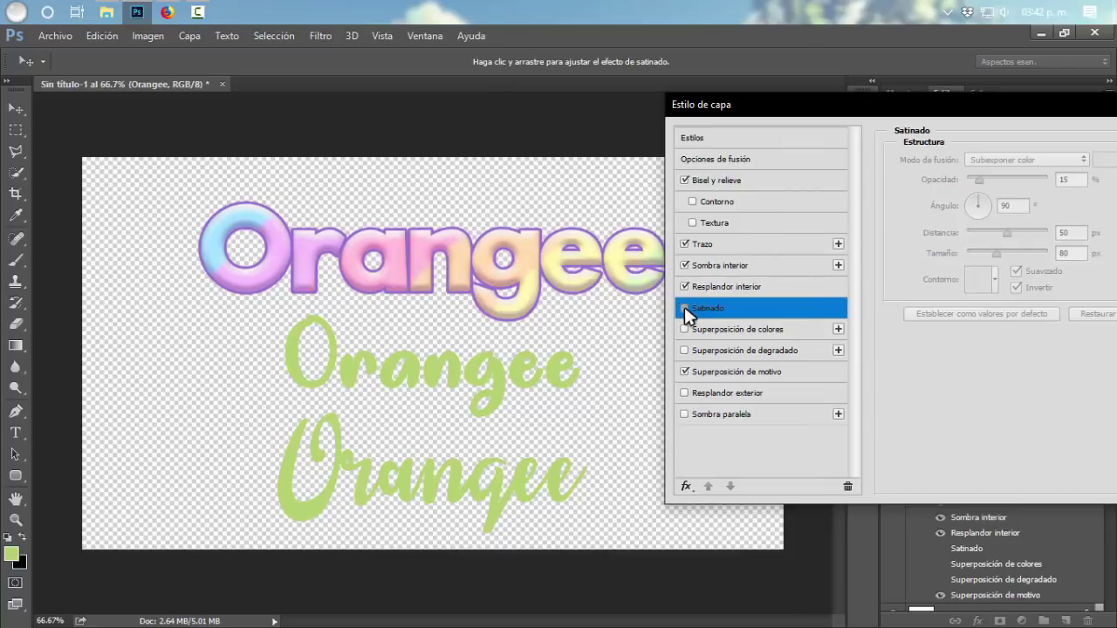
{"action": "left_click", "coordinate": [684, 308]}
{"action": "mouse_move", "coordinate": [742, 115]}
{"action": "left_mouse_down"}
{"action": "mouse_move", "coordinate": [526, 101]}
{"action": "mouse_move", "coordinate": [514, 115]}
{"action": "left_mouse_up"}
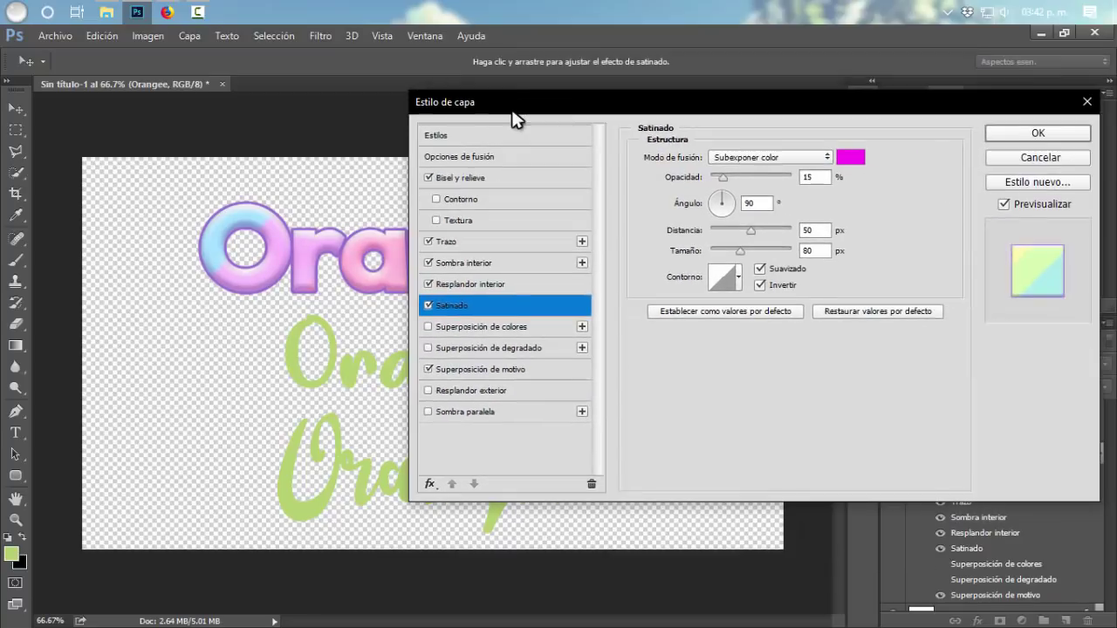
{"action": "left_click", "coordinate": [444, 327]}
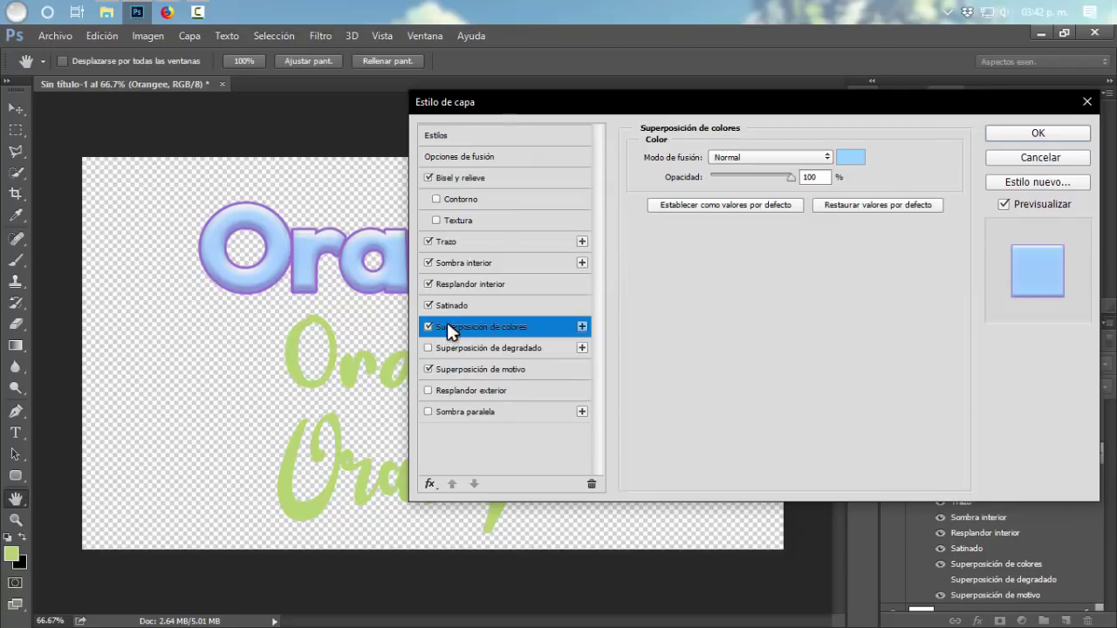
{"action": "mouse_move", "coordinate": [504, 111]}
{"action": "left_mouse_down"}
{"action": "mouse_move", "coordinate": [606, 116]}
{"action": "mouse_move", "coordinate": [506, 106]}
{"action": "left_mouse_up"}
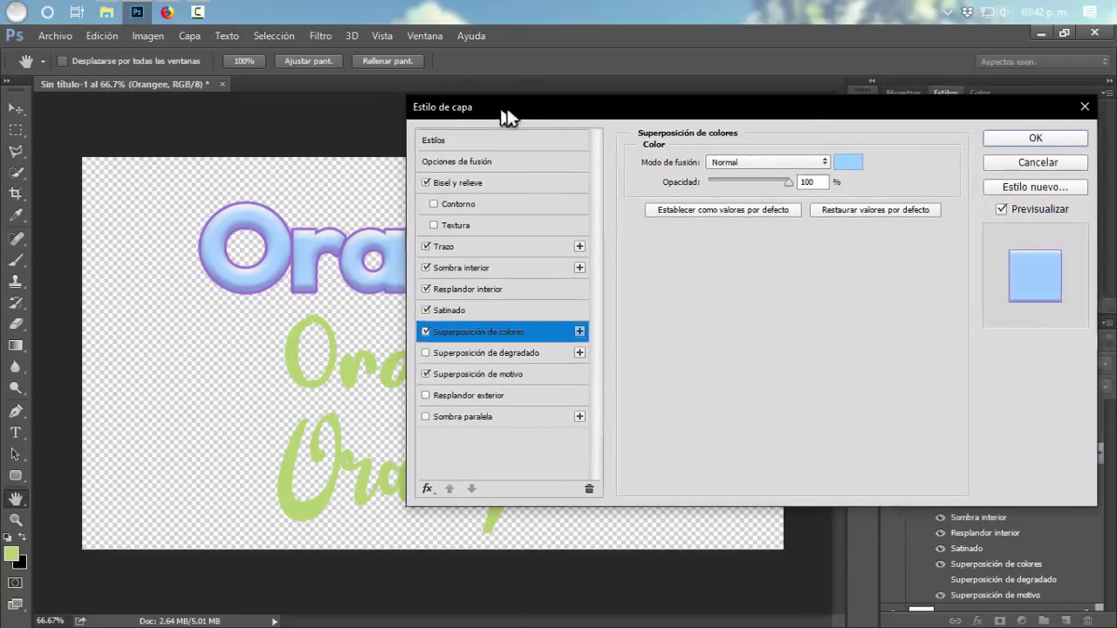
{"action": "left_click", "coordinate": [429, 321]}
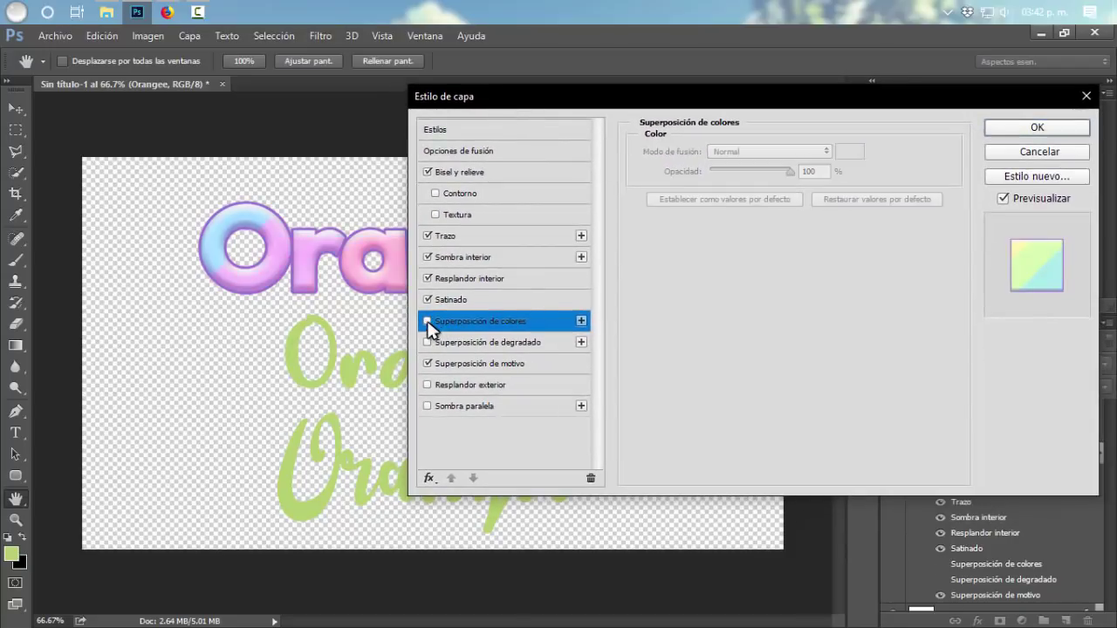
{"action": "left_click", "coordinate": [449, 345]}
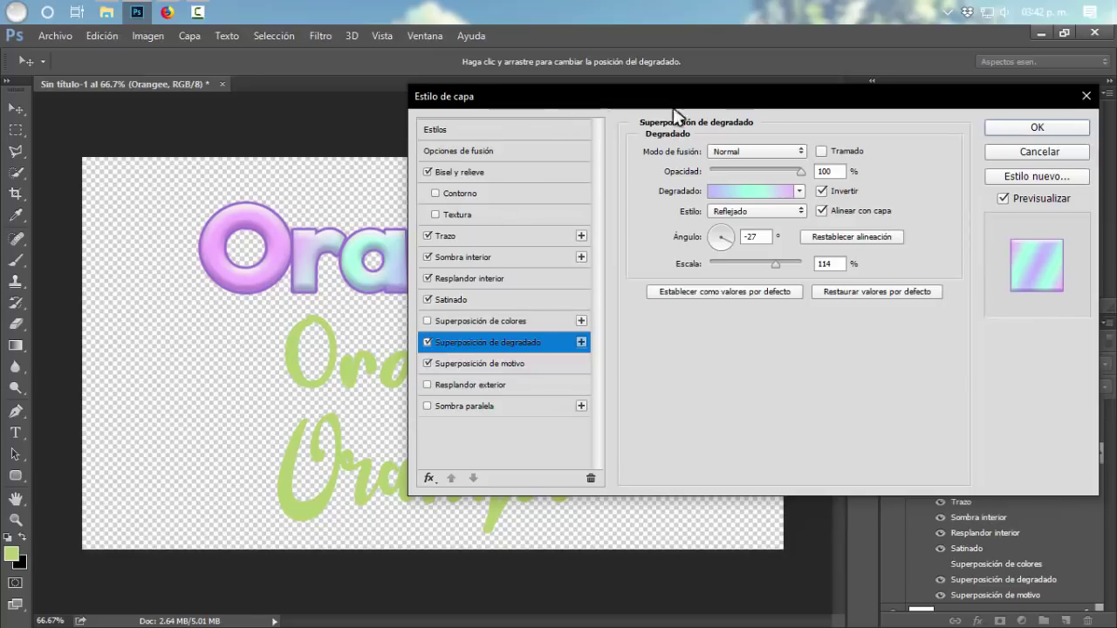
{"action": "mouse_move", "coordinate": [572, 103]}
{"action": "left_mouse_down"}
{"action": "mouse_move", "coordinate": [934, 108]}
{"action": "mouse_move", "coordinate": [576, 89]}
{"action": "mouse_move", "coordinate": [759, 120]}
{"action": "mouse_move", "coordinate": [831, 105]}
{"action": "left_mouse_up"}
{"action": "left_click", "coordinate": [689, 343]}
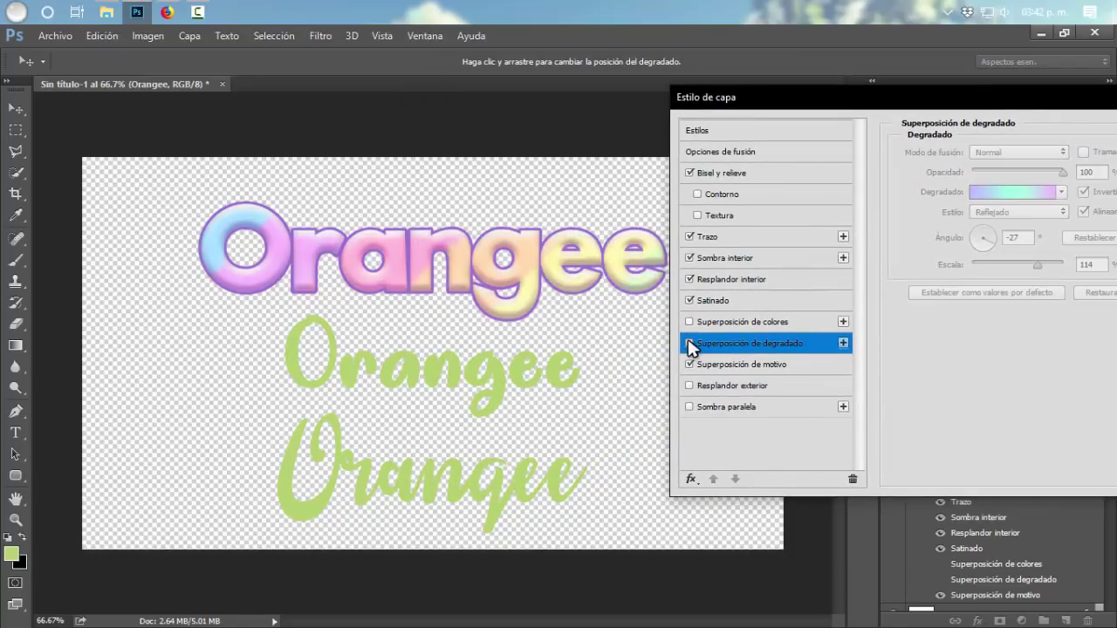
{"action": "left_click", "coordinate": [689, 343]}
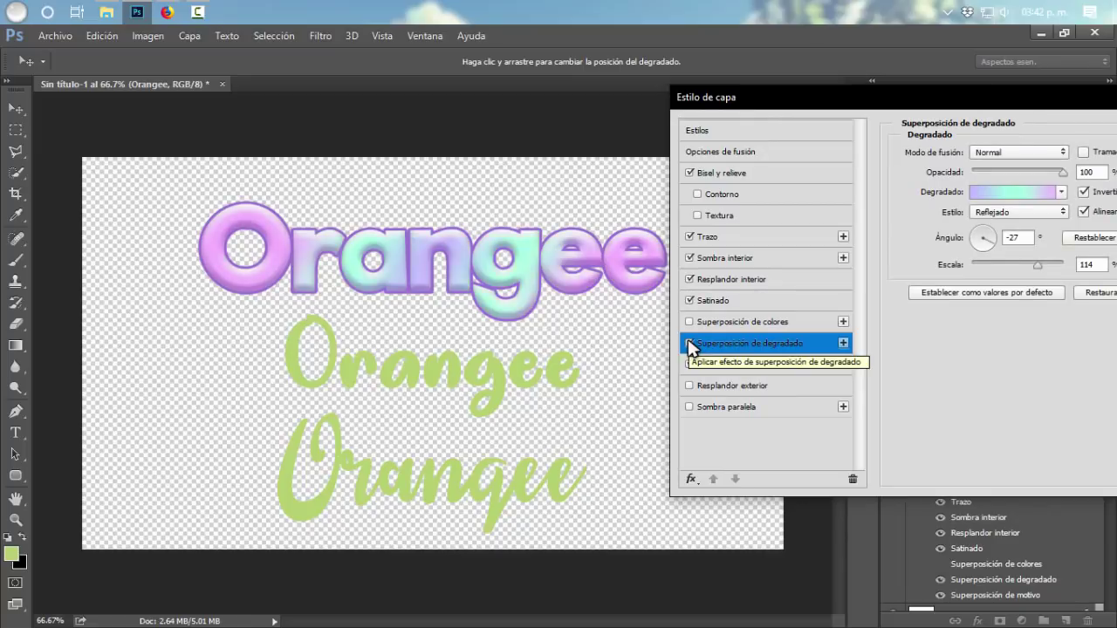
{"action": "left_click", "coordinate": [689, 343]}
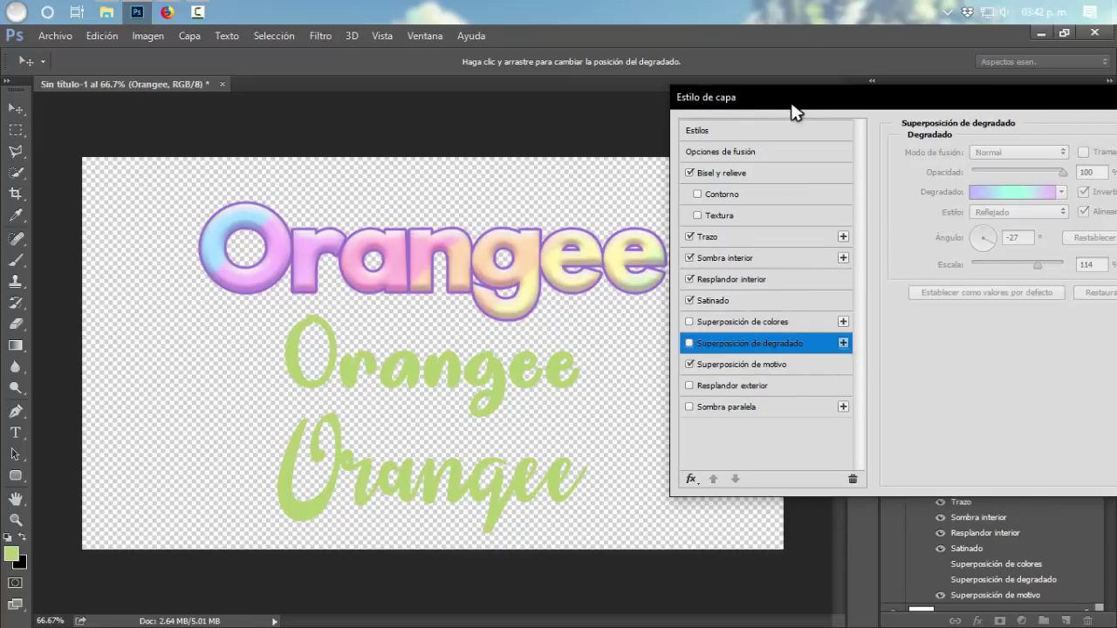
{"action": "left_click_drag", "start_coordinate": [794, 111], "coordinate": [660, 85]}
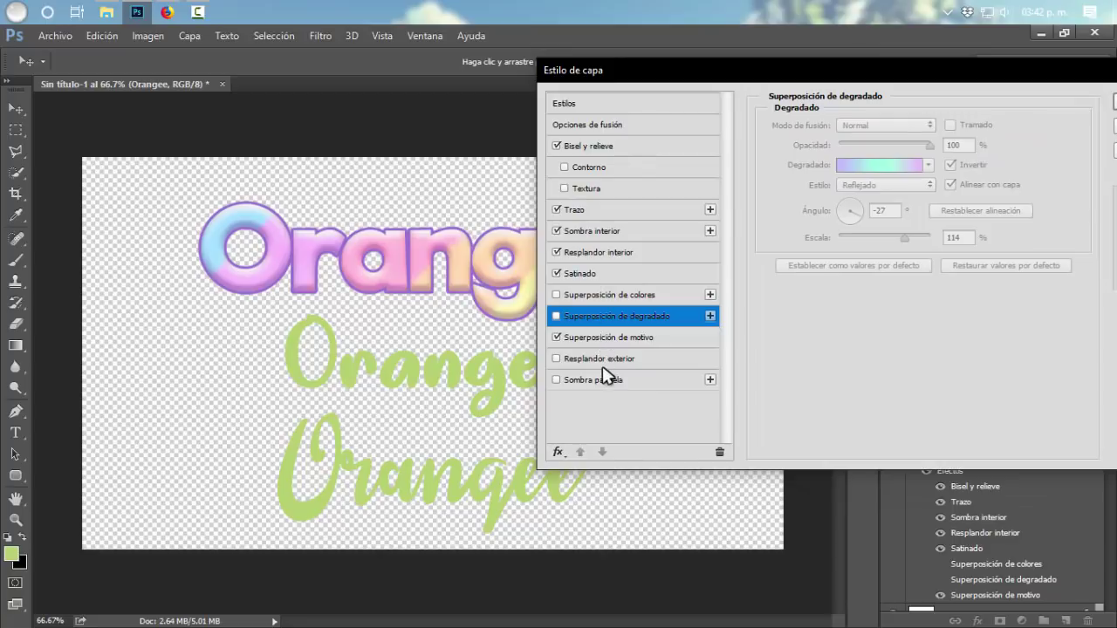
{"action": "left_click", "coordinate": [597, 359]}
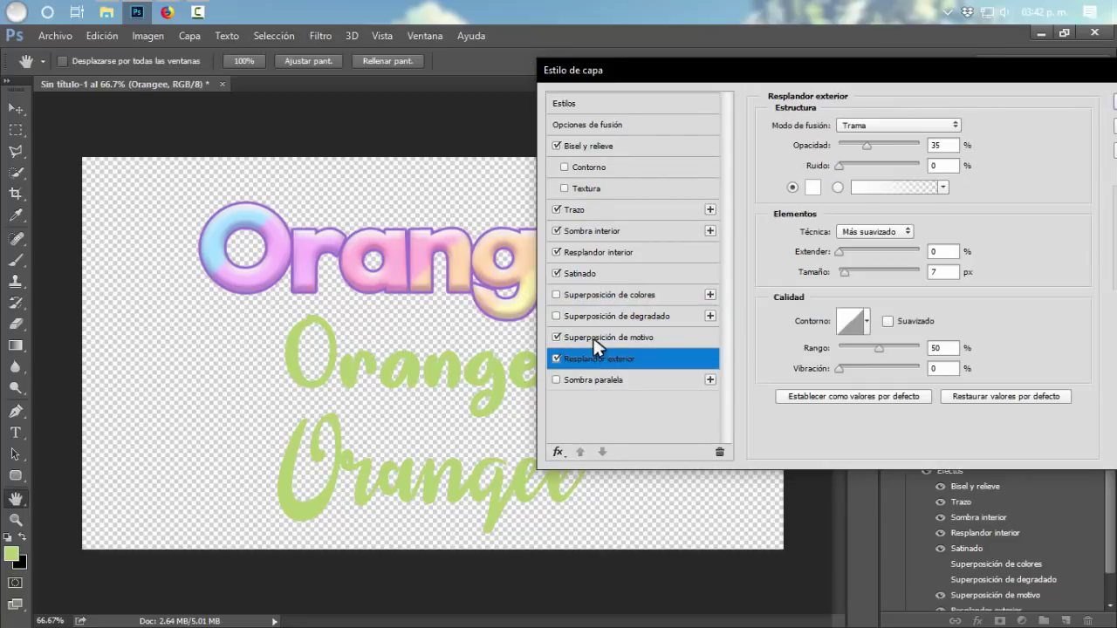
{"action": "left_click", "coordinate": [593, 337]}
{"action": "left_click", "coordinate": [557, 336]}
{"action": "left_click", "coordinate": [556, 337]}
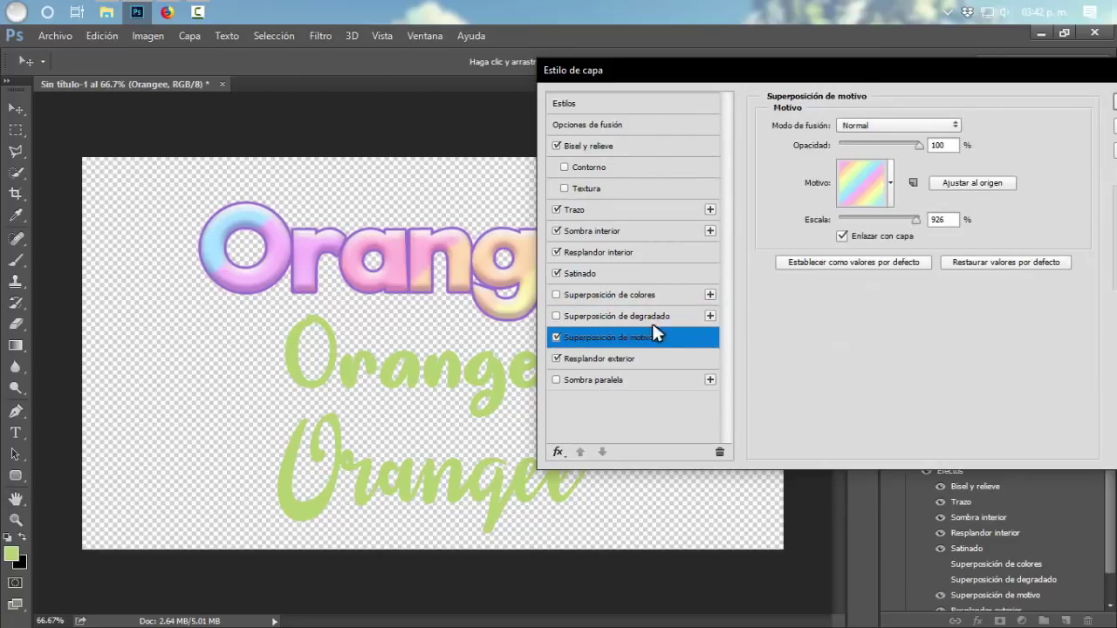
{"action": "left_click", "coordinate": [597, 360]}
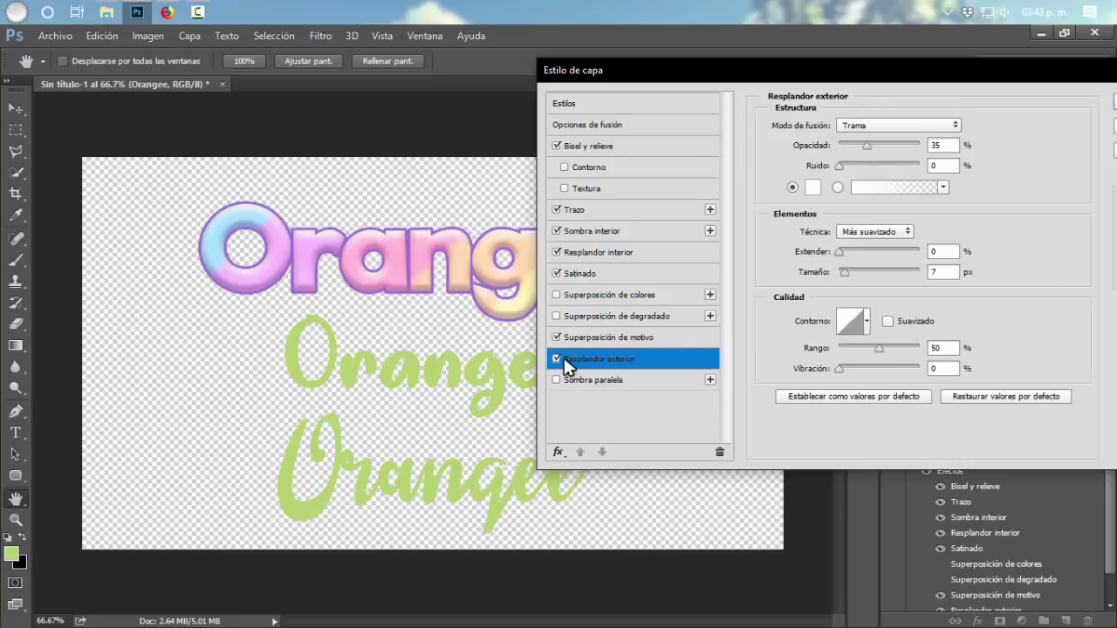
{"action": "left_click", "coordinate": [888, 127]}
{"action": "left_click", "coordinate": [886, 127]}
{"action": "left_click_drag", "start_coordinate": [875, 147], "coordinate": [938, 148]}
{"action": "left_click_drag", "start_coordinate": [857, 272], "coordinate": [854, 270]}
{"action": "left_click_drag", "start_coordinate": [842, 251], "coordinate": [851, 251]}
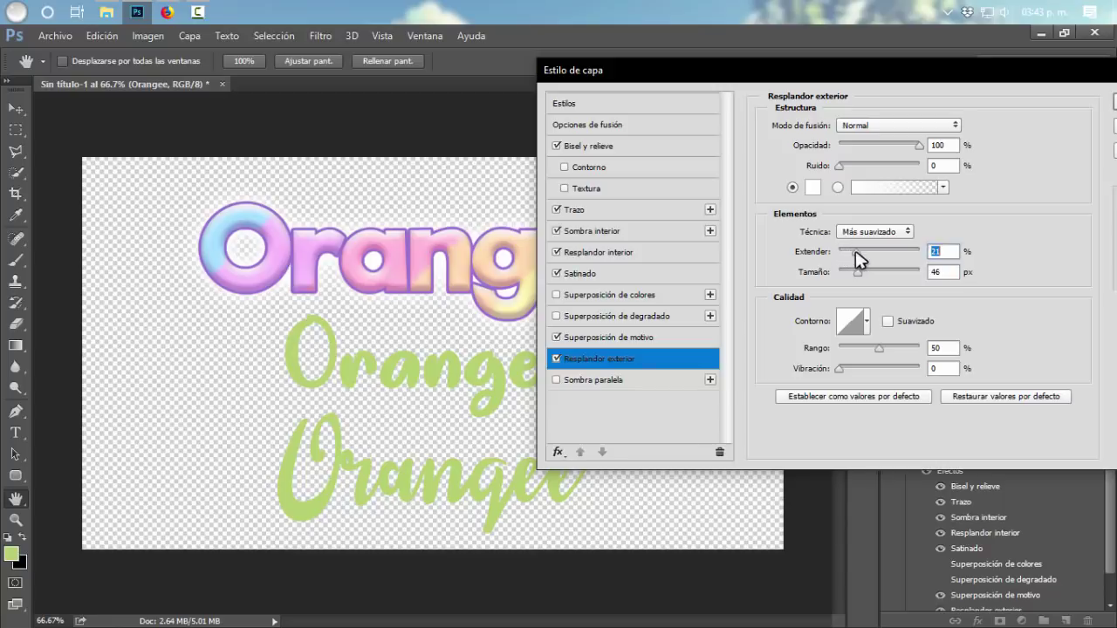
{"action": "left_click_drag", "start_coordinate": [903, 74], "coordinate": [665, 70]}
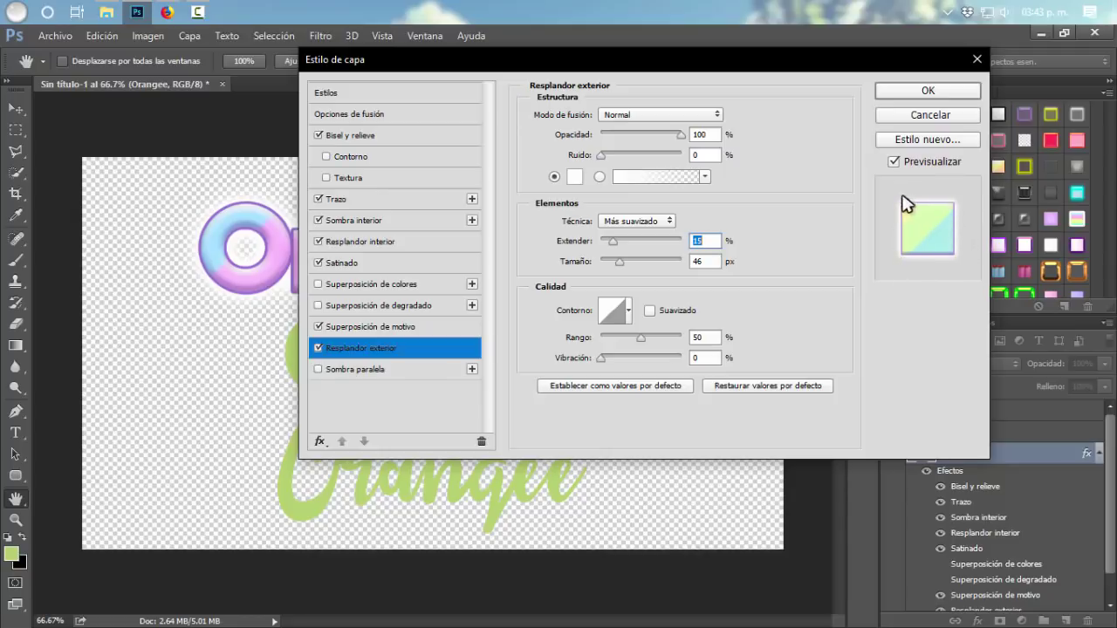
{"action": "left_click_drag", "start_coordinate": [628, 66], "coordinate": [876, 68]}
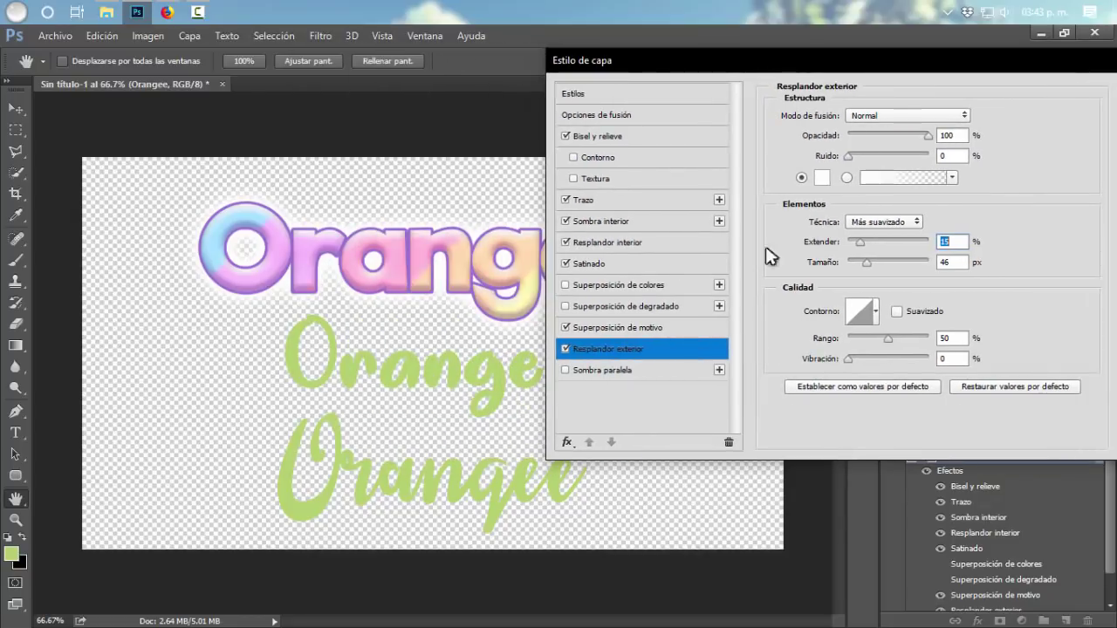
{"action": "left_click", "coordinate": [566, 349]}
Step: Add a Drop Shadow with Normal blend, 100% opacity and 16 px size
{"action": "left_click", "coordinate": [591, 374]}
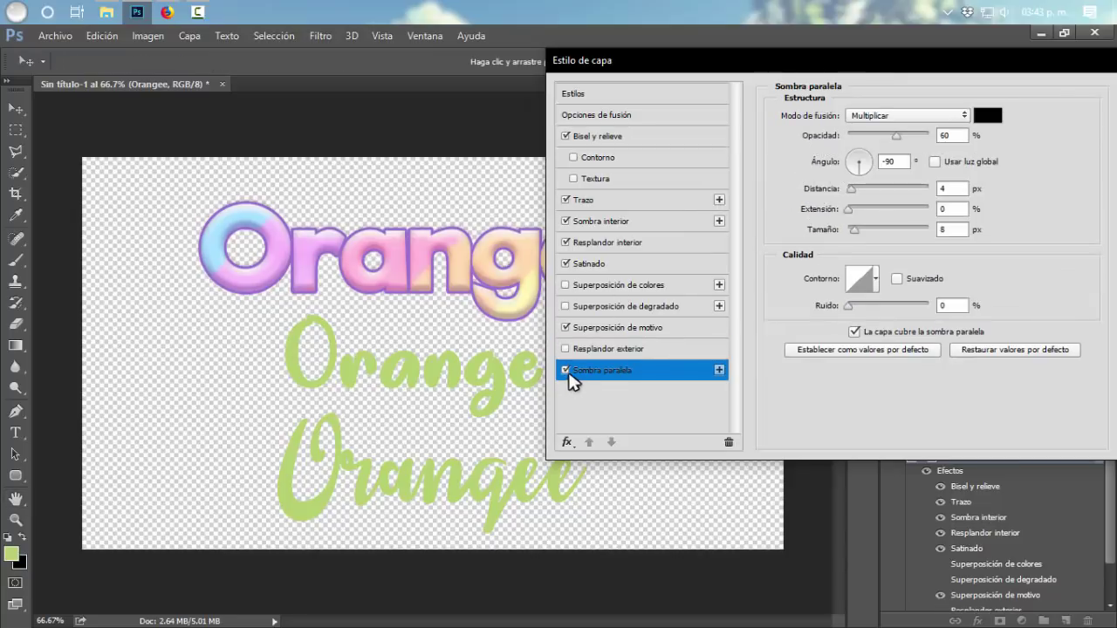
{"action": "left_click", "coordinate": [862, 116]}
{"action": "left_click", "coordinate": [860, 129]}
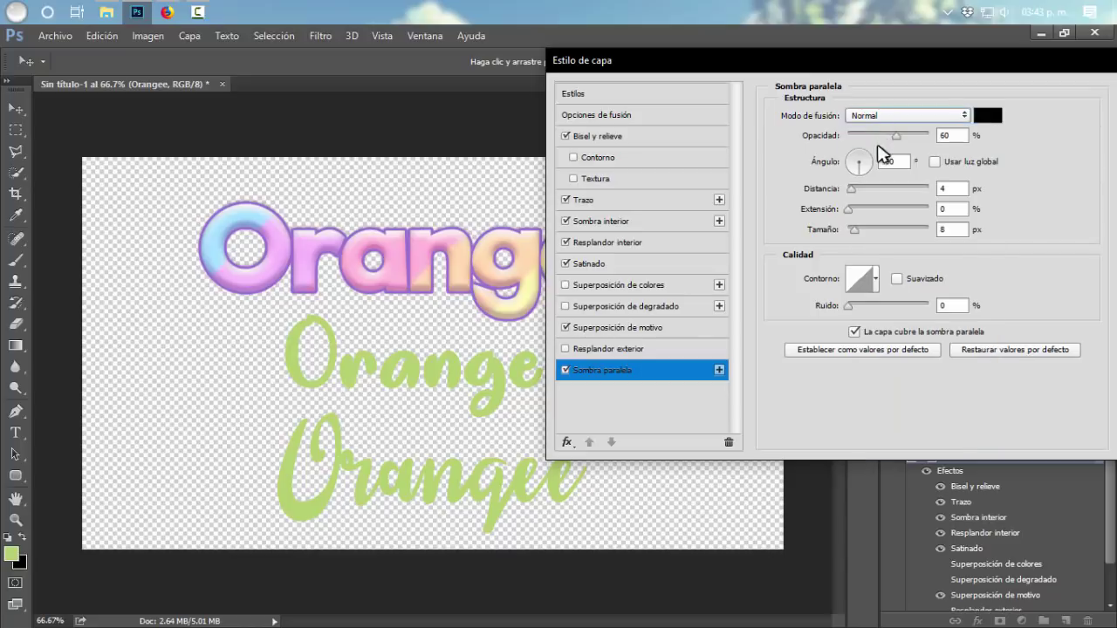
{"action": "double_click", "coordinate": [947, 136]}
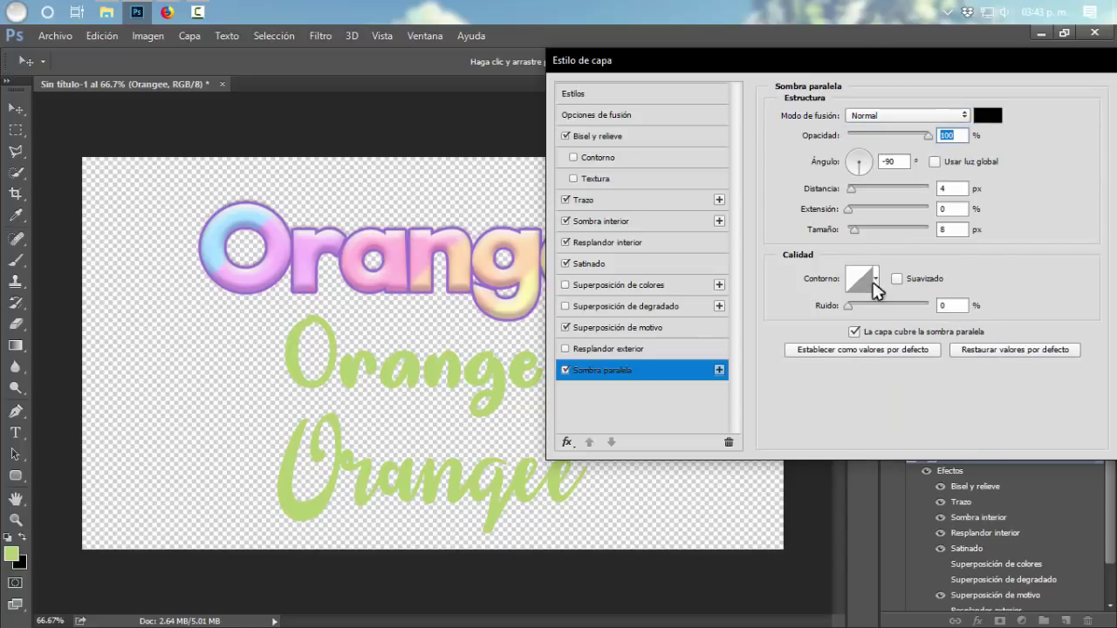
{"action": "left_click_drag", "start_coordinate": [854, 232], "coordinate": [867, 240]}
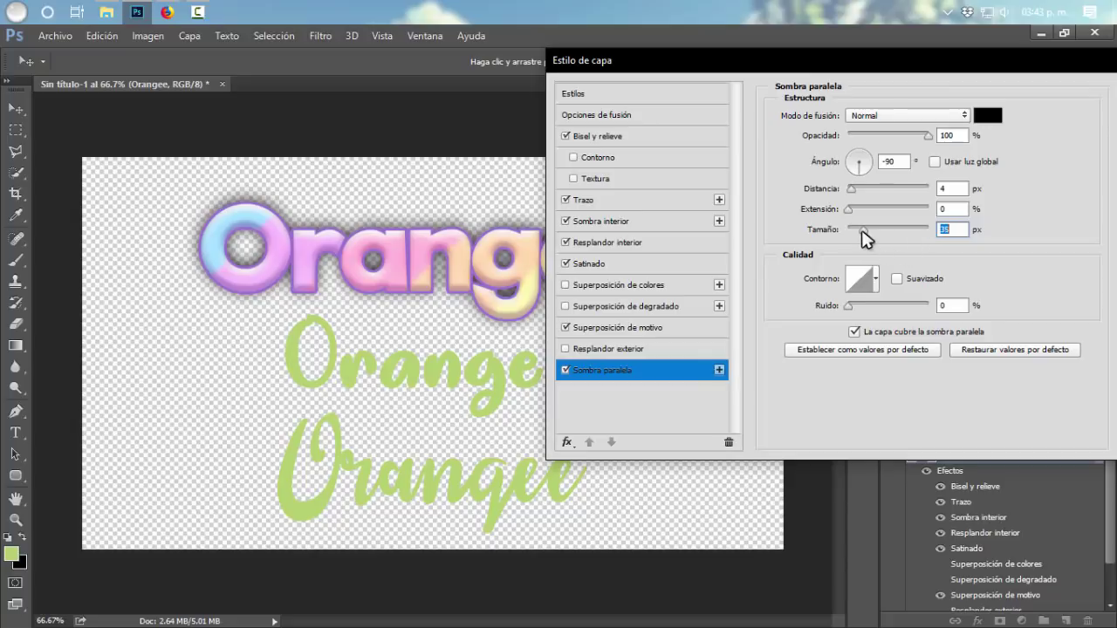
{"action": "left_click_drag", "start_coordinate": [863, 231], "coordinate": [859, 233]}
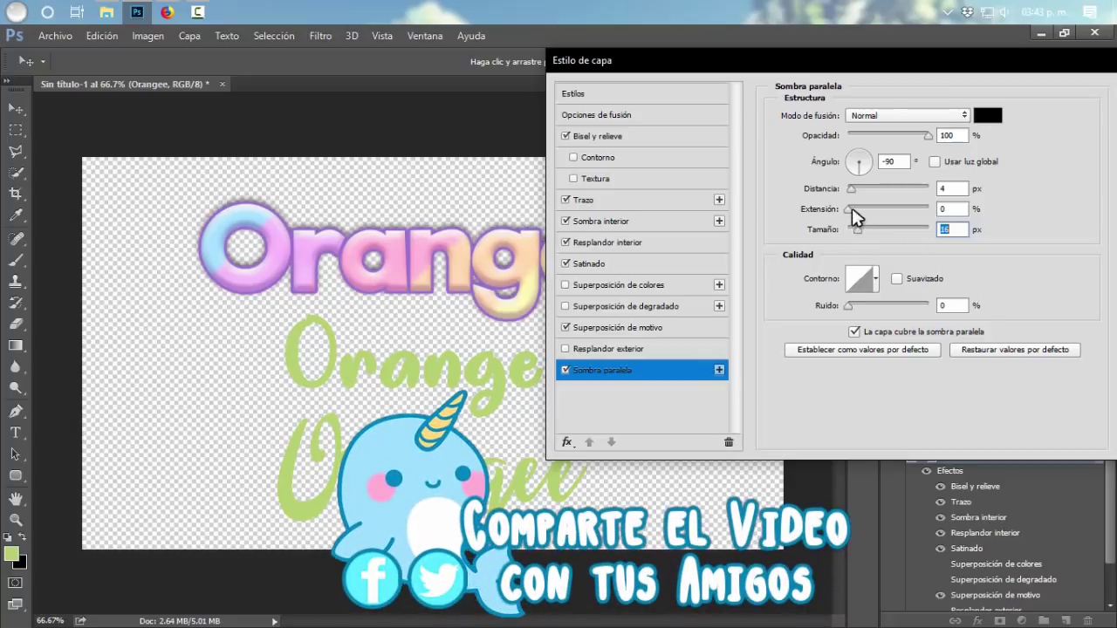
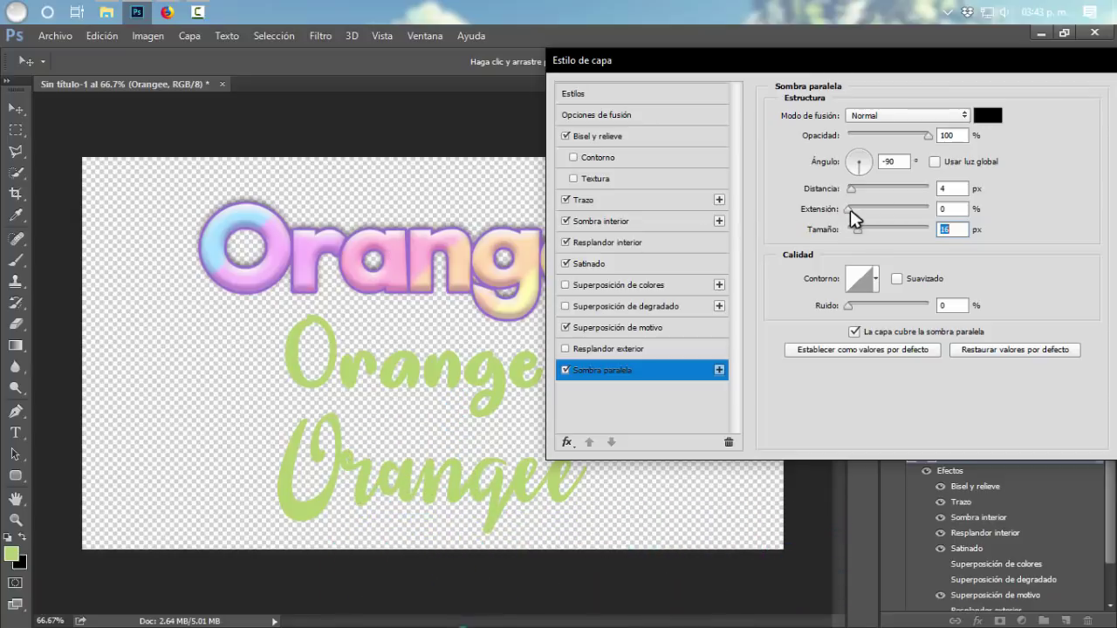
Step: Set the Orangee drop shadow to 74% opacity, 16 px size, with zero distance and spread
{"action": "left_click_drag", "start_coordinate": [851, 209], "coordinate": [937, 211]}
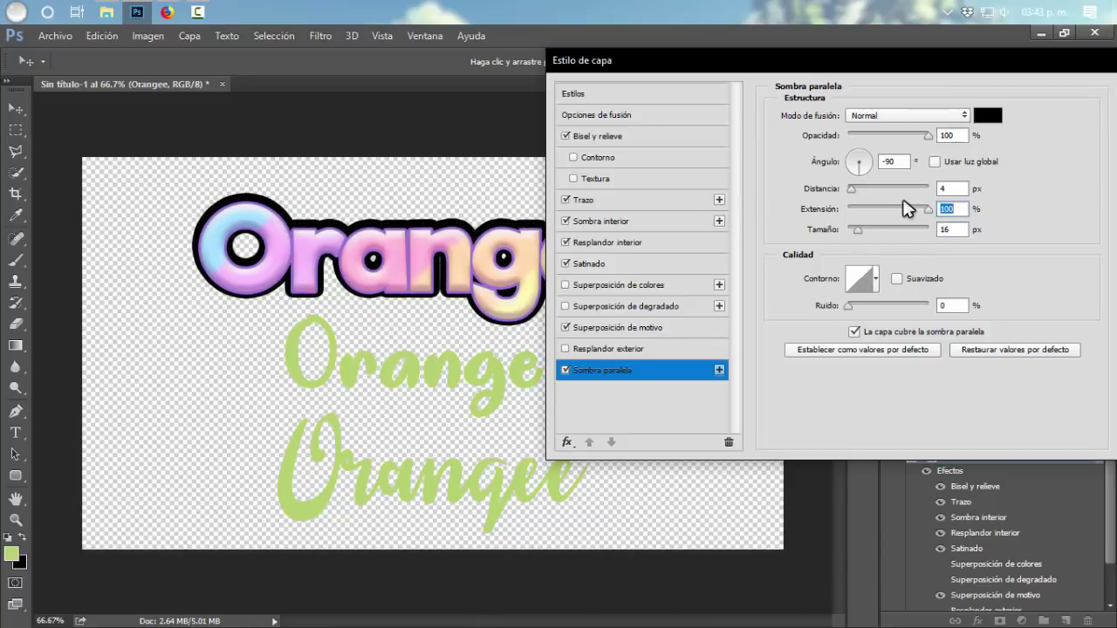
{"action": "left_click_drag", "start_coordinate": [919, 210], "coordinate": [876, 210]}
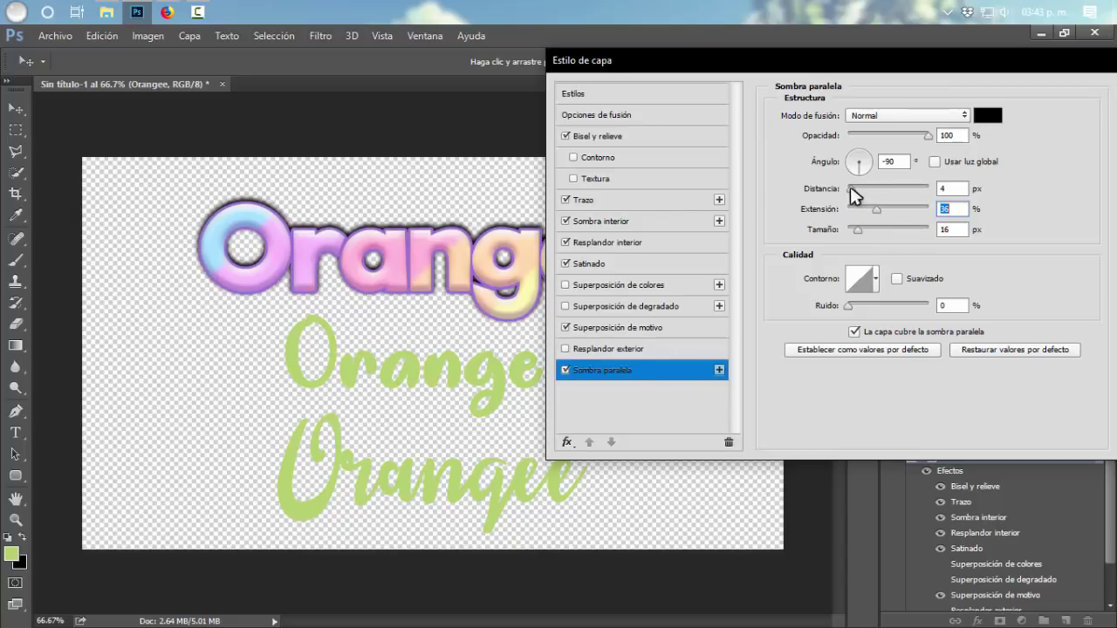
{"action": "mouse_move", "coordinate": [851, 188]}
{"action": "left_mouse_down"}
{"action": "mouse_move", "coordinate": [880, 190]}
{"action": "mouse_move", "coordinate": [826, 190]}
{"action": "left_mouse_up"}
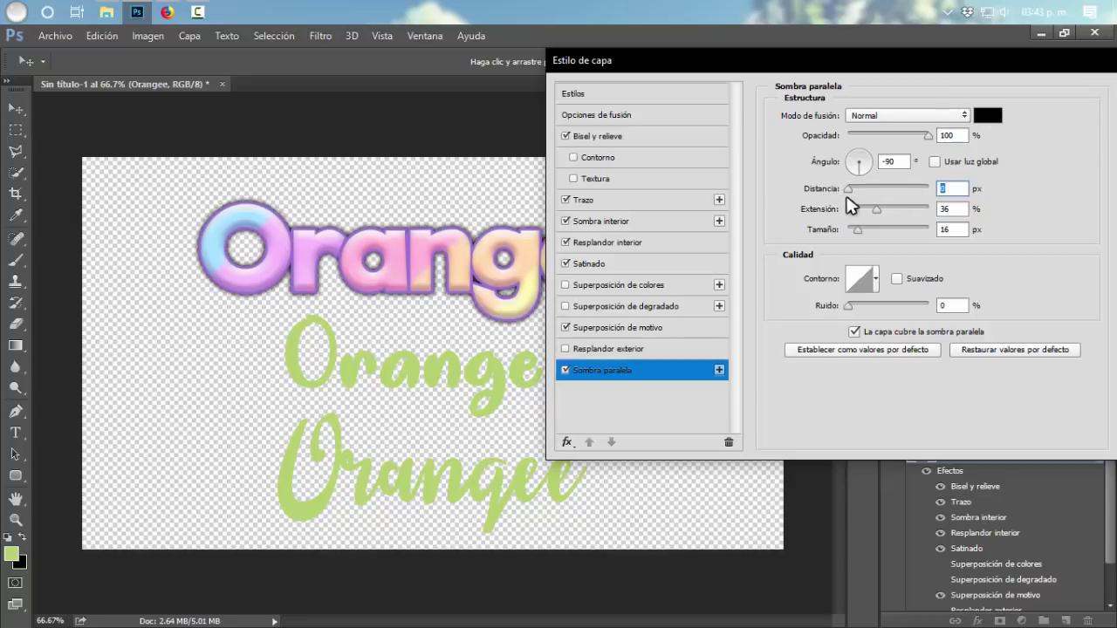
{"action": "mouse_move", "coordinate": [825, 191]}
{"action": "left_mouse_down"}
{"action": "mouse_move", "coordinate": [864, 197]}
{"action": "mouse_move", "coordinate": [851, 208]}
{"action": "mouse_move", "coordinate": [843, 186]}
{"action": "mouse_move", "coordinate": [834, 208]}
{"action": "mouse_move", "coordinate": [857, 229]}
{"action": "left_mouse_up"}
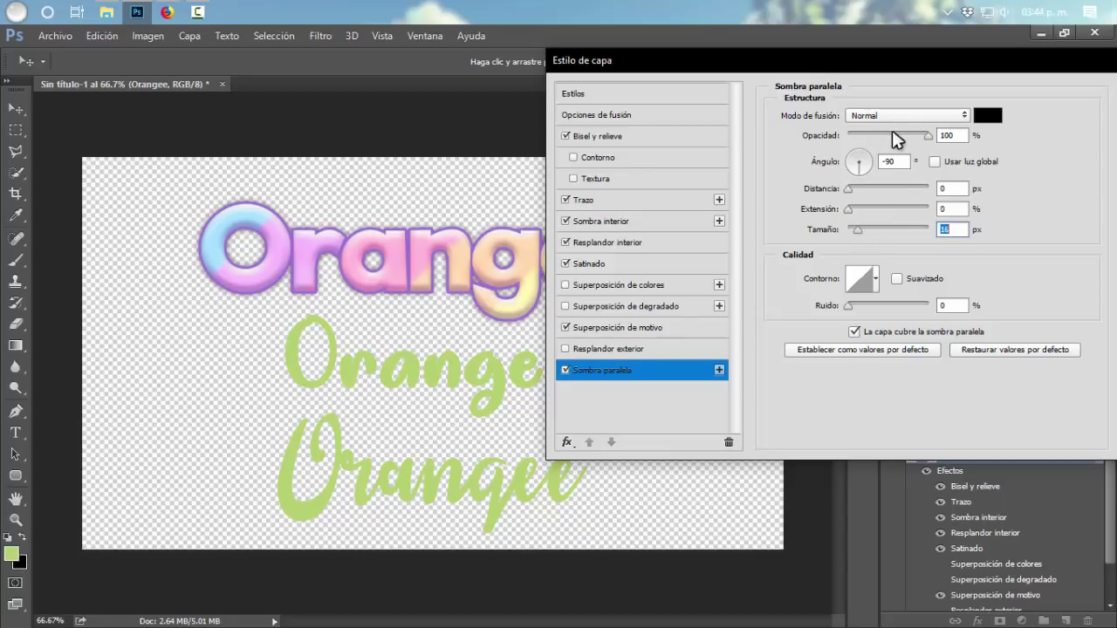
{"action": "left_click_drag", "start_coordinate": [890, 137], "coordinate": [905, 137]}
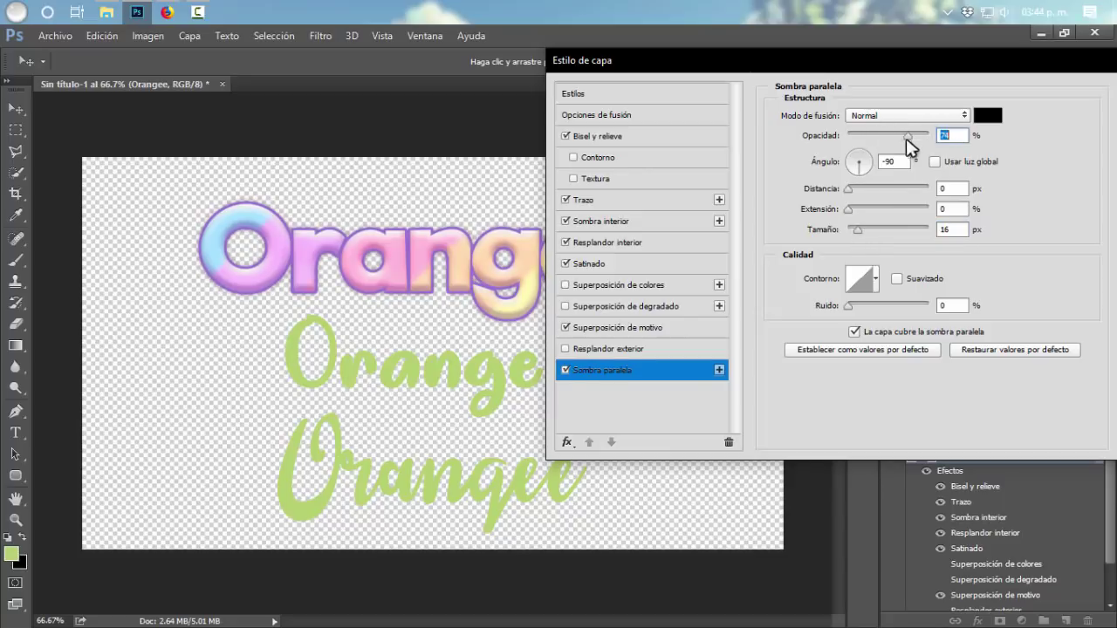
Step: Compare the text with the drop shadow on and off, then enable Outer Glow
{"action": "left_click", "coordinate": [565, 371]}
{"action": "left_click", "coordinate": [565, 371]}
{"action": "left_click", "coordinate": [566, 372]}
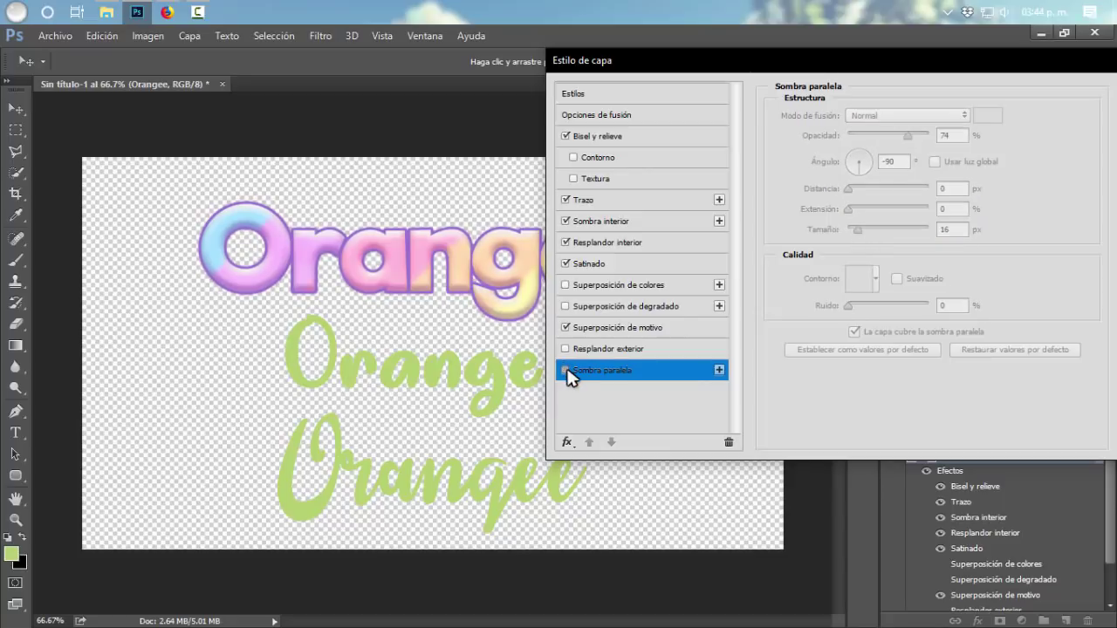
{"action": "left_click", "coordinate": [565, 370]}
{"action": "left_click", "coordinate": [586, 350]}
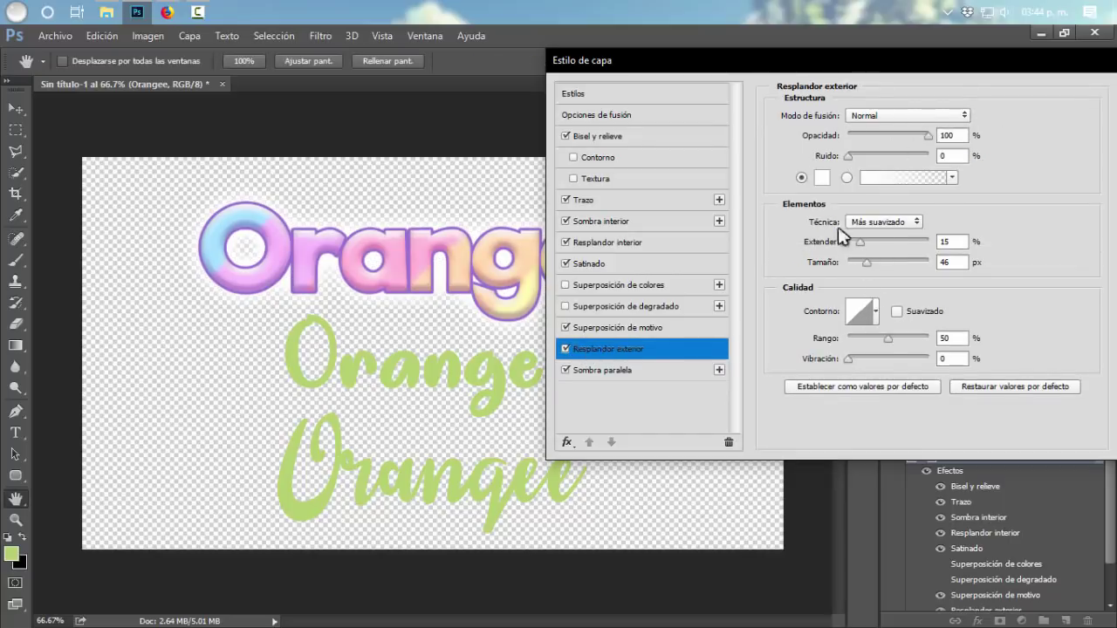
Step: Shrink the outer glow to 24 px and enlarge the drop shadow to 27 px
{"action": "left_click_drag", "start_coordinate": [867, 269], "coordinate": [861, 270]}
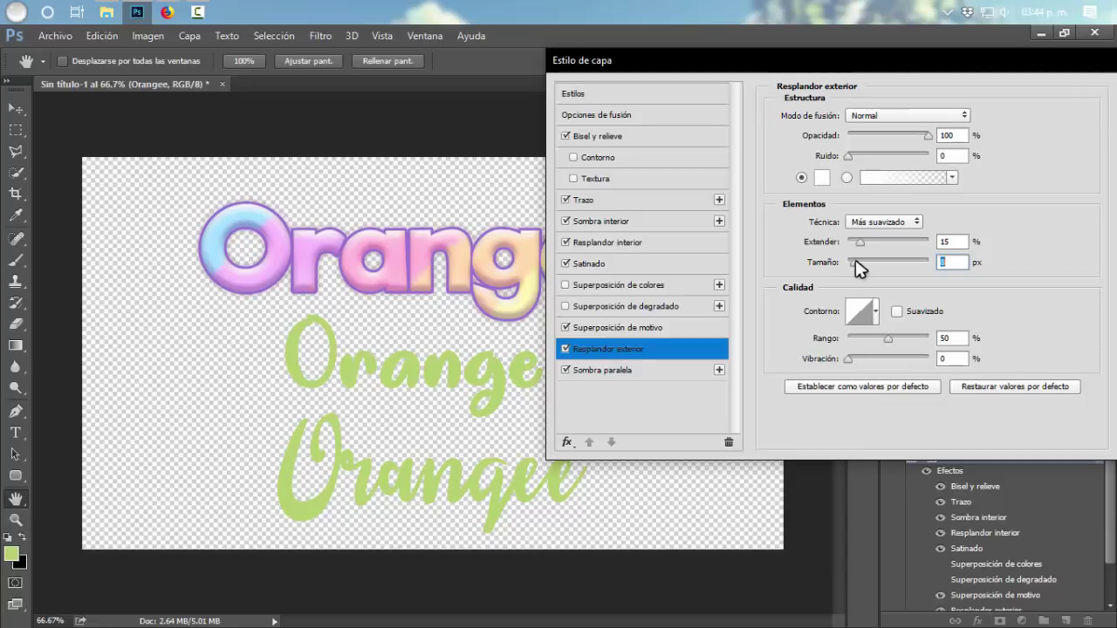
{"action": "left_click_drag", "start_coordinate": [823, 65], "coordinate": [713, 64]}
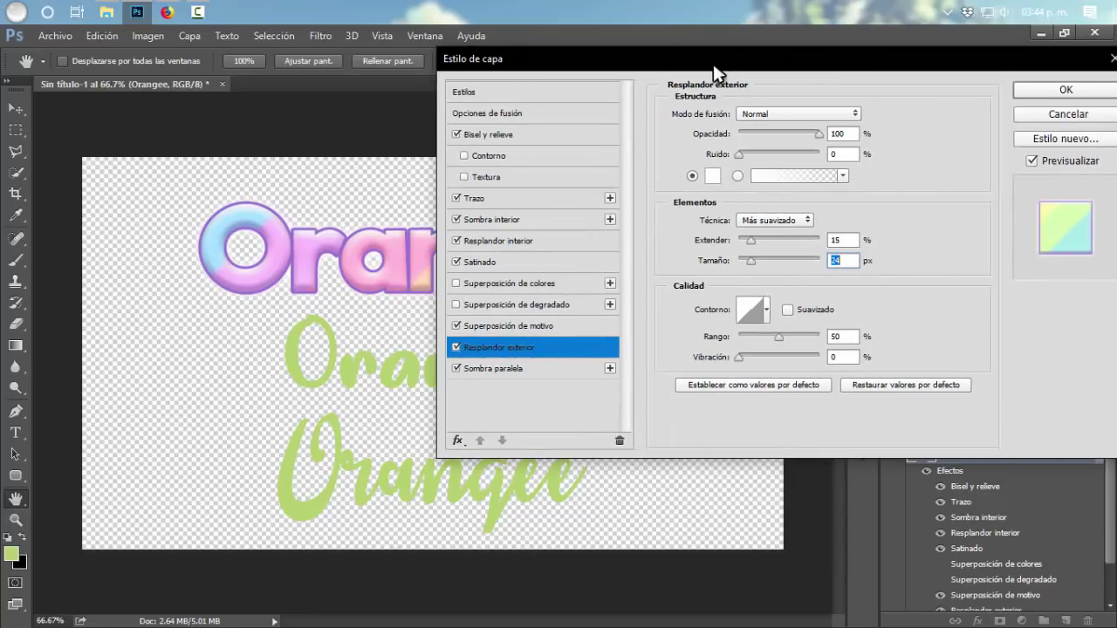
{"action": "left_click", "coordinate": [456, 347]}
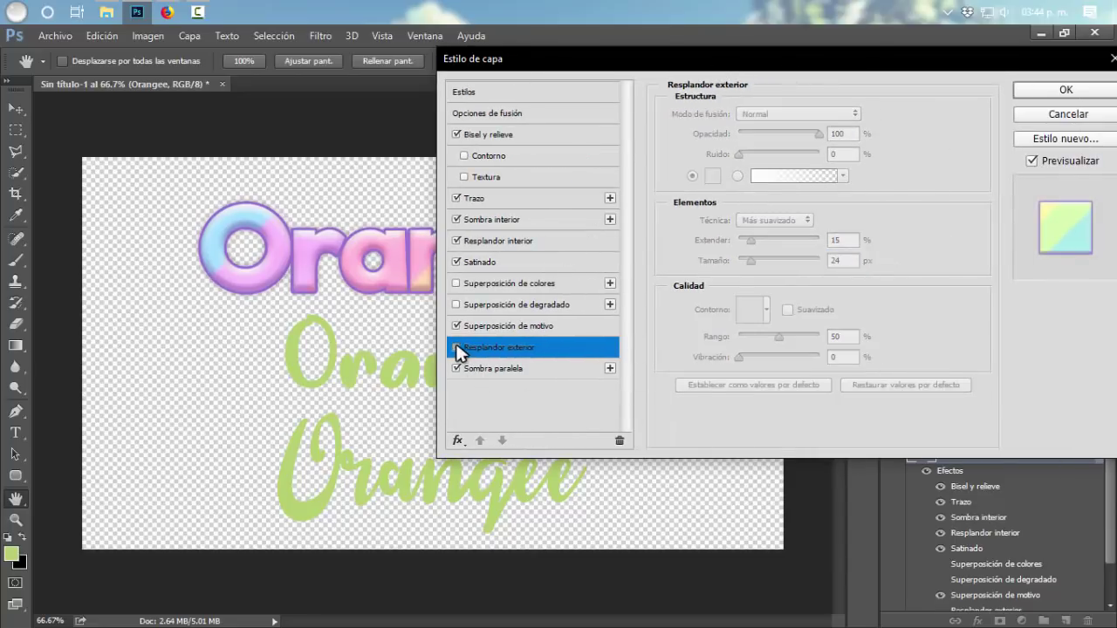
{"action": "left_click", "coordinate": [455, 347]}
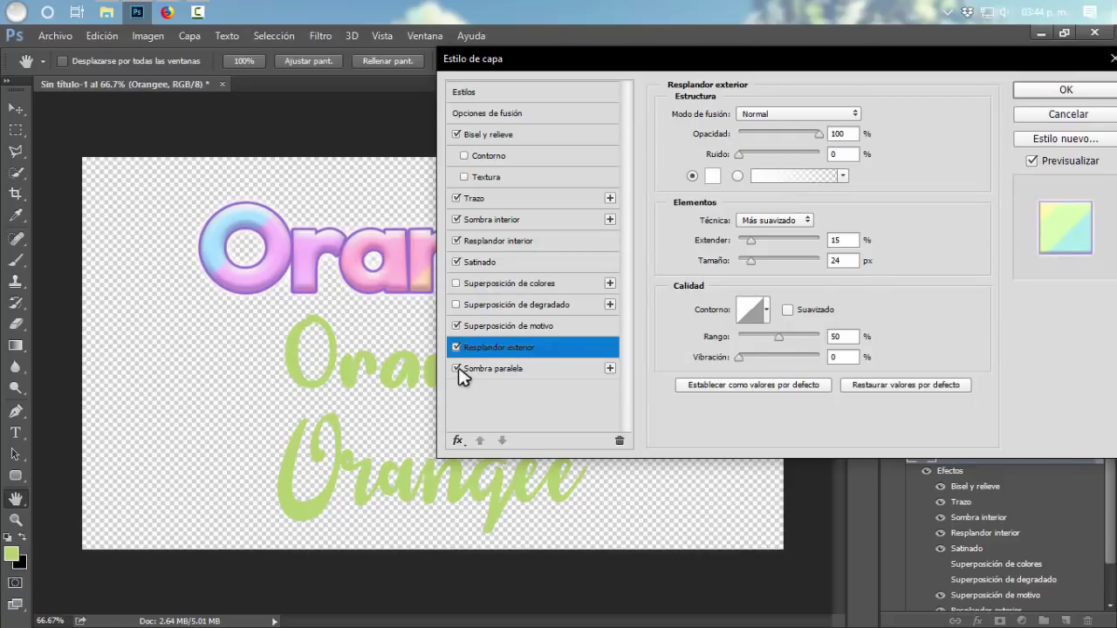
{"action": "left_click", "coordinate": [486, 370]}
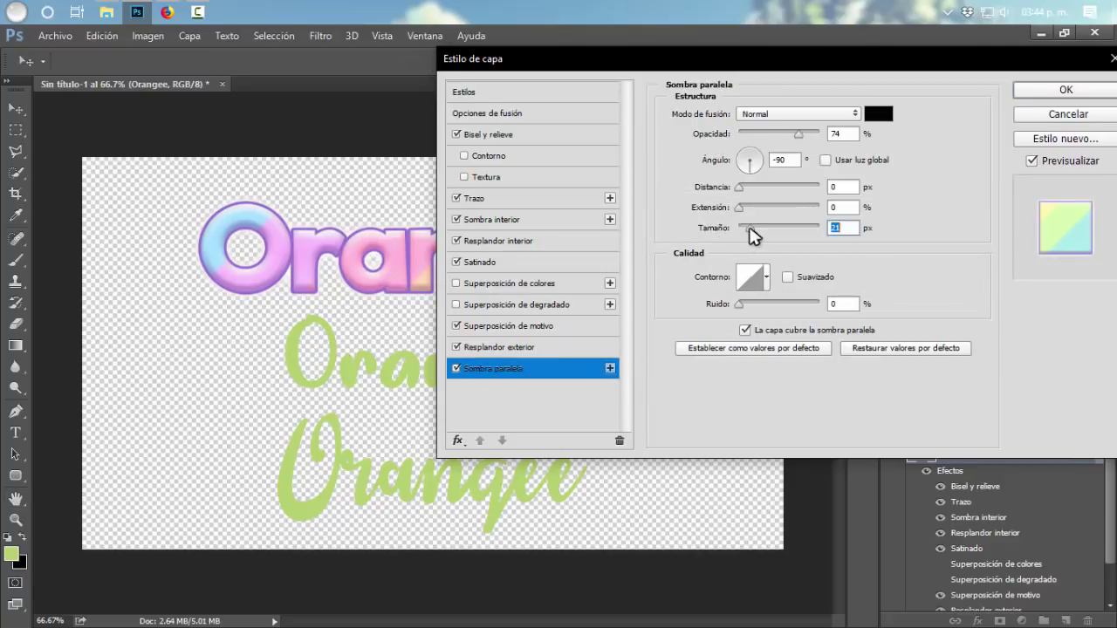
{"action": "mouse_move", "coordinate": [748, 228]}
{"action": "left_mouse_down"}
{"action": "mouse_move", "coordinate": [756, 207]}
{"action": "mouse_move", "coordinate": [751, 228]}
{"action": "left_mouse_up"}
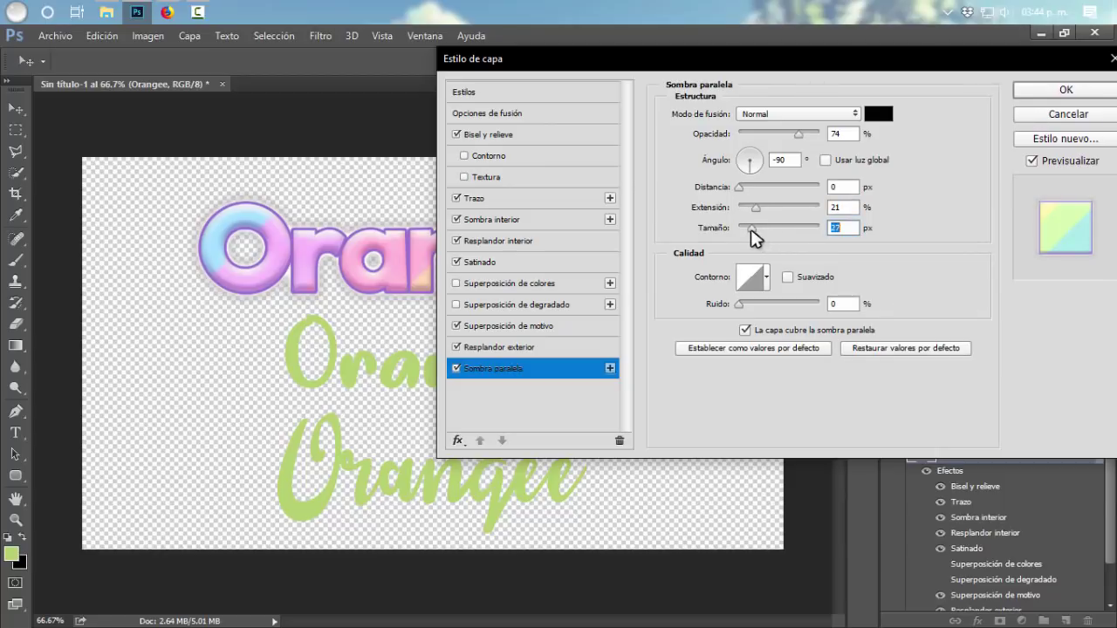
{"action": "left_click", "coordinate": [456, 347]}
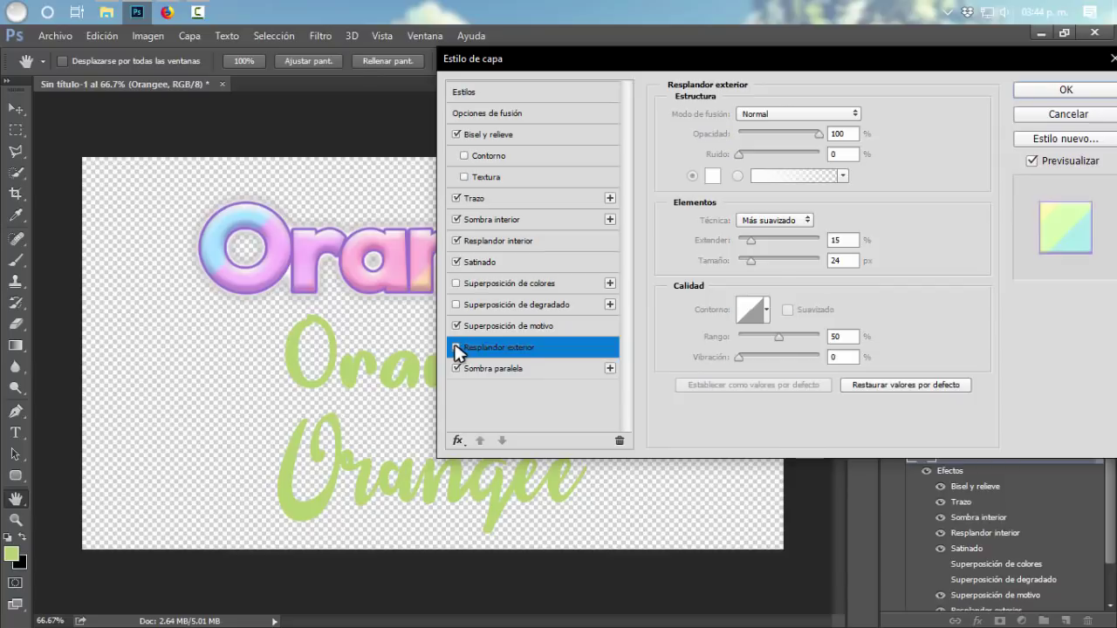
{"action": "left_click", "coordinate": [456, 347]}
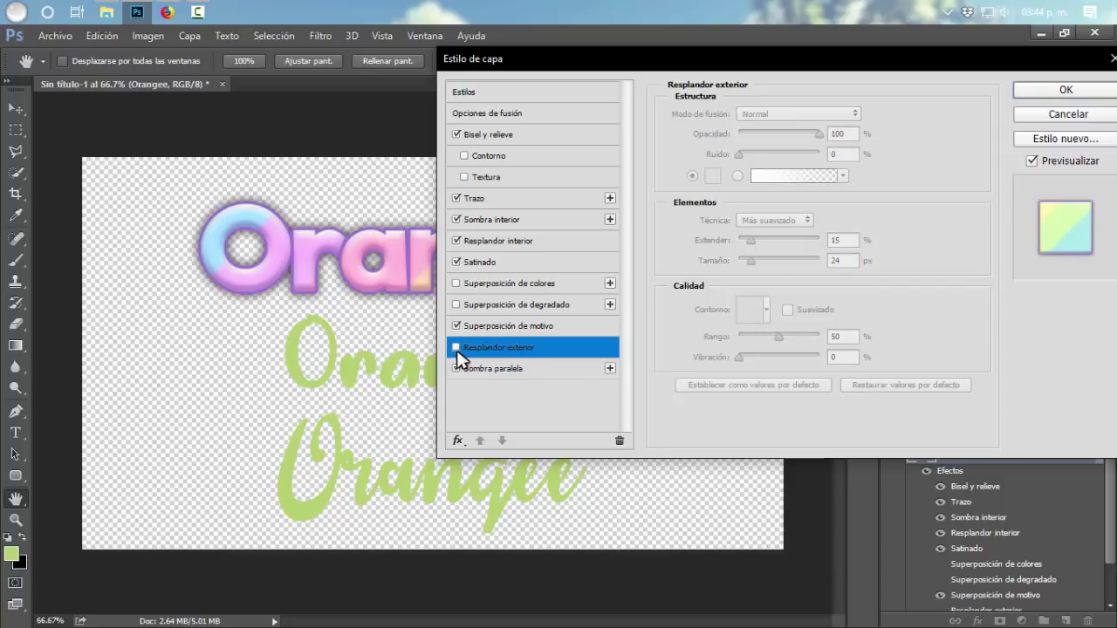
{"action": "left_click", "coordinate": [456, 348]}
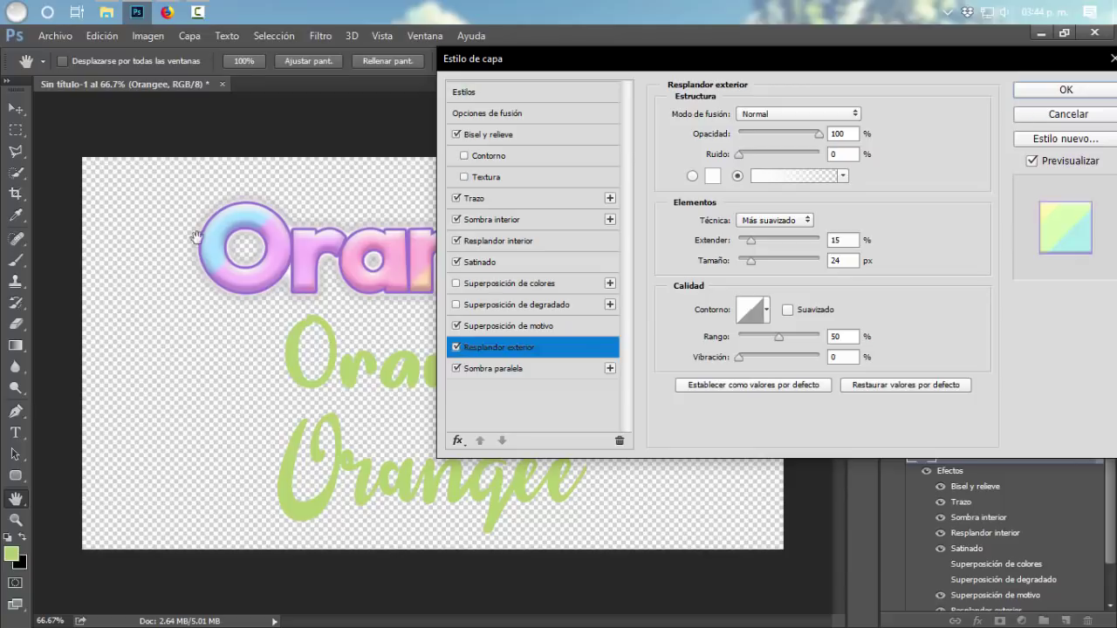
Step: Reduce the drop shadow spread to 17%, comparing it on and off
{"action": "left_click", "coordinate": [468, 369]}
{"action": "left_click", "coordinate": [456, 369]}
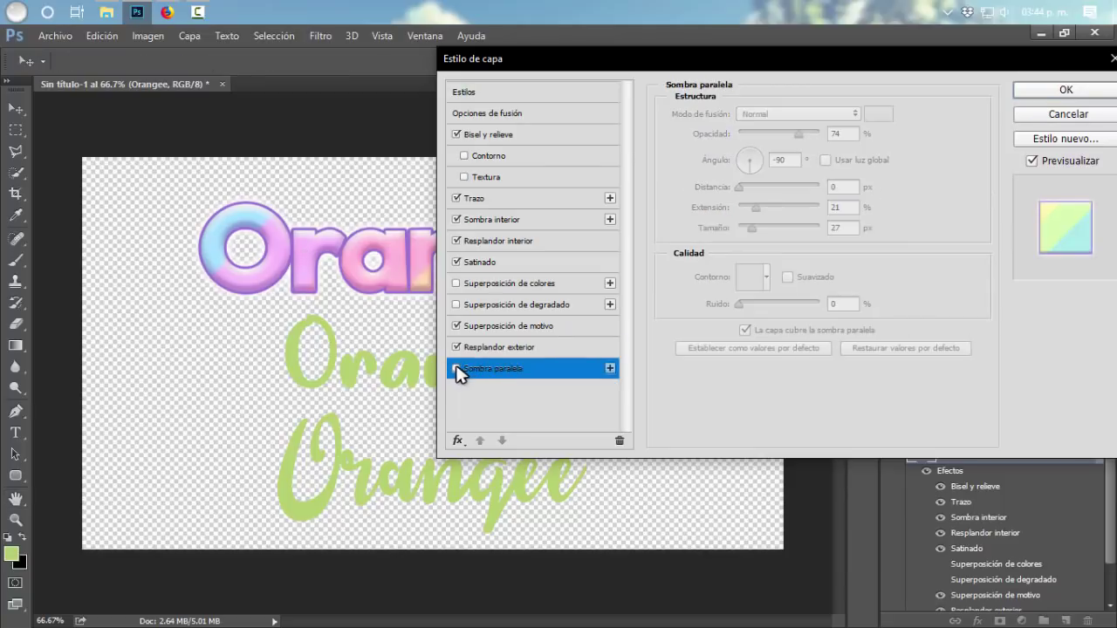
{"action": "left_click", "coordinate": [457, 369]}
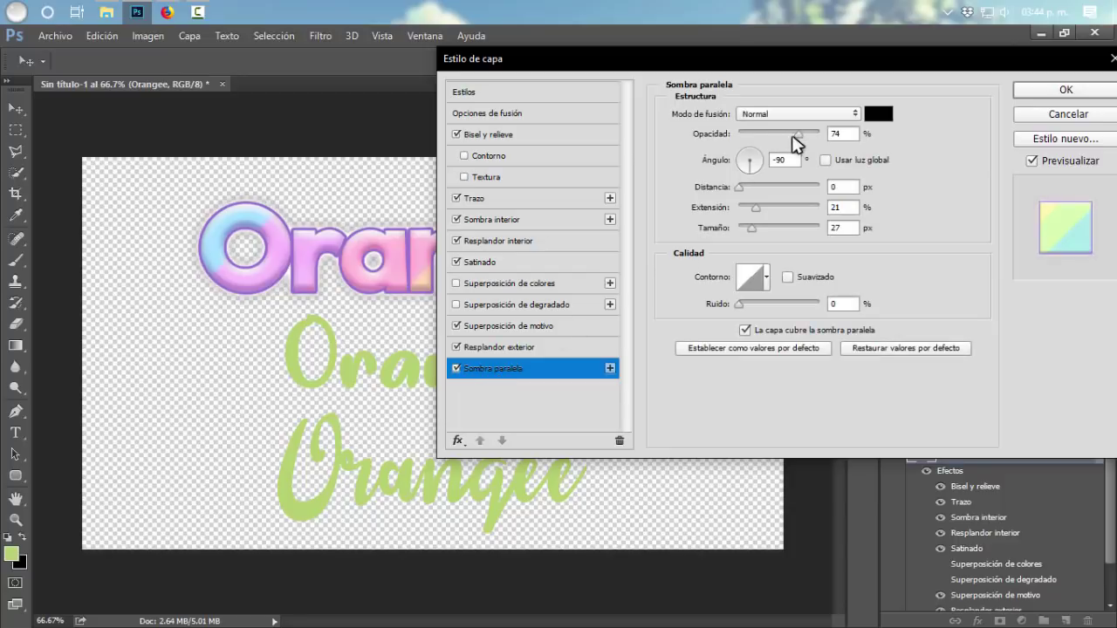
{"action": "left_click_drag", "start_coordinate": [755, 209], "coordinate": [752, 208]}
{"action": "mouse_move", "coordinate": [593, 60]}
{"action": "left_mouse_down"}
{"action": "mouse_move", "coordinate": [825, 147]}
{"action": "mouse_move", "coordinate": [585, 59]}
{"action": "left_mouse_up"}
{"action": "left_click_drag", "start_coordinate": [779, 76], "coordinate": [536, 105]}
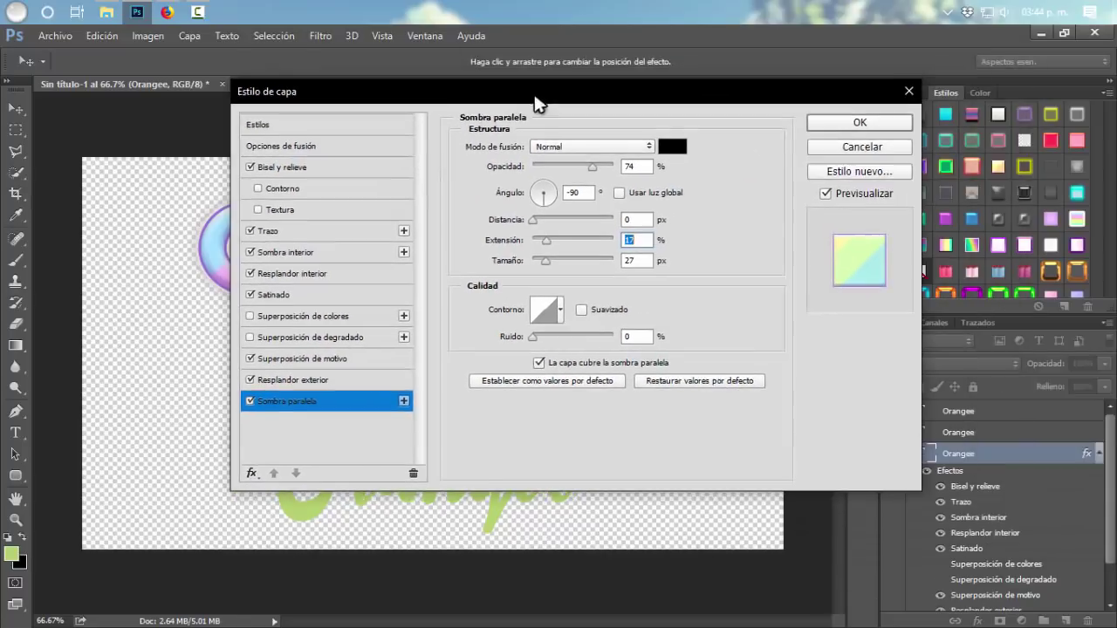
Step: Apply the layer effects and append 'Patt' to the heading, committing 'OrangeePatt'
{"action": "left_click", "coordinate": [855, 120]}
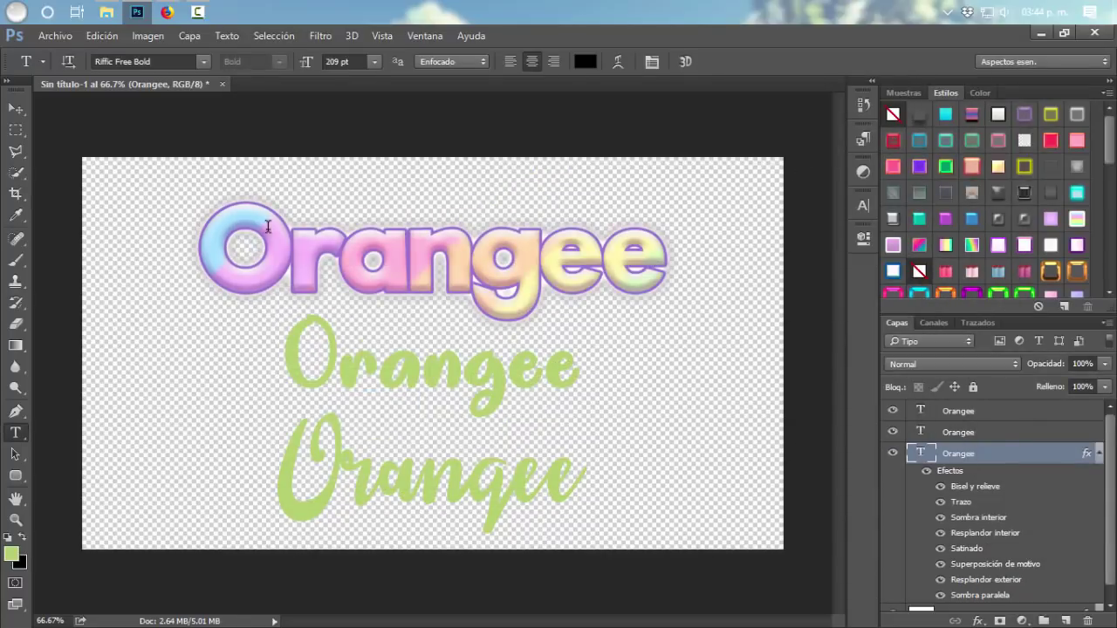
{"action": "left_click", "coordinate": [367, 259]}
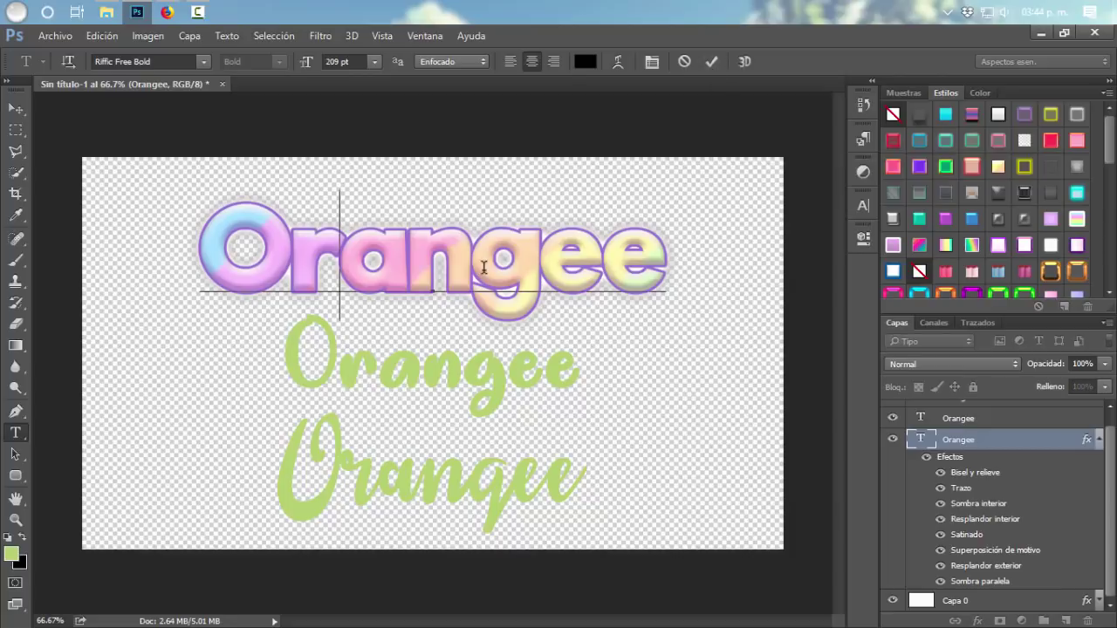
{"action": "left_click", "coordinate": [482, 266]}
{"action": "type", "text": "´Patt"}
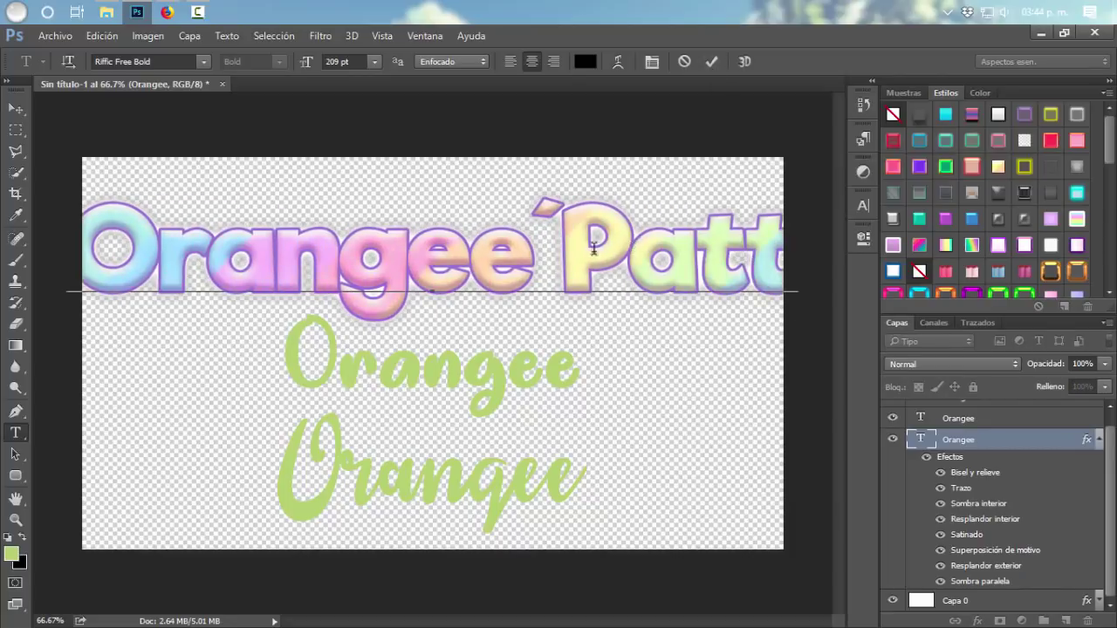
{"action": "key", "text": "BackSpace"}
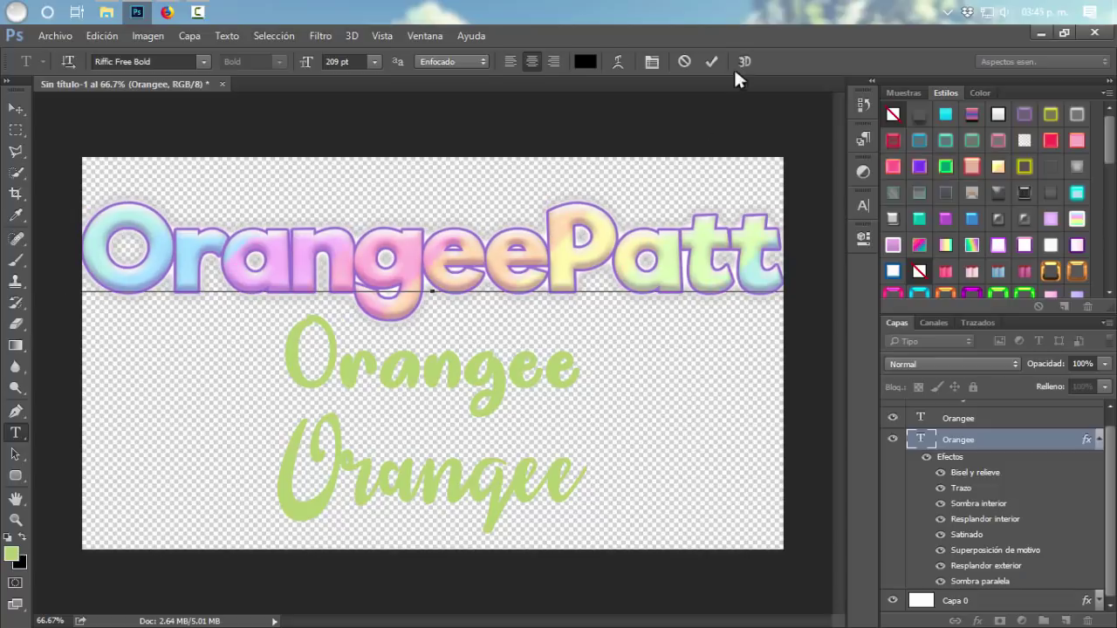
{"action": "left_click", "coordinate": [709, 59]}
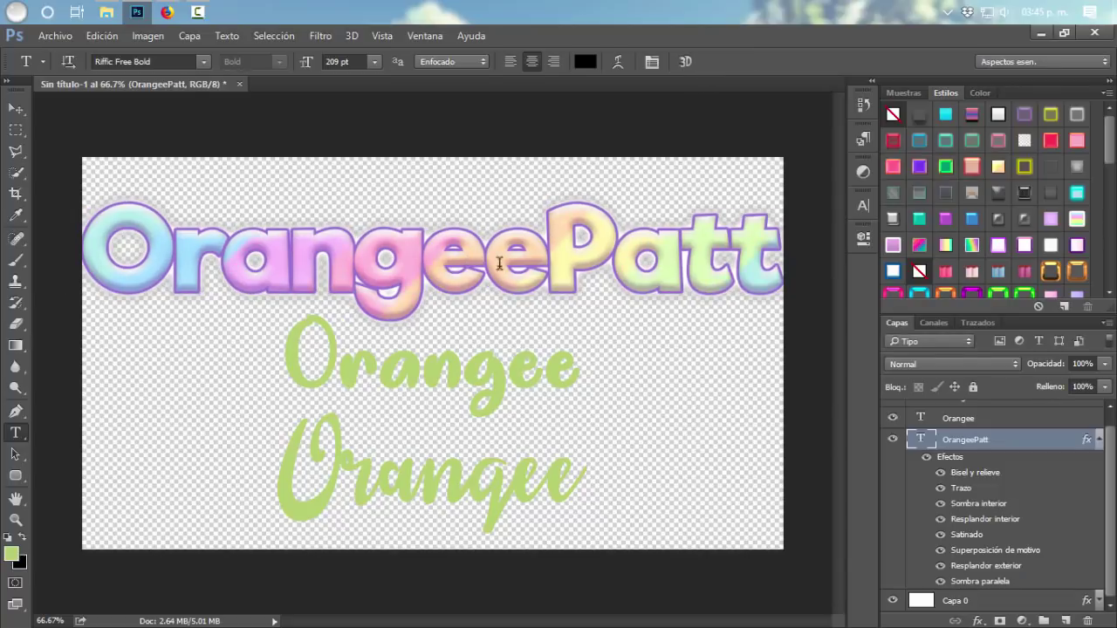
Step: Delete the 'Patt' letters so the heading reads 'Orangee', checking its font name and size
{"action": "left_click_drag", "start_coordinate": [549, 251], "coordinate": [772, 253]}
{"action": "key", "text": "BackSpace"}
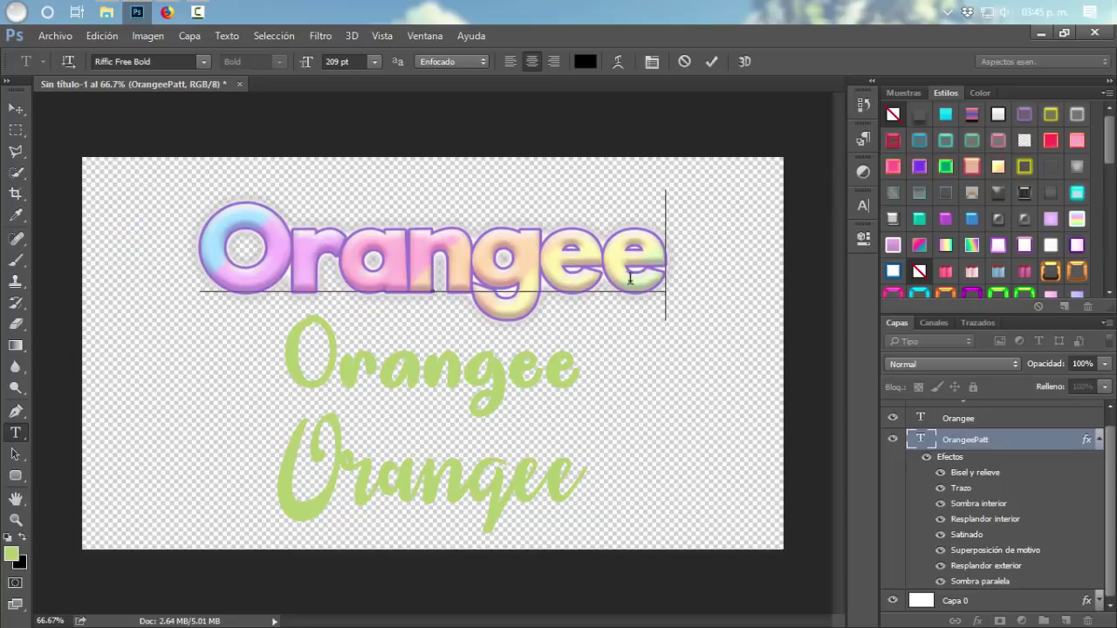
{"action": "double_click", "coordinate": [568, 260]}
{"action": "left_click", "coordinate": [166, 63]}
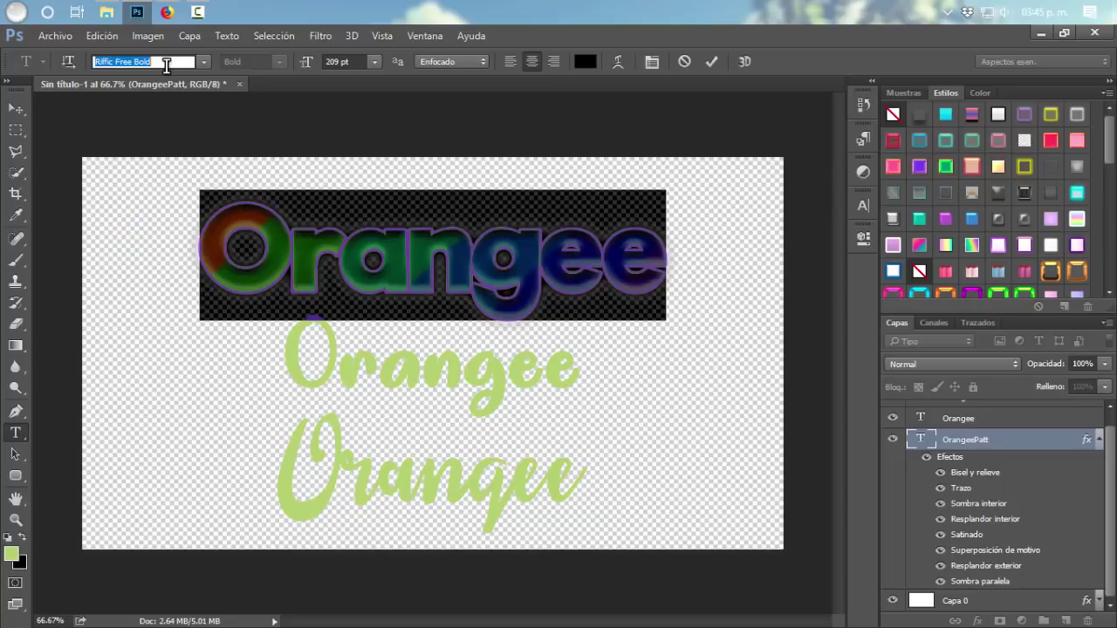
{"action": "key", "text": "Return"}
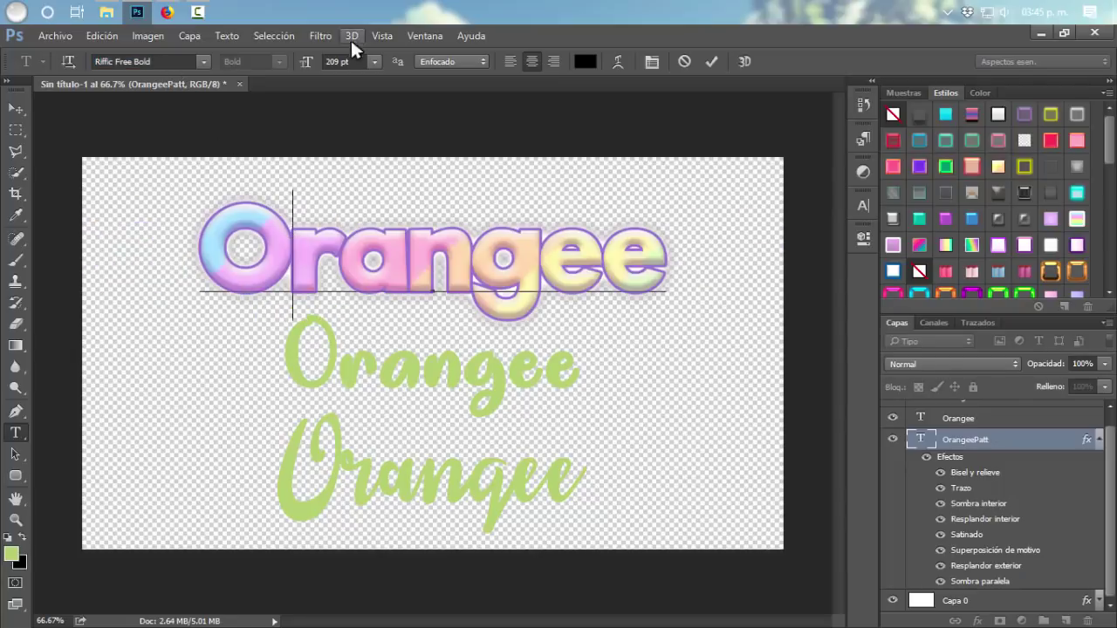
{"action": "left_click", "coordinate": [355, 62]}
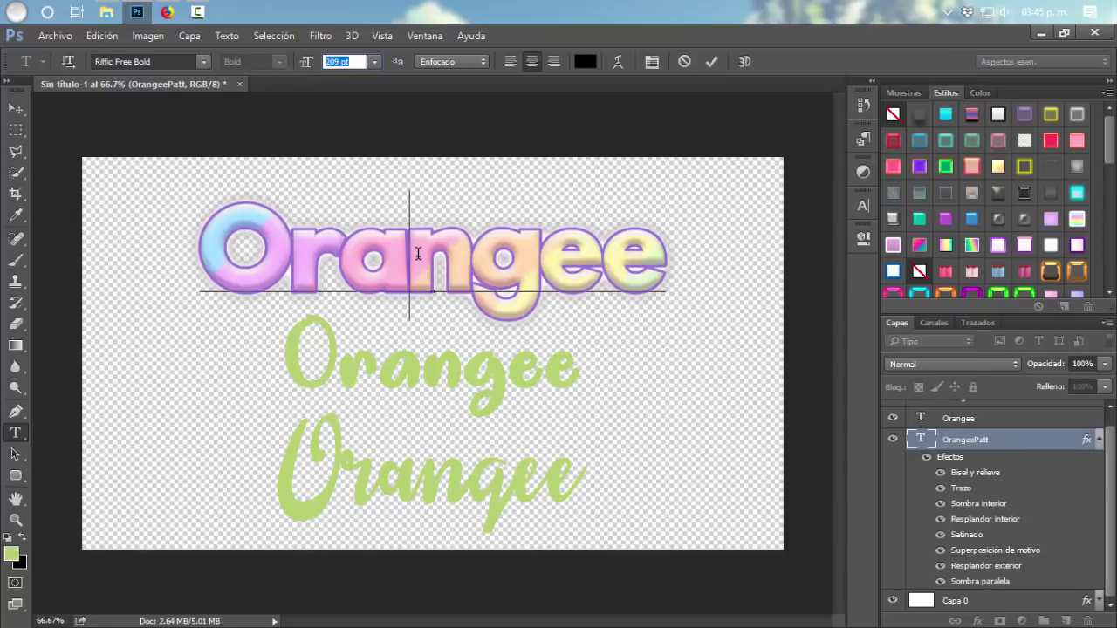
{"action": "left_click", "coordinate": [711, 61]}
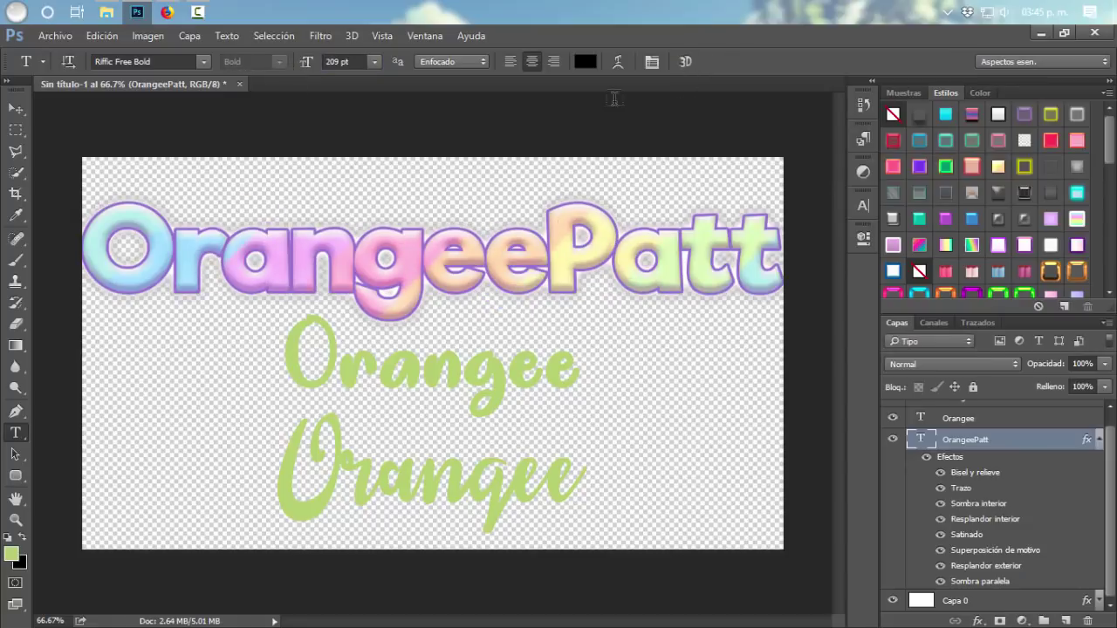
{"action": "left_click_drag", "start_coordinate": [561, 233], "coordinate": [766, 241]}
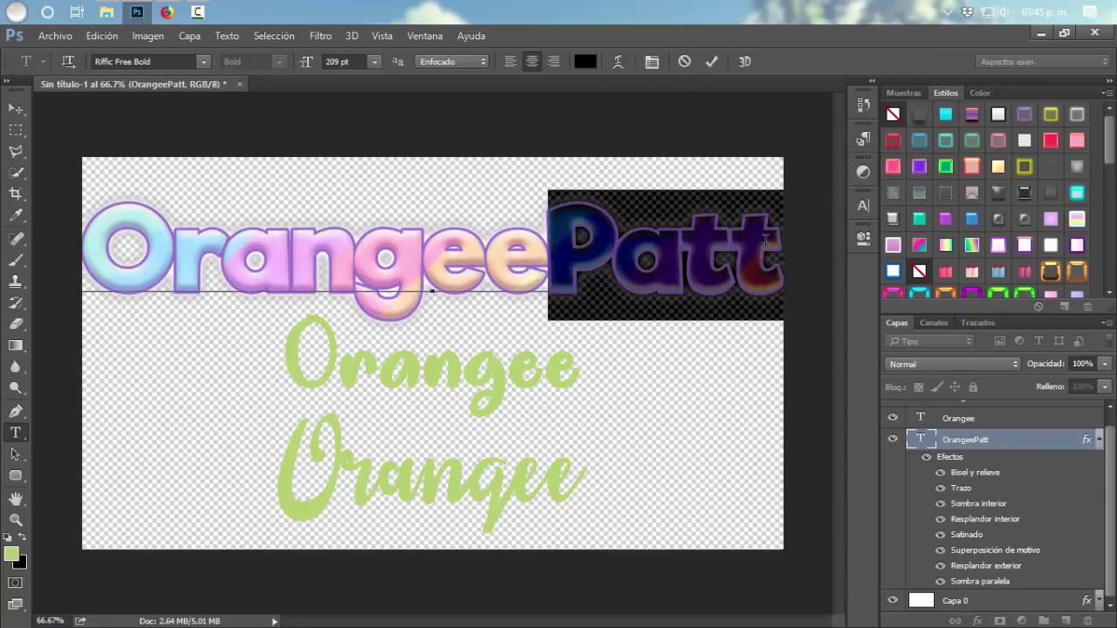
{"action": "key", "text": "BackSpace"}
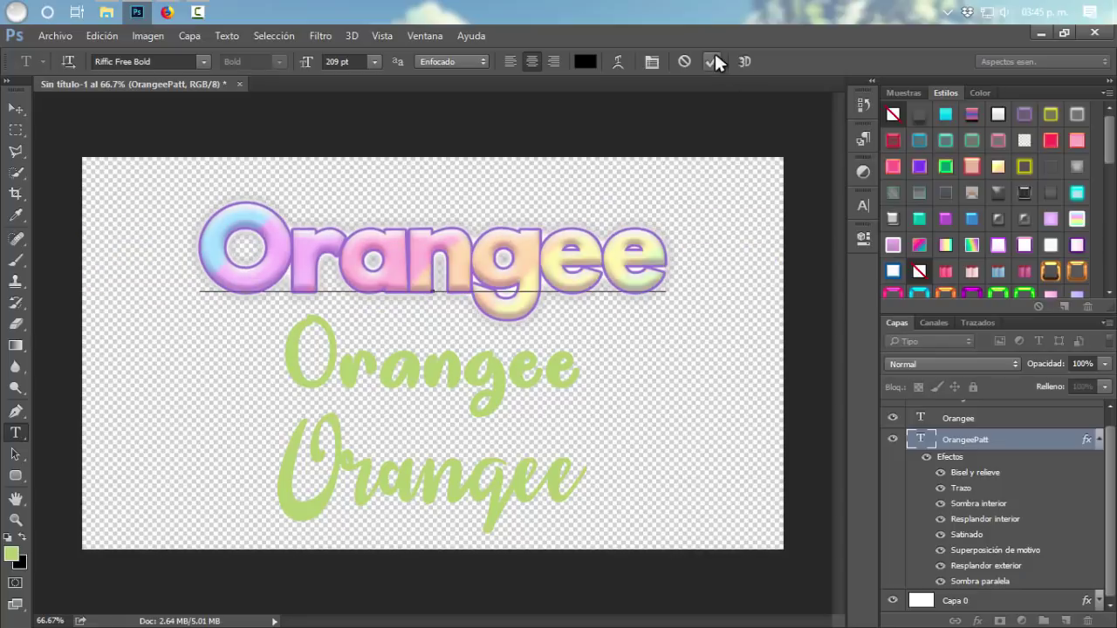
{"action": "left_click", "coordinate": [711, 61]}
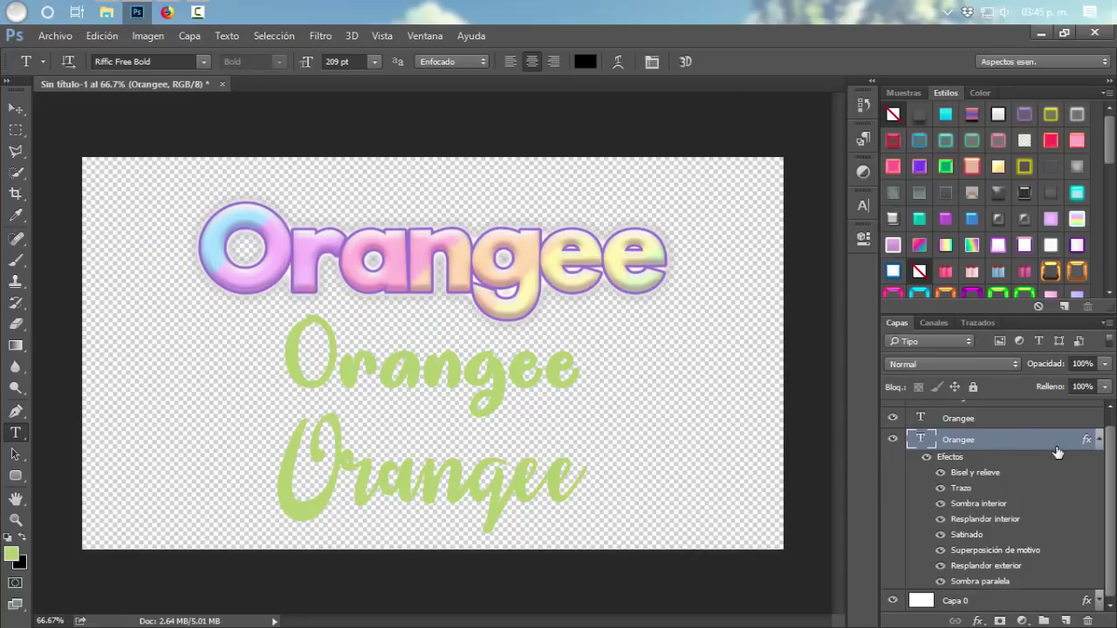
Step: Duplicate the Orangee heading, scale the copy to about 28%, and place it above the heading's left side
{"action": "key", "text": "ctrl+j"}
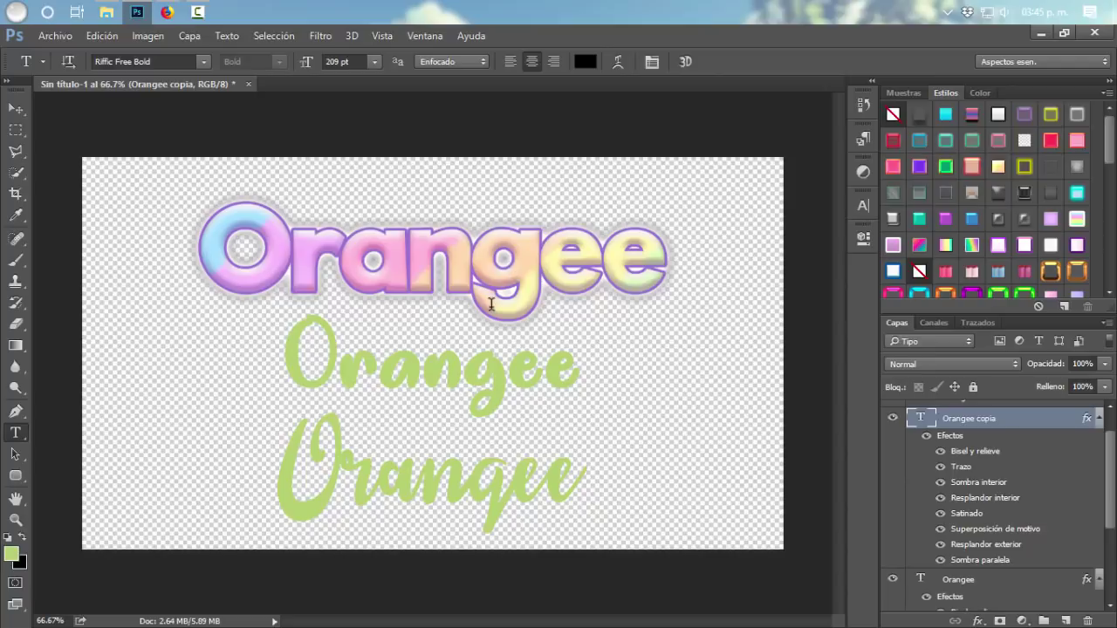
{"action": "key", "text": "ctrl+t"}
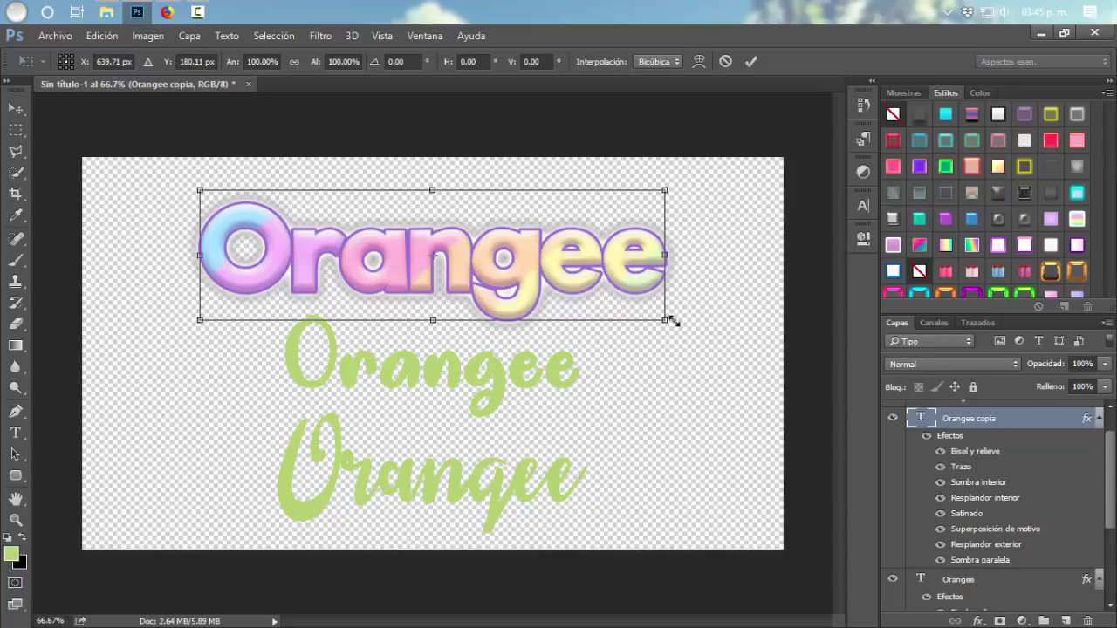
{"action": "mouse_move", "coordinate": [666, 320]}
{"action": "left_mouse_down"}
{"action": "mouse_move", "coordinate": [499, 274]}
{"action": "mouse_move", "coordinate": [643, 209]}
{"action": "left_mouse_up"}
{"action": "key", "text": "Return"}
{"action": "key", "text": "t"}
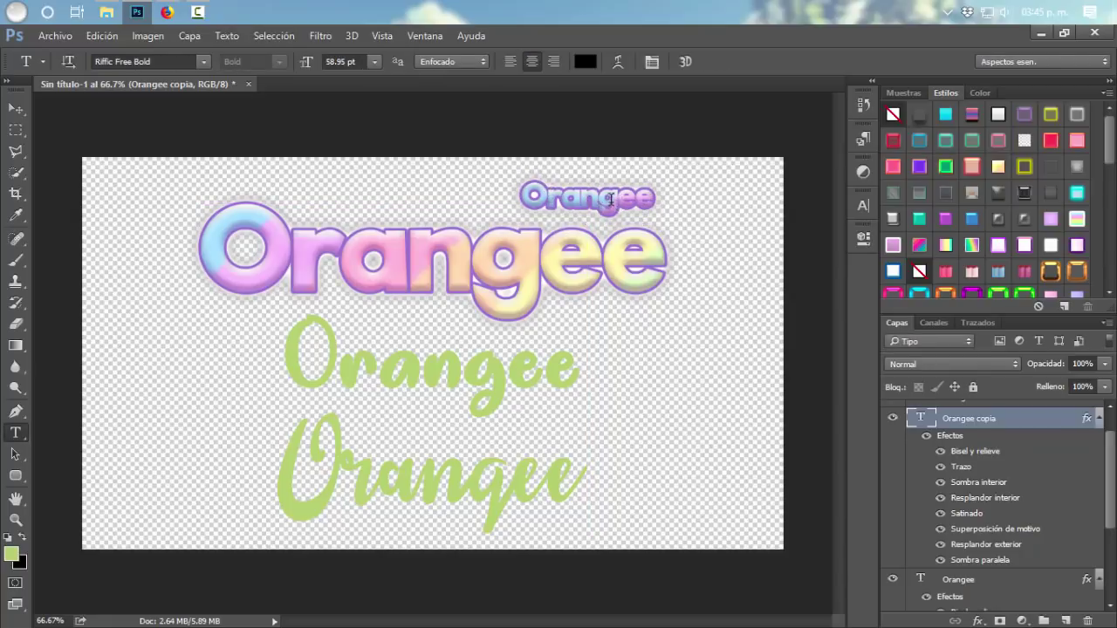
{"action": "key", "text": "v"}
{"action": "left_click_drag", "start_coordinate": [601, 196], "coordinate": [361, 202]}
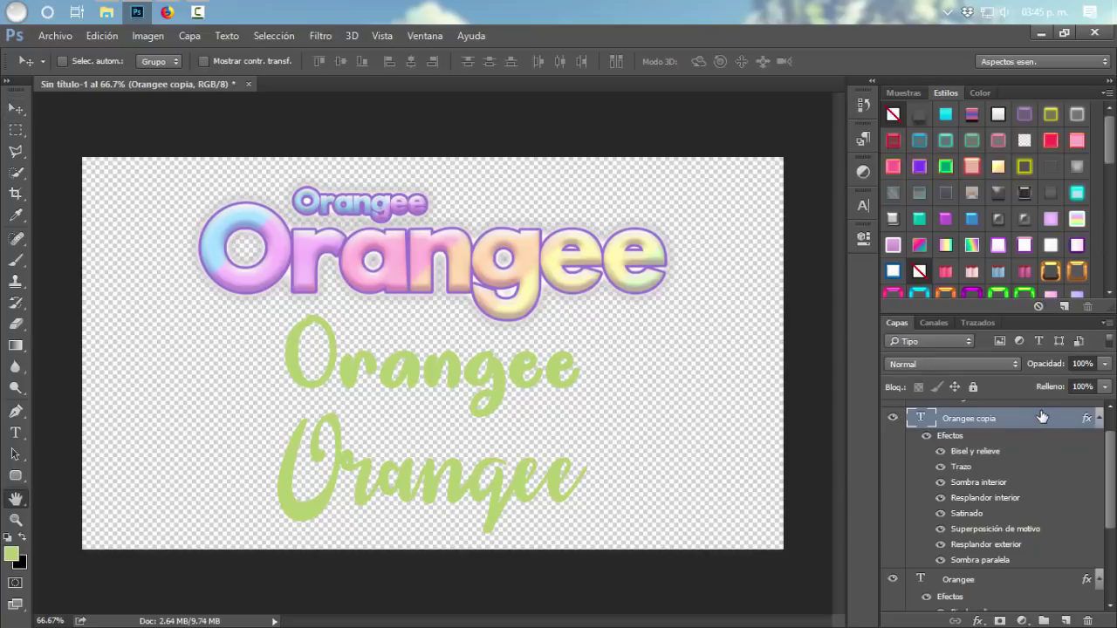
Step: Change the Orangee copia pattern overlay scale from 926% to 128%
{"action": "double_click", "coordinate": [1040, 418]}
{"action": "left_click", "coordinate": [883, 150]}
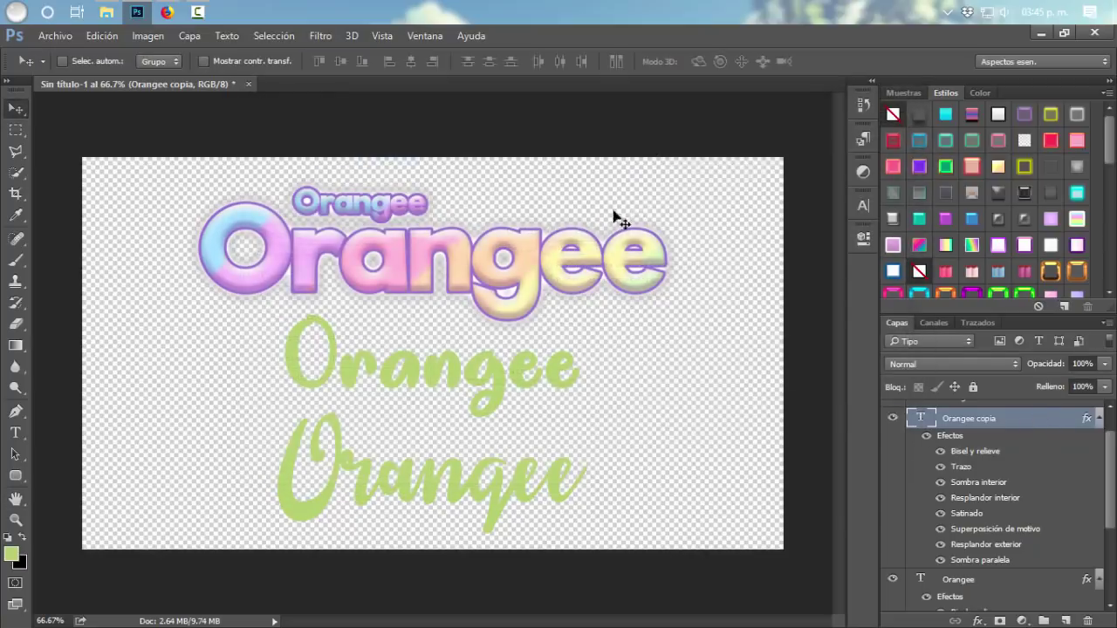
{"action": "double_click", "coordinate": [1051, 421]}
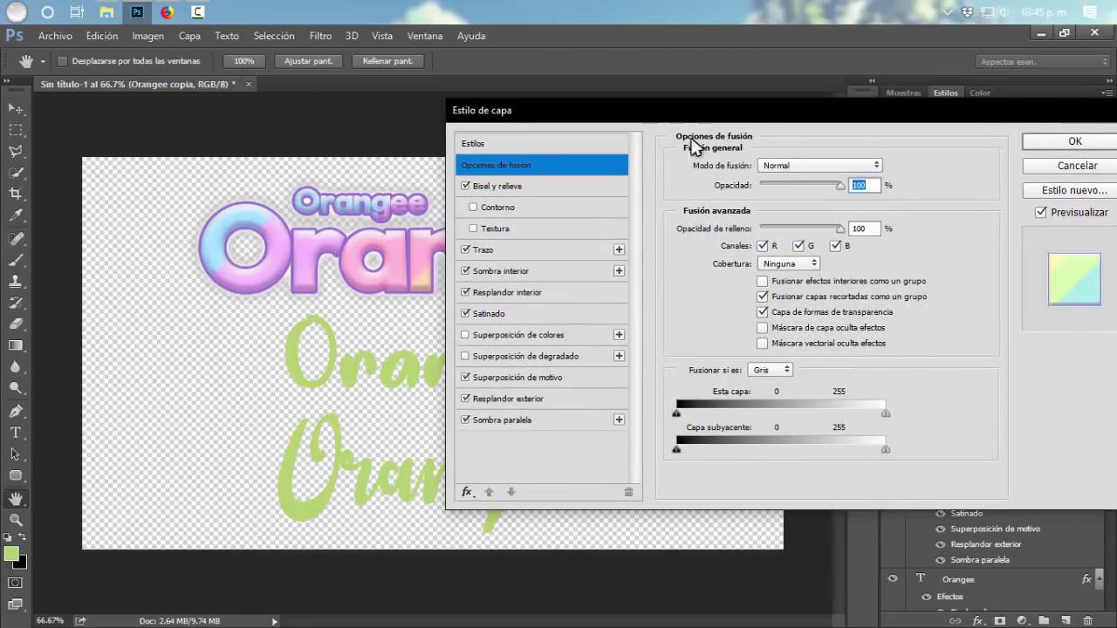
{"action": "left_click", "coordinate": [510, 381]}
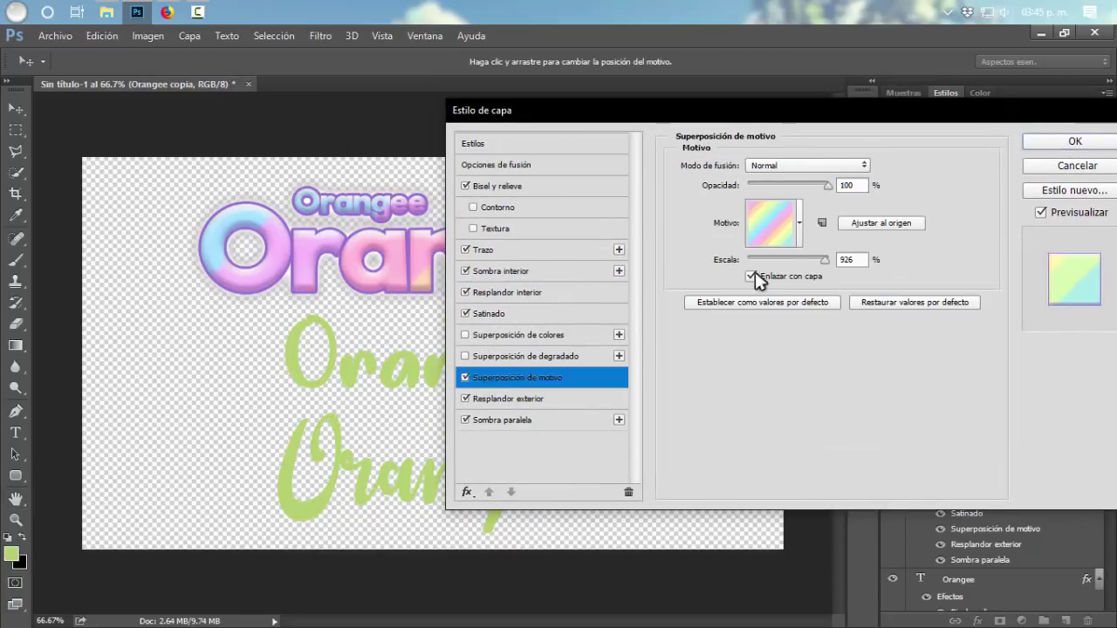
{"action": "left_click", "coordinate": [790, 259]}
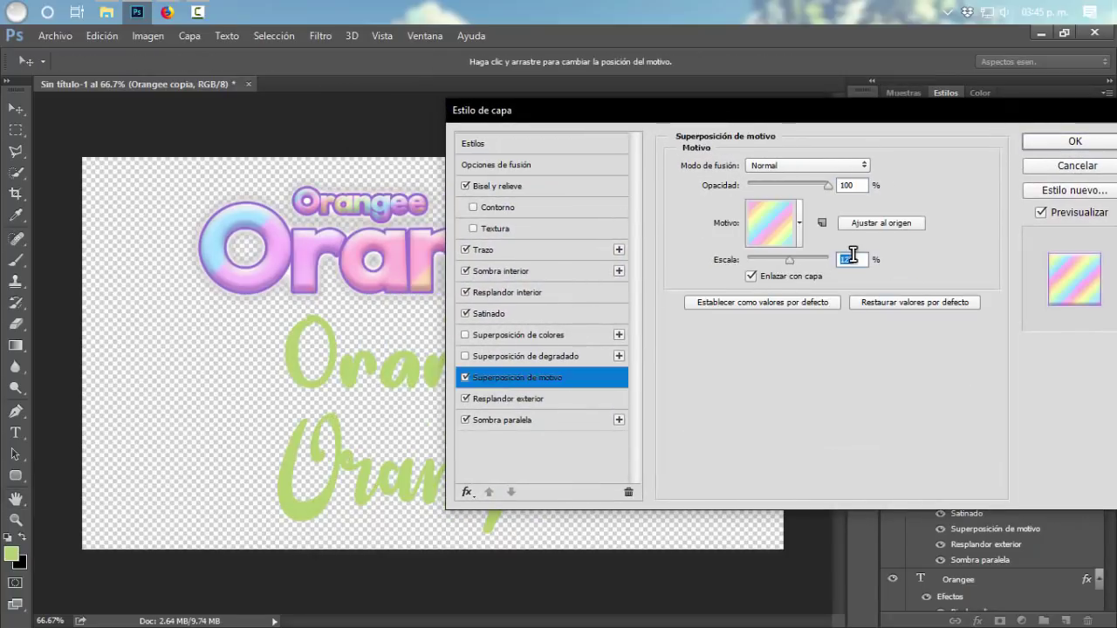
{"action": "left_click", "coordinate": [1033, 147]}
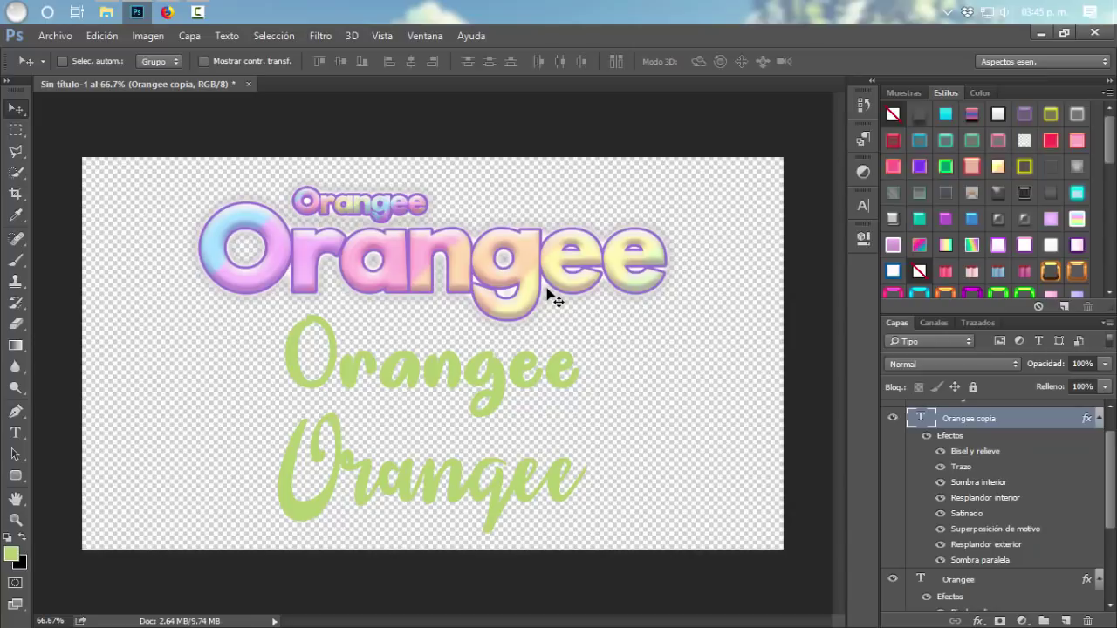
Step: Select the big Orangee layer and save its effects as the style 'colores pastel'
{"action": "left_click", "coordinate": [1097, 425]}
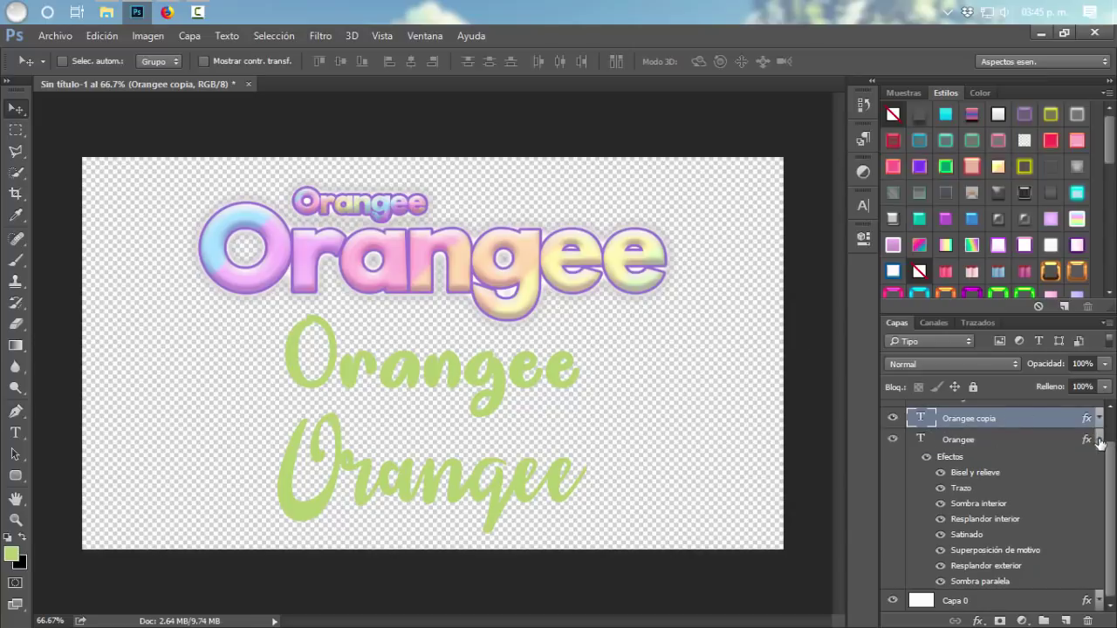
{"action": "left_click", "coordinate": [1098, 439]}
{"action": "left_click", "coordinate": [983, 475]}
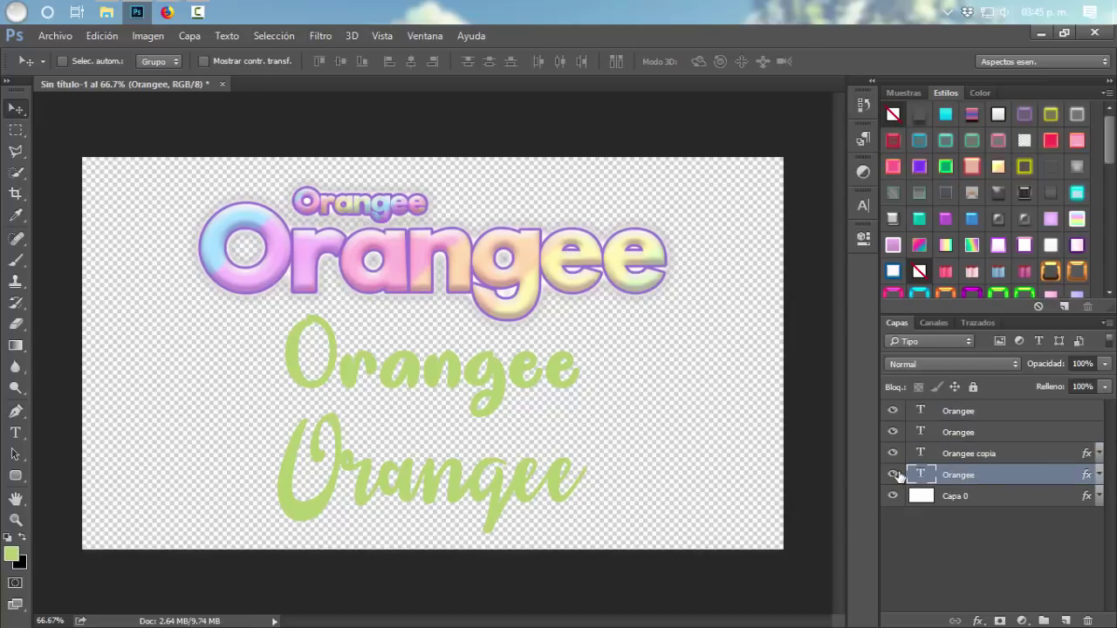
{"action": "left_click", "coordinate": [893, 474]}
{"action": "left_click", "coordinate": [894, 474]}
{"action": "left_click", "coordinate": [1064, 307]}
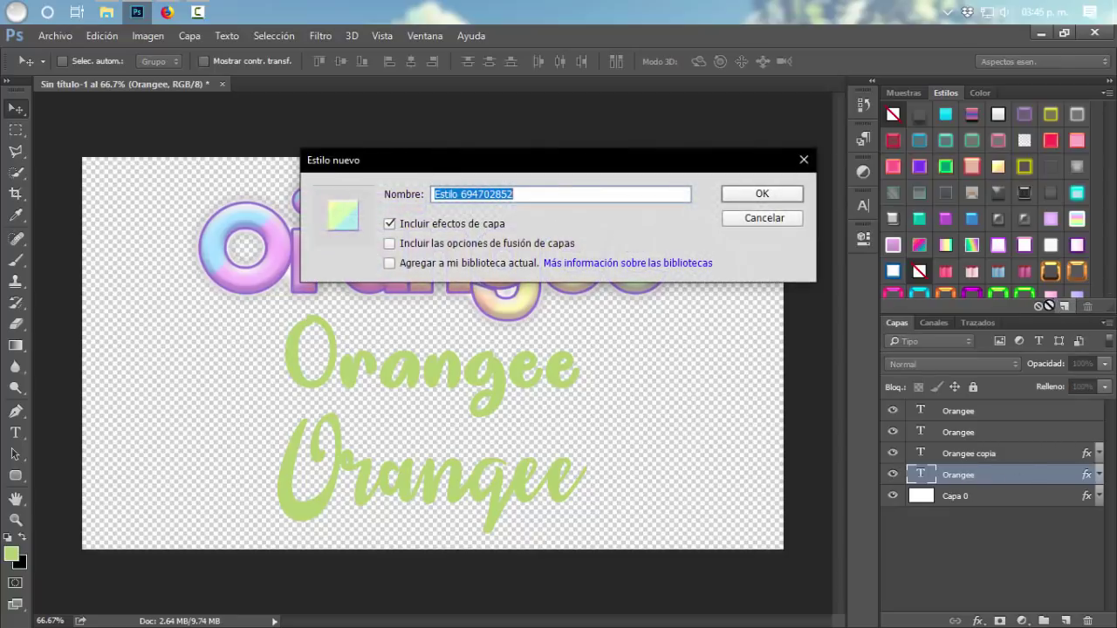
{"action": "type", "text": "colores pastel"}
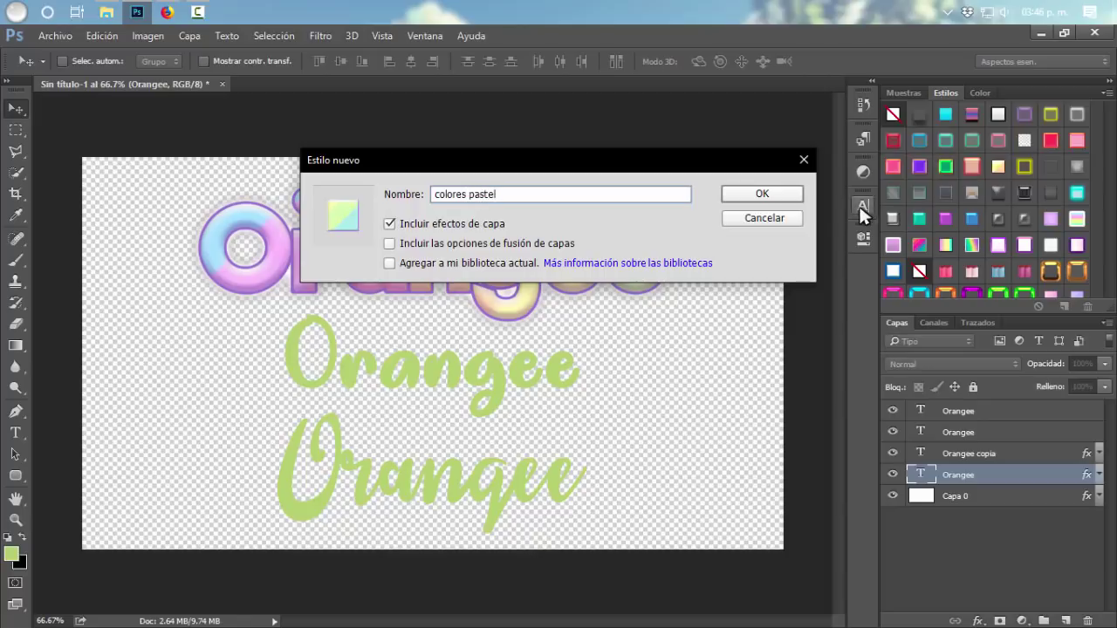
{"action": "left_click", "coordinate": [766, 202]}
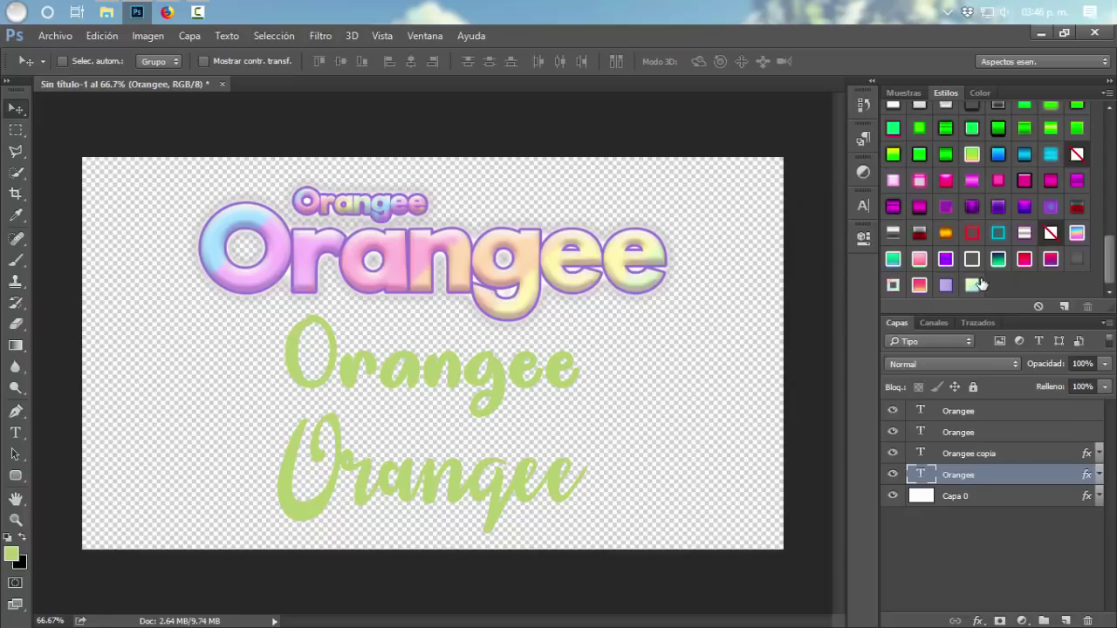
Step: Apply the 'colores pastel' style to the lower and middle script Orangee layers
{"action": "left_click", "coordinate": [974, 417]}
{"action": "left_click", "coordinate": [892, 410]}
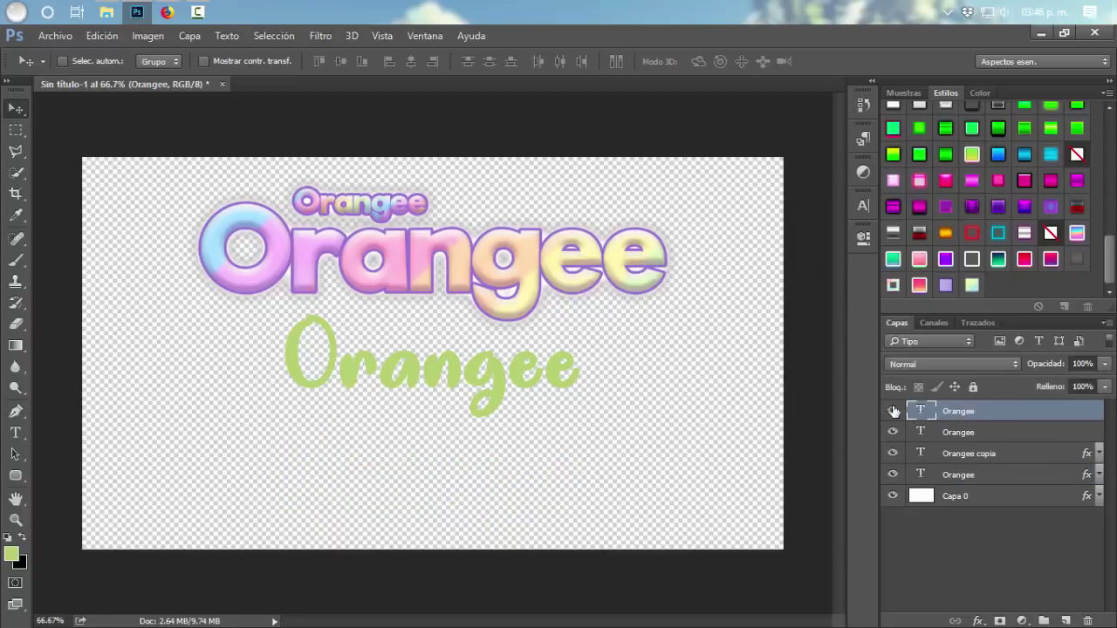
{"action": "left_click", "coordinate": [892, 410]}
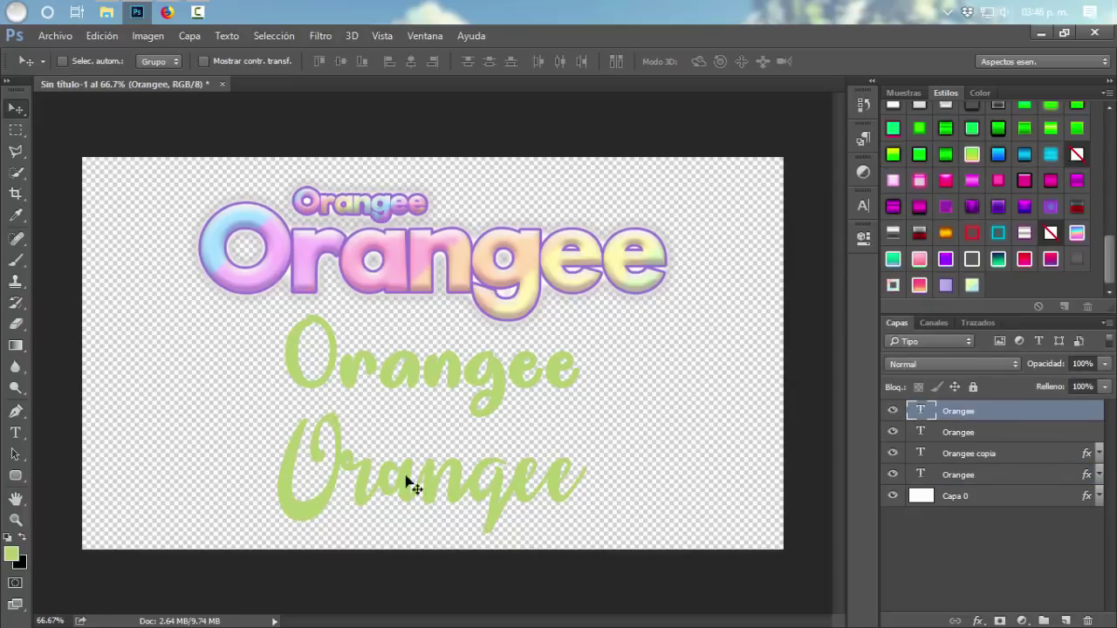
{"action": "left_click", "coordinate": [971, 284]}
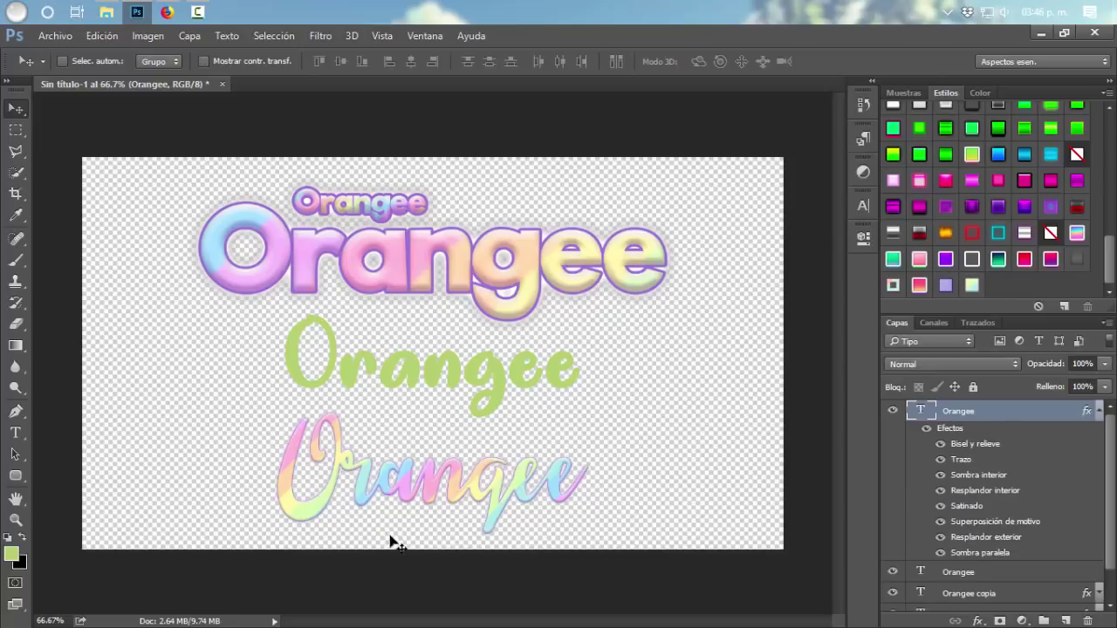
{"action": "left_click", "coordinate": [1100, 418]}
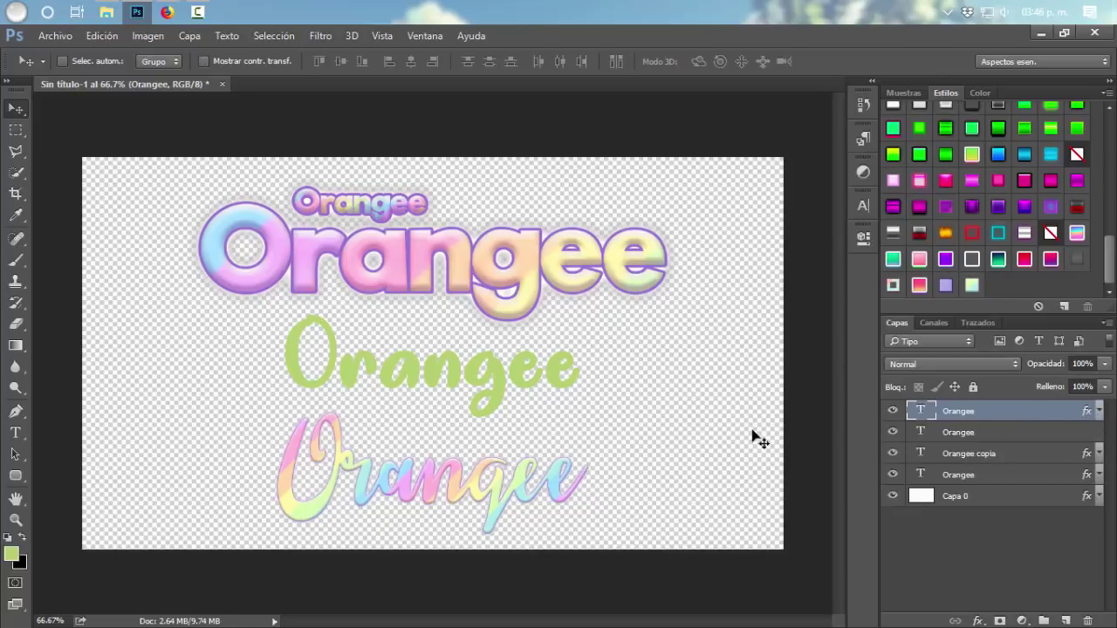
{"action": "left_click_drag", "start_coordinate": [991, 468], "coordinate": [1003, 434]}
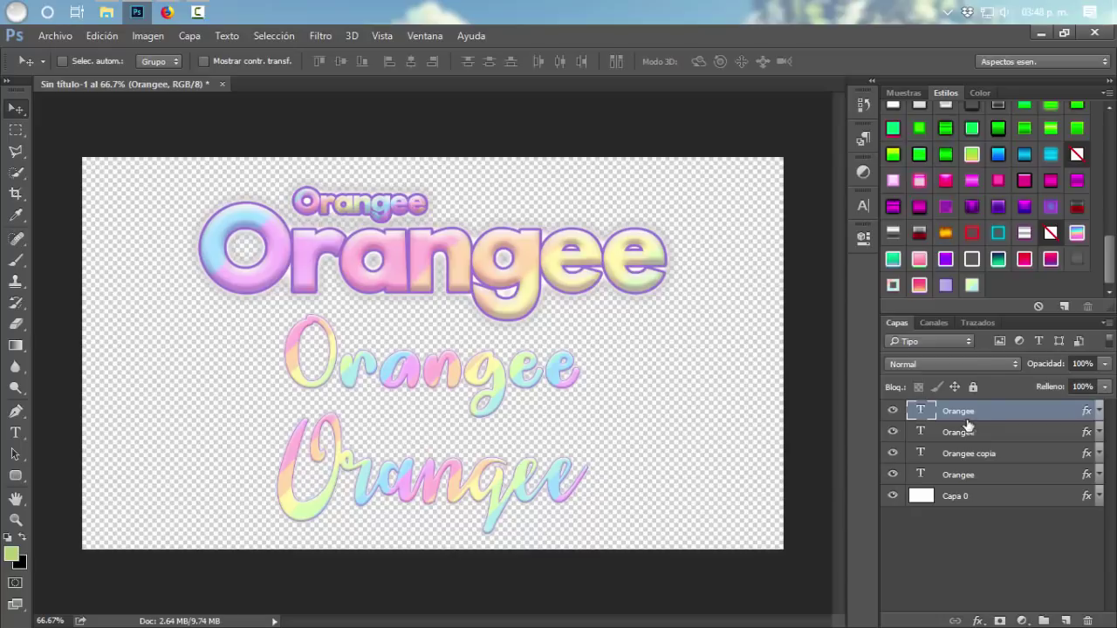
{"action": "left_click", "coordinate": [892, 411]}
{"action": "left_click", "coordinate": [892, 411]}
Step: Set the lower script text's purple stroke size to 8 px
{"action": "double_click", "coordinate": [1012, 415]}
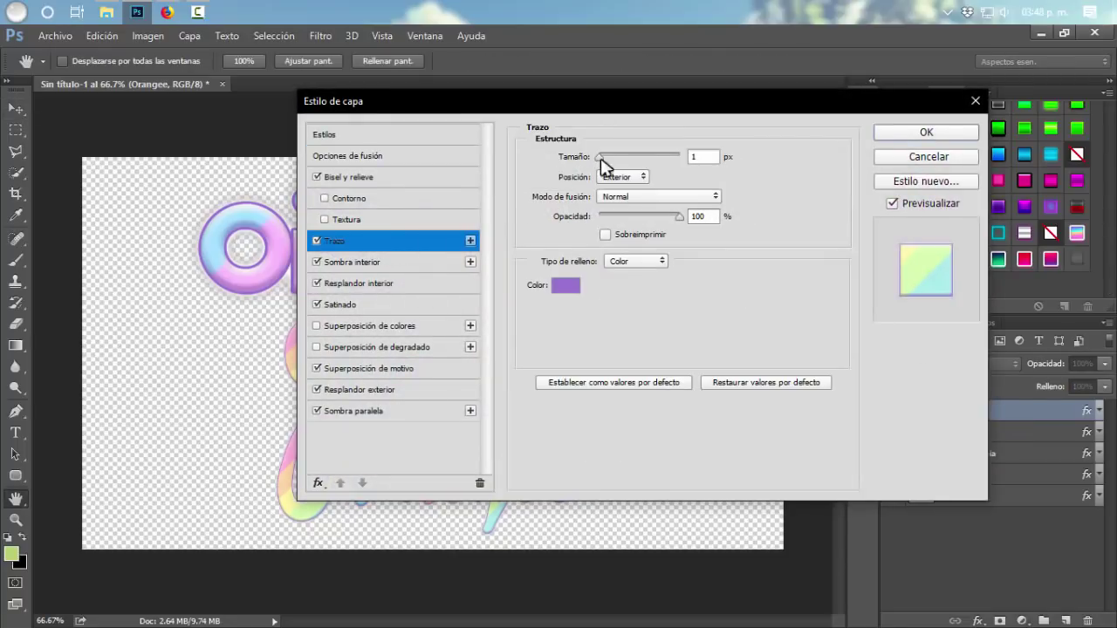
{"action": "left_click", "coordinate": [702, 157]}
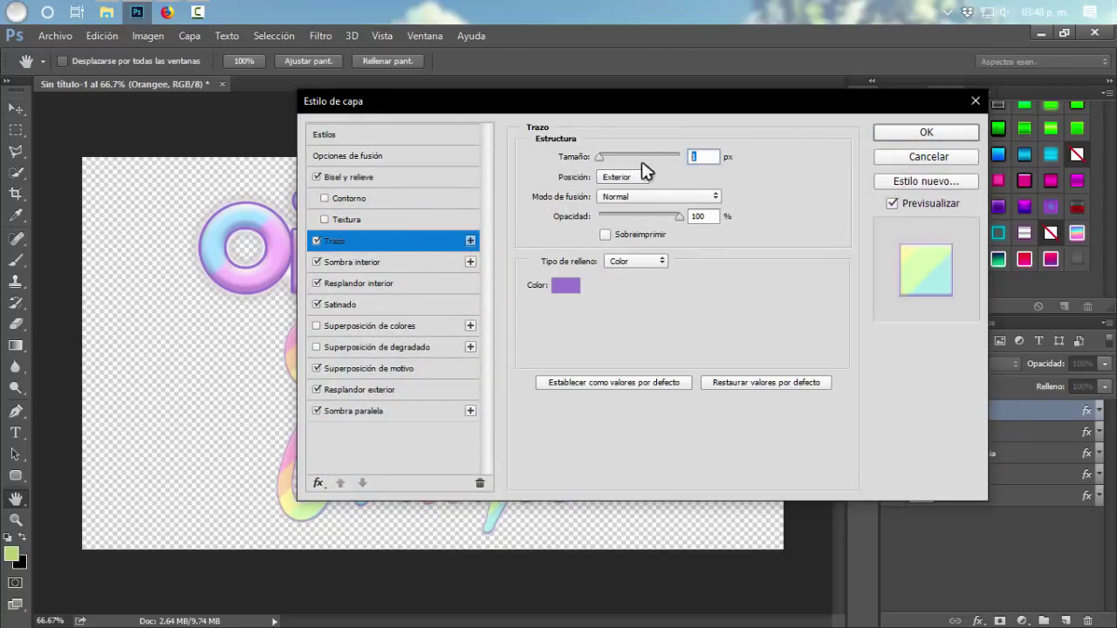
{"action": "type", "text": "15"}
{"action": "key", "text": "BackSpace"}
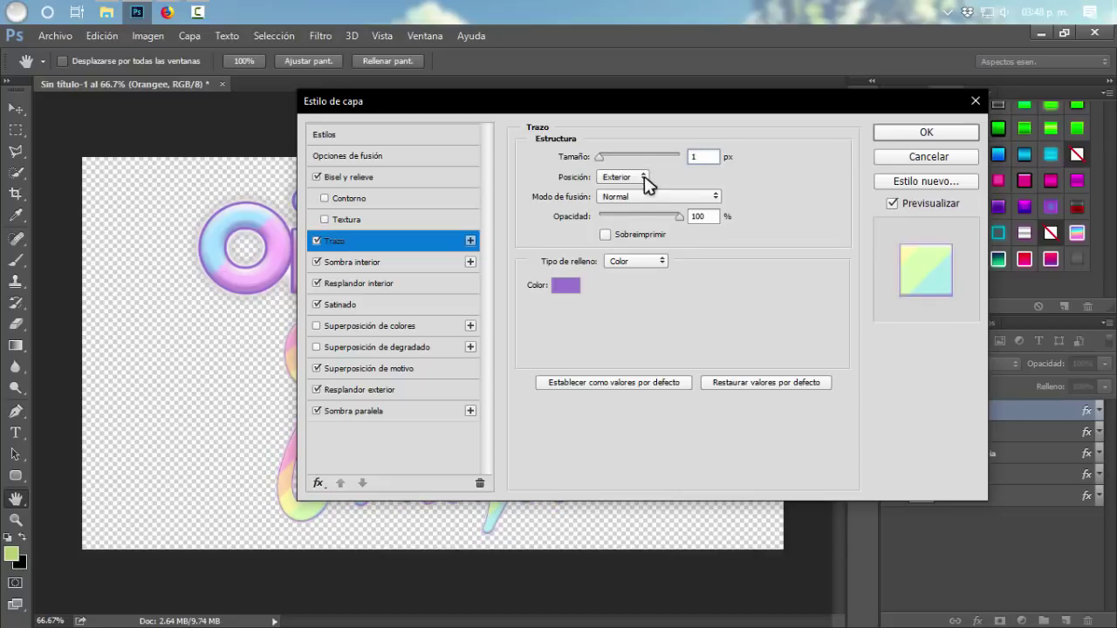
{"action": "type", "text": "0"}
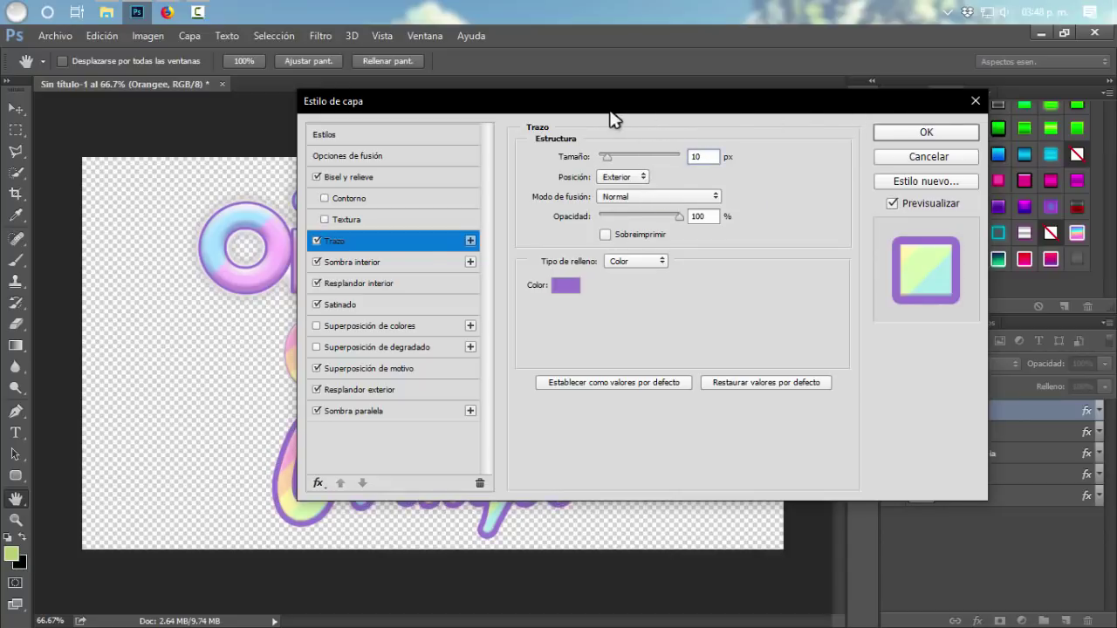
{"action": "mouse_move", "coordinate": [611, 117]}
{"action": "left_mouse_down"}
{"action": "mouse_move", "coordinate": [902, 115]}
{"action": "mouse_move", "coordinate": [742, 115]}
{"action": "left_mouse_up"}
{"action": "left_click_drag", "start_coordinate": [843, 157], "coordinate": [816, 156]}
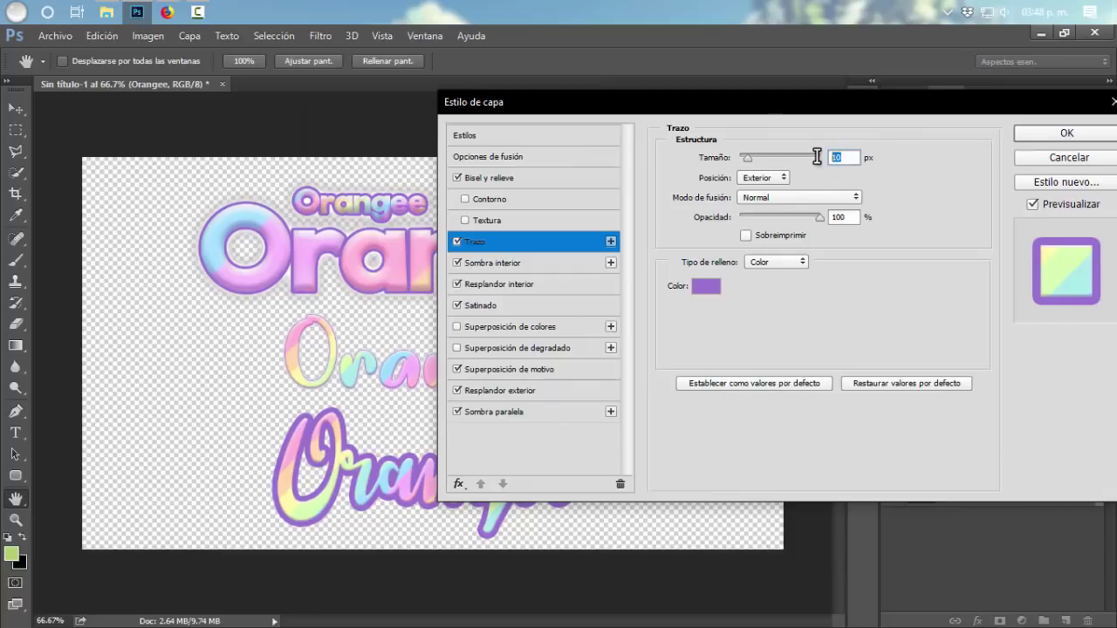
{"action": "type", "text": "4"}
{"action": "left_click", "coordinate": [1047, 139]}
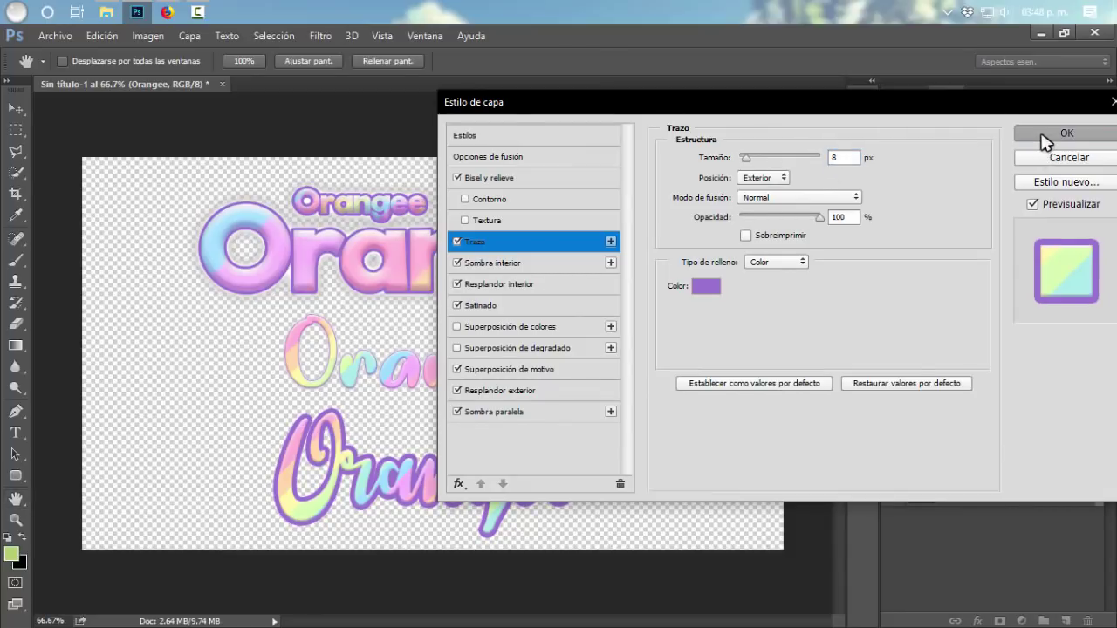
Step: Save the outlined look as a new style and try both pastel styles on the lower text
{"action": "left_click", "coordinate": [1066, 306]}
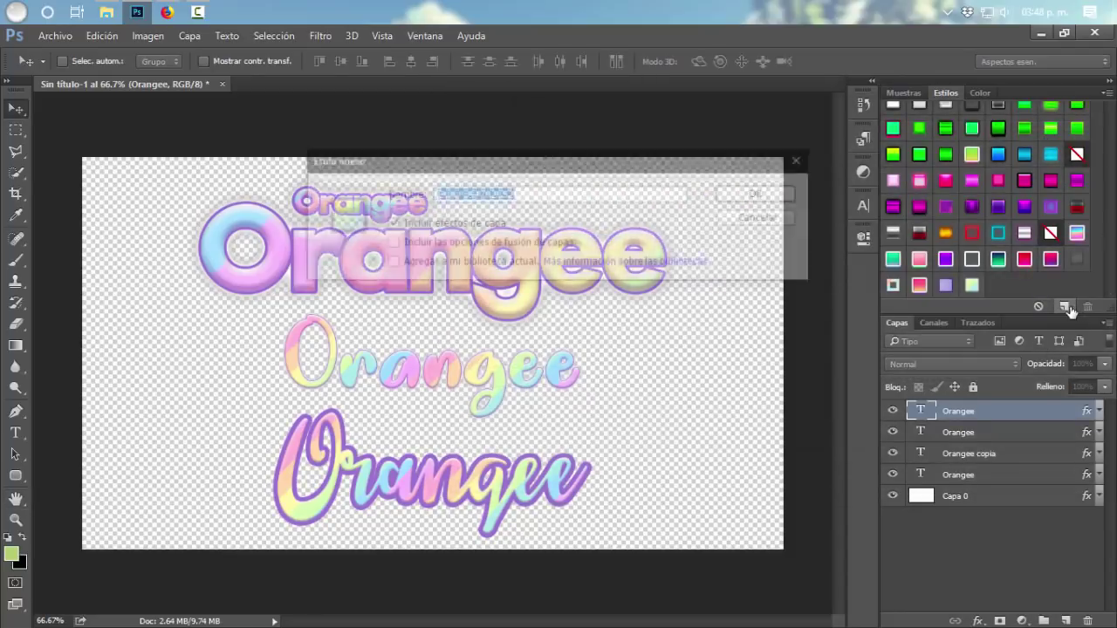
{"action": "left_click", "coordinate": [771, 193]}
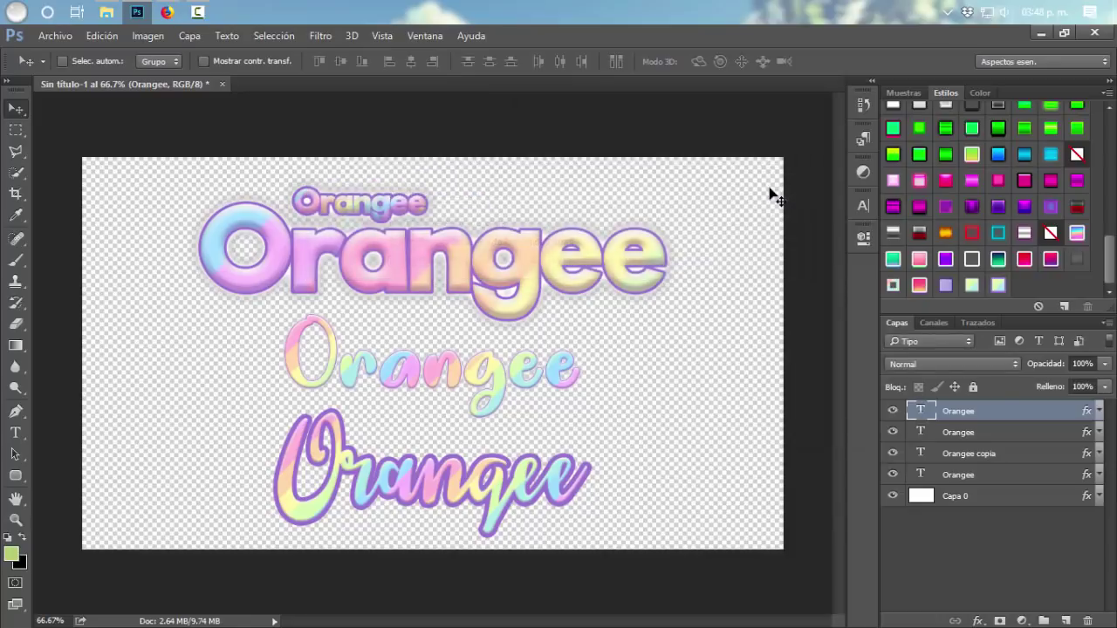
{"action": "left_click", "coordinate": [973, 285]}
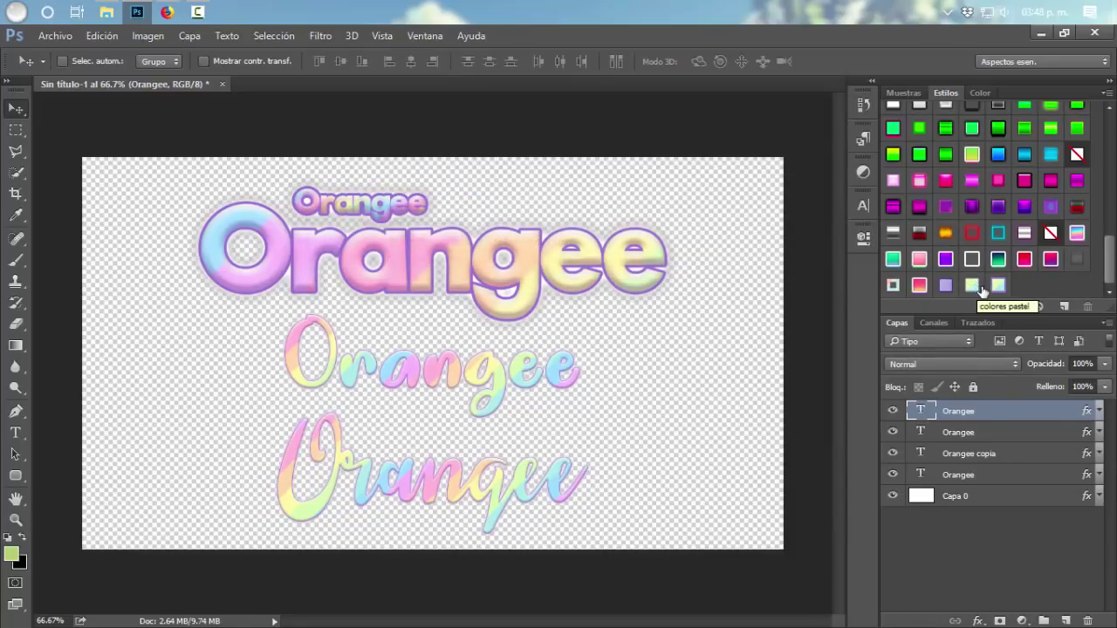
{"action": "left_click", "coordinate": [997, 285]}
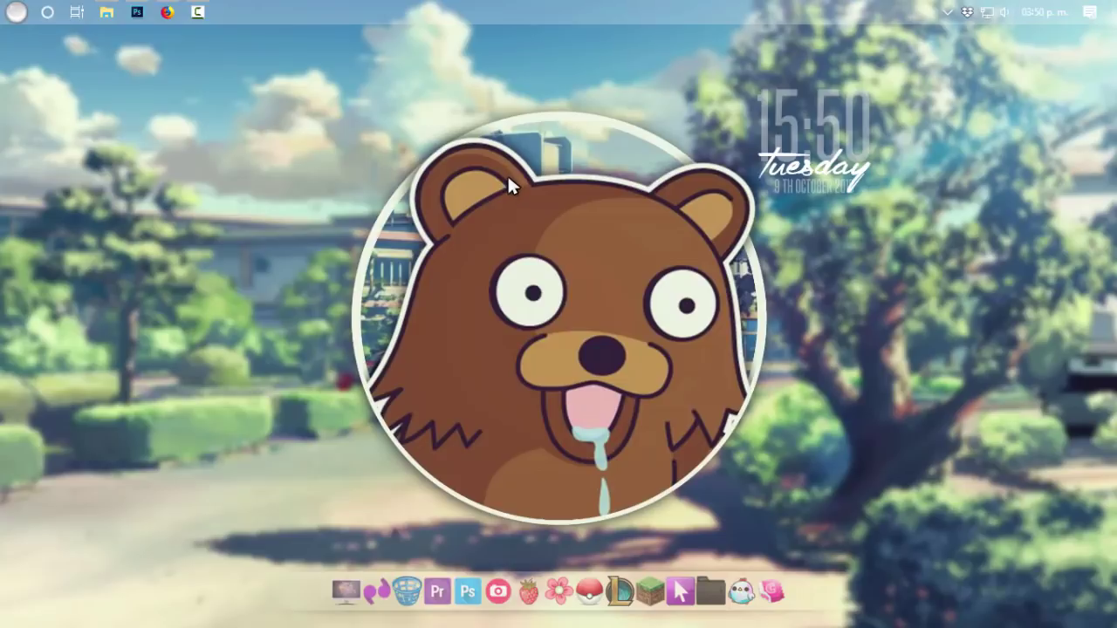
Step: Create a new 1280×720 document from the Archivo menu
{"action": "left_click", "coordinate": [139, 14]}
{"action": "left_click", "coordinate": [55, 35]}
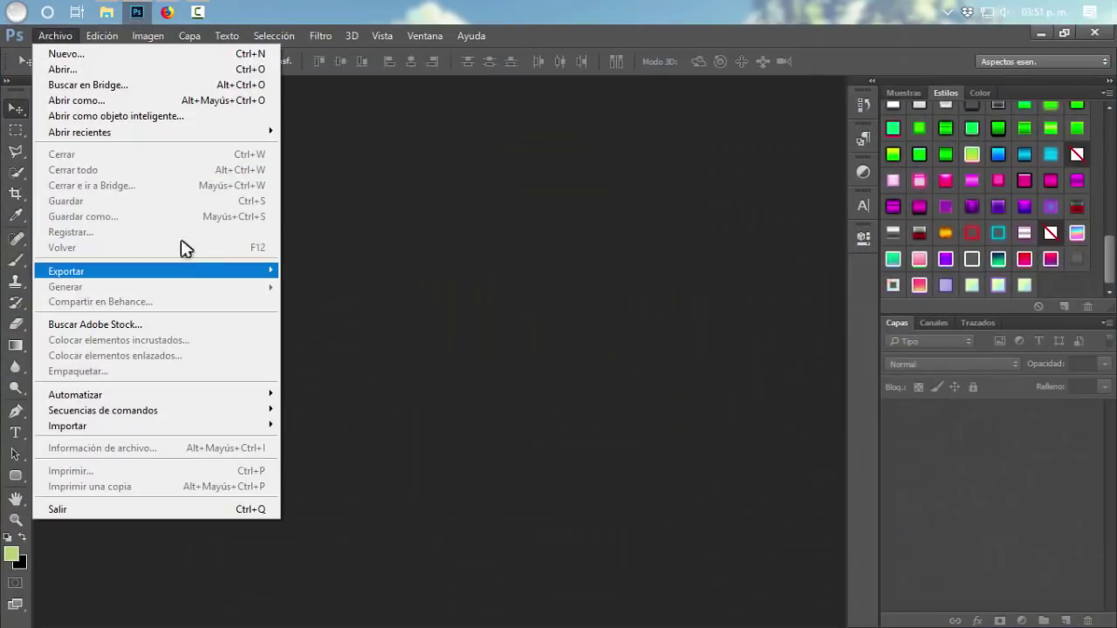
{"action": "left_click", "coordinate": [135, 53]}
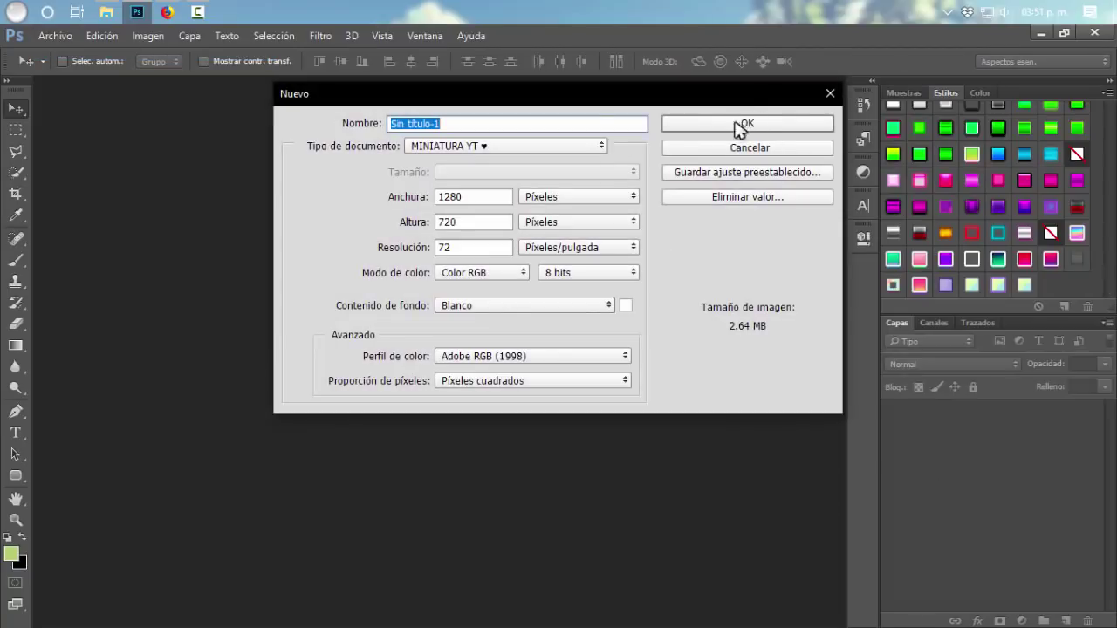
{"action": "left_click", "coordinate": [762, 126]}
Step: Draw a large green heart custom shape across the canvas
{"action": "left_click", "coordinate": [16, 475]}
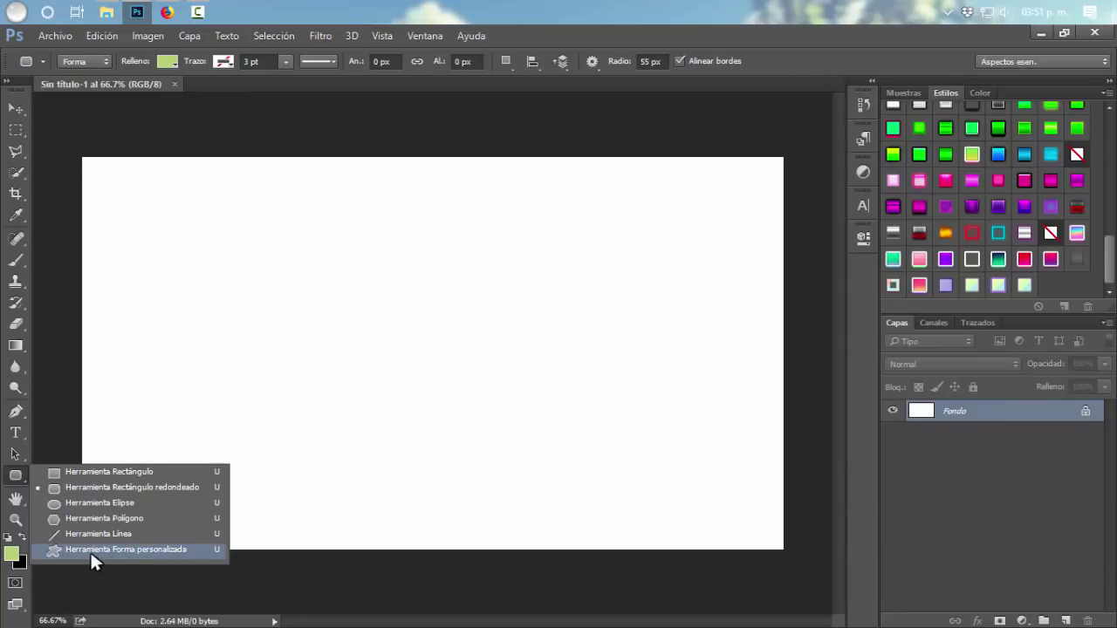
{"action": "left_click", "coordinate": [95, 550]}
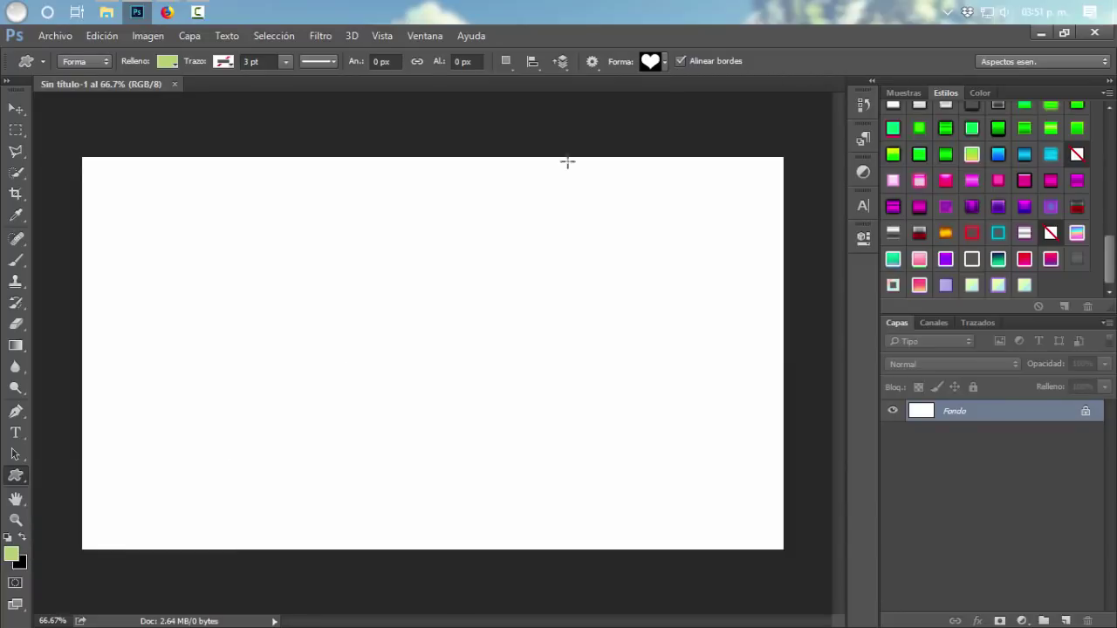
{"action": "left_click", "coordinate": [664, 61]}
{"action": "scroll", "coordinate": [700, 157], "scroll_direction": "down", "scroll_amount": 2}
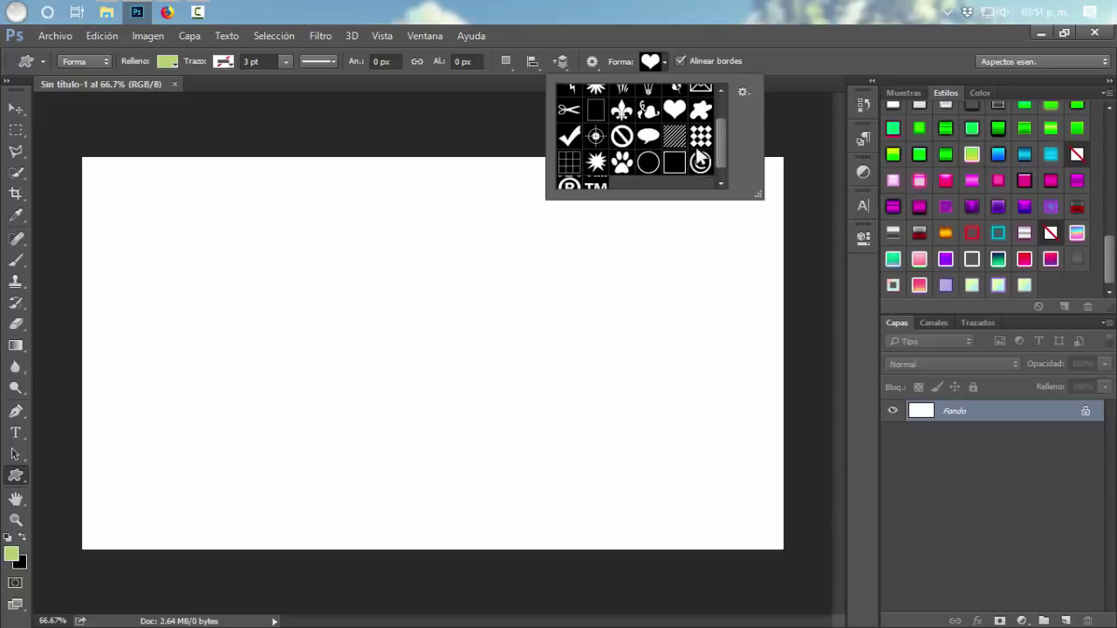
{"action": "scroll", "coordinate": [699, 157], "scroll_direction": "down", "scroll_amount": 1}
{"action": "left_click_drag", "start_coordinate": [757, 194], "coordinate": [868, 245]}
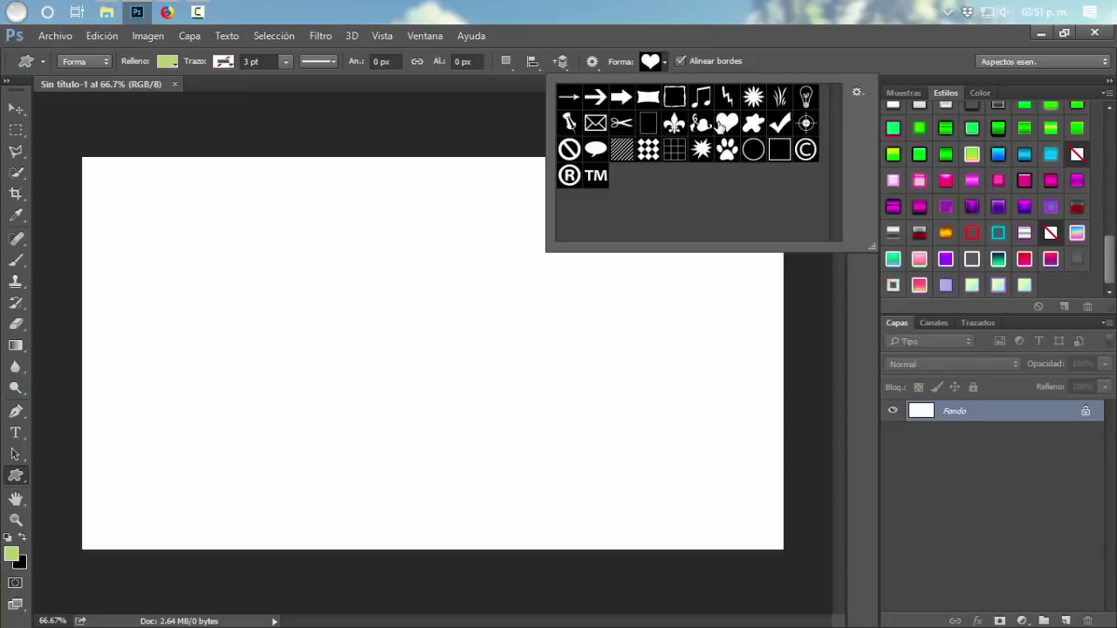
{"action": "left_click", "coordinate": [675, 32]}
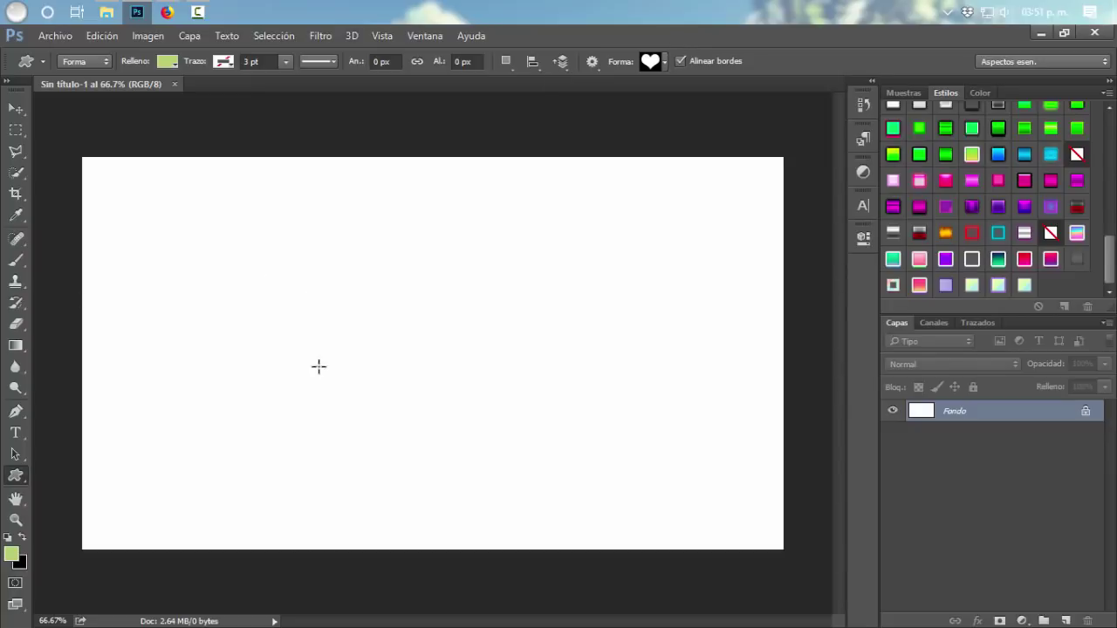
{"action": "left_click_drag", "start_coordinate": [297, 279], "coordinate": [663, 541]}
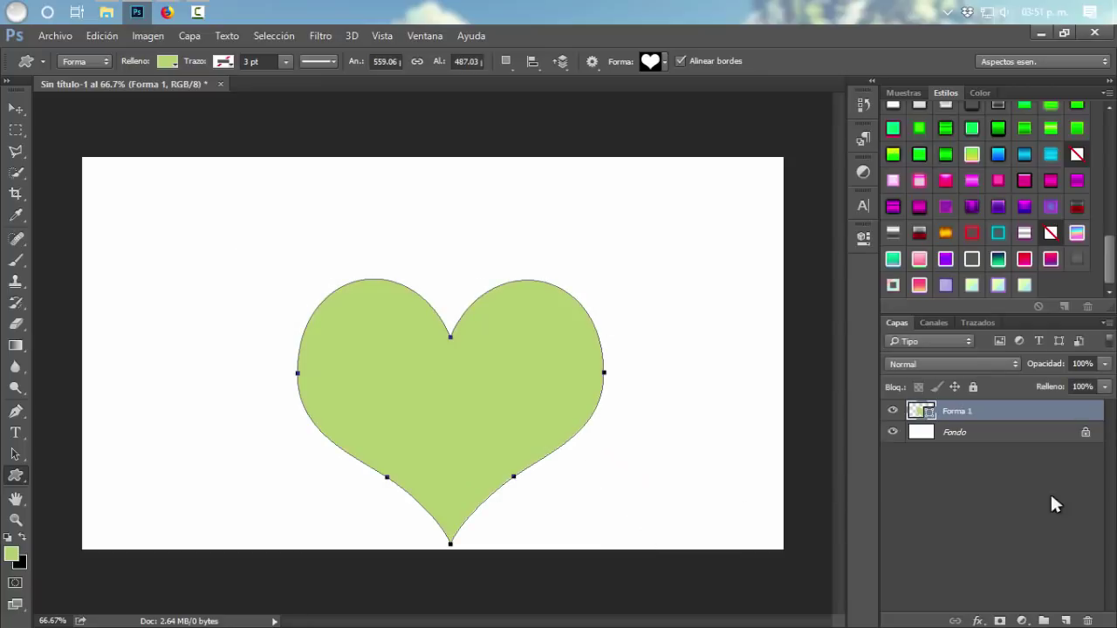
Step: Add a layer, draw a pink heart inside the green one, then delete both heart layers
{"action": "left_click", "coordinate": [1065, 619]}
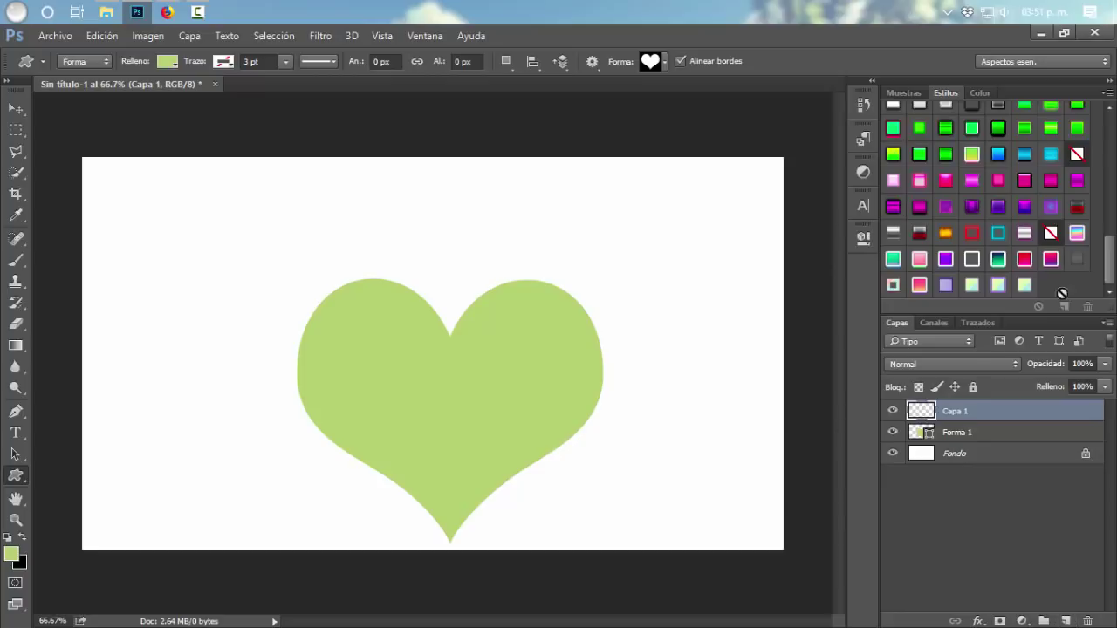
{"action": "left_click", "coordinate": [970, 92]}
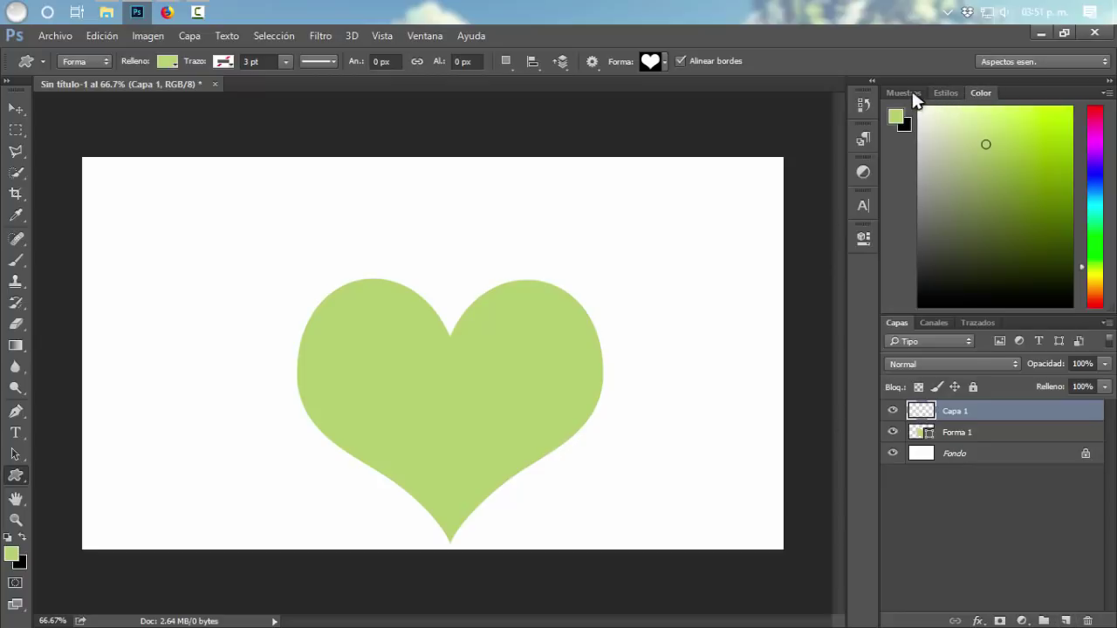
{"action": "left_click", "coordinate": [904, 93]}
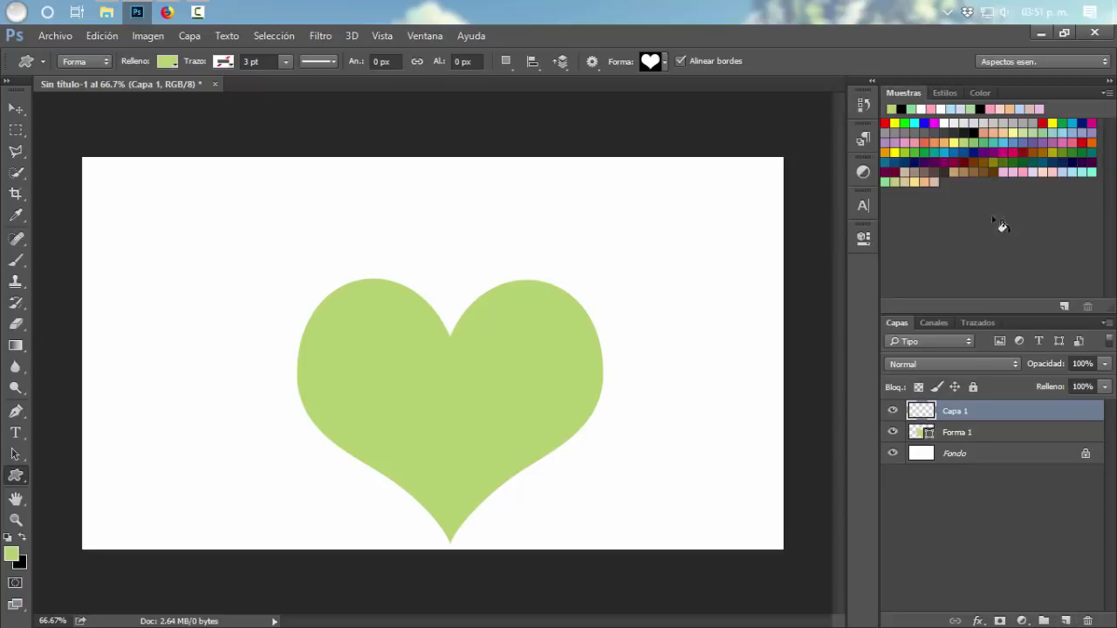
{"action": "left_click", "coordinate": [1023, 171]}
{"action": "mouse_move", "coordinate": [359, 311]}
{"action": "left_mouse_down"}
{"action": "mouse_move", "coordinate": [357, 35]}
{"action": "mouse_move", "coordinate": [559, 523]}
{"action": "left_mouse_up"}
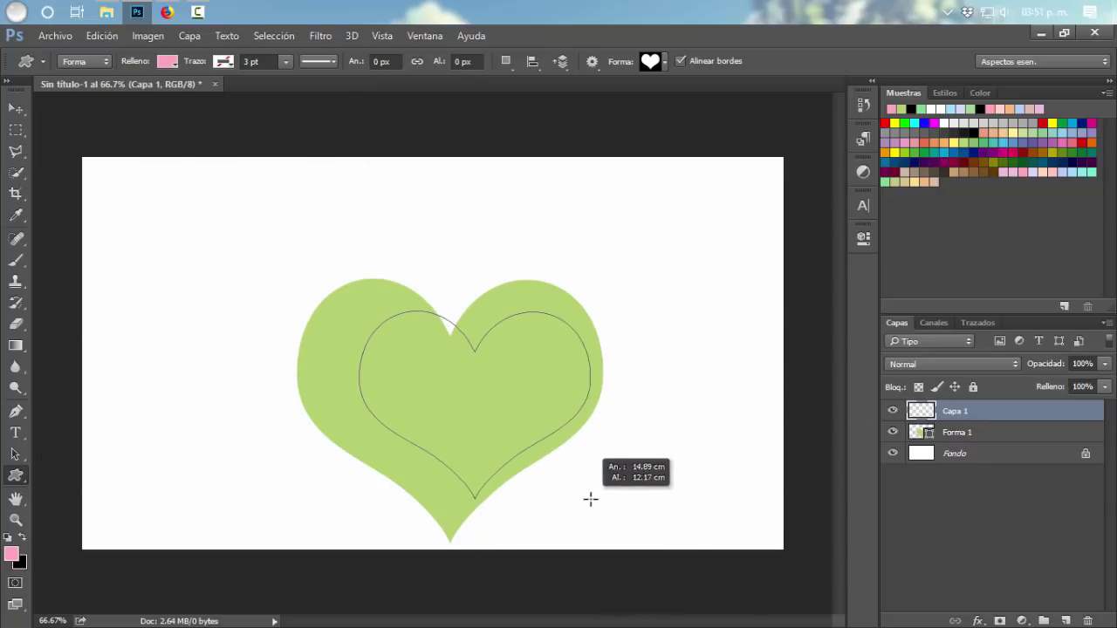
{"action": "left_click_drag", "start_coordinate": [558, 523], "coordinate": [596, 503]}
{"action": "left_click", "coordinate": [7, 107]}
{"action": "left_click_drag", "start_coordinate": [530, 397], "coordinate": [503, 402]}
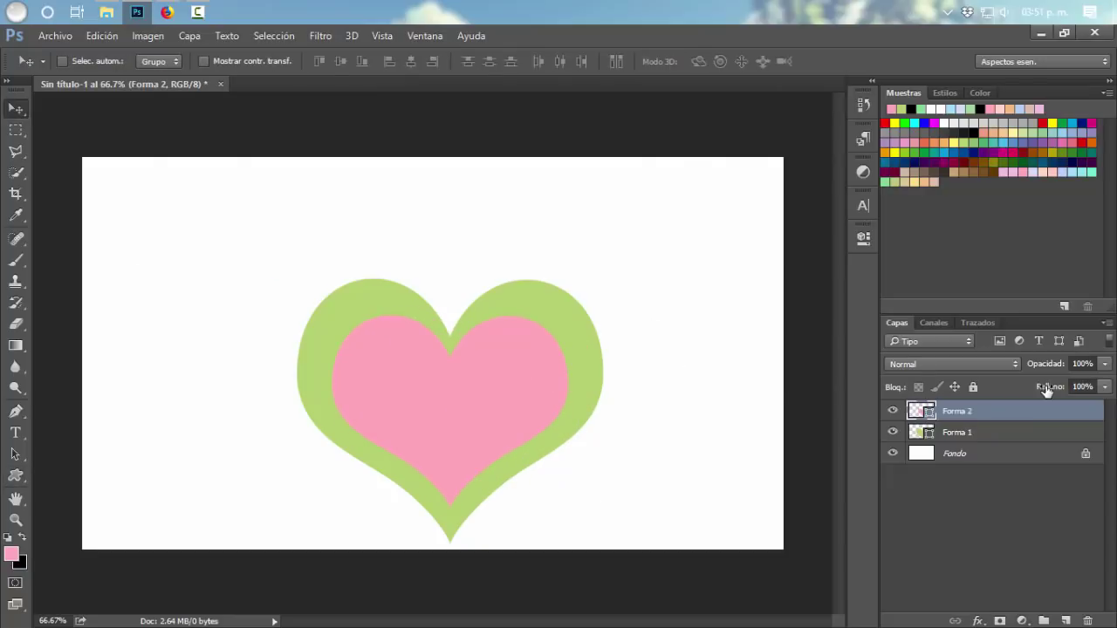
{"action": "left_click", "coordinate": [1009, 458], "text": "shift"}
{"action": "key", "text": "Delete"}
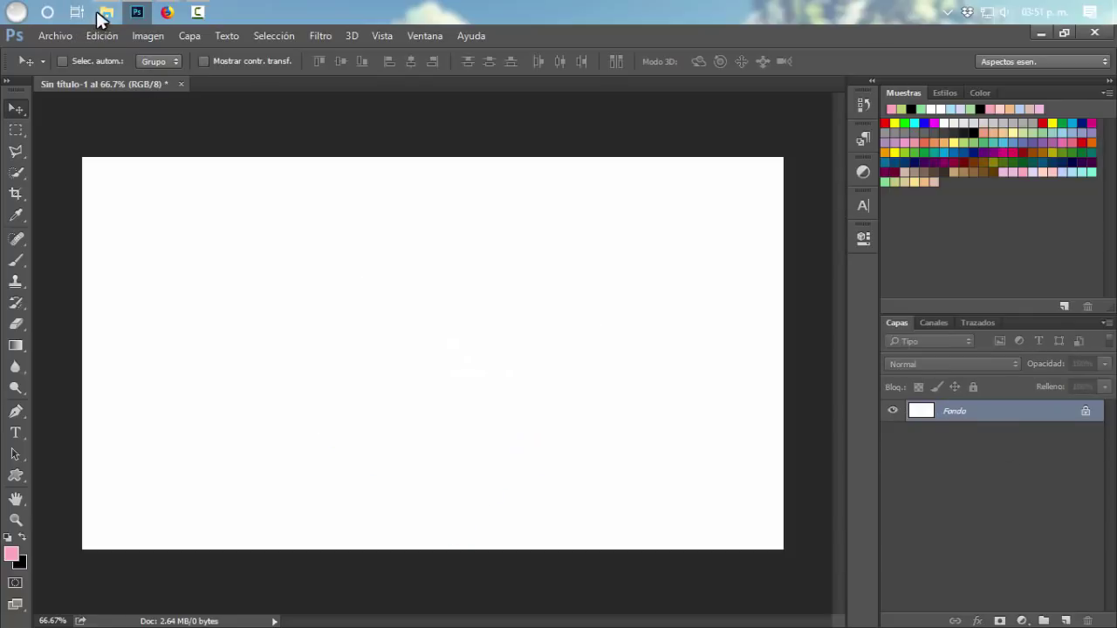
Step: Open the COMO CREAR RECURSOS PARA PS folder in File Explorer and drag the cloud image toward Photoshop
{"action": "left_click", "coordinate": [133, 12]}
{"action": "left_click", "coordinate": [105, 12]}
{"action": "scroll", "coordinate": [668, 344], "scroll_direction": "up", "scroll_amount": 2}
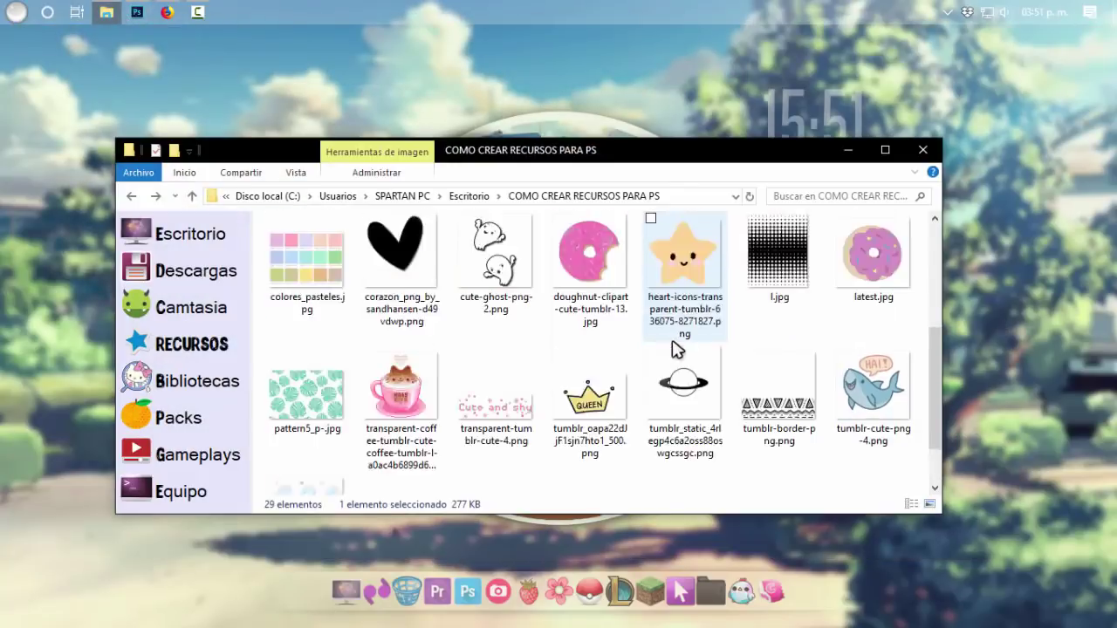
{"action": "scroll", "coordinate": [668, 343], "scroll_direction": "up", "scroll_amount": 3}
{"action": "left_click", "coordinate": [433, 281]}
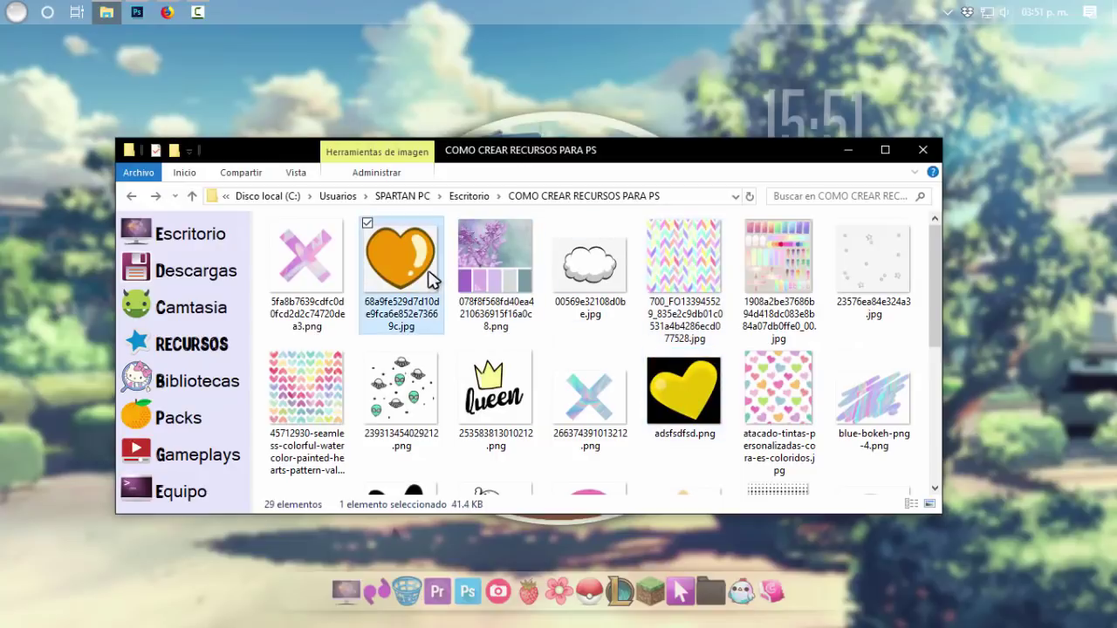
{"action": "left_click", "coordinate": [602, 283]}
{"action": "left_click_drag", "start_coordinate": [602, 284], "coordinate": [144, 4]}
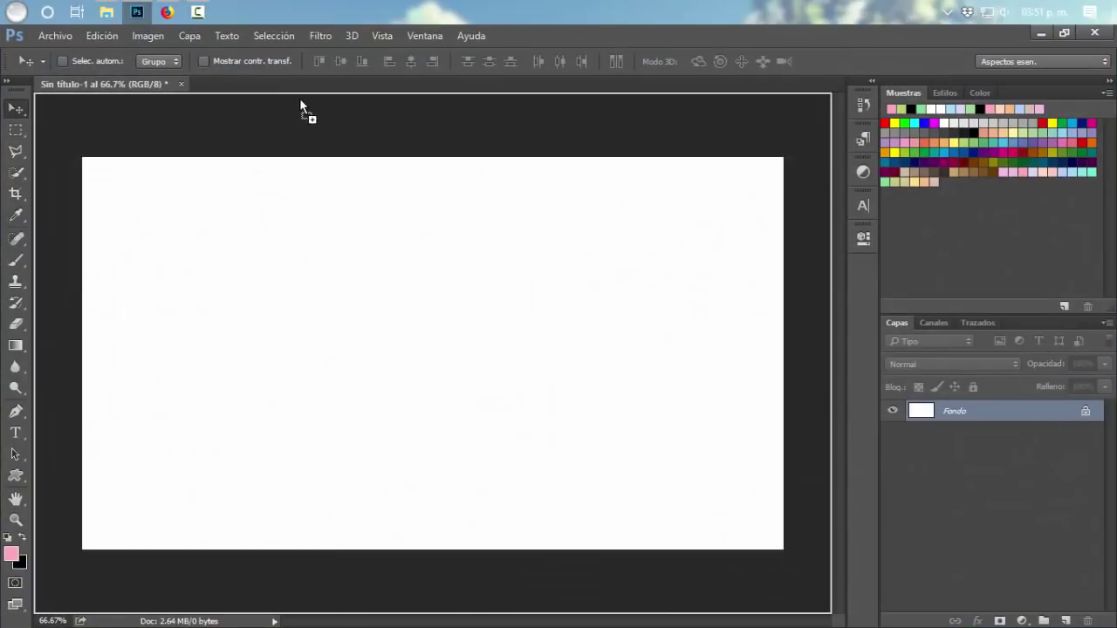
Step: Open the cloud image 00569e32108d0be.jpg without a colour profile
{"action": "left_click_drag", "start_coordinate": [144, 4], "coordinate": [281, 74]}
{"action": "left_click", "coordinate": [670, 310]}
{"action": "key", "text": "v"}
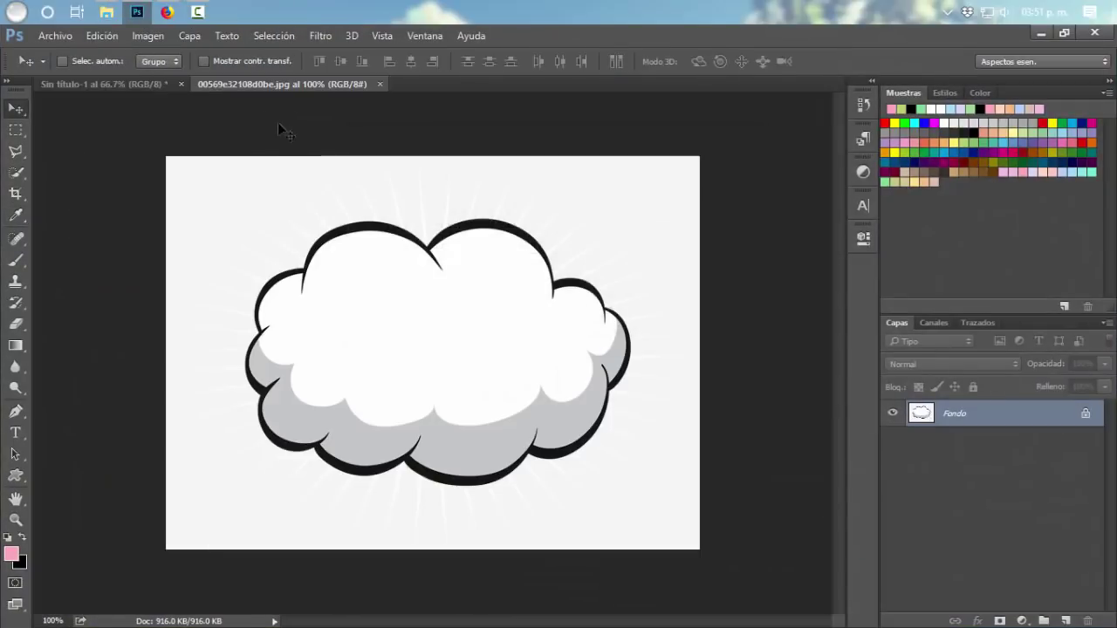
Step: Unlock Fondo, erase the white background with the Magic Eraser, and load the cloud as a selection
{"action": "left_click", "coordinate": [1086, 414]}
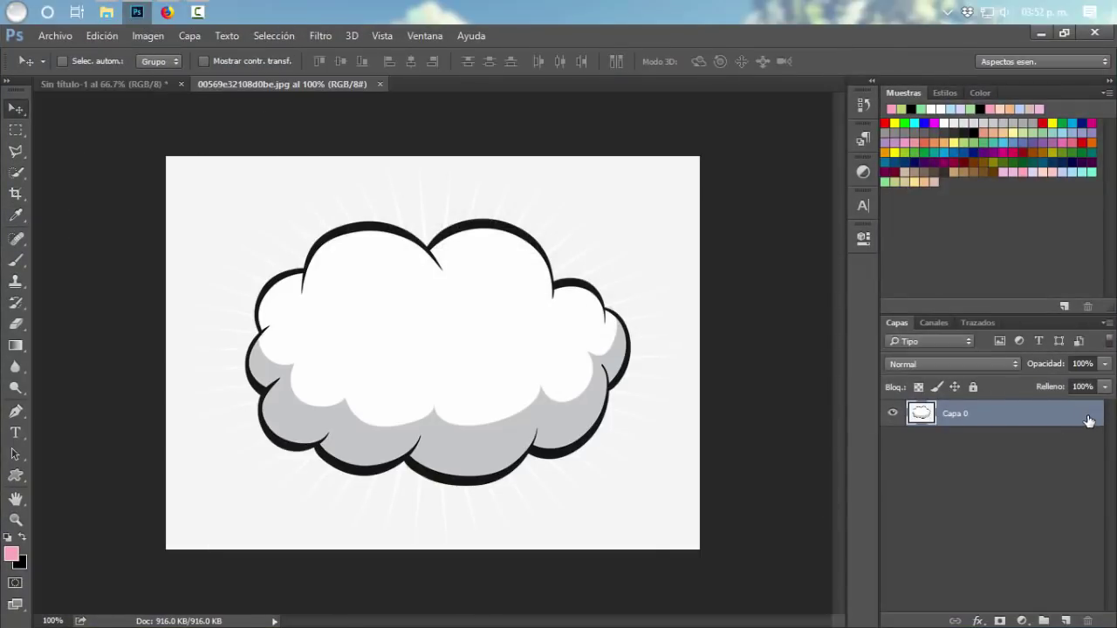
{"action": "left_click", "coordinate": [24, 322]}
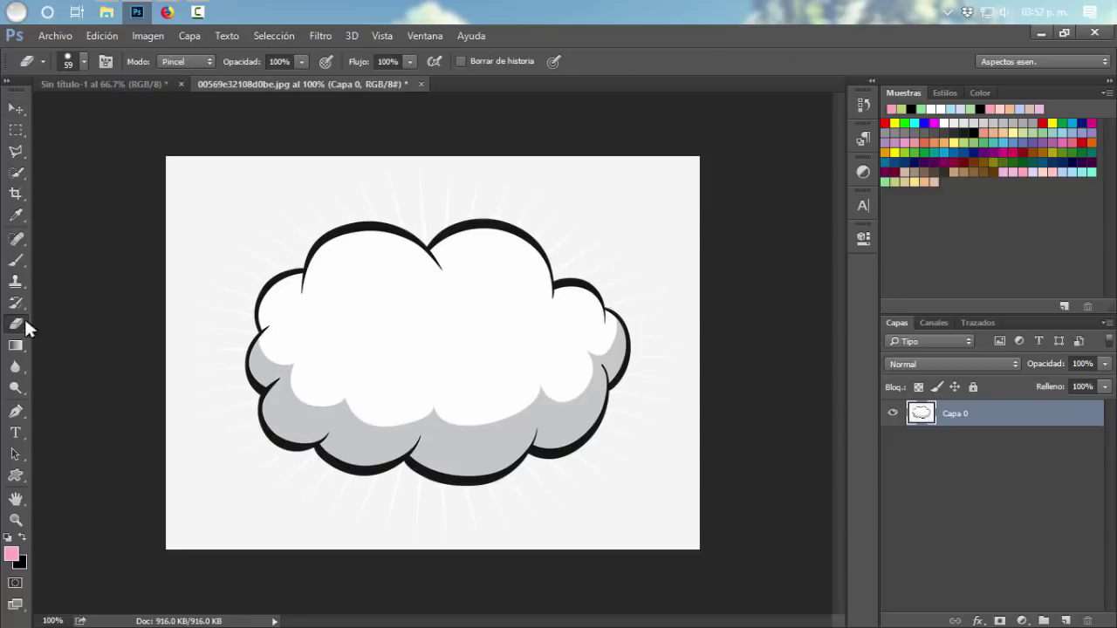
{"action": "right_click", "coordinate": [24, 319]}
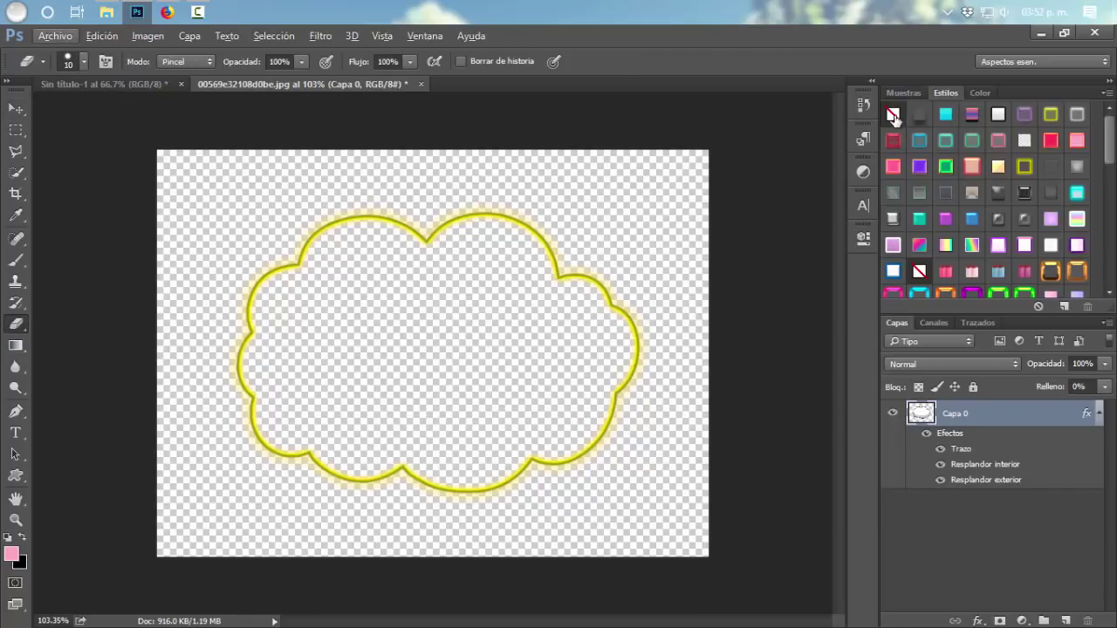
{"action": "left_click", "coordinate": [892, 114]}
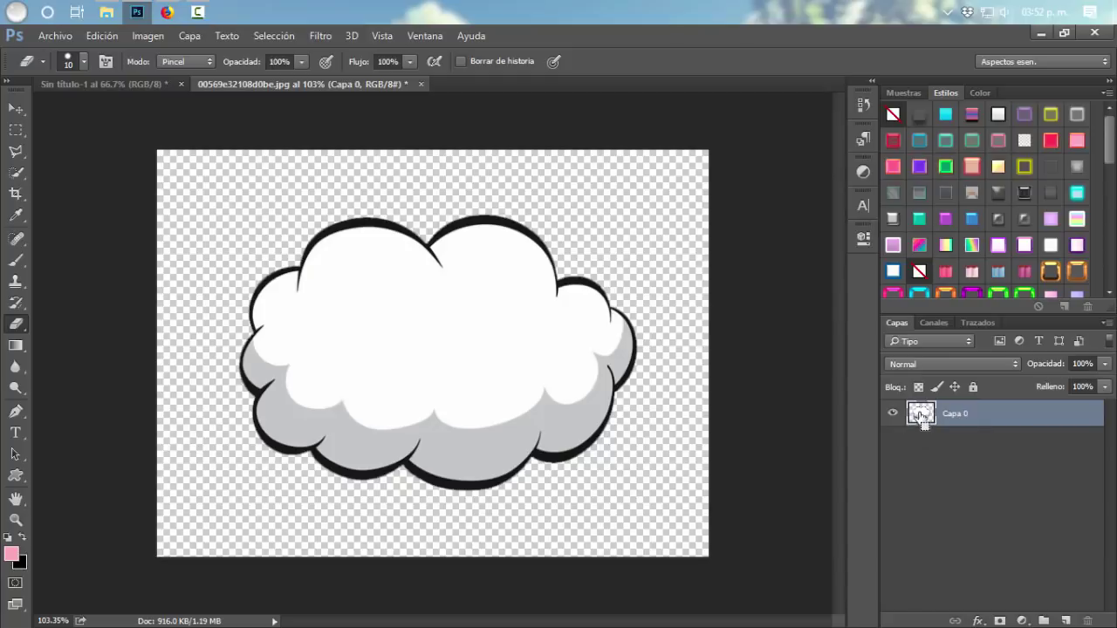
{"action": "left_click", "coordinate": [921, 415], "text": "ctrl"}
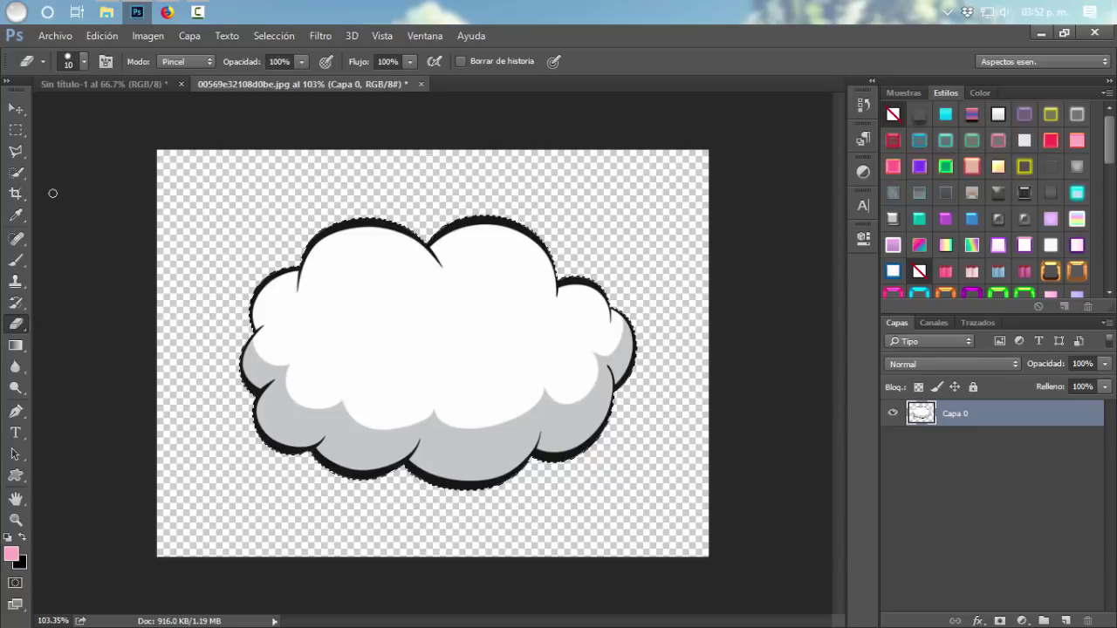
{"action": "left_click", "coordinate": [14, 133]}
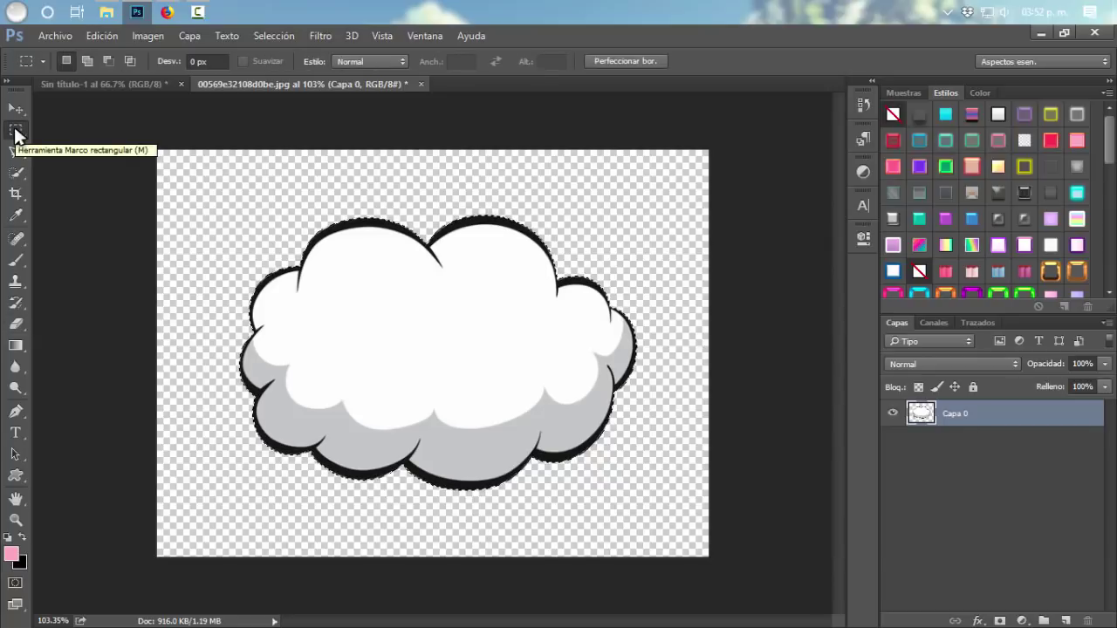
Step: Convert the cloud selection with Hacer trazado de trabajo at 2.0 pixel tolerance
{"action": "right_click", "coordinate": [408, 314]}
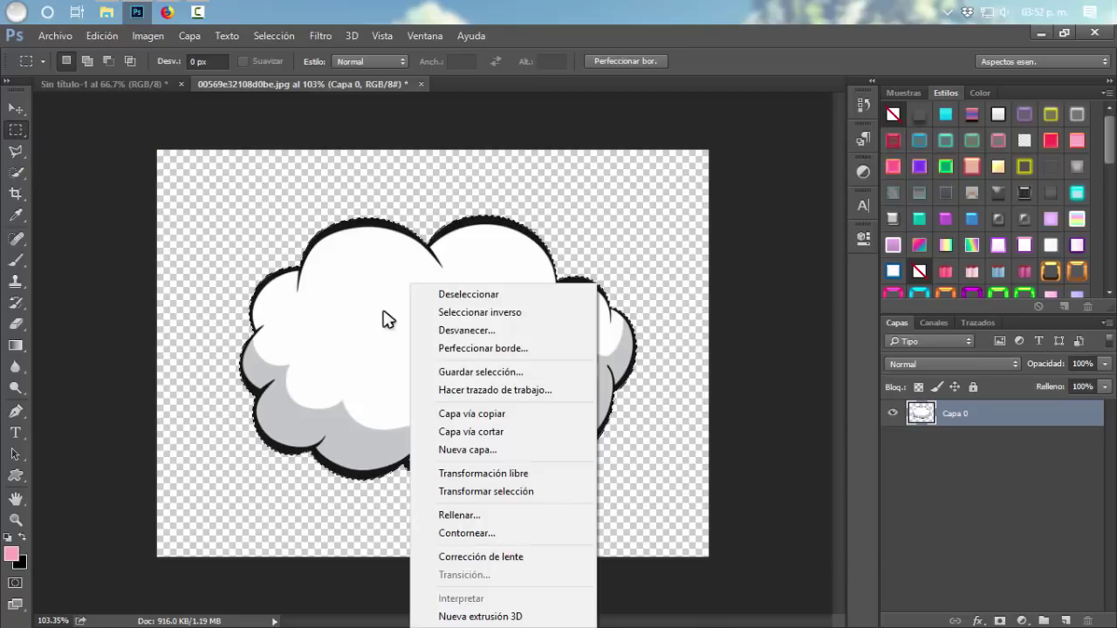
{"action": "right_click", "coordinate": [382, 311]}
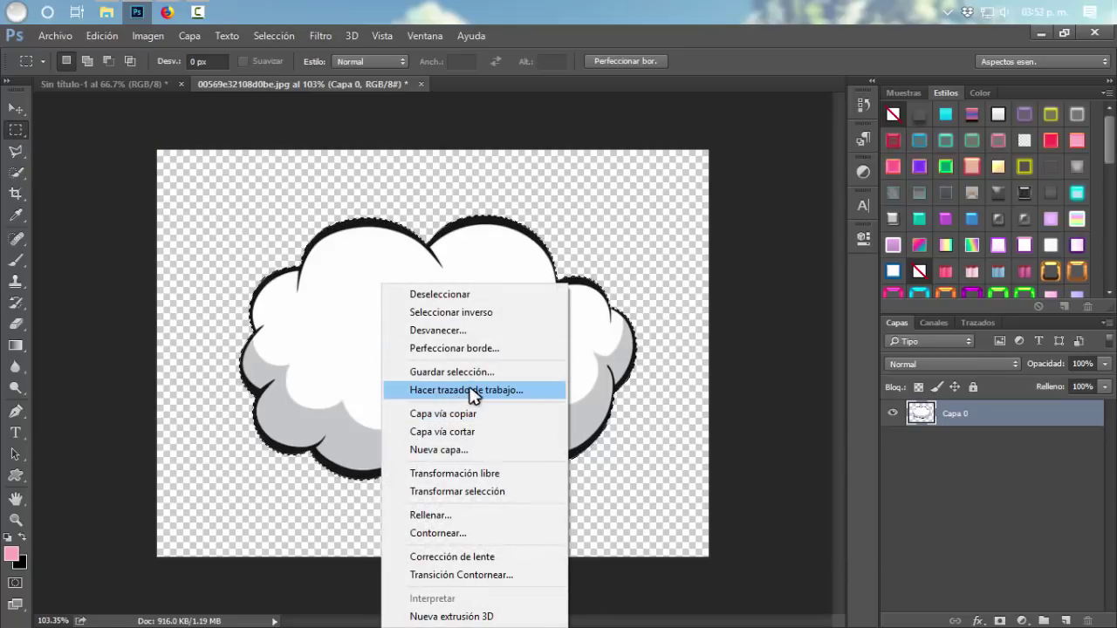
{"action": "left_click", "coordinate": [447, 392]}
{"action": "left_click", "coordinate": [546, 217]}
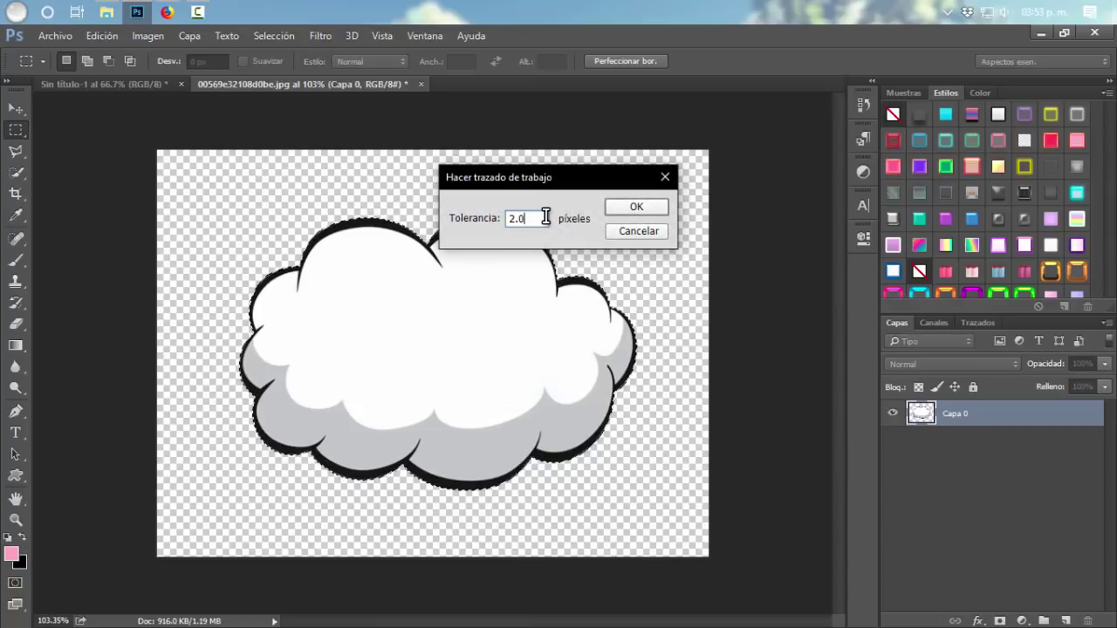
{"action": "left_click_drag", "start_coordinate": [546, 217], "coordinate": [494, 216]}
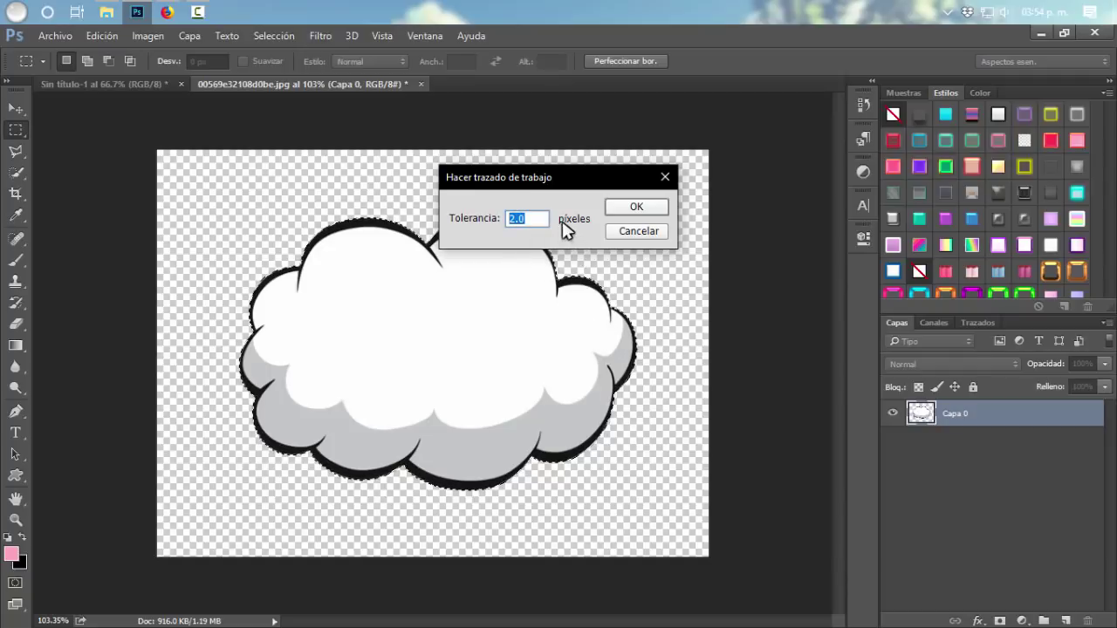
{"action": "left_click", "coordinate": [540, 218]}
{"action": "left_click", "coordinate": [643, 211]}
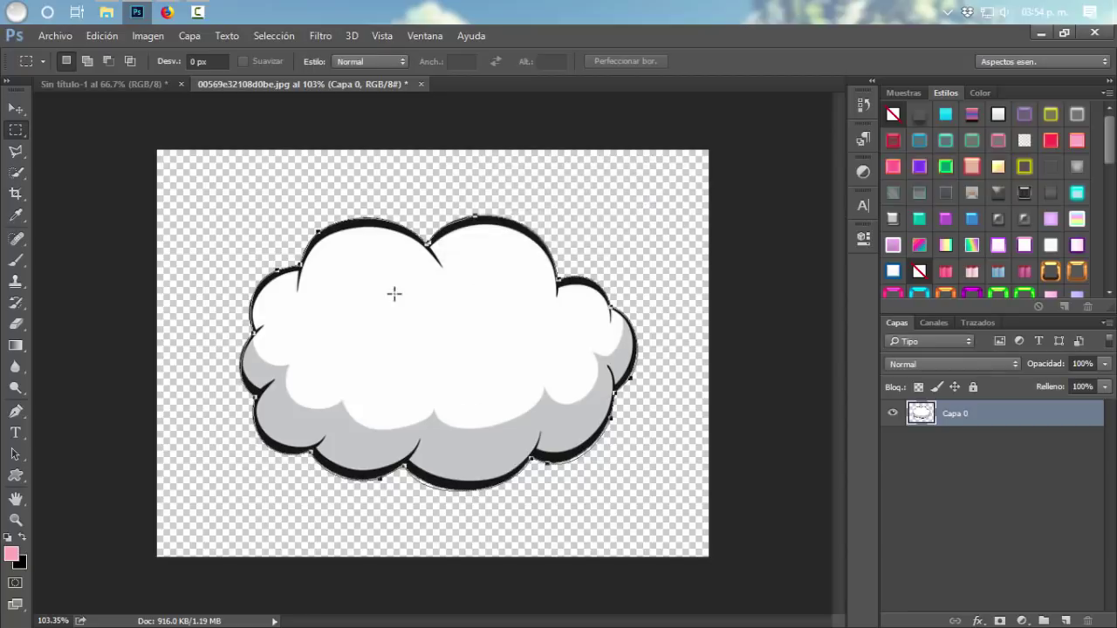
Step: Add an empty Capa 1, lower Capa 0 opacity to 46%, then hide Capa 0
{"action": "left_click", "coordinate": [1066, 620]}
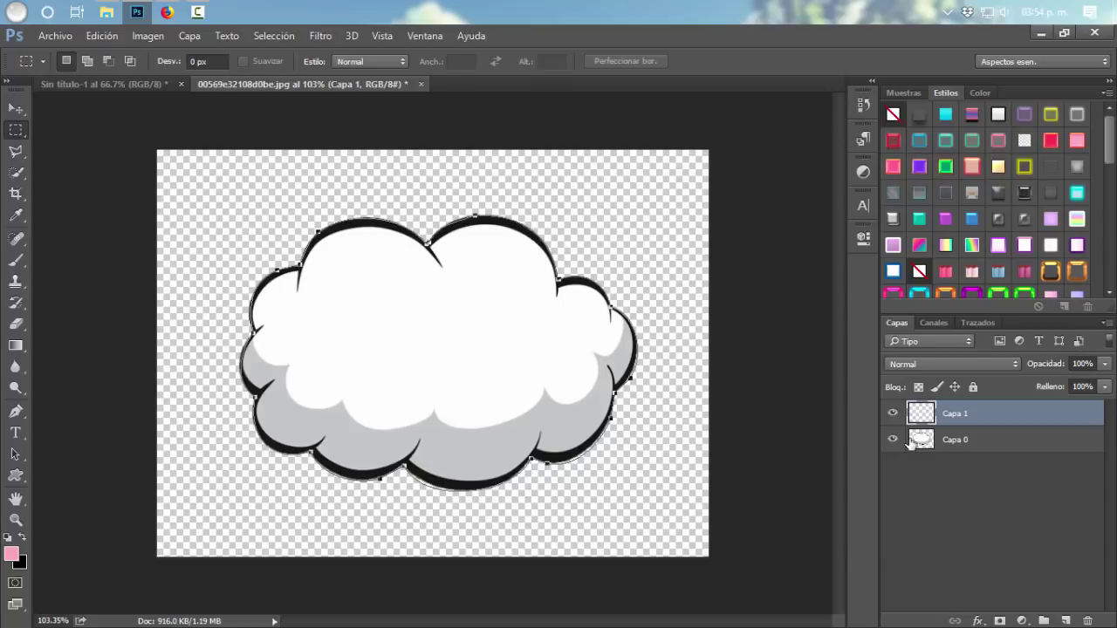
{"action": "left_click", "coordinate": [907, 441]}
{"action": "left_click", "coordinate": [1104, 364]}
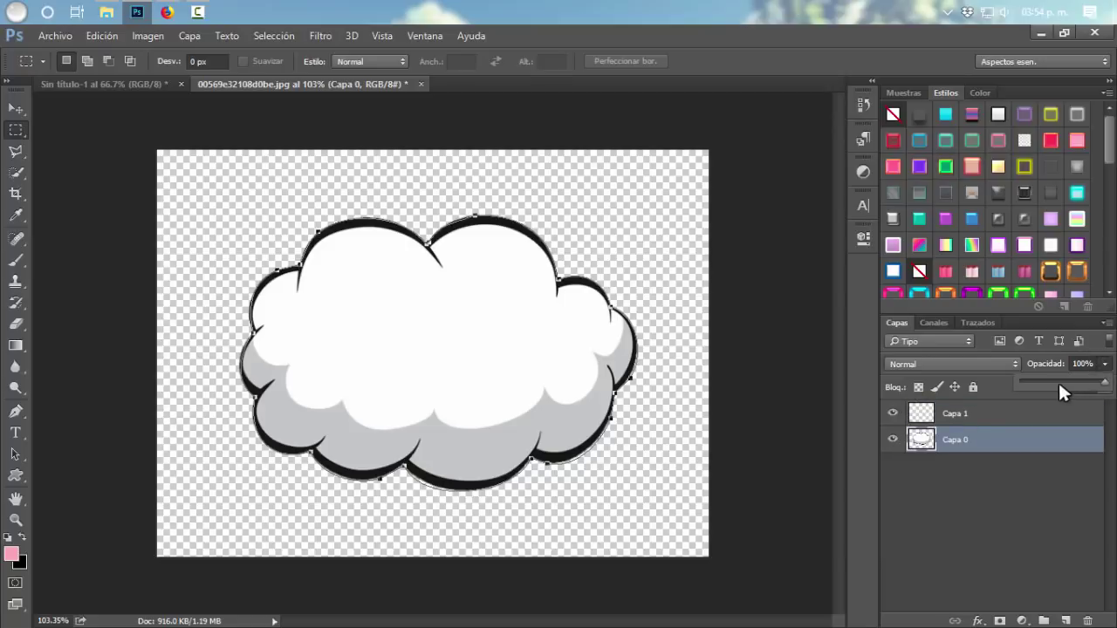
{"action": "left_click", "coordinate": [1059, 384]}
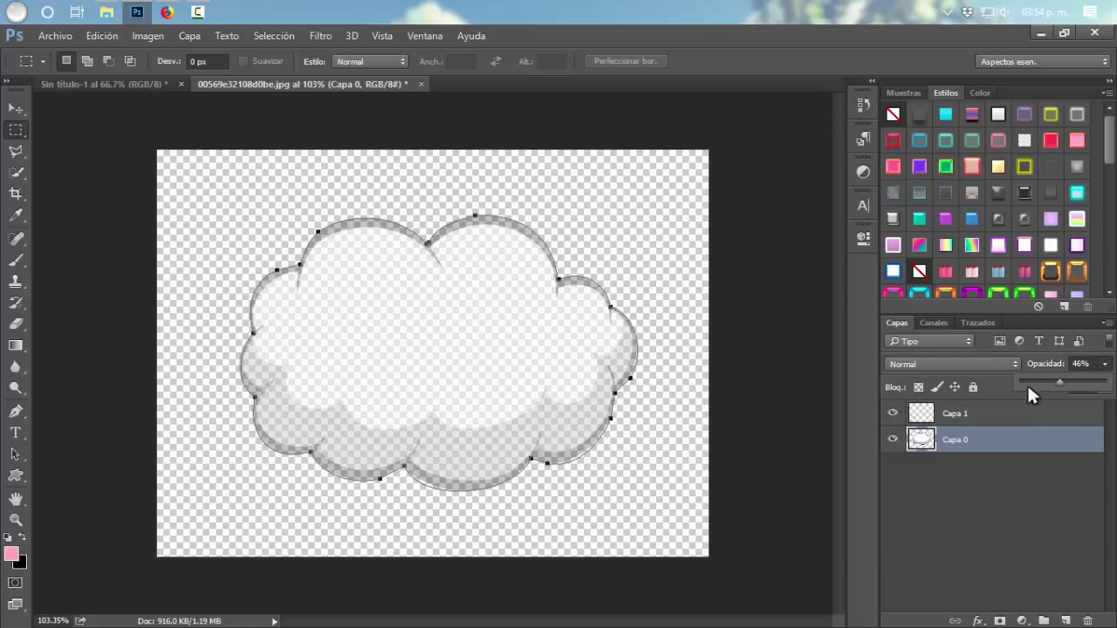
{"action": "left_click", "coordinate": [1005, 420]}
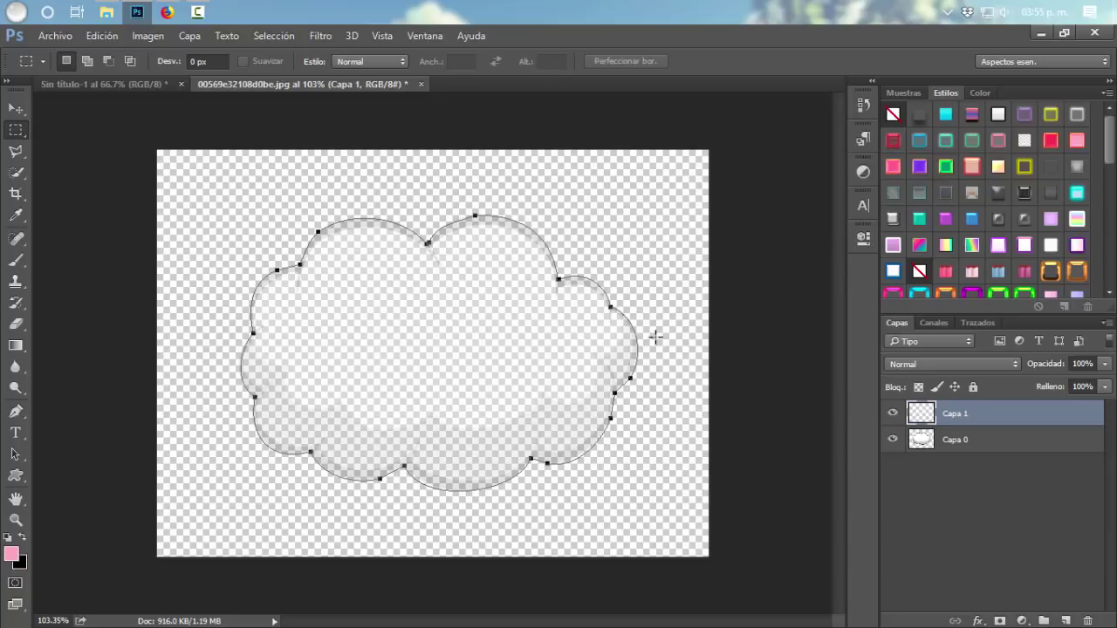
{"action": "left_click", "coordinate": [893, 439]}
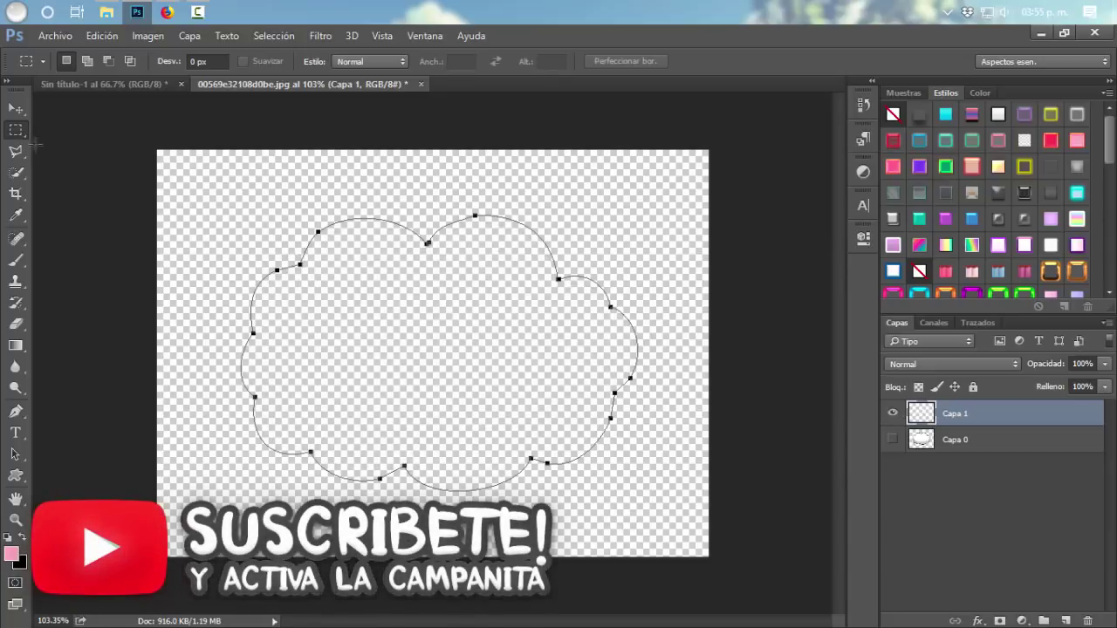
{"action": "left_click", "coordinate": [102, 36]}
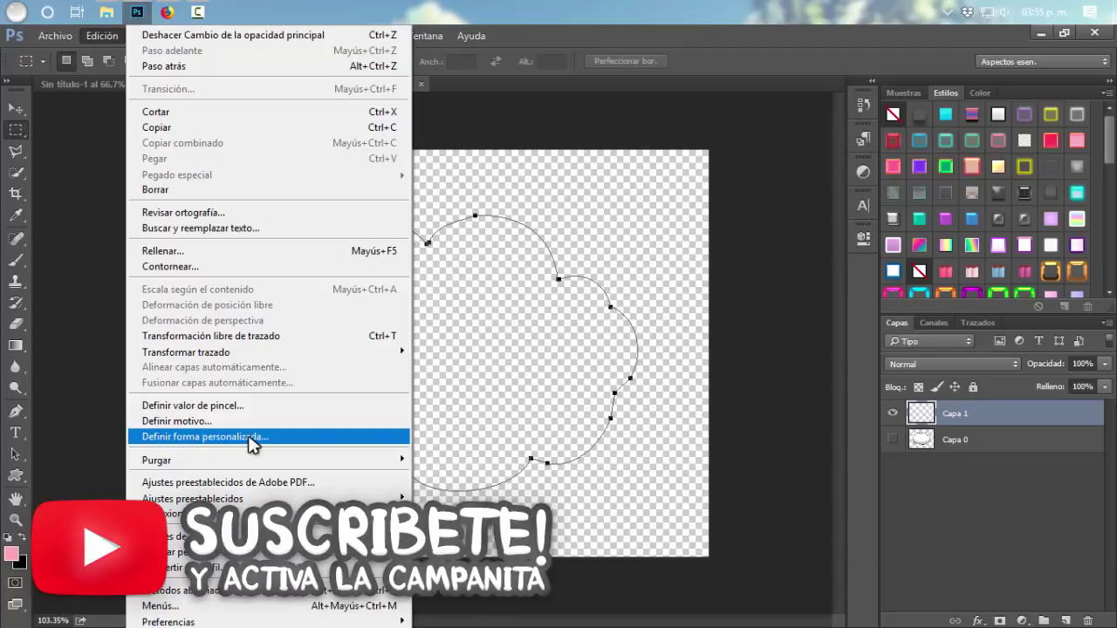
Step: Define the cloud path as a custom shape named nube and hide the path outline
{"action": "left_click", "coordinate": [250, 443]}
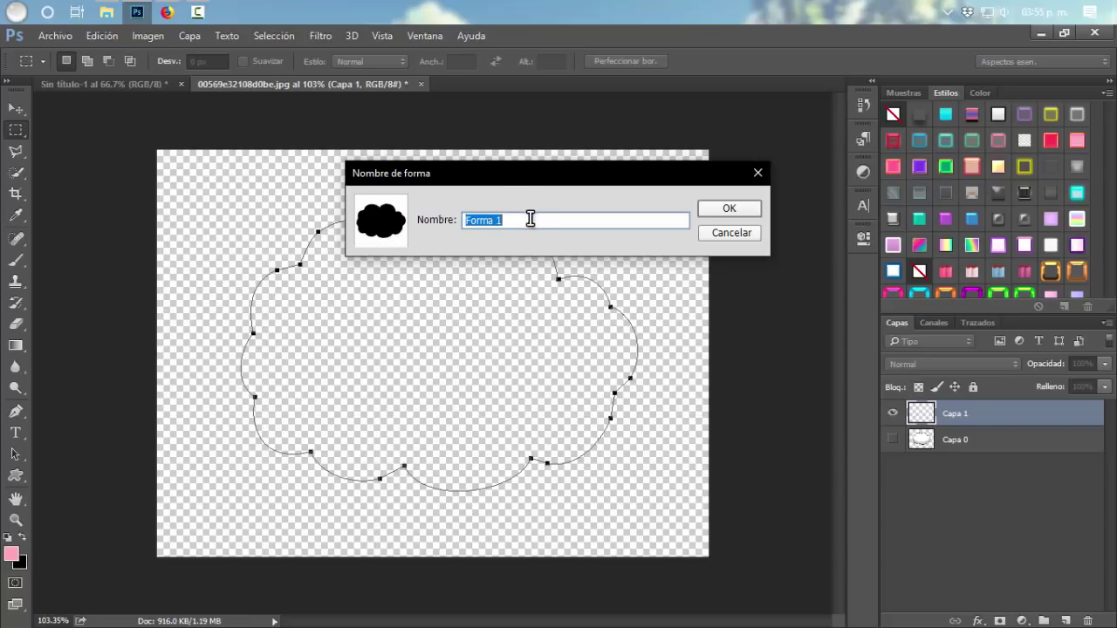
{"action": "type", "text": "nuve"}
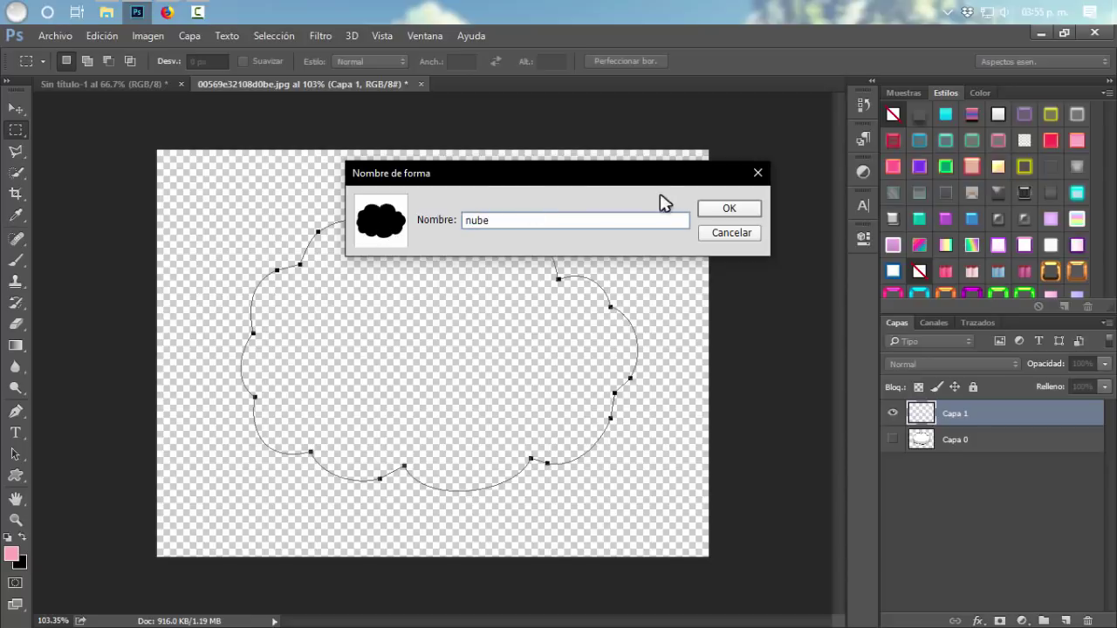
{"action": "left_click", "coordinate": [723, 209]}
{"action": "key", "text": "v"}
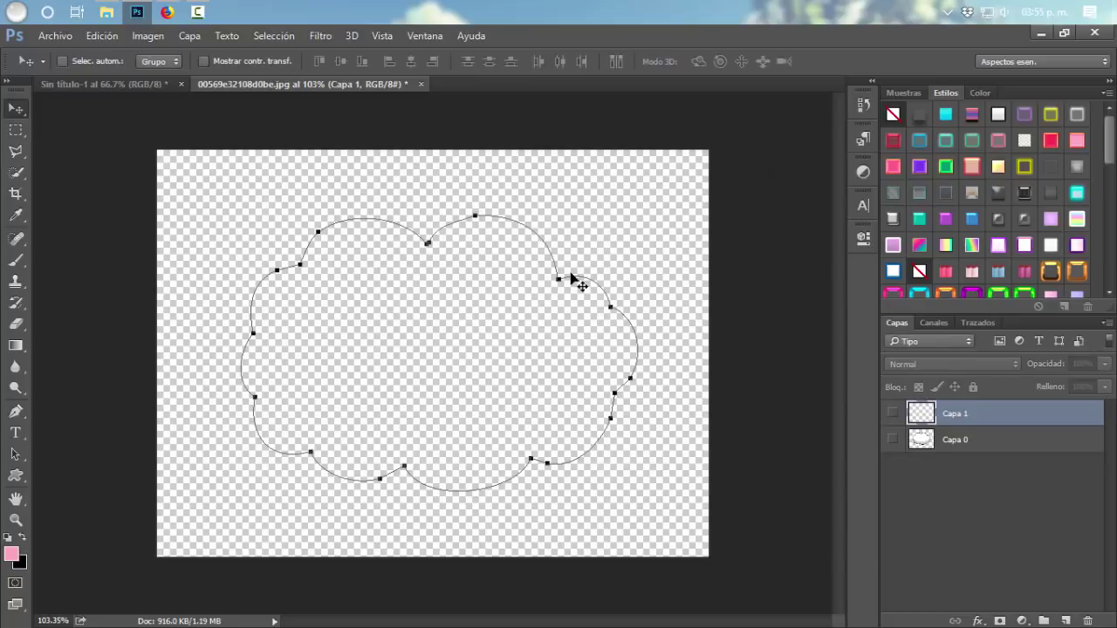
{"action": "left_click", "coordinate": [428, 242]}
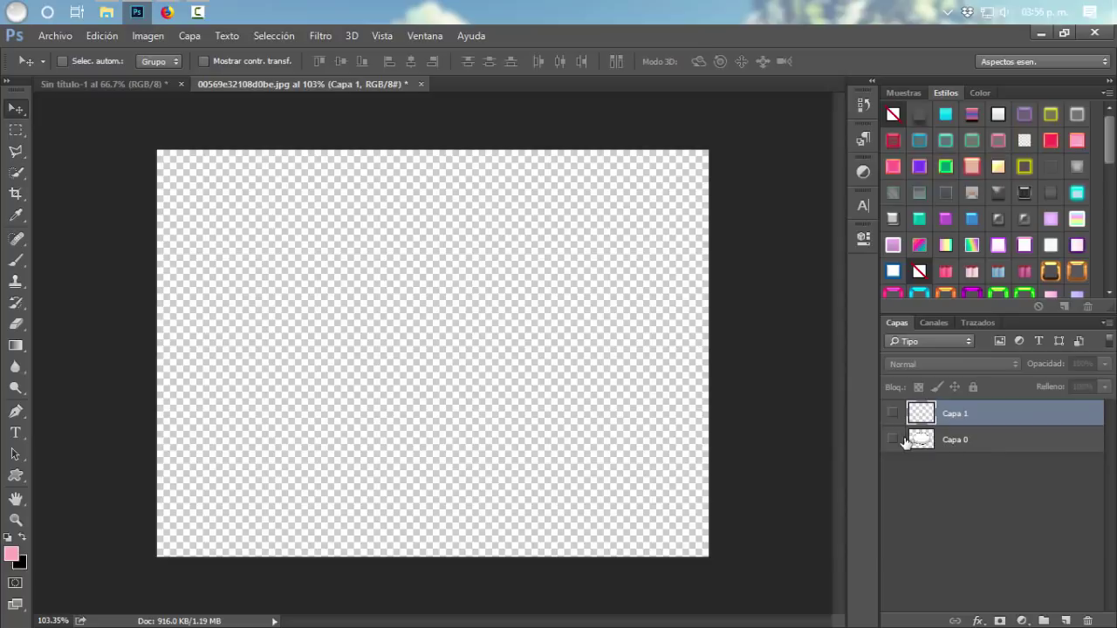
Step: Pick the nube shape in the Custom Shape tool, draw a test pink cloud, then delete it
{"action": "left_click", "coordinate": [15, 477]}
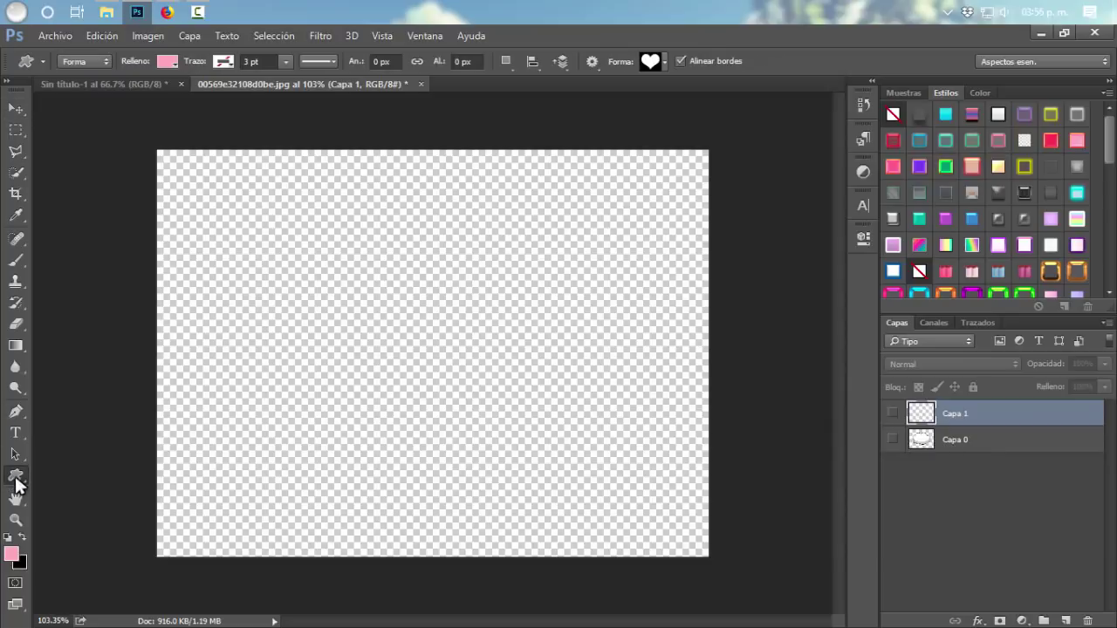
{"action": "left_click", "coordinate": [662, 61]}
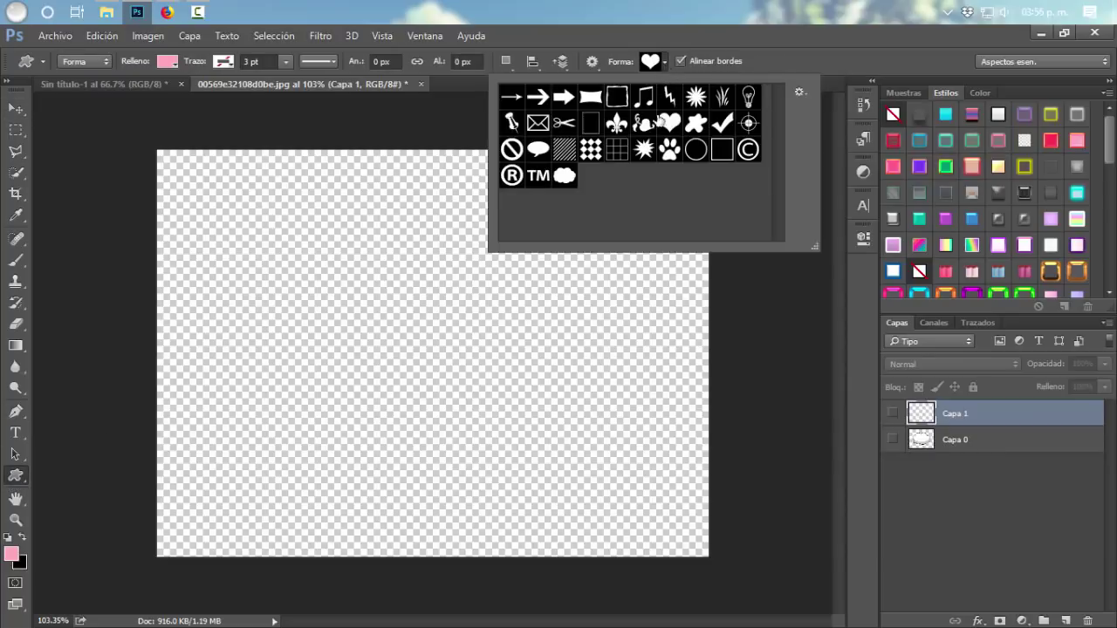
{"action": "left_click", "coordinate": [563, 177]}
{"action": "left_click", "coordinate": [577, 36]}
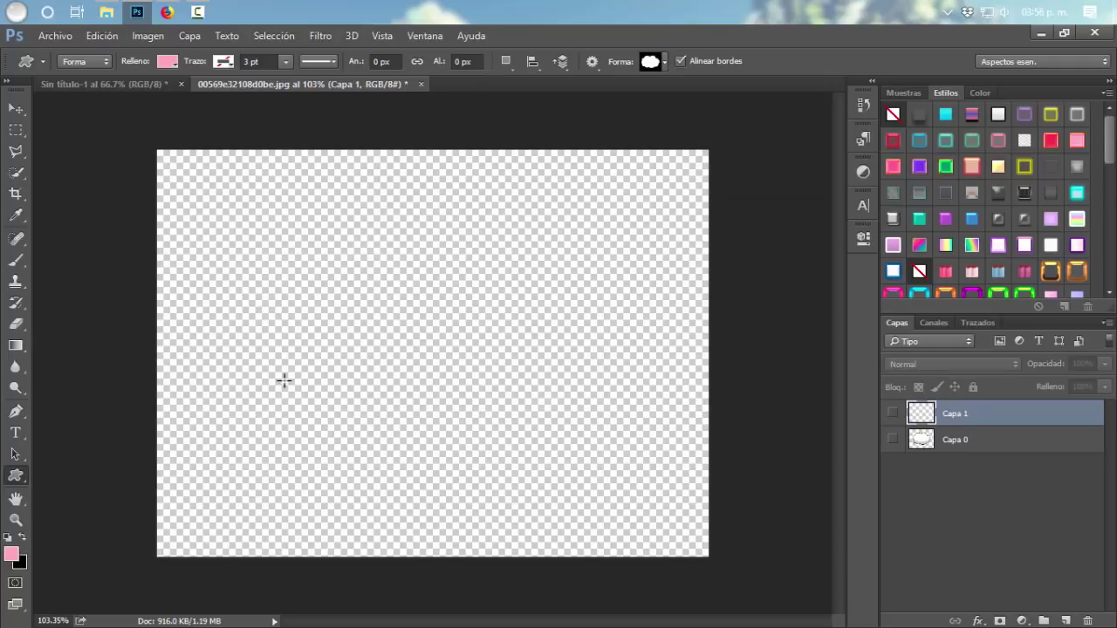
{"action": "left_click_drag", "start_coordinate": [252, 312], "coordinate": [619, 562]}
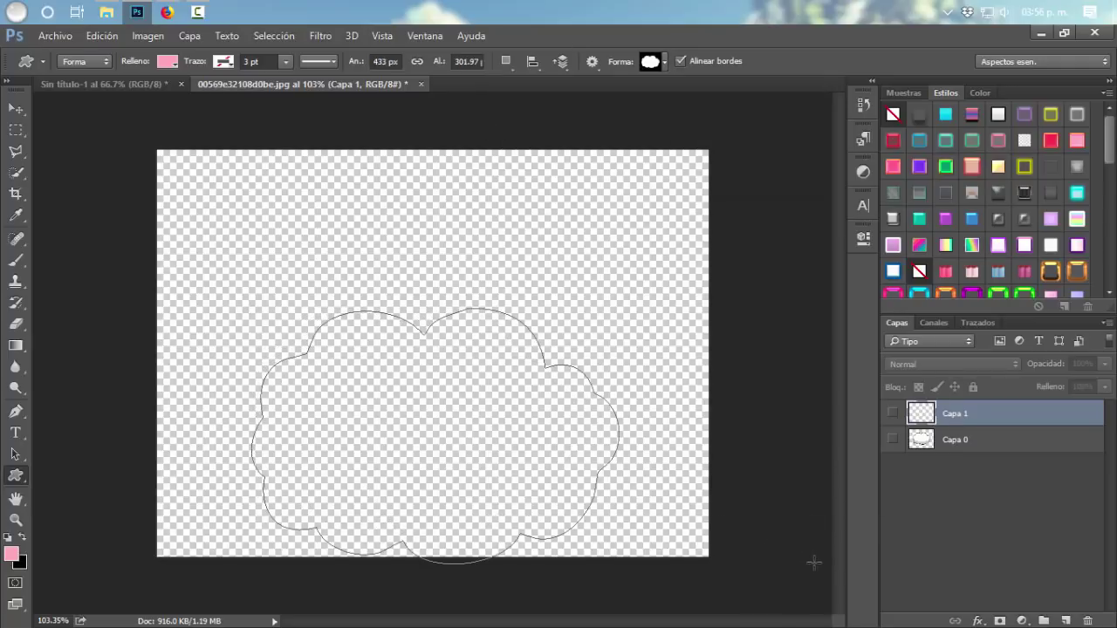
{"action": "key", "text": "v"}
{"action": "left_click_drag", "start_coordinate": [495, 439], "coordinate": [486, 417]}
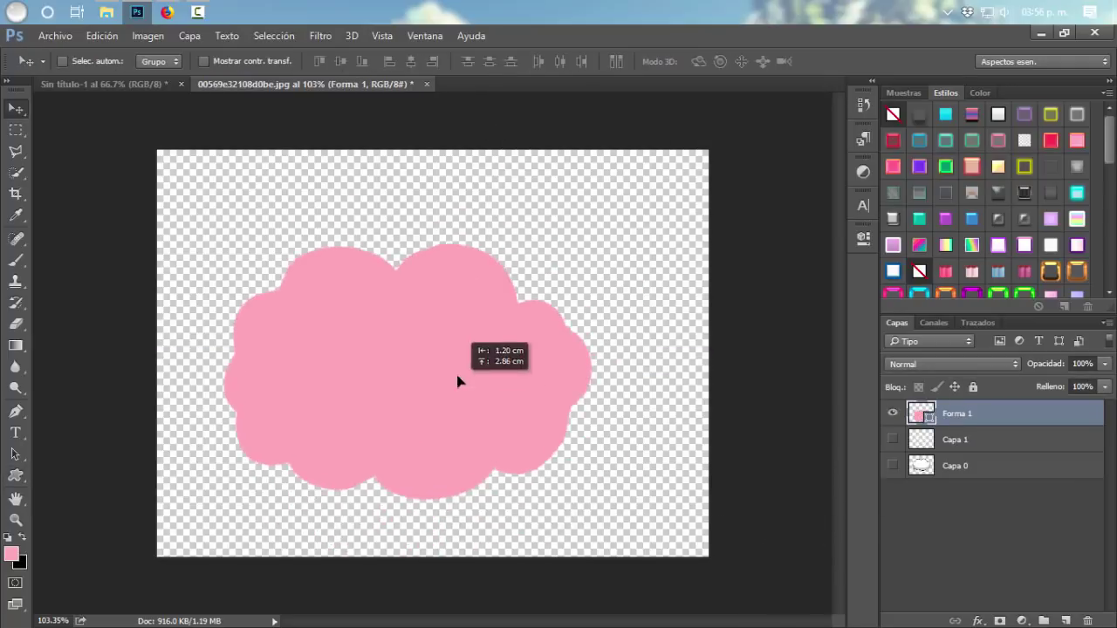
{"action": "key", "text": "Delete"}
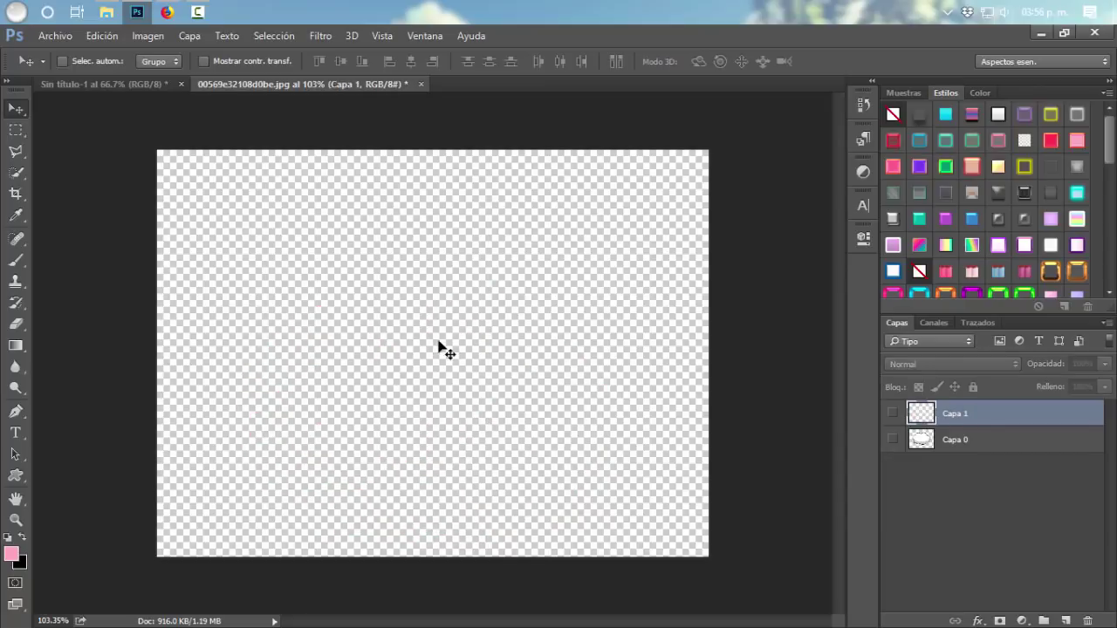
Step: Draw two pink cloud shapes, a large one on the left and one upper right
{"action": "left_click", "coordinate": [16, 476]}
{"action": "left_click_drag", "start_coordinate": [255, 246], "coordinate": [435, 408]}
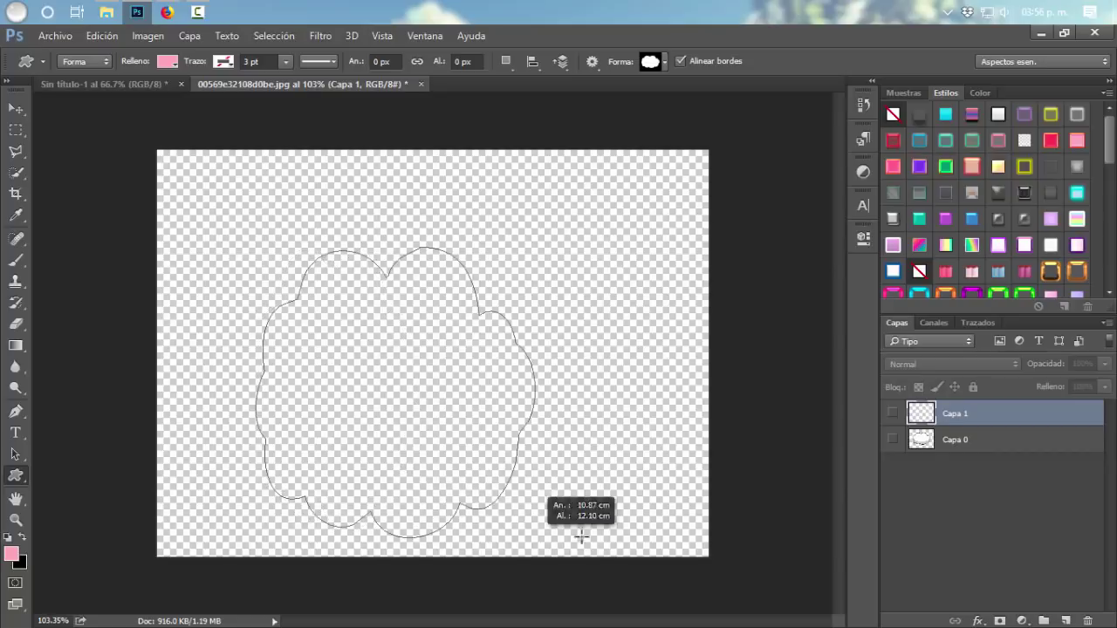
{"action": "left_click_drag", "start_coordinate": [436, 408], "coordinate": [602, 538]}
{"action": "left_click", "coordinate": [362, 332]}
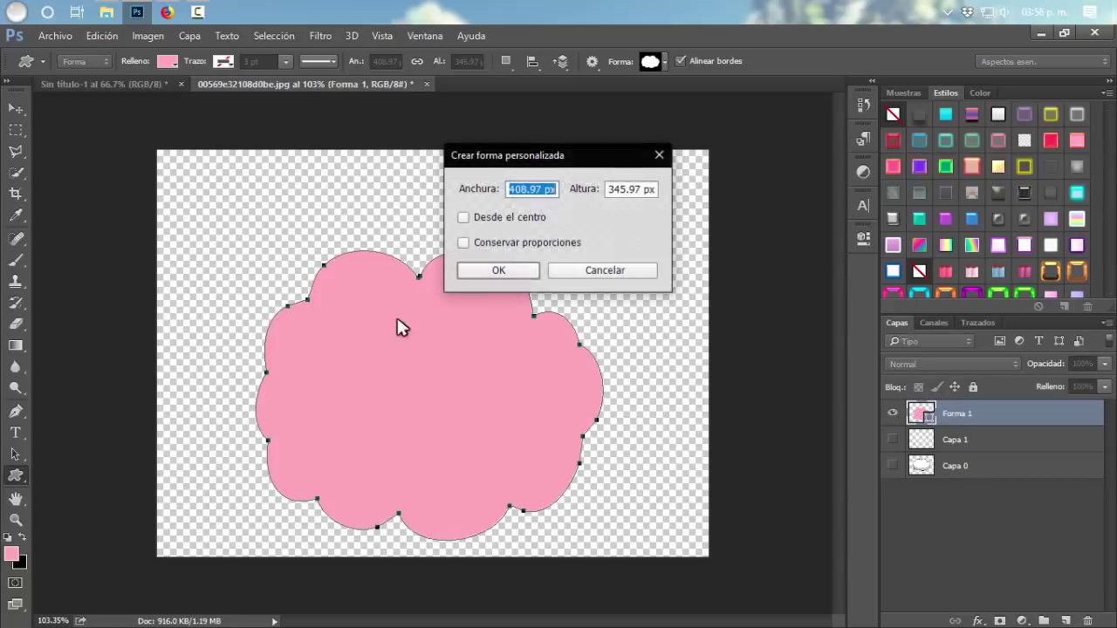
{"action": "left_click", "coordinate": [561, 277]}
{"action": "left_click_drag", "start_coordinate": [412, 220], "coordinate": [703, 403]}
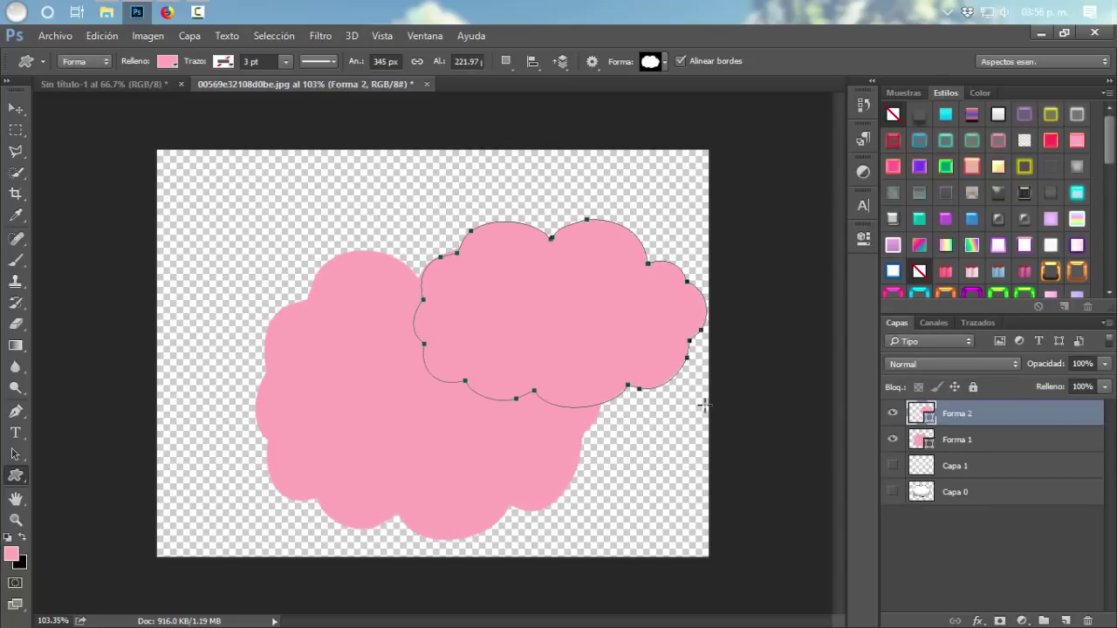
{"action": "left_click", "coordinate": [544, 194]}
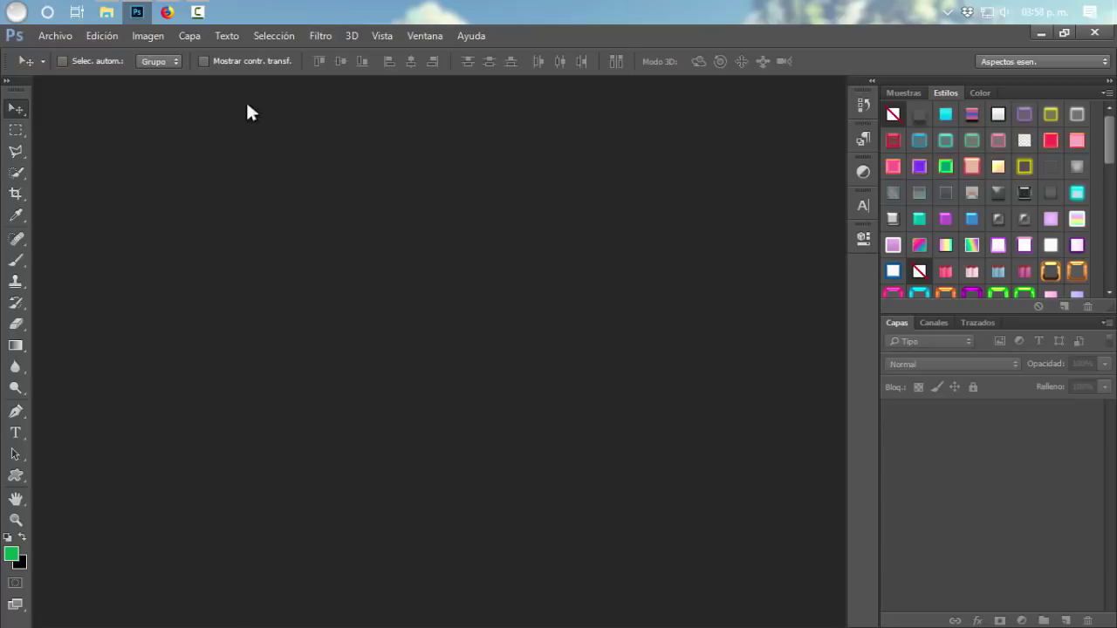
Step: Open the Gestor de ajustes preestablecidos from Edición > Ajustes preestablecidos and move it lower
{"action": "left_click", "coordinate": [92, 36]}
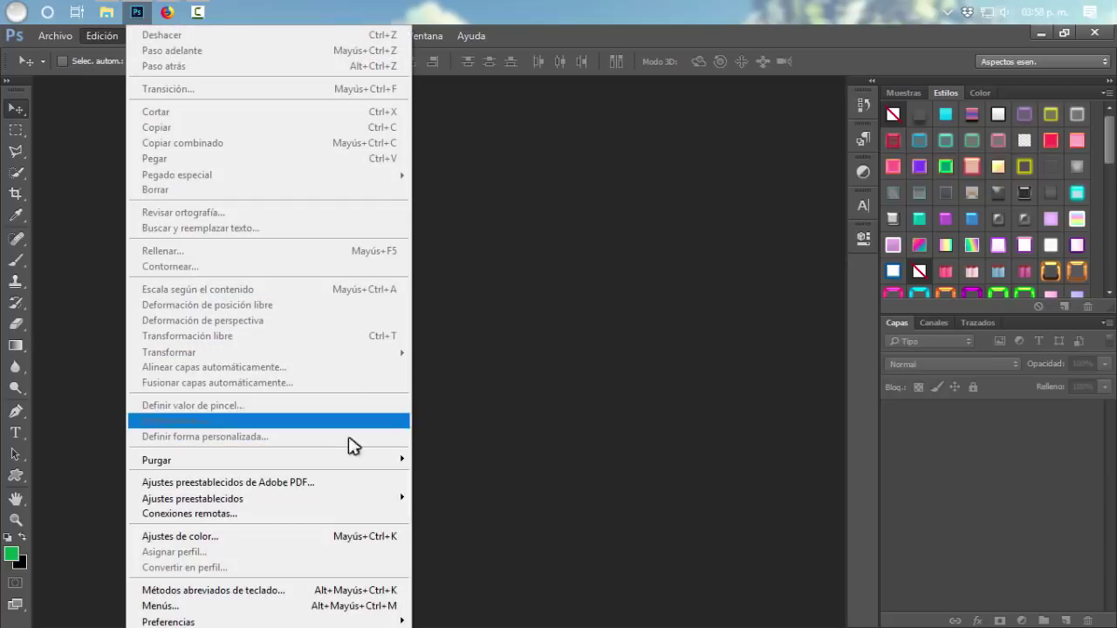
{"action": "mouse_move", "coordinate": [193, 498]}
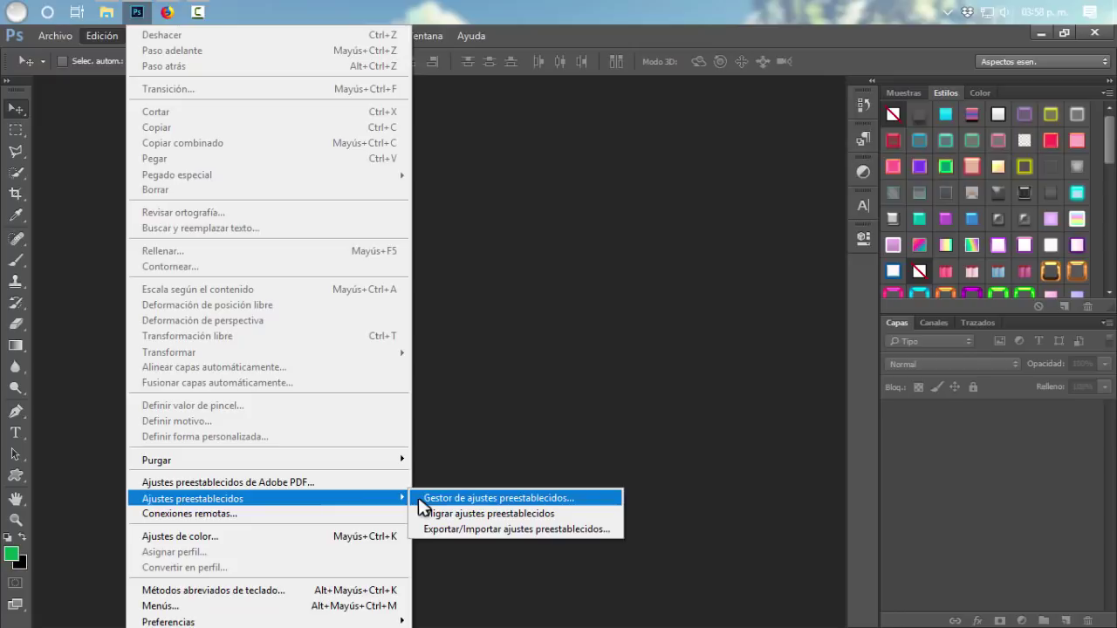
{"action": "left_click", "coordinate": [419, 499]}
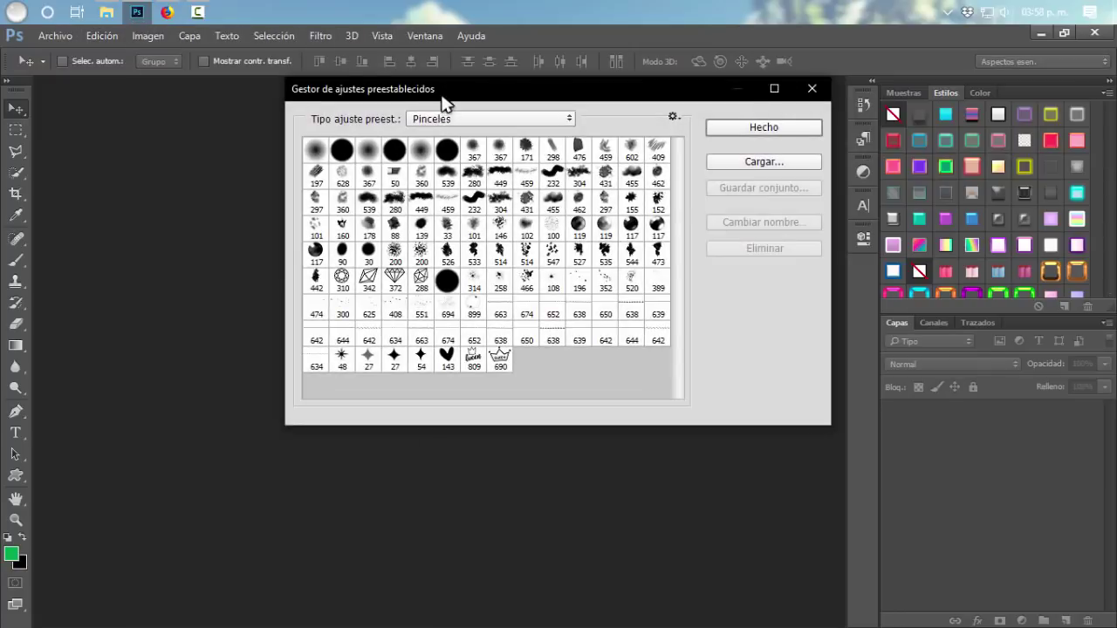
{"action": "left_click_drag", "start_coordinate": [442, 97], "coordinate": [440, 166]}
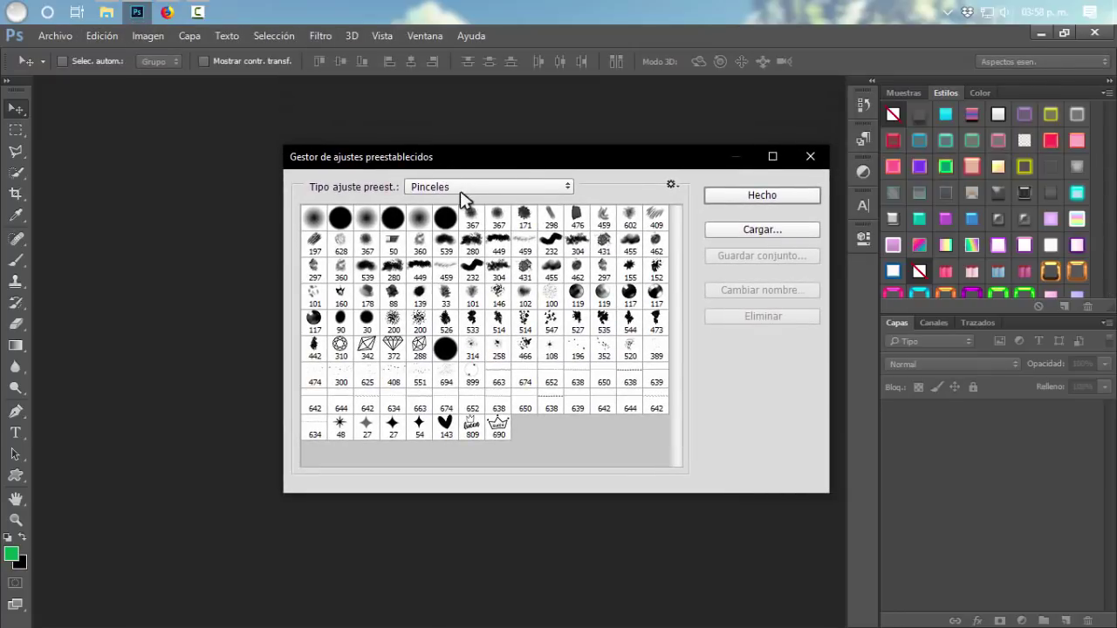
Step: Cycle through gradient, style, pattern and brush presets, ending on the Muestras swatches
{"action": "left_click", "coordinate": [463, 186]}
{"action": "left_click", "coordinate": [459, 214]}
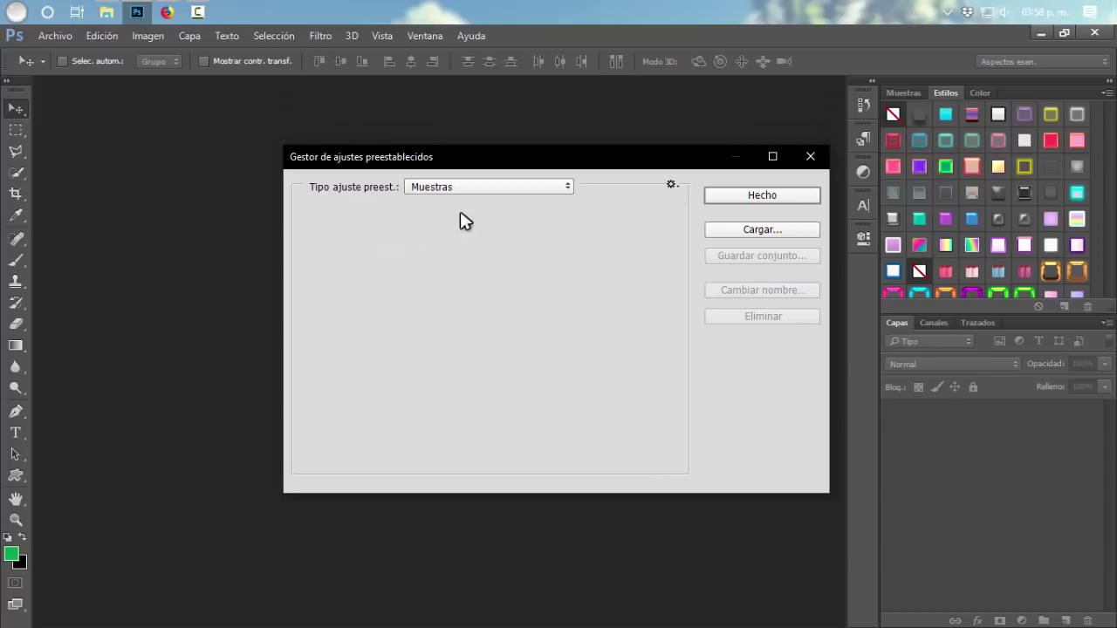
{"action": "left_click", "coordinate": [461, 187]}
{"action": "left_click", "coordinate": [461, 225]}
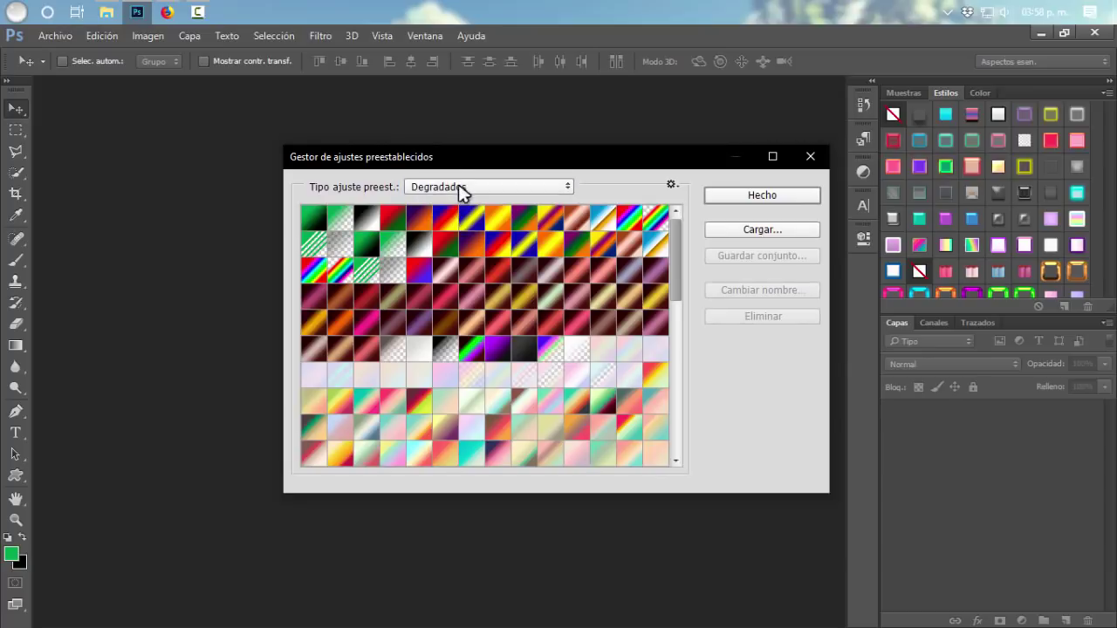
{"action": "left_click", "coordinate": [462, 186]}
{"action": "left_click", "coordinate": [453, 236]}
{"action": "left_click", "coordinate": [471, 186]}
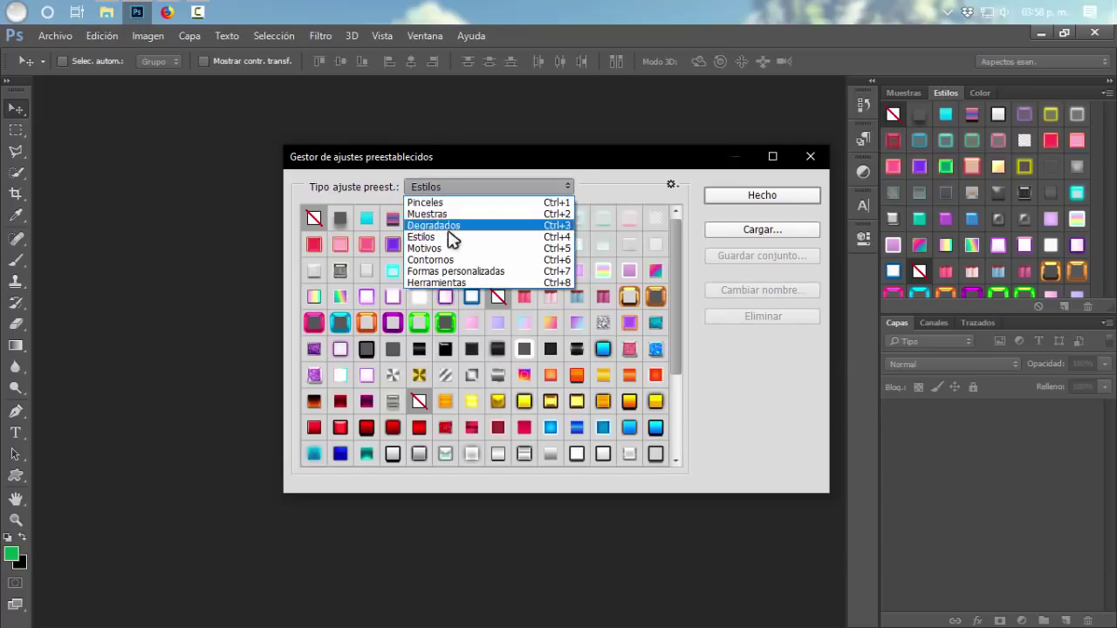
{"action": "left_click", "coordinate": [445, 248]}
{"action": "left_click", "coordinate": [456, 187]}
{"action": "left_click", "coordinate": [436, 203]}
{"action": "left_click", "coordinate": [466, 186]}
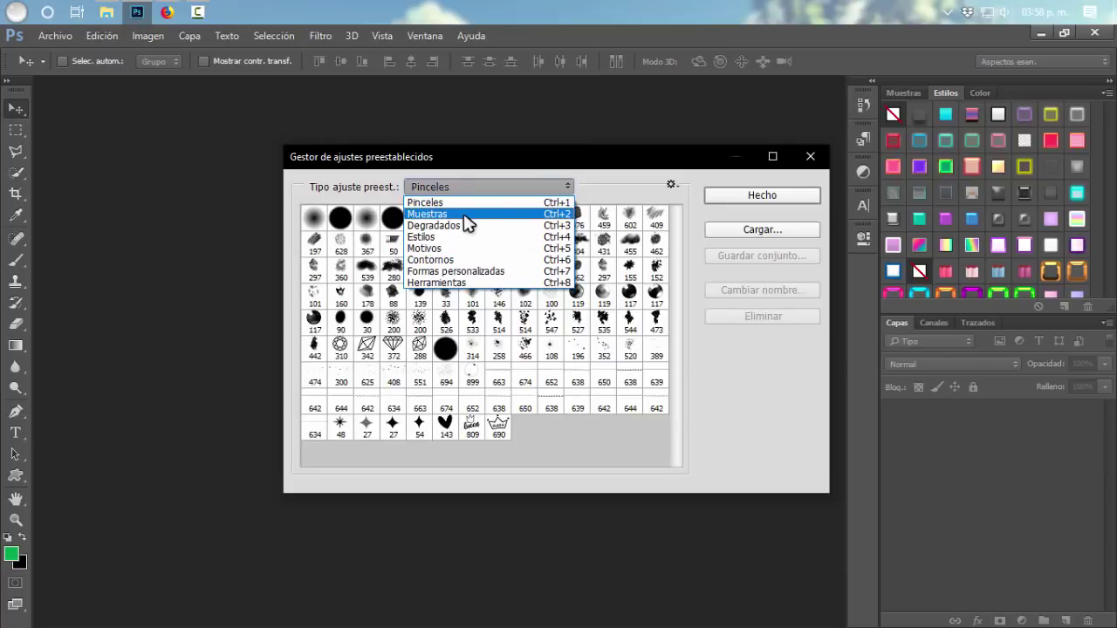
{"action": "left_click", "coordinate": [465, 215]}
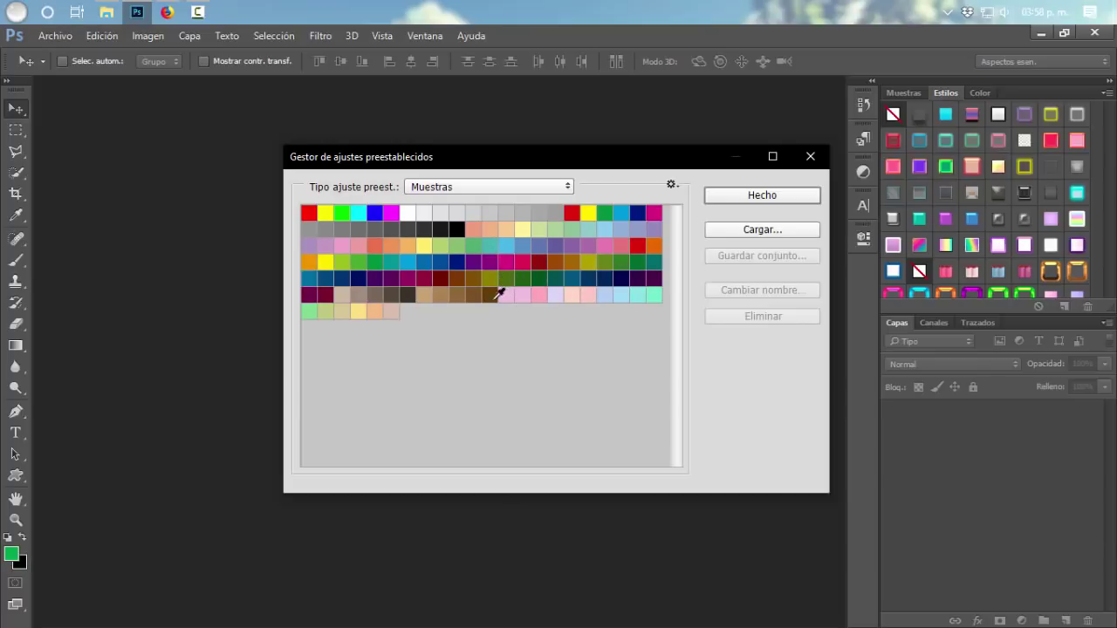
Step: Delete unwanted swatches and select the custom ones from the salmon swatch through the last
{"action": "left_click", "coordinate": [490, 294]}
{"action": "left_click", "coordinate": [305, 213], "text": "shift"}
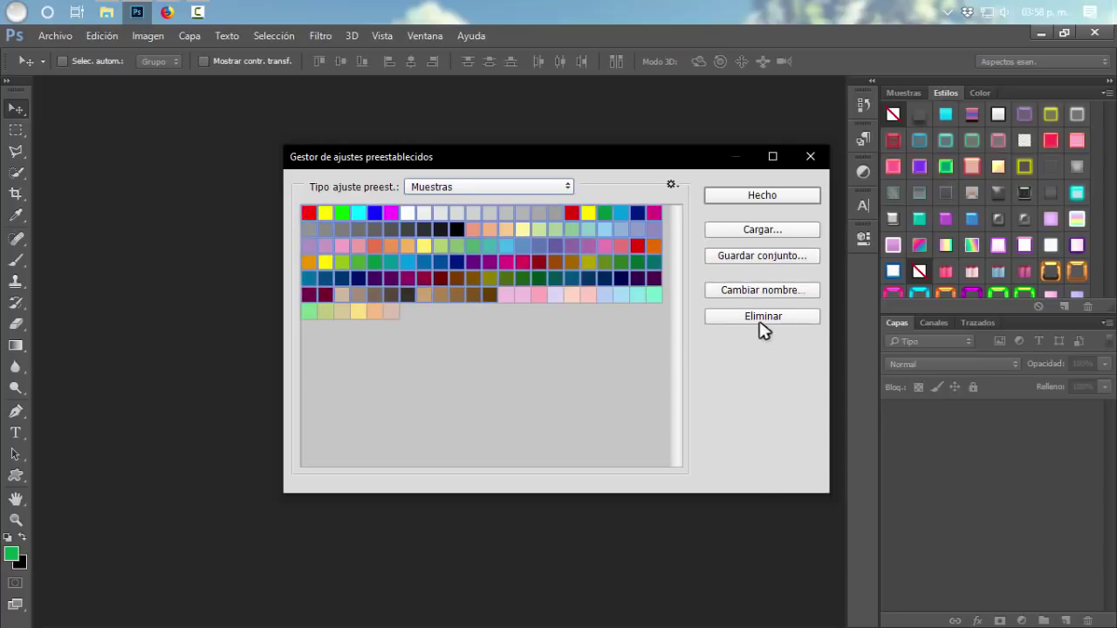
{"action": "left_click", "coordinate": [494, 334]}
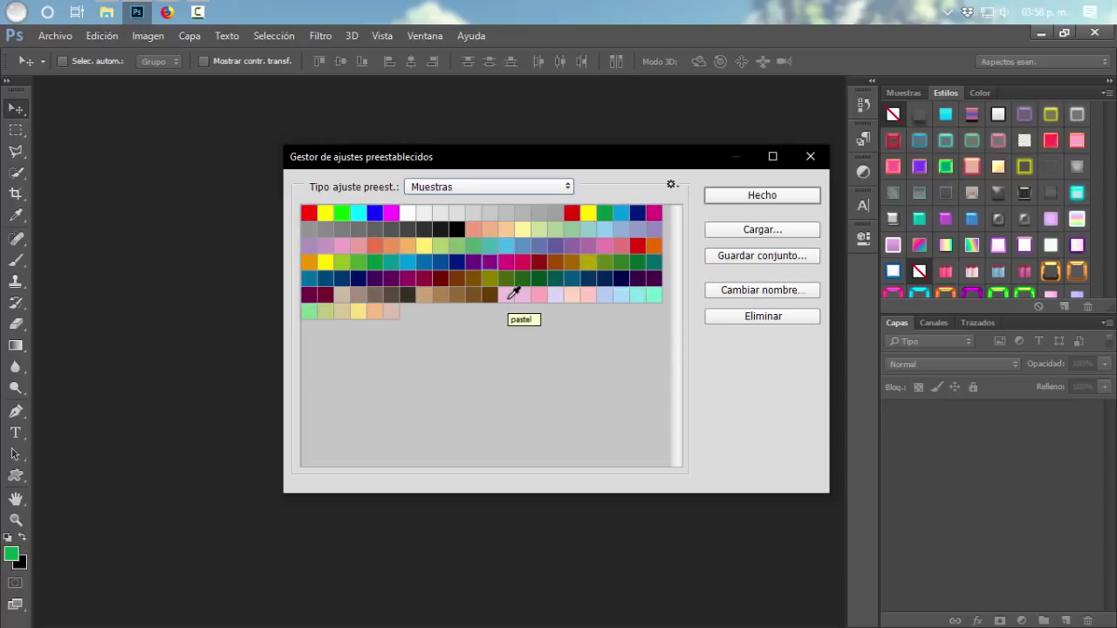
{"action": "left_click", "coordinate": [377, 248], "text": "shift"}
{"action": "left_click", "coordinate": [756, 317]}
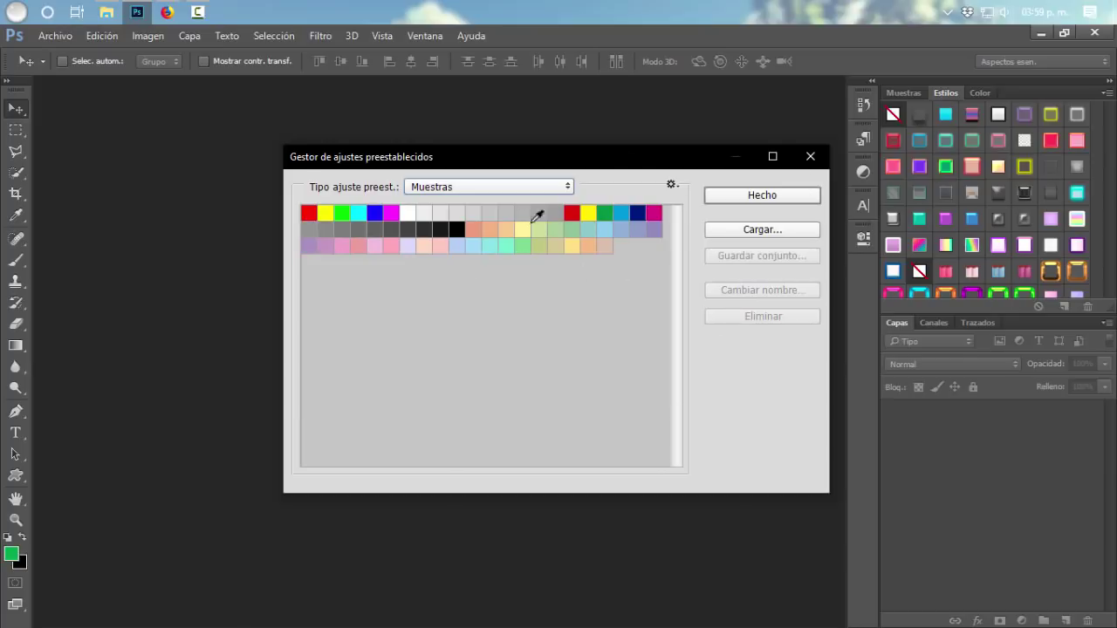
{"action": "left_click", "coordinate": [602, 245]}
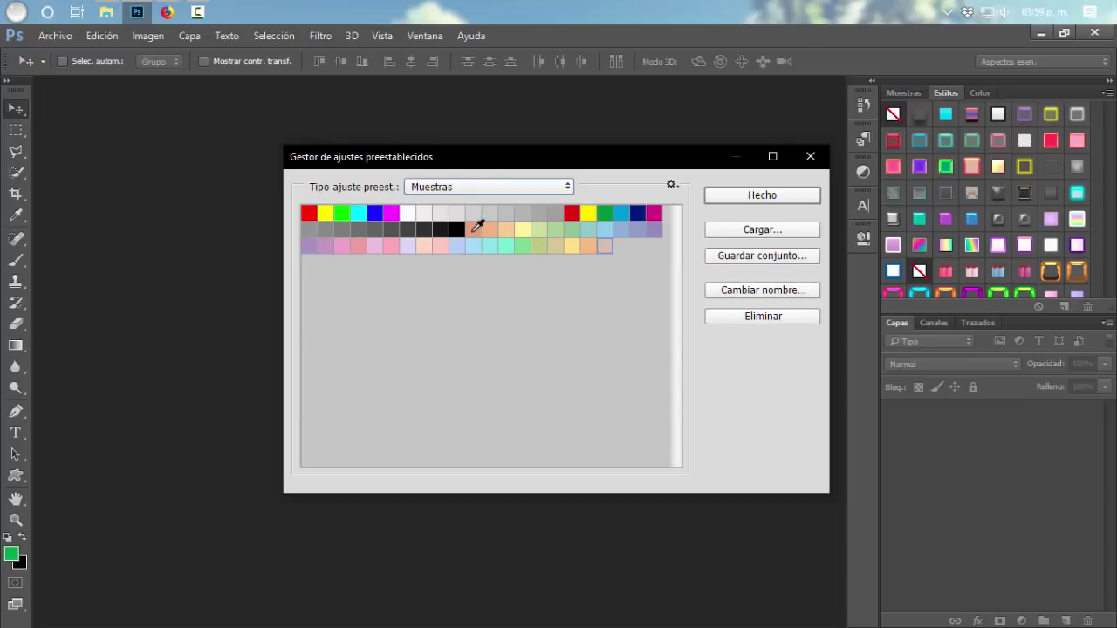
{"action": "left_click", "coordinate": [473, 226], "text": "shift"}
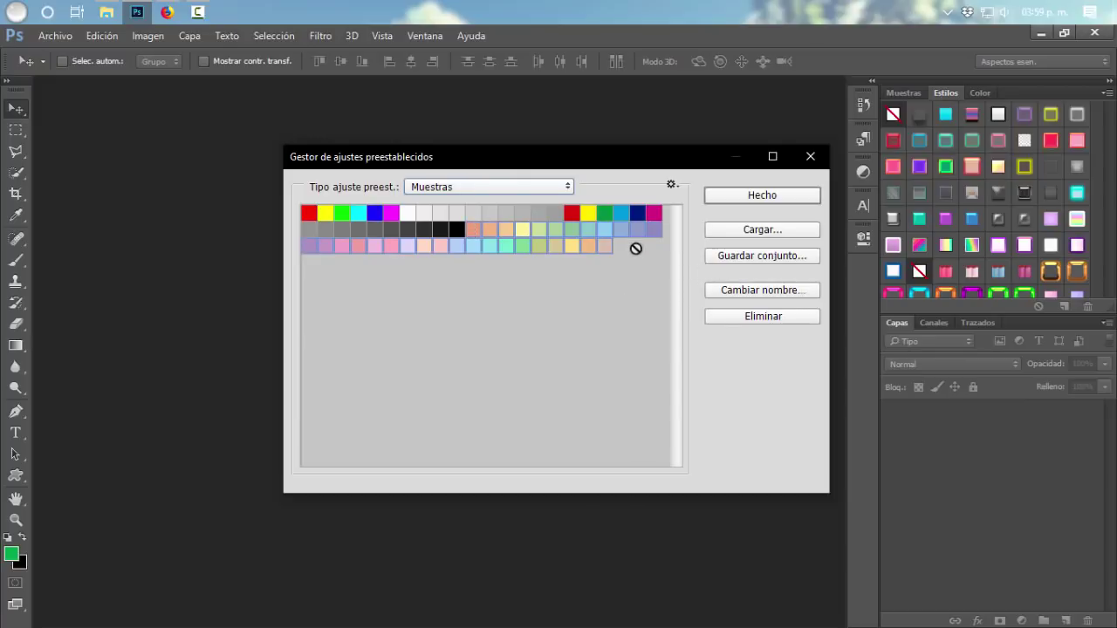
{"action": "left_click_drag", "start_coordinate": [526, 236], "coordinate": [478, 225]}
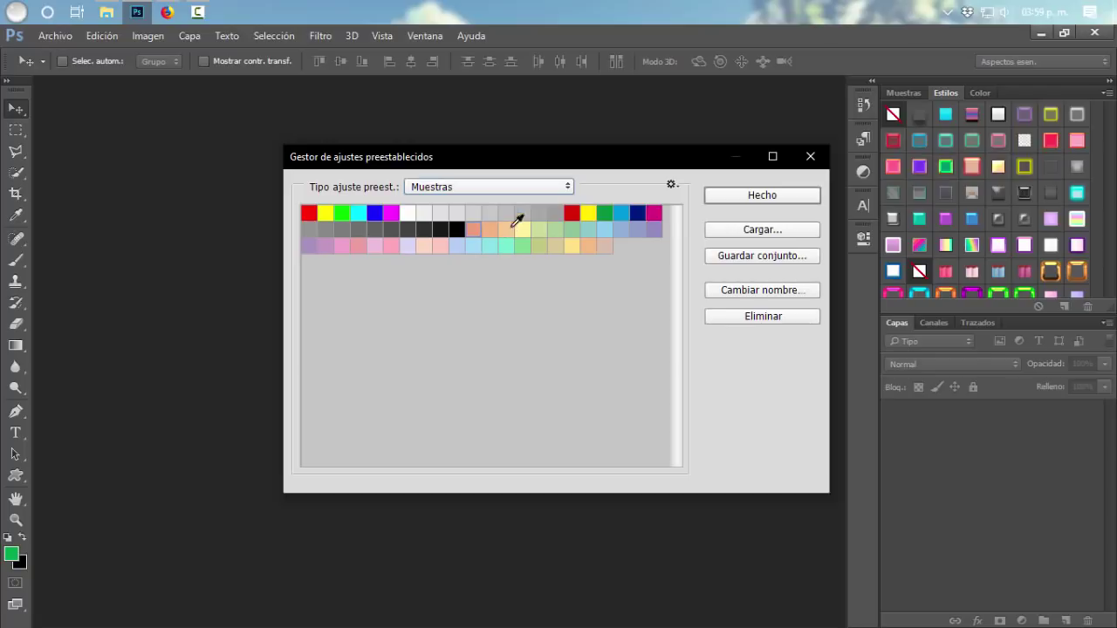
{"action": "left_click", "coordinate": [605, 246], "text": "shift"}
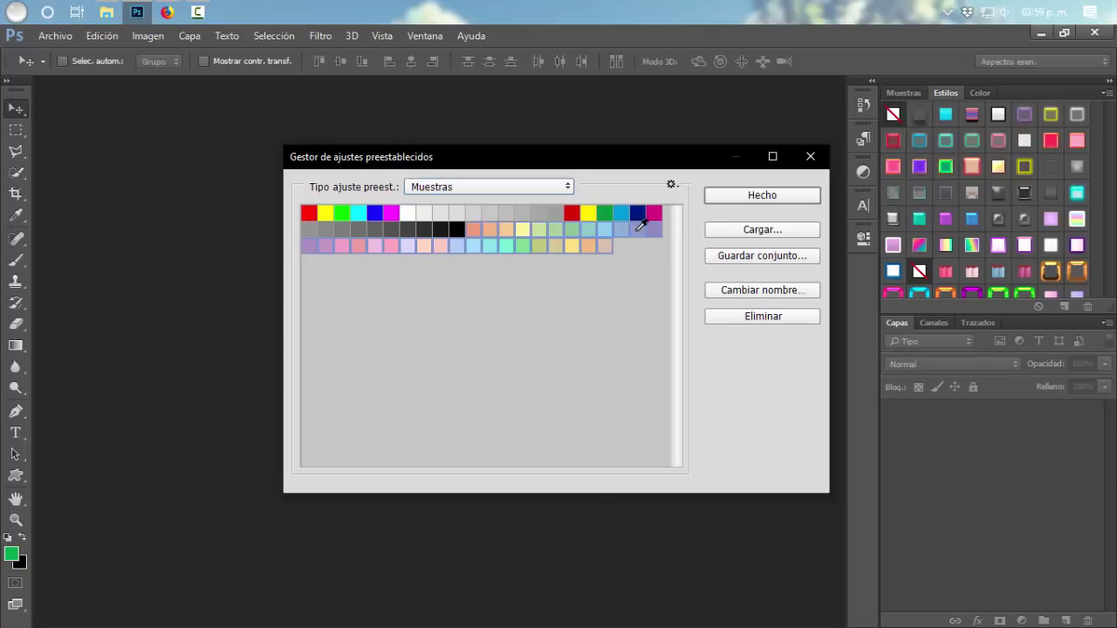
Step: Save the selected swatches to Escritorio as the MUESTRAS swatch set
{"action": "left_click", "coordinate": [729, 258]}
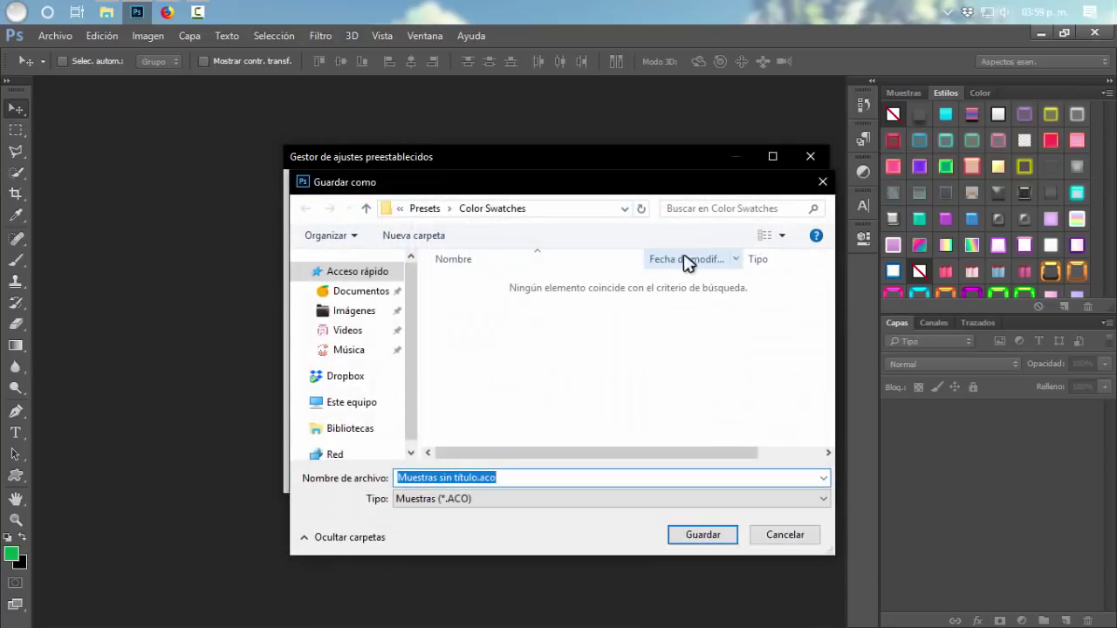
{"action": "left_click", "coordinate": [362, 403]}
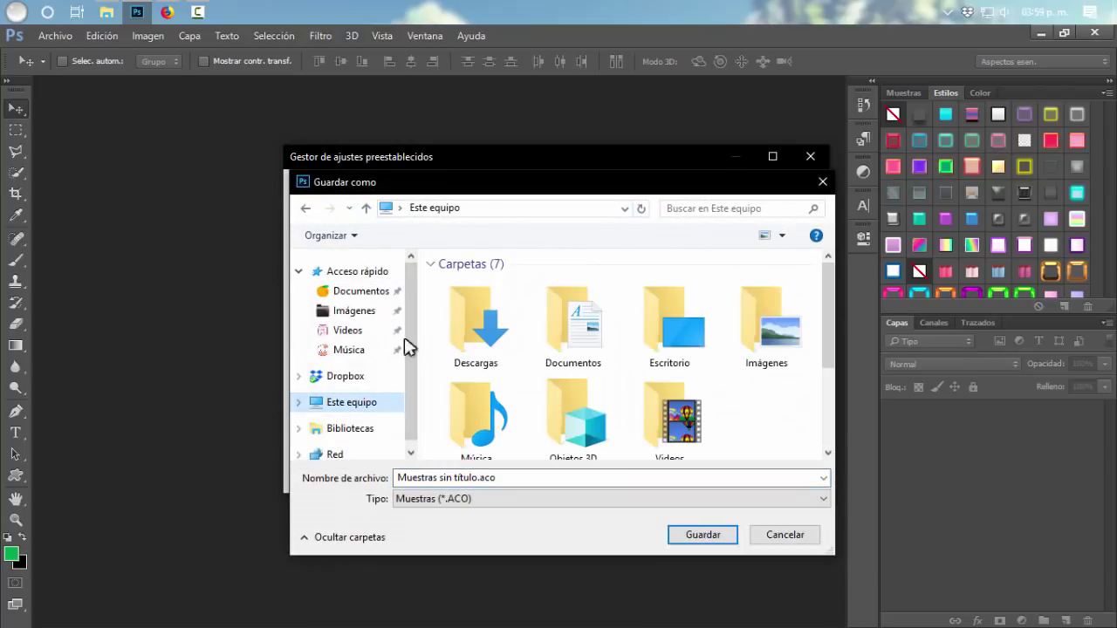
{"action": "double_click", "coordinate": [644, 316]}
{"action": "left_click", "coordinate": [518, 477]}
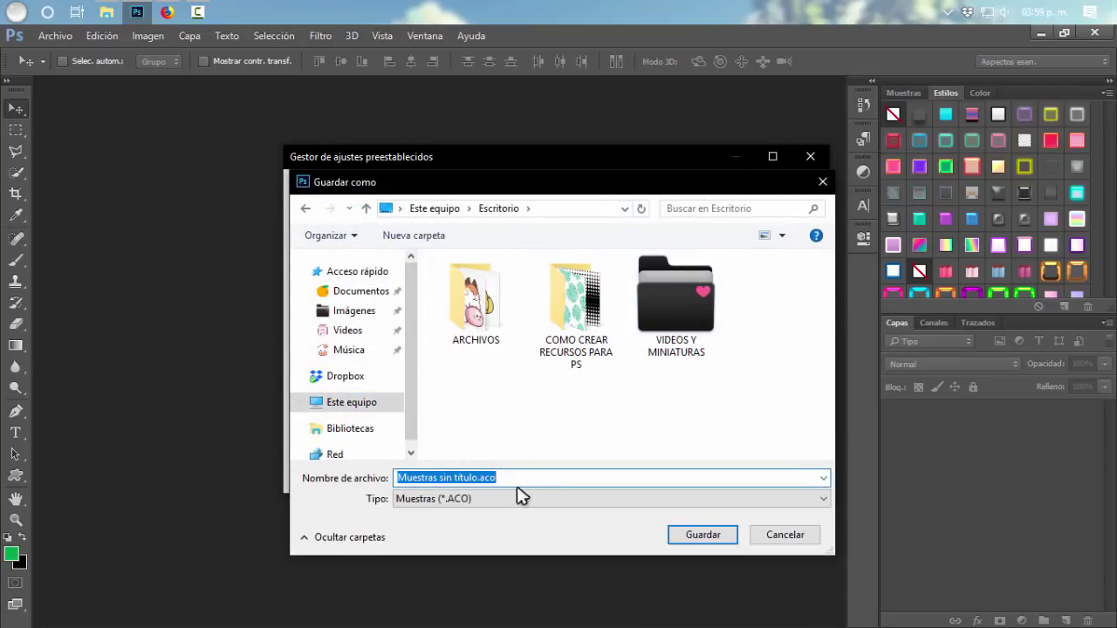
{"action": "type", "text": "mue"}
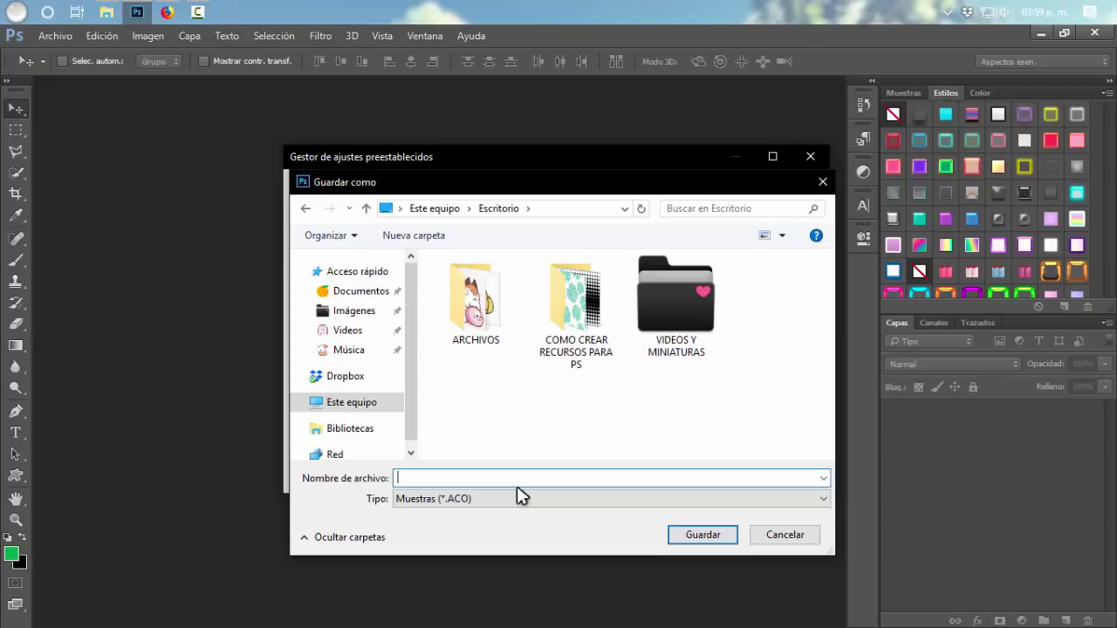
{"action": "type", "text": "c"}
{"action": "key", "text": "BackSpace"}
{"action": "type", "text": "MUESTRAS"}
{"action": "key", "text": "Return"}
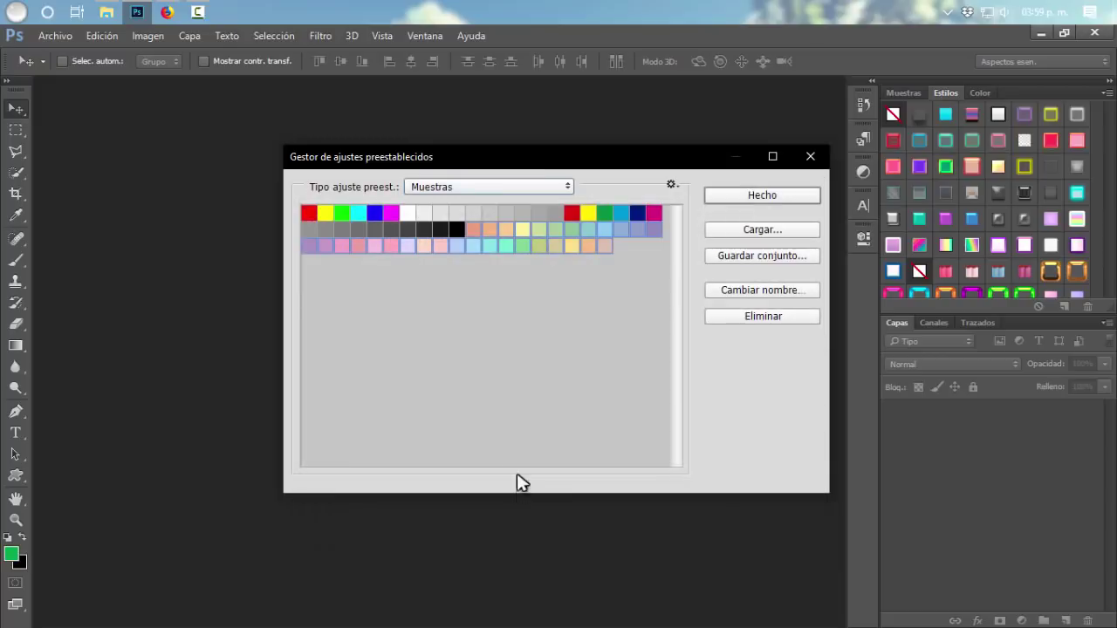
Step: Switch to Pinceles presets and select the custom brushes 143, 809 and 690 at the end
{"action": "left_click", "coordinate": [496, 188]}
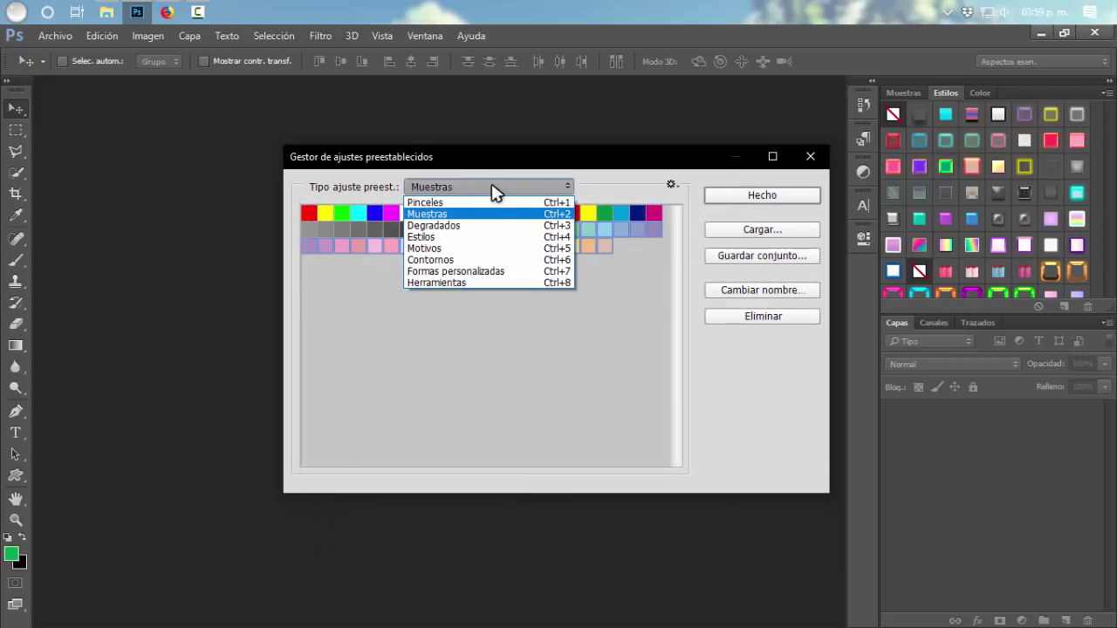
{"action": "left_click", "coordinate": [452, 203]}
{"action": "left_click", "coordinate": [498, 428]}
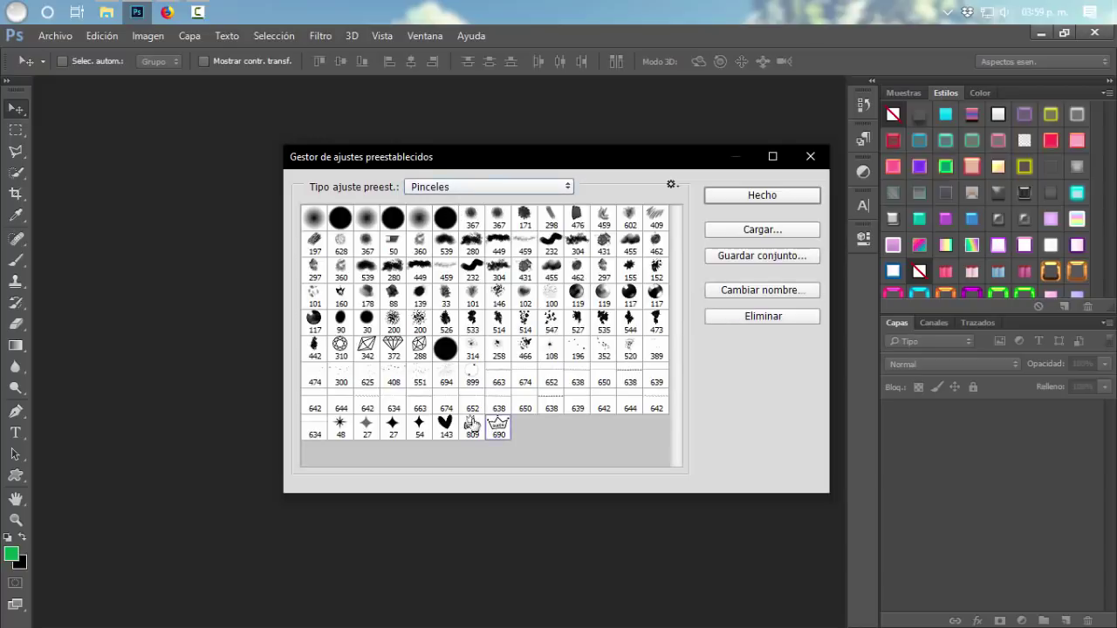
{"action": "left_click", "coordinate": [444, 427], "text": "shift"}
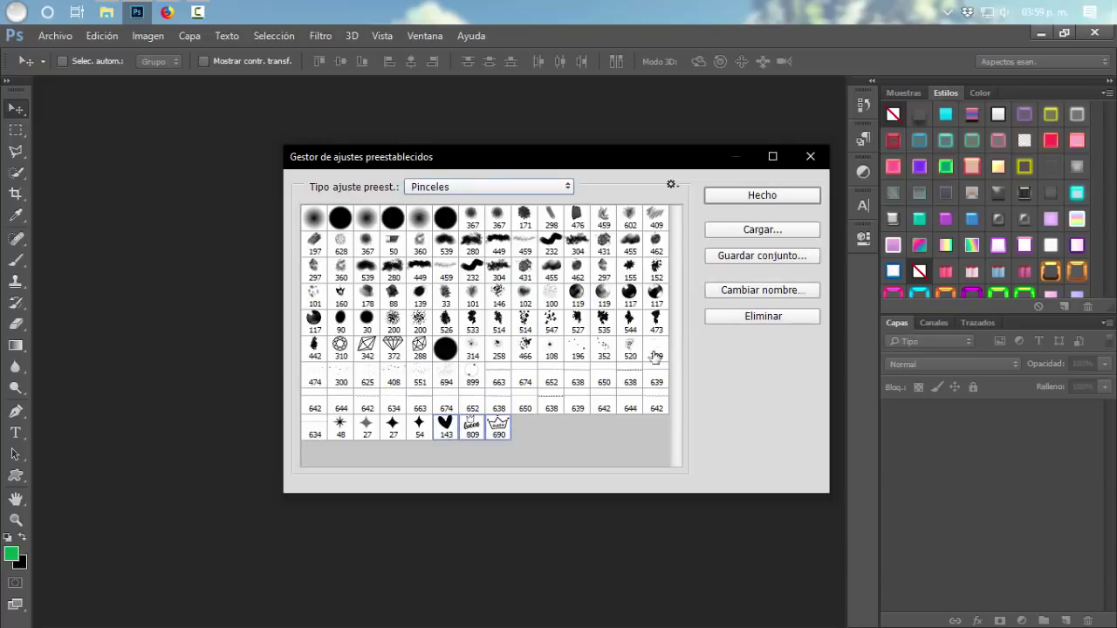
Step: Save the selected brushes to the desktop as the PINCELES brush set
{"action": "left_click", "coordinate": [742, 256]}
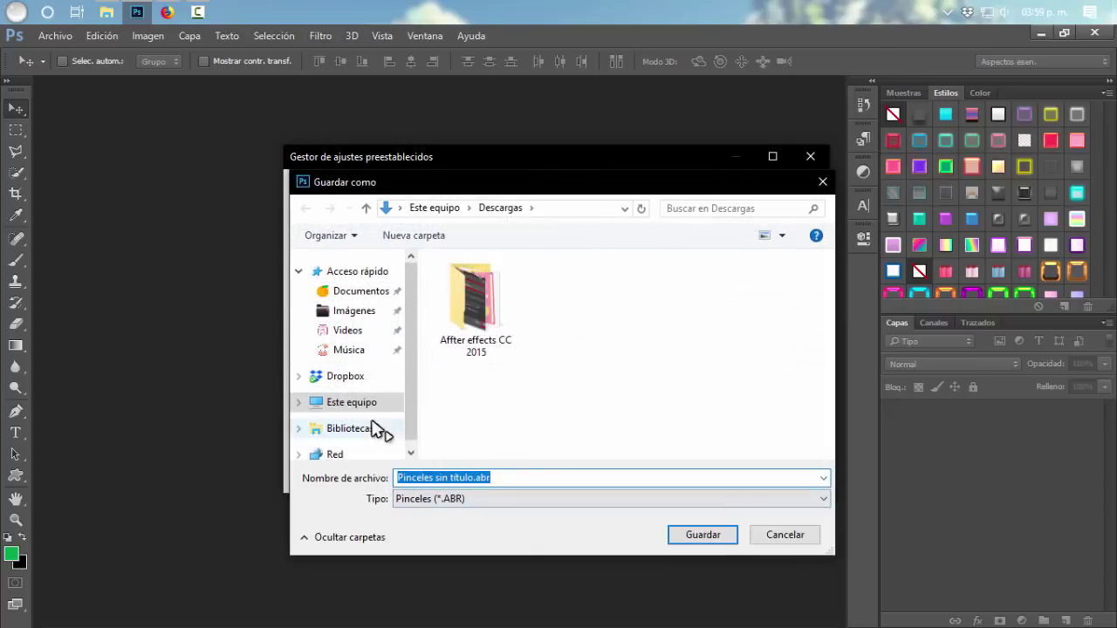
{"action": "left_click", "coordinate": [358, 404]}
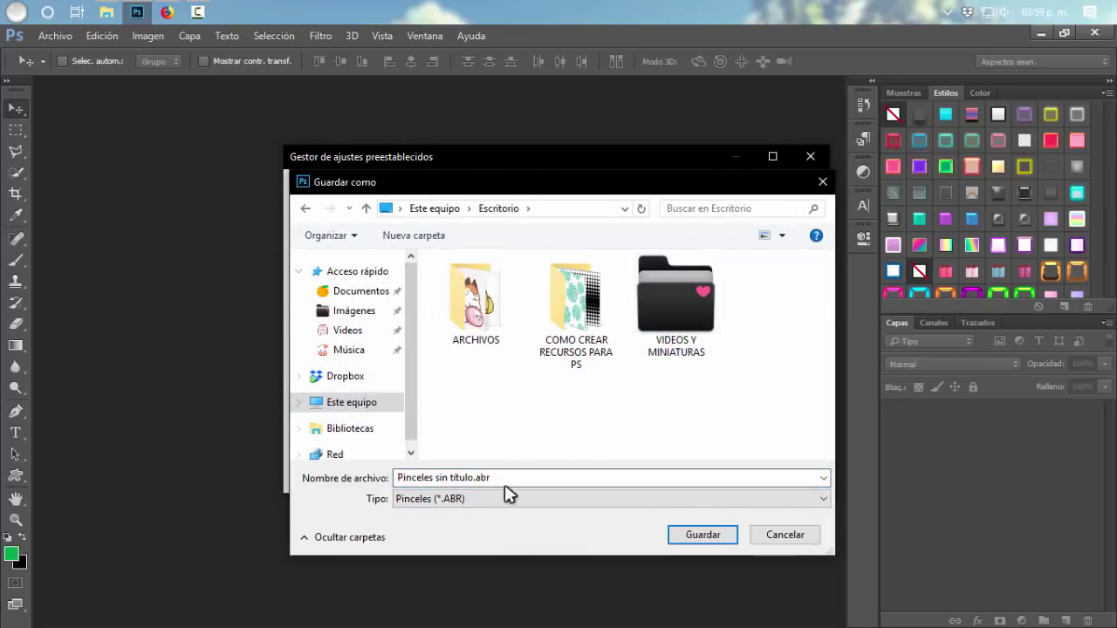
{"action": "triple_click", "coordinate": [498, 471]}
{"action": "type", "text": "PlNCE"}
{"action": "type", "text": "LES"}
{"action": "key", "text": "Return"}
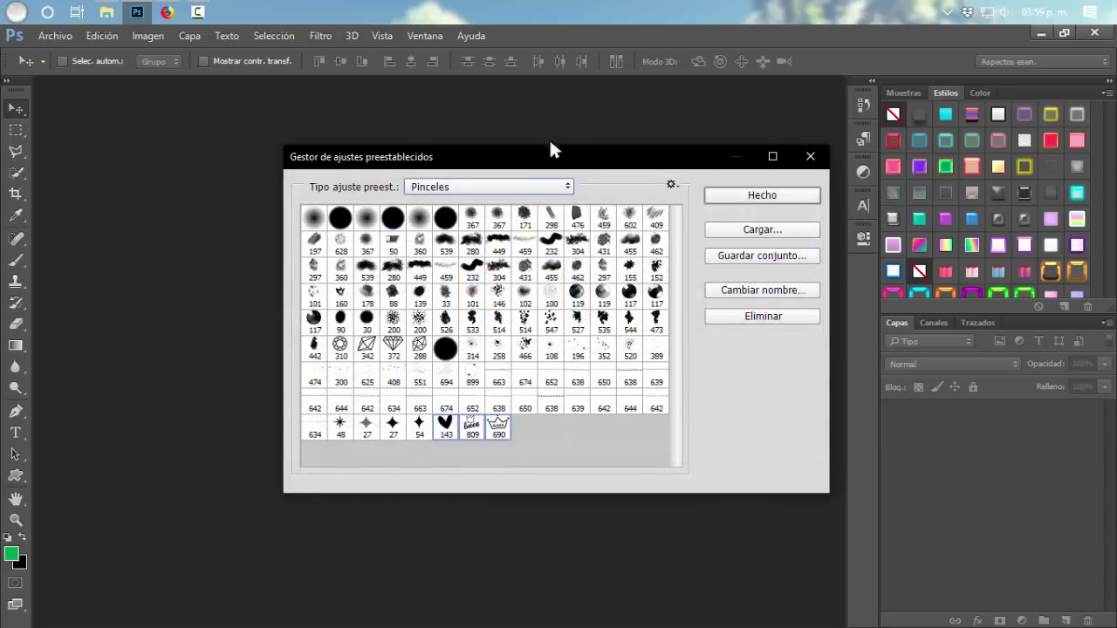
Step: Switch to Degradados presets and select the custom gradients at the end of the list
{"action": "left_click", "coordinate": [534, 186]}
{"action": "left_click", "coordinate": [478, 225]}
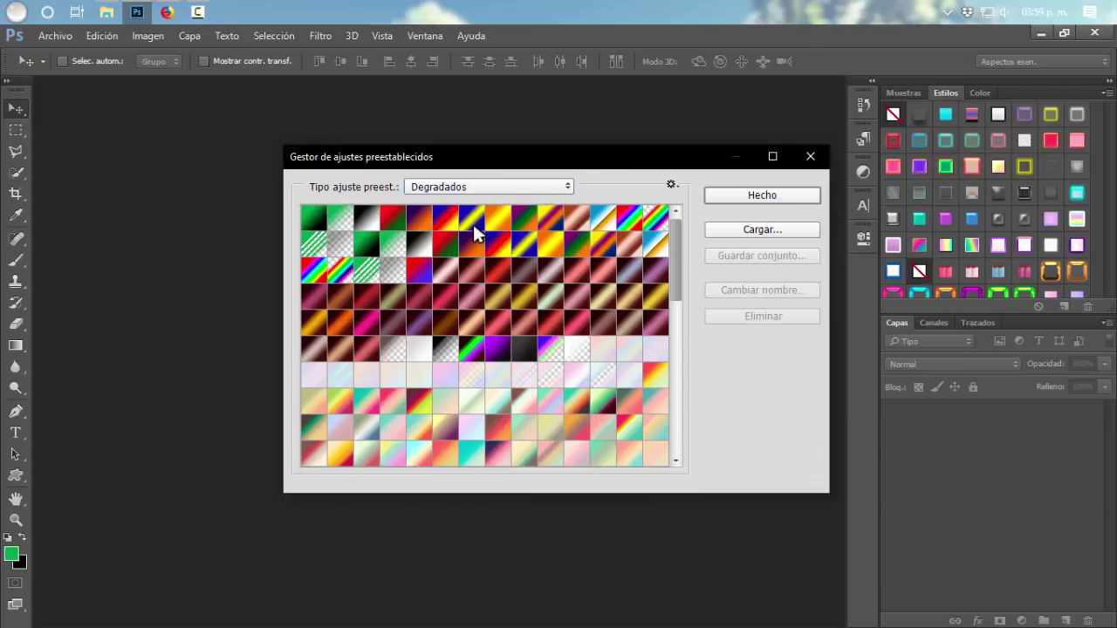
{"action": "scroll", "coordinate": [518, 373], "scroll_direction": "down", "scroll_amount": 3}
{"action": "scroll", "coordinate": [518, 373], "scroll_direction": "down", "scroll_amount": 3}
{"action": "scroll", "coordinate": [518, 373], "scroll_direction": "down", "scroll_amount": 3}
{"action": "scroll", "coordinate": [518, 373], "scroll_direction": "down", "scroll_amount": 3}
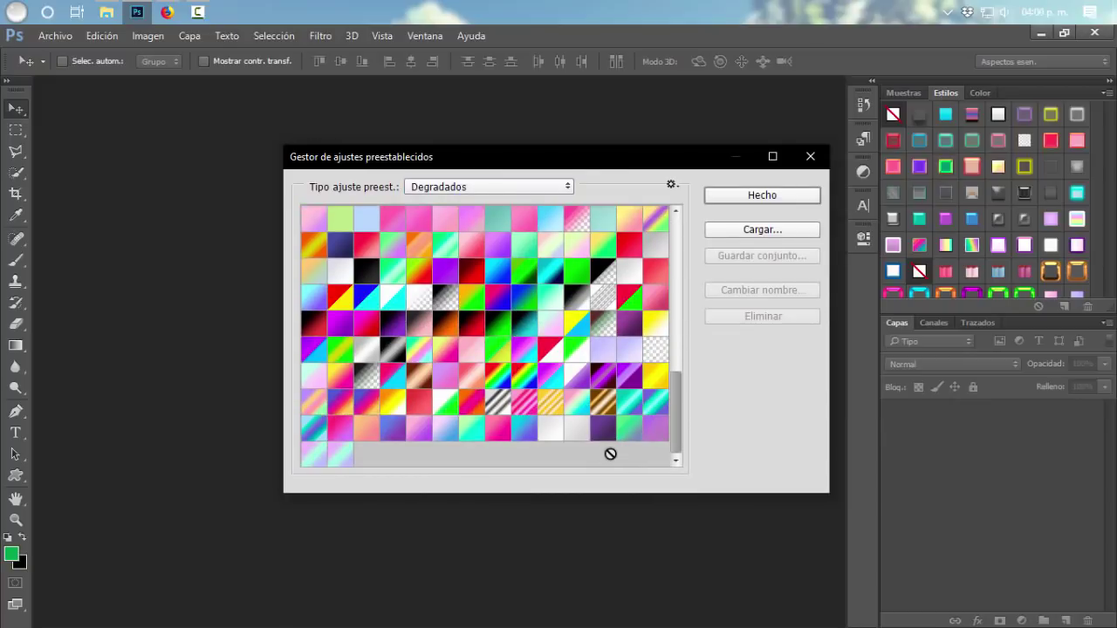
{"action": "left_click_drag", "start_coordinate": [615, 445], "coordinate": [607, 431]}
{"action": "left_click", "coordinate": [608, 431]}
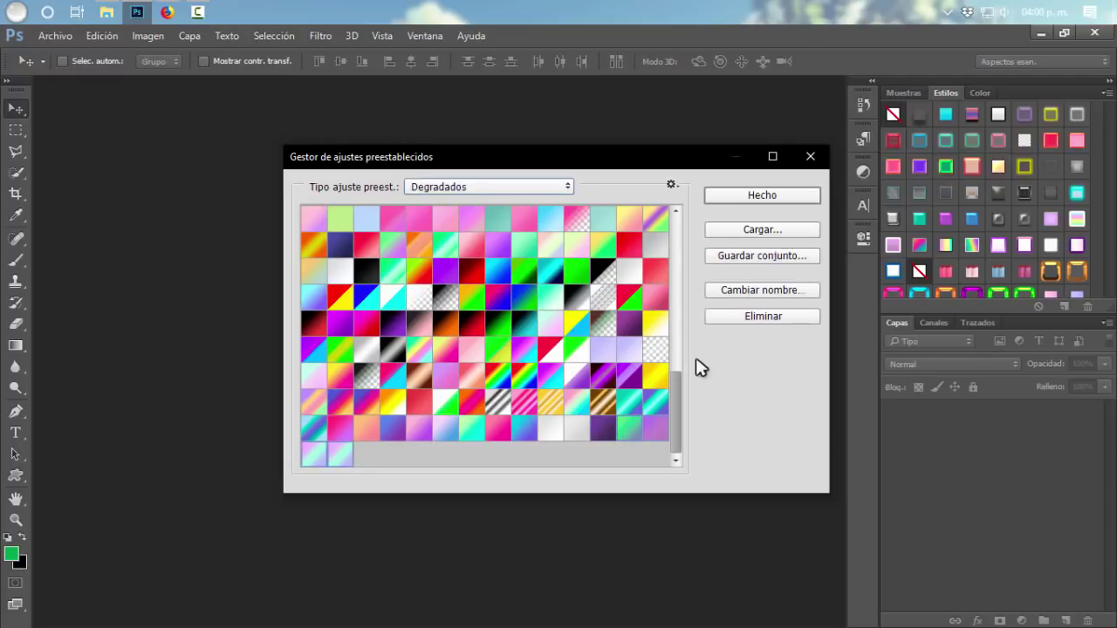
Step: Save the selected gradients to Escritorio as the DEGRADADOS gradient set
{"action": "left_click", "coordinate": [742, 256]}
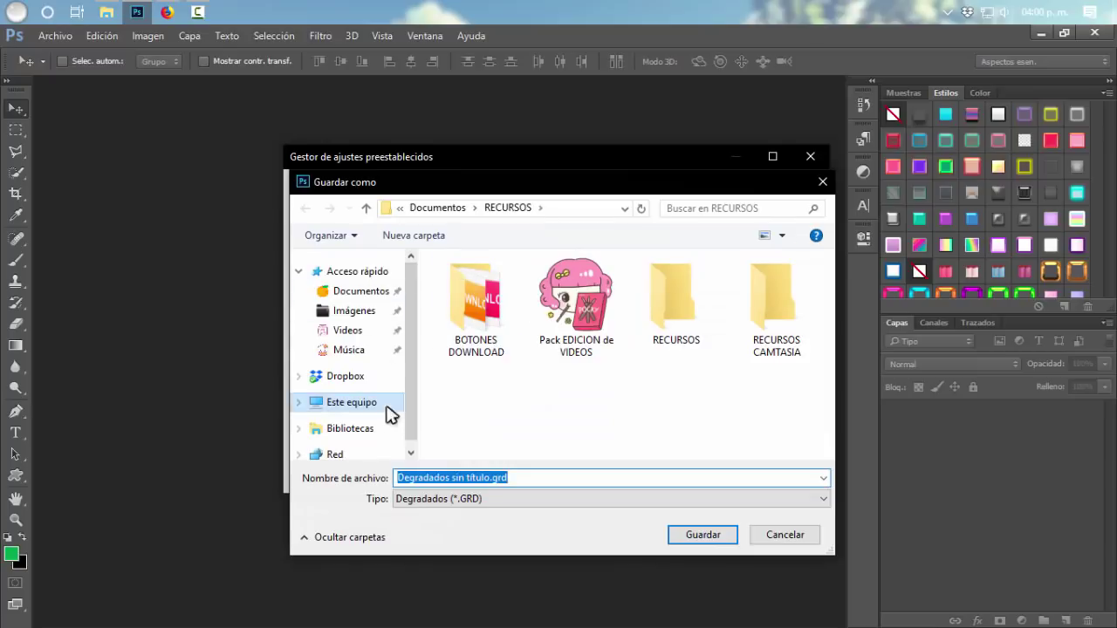
{"action": "left_click", "coordinate": [384, 409]}
{"action": "double_click", "coordinate": [685, 332]}
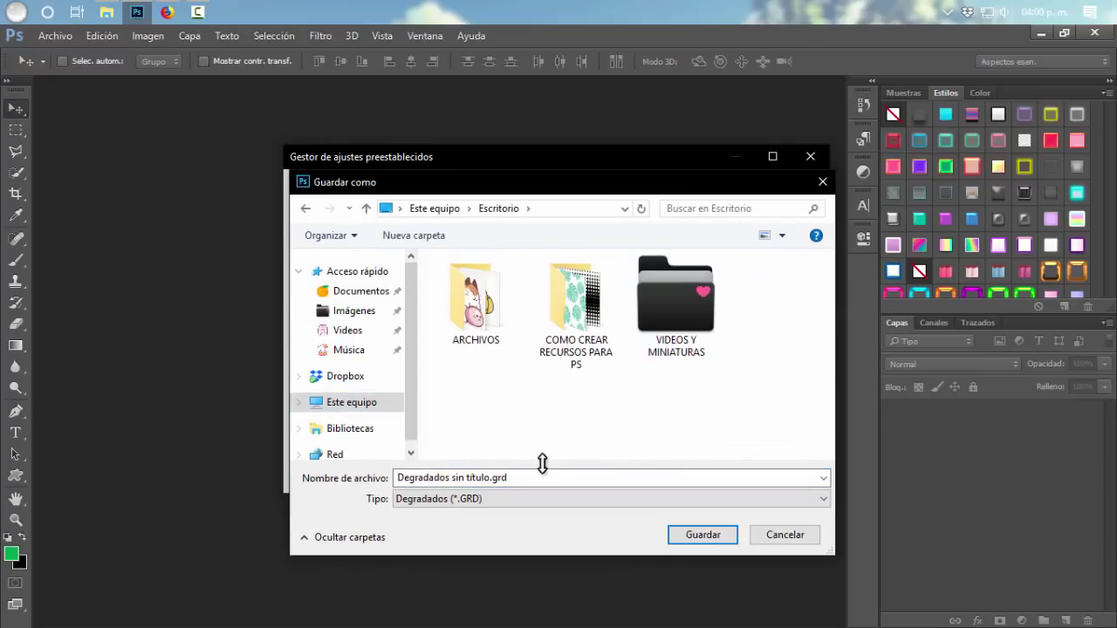
{"action": "left_click", "coordinate": [526, 479]}
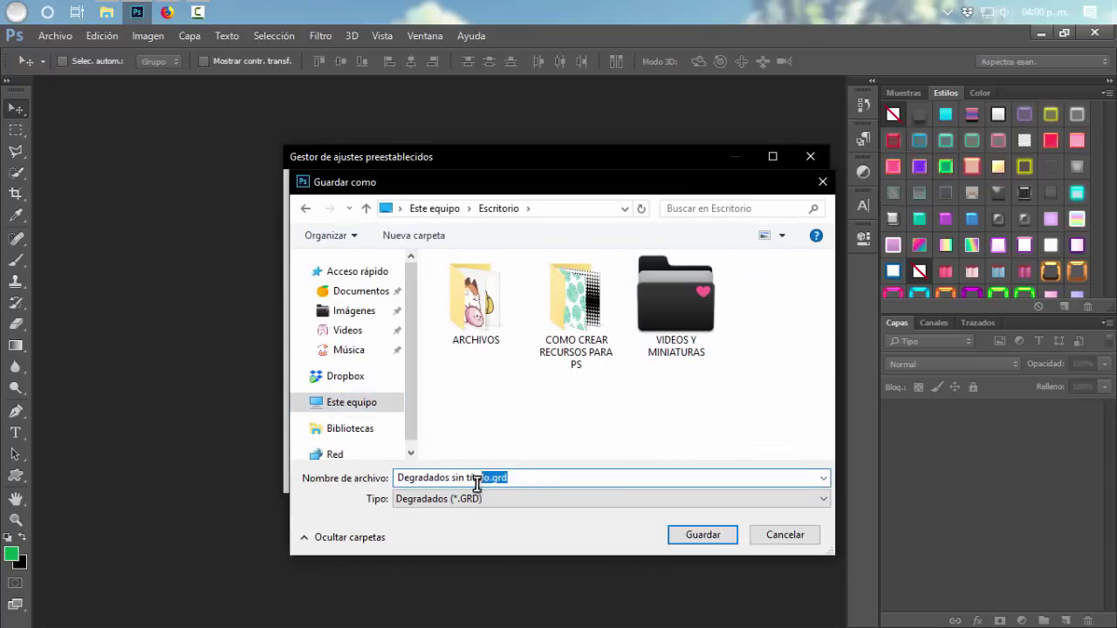
{"action": "left_click_drag", "start_coordinate": [527, 479], "coordinate": [315, 478]}
{"action": "key", "text": "BackSpace"}
{"action": "type", "text": "DEGRA"}
{"action": "key", "text": "Return"}
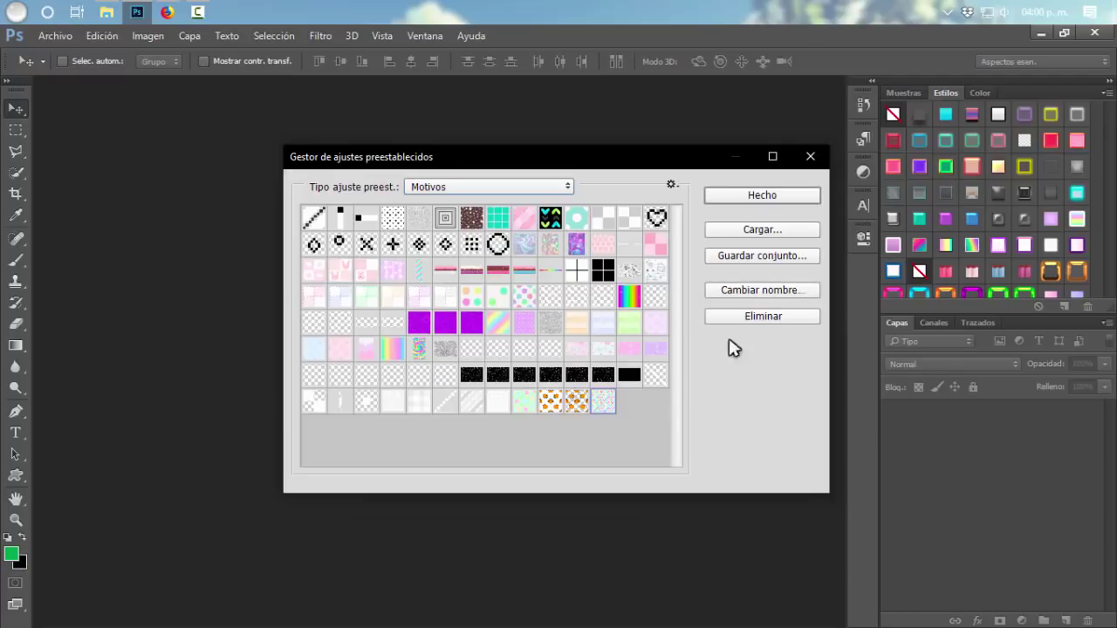
Step: Select the cloud shape under Formas personalizadas, then close the Preset Manager with Hecho
{"action": "left_click", "coordinate": [510, 188]}
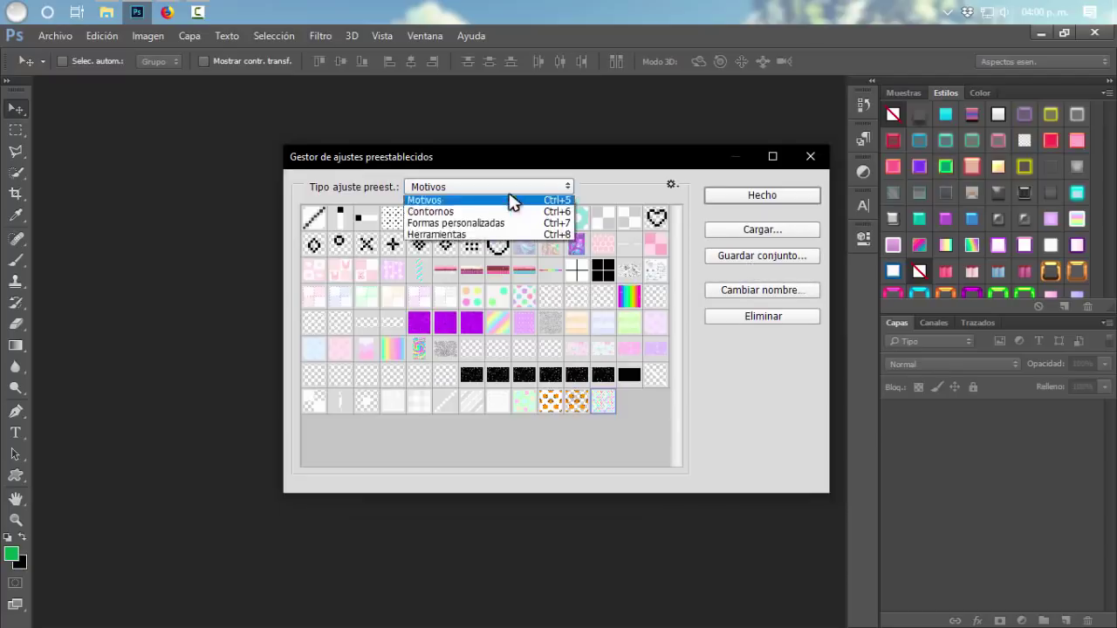
{"action": "left_click", "coordinate": [478, 271]}
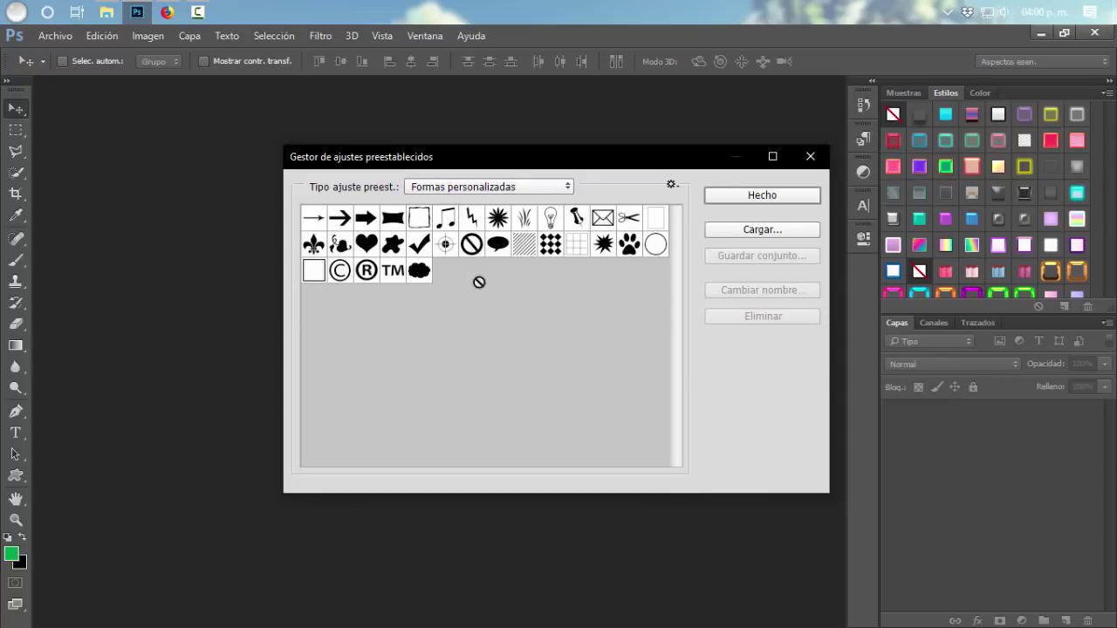
{"action": "left_click", "coordinate": [418, 273]}
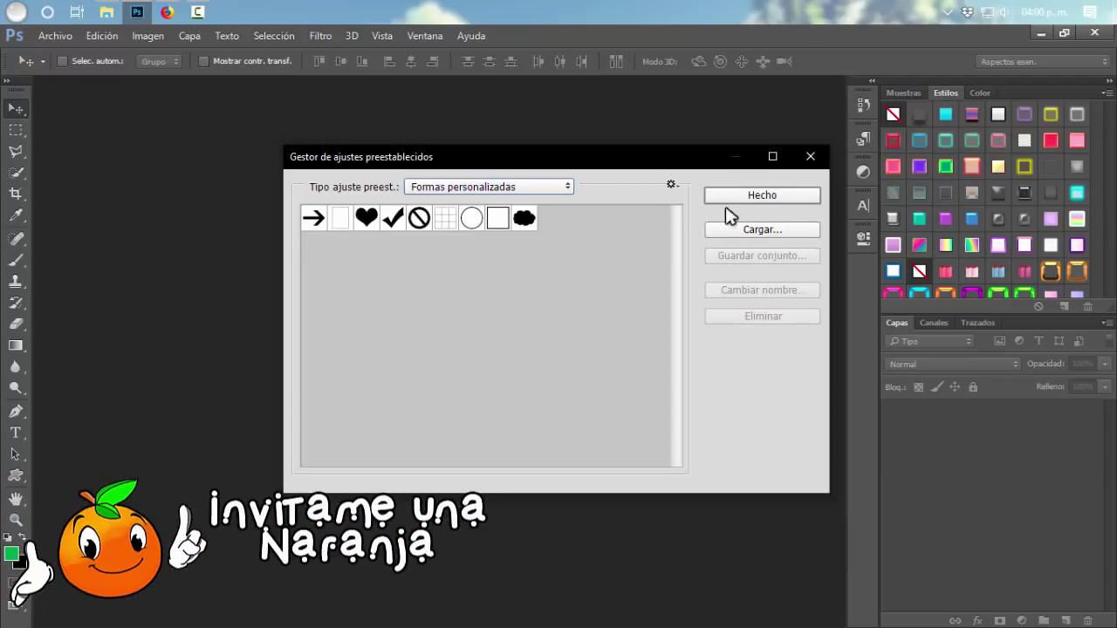
{"action": "left_click", "coordinate": [731, 203]}
{"action": "left_click", "coordinate": [732, 202]}
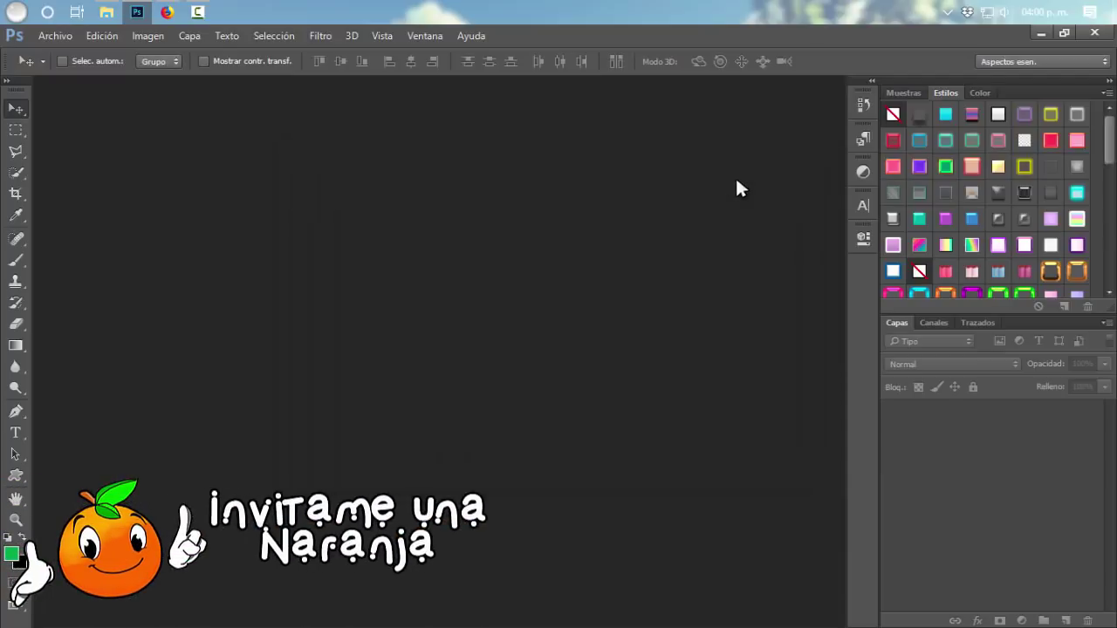
{"action": "left_click", "coordinate": [106, 14]}
Step: Move MUESTRAS.aco, PINCELES.abr and DEGRADADOS.grd into a Nueva carpeta in COMO CREAR RECURSOS PARA PS
{"action": "left_click", "coordinate": [218, 232]}
{"action": "left_click", "coordinate": [785, 261]}
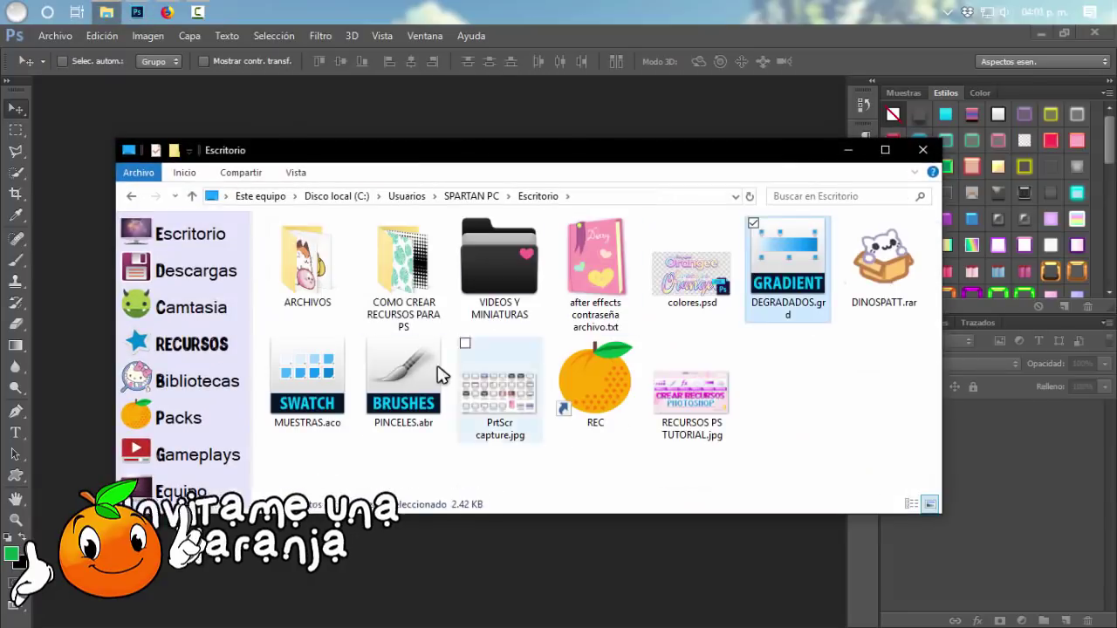
{"action": "left_click", "coordinate": [404, 384], "text": "ctrl"}
{"action": "left_click", "coordinate": [297, 375], "text": "ctrl"}
{"action": "left_click", "coordinate": [131, 195]}
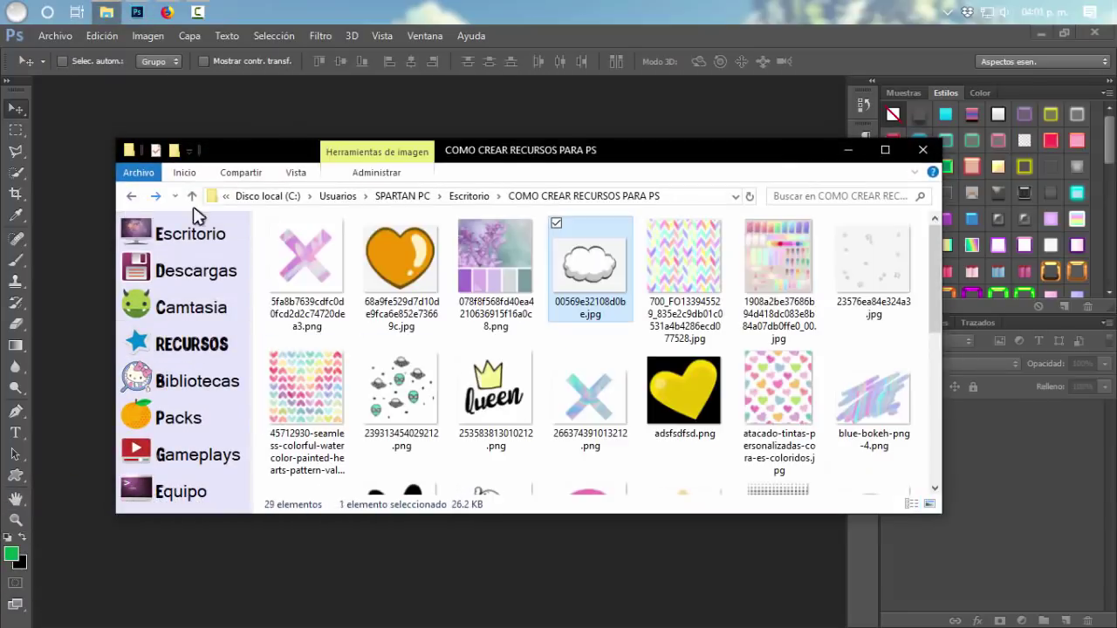
{"action": "left_click", "coordinate": [175, 150]}
{"action": "key", "text": "Return"}
{"action": "double_click", "coordinate": [340, 278]}
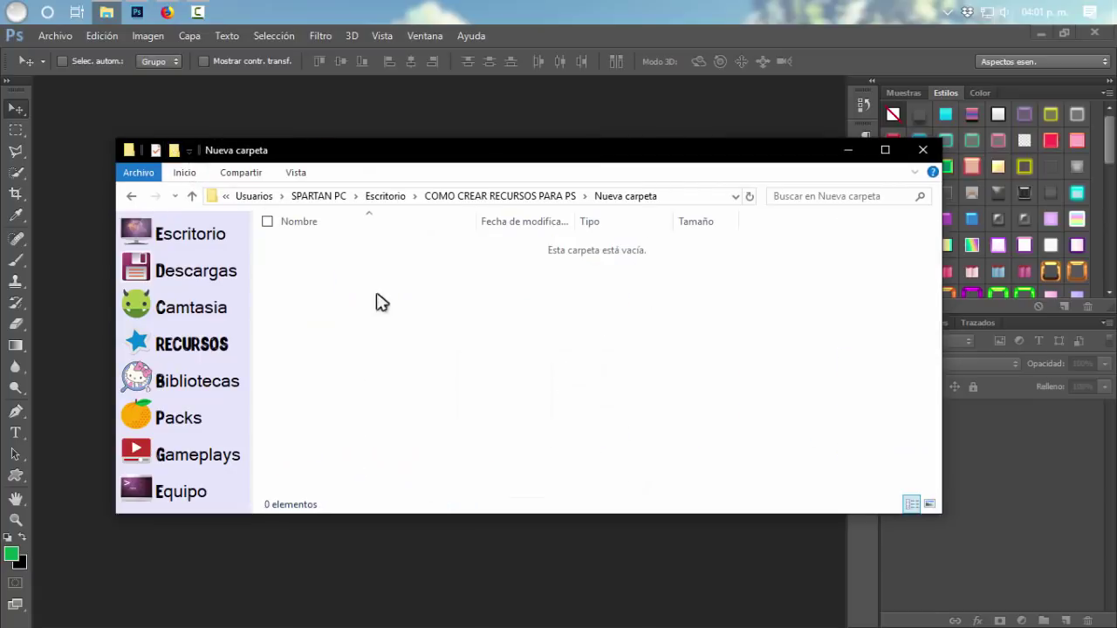
{"action": "key", "text": "ctrl+v"}
Step: Check the three preset files in Nueva carpeta, then minimize Explorer and Photoshop to the desktop
{"action": "left_click", "coordinate": [665, 407]}
{"action": "scroll", "coordinate": [671, 407], "scroll_direction": "up", "scroll_amount": 5}
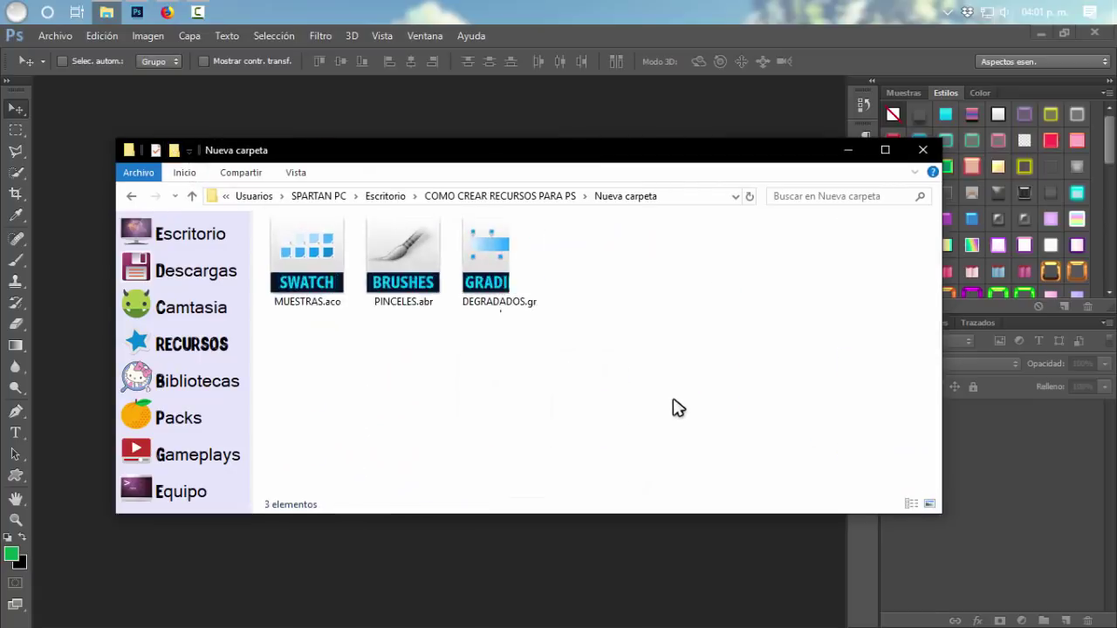
{"action": "scroll", "coordinate": [671, 407], "scroll_direction": "up", "scroll_amount": 2}
{"action": "scroll", "coordinate": [672, 408], "scroll_direction": "up", "scroll_amount": 1}
{"action": "left_click", "coordinate": [319, 321]}
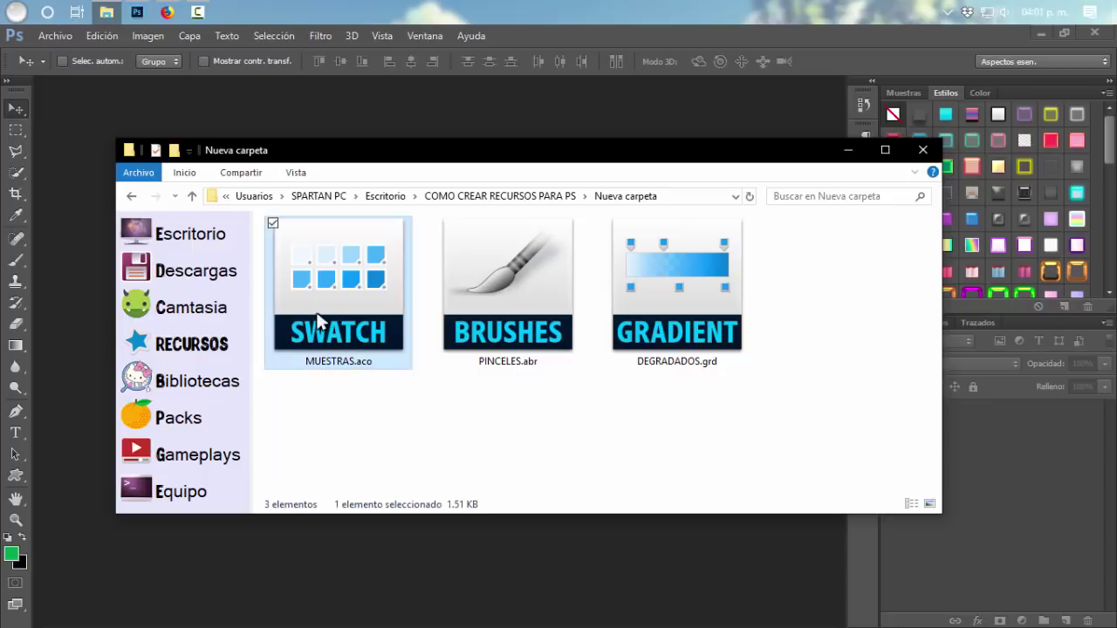
{"action": "left_click", "coordinate": [529, 301]}
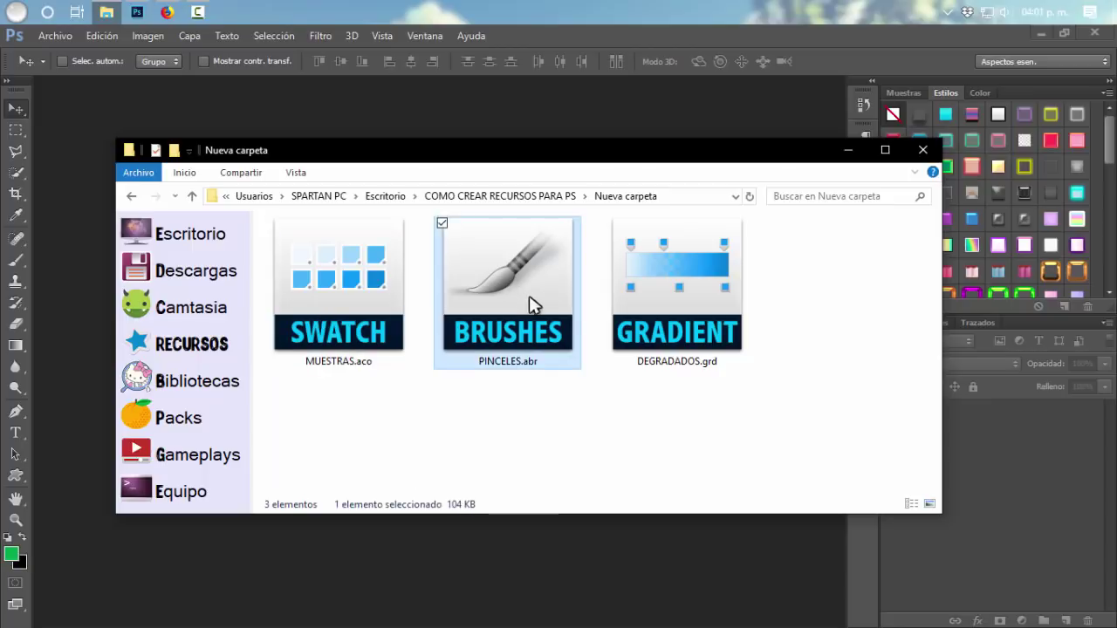
{"action": "left_click", "coordinate": [667, 281]}
{"action": "left_click", "coordinate": [804, 315]}
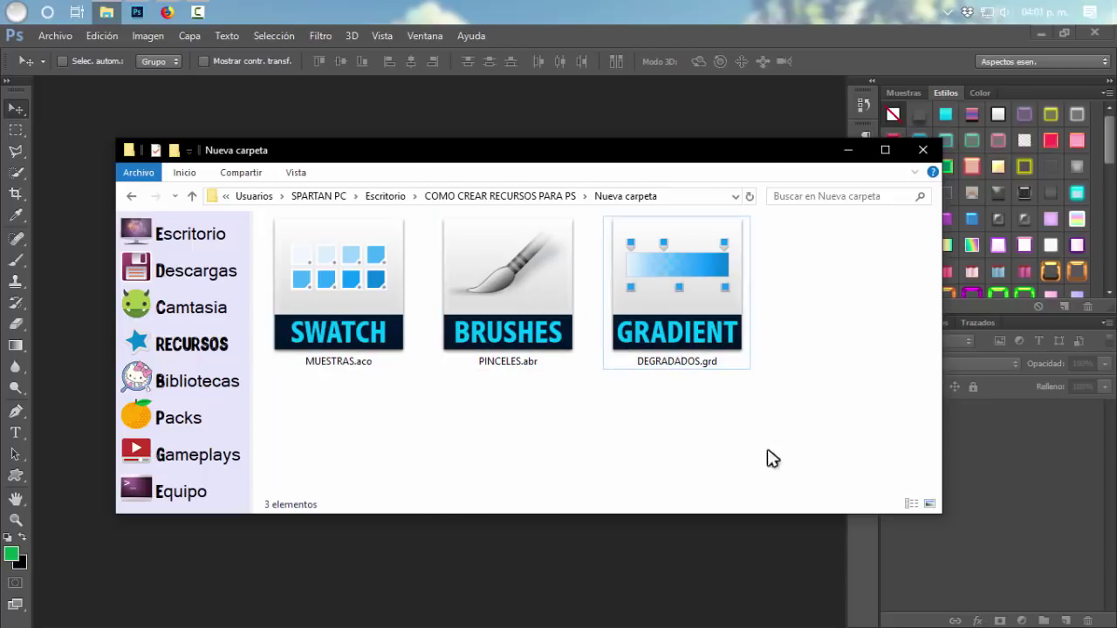
{"action": "left_click_drag", "start_coordinate": [772, 459], "coordinate": [332, 342]}
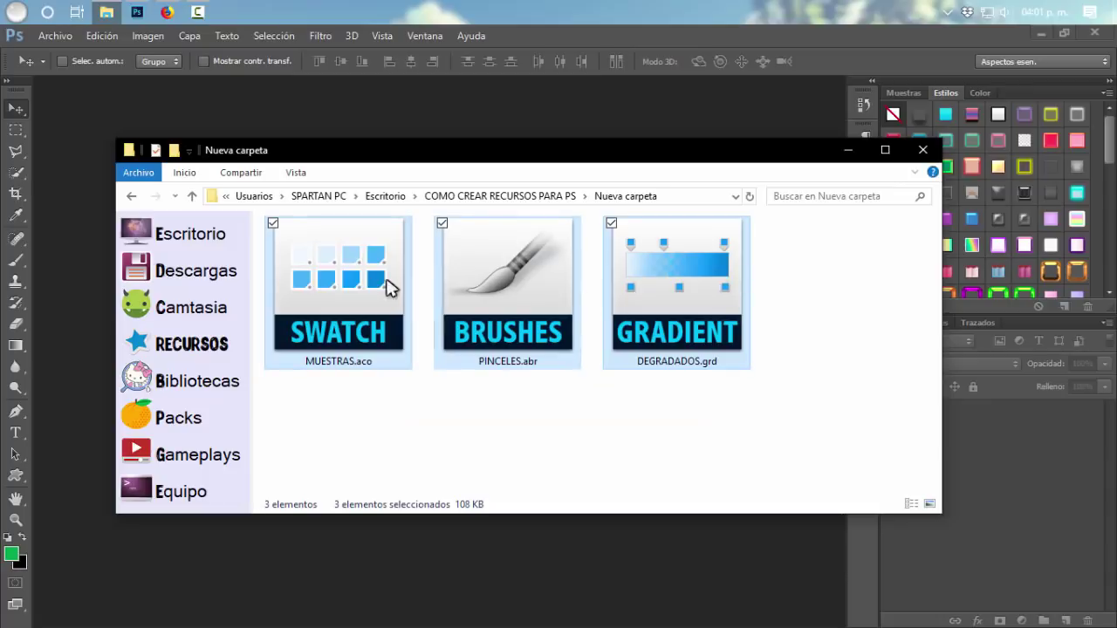
{"action": "left_click", "coordinate": [848, 151]}
{"action": "left_click", "coordinate": [1041, 34]}
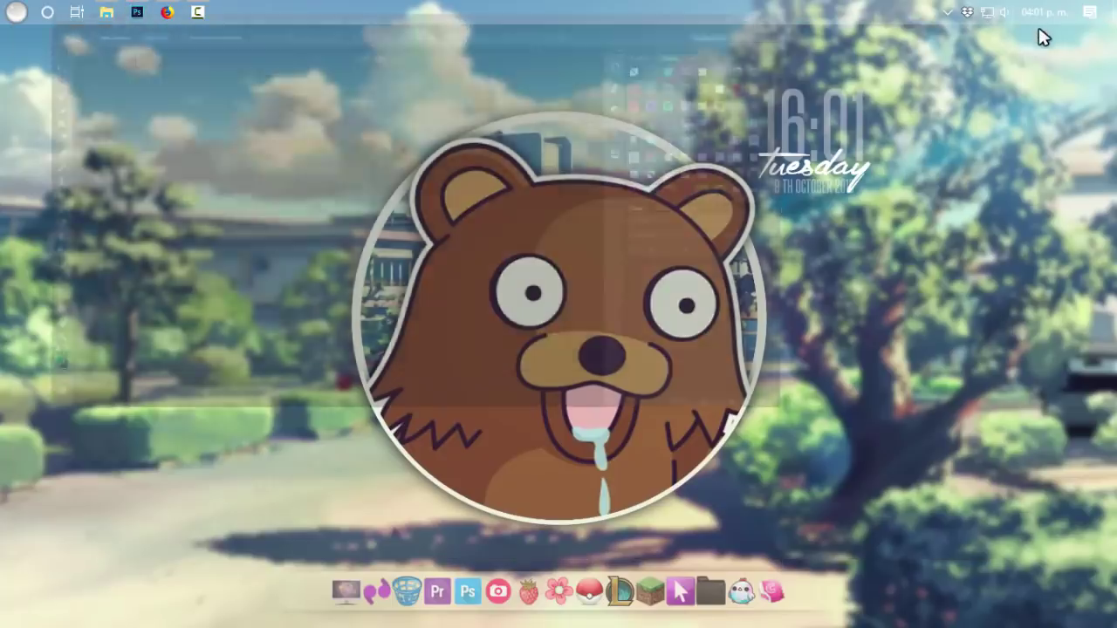